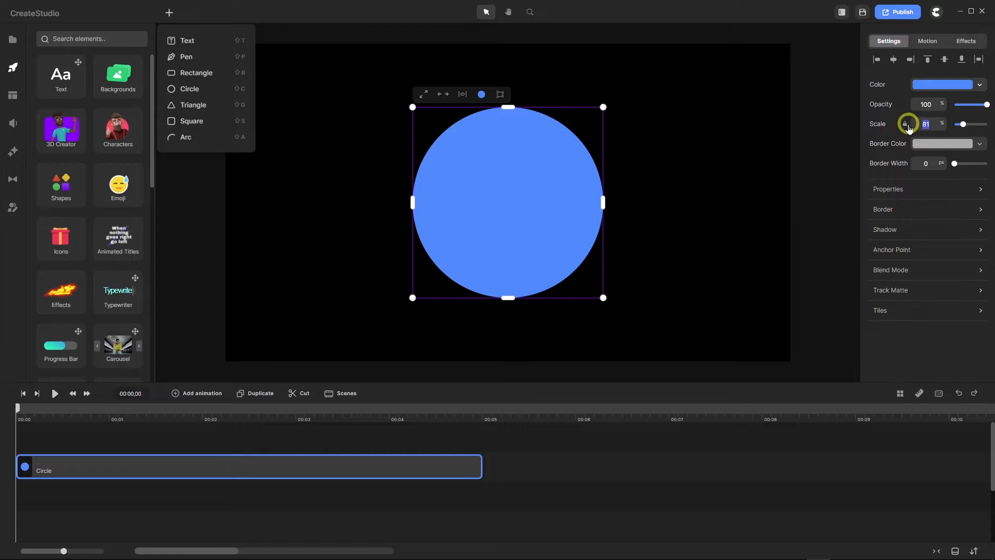
Set the blue circle's scale to 87%
{"action": "left_click", "coordinate": [907, 127]}
{"action": "type", "text": "87"}
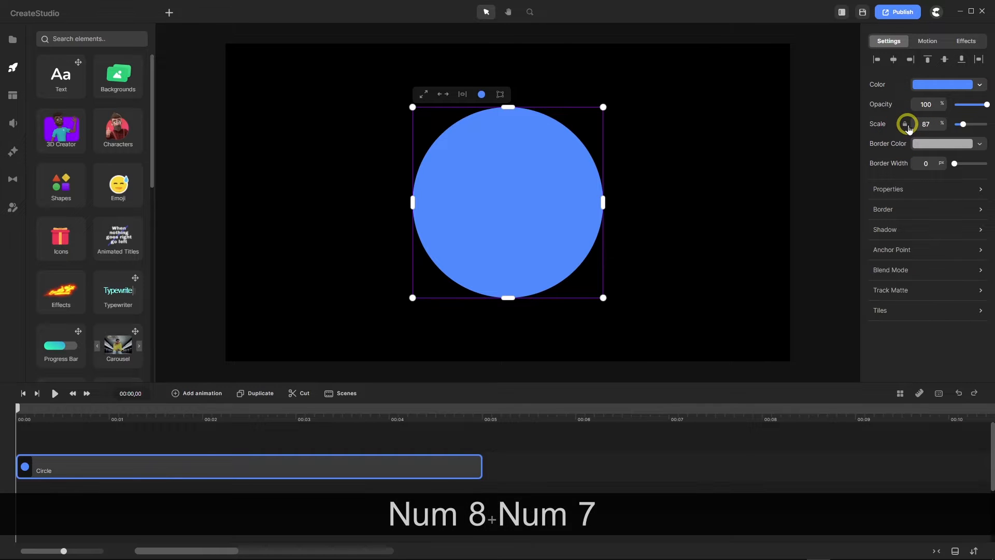
{"action": "key", "text": "Return"}
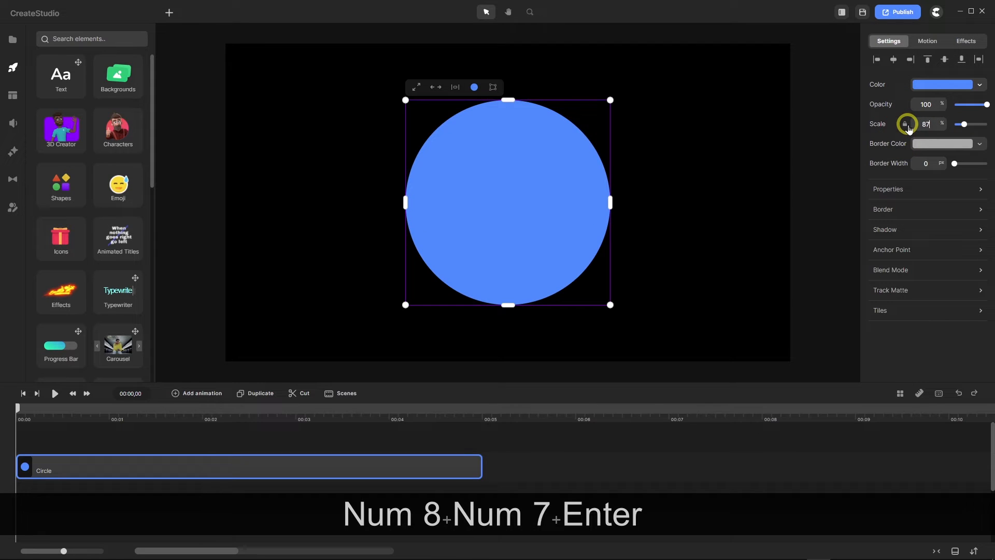
Fill the circle with the dark blue radial gradient from the favorites and extend its timeline clip to 10 seconds
{"action": "left_click", "coordinate": [940, 86]}
{"action": "left_click", "coordinate": [922, 47]}
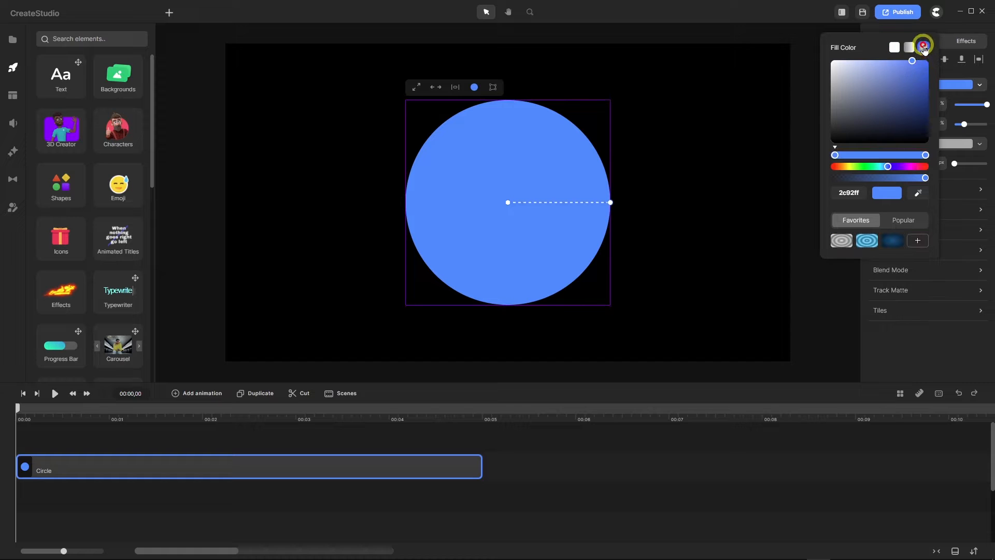
{"action": "left_click", "coordinate": [892, 241]}
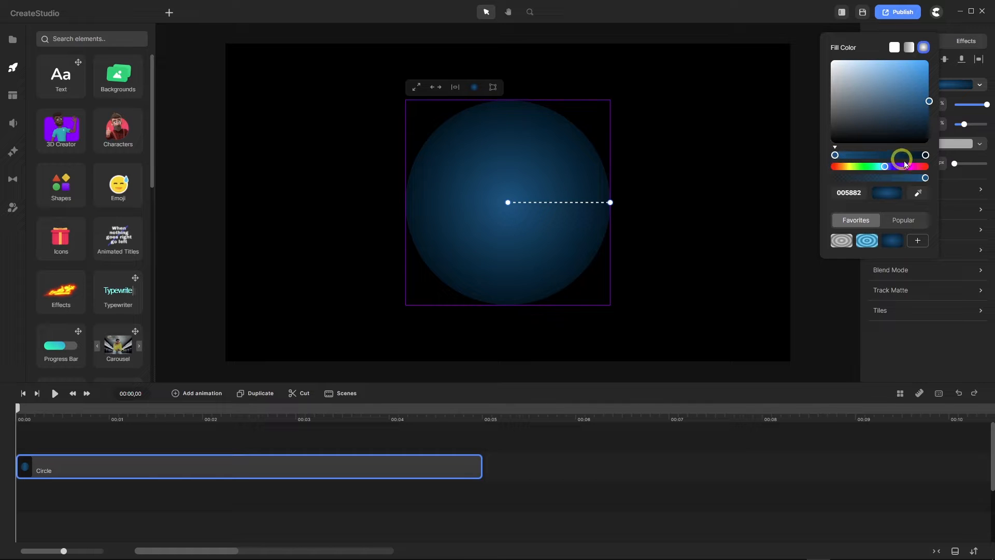
{"action": "left_click", "coordinate": [926, 155]}
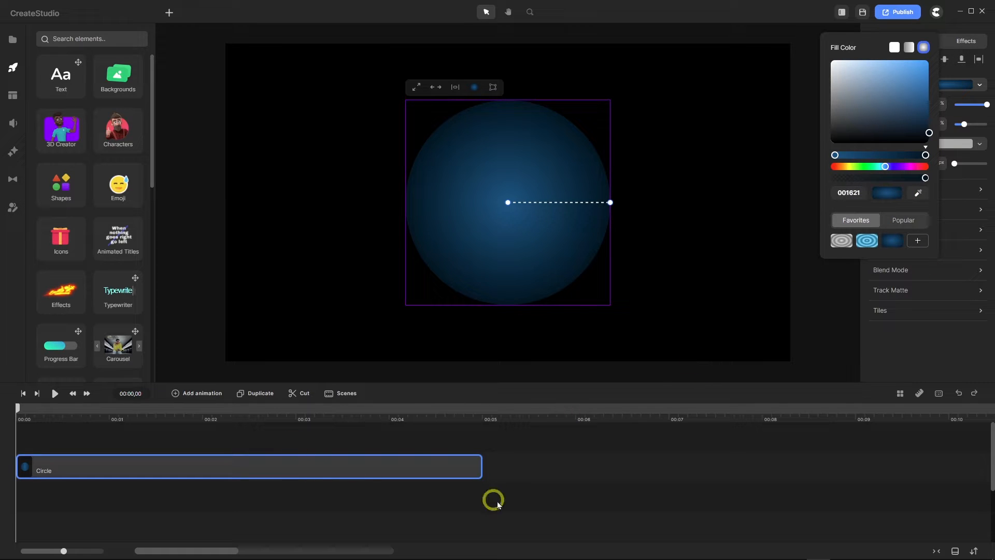
{"action": "left_click_drag", "start_coordinate": [480, 466], "coordinate": [952, 471]}
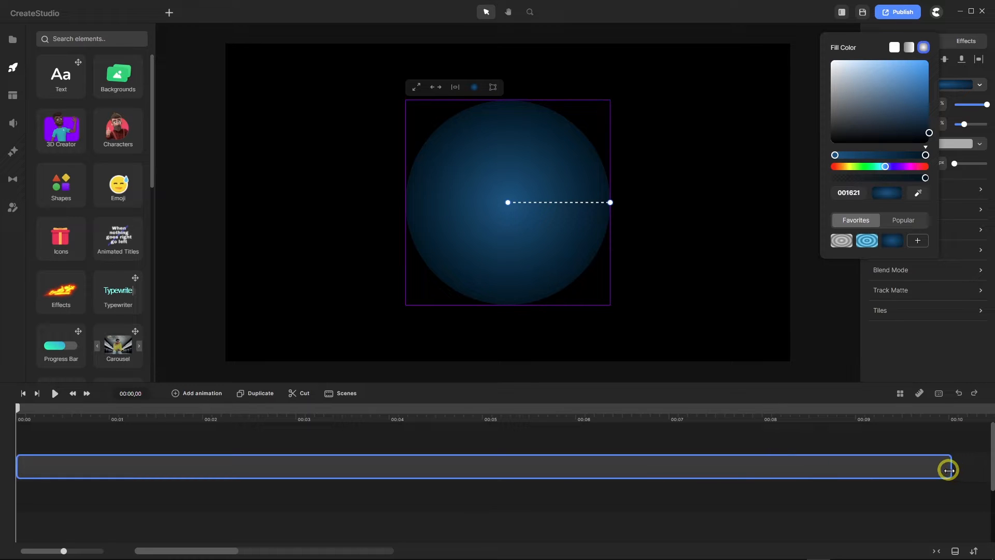
{"action": "left_click", "coordinate": [452, 525]}
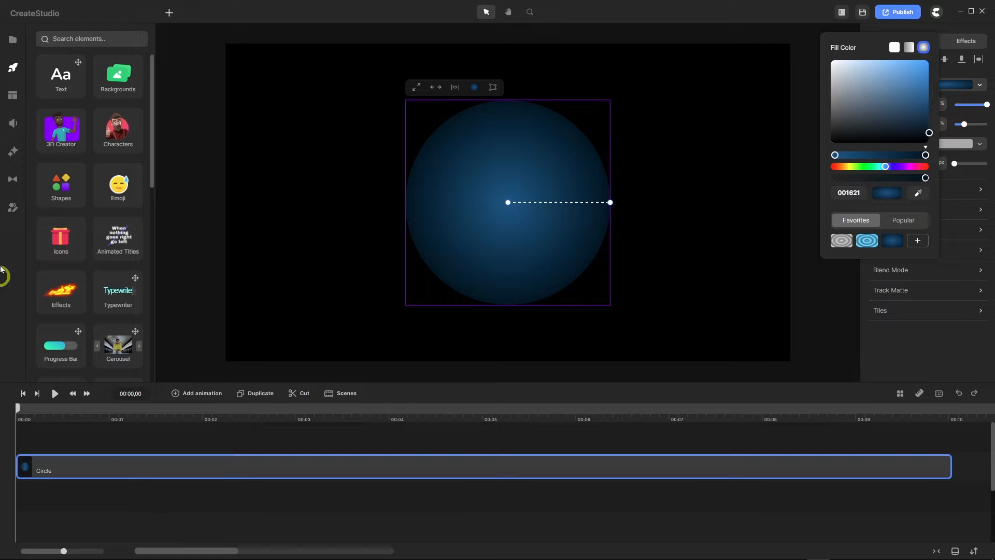
Add a Particles component on a track above the circle and extend its clip to 10 seconds
{"action": "left_click", "coordinate": [14, 158]}
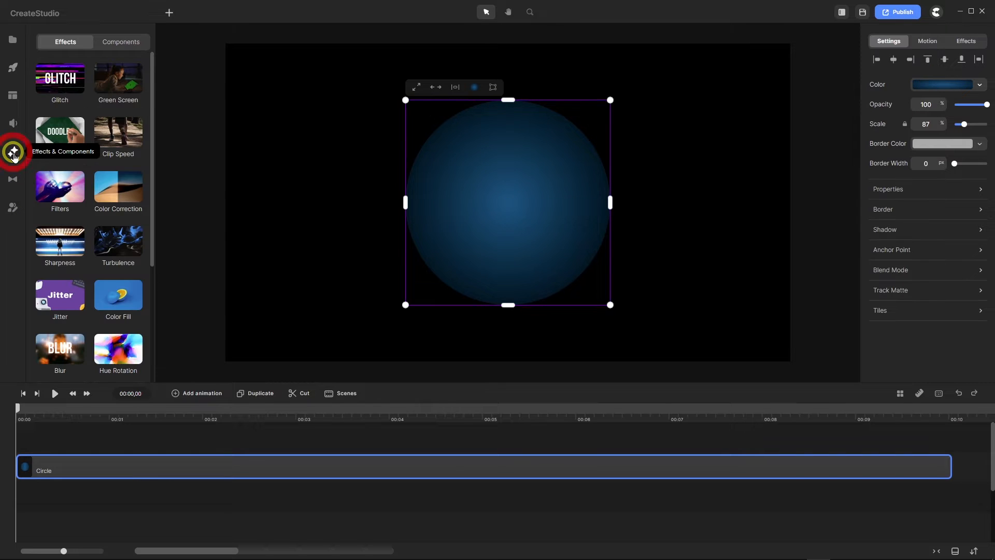
{"action": "left_click", "coordinate": [122, 41]}
{"action": "left_click_drag", "start_coordinate": [123, 200], "coordinate": [15, 440]}
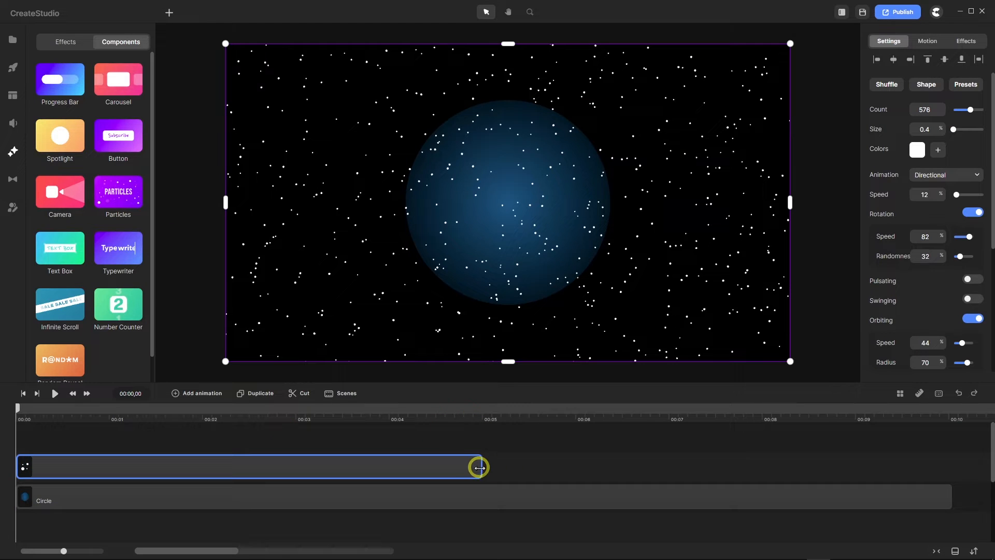
{"action": "left_click_drag", "start_coordinate": [478, 466], "coordinate": [946, 459]}
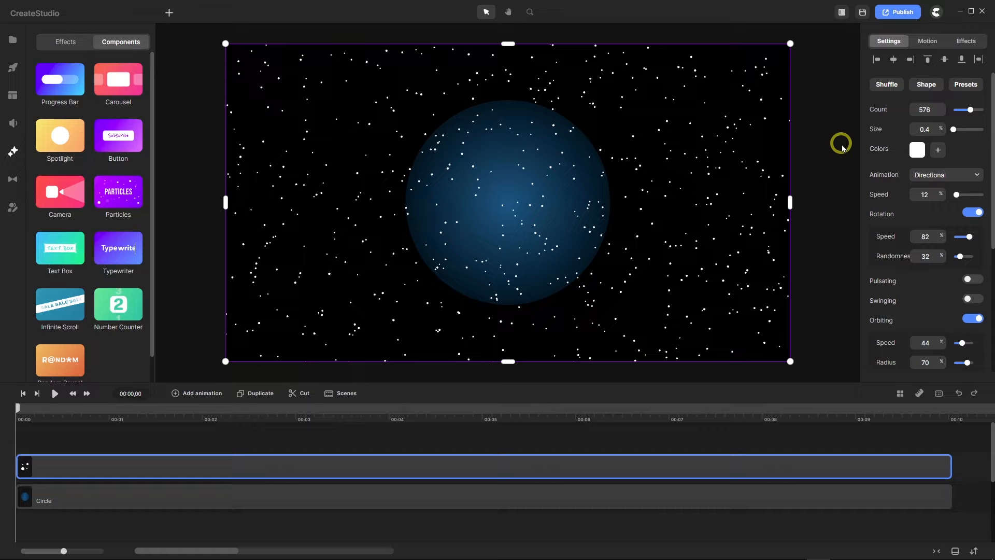
Give the particles a plain circle shape, a count of 1000 and a size of 1%
{"action": "left_click", "coordinate": [926, 85]}
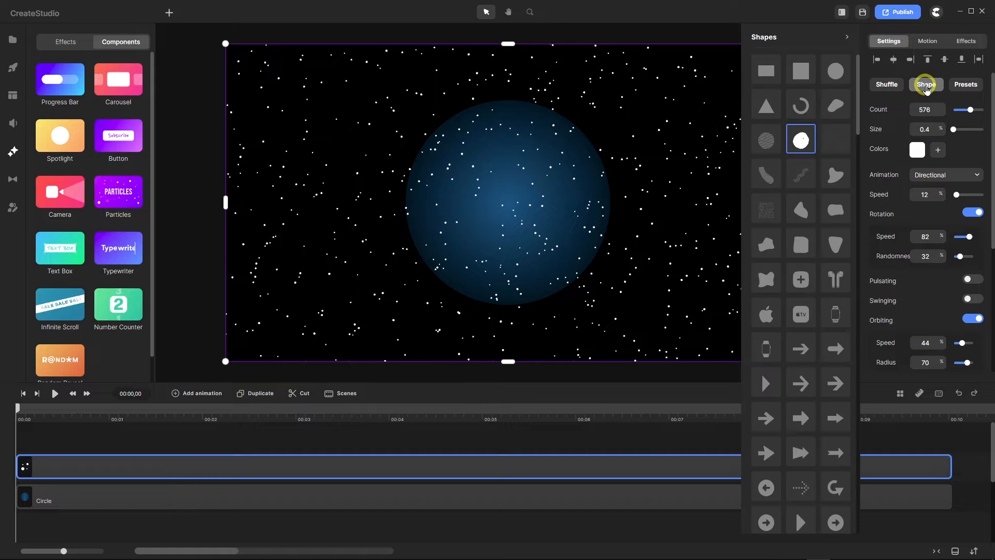
{"action": "left_click", "coordinate": [835, 76]}
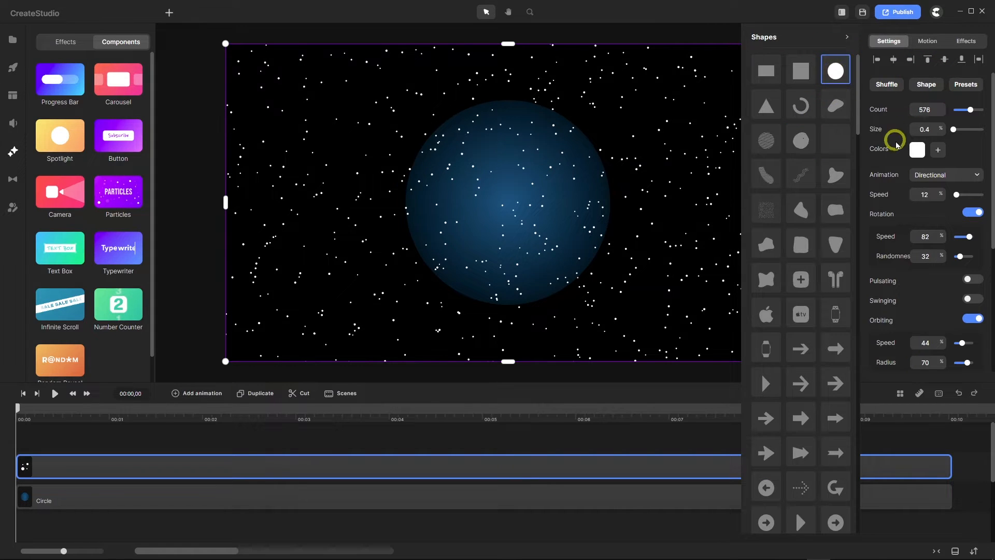
{"action": "left_click_drag", "start_coordinate": [970, 109], "coordinate": [993, 112]}
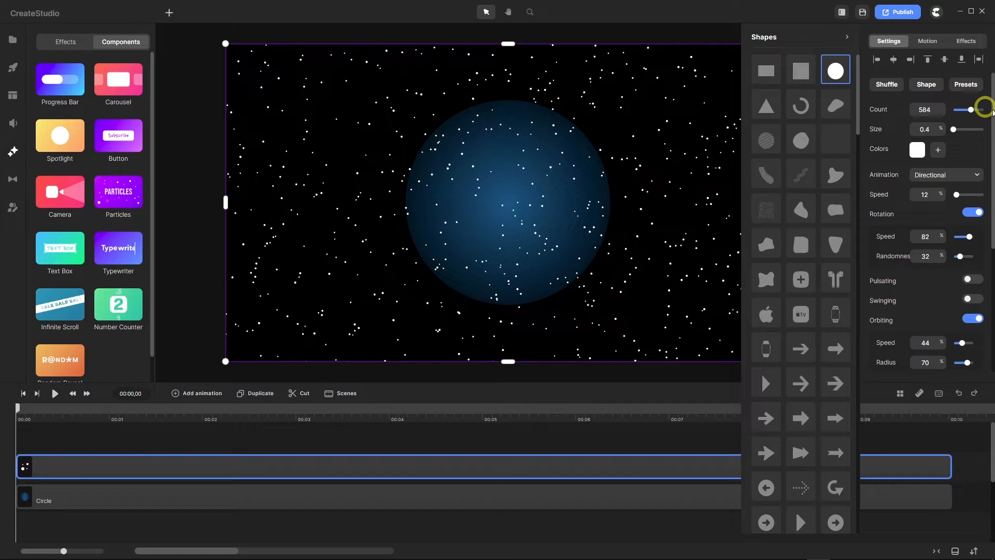
{"action": "left_click", "coordinate": [926, 129]}
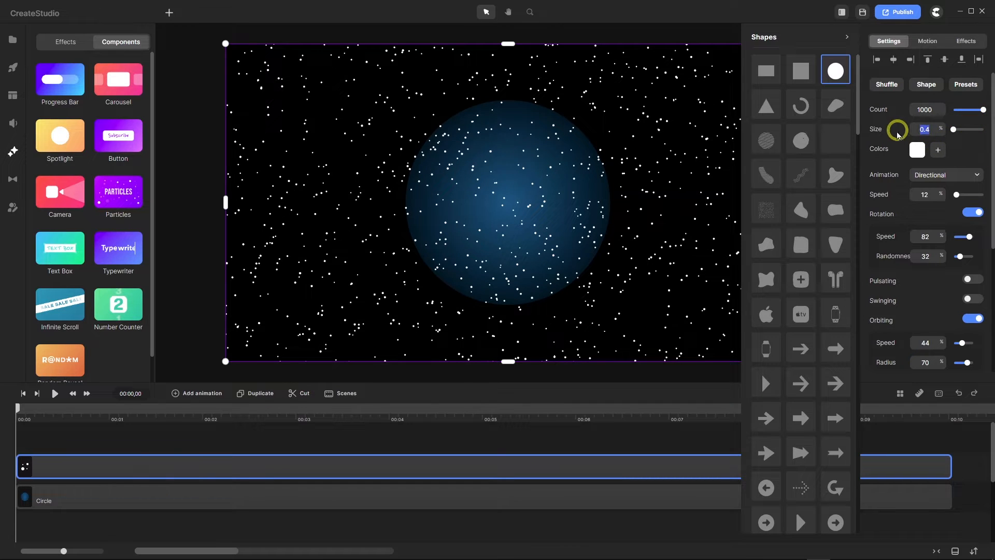
{"action": "type", "text": "1"}
{"action": "key", "text": "Return"}
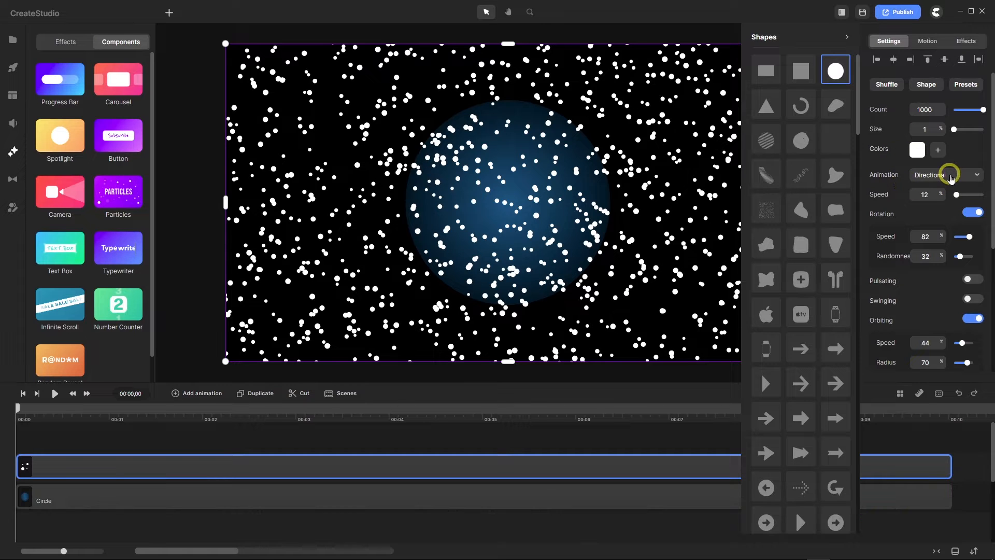
Switch the particle animation to Spiral with speed 3%, radius 10% and scaling 100%
{"action": "left_click", "coordinate": [948, 175]}
{"action": "left_click", "coordinate": [932, 229]}
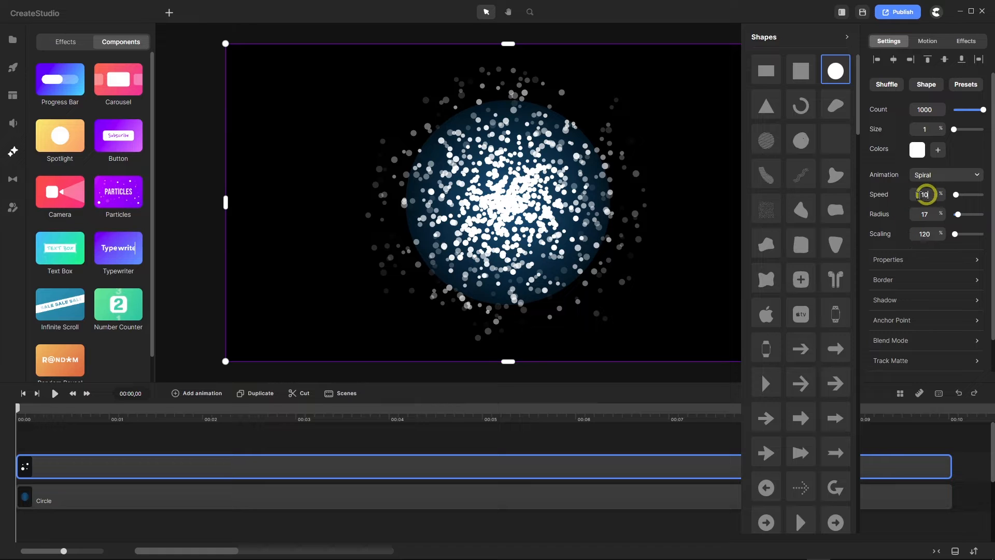
{"action": "type", "text": "3"}
{"action": "key", "text": "Return"}
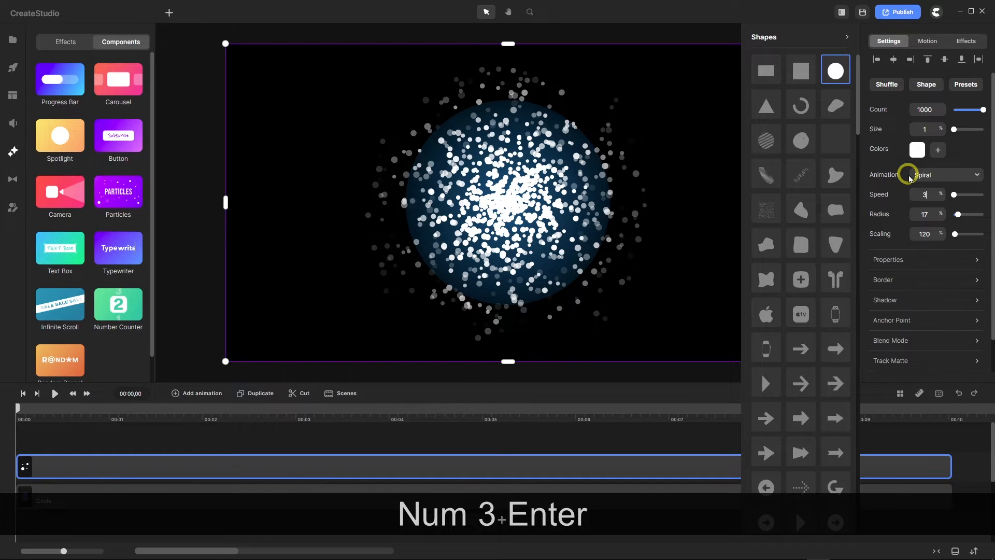
{"action": "double_click", "coordinate": [917, 214]}
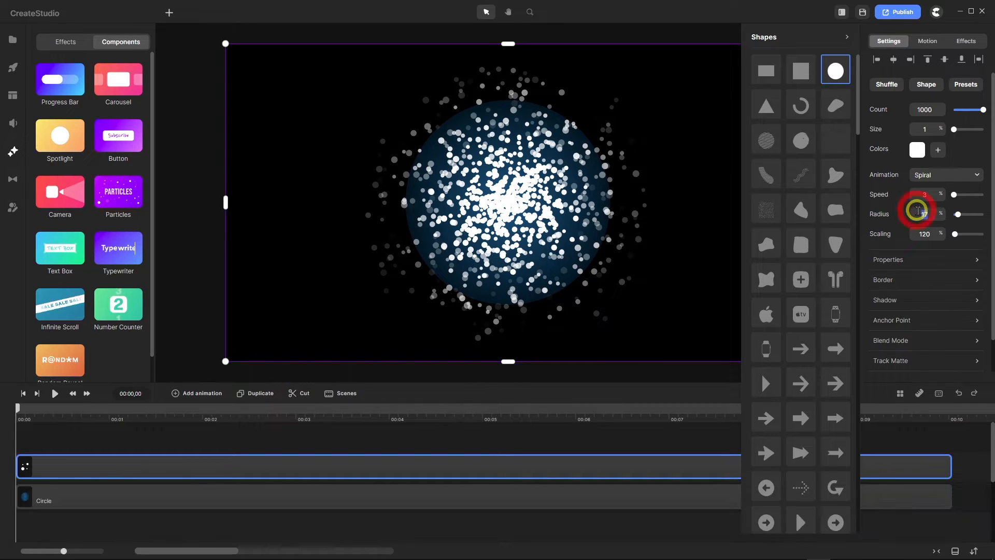
{"action": "type", "text": "10"}
{"action": "key", "text": "Return"}
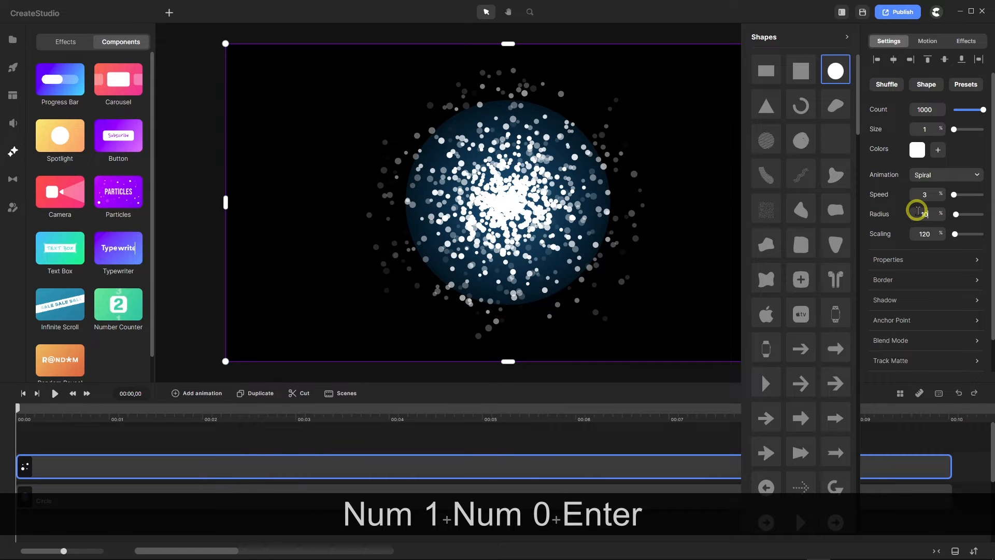
{"action": "double_click", "coordinate": [911, 235]}
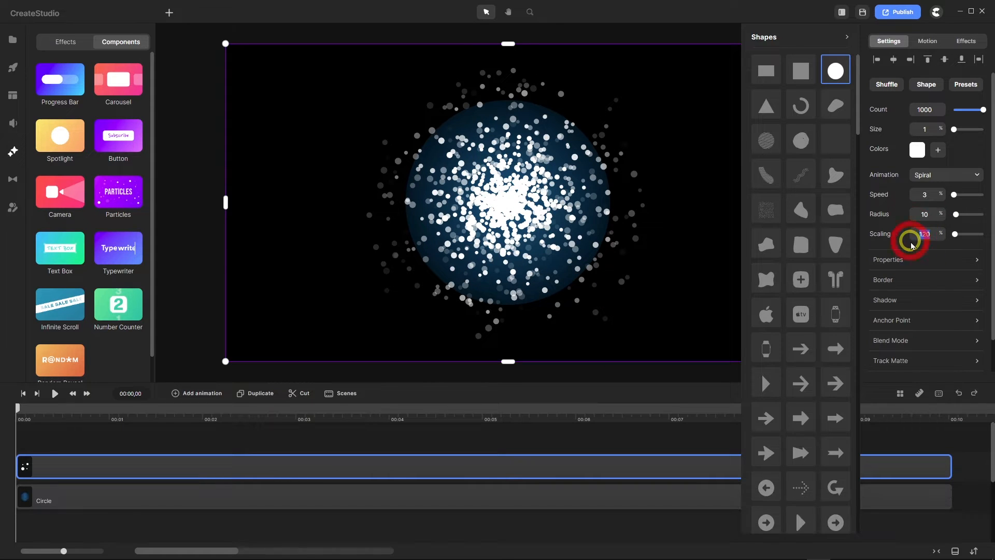
{"action": "type", "text": "100"}
{"action": "key", "text": "Return"}
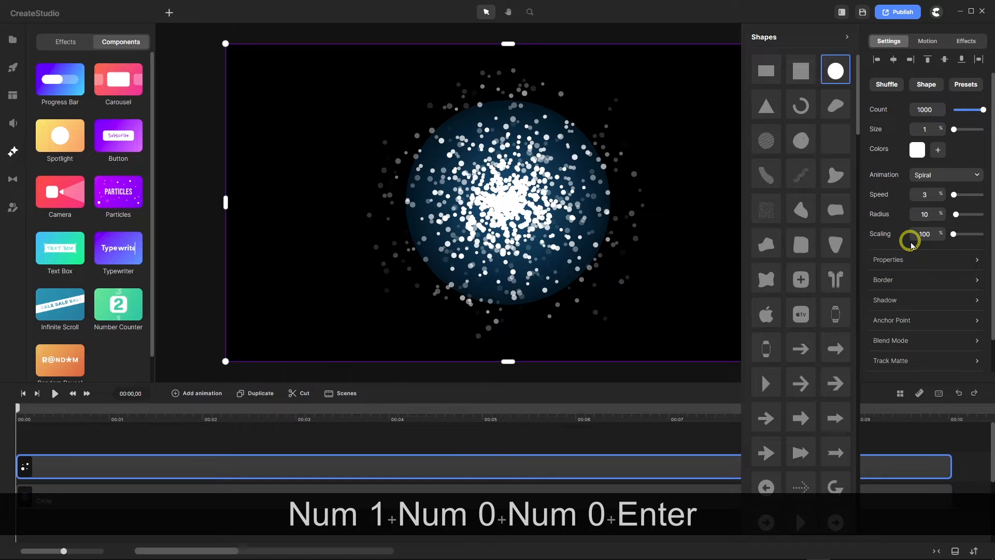
Play back the spiral particle animation to check its motion, stop it and return the playhead to the start
{"action": "left_click", "coordinate": [55, 395]}
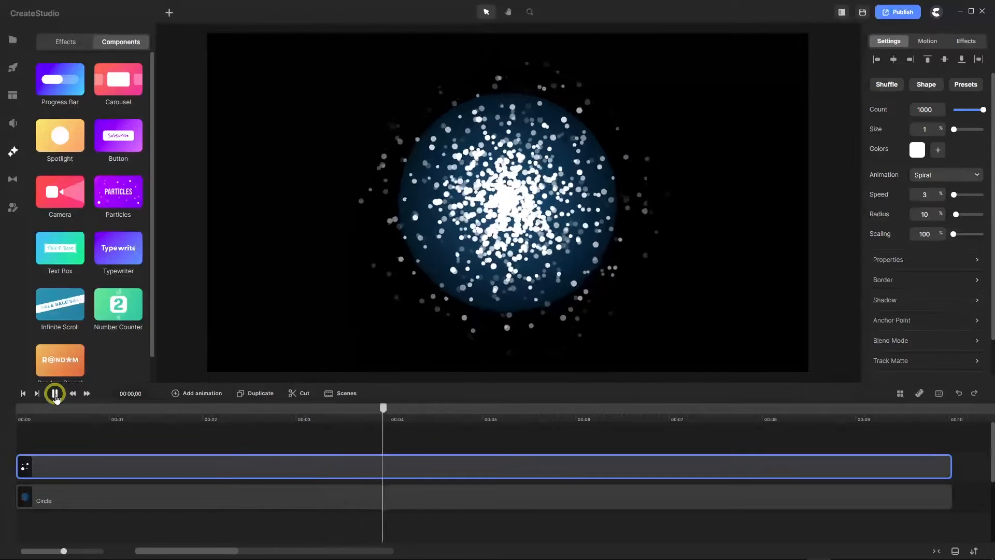
{"action": "left_click", "coordinate": [55, 394]}
{"action": "left_click", "coordinate": [212, 459]}
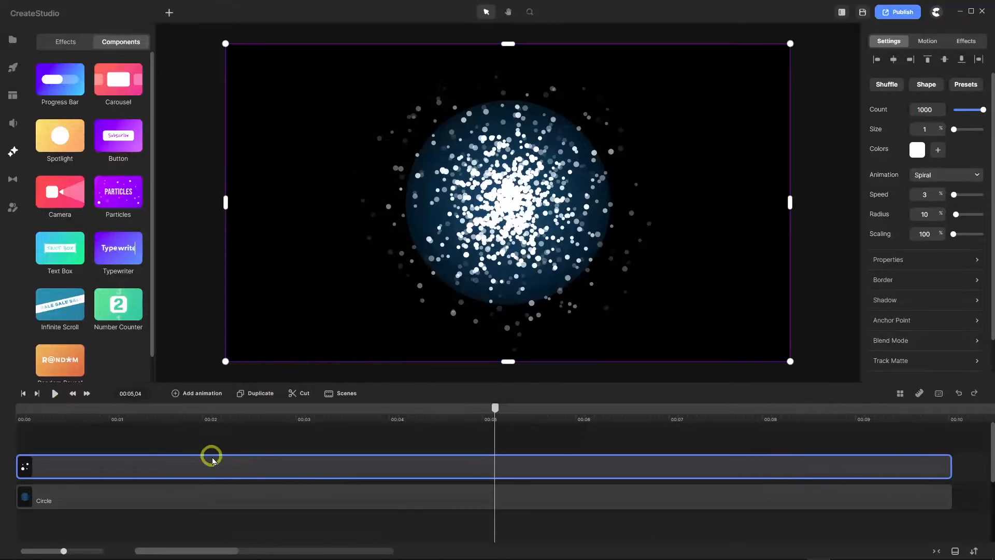
{"action": "left_click_drag", "start_coordinate": [493, 408], "coordinate": [8, 438]}
Apply a Blur effect with a strength of 20 to the particles layer
{"action": "left_click", "coordinate": [65, 46]}
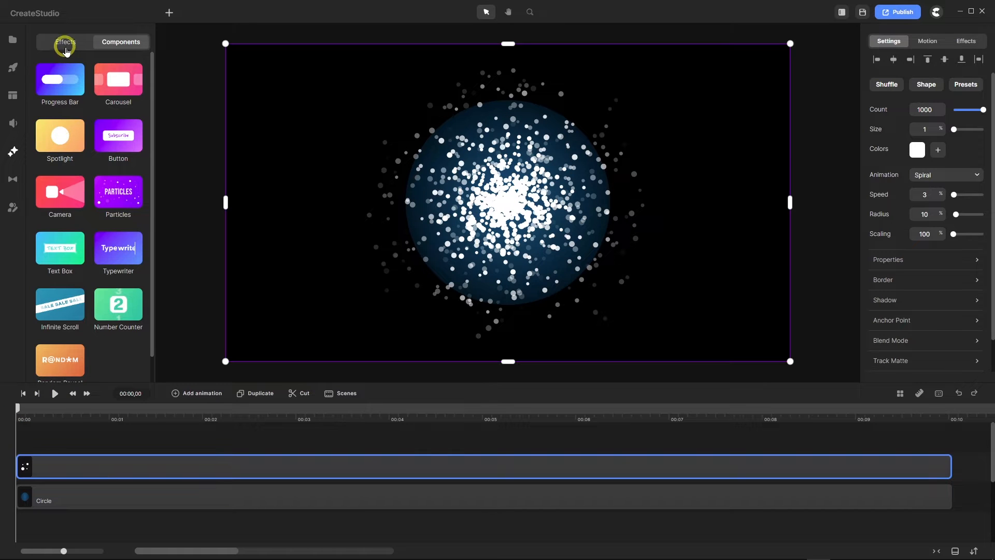
{"action": "scroll", "coordinate": [96, 228], "scroll_direction": "down", "scroll_amount": 5}
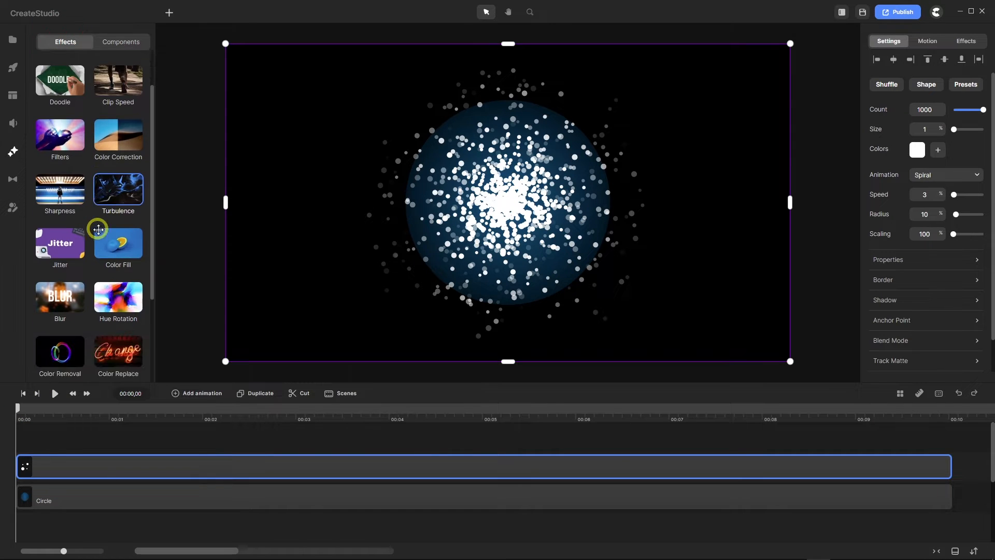
{"action": "left_click_drag", "start_coordinate": [57, 211], "coordinate": [51, 455]}
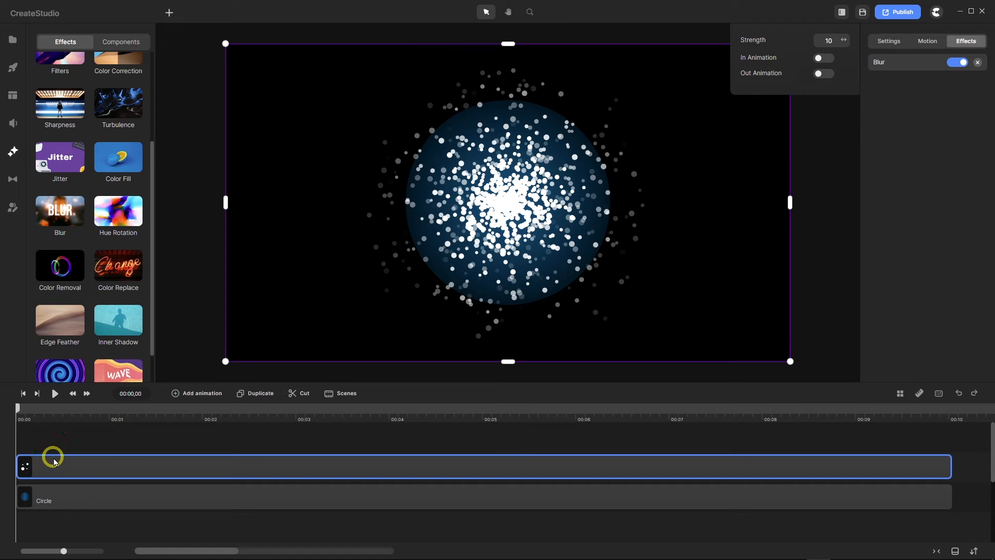
{"action": "double_click", "coordinate": [826, 40]}
{"action": "type", "text": "20"}
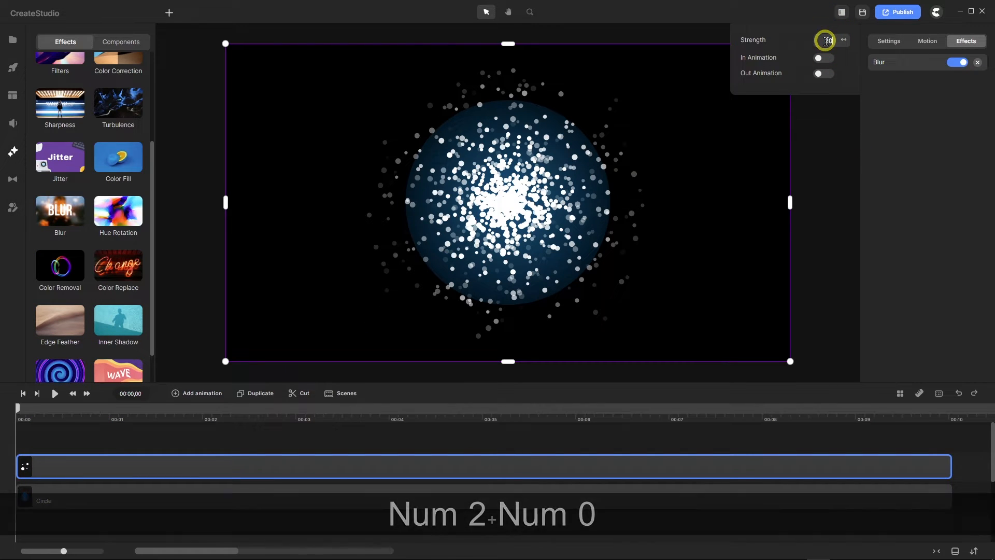
{"action": "key", "text": "Return"}
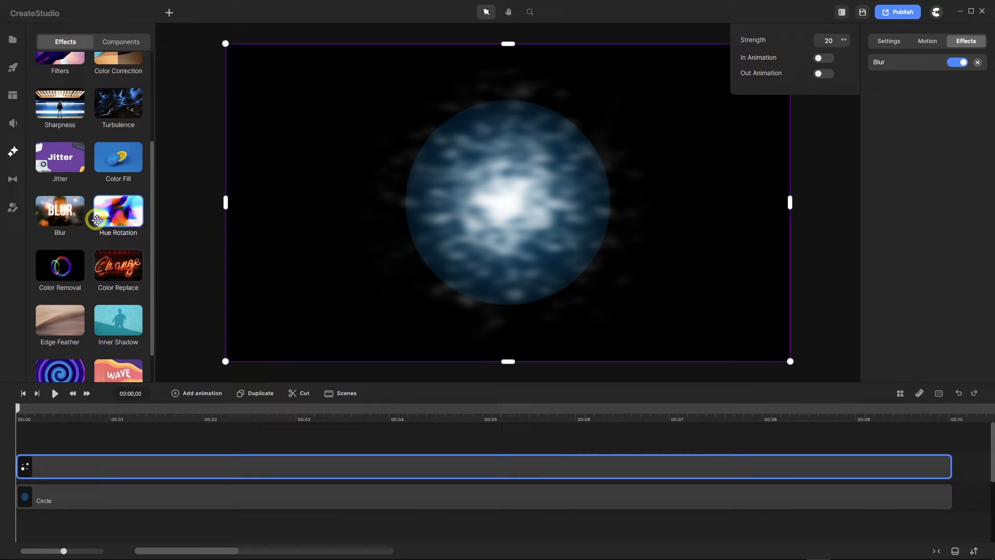
Apply a Turbulence effect to the particles layer with scale 80 and frequency 10
{"action": "scroll", "coordinate": [97, 220], "scroll_direction": "up", "scroll_amount": 1}
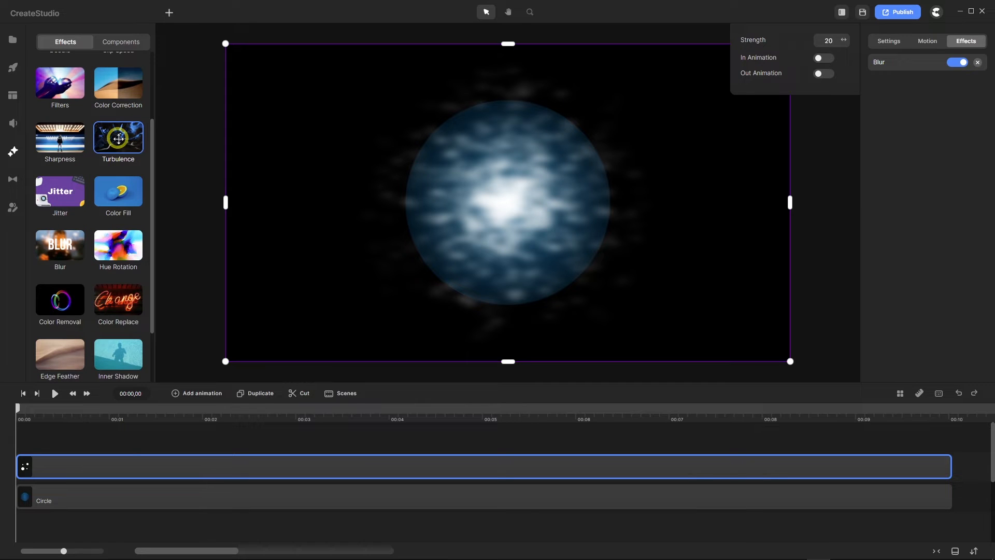
{"action": "left_click_drag", "start_coordinate": [119, 139], "coordinate": [71, 465]}
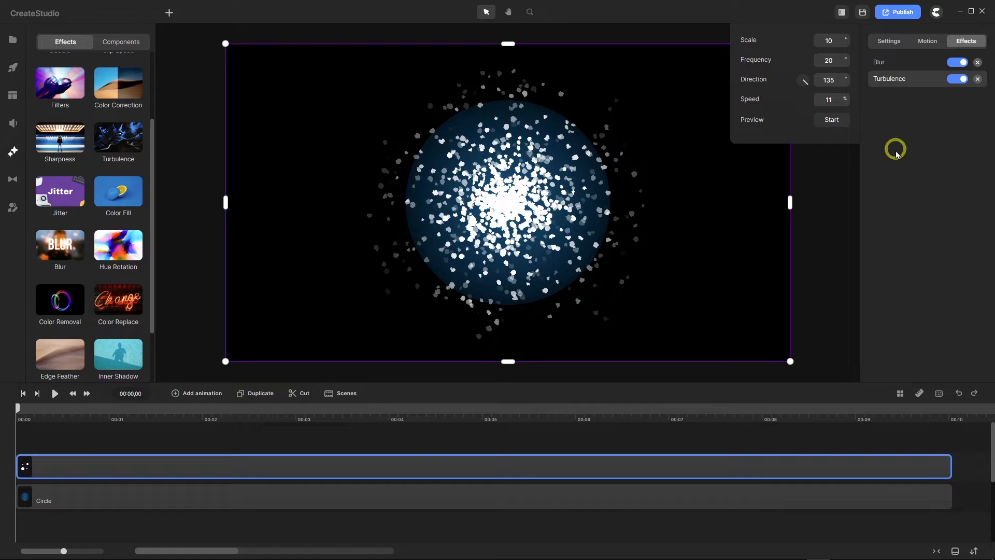
{"action": "left_click_drag", "start_coordinate": [836, 40], "coordinate": [822, 39]}
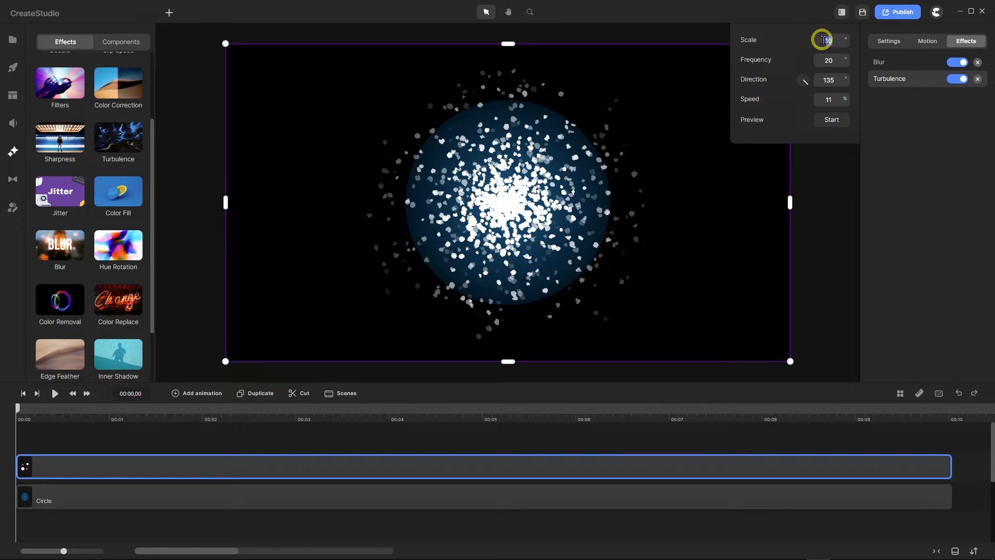
{"action": "type", "text": "80"}
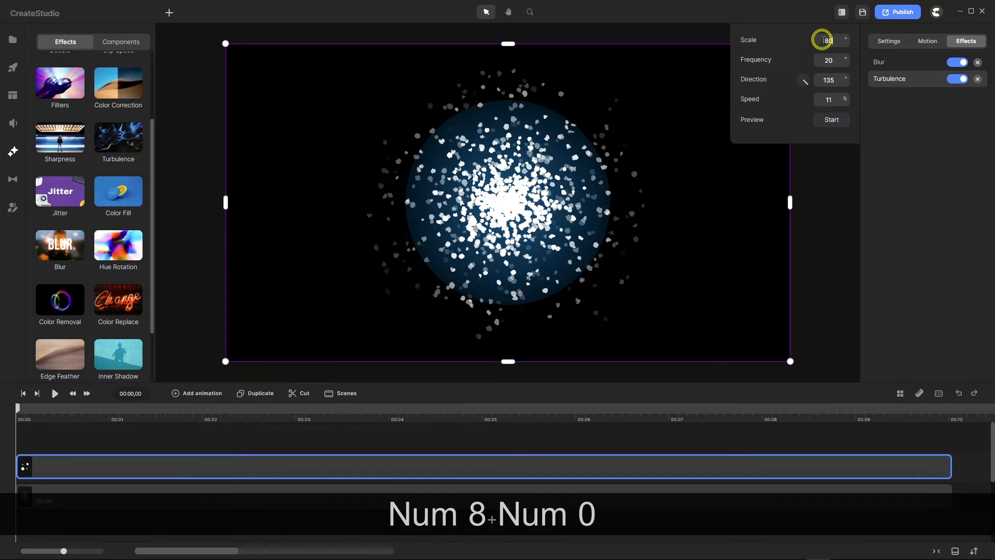
{"action": "key", "text": "Return"}
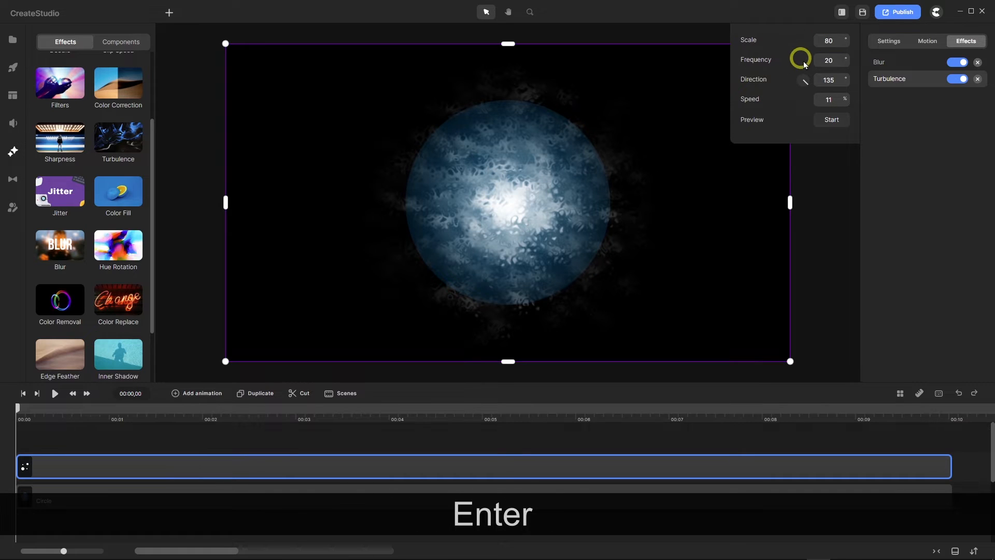
{"action": "left_click_drag", "start_coordinate": [835, 59], "coordinate": [822, 60]}
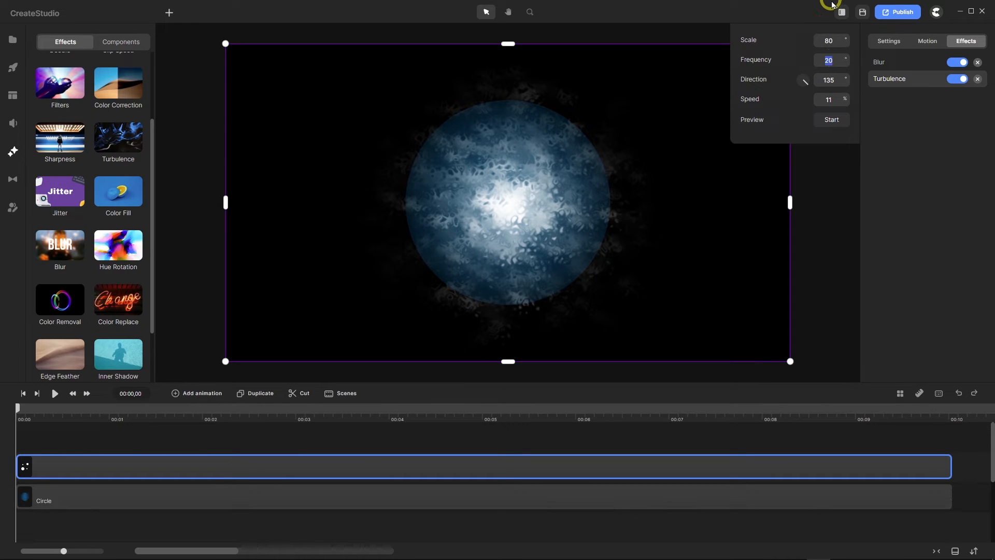
{"action": "type", "text": "10"}
{"action": "key", "text": "Return"}
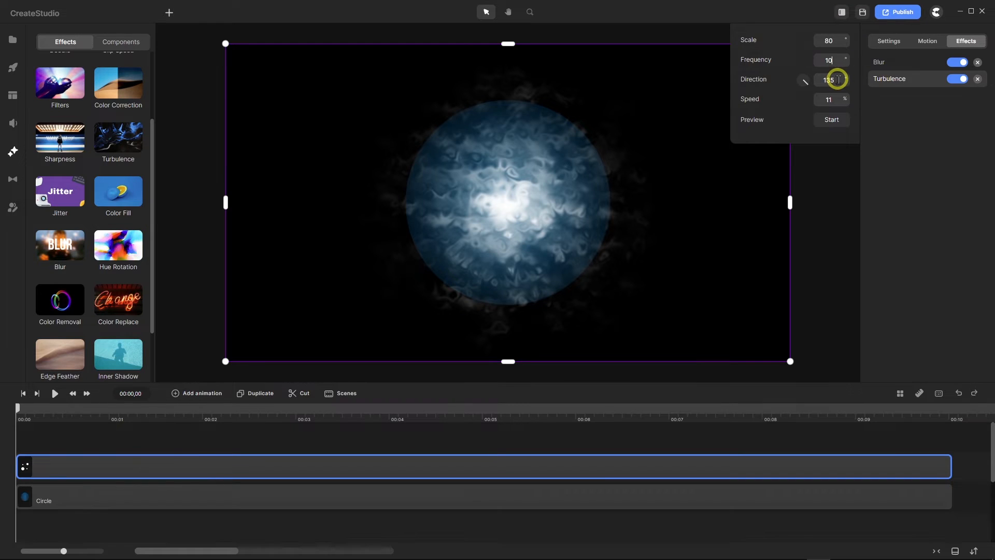
Set the particles layer's Turbulence direction to 0° and its speed to 1%, then deselect the layer
{"action": "left_click_drag", "start_coordinate": [839, 79], "coordinate": [796, 79]}
{"action": "type", "text": "0"}
{"action": "key", "text": "Return"}
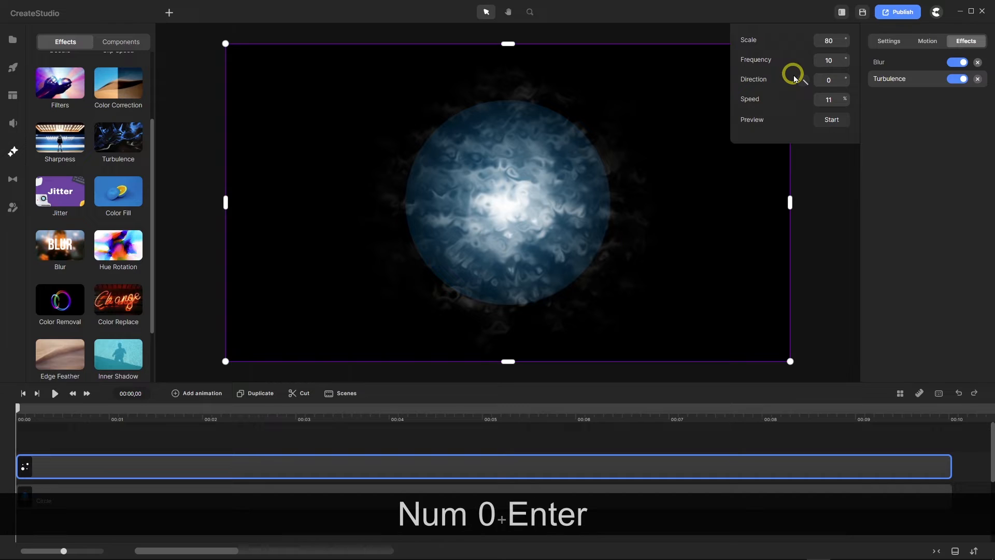
{"action": "left_click", "coordinate": [824, 99]}
{"action": "type", "text": "1"}
{"action": "key", "text": "Return"}
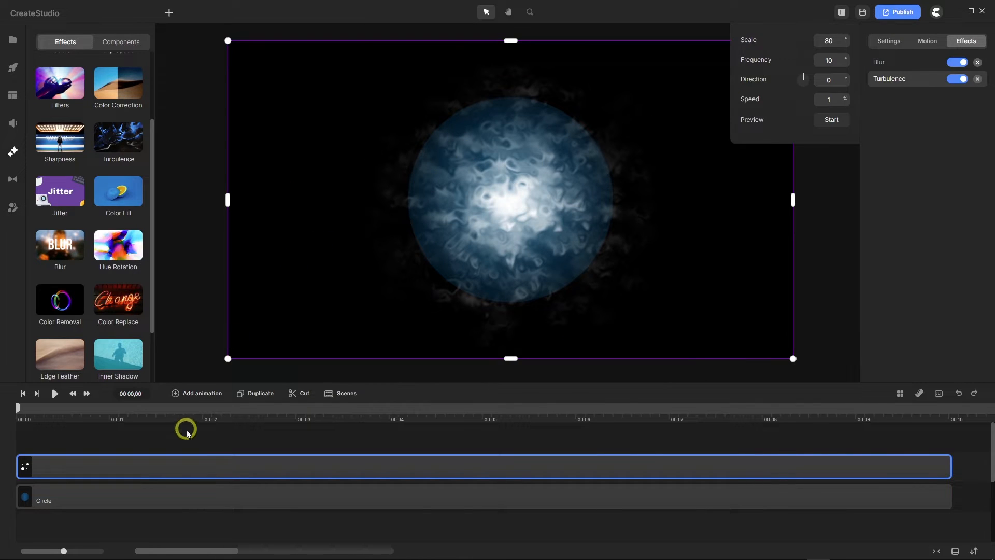
{"action": "left_click", "coordinate": [172, 438]}
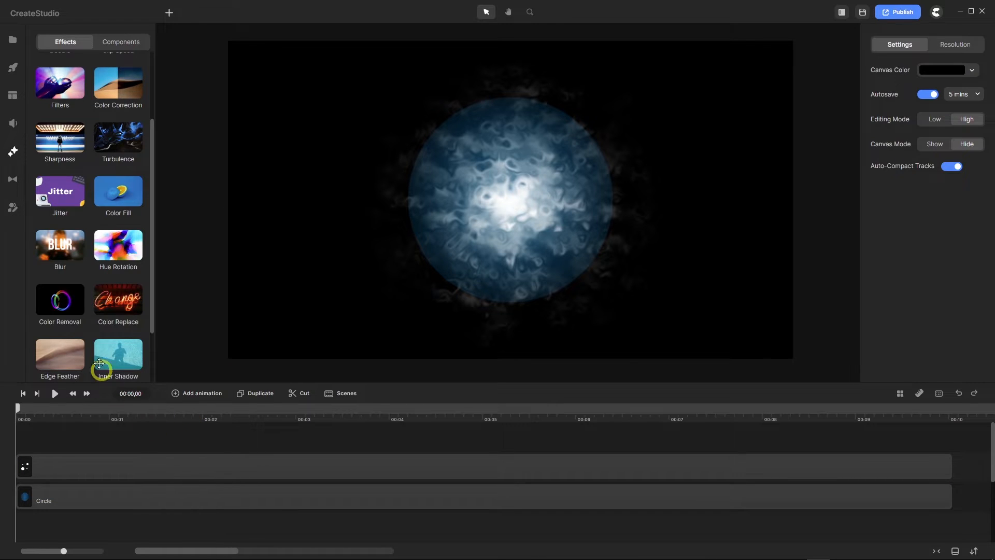
Apply a Twirl effect to the particles layer with a strength of 100%
{"action": "scroll", "coordinate": [75, 228], "scroll_direction": "down", "scroll_amount": 2}
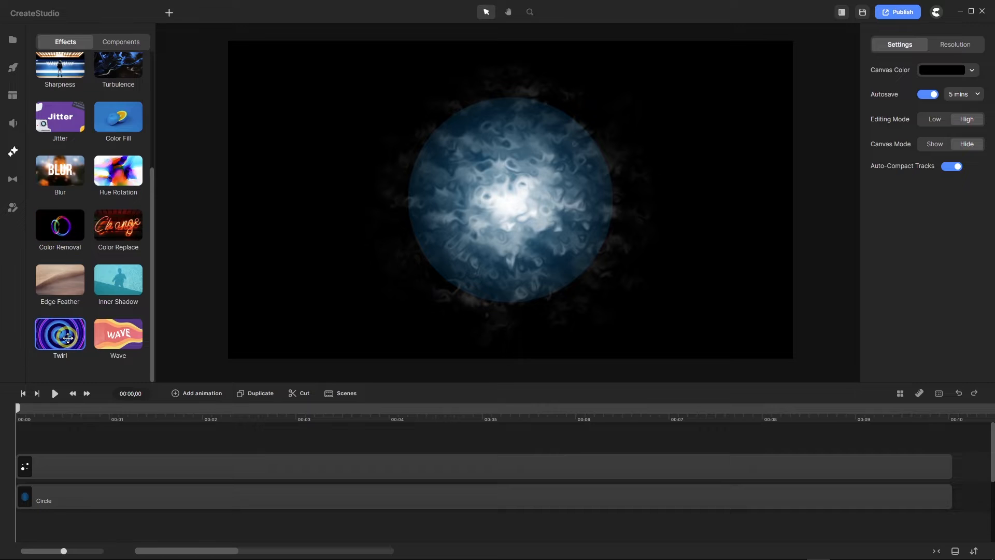
{"action": "left_click_drag", "start_coordinate": [73, 335], "coordinate": [73, 466]}
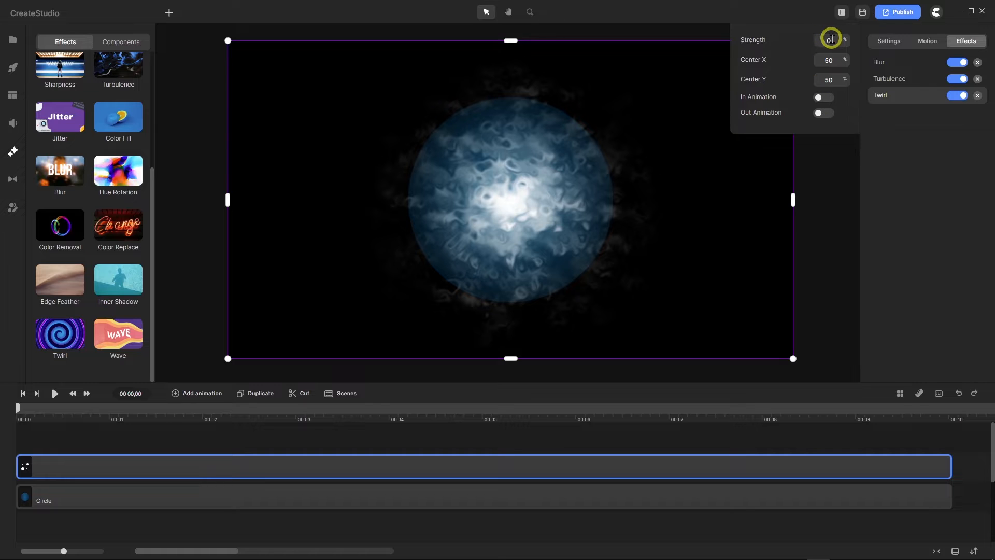
{"action": "type", "text": "100"}
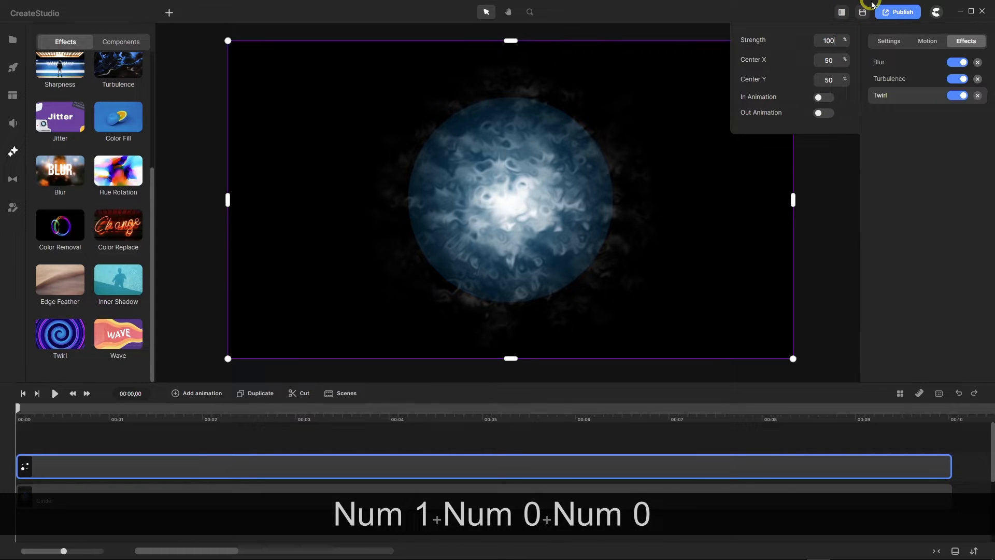
{"action": "key", "text": "Return"}
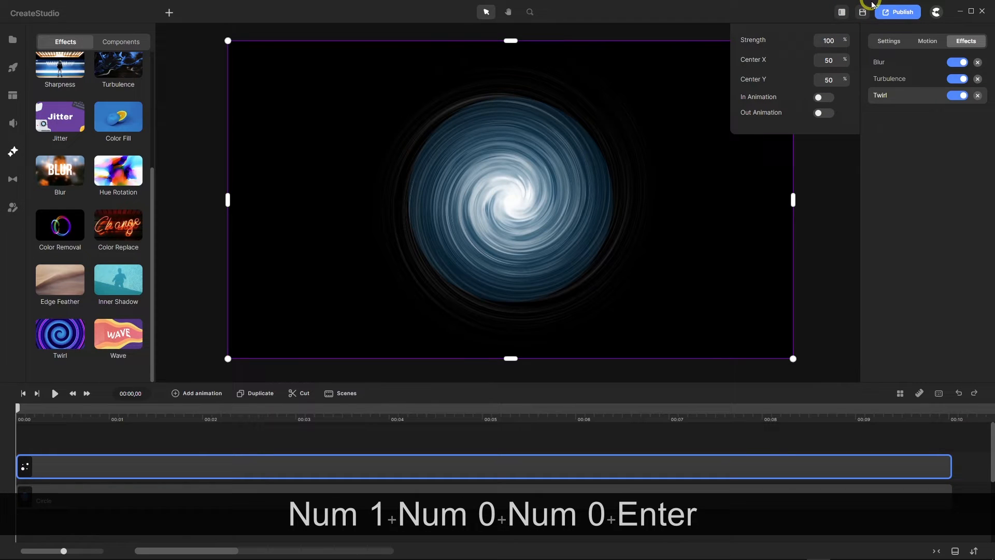
Enable the Twirl effect's In Animation and extend it to 00:01,15 on the timeline
{"action": "left_click", "coordinate": [828, 98]}
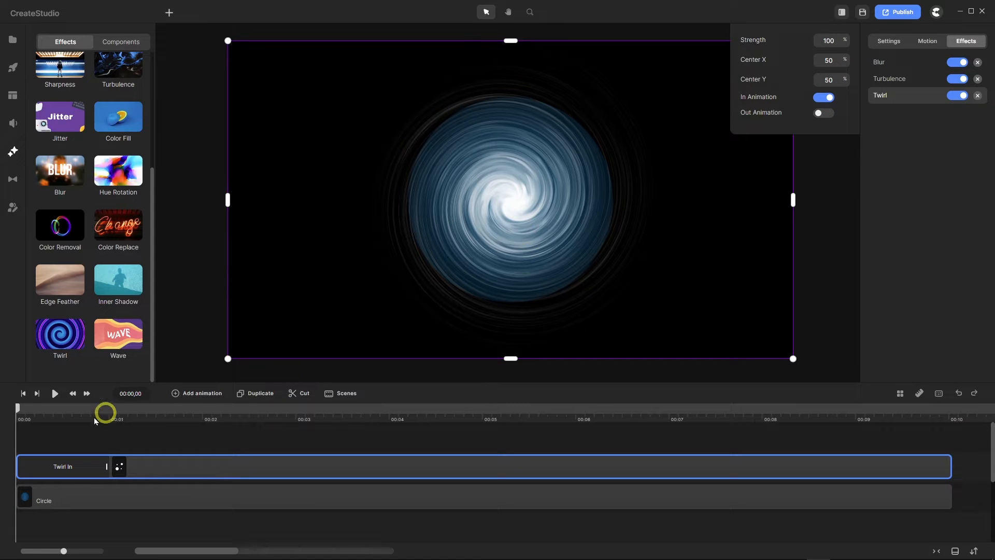
{"action": "left_click_drag", "start_coordinate": [18, 411], "coordinate": [157, 419]}
{"action": "left_click_drag", "start_coordinate": [110, 468], "coordinate": [152, 471]}
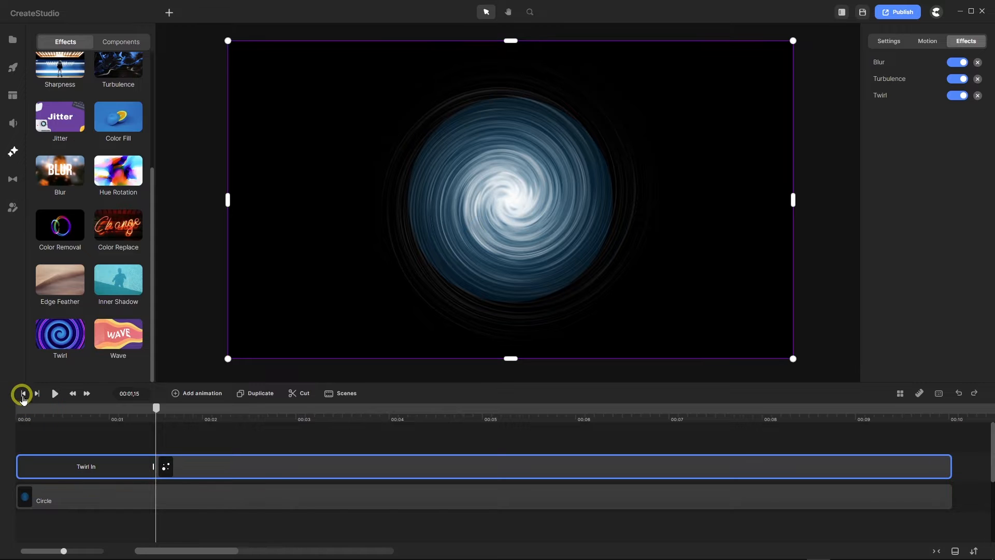
Play back the twirl-in animation from the start of the timeline, then stop it
{"action": "left_click", "coordinate": [23, 394]}
{"action": "left_click", "coordinate": [54, 395]}
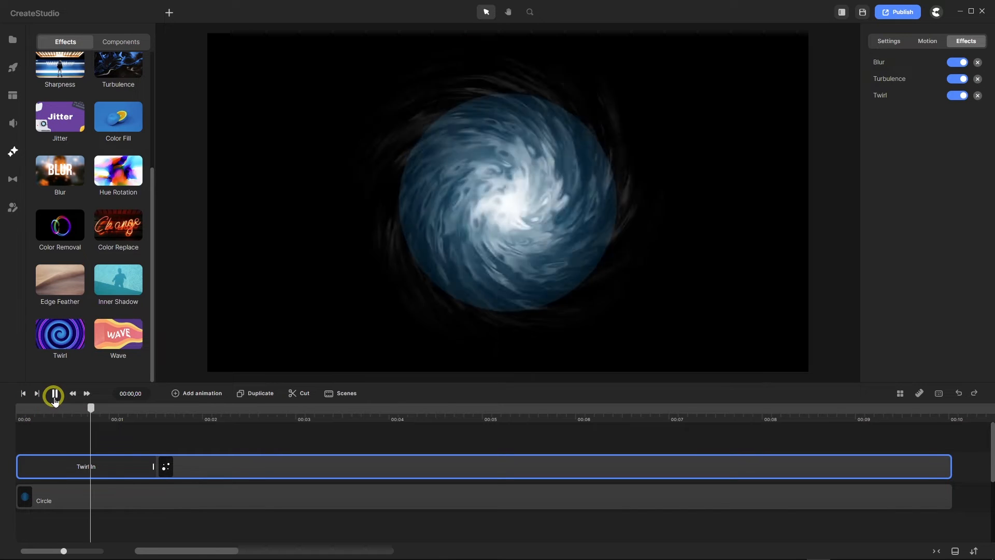
{"action": "left_click", "coordinate": [74, 429]}
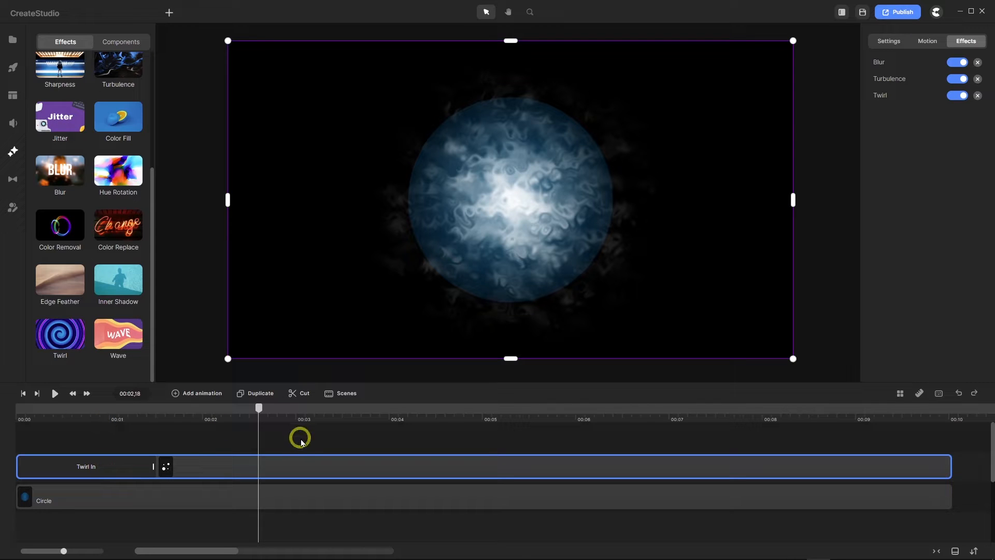
Review the particles layer's Twirl settings and enter a Turbulence speed of 1% again
{"action": "left_click", "coordinate": [885, 97]}
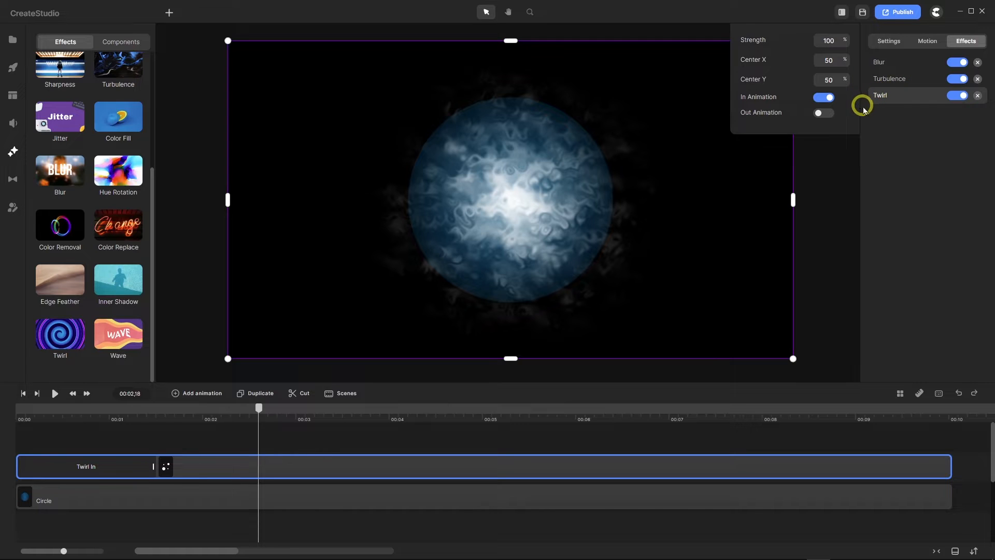
{"action": "left_click", "coordinate": [888, 79]}
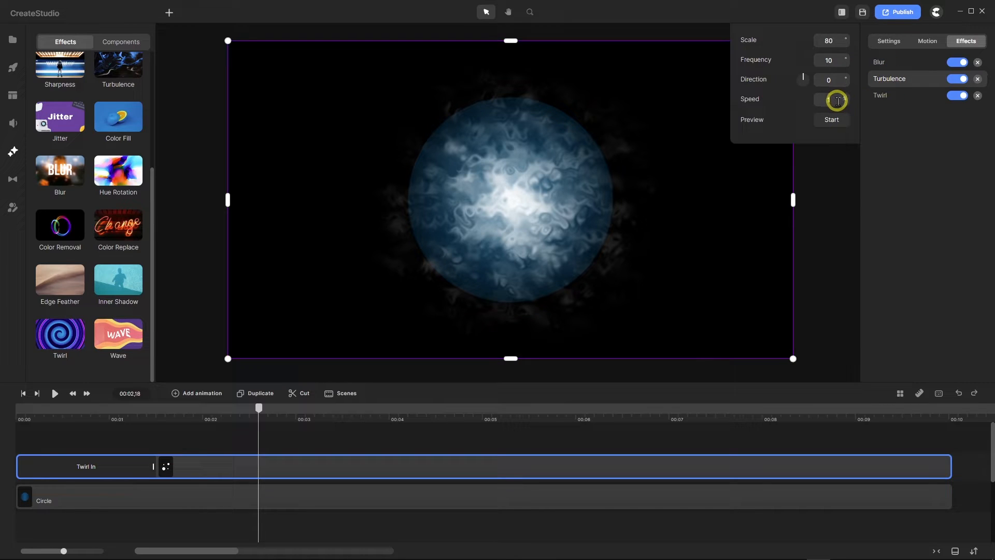
{"action": "type", "text": "1"}
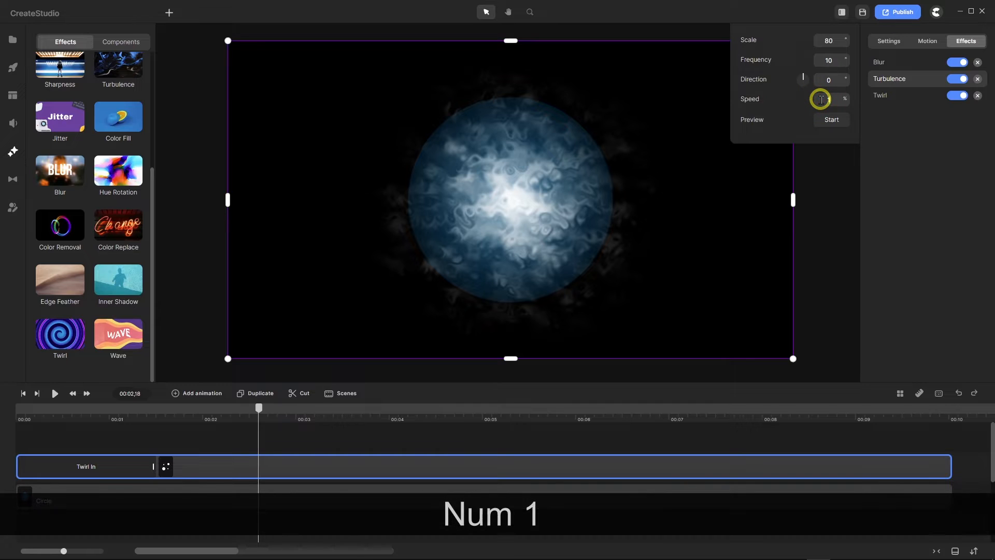
{"action": "key", "text": "Return"}
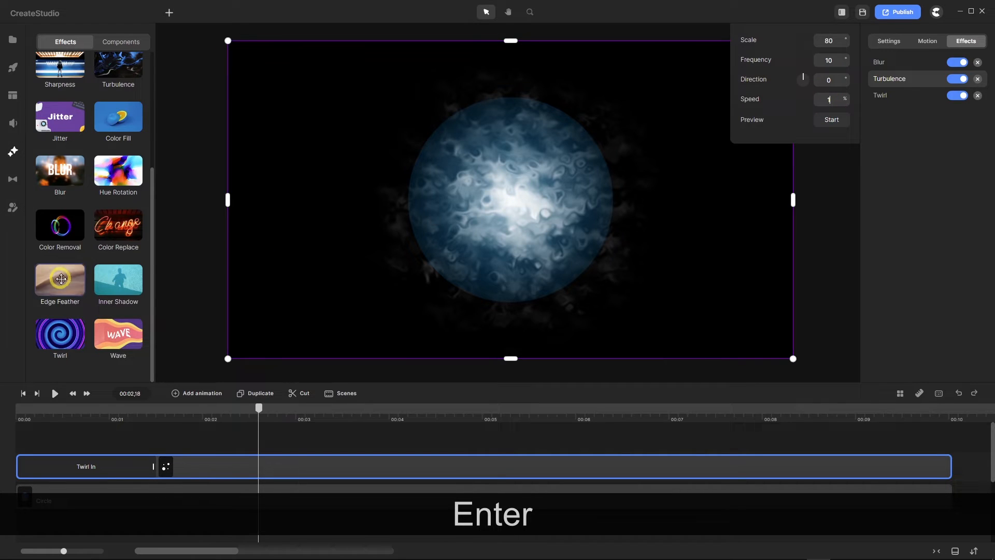
Return to the start and play the animation past the twirl-in to check the turbulence motion, then stop it
{"action": "left_click", "coordinate": [23, 394]}
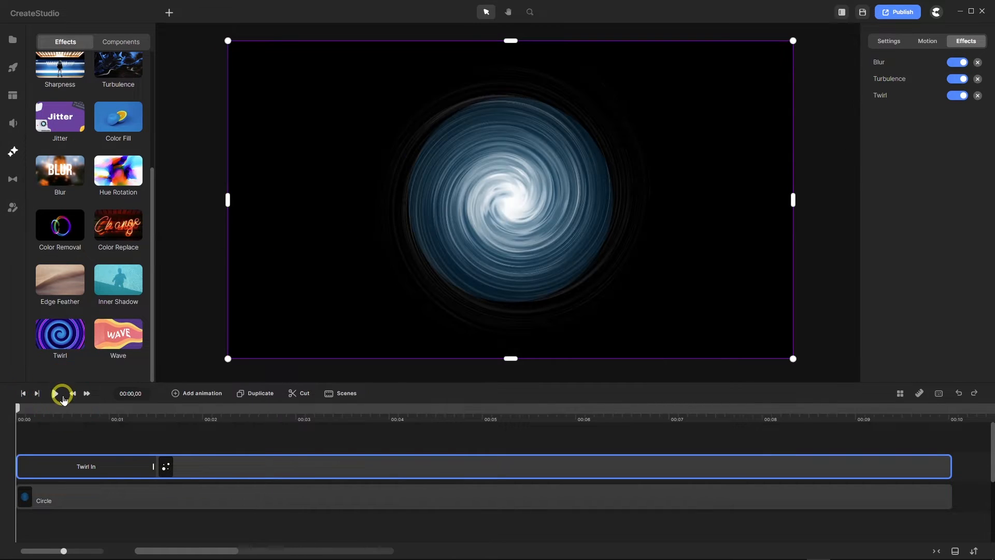
{"action": "left_click", "coordinate": [56, 393]}
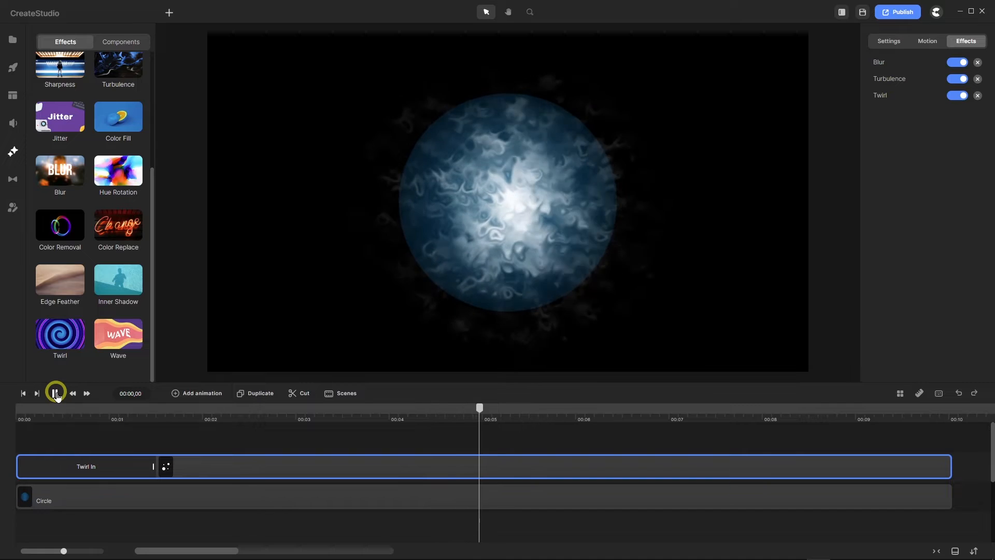
{"action": "left_click", "coordinate": [57, 395]}
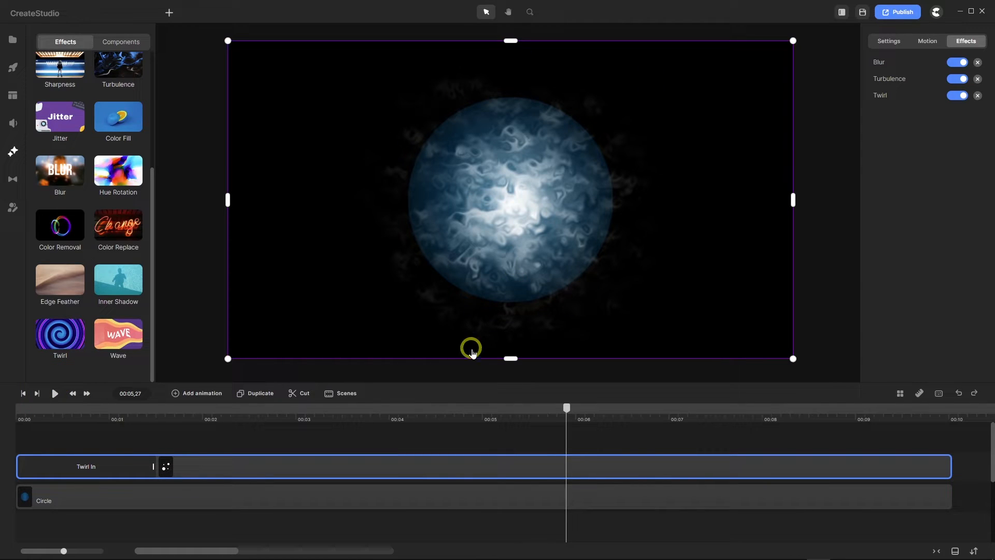
Rename the Circle layer as Particles BG
{"action": "left_click", "coordinate": [193, 501]}
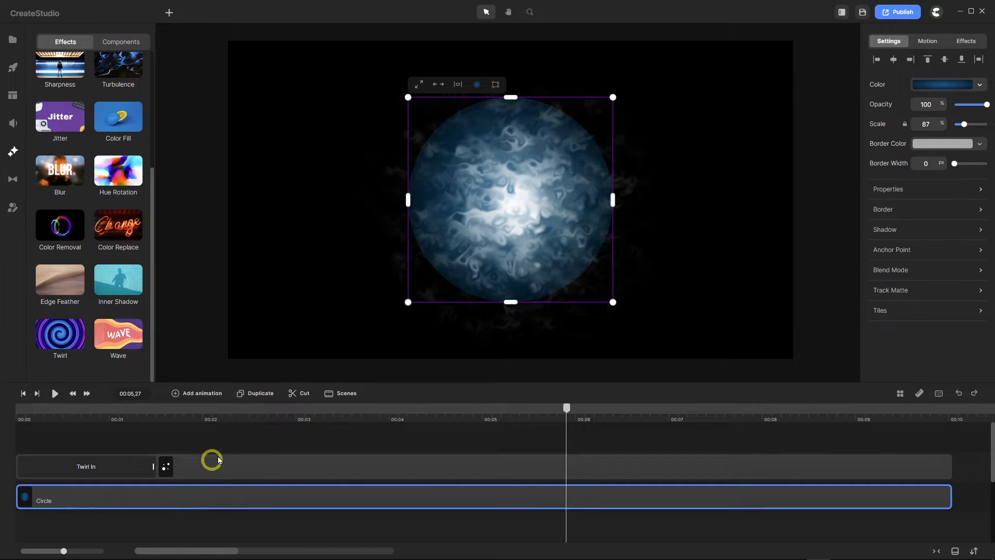
{"action": "right_click", "coordinate": [65, 503]}
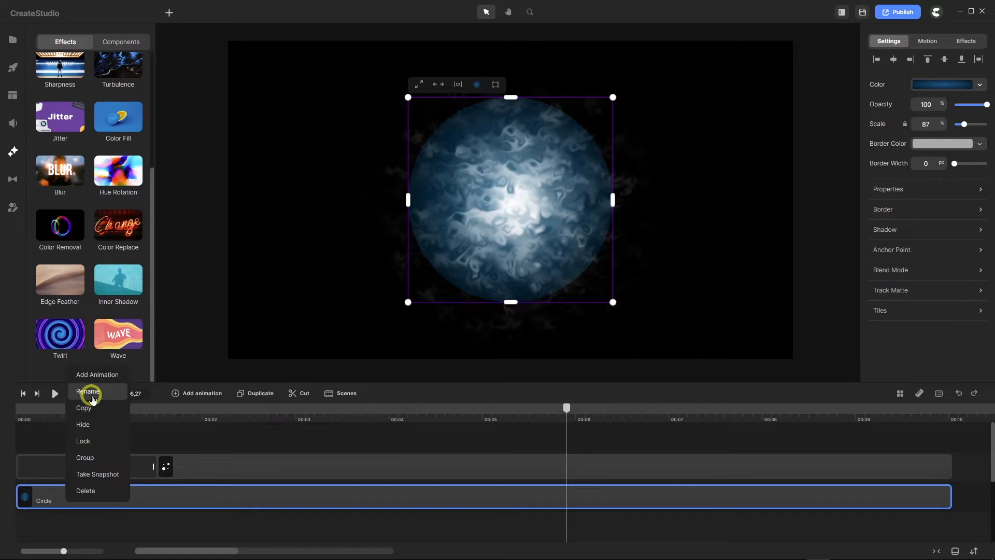
{"action": "left_click", "coordinate": [94, 397]}
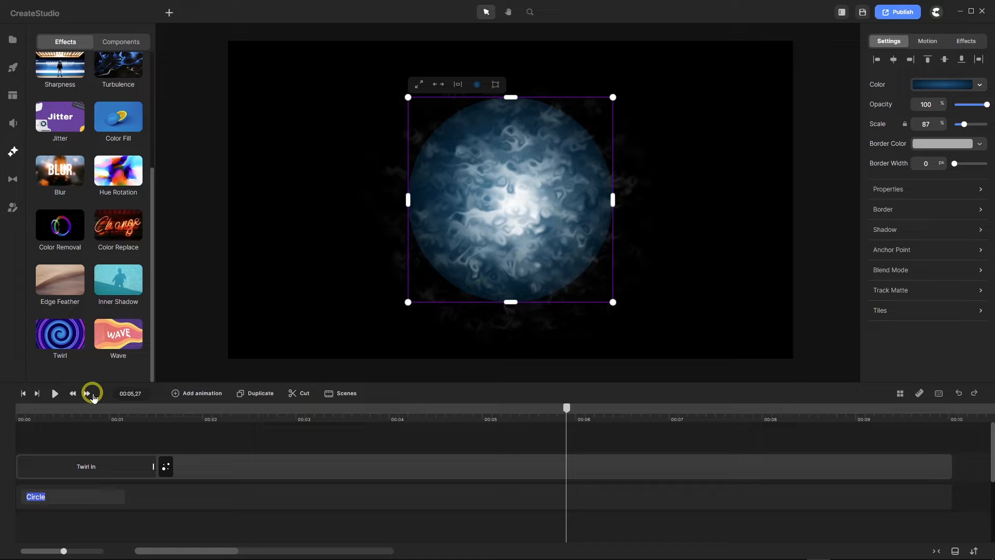
{"action": "type", "text": "Partic"}
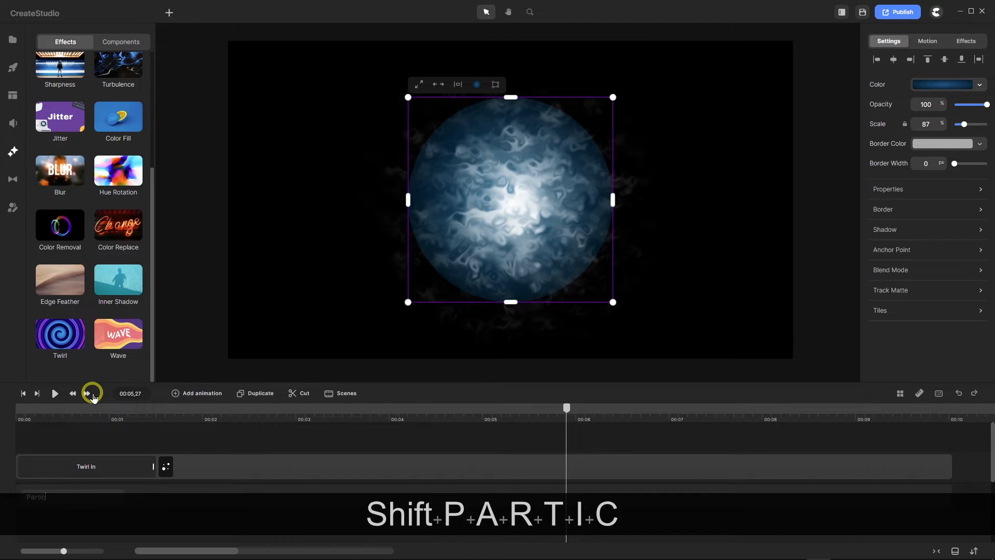
{"action": "type", "text": "les BG"}
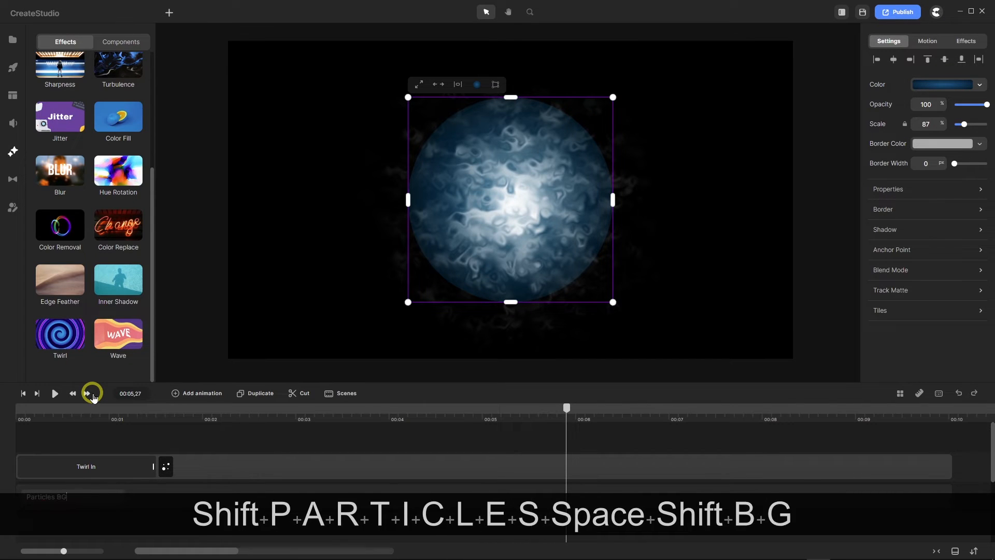
{"action": "key", "text": "Return"}
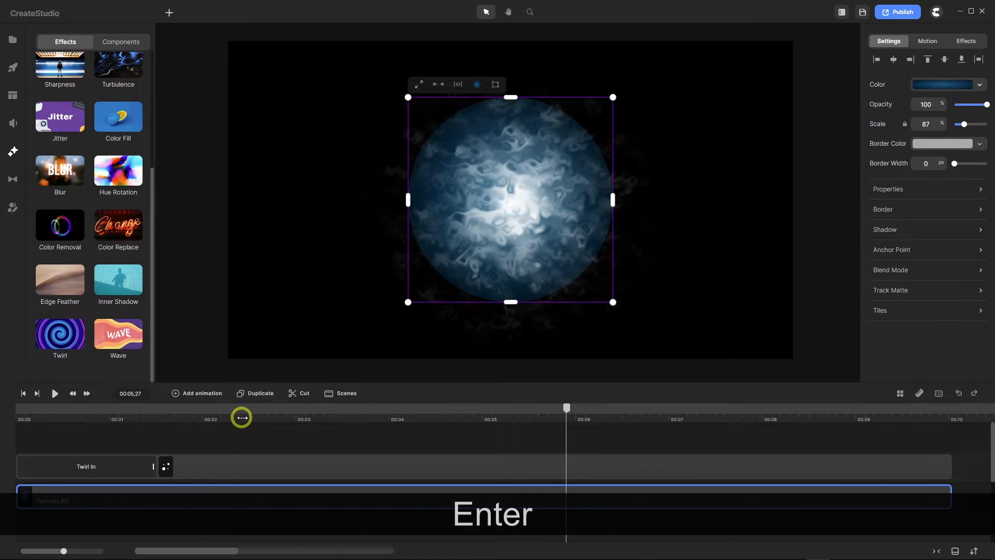
Duplicate the Particles BG layer and place the copy on a track above the particles layer
{"action": "left_click", "coordinate": [259, 396]}
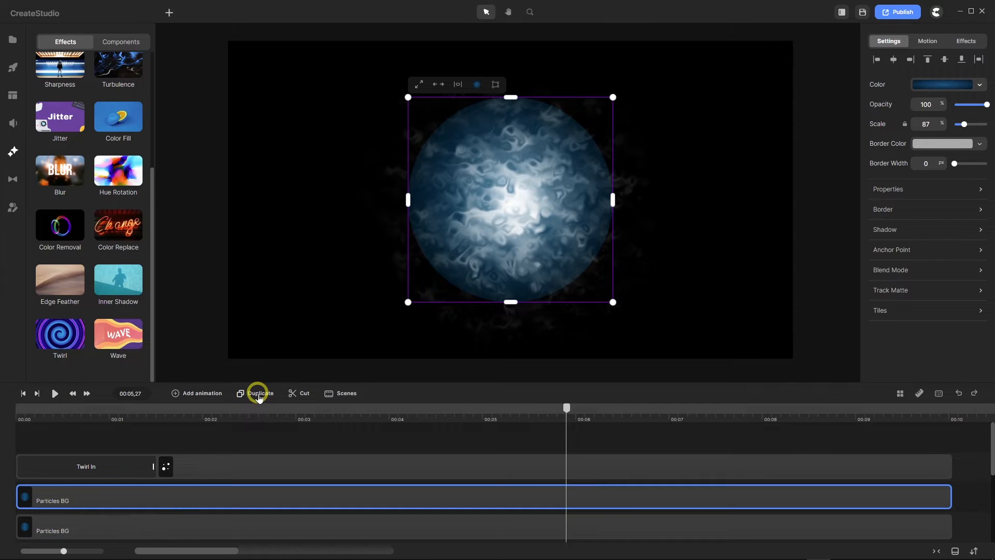
{"action": "left_click_drag", "start_coordinate": [39, 498], "coordinate": [34, 445]}
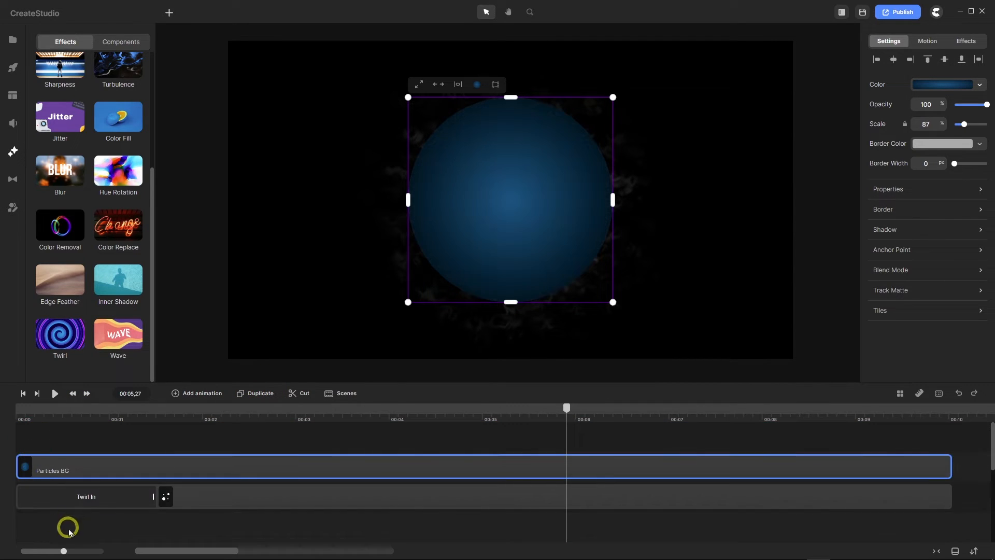
Remove the excess empty tracks from the timeline
{"action": "scroll", "coordinate": [79, 515], "scroll_direction": "down", "scroll_amount": 1}
{"action": "right_click", "coordinate": [76, 496]}
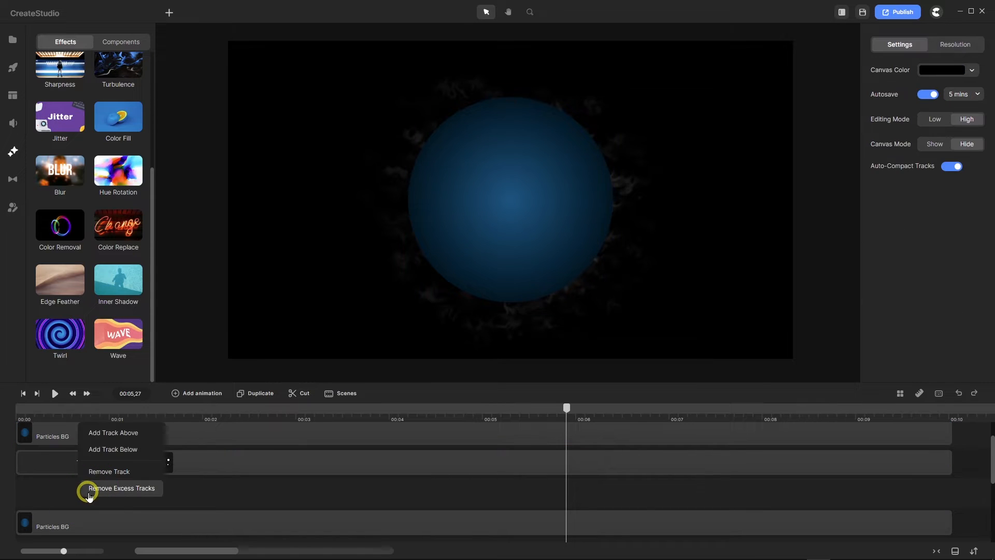
{"action": "left_click", "coordinate": [88, 489]}
Rename the Particles BG copy above the particles layer as Particles TM
{"action": "left_click", "coordinate": [71, 437]}
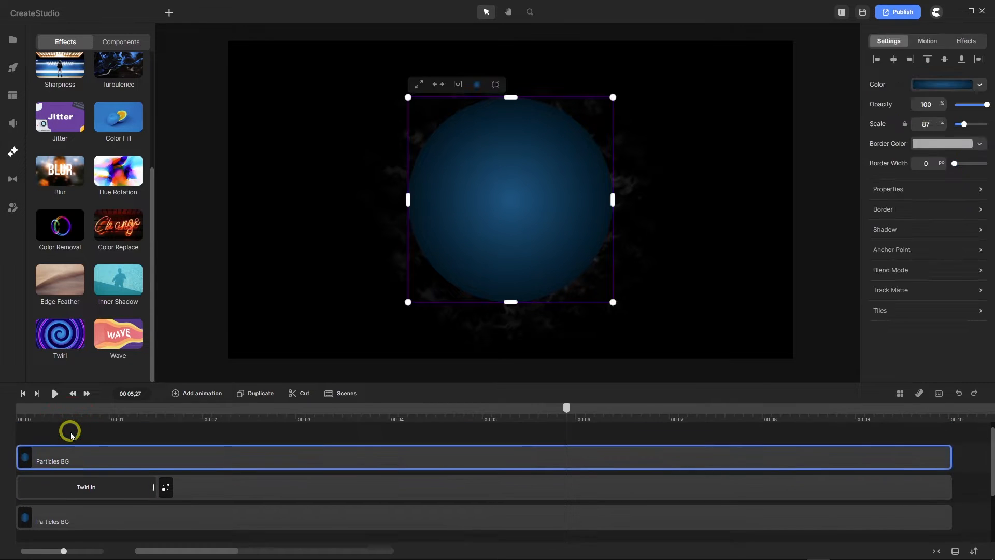
{"action": "right_click", "coordinate": [69, 435]}
{"action": "right_click", "coordinate": [75, 472]}
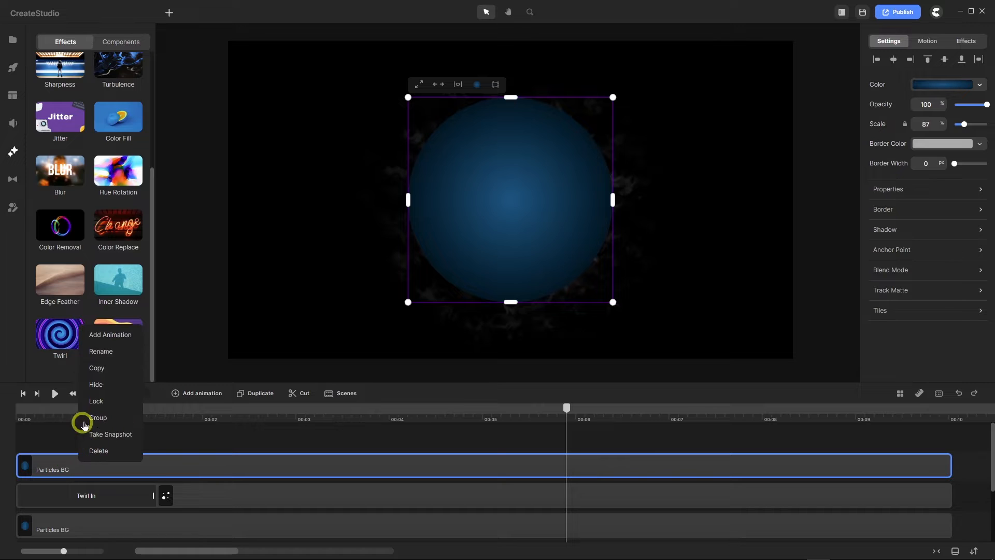
{"action": "left_click", "coordinate": [94, 409]}
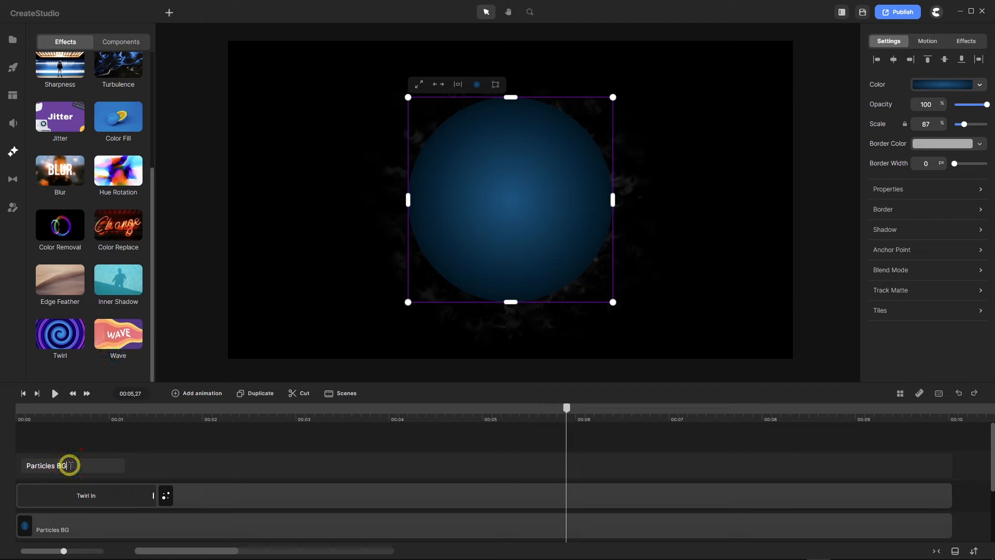
{"action": "key", "text": "BackSpace"}
{"action": "key", "text": "BackSpace"}
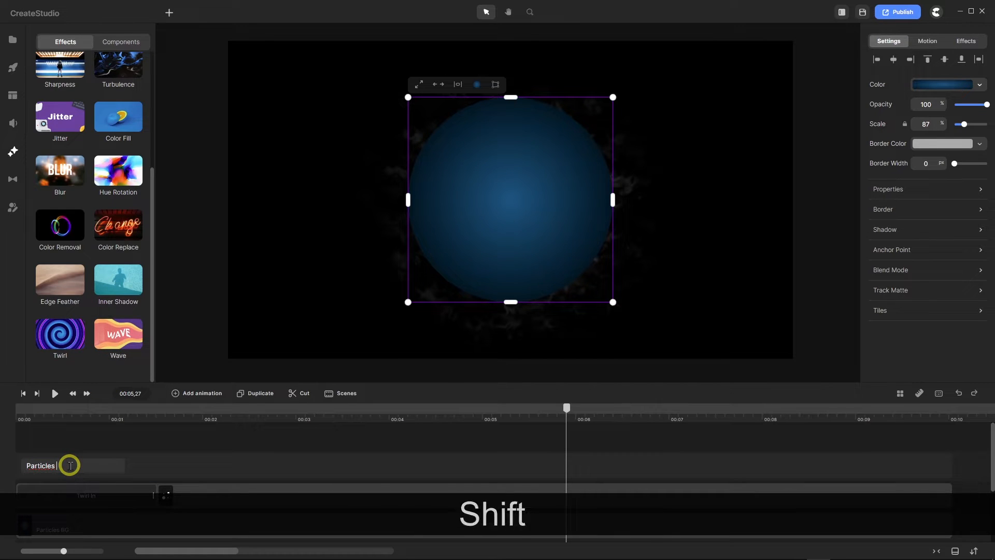
{"action": "type", "text": "TM"}
{"action": "key", "text": "Return"}
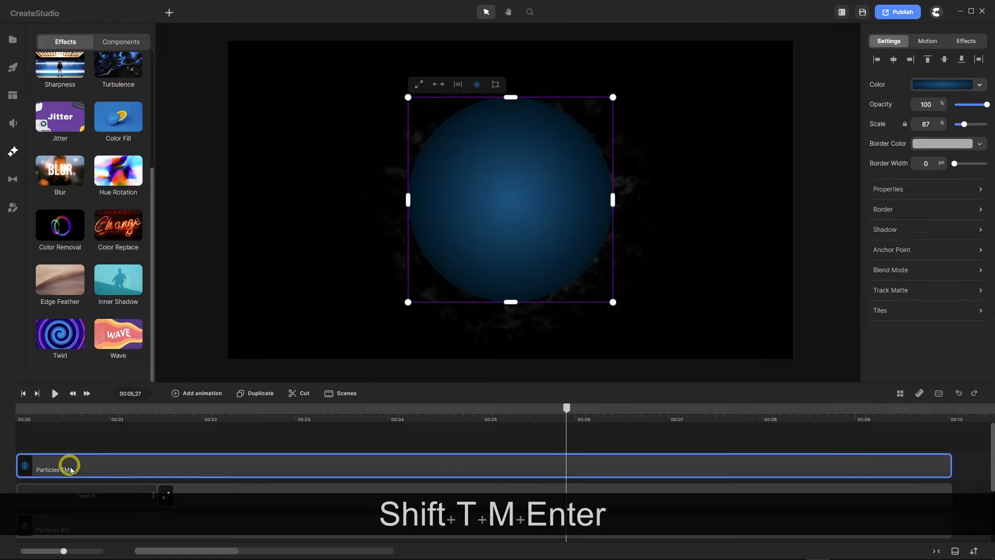
Enlarge the timeline area to fit all three layers and move the playhead to 00:02,21
{"action": "scroll", "coordinate": [174, 443], "scroll_direction": "down", "scroll_amount": 1}
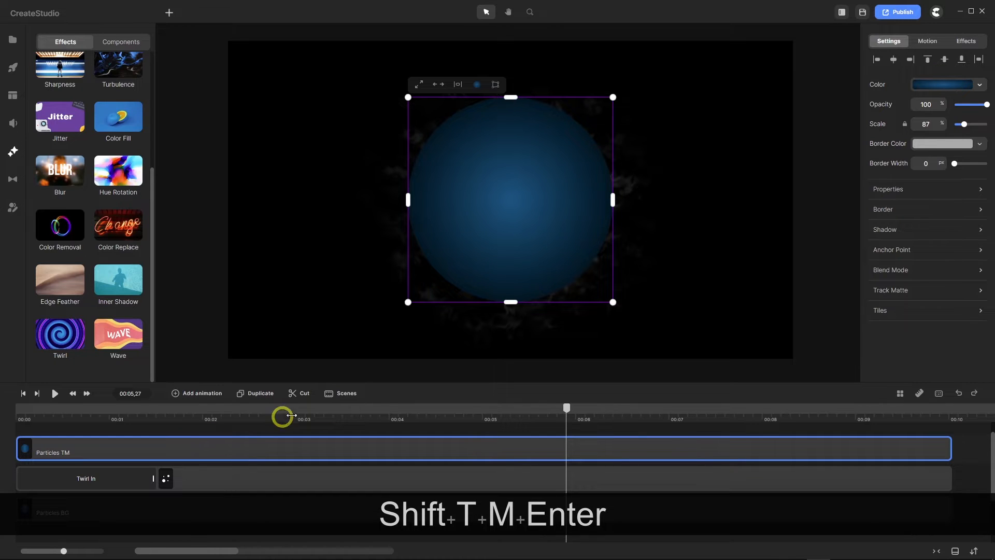
{"action": "left_click_drag", "start_coordinate": [401, 381], "coordinate": [400, 369]}
{"action": "left_click", "coordinate": [280, 468]}
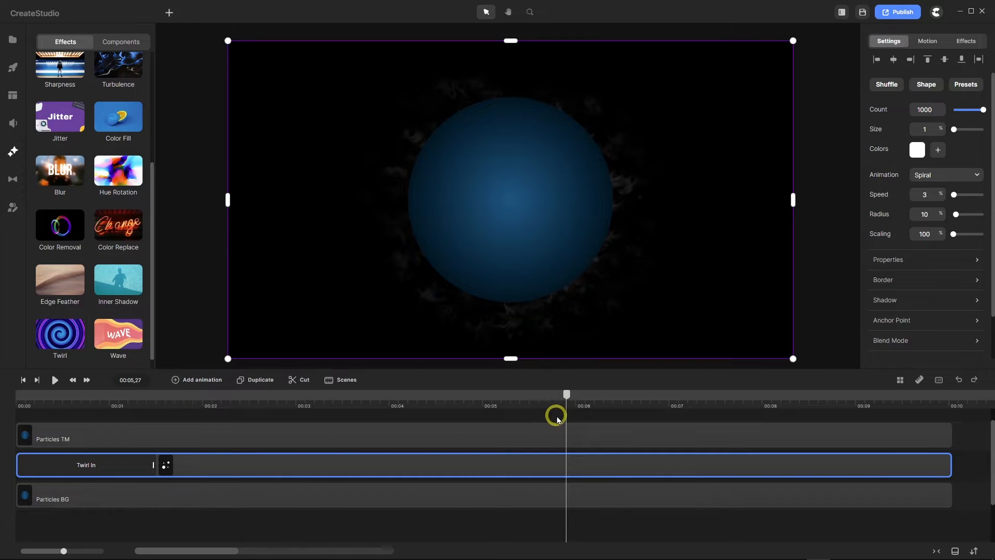
{"action": "left_click_drag", "start_coordinate": [567, 397], "coordinate": [269, 418]}
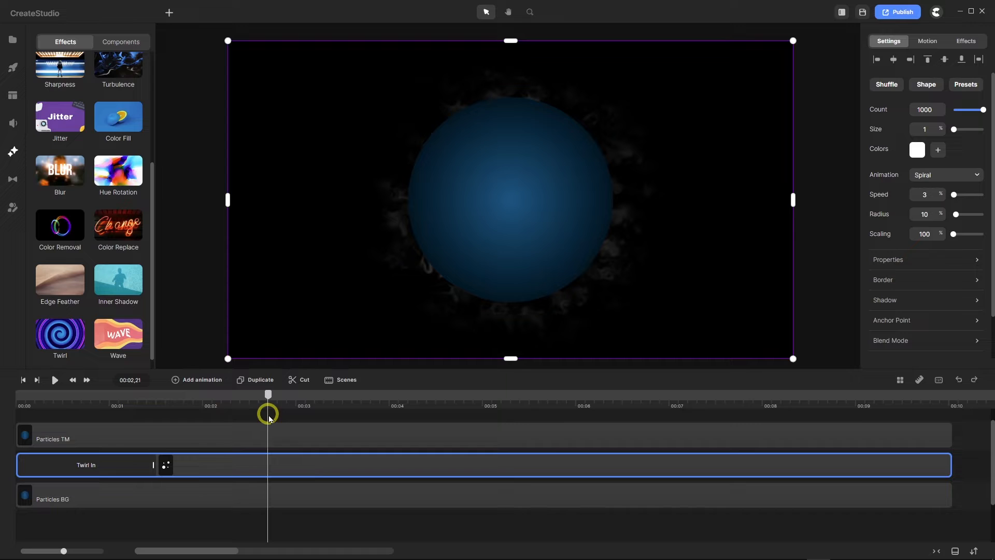
Change the Particles TM circle's fill from a radial gradient to solid white, ffffff
{"action": "left_click", "coordinate": [202, 439]}
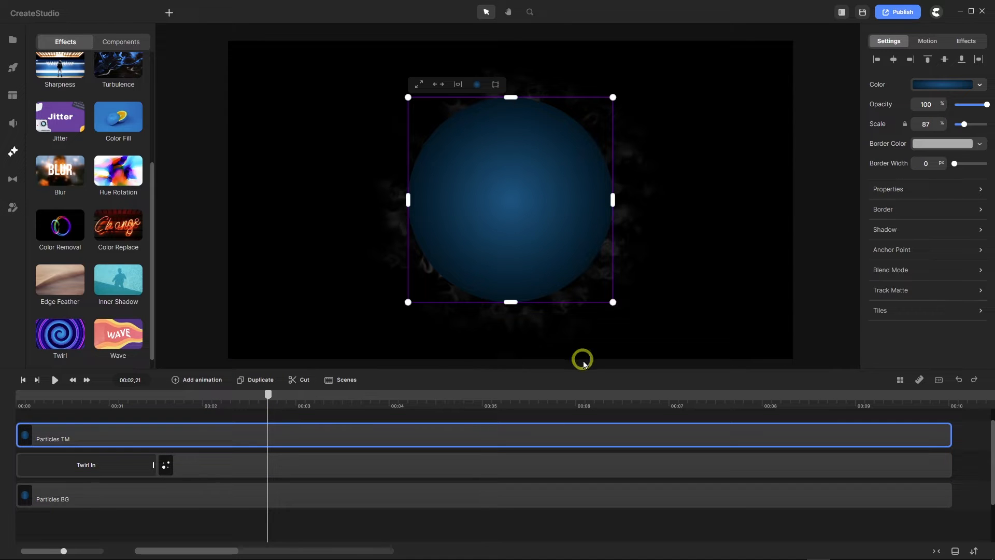
{"action": "left_click", "coordinate": [944, 85]}
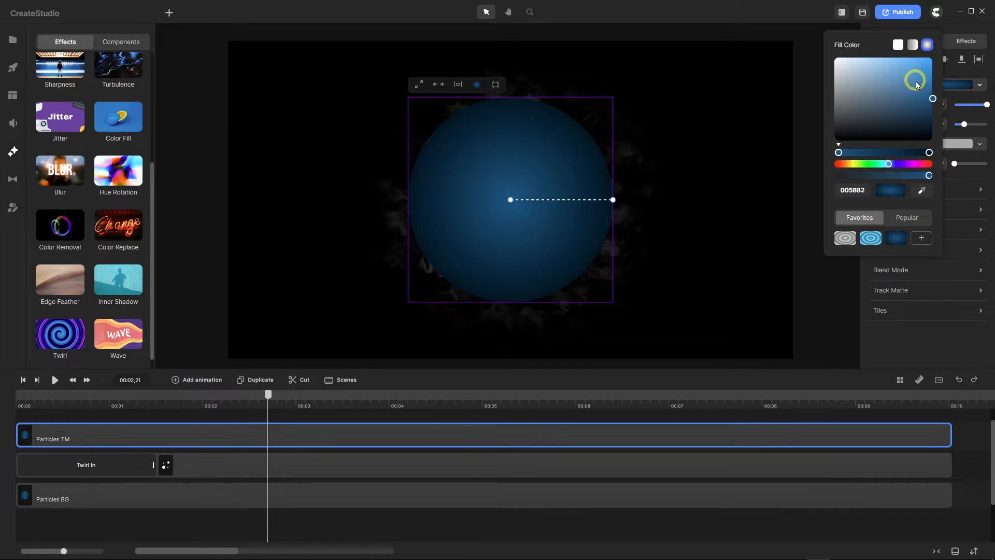
{"action": "left_click", "coordinate": [899, 45]}
{"action": "left_click_drag", "start_coordinate": [861, 77], "coordinate": [800, 3]}
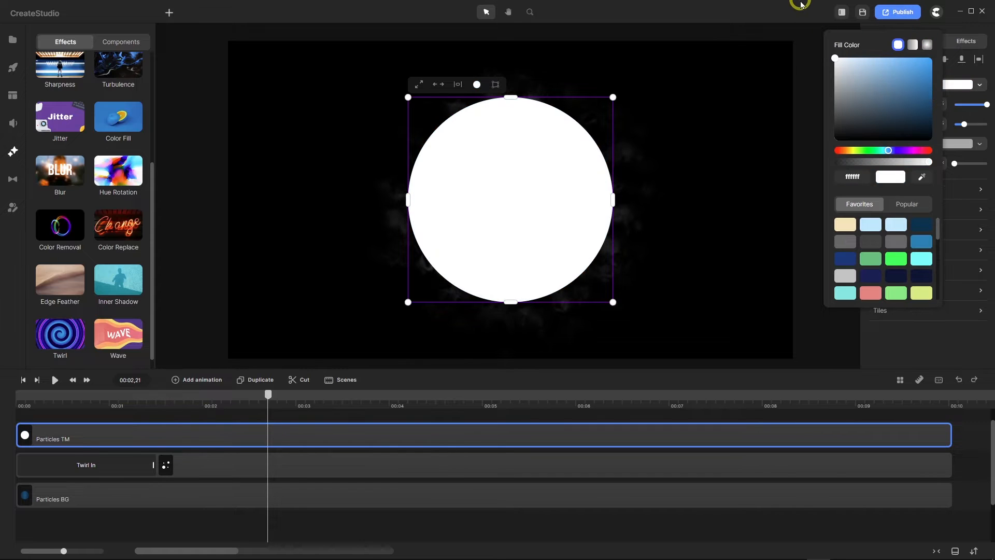
Try masking the particle layer with Particles TM as a Luma track matte and inspect the circle's edge up close
{"action": "left_click", "coordinate": [319, 463]}
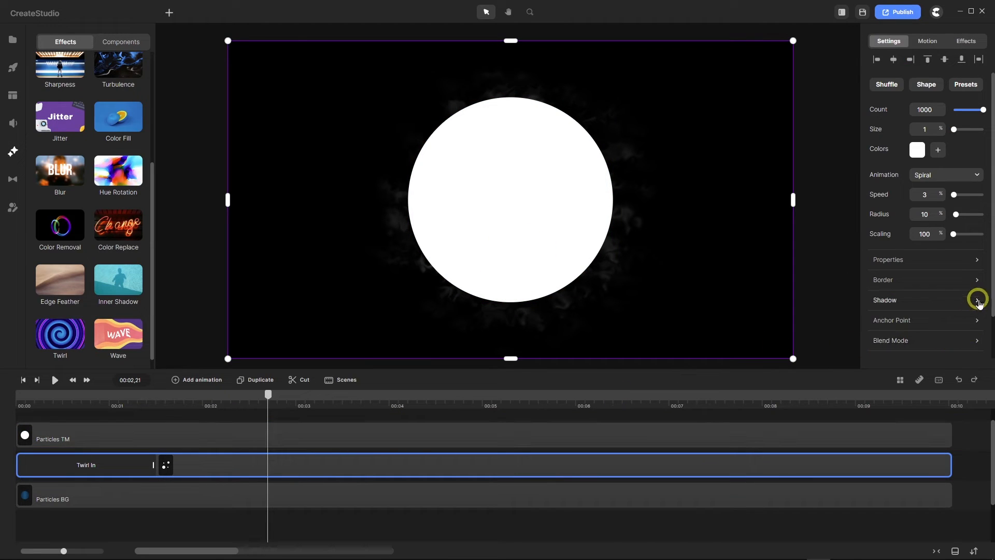
{"action": "scroll", "coordinate": [976, 334], "scroll_direction": "down", "scroll_amount": 2}
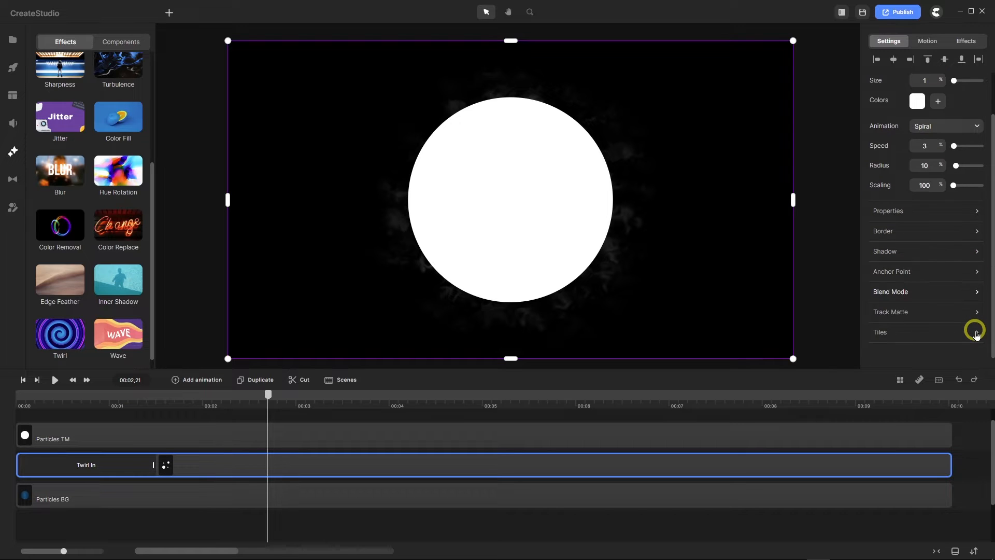
{"action": "left_click", "coordinate": [977, 313]}
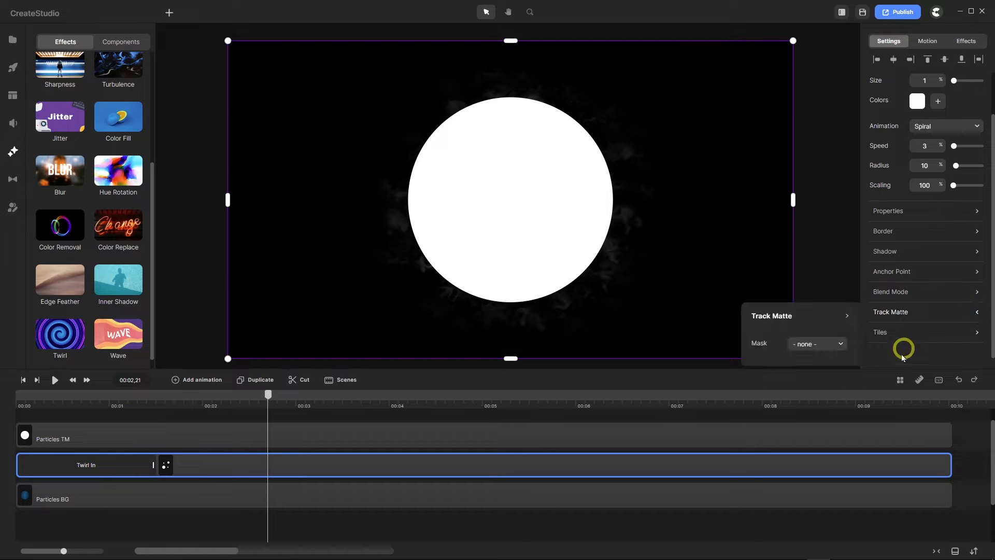
{"action": "left_click", "coordinate": [841, 344]}
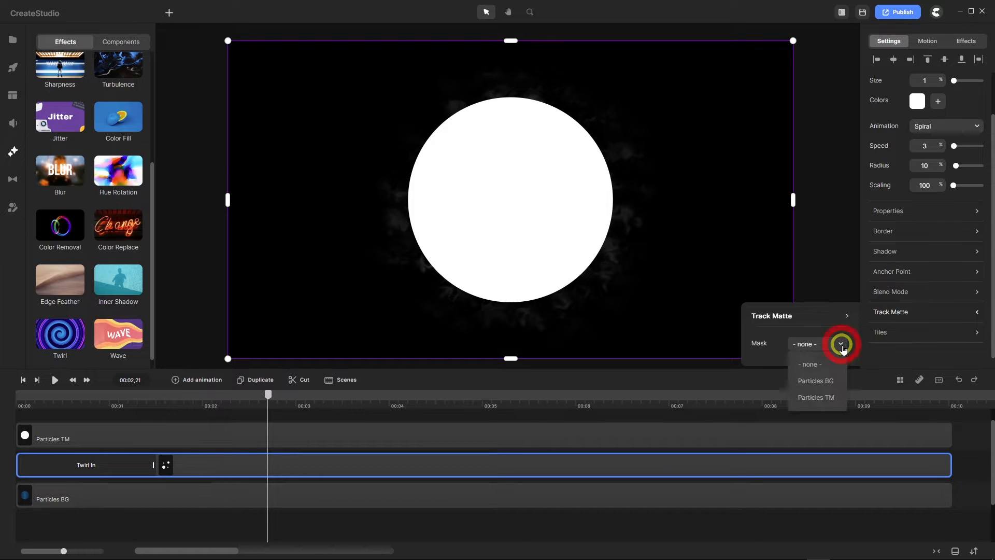
{"action": "left_click", "coordinate": [814, 398]}
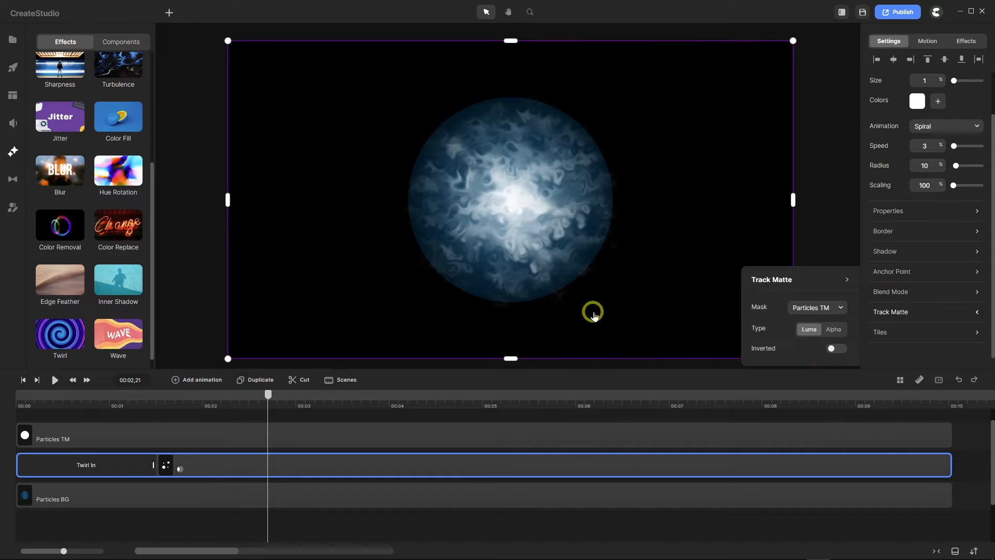
{"action": "scroll", "coordinate": [581, 284], "scroll_direction": "up", "scroll_amount": 5}
{"action": "scroll", "coordinate": [582, 284], "scroll_direction": "up", "scroll_amount": 2}
{"action": "scroll", "coordinate": [561, 269], "scroll_direction": "down", "scroll_amount": 4}
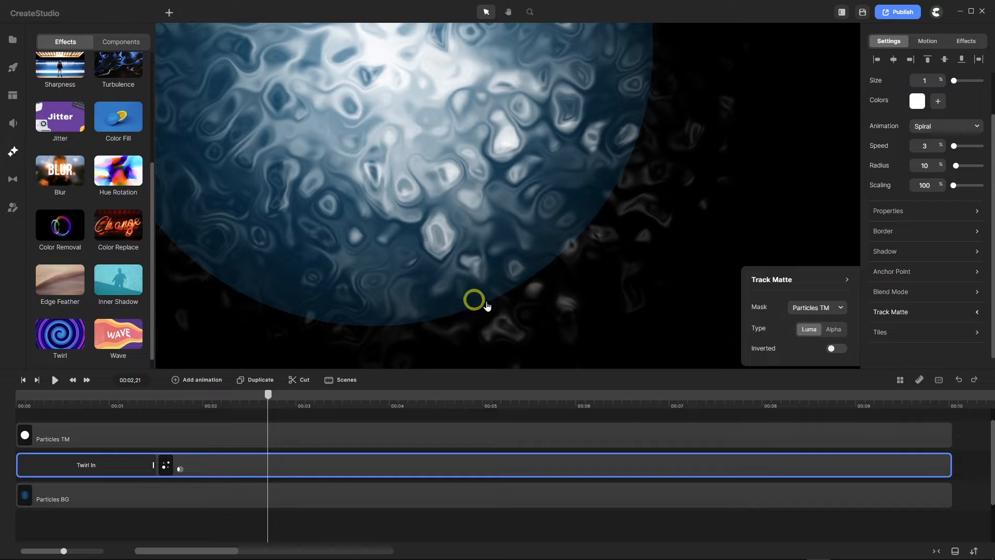
{"action": "scroll", "coordinate": [641, 212], "scroll_direction": "down", "scroll_amount": 3}
{"action": "scroll", "coordinate": [632, 207], "scroll_direction": "up", "scroll_amount": 4}
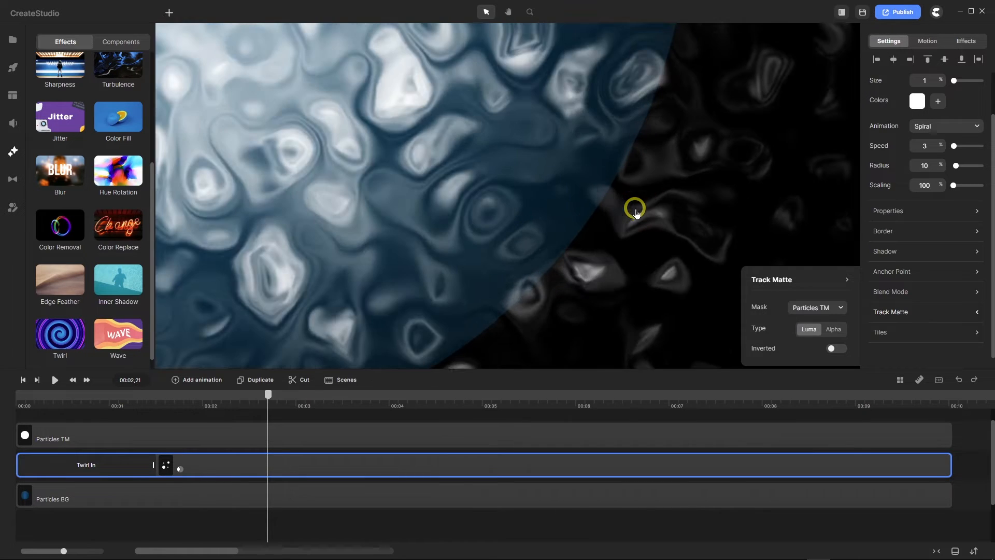
{"action": "scroll", "coordinate": [571, 238], "scroll_direction": "down", "scroll_amount": 3}
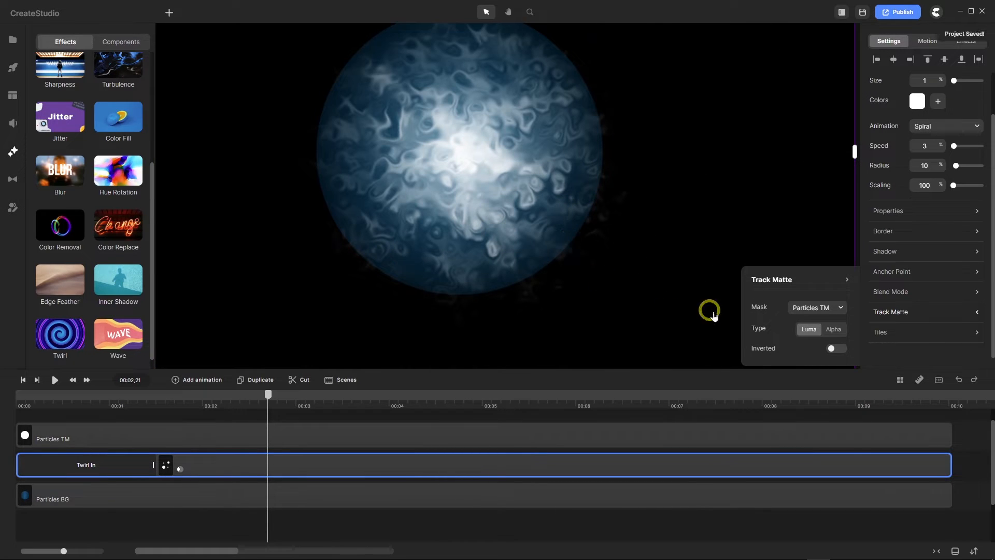
Try the Alpha matte type on the particle layer, turning its inversion on and back off
{"action": "left_click", "coordinate": [833, 330]}
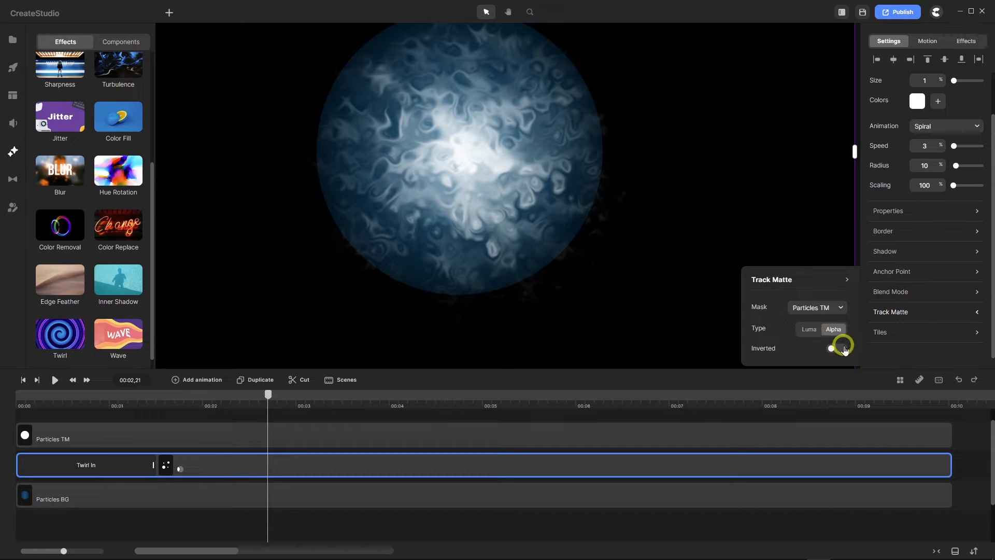
{"action": "left_click", "coordinate": [842, 348]}
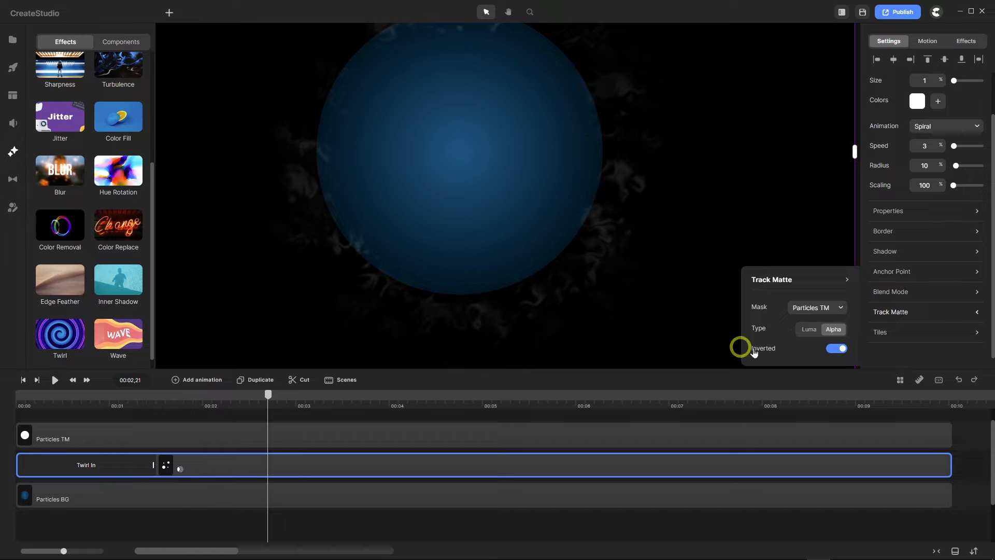
{"action": "left_click", "coordinate": [835, 349]}
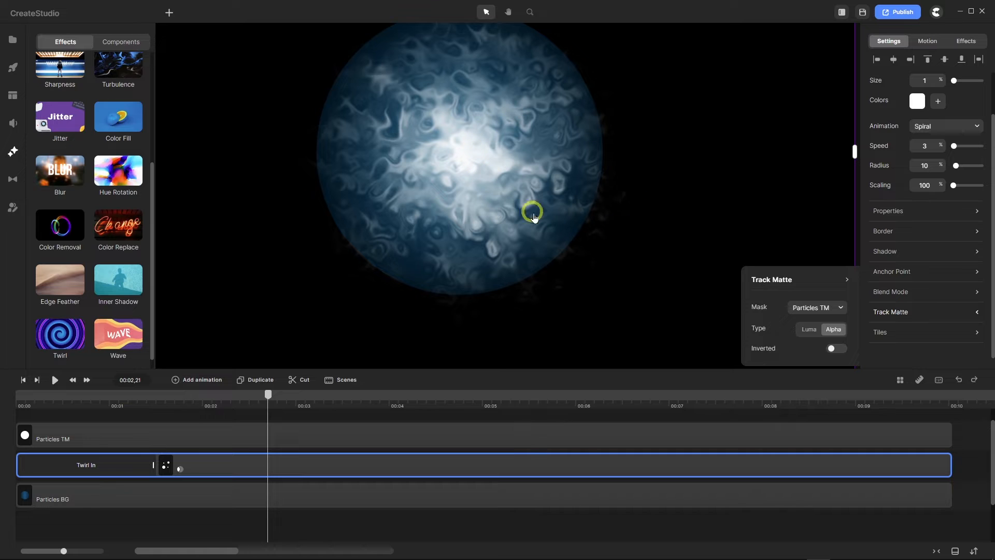
{"action": "scroll", "coordinate": [542, 223], "scroll_direction": "down", "scroll_amount": 2}
{"action": "scroll", "coordinate": [517, 178], "scroll_direction": "up", "scroll_amount": 2}
{"action": "scroll", "coordinate": [516, 172], "scroll_direction": "down", "scroll_amount": 2}
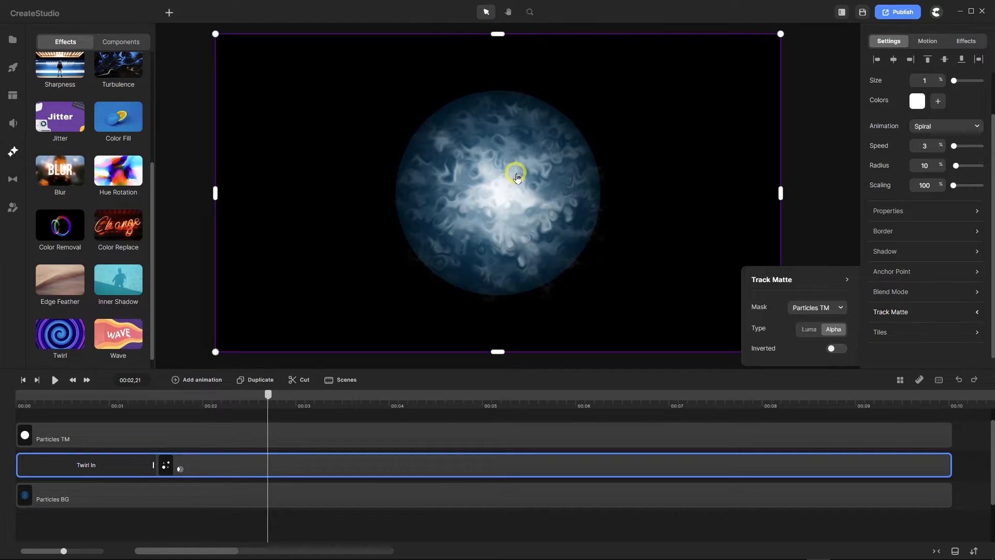
{"action": "scroll", "coordinate": [541, 223], "scroll_direction": "up", "scroll_amount": 2}
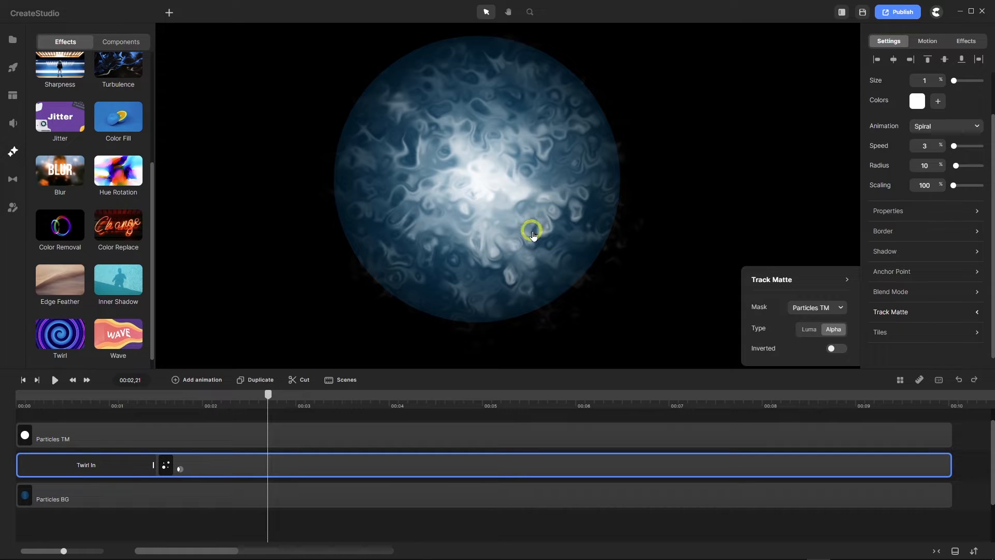
Reset the particle layer's track matte mask to none and put the layer into a group
{"action": "left_click", "coordinate": [840, 308]}
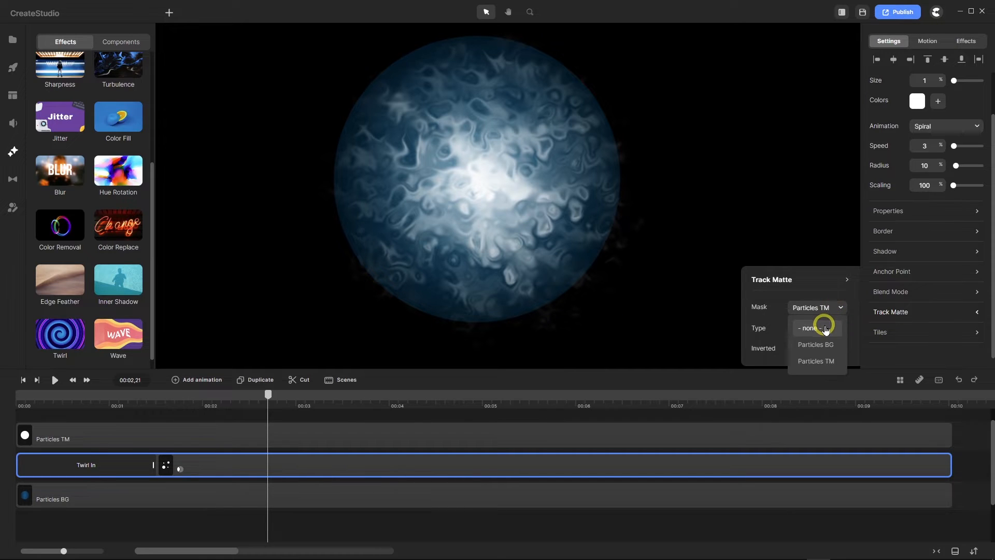
{"action": "left_click", "coordinate": [827, 326]}
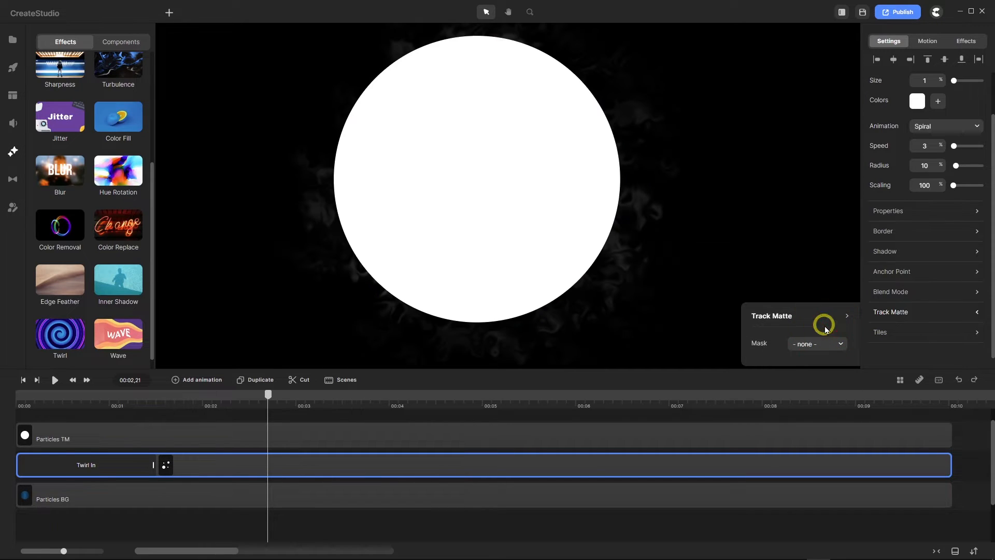
{"action": "right_click", "coordinate": [194, 470]}
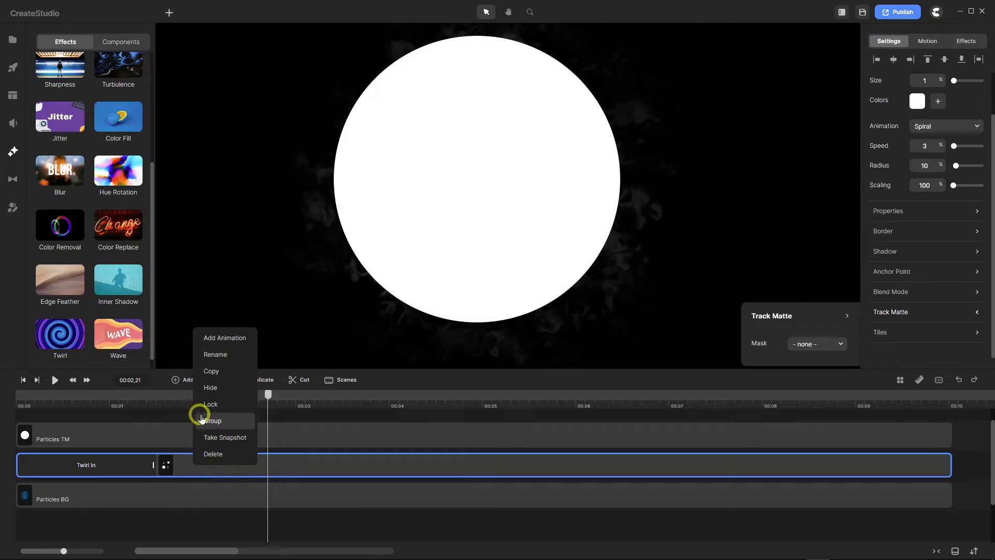
{"action": "left_click", "coordinate": [219, 421]}
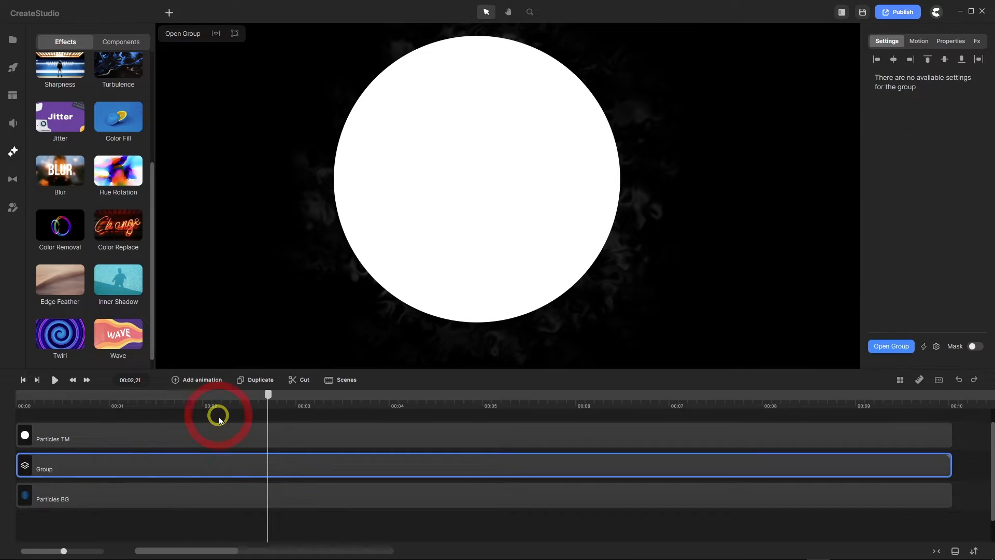
Rename the new group between the two circle layers as Particles
{"action": "right_click", "coordinate": [60, 463]}
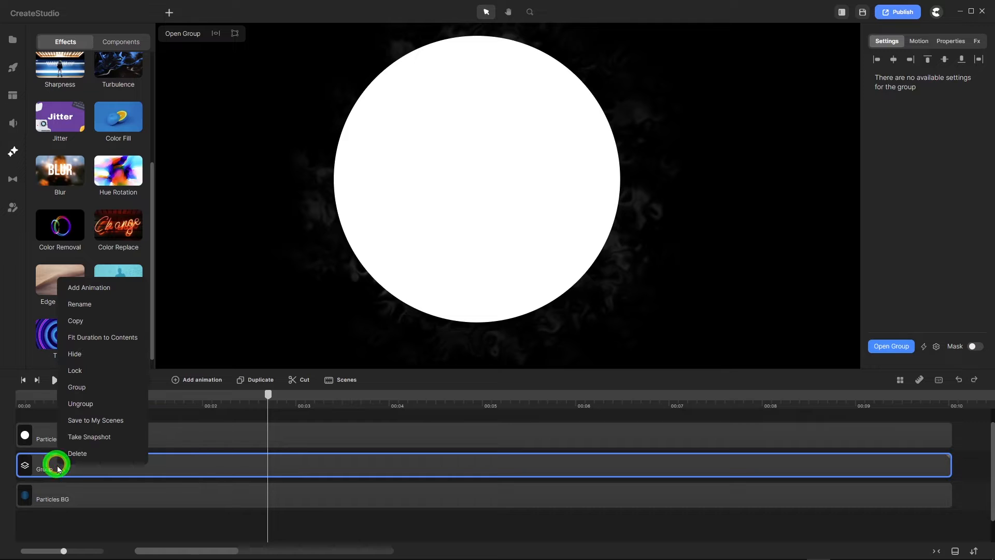
{"action": "left_click", "coordinate": [81, 304]}
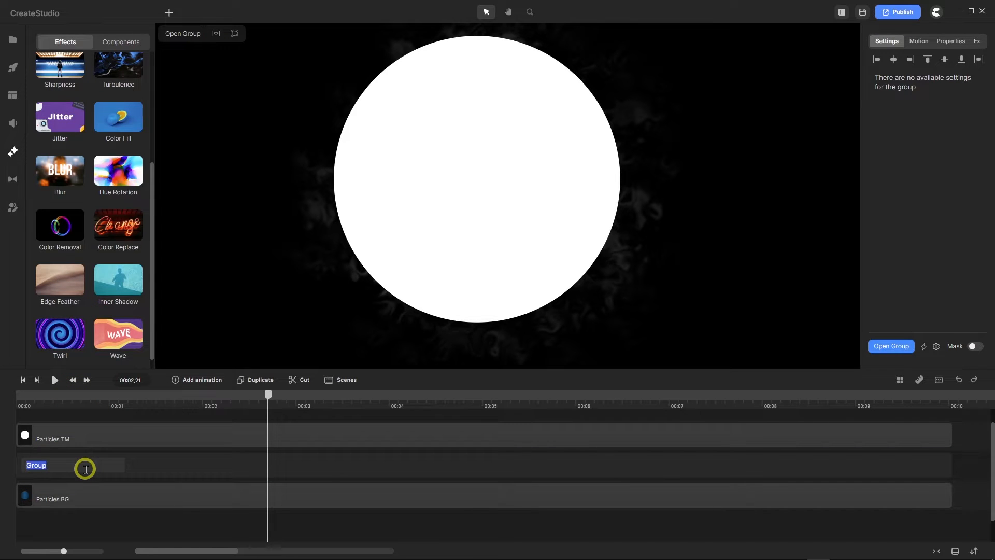
{"action": "type", "text": "Parti"}
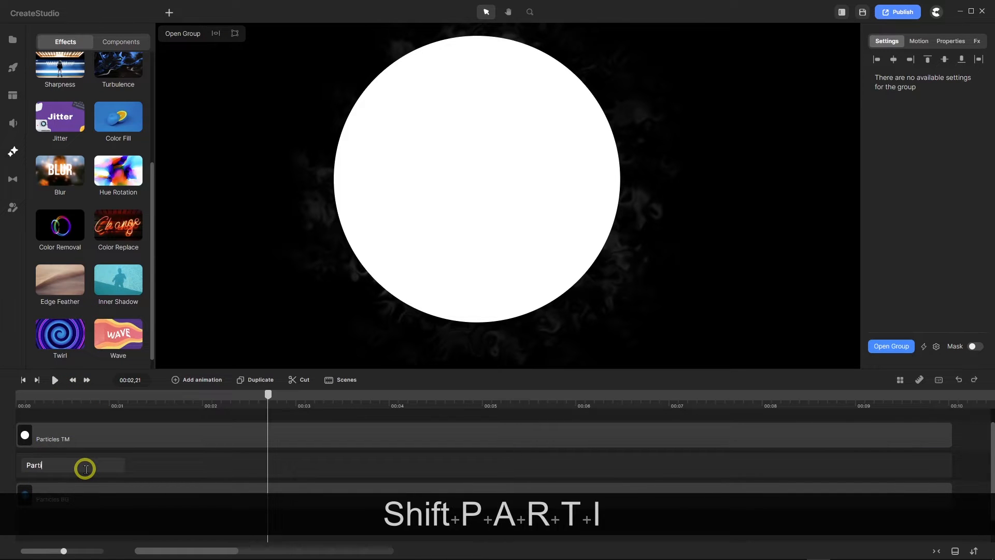
{"action": "type", "text": "cles"}
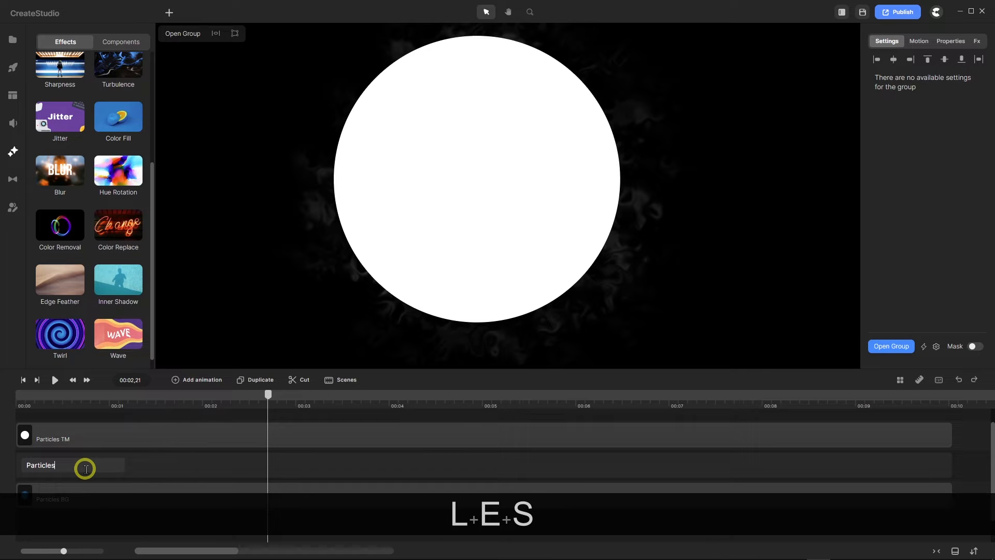
{"action": "key", "text": "Return"}
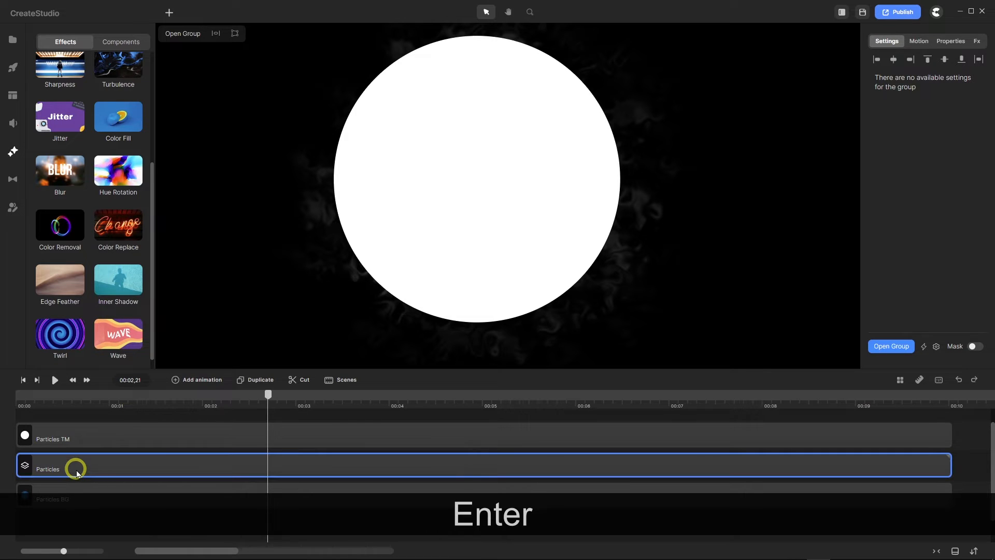
Apply Particles TM as the track matte mask of the Particles group, using the Alpha type
{"action": "left_click", "coordinate": [960, 43]}
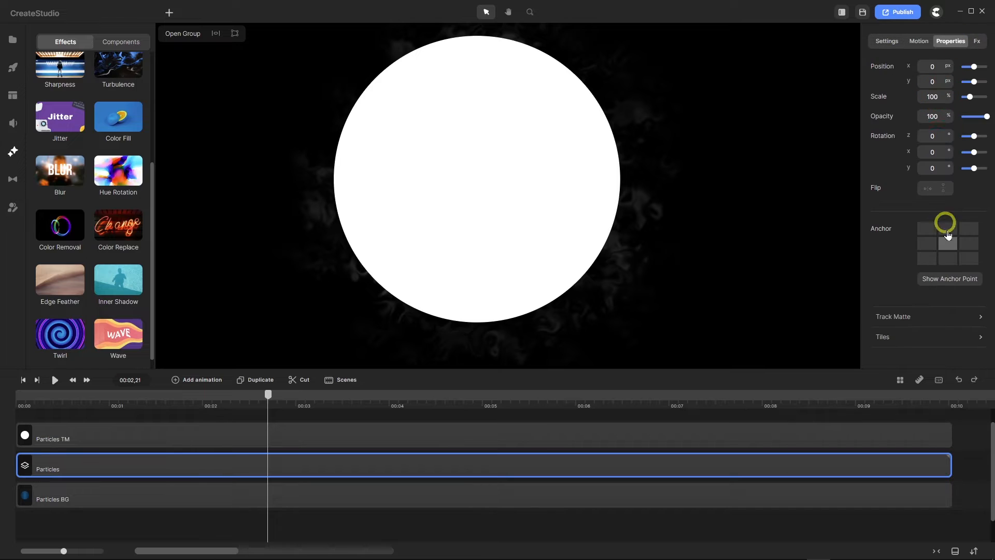
{"action": "left_click", "coordinate": [981, 318]}
{"action": "left_click", "coordinate": [832, 373]}
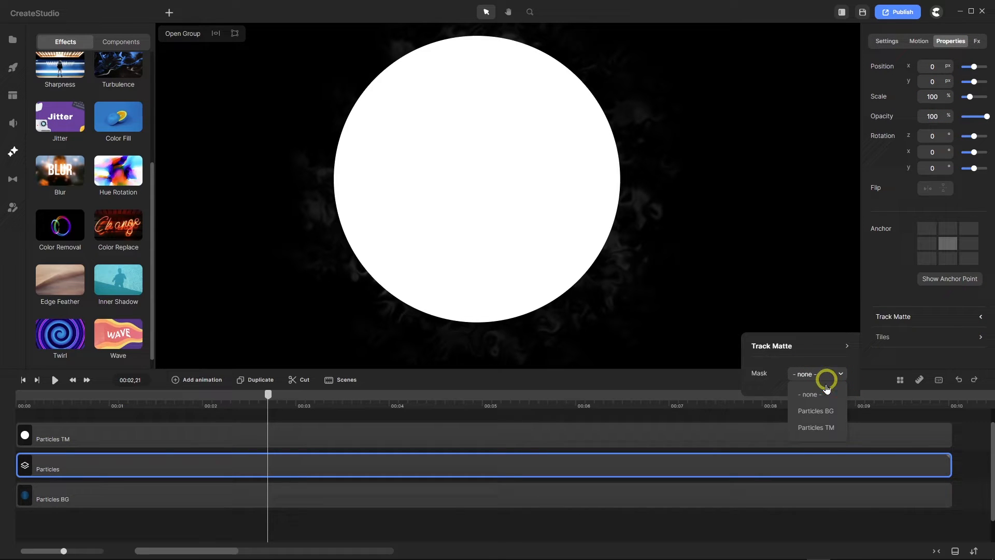
{"action": "left_click", "coordinate": [812, 428]}
{"action": "left_click", "coordinate": [836, 395]}
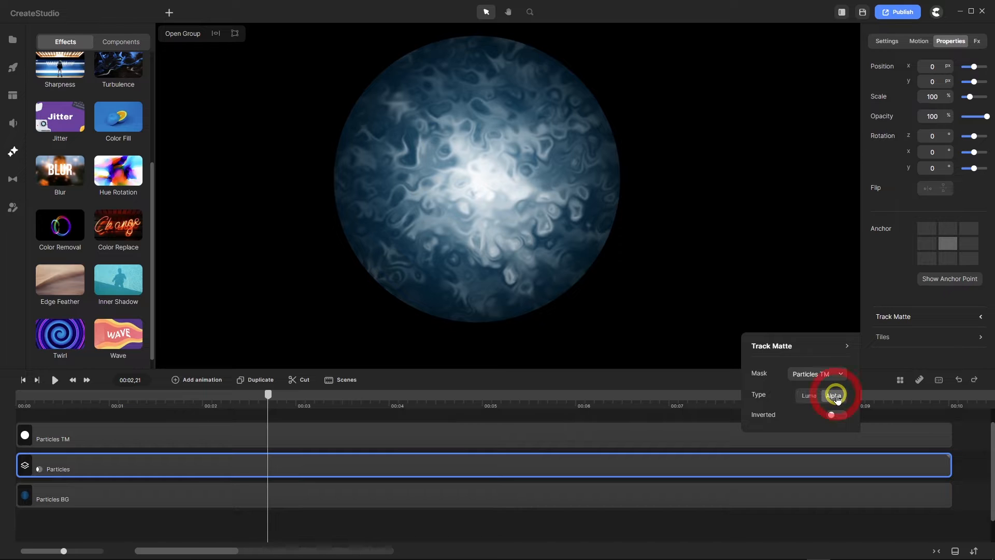
Inspect the masked sphere's edge up close and play the animation from the start
{"action": "scroll", "coordinate": [418, 318], "scroll_direction": "up", "scroll_amount": 10}
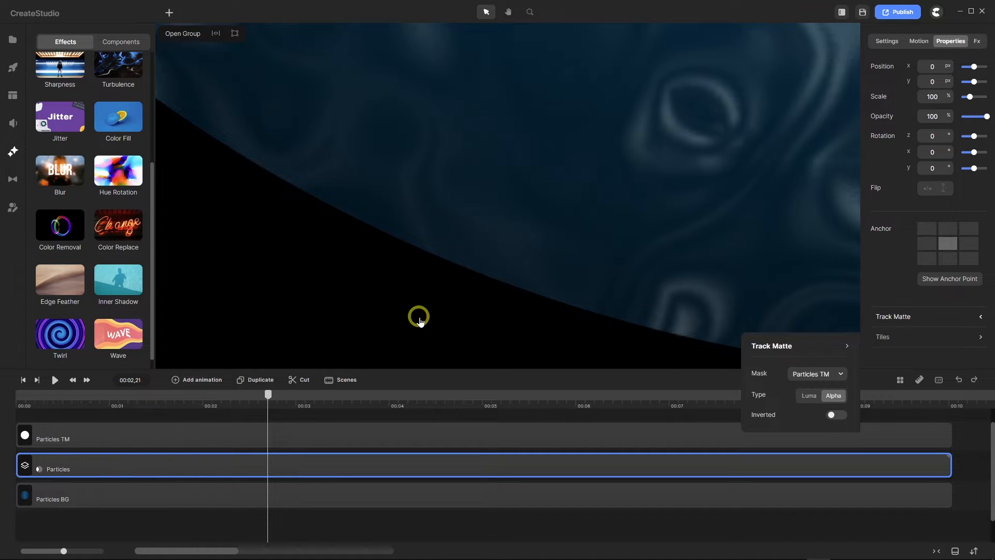
{"action": "scroll", "coordinate": [419, 317], "scroll_direction": "down", "scroll_amount": 10}
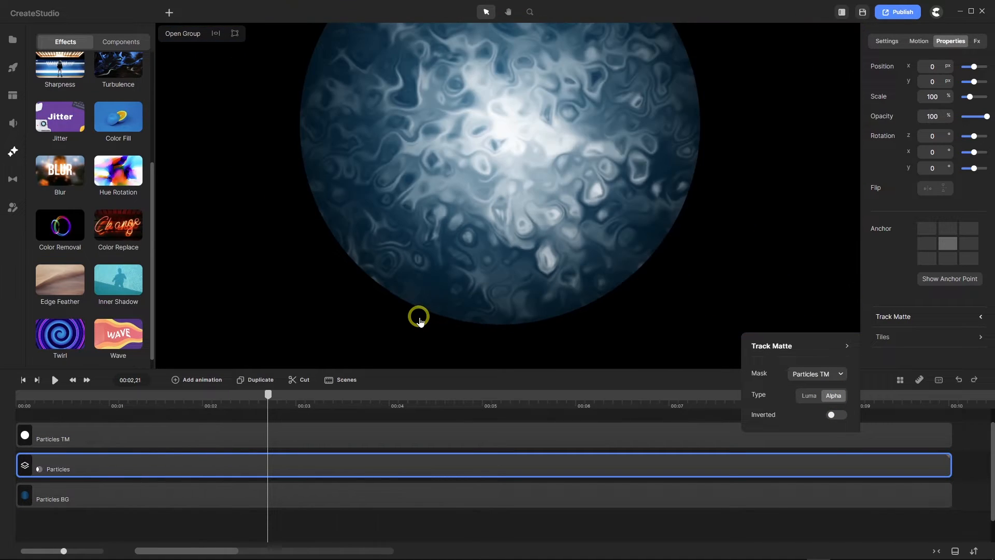
{"action": "scroll", "coordinate": [418, 317], "scroll_direction": "down", "scroll_amount": 2}
{"action": "left_click_drag", "start_coordinate": [267, 396], "coordinate": [1, 406]}
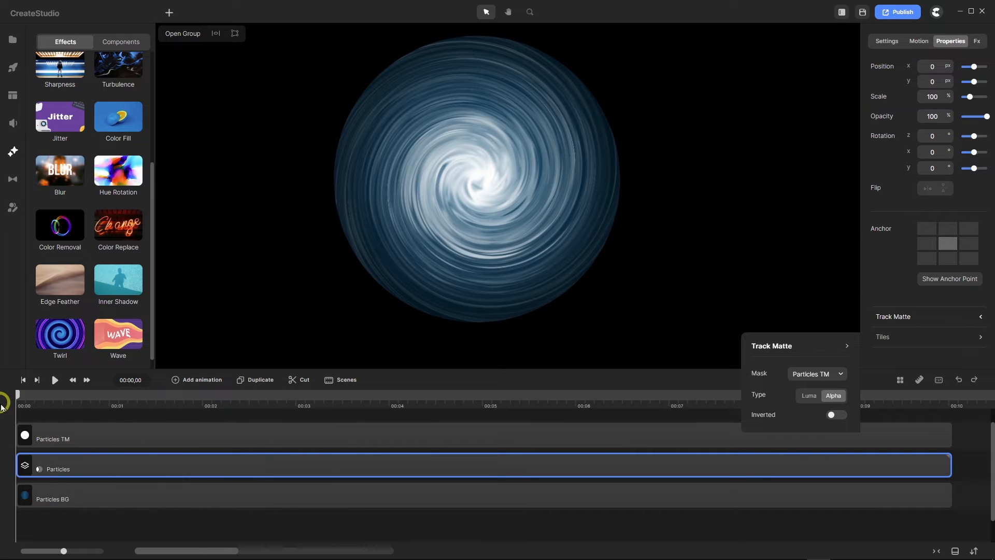
{"action": "left_click", "coordinate": [54, 381]}
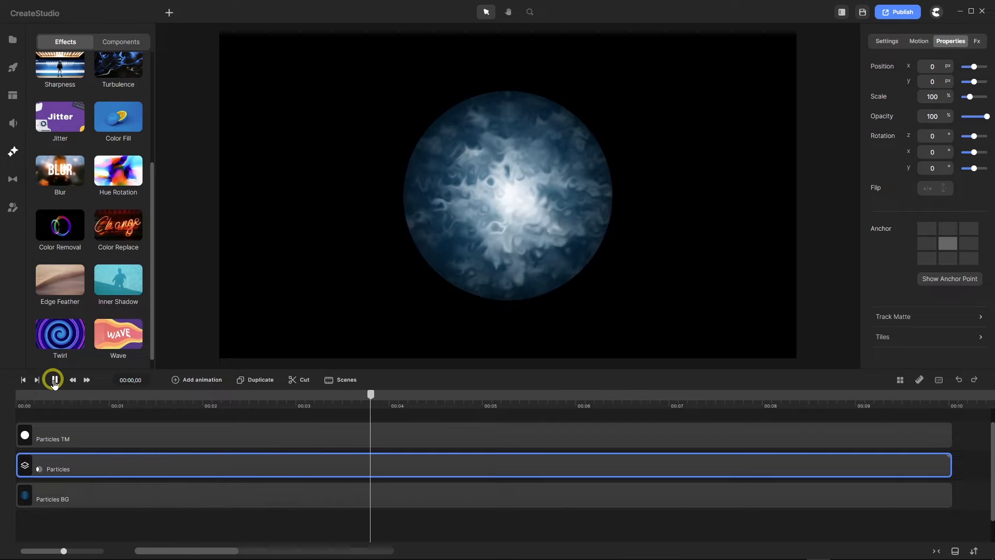
Stop playback and group the Particles TM, Particles and Particles BG layers together
{"action": "left_click", "coordinate": [54, 381]}
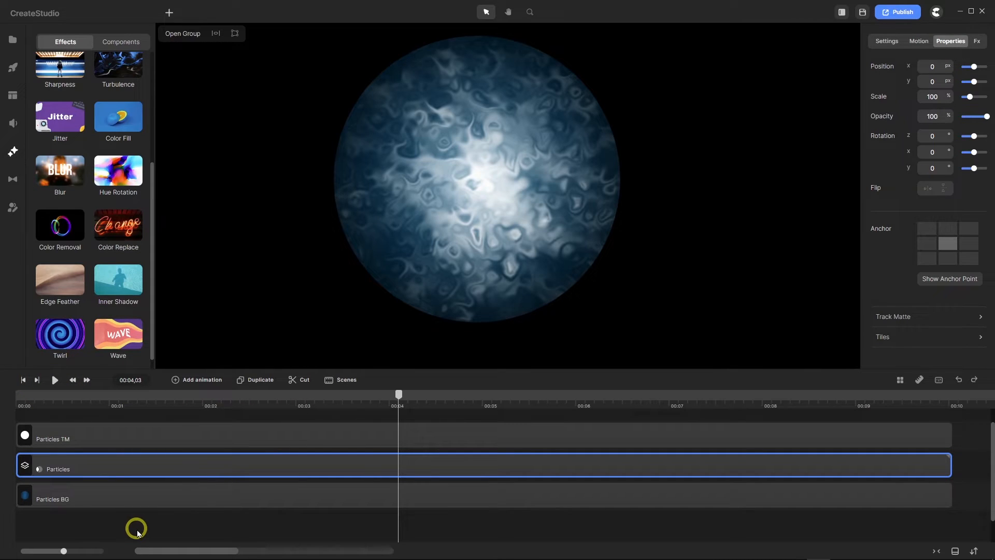
{"action": "left_click_drag", "start_coordinate": [137, 532], "coordinate": [242, 435]}
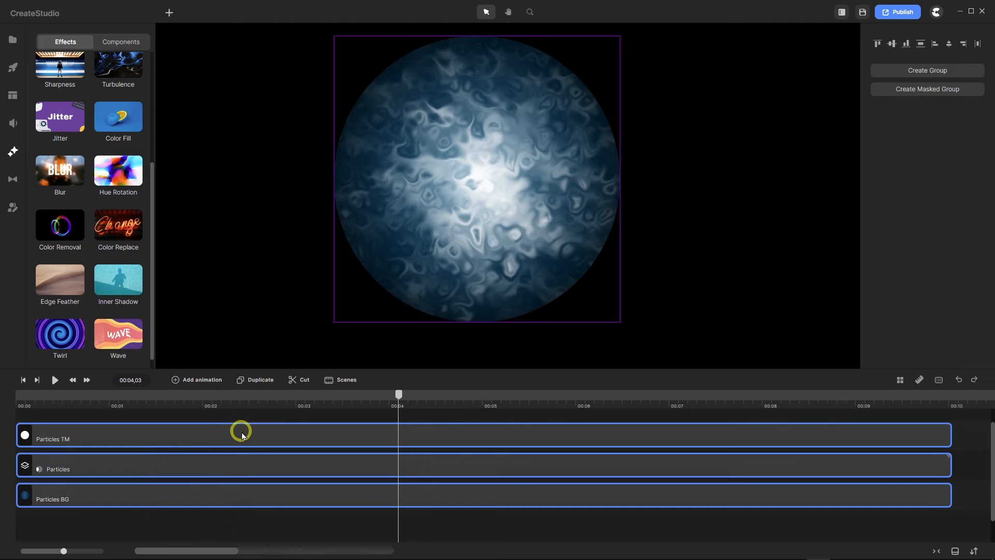
{"action": "right_click", "coordinate": [242, 436]}
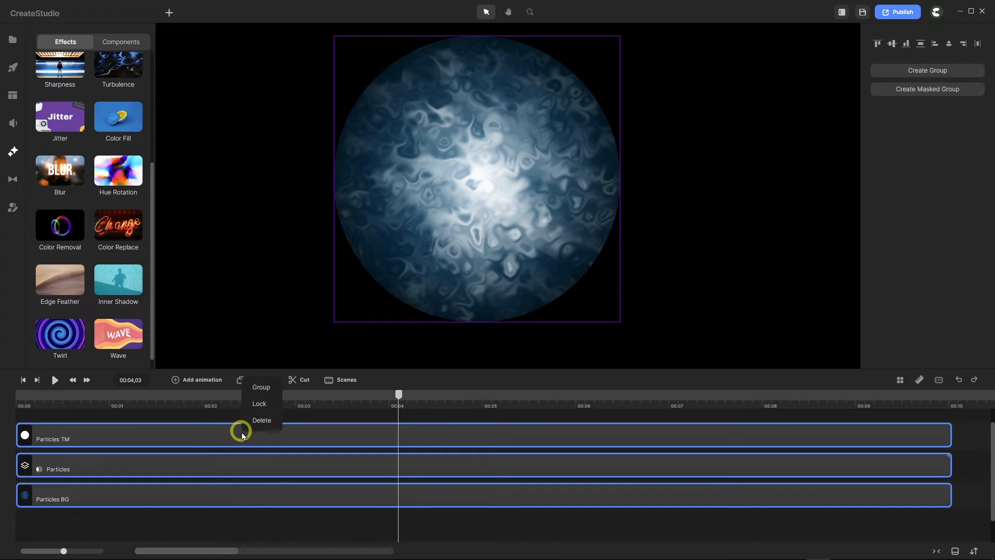
{"action": "left_click", "coordinate": [277, 391]}
Rename the new group as Particles Wormhole
{"action": "right_click", "coordinate": [82, 431]}
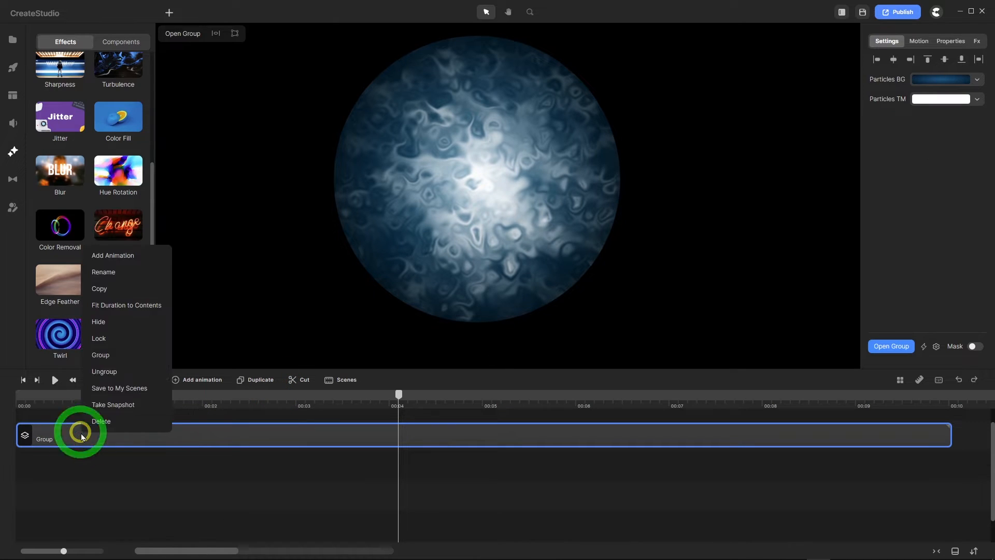
{"action": "left_click", "coordinate": [107, 272]}
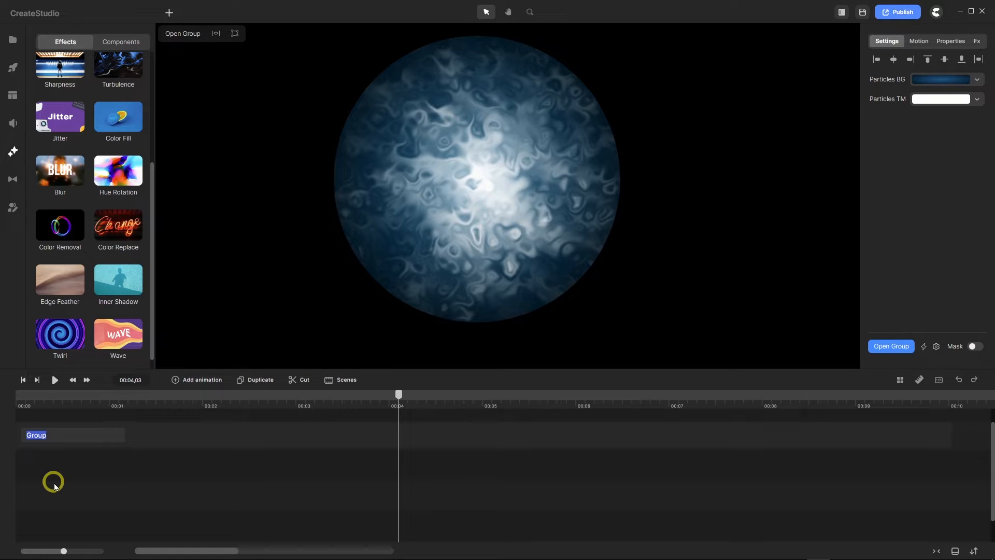
{"action": "key", "text": "shift"}
{"action": "type", "text": "Pa"}
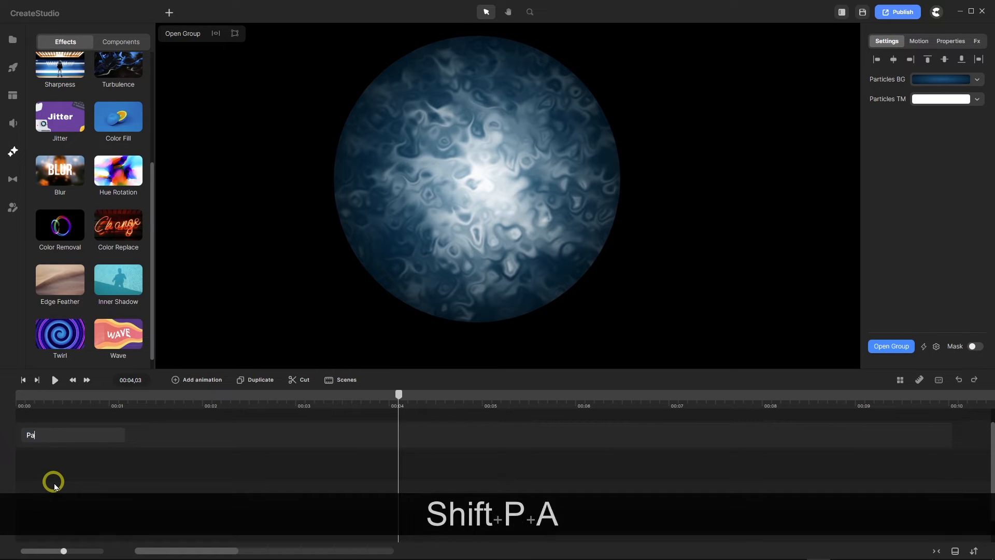
{"action": "type", "text": "rticles "}
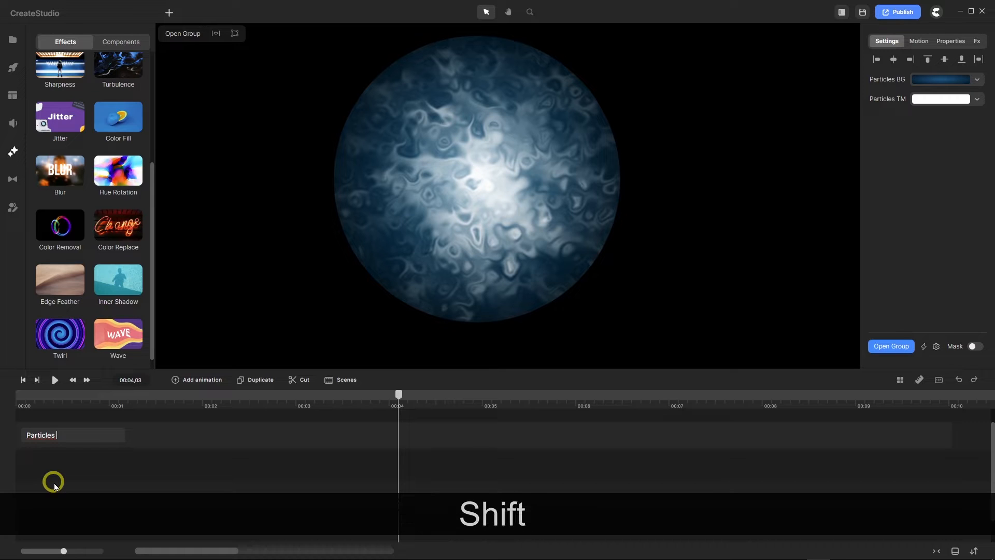
{"action": "type", "text": "Wor"}
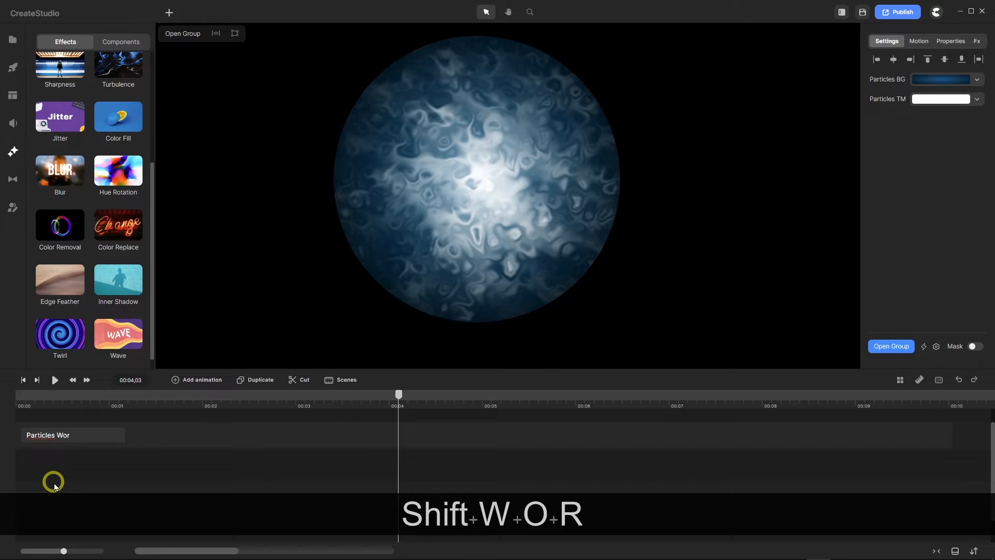
{"action": "type", "text": "m"}
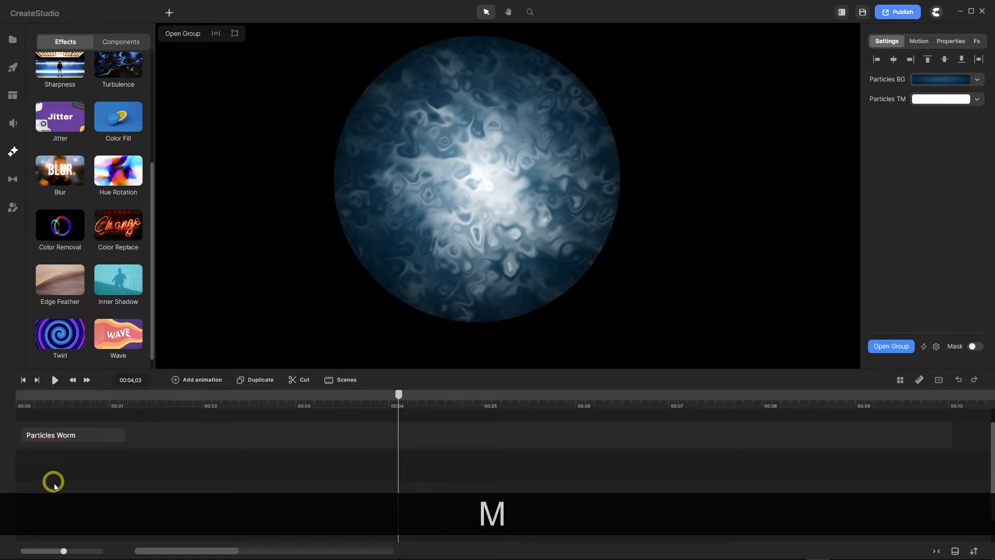
{"action": "type", "text": "hole"}
{"action": "key", "text": "Return"}
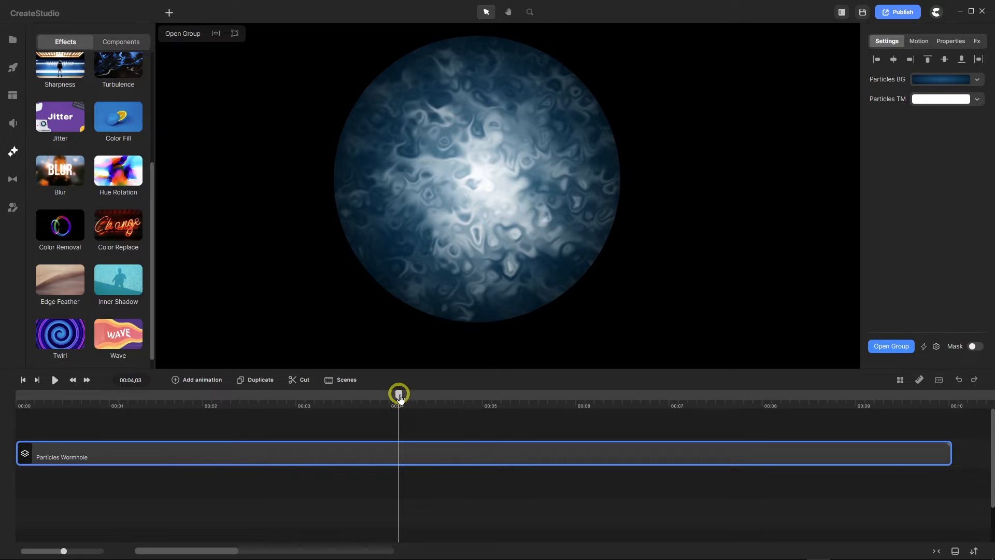
Add a circle at the start of the timeline, scaled to 87% and filled with white (ffffff)
{"action": "left_click_drag", "start_coordinate": [399, 395], "coordinate": [333, 413]}
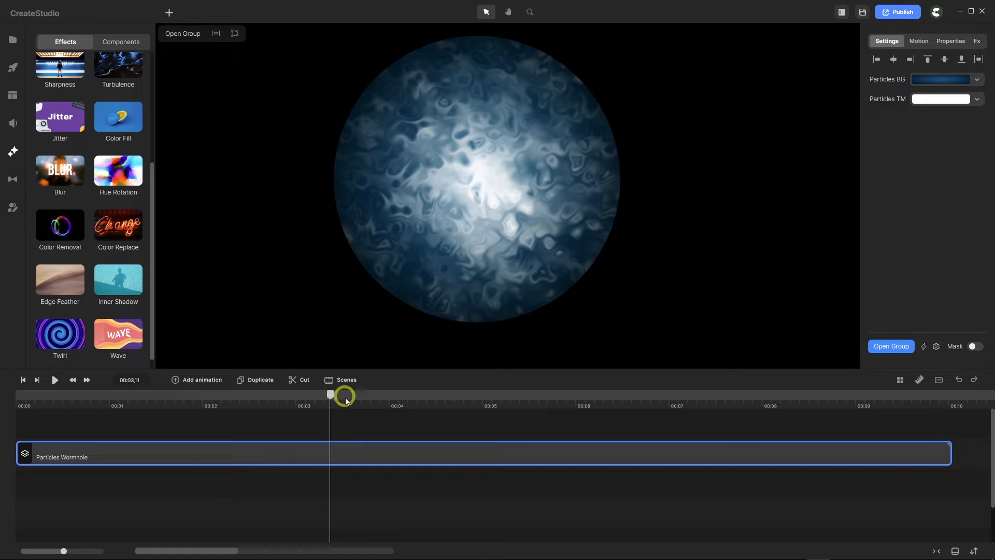
{"action": "left_click_drag", "start_coordinate": [330, 394], "coordinate": [3, 415]}
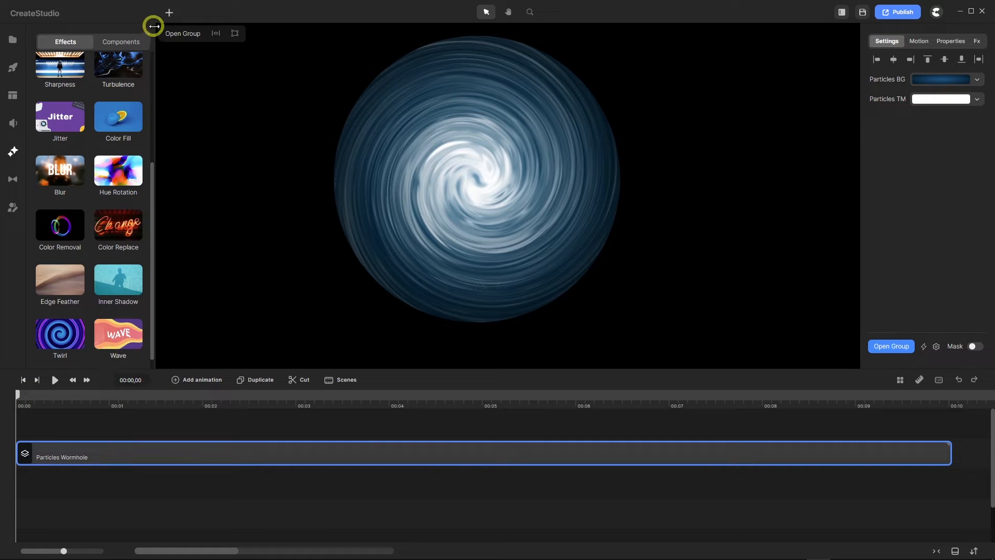
{"action": "left_click", "coordinate": [169, 14]}
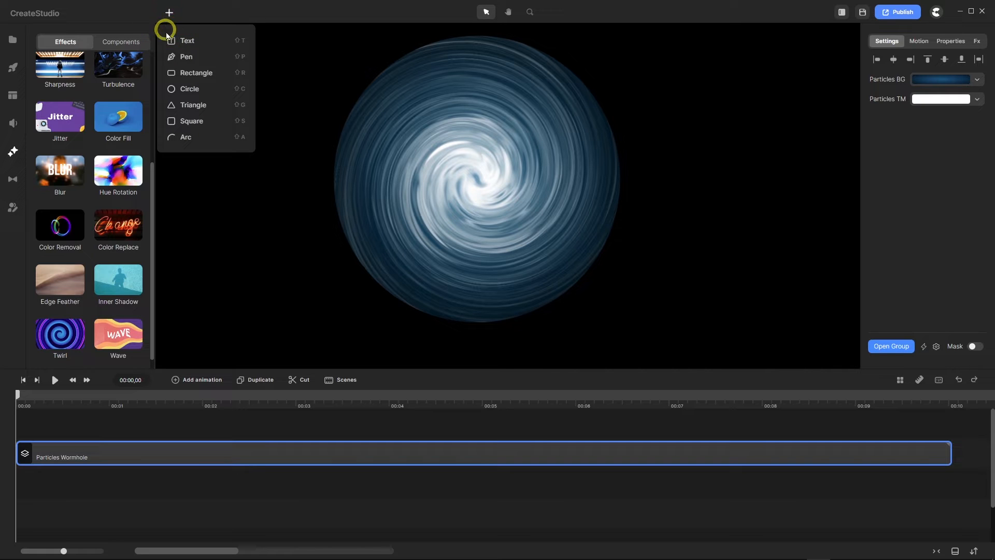
{"action": "left_click", "coordinate": [192, 89]}
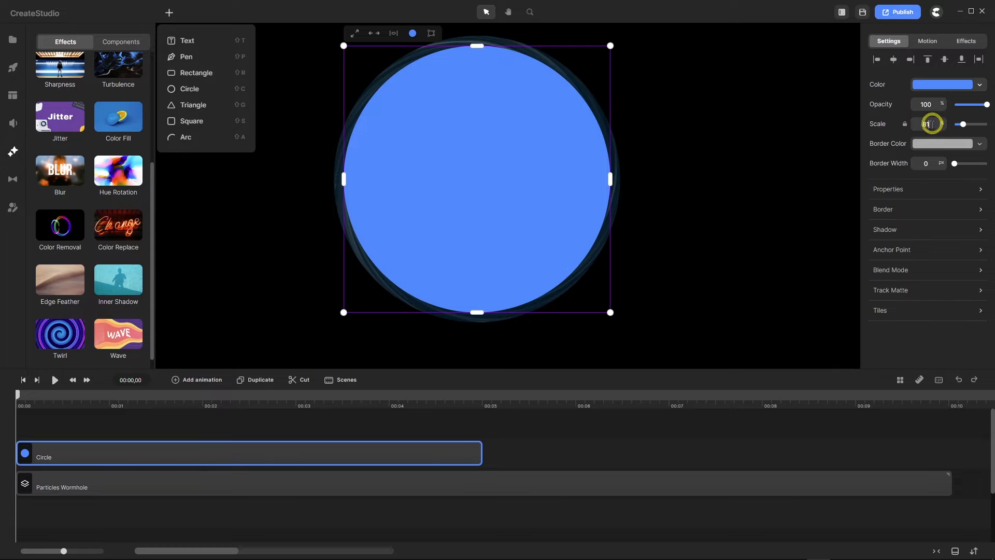
{"action": "left_click_drag", "start_coordinate": [931, 125], "coordinate": [901, 126]}
{"action": "type", "text": "87"}
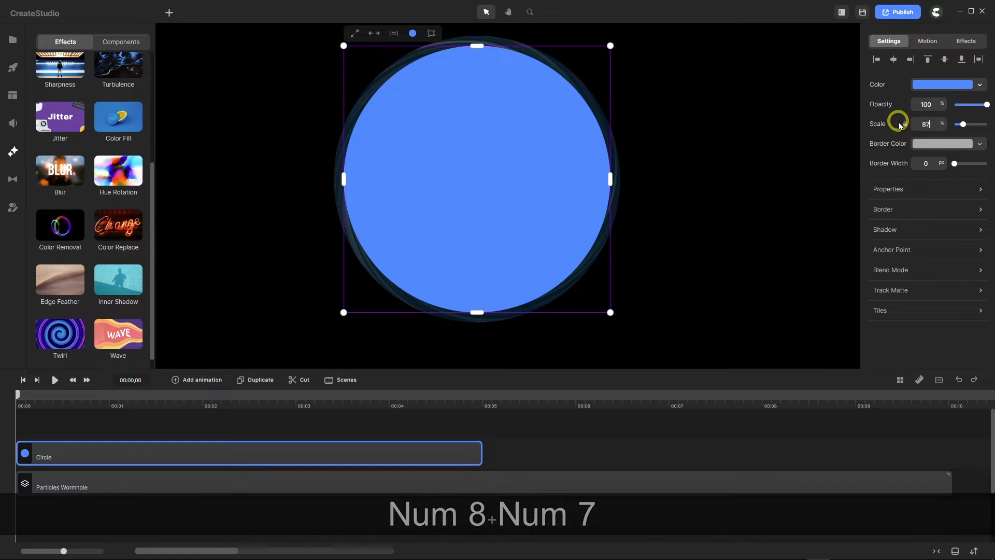
{"action": "key", "text": "Return"}
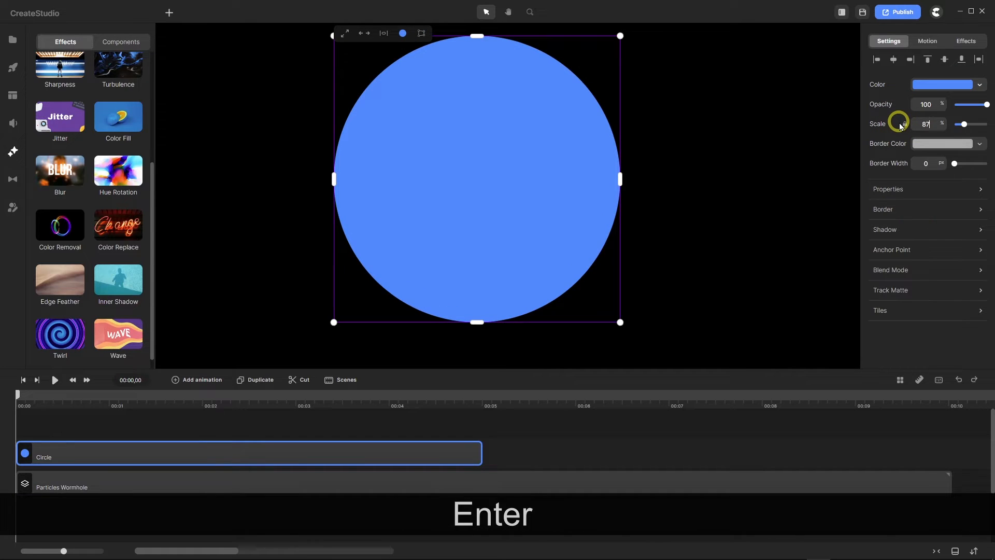
{"action": "left_click", "coordinate": [943, 84]}
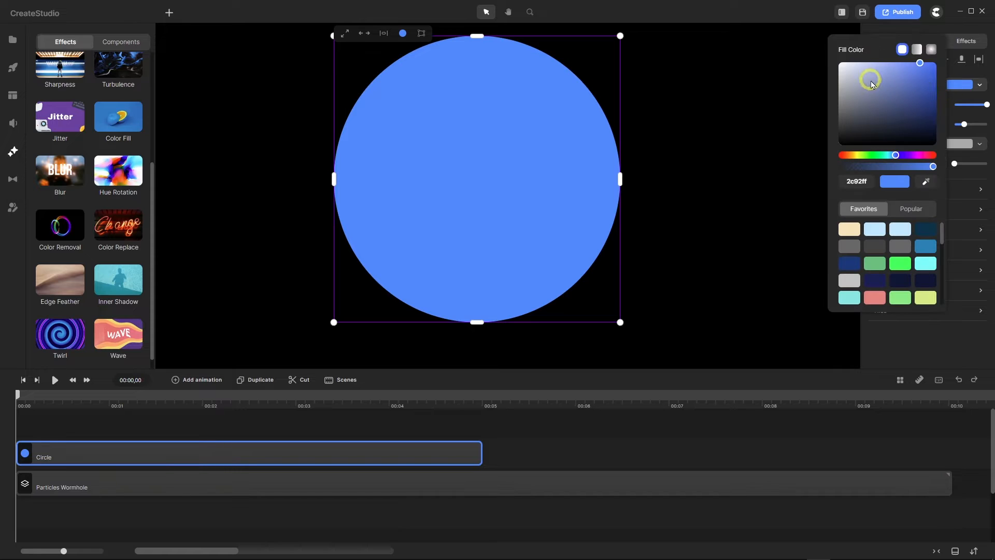
{"action": "left_click_drag", "start_coordinate": [871, 83], "coordinate": [832, 44]}
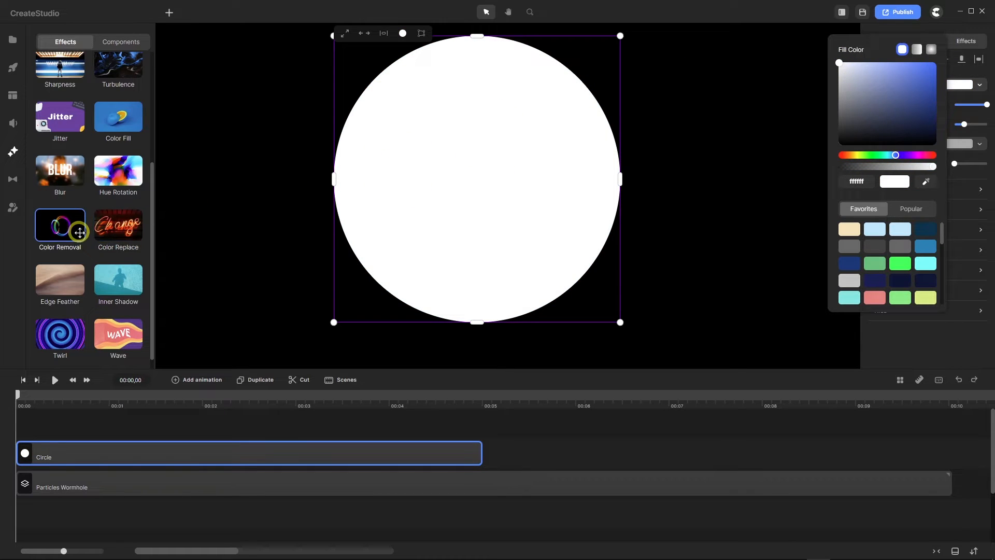
Apply the Edge Feather effect to the white circle with 40% strength and extend its layer to the end of Particles Wormhole
{"action": "scroll", "coordinate": [79, 234], "scroll_direction": "down", "scroll_amount": 1}
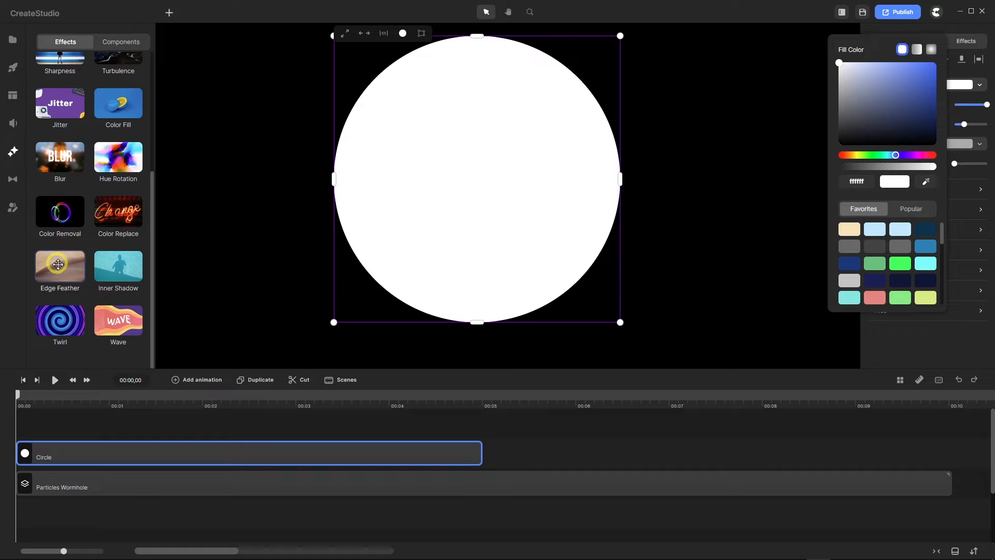
{"action": "left_click_drag", "start_coordinate": [58, 273], "coordinate": [69, 442]}
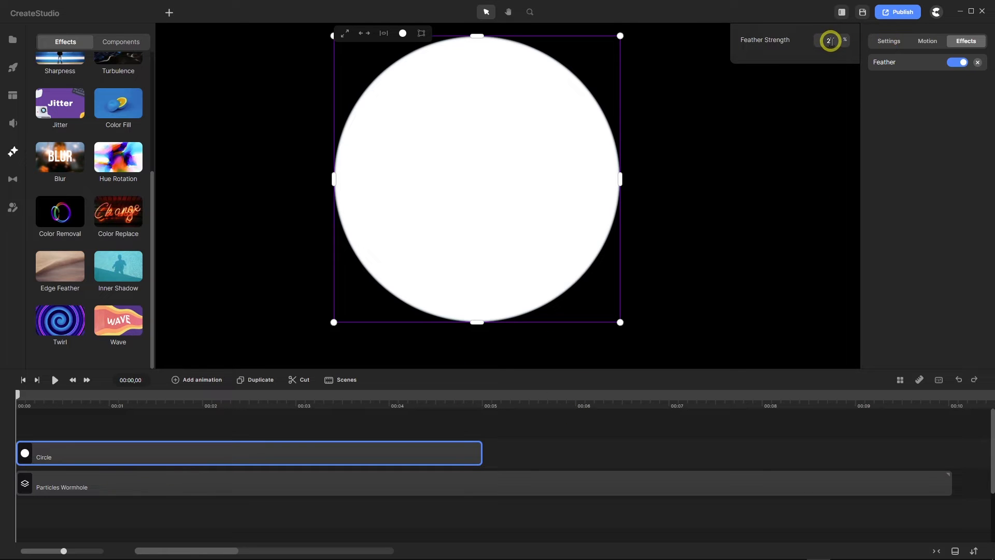
{"action": "left_click_drag", "start_coordinate": [828, 40], "coordinate": [845, 29]}
{"action": "type", "text": "40"}
{"action": "key", "text": "Return"}
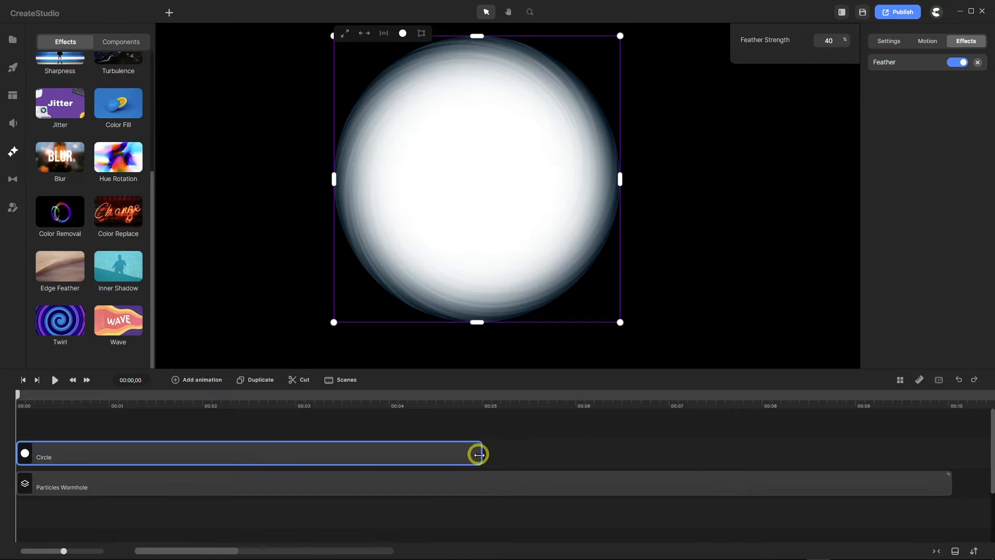
{"action": "left_click_drag", "start_coordinate": [485, 459], "coordinate": [946, 460]}
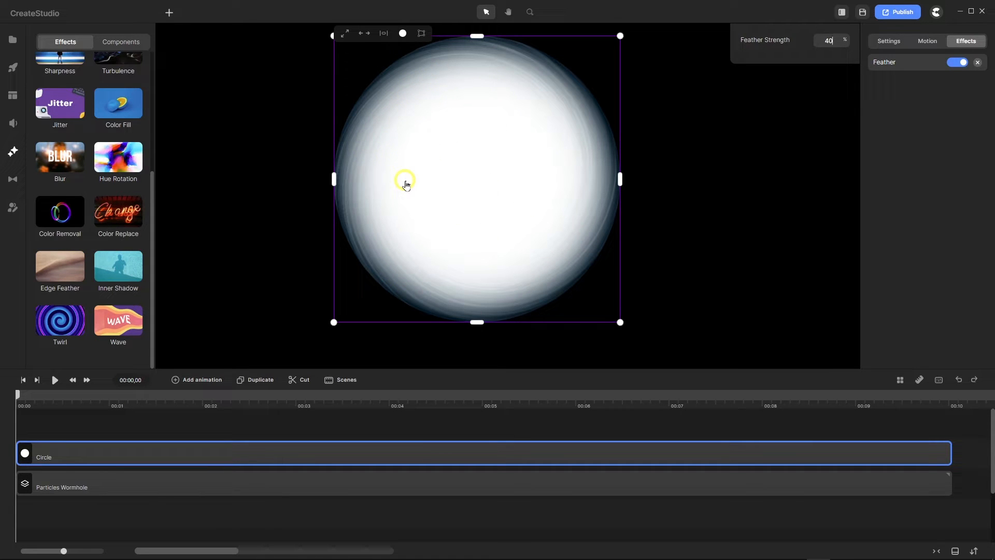
Add a Scale animation to the circle with Soft Out easing and move its end keyframe to 00:01,15
{"action": "left_click", "coordinate": [175, 381]}
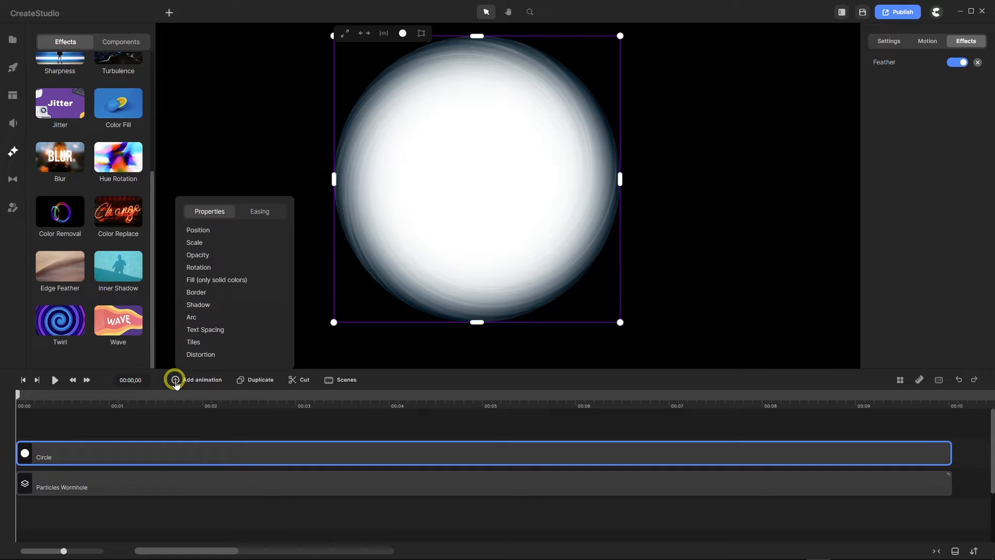
{"action": "left_click", "coordinate": [206, 243]}
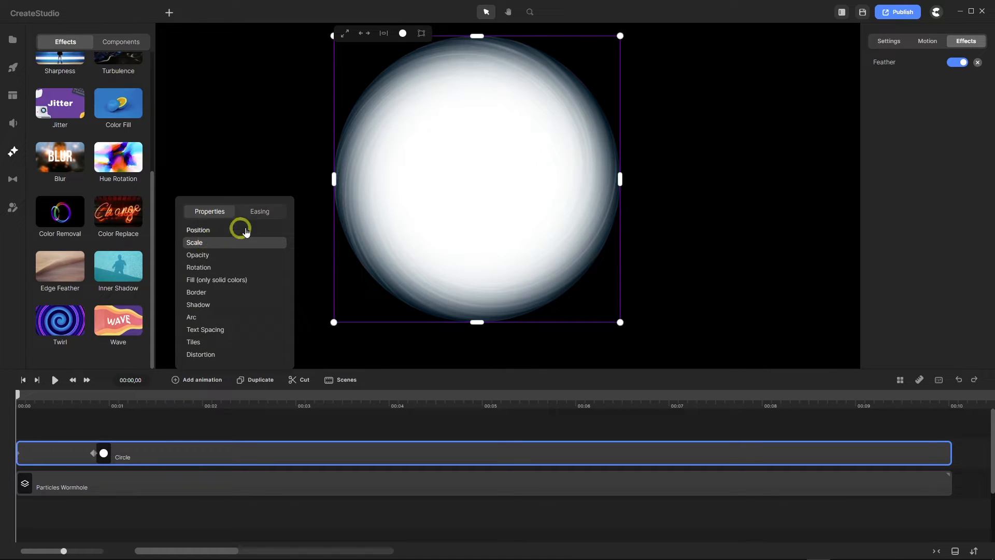
{"action": "left_click", "coordinate": [268, 215]}
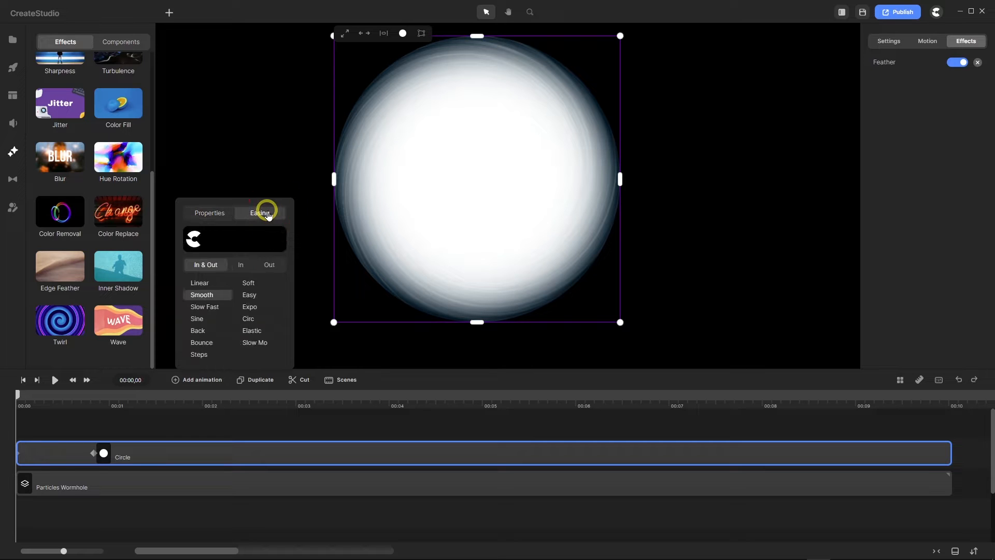
{"action": "left_click", "coordinate": [269, 263]}
{"action": "left_click", "coordinate": [248, 284]}
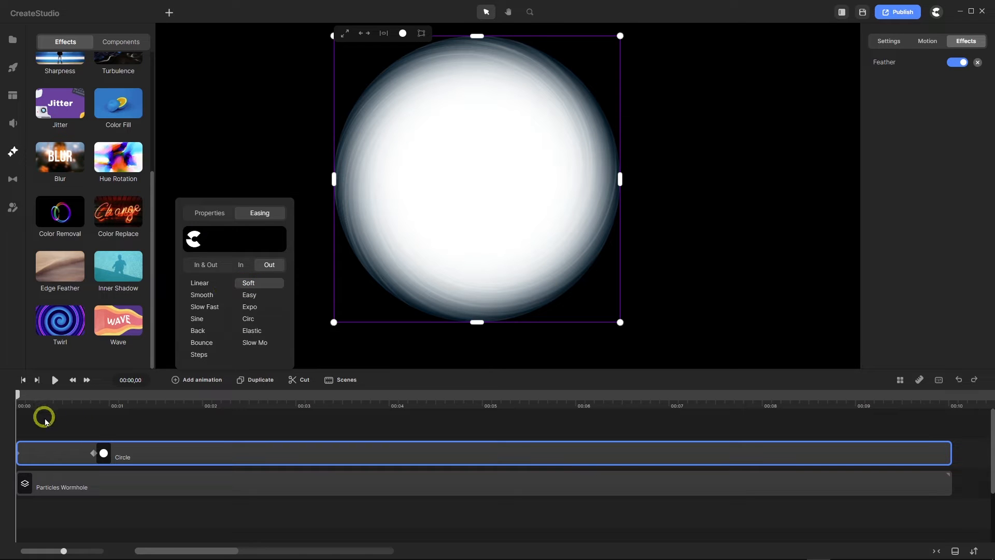
{"action": "left_click_drag", "start_coordinate": [20, 398], "coordinate": [160, 405]}
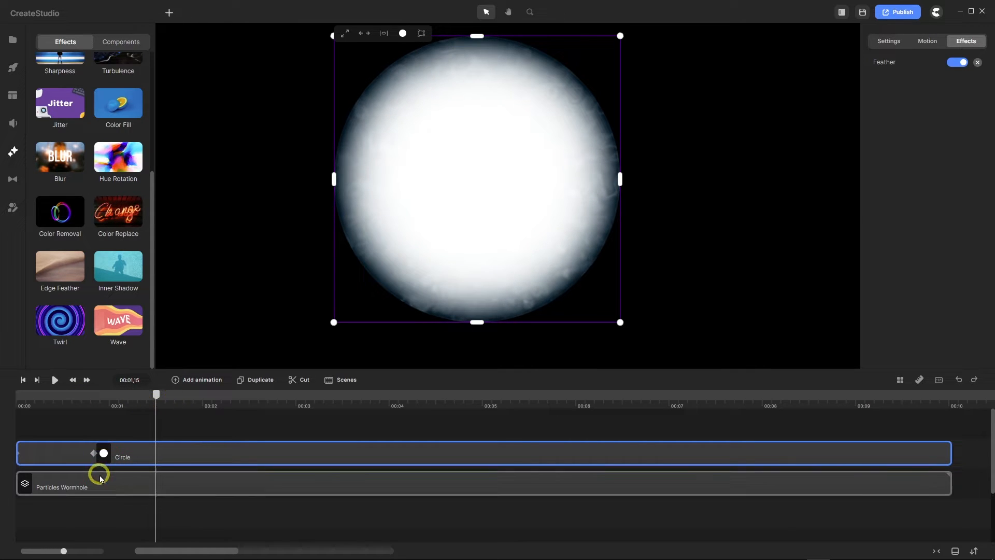
{"action": "left_click_drag", "start_coordinate": [95, 454], "coordinate": [156, 451]}
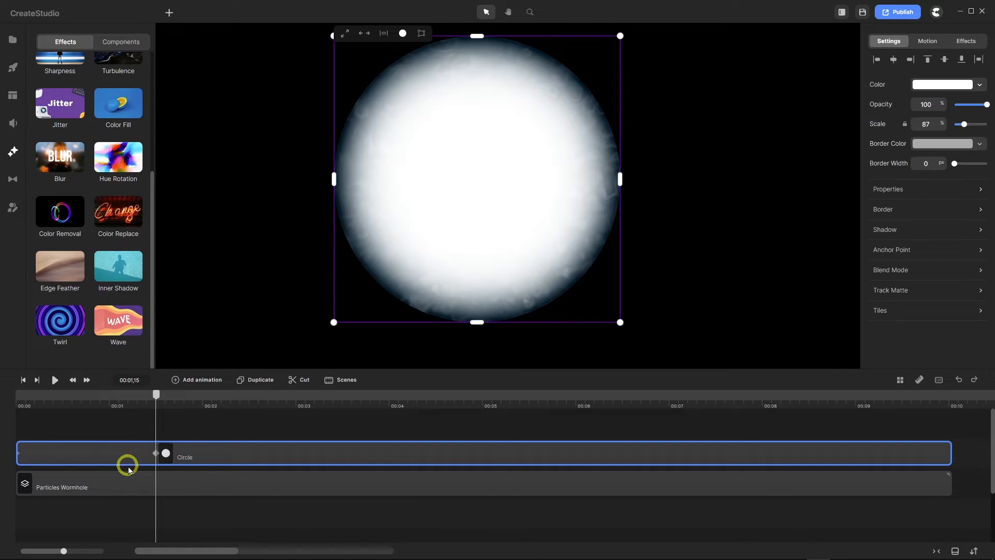
Set the circle's scale to 100% at the 00:01,15 end keyframe
{"action": "left_click", "coordinate": [102, 491]}
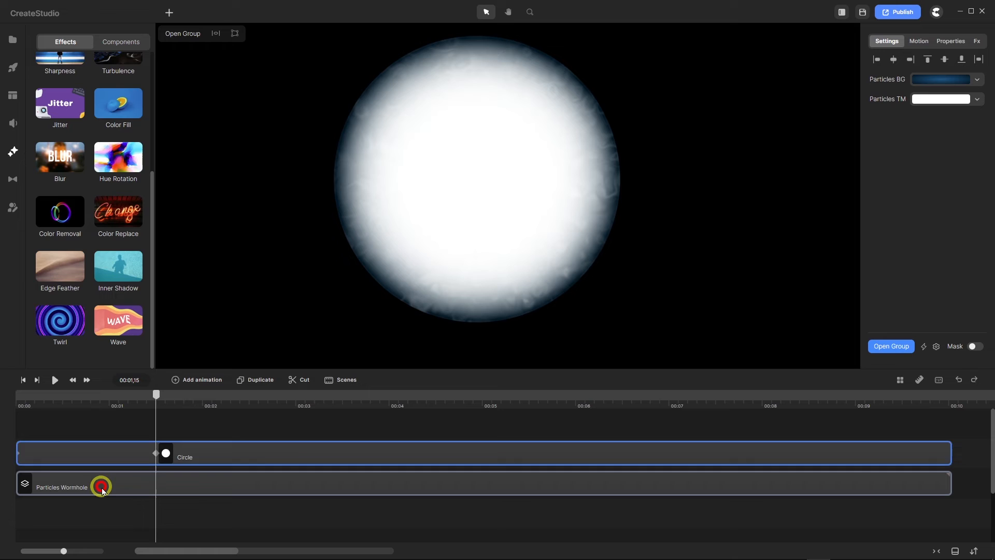
{"action": "left_click", "coordinate": [263, 449]}
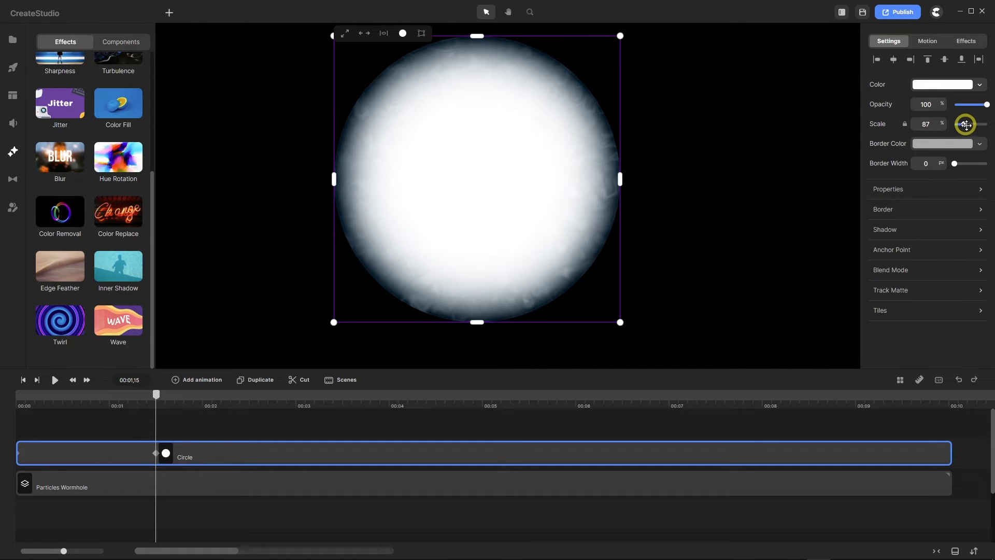
{"action": "left_click_drag", "start_coordinate": [964, 124], "coordinate": [902, 98]}
{"action": "type", "text": "100"}
{"action": "key", "text": "Return"}
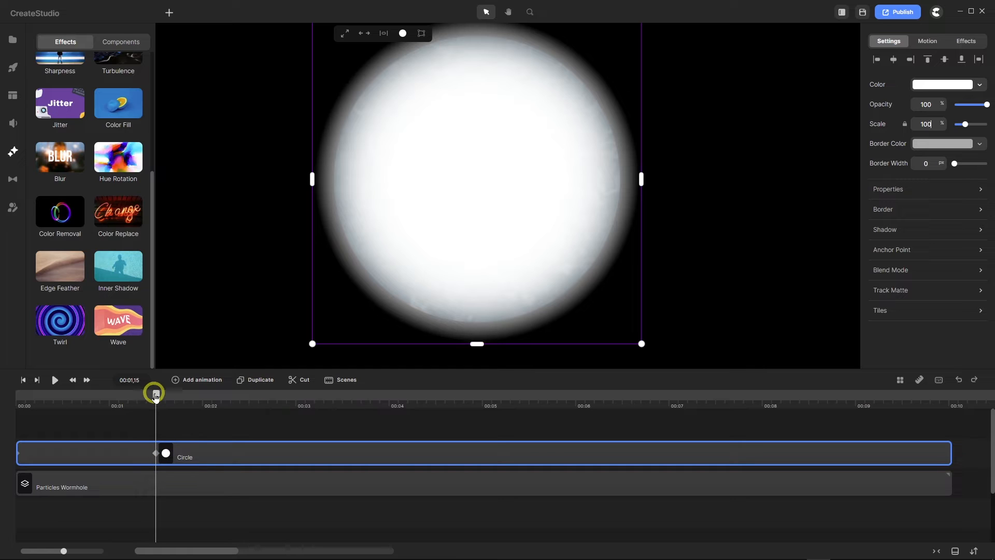
Set the circle's scale to 100% at its starting keyframe at 00:00,00
{"action": "left_click_drag", "start_coordinate": [157, 399], "coordinate": [6, 402]}
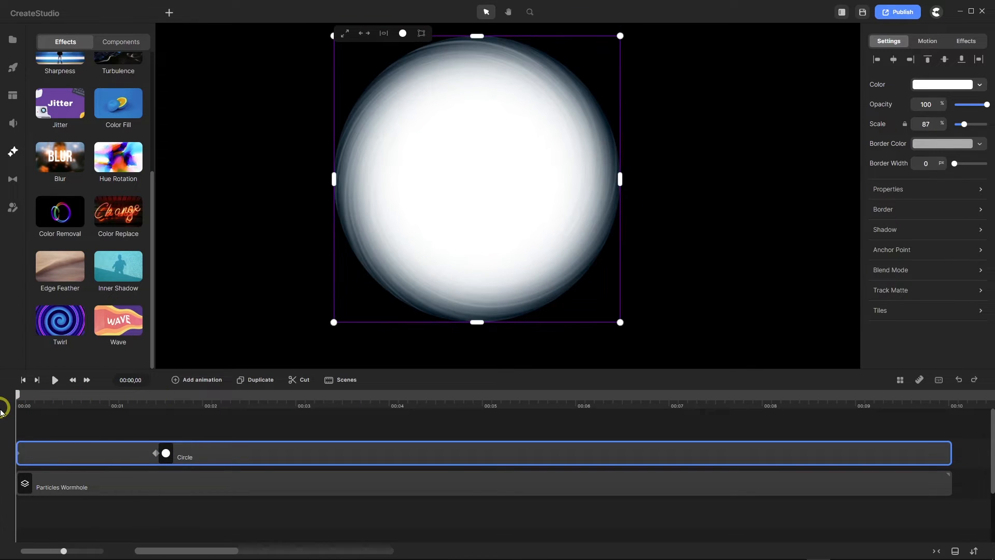
{"action": "left_click", "coordinate": [19, 451]}
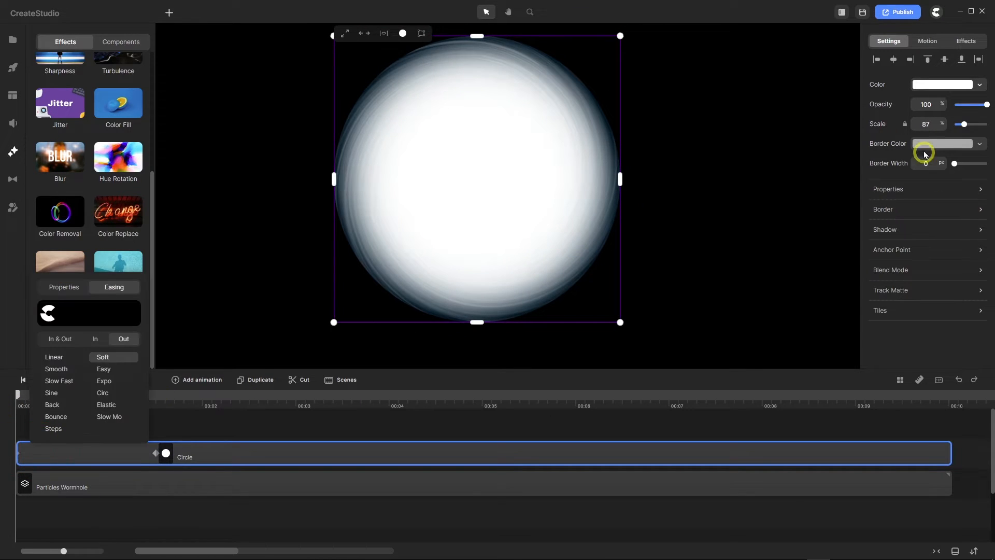
{"action": "left_click", "coordinate": [908, 123]}
{"action": "type", "text": "100"}
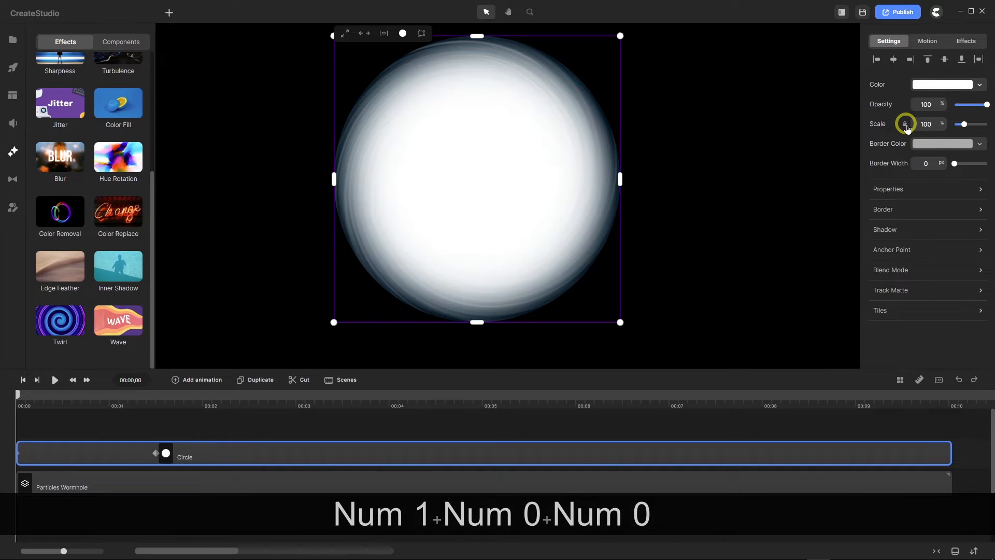
{"action": "key", "text": "Return"}
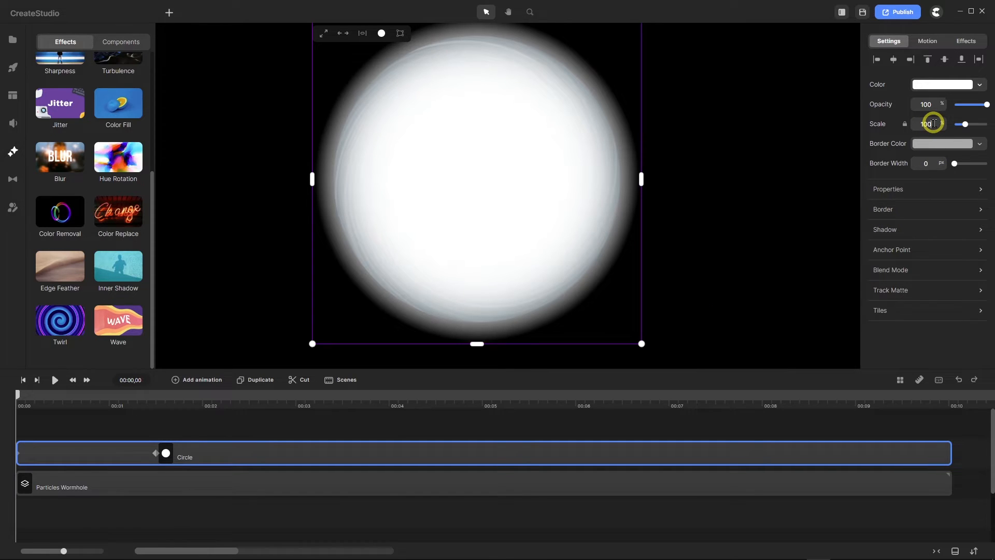
Set the circle's scale to 110% at its starting keyframe and to 0% at its 00:01,15 end keyframe
{"action": "left_click", "coordinate": [883, 117]}
{"action": "type", "text": "11"}
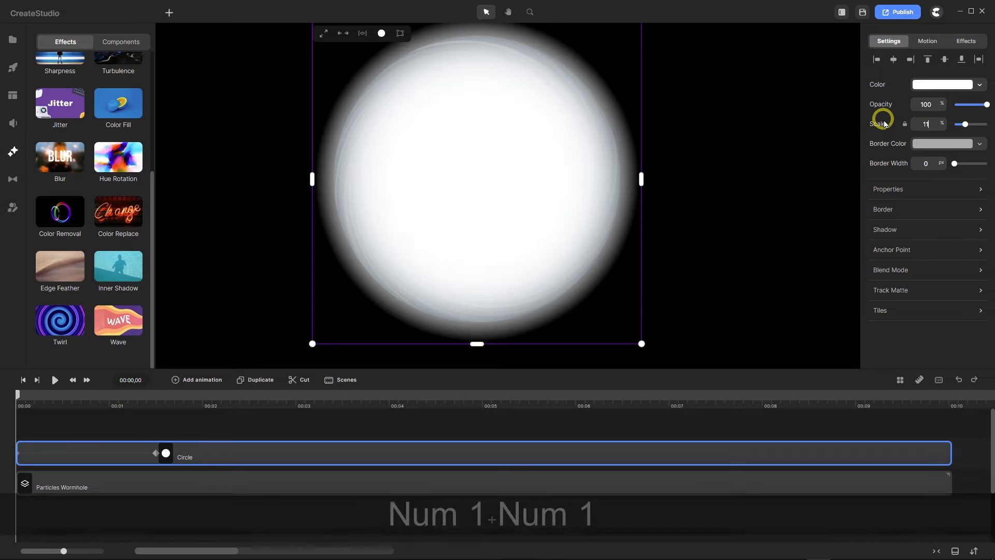
{"action": "type", "text": "0"}
{"action": "key", "text": "Return"}
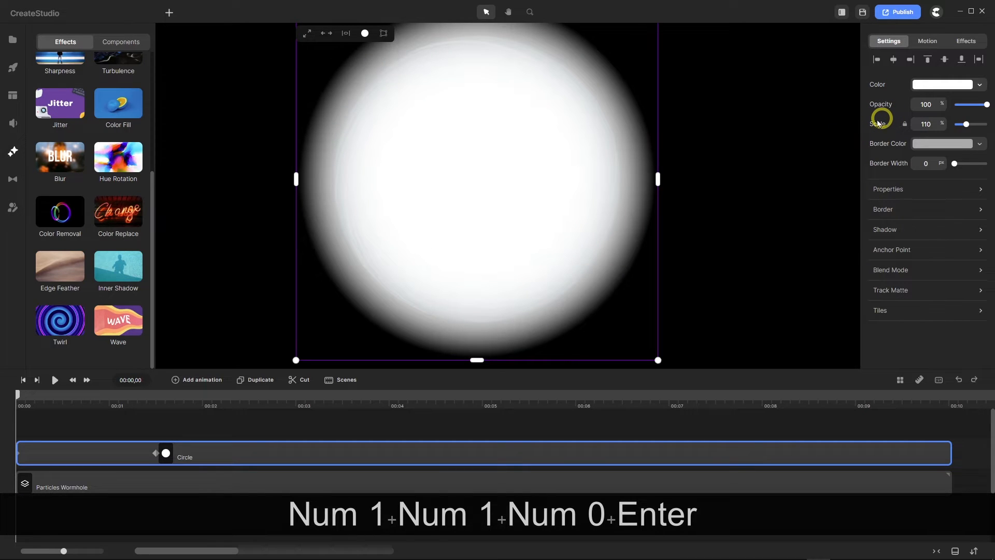
{"action": "left_click", "coordinate": [154, 453]}
{"action": "left_click", "coordinate": [909, 124]}
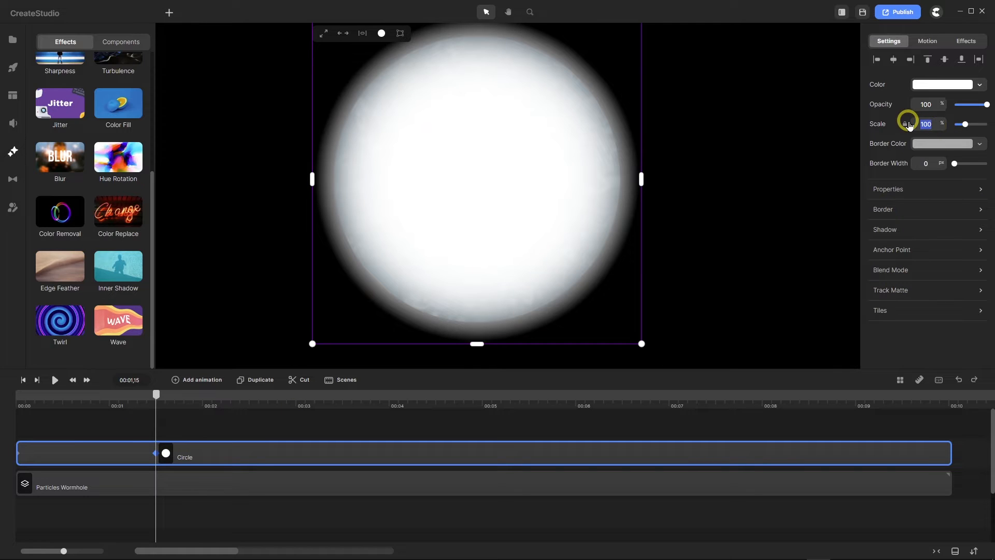
{"action": "type", "text": "0"}
{"action": "key", "text": "Return"}
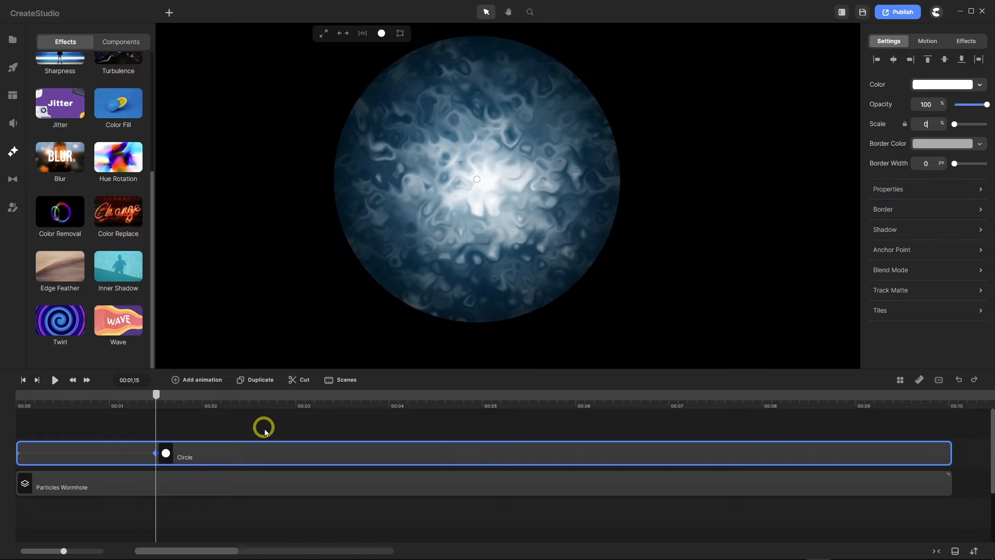
{"action": "left_click", "coordinate": [251, 488]}
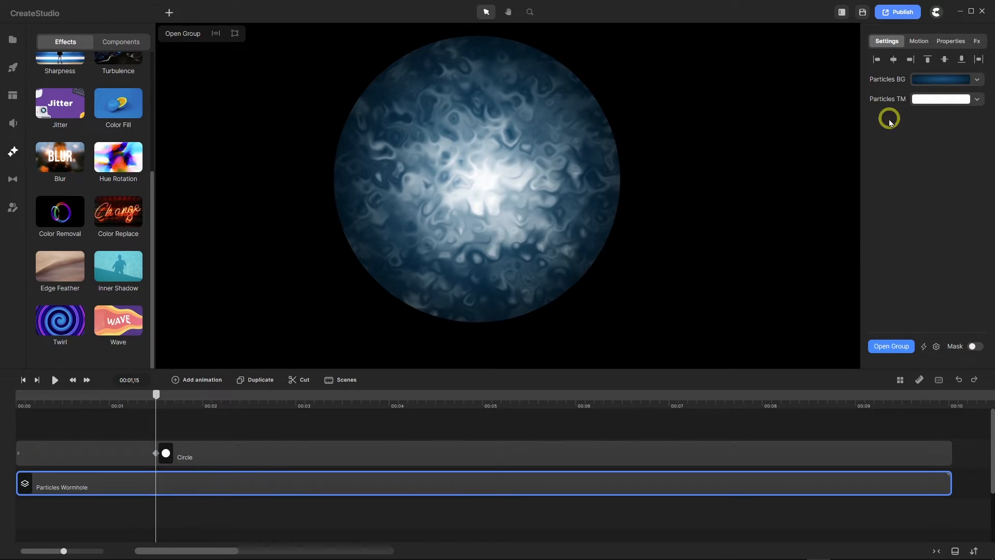
{"action": "left_click", "coordinate": [954, 45]}
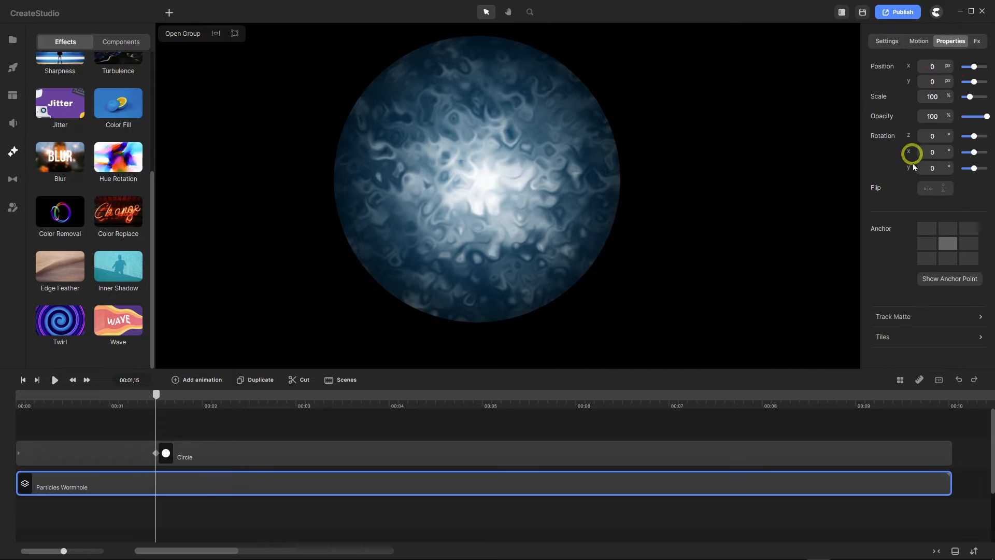
{"action": "left_click", "coordinate": [981, 317]}
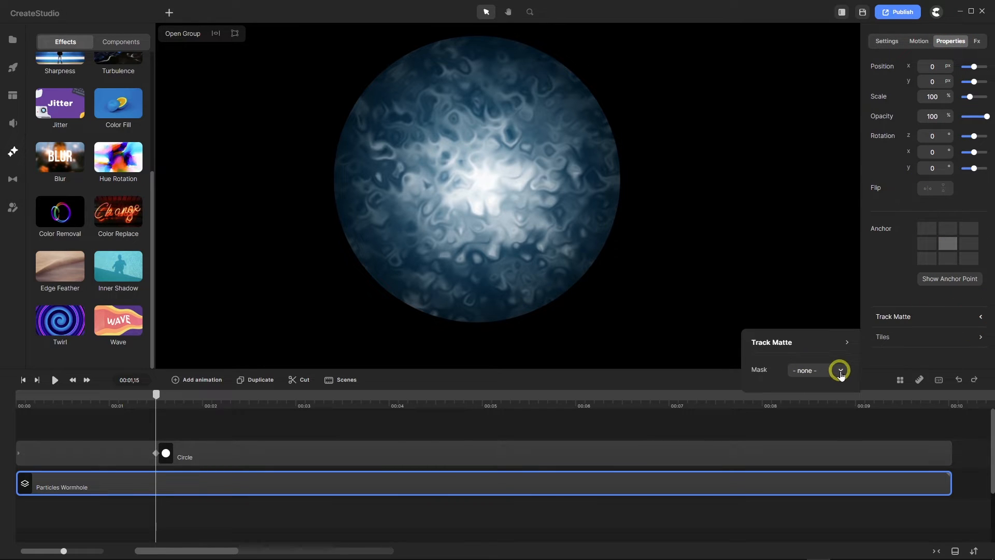
{"action": "left_click", "coordinate": [840, 371]}
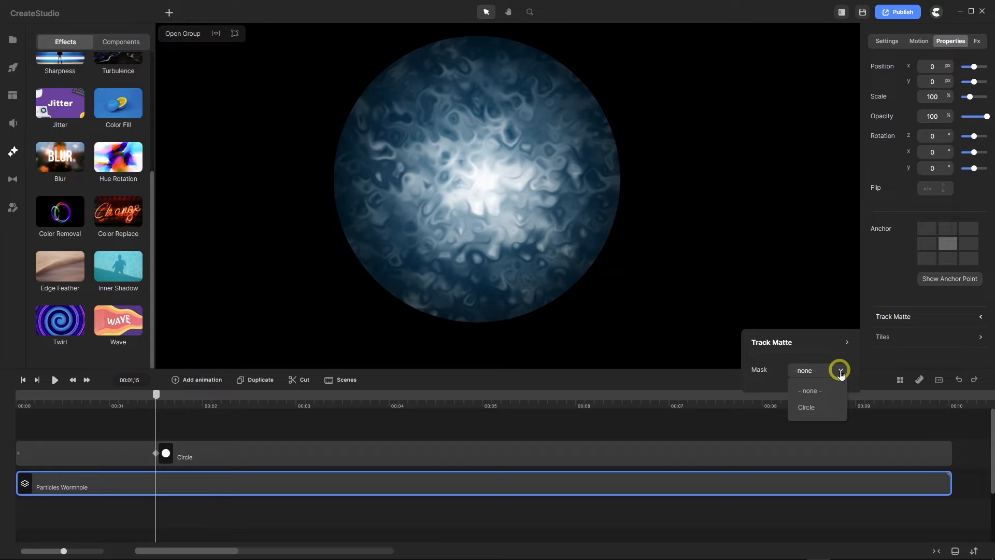
Rename the Circle layer as Wormhole TM
{"action": "left_click", "coordinate": [195, 452]}
{"action": "right_click", "coordinate": [196, 452]}
{"action": "left_click", "coordinate": [217, 342]}
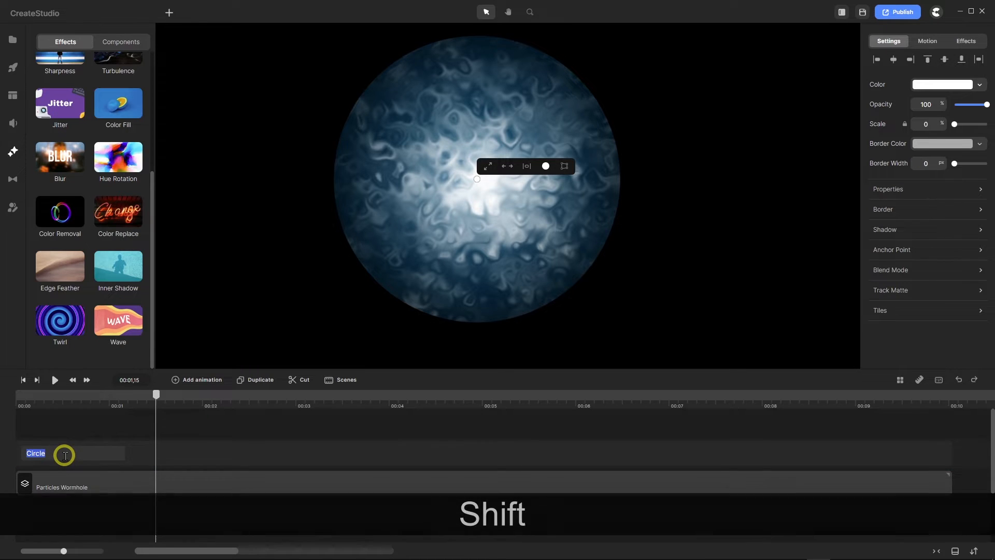
{"action": "type", "text": "Worm"}
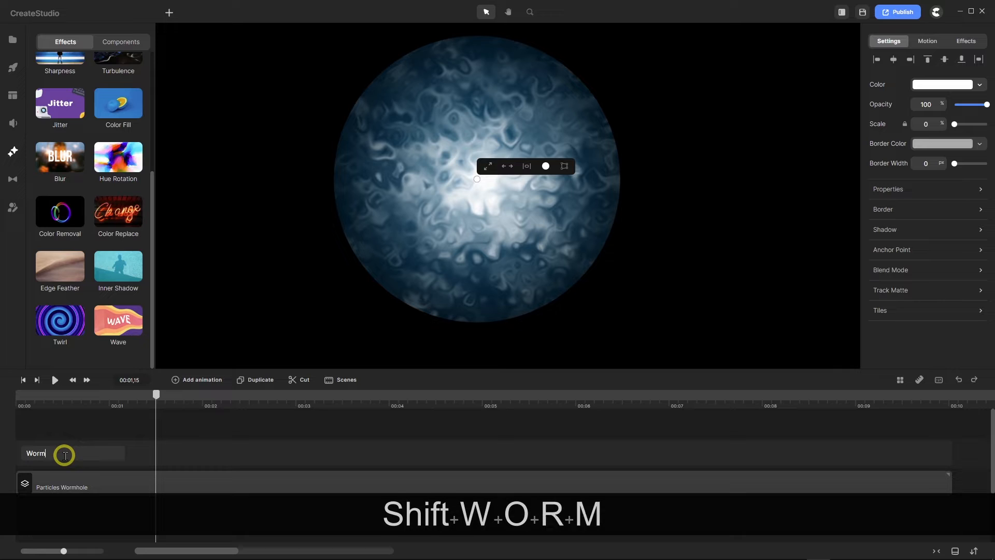
{"action": "type", "text": "hole TM"}
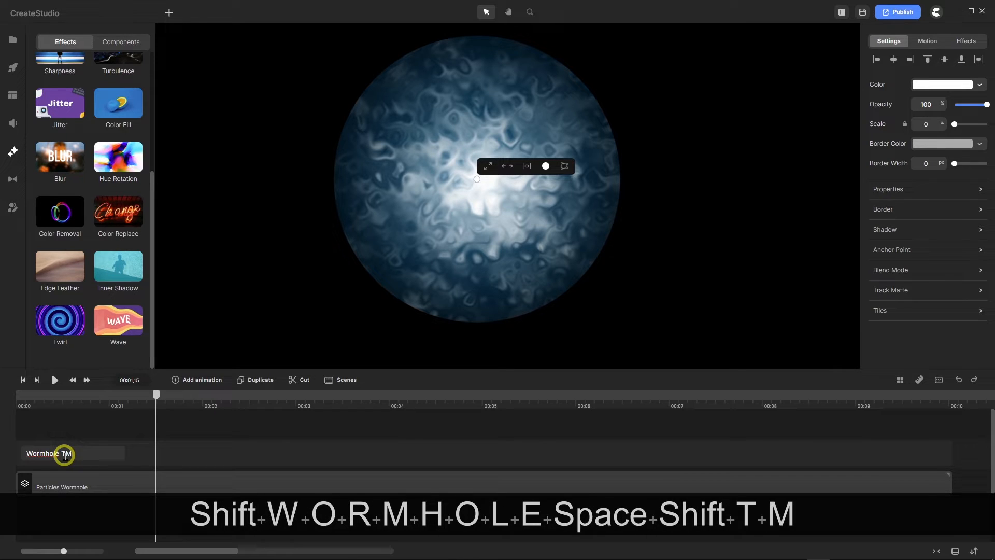
{"action": "key", "text": "Return"}
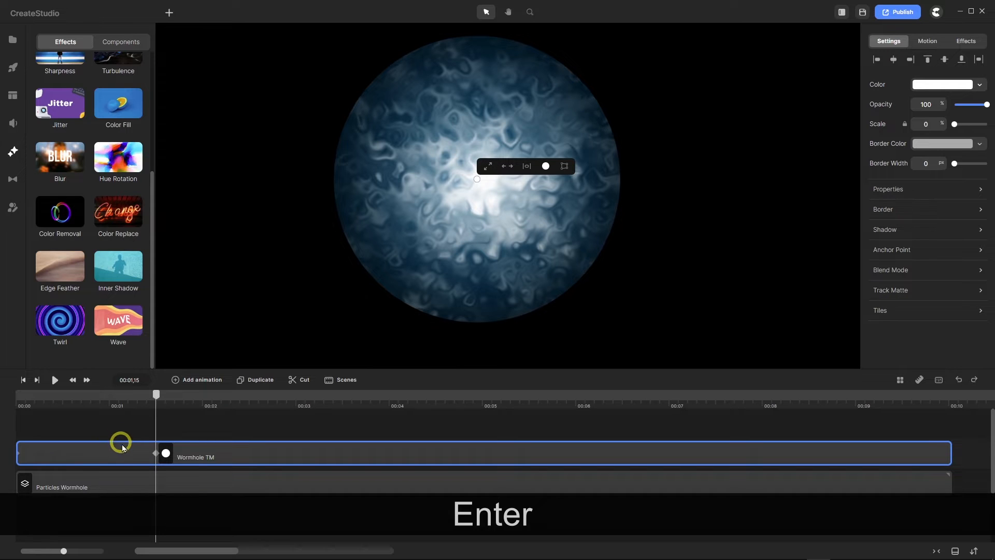
Apply Wormhole TM as the track matte mask of the Particles Wormhole group, using the Alpha type with Inverted turned on
{"action": "left_click", "coordinate": [133, 483]}
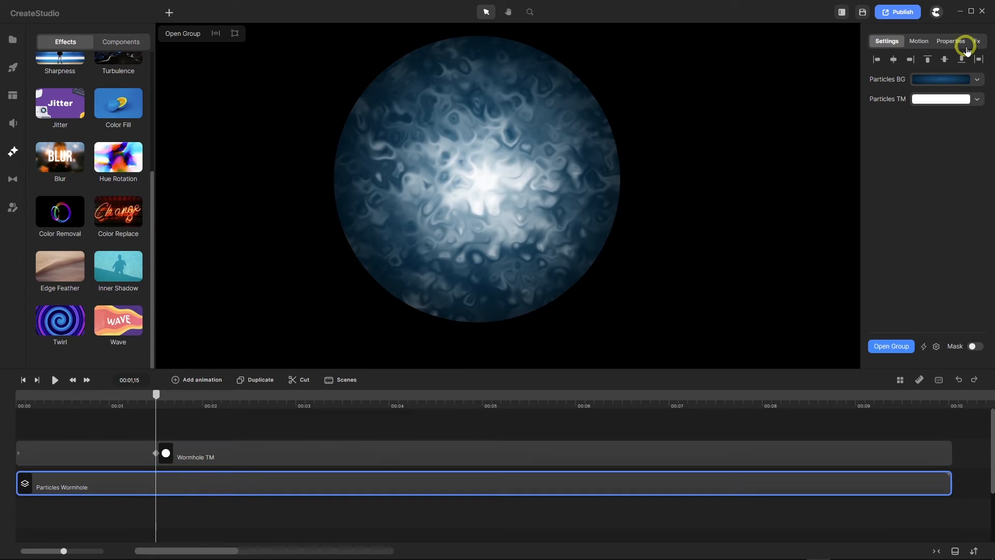
{"action": "left_click", "coordinate": [950, 41]}
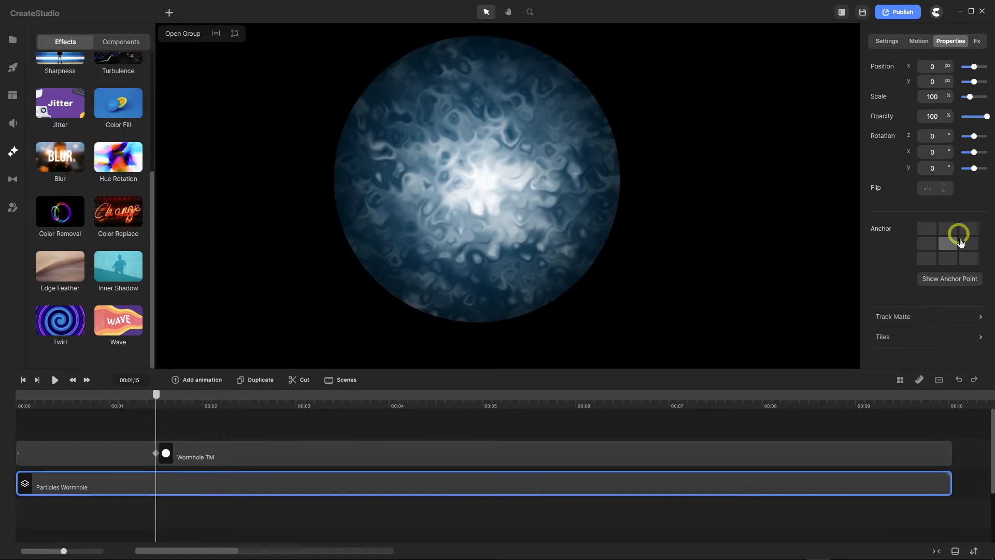
{"action": "left_click", "coordinate": [978, 317]}
{"action": "left_click", "coordinate": [838, 373]}
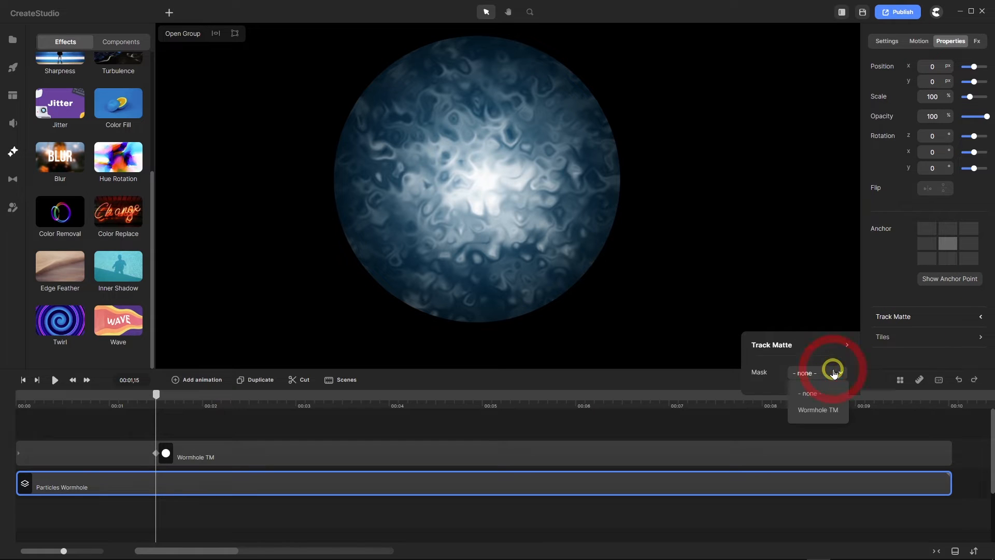
{"action": "left_click", "coordinate": [808, 410]}
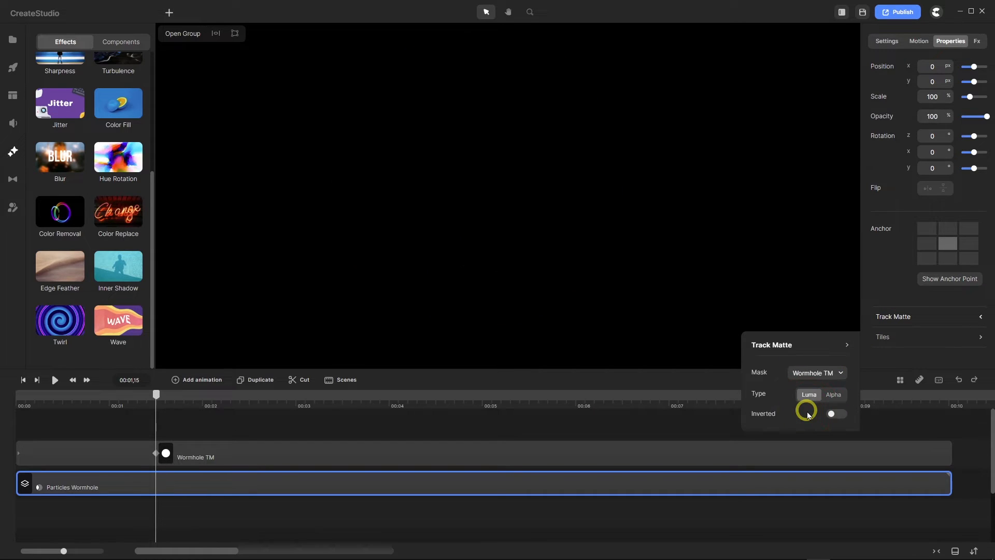
{"action": "left_click", "coordinate": [832, 395]}
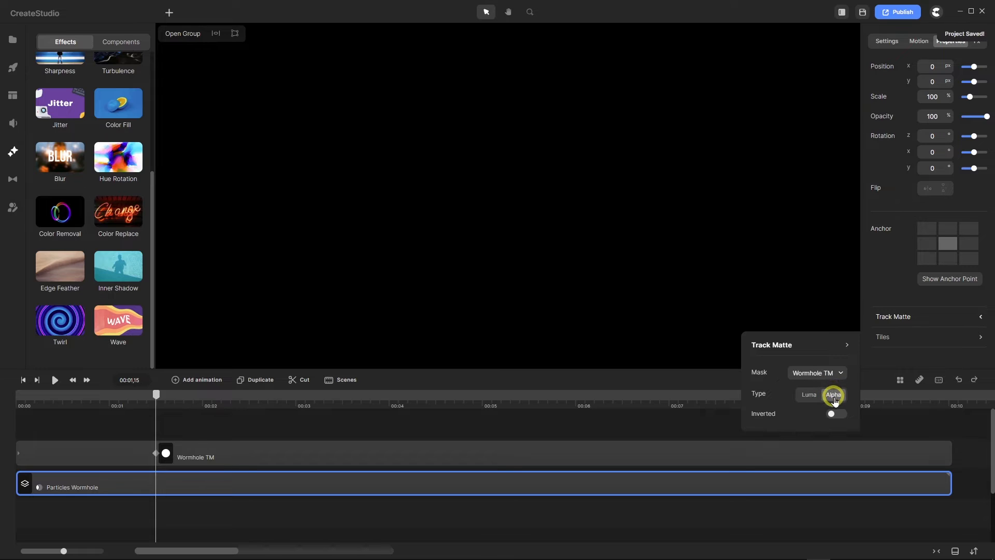
{"action": "left_click", "coordinate": [837, 413]}
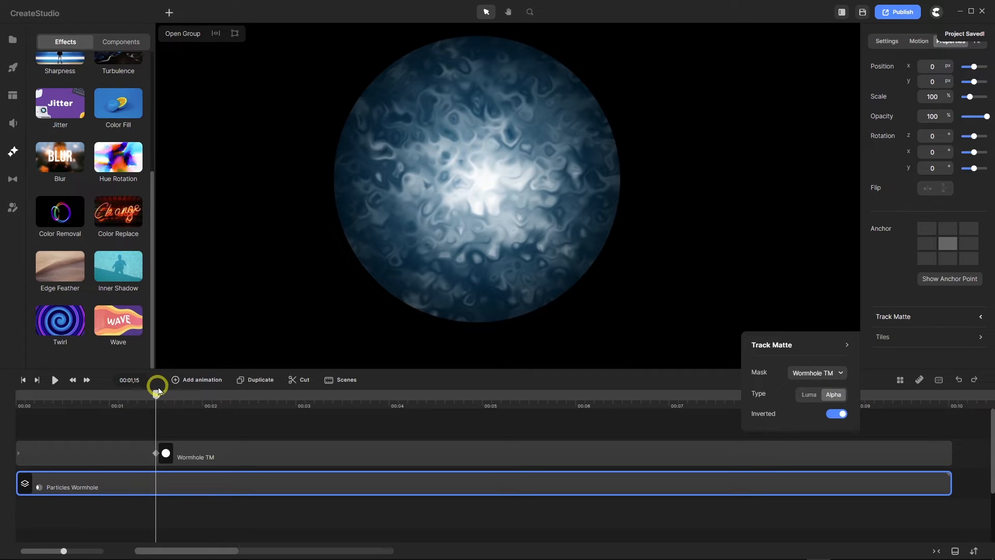
Preview the masked wormhole animation from 00:00,00 and return the playhead to the start
{"action": "left_click_drag", "start_coordinate": [156, 394], "coordinate": [10, 396]}
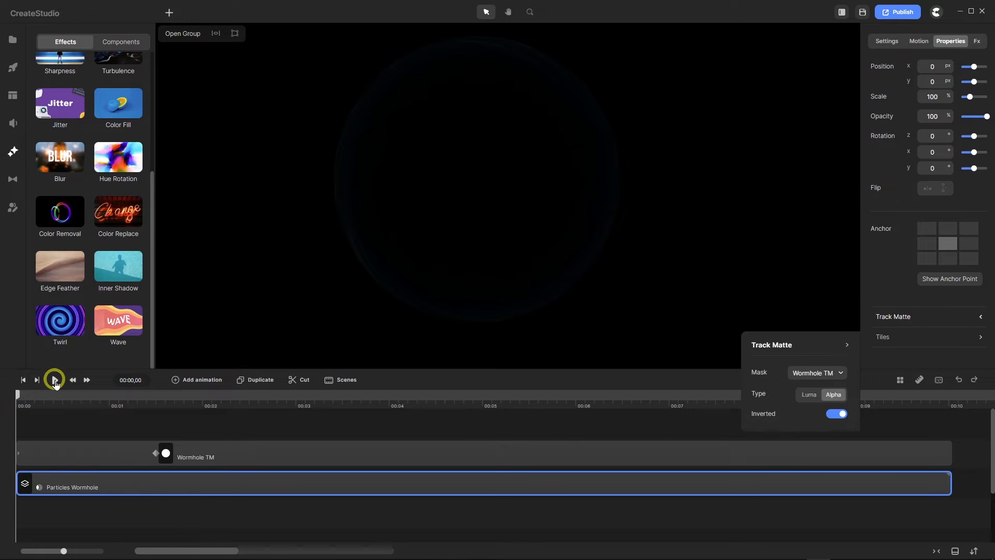
{"action": "left_click", "coordinate": [54, 380]}
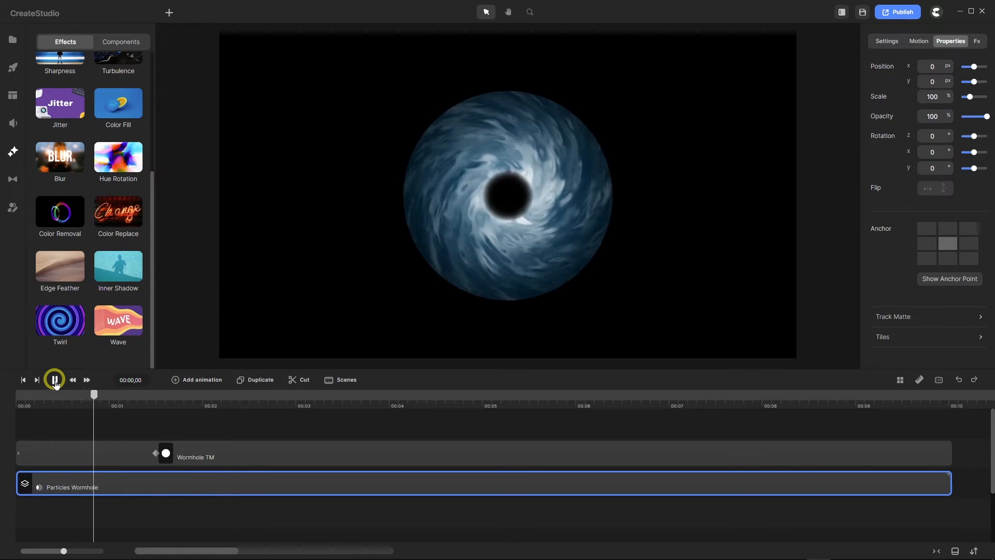
{"action": "left_click_drag", "start_coordinate": [178, 394], "coordinate": [60, 405]}
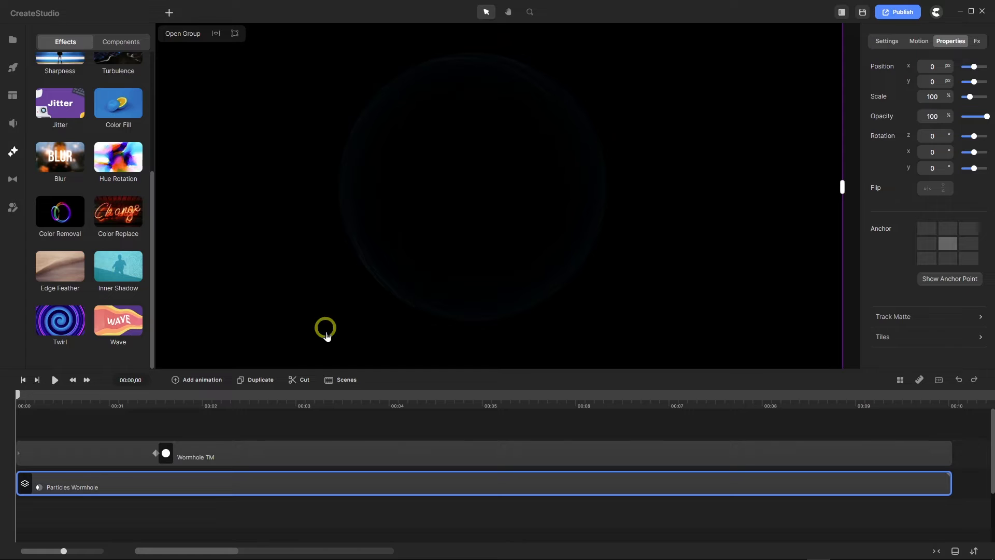
Set the scale of Wormhole TM to 120% at its starting keyframe at 00:00,00
{"action": "left_click", "coordinate": [200, 447]}
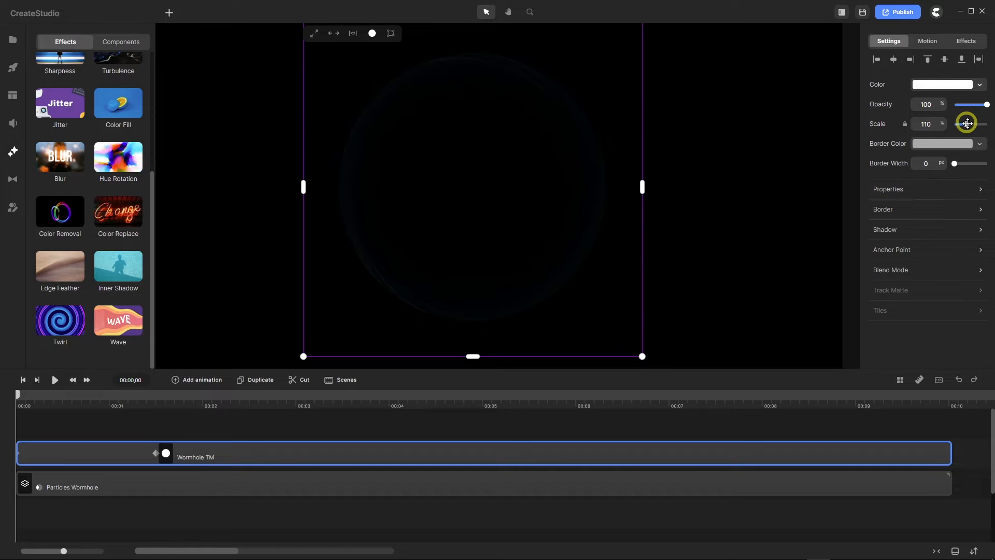
{"action": "left_click_drag", "start_coordinate": [967, 123], "coordinate": [969, 123]}
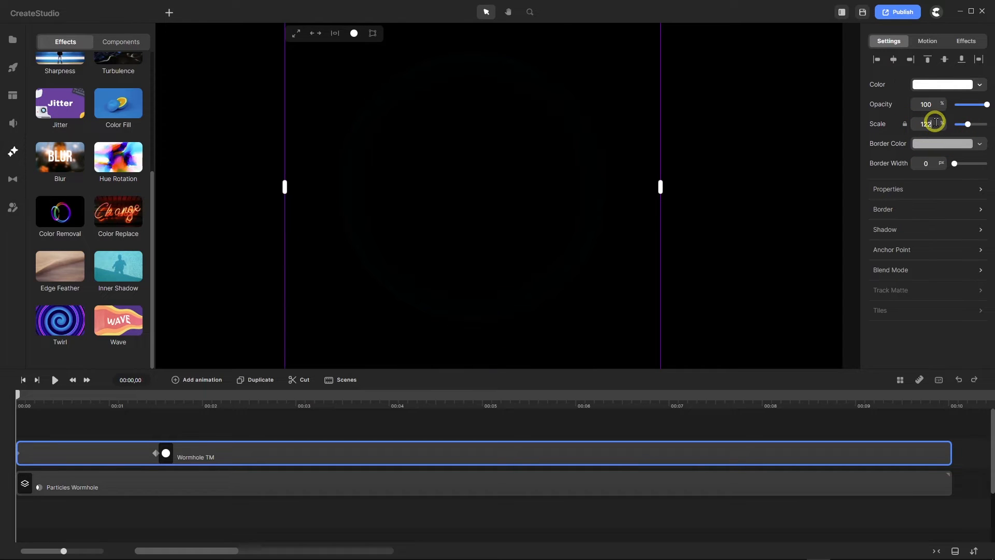
{"action": "type", "text": "120"}
{"action": "key", "text": "Return"}
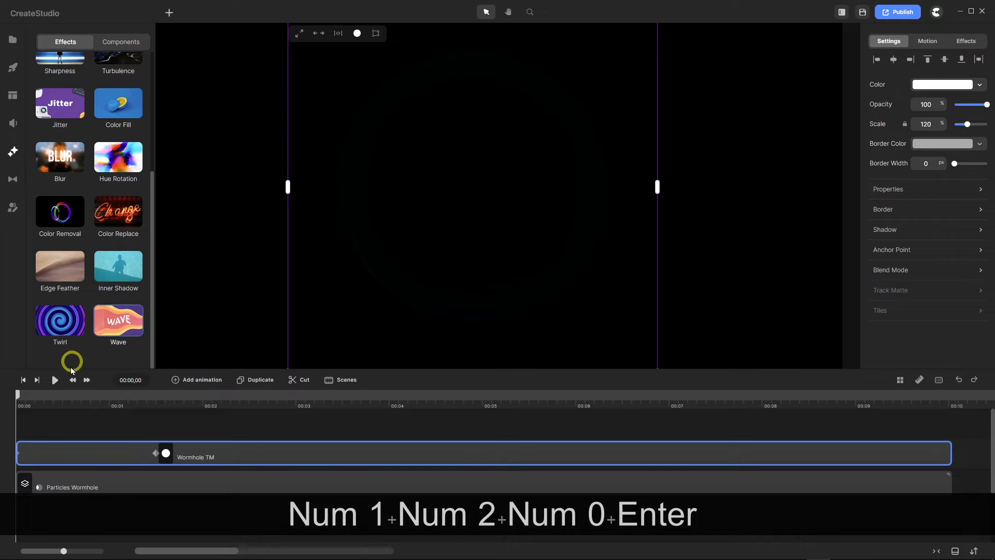
Replay the wormhole animation twice from the start and check the Feather effect settings of Wormhole TM
{"action": "left_click", "coordinate": [56, 380]}
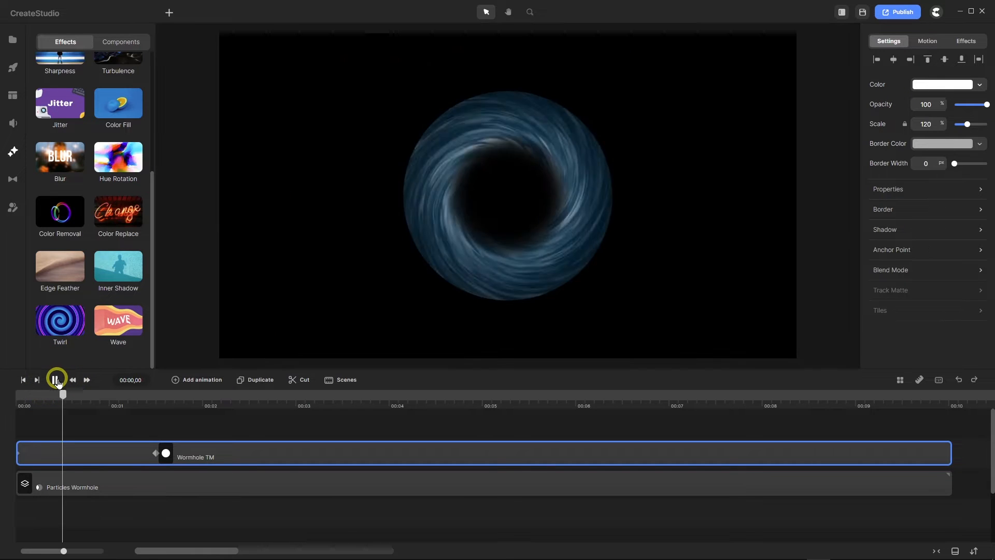
{"action": "left_click", "coordinate": [33, 382]}
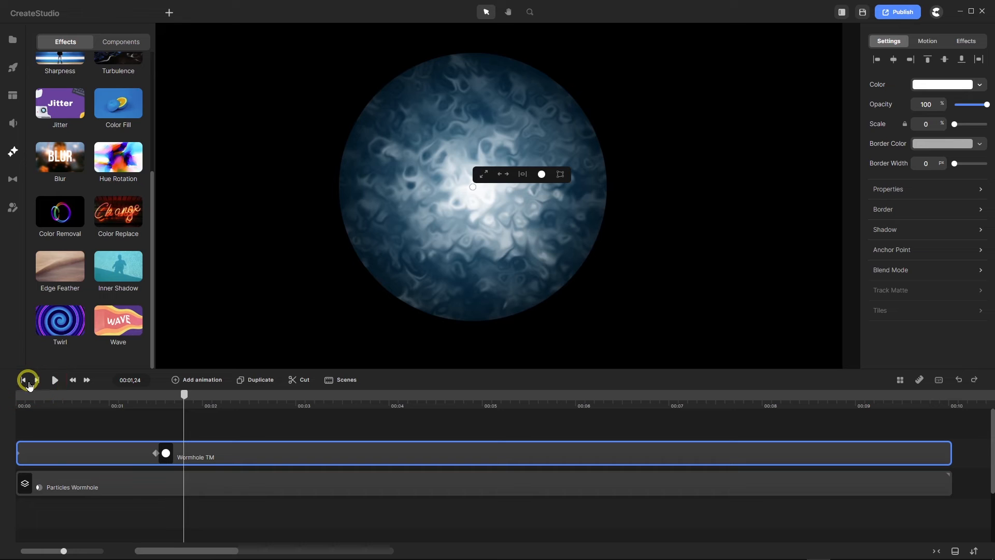
{"action": "left_click", "coordinate": [55, 380]}
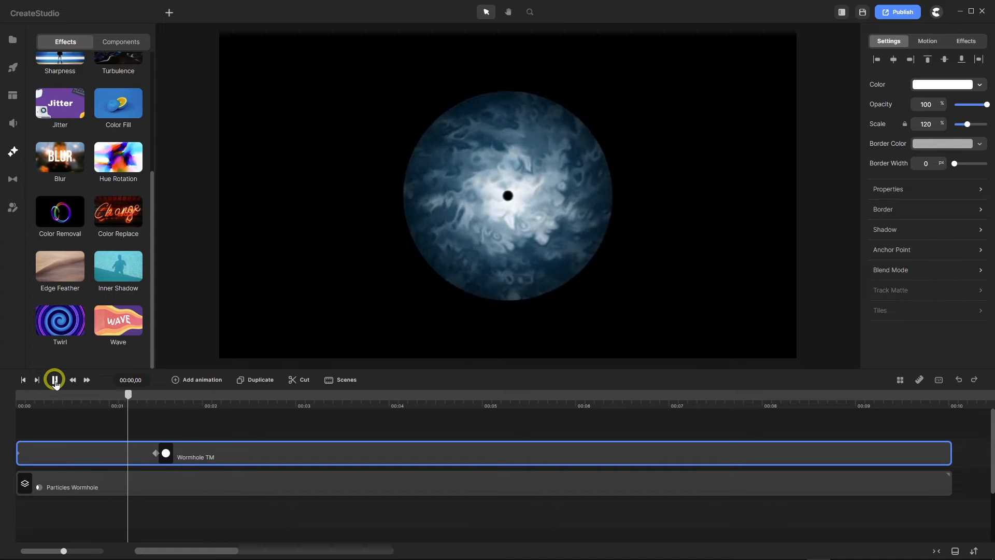
{"action": "left_click", "coordinate": [78, 441]}
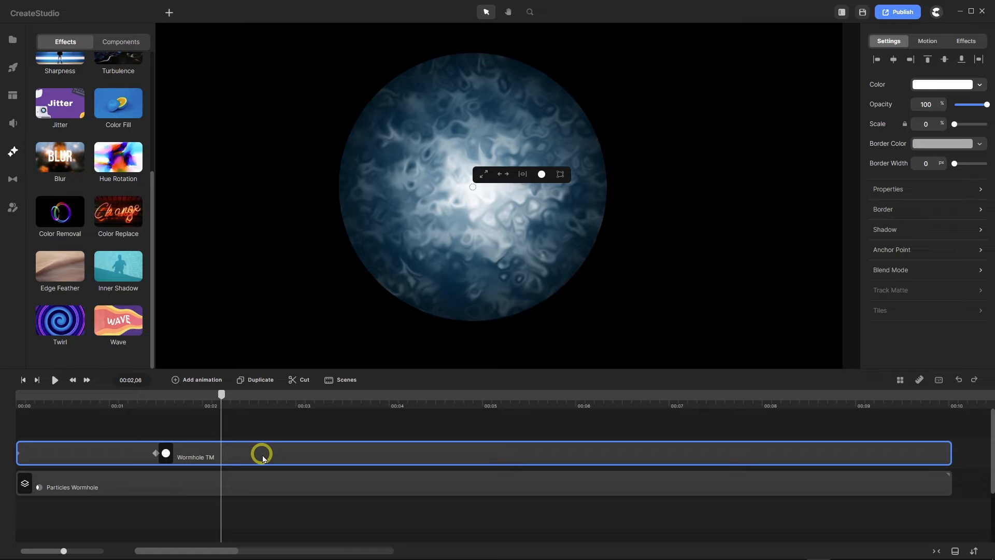
{"action": "left_click", "coordinate": [966, 41]}
{"action": "left_click", "coordinate": [886, 67]}
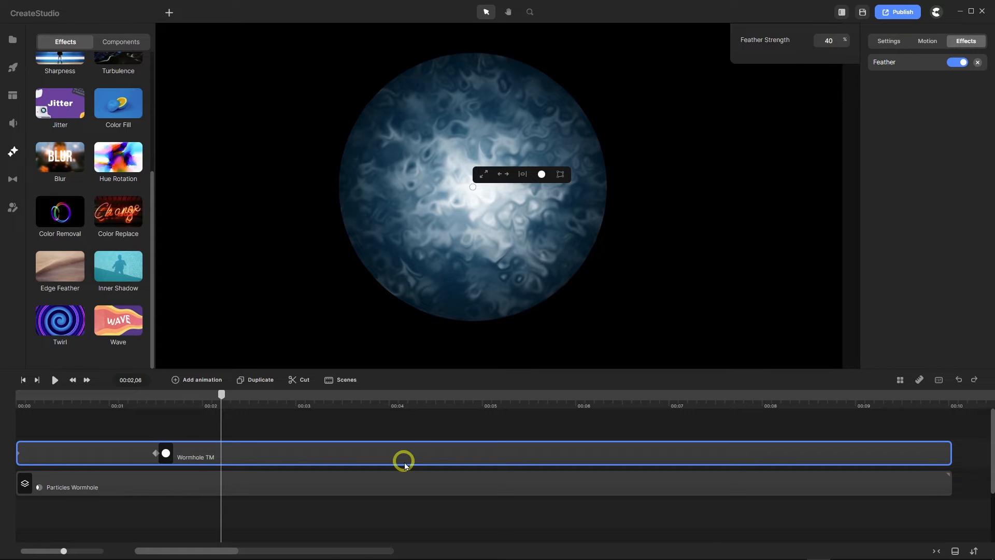
Set the scale of Wormhole TM to 0% at its starting keyframe at 00:00,00
{"action": "left_click", "coordinate": [280, 428]}
{"action": "left_click_drag", "start_coordinate": [222, 393], "coordinate": [13, 436]}
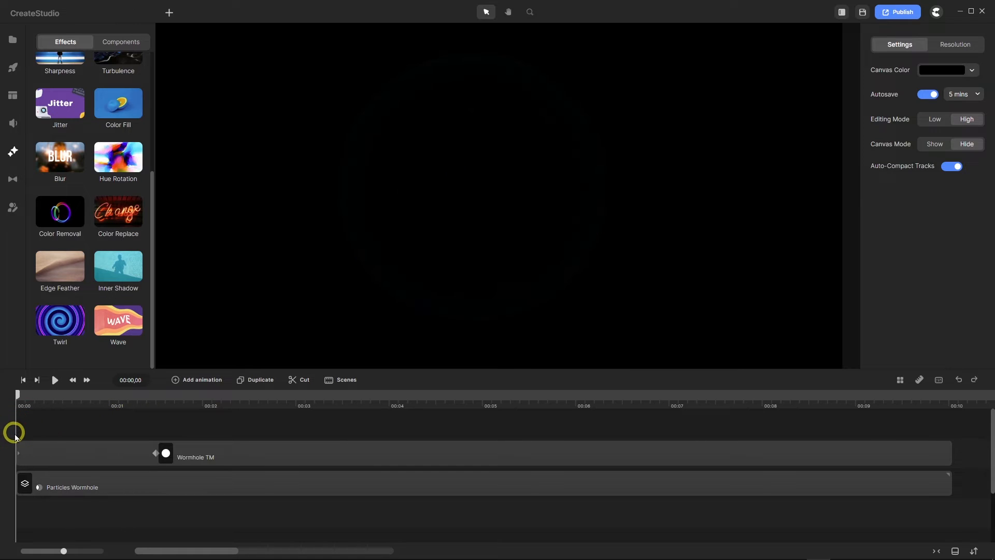
{"action": "left_click", "coordinate": [186, 456]}
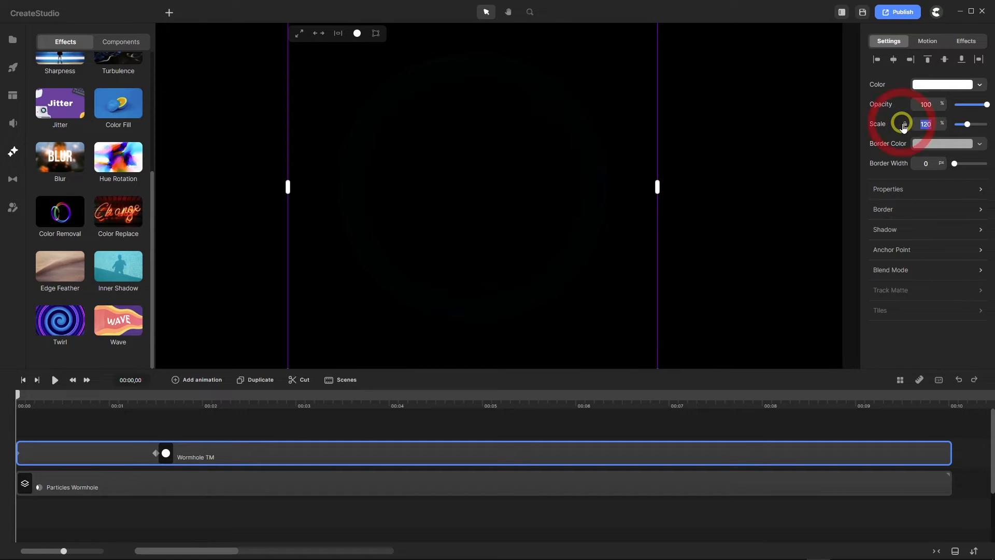
{"action": "type", "text": "0"}
{"action": "key", "text": "Return"}
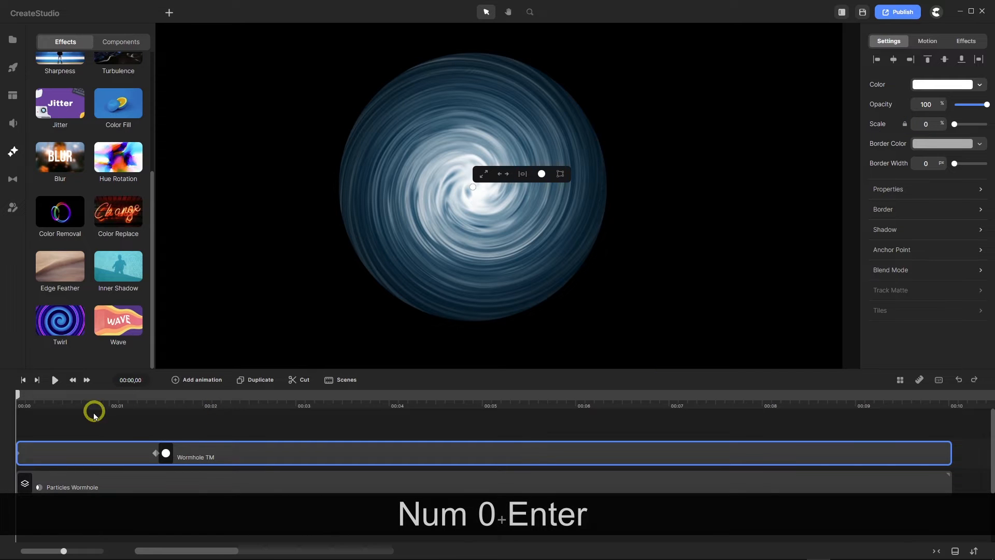
Set the scale of Wormhole TM to 120% at its 00:01,15 end keyframe
{"action": "left_click_drag", "start_coordinate": [22, 398], "coordinate": [157, 396]}
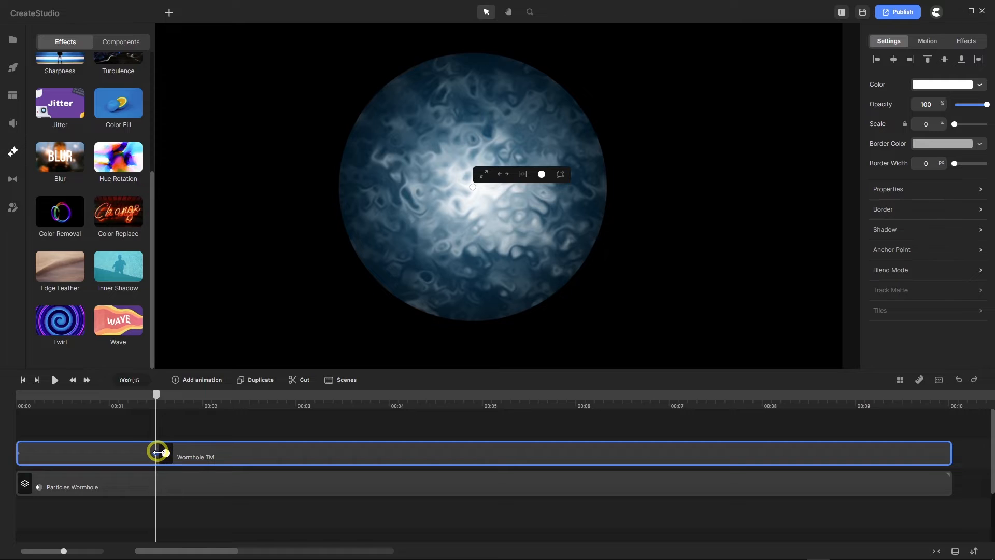
{"action": "left_click_drag", "start_coordinate": [931, 126], "coordinate": [908, 126]}
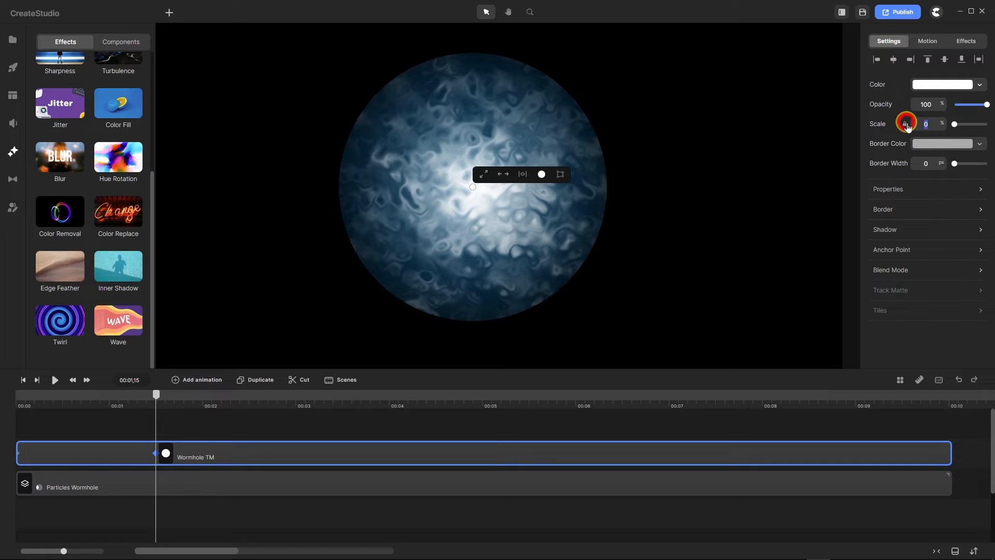
{"action": "type", "text": "120"}
{"action": "key", "text": "Return"}
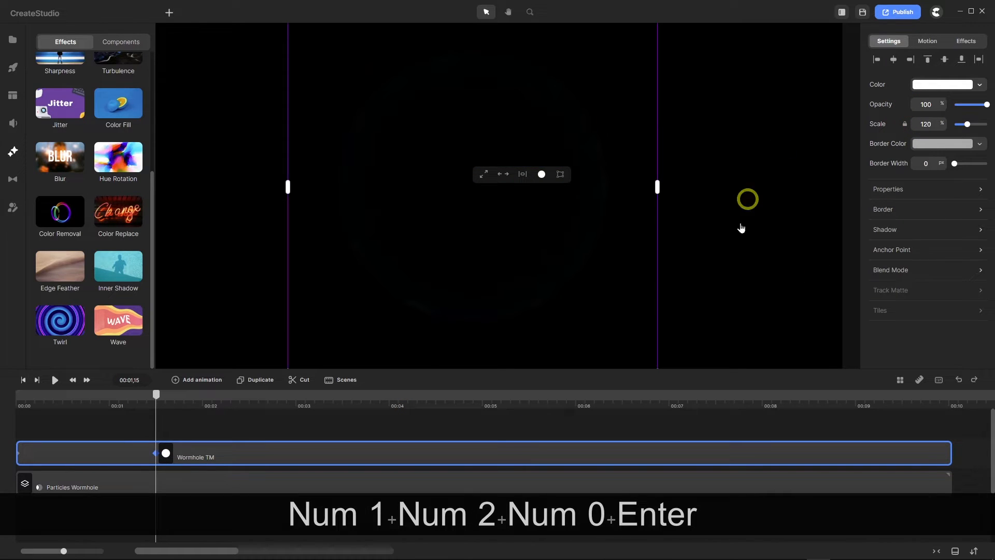
Try turning off the inversion of the Particles Wormhole group's track matte and compare the result at 00:00,00 and 00:01,15
{"action": "left_click_drag", "start_coordinate": [155, 395], "coordinate": [6, 411]}
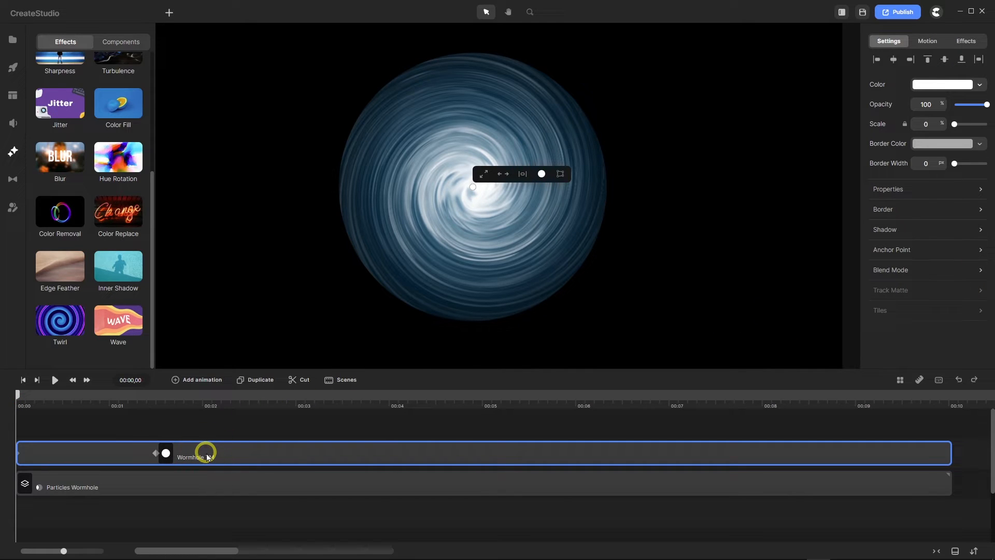
{"action": "left_click", "coordinate": [198, 482]}
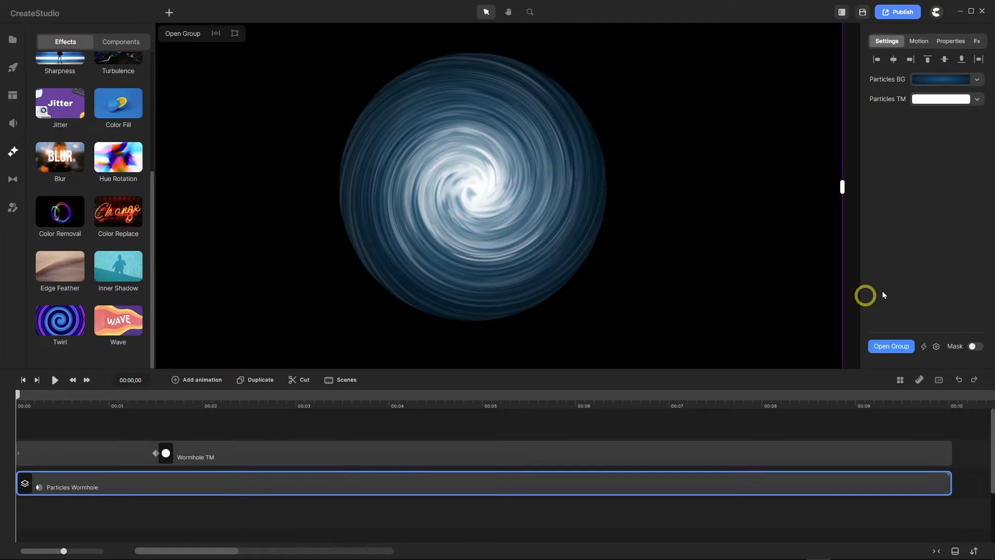
{"action": "left_click", "coordinate": [962, 43]}
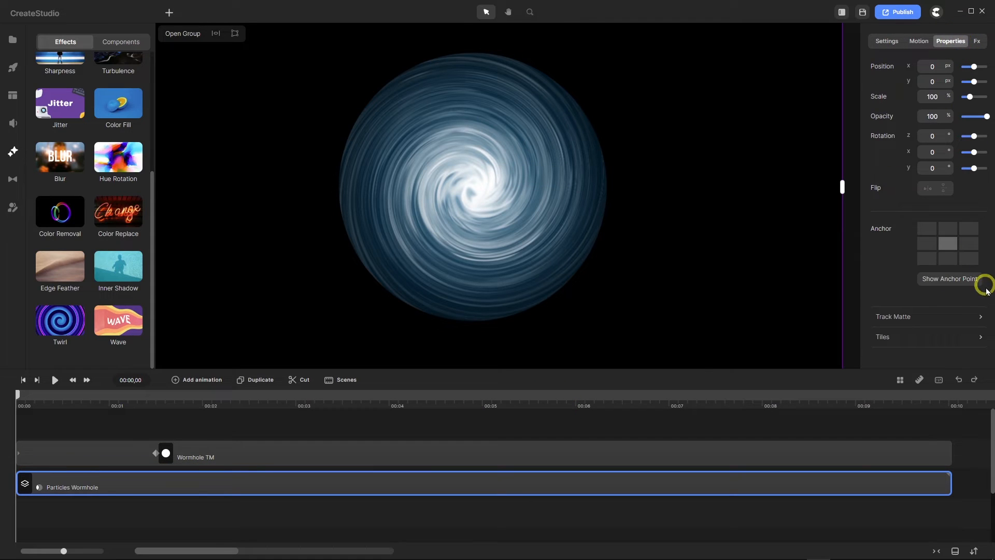
{"action": "left_click", "coordinate": [982, 317]}
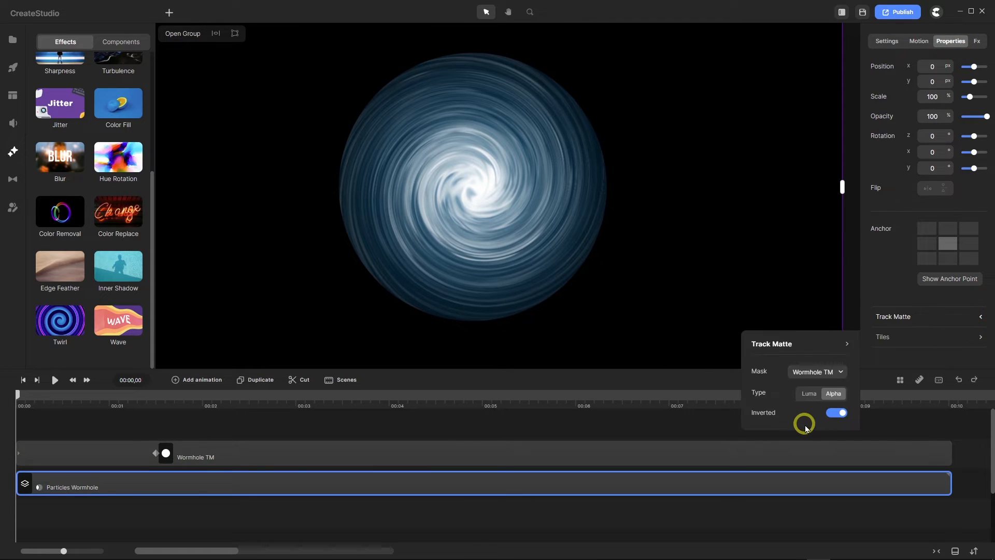
{"action": "left_click", "coordinate": [833, 413]}
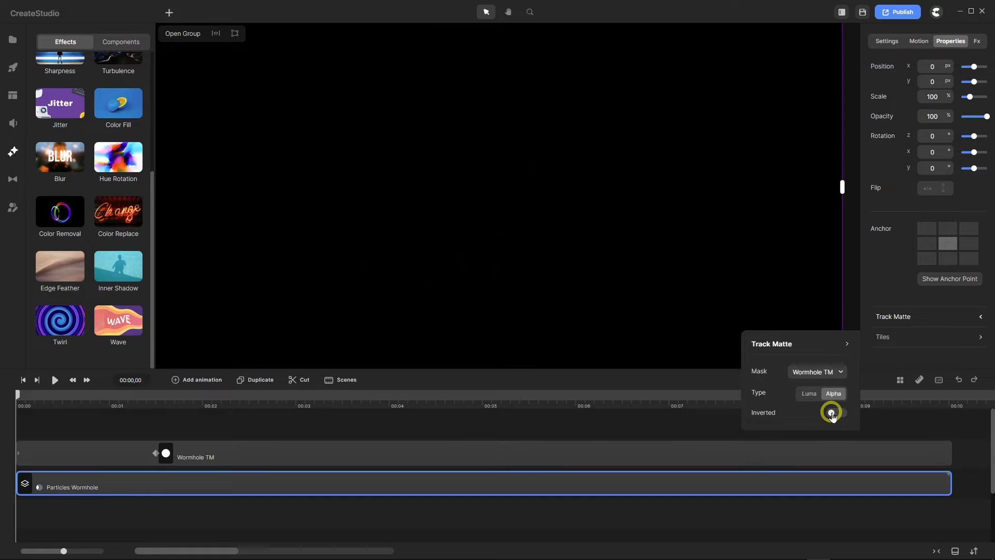
{"action": "left_click_drag", "start_coordinate": [17, 397], "coordinate": [156, 399]}
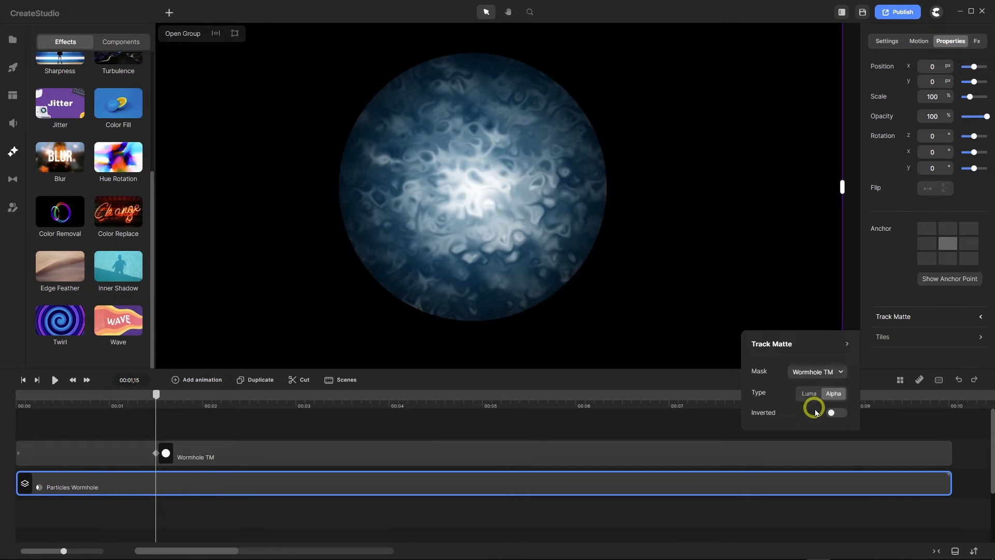
Try the Luma type with inversion on for the Particles Wormhole track matte and scrub back to the start
{"action": "left_click", "coordinate": [809, 395]}
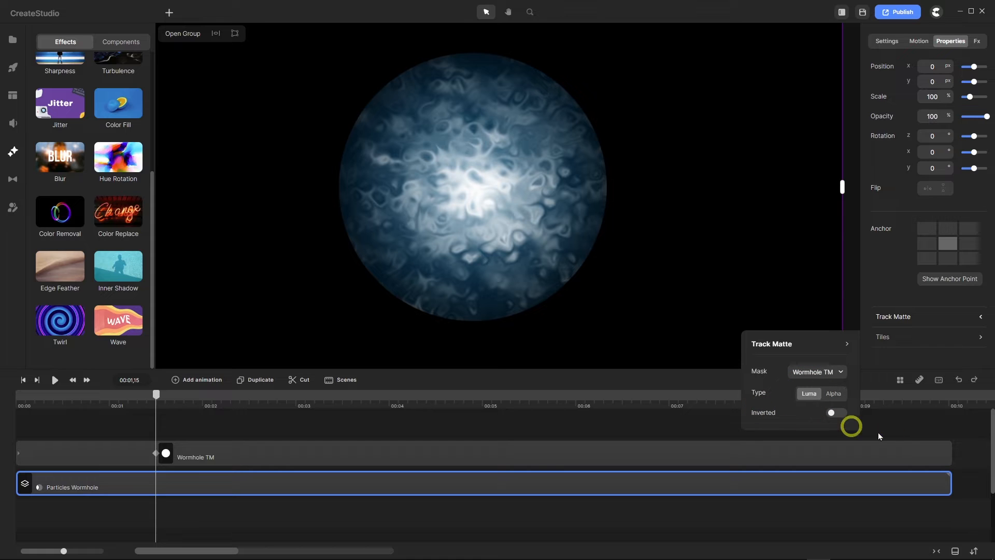
{"action": "left_click", "coordinate": [840, 414]}
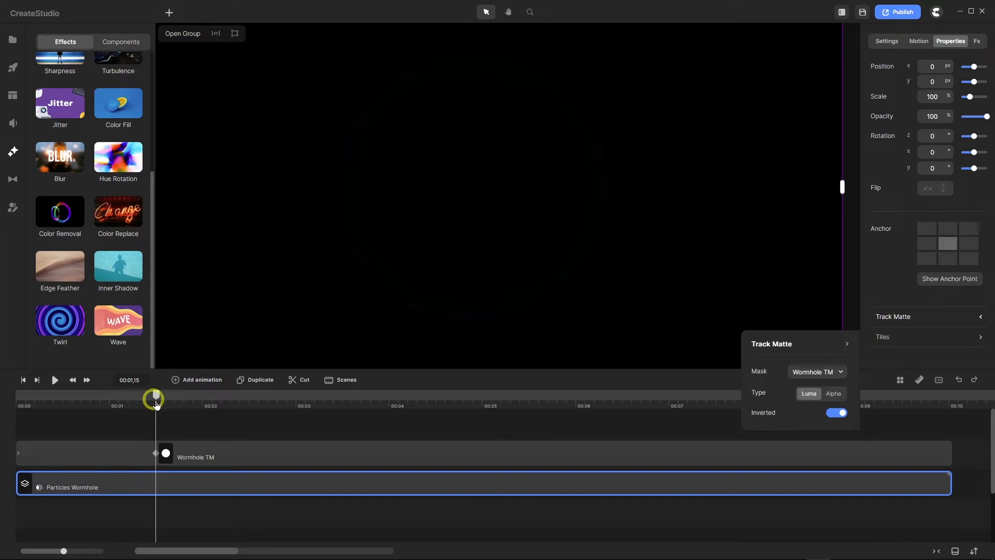
{"action": "left_click_drag", "start_coordinate": [157, 399], "coordinate": [2, 398]}
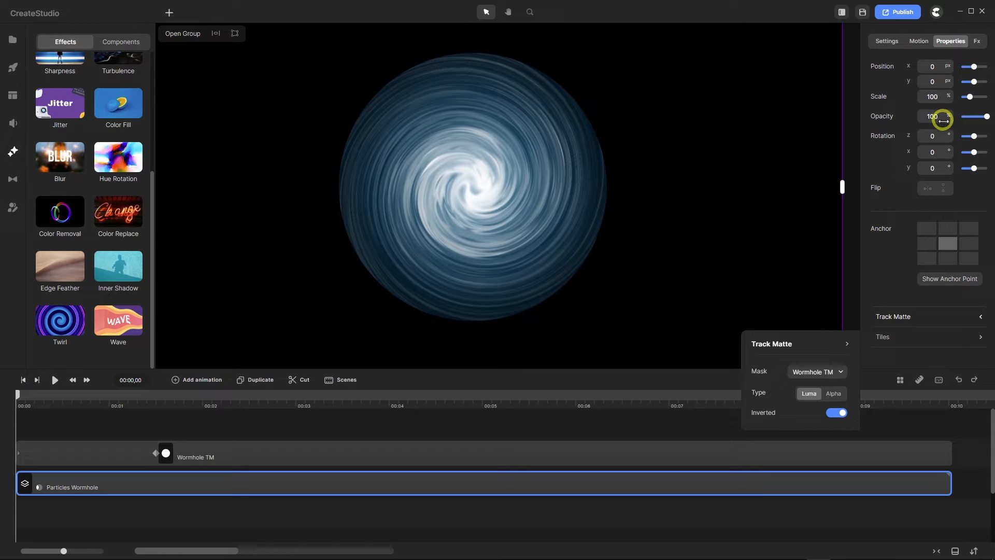
Set the track matte type of the Particles Wormhole group to Alpha
{"action": "left_click", "coordinate": [397, 462]}
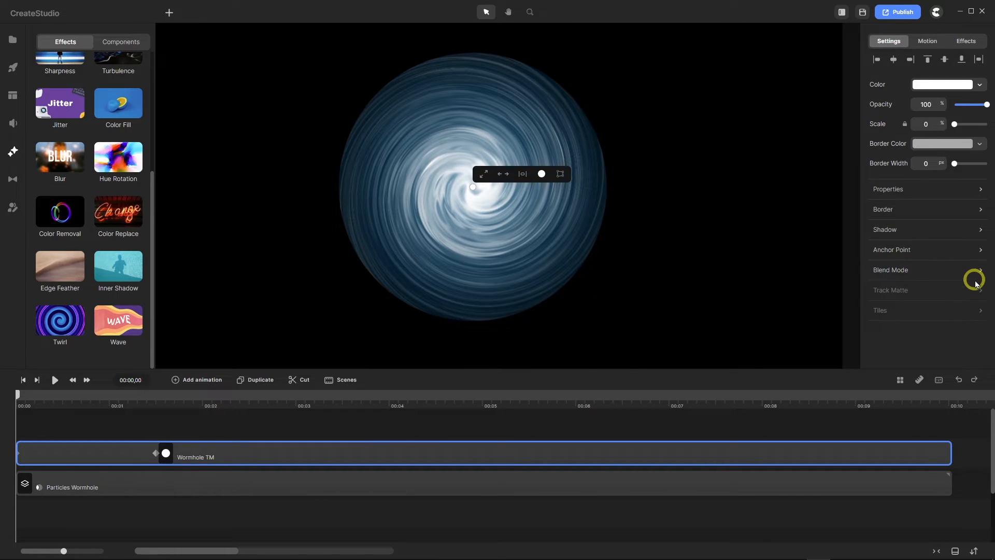
{"action": "left_click", "coordinate": [440, 489]}
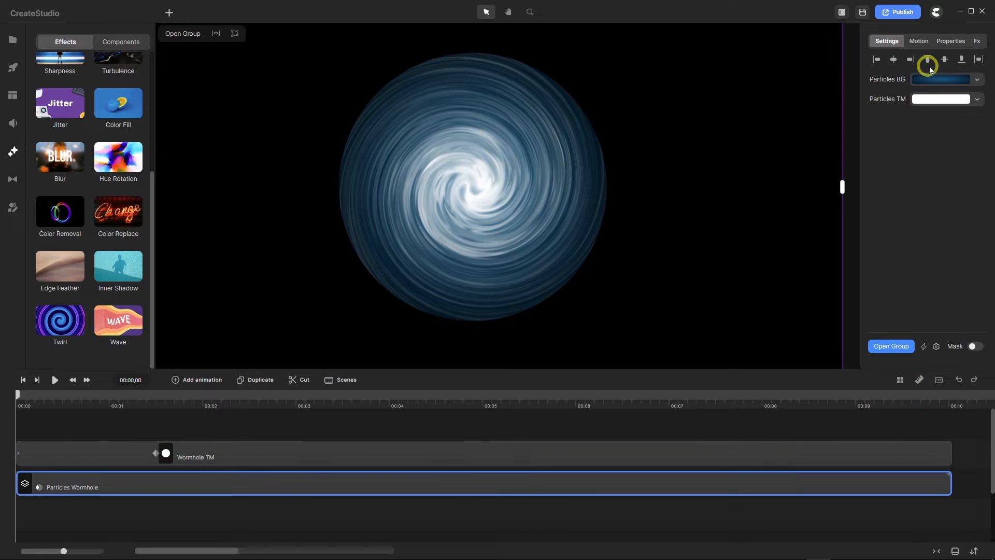
{"action": "left_click", "coordinate": [948, 41]}
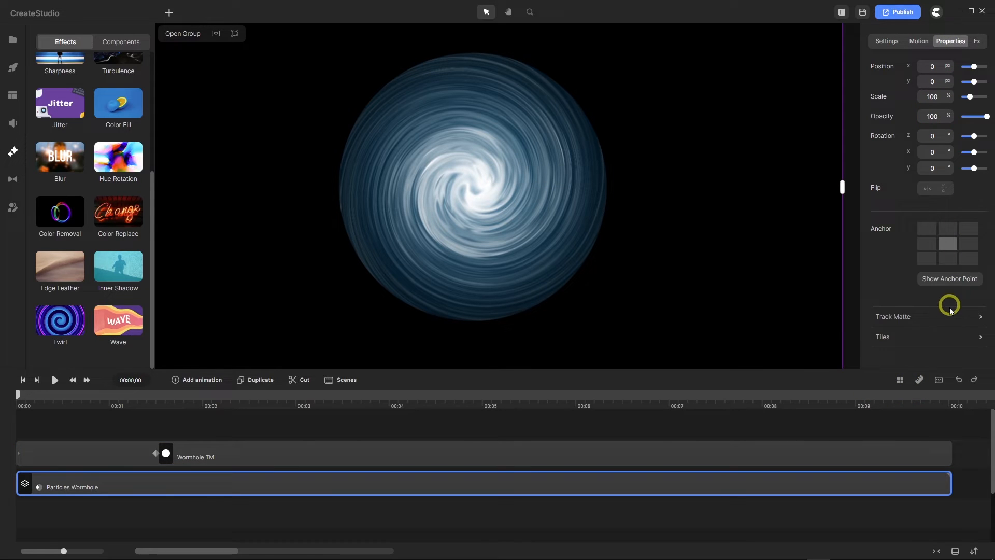
{"action": "left_click", "coordinate": [978, 315]}
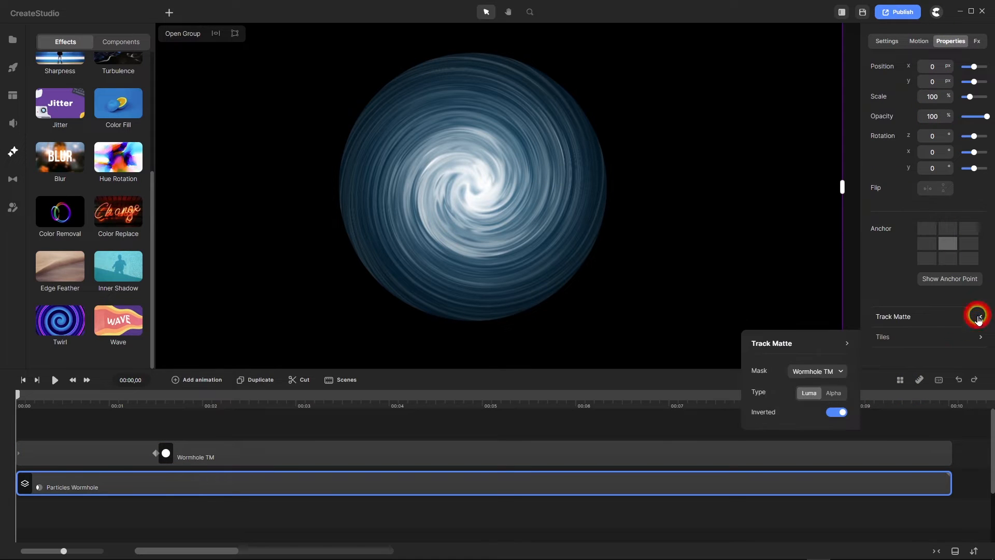
{"action": "left_click", "coordinate": [834, 394]}
Set the scale of Wormhole TM to 120% at its starting keyframe at 00:00,00
{"action": "left_click", "coordinate": [216, 460]}
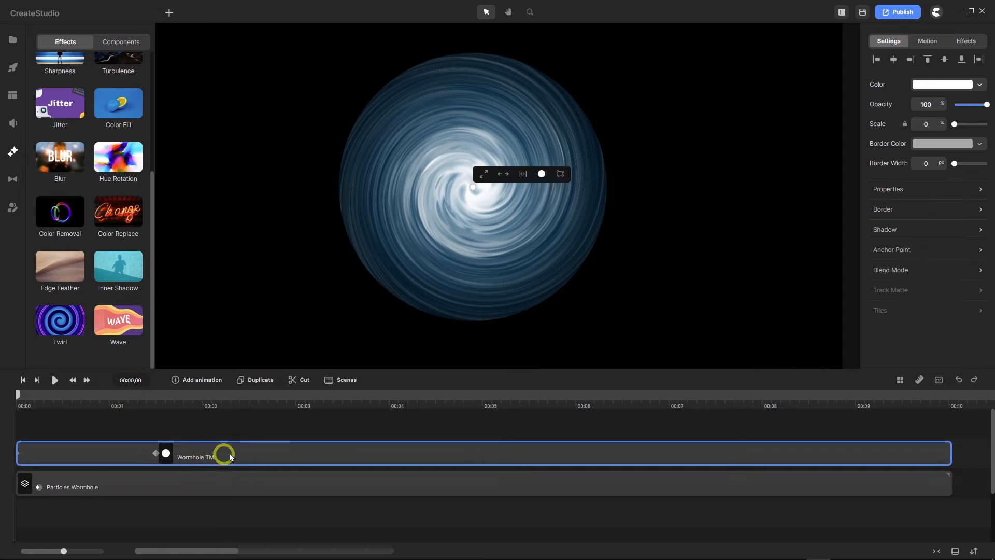
{"action": "left_click_drag", "start_coordinate": [928, 124], "coordinate": [895, 131]}
{"action": "type", "text": "120"}
{"action": "key", "text": "Return"}
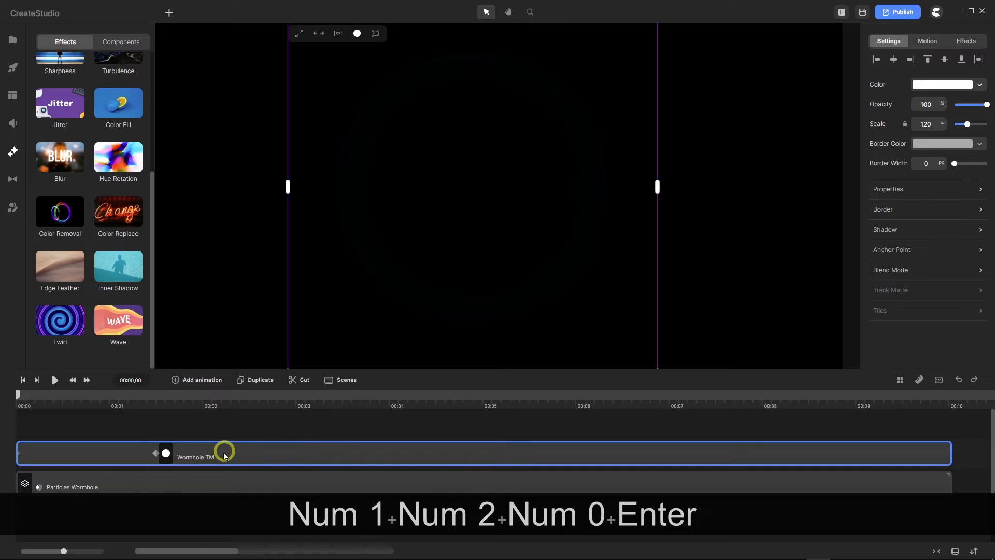
Set the scale of Wormhole TM to 0% at its 00:01,15 keyframe
{"action": "left_click", "coordinate": [157, 455]}
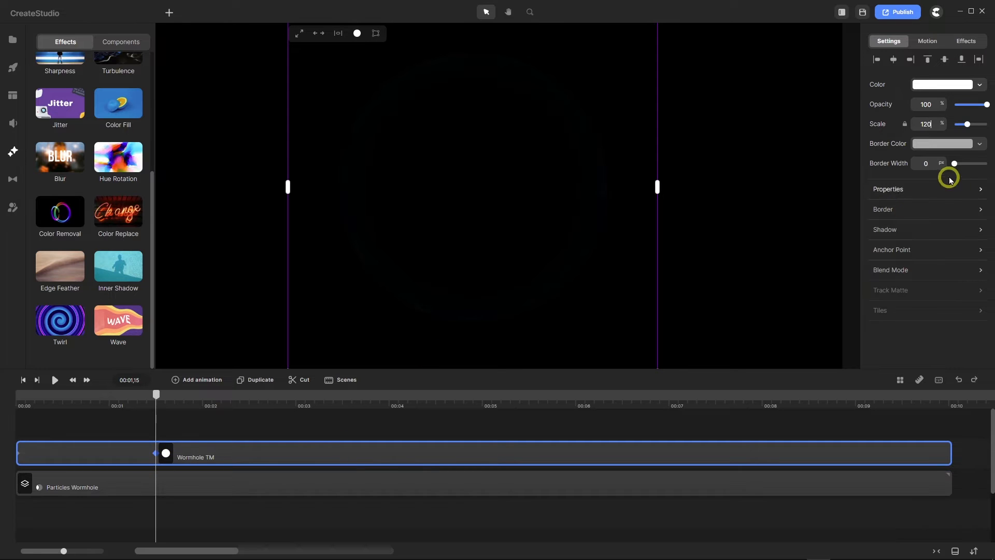
{"action": "double_click", "coordinate": [931, 123]}
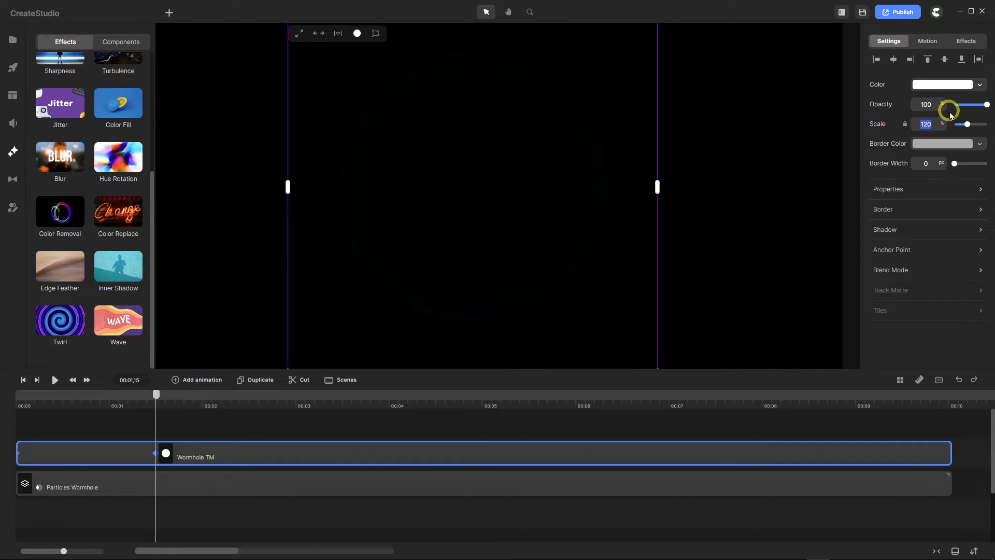
{"action": "type", "text": "0"}
{"action": "key", "text": "Return"}
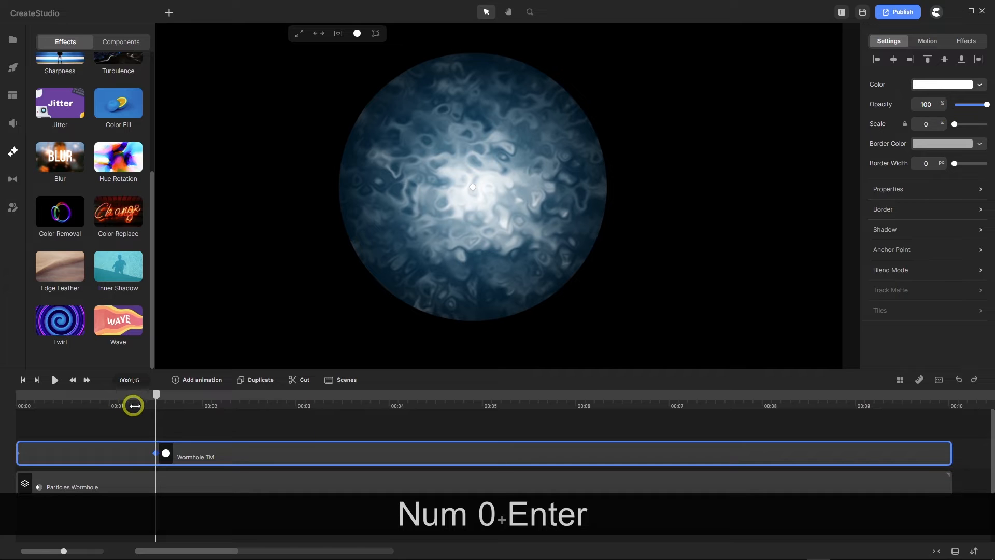
Play the wormhole's opening animation and stop playback shortly after the reveal
{"action": "left_click_drag", "start_coordinate": [155, 394], "coordinate": [78, 406]}
{"action": "left_click", "coordinate": [54, 379]}
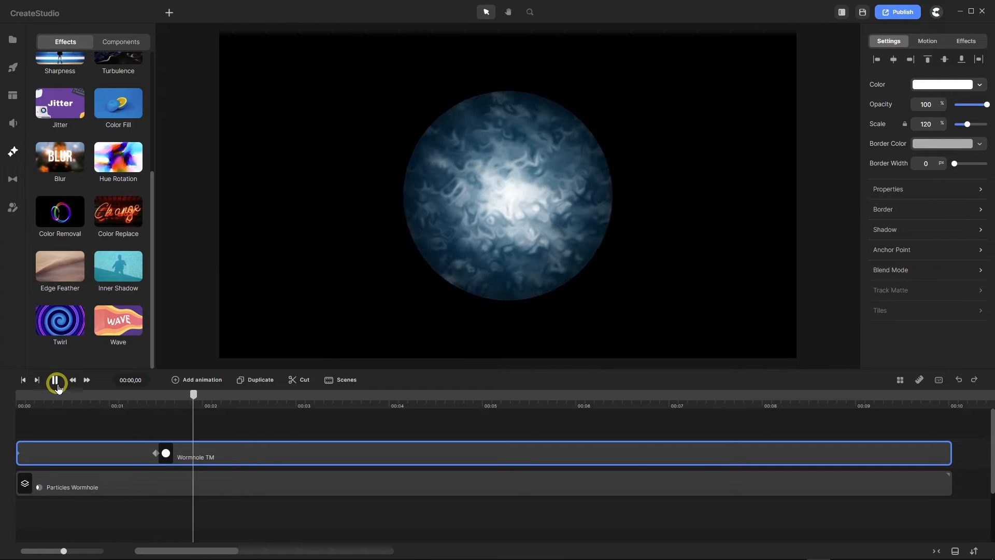
{"action": "left_click", "coordinate": [55, 380]}
{"action": "left_click", "coordinate": [279, 447]}
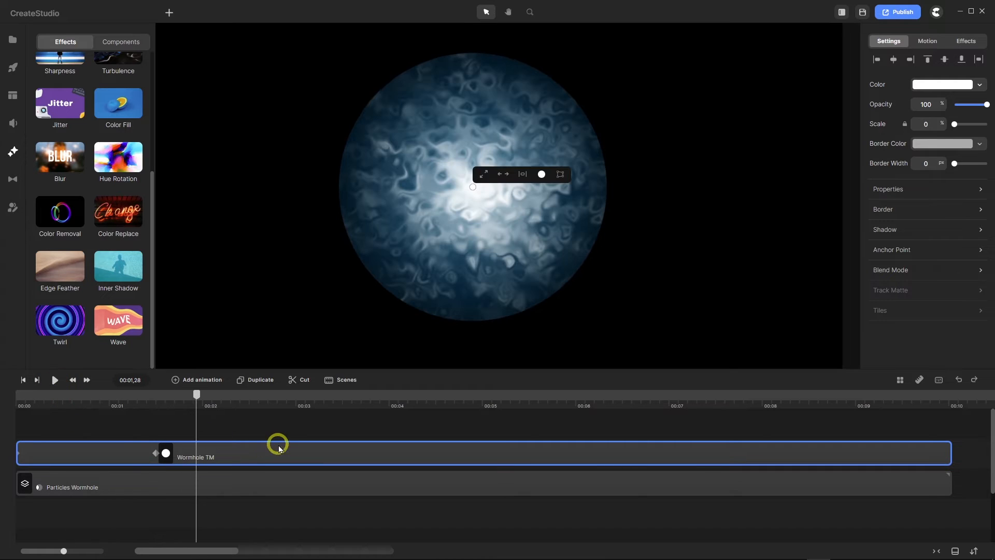
Add a scale animation with Soft easing to Wormhole TM, starting at 00:05,00
{"action": "left_click", "coordinate": [305, 426]}
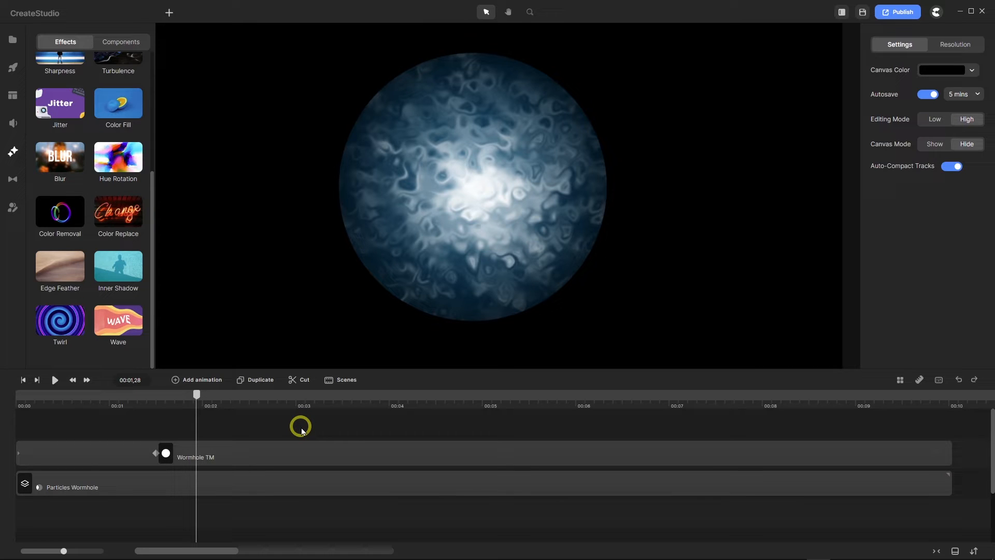
{"action": "left_click_drag", "start_coordinate": [198, 397], "coordinate": [659, 429]}
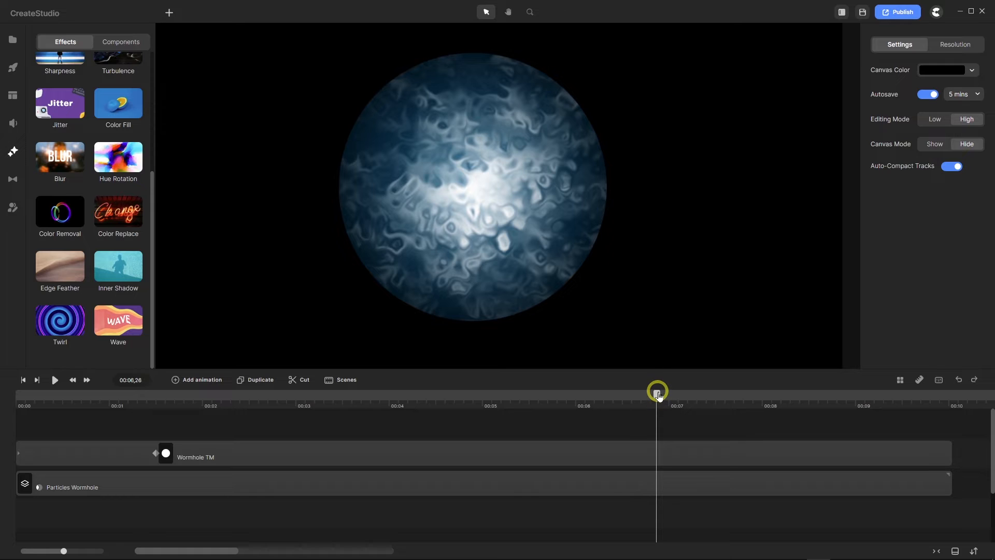
{"action": "left_click_drag", "start_coordinate": [659, 396], "coordinate": [599, 398]}
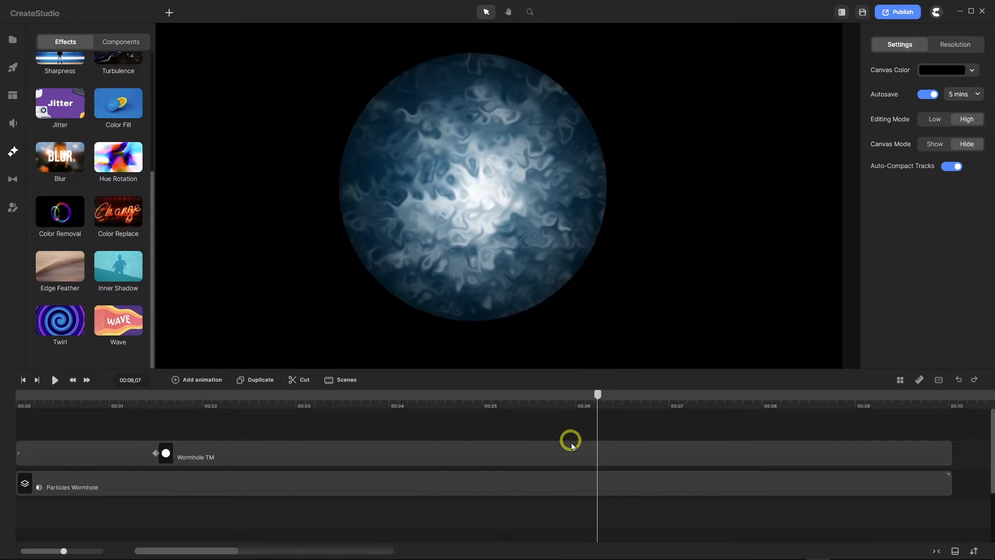
{"action": "left_click", "coordinate": [567, 461]}
{"action": "left_click_drag", "start_coordinate": [594, 396], "coordinate": [484, 428]}
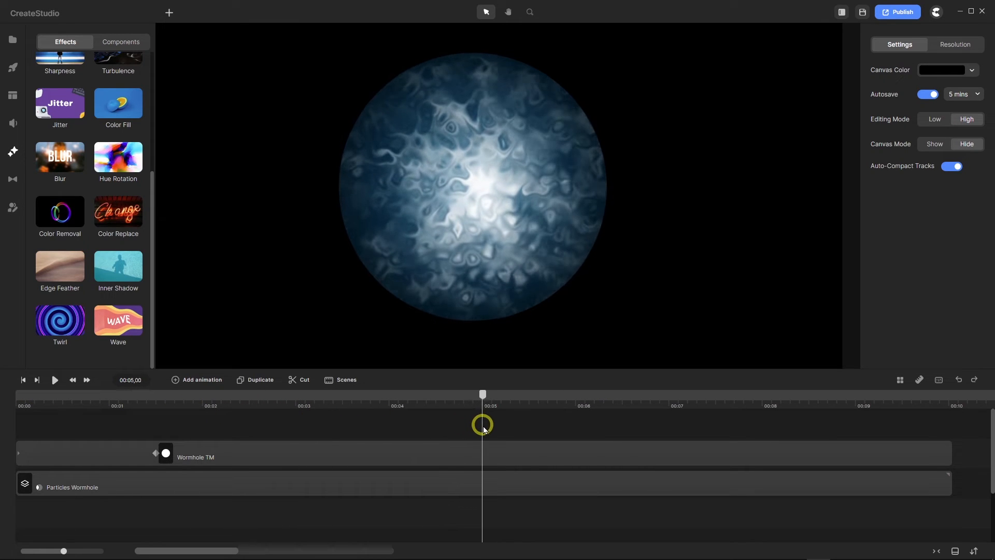
{"action": "left_click", "coordinate": [457, 448]}
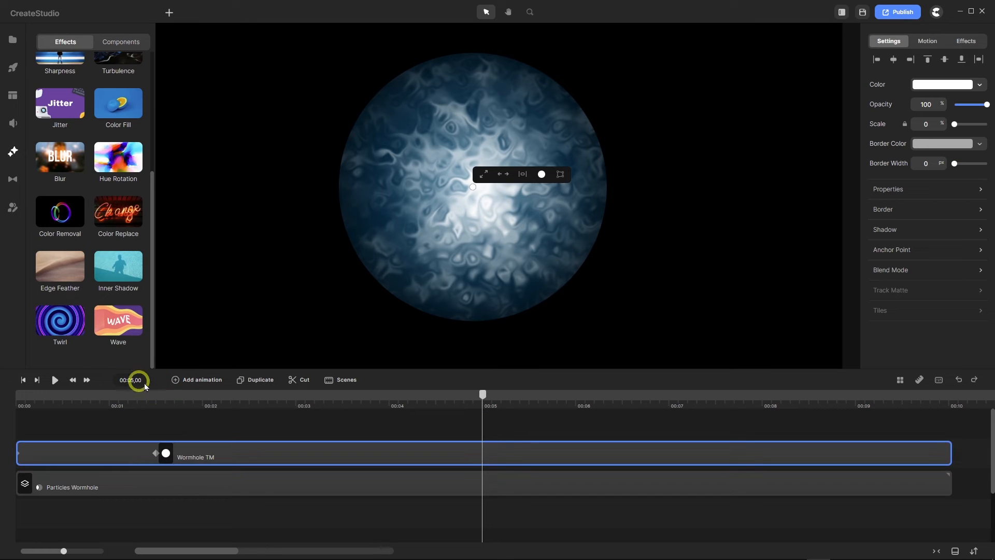
{"action": "left_click", "coordinate": [176, 381]}
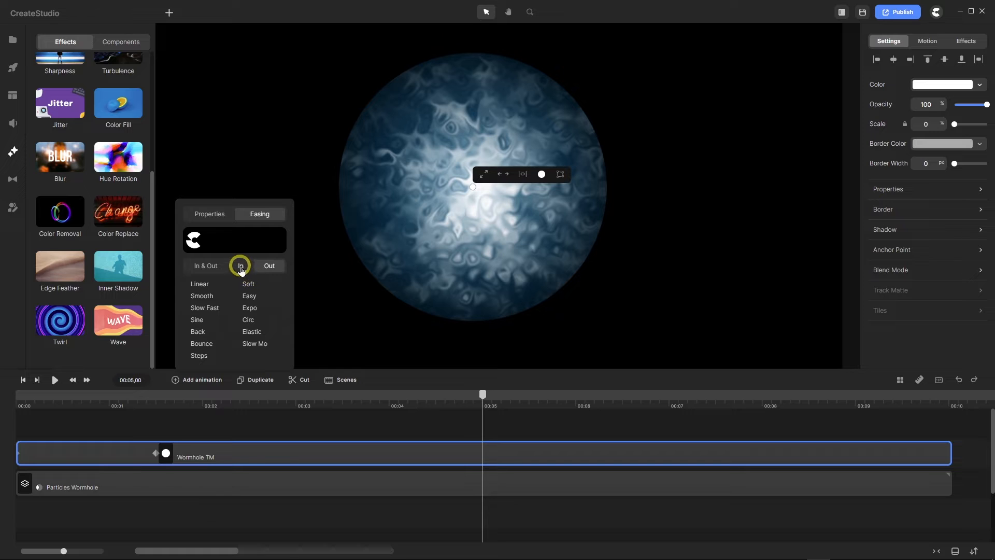
{"action": "left_click", "coordinate": [248, 284]}
{"action": "left_click", "coordinate": [210, 213]}
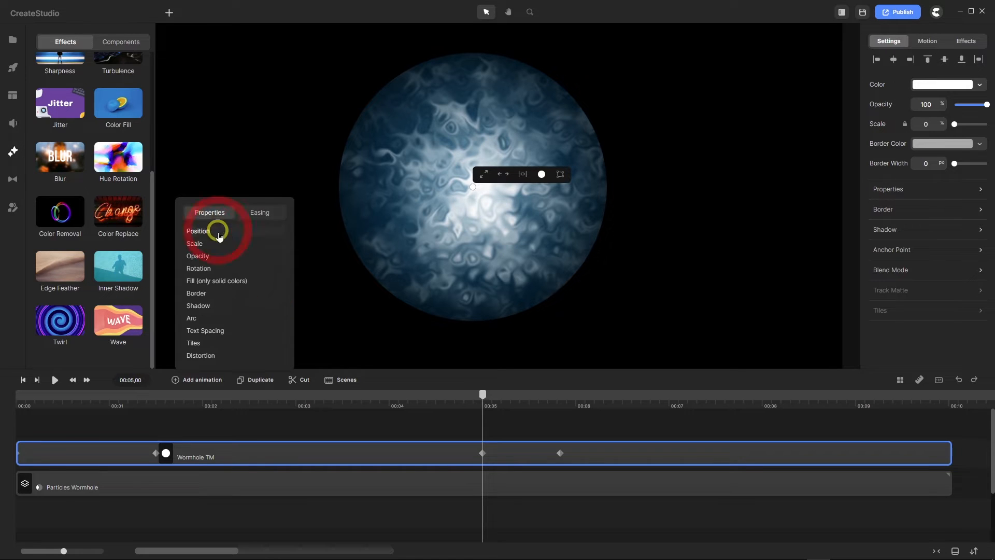
{"action": "left_click", "coordinate": [217, 243]}
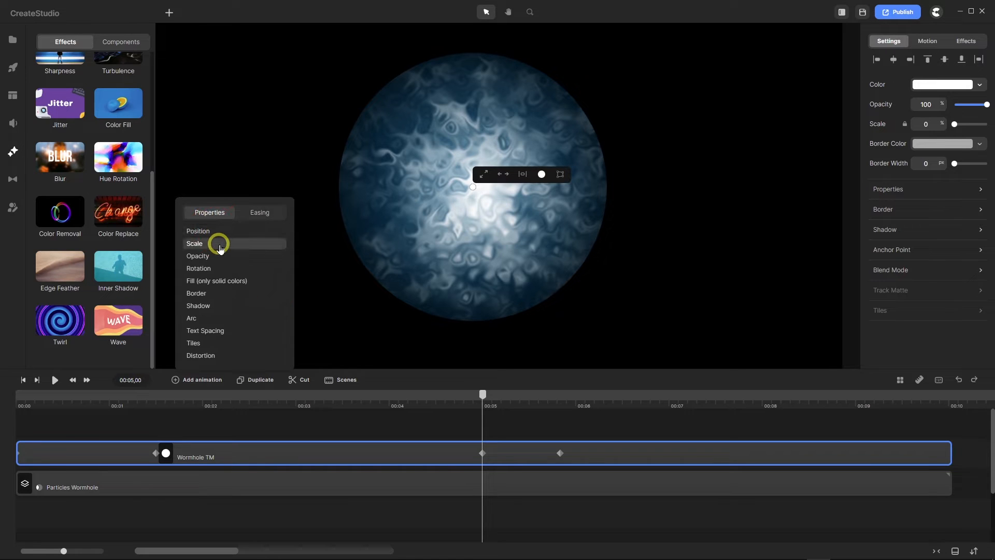
Move the end keyframe of Wormhole TM's second scale animation to 00:06,00
{"action": "left_click", "coordinate": [484, 397]}
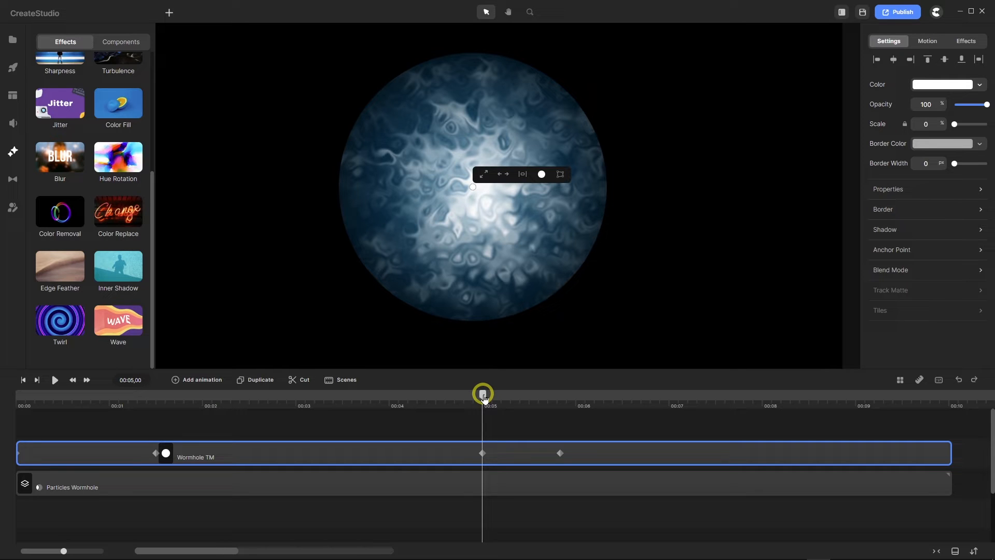
{"action": "left_click_drag", "start_coordinate": [484, 397], "coordinate": [576, 395]}
{"action": "left_click", "coordinate": [579, 449]}
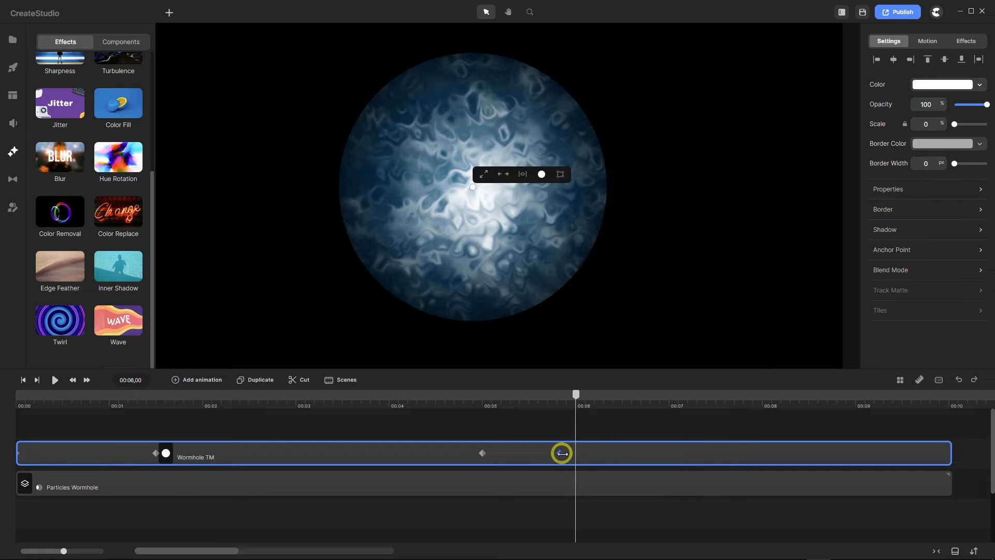
{"action": "left_click_drag", "start_coordinate": [561, 453], "coordinate": [576, 454]}
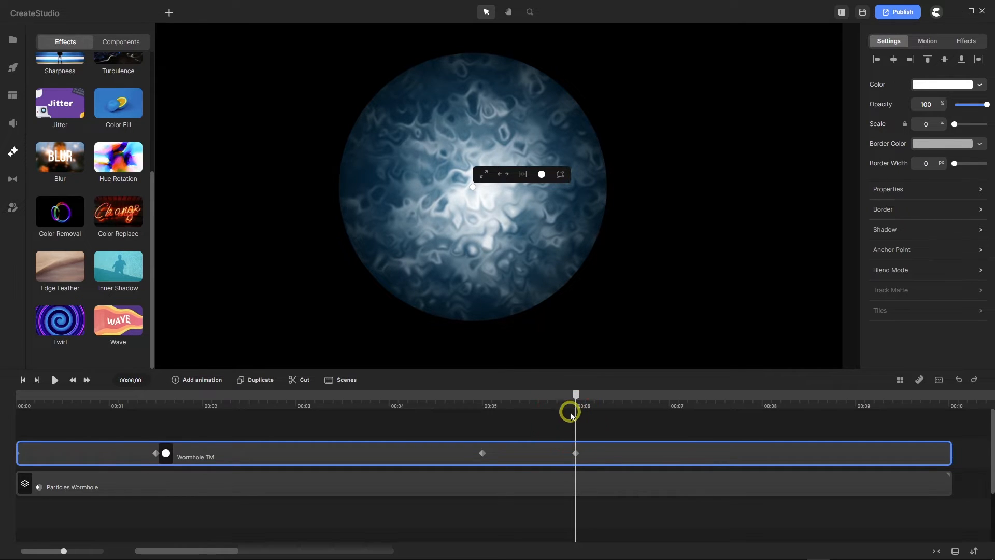
Check Wormhole TM's 00:05,00 keyframe and set the scale to 120% at its 00:06,00 keyframe
{"action": "left_click_drag", "start_coordinate": [577, 396], "coordinate": [482, 404]}
{"action": "left_click", "coordinate": [483, 451]}
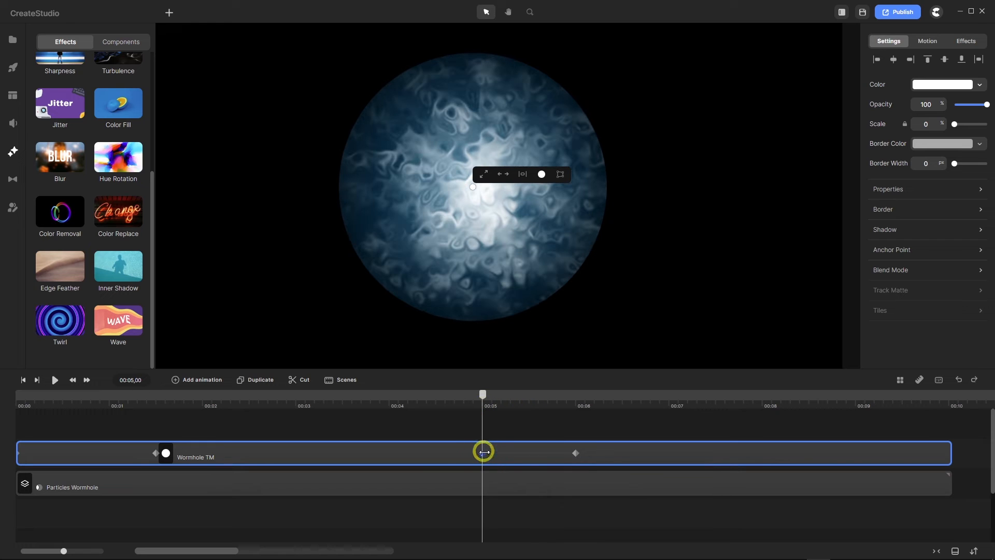
{"action": "left_click", "coordinate": [491, 395]}
{"action": "left_click_drag", "start_coordinate": [481, 396], "coordinate": [573, 411]}
{"action": "left_click", "coordinate": [581, 457]}
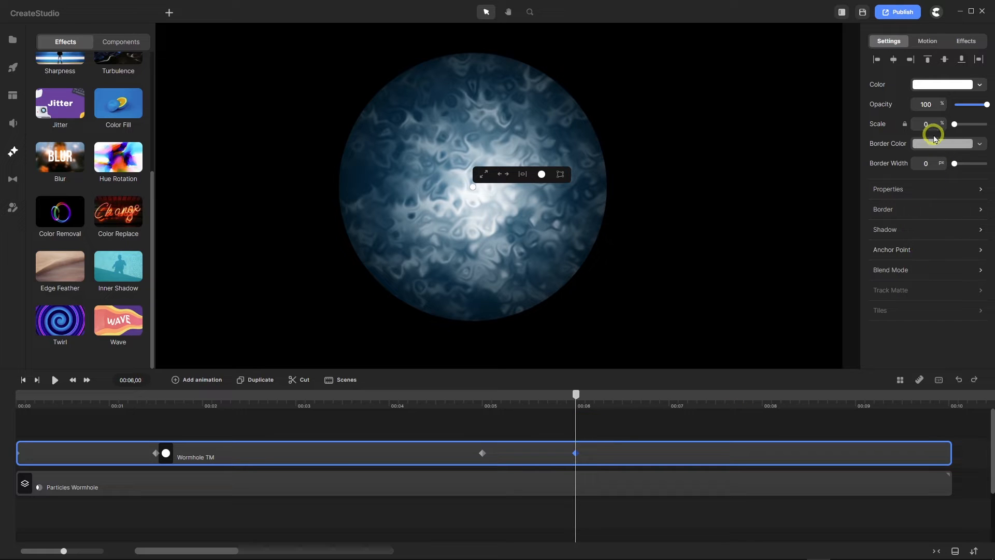
{"action": "left_click", "coordinate": [944, 119]}
{"action": "type", "text": "120"}
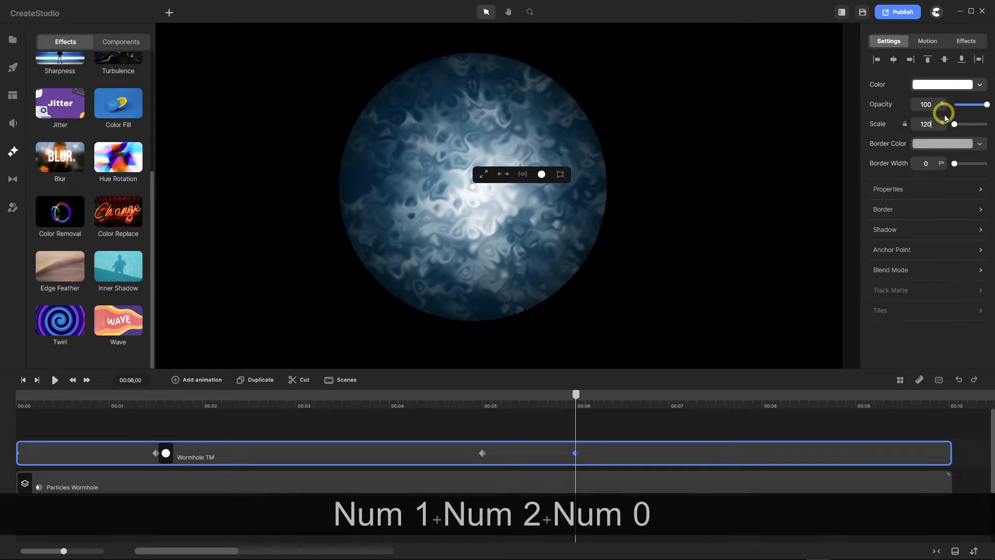
{"action": "key", "text": "Return"}
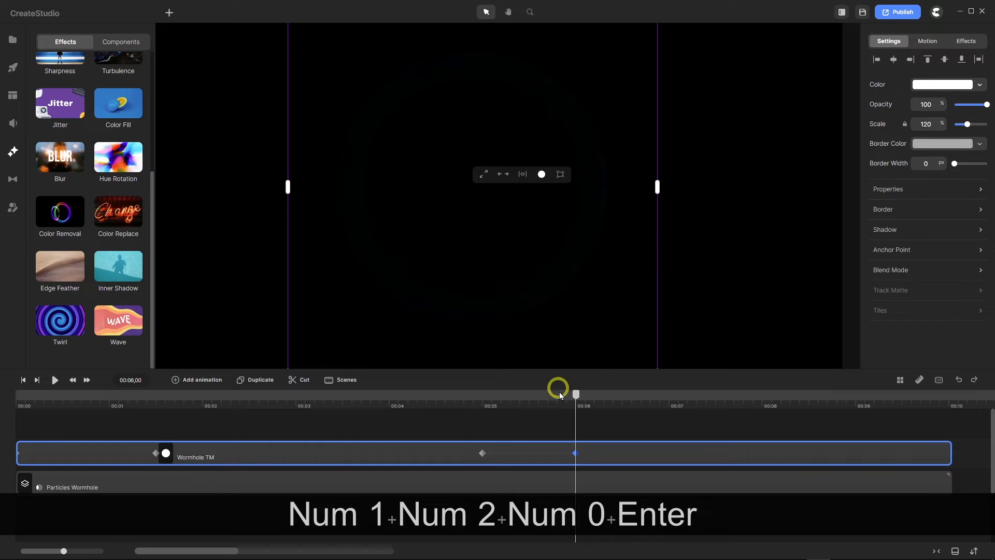
Play the wormhole animation from the start and stop playback after the sphere closes
{"action": "left_click_drag", "start_coordinate": [578, 398], "coordinate": [4, 393]}
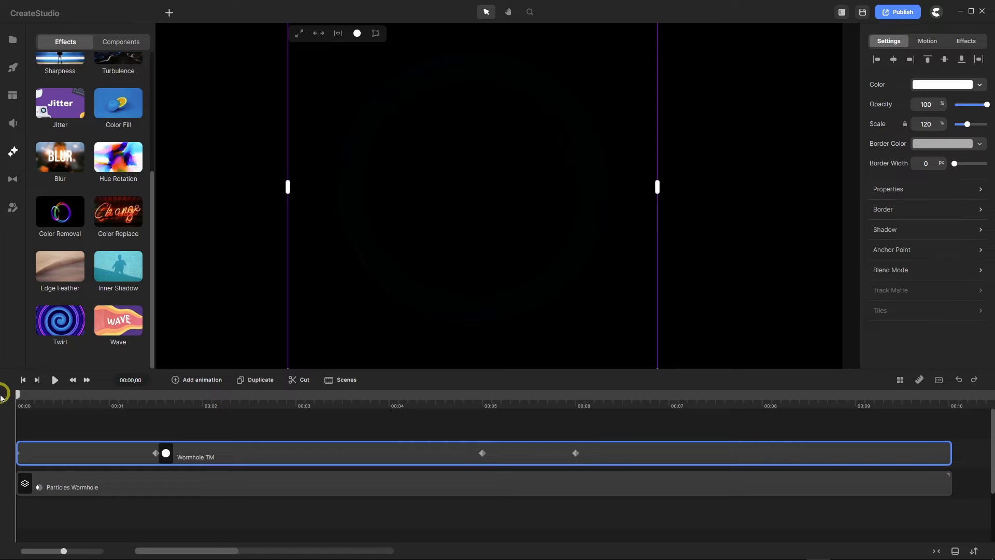
{"action": "left_click", "coordinate": [56, 381]}
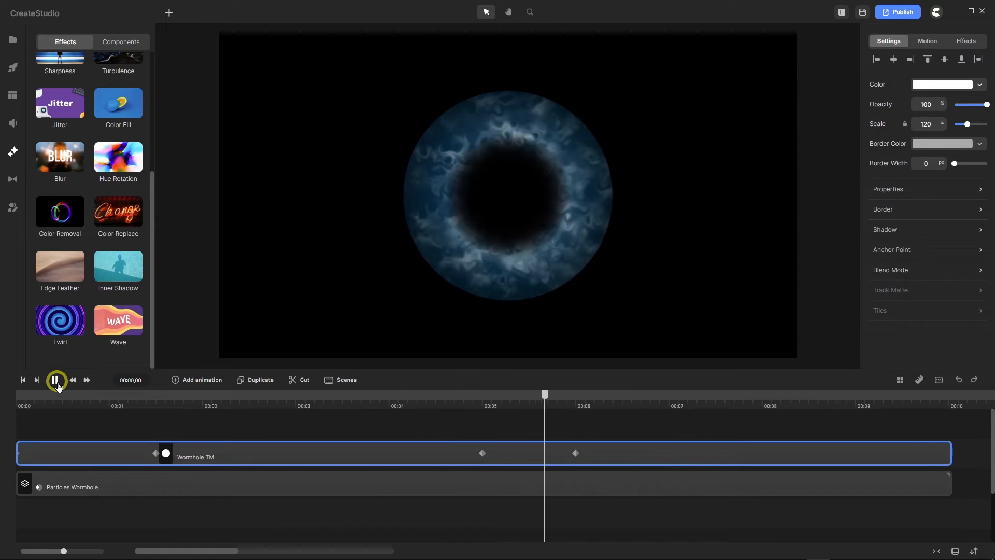
{"action": "left_click", "coordinate": [56, 381]}
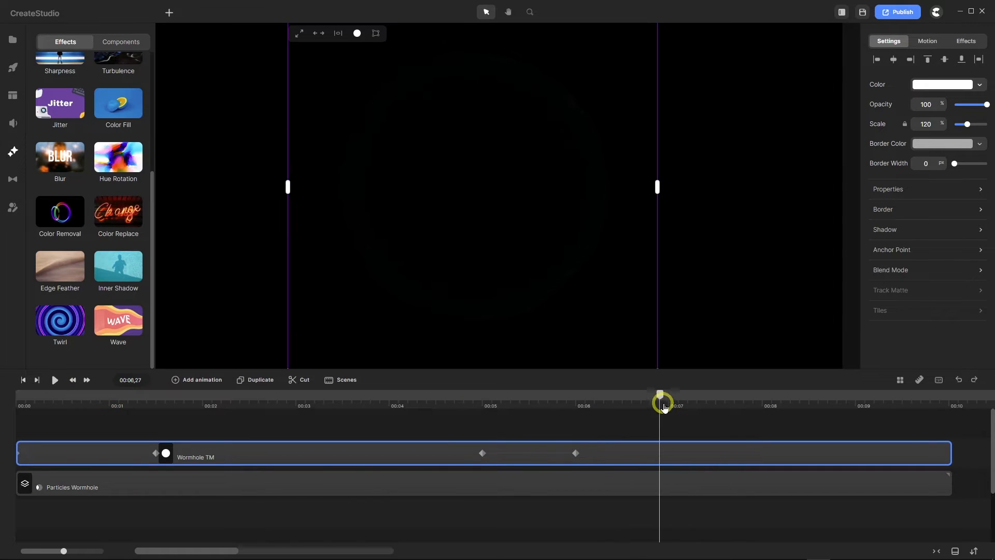
Add Opacity to the animated properties of Wormhole TM's second animation, between 00:05,00 and 00:06,00
{"action": "left_click_drag", "start_coordinate": [661, 396], "coordinate": [519, 405]}
{"action": "left_click", "coordinate": [516, 460]}
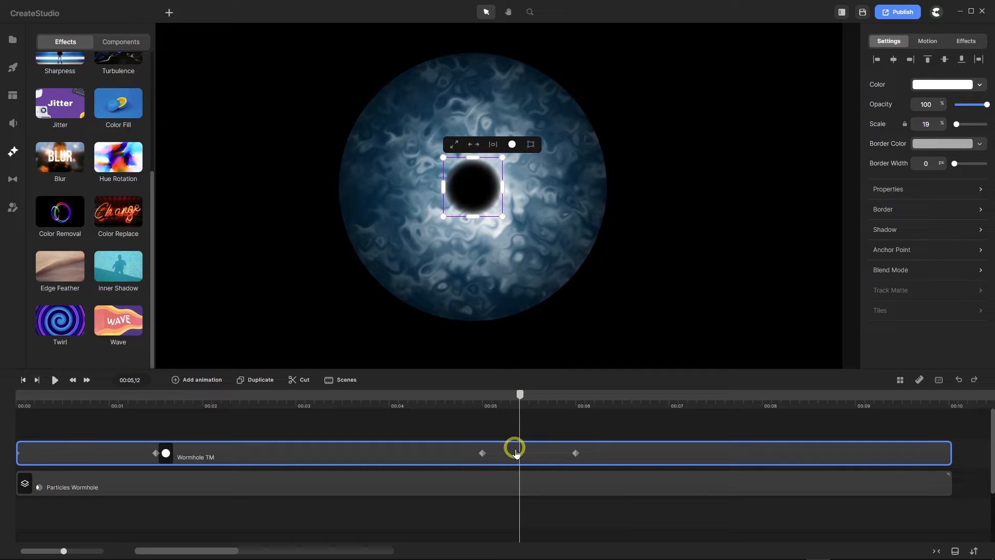
{"action": "left_click", "coordinate": [515, 458]}
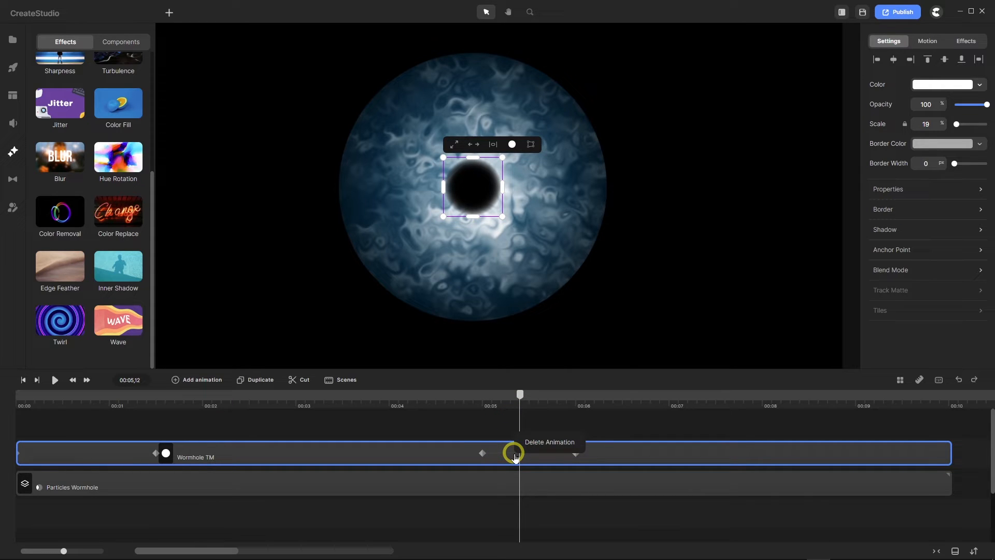
{"action": "left_click", "coordinate": [511, 454]}
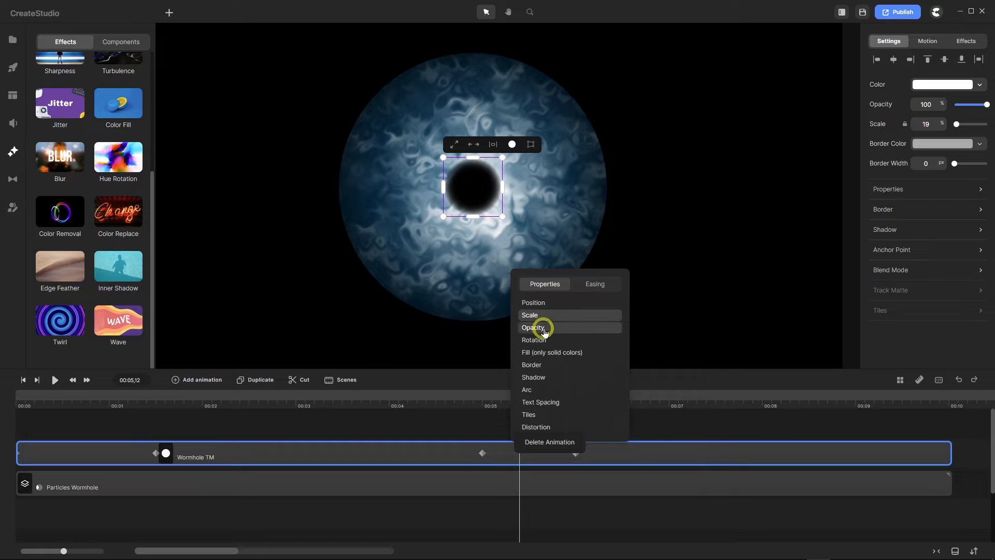
{"action": "left_click", "coordinate": [493, 407]}
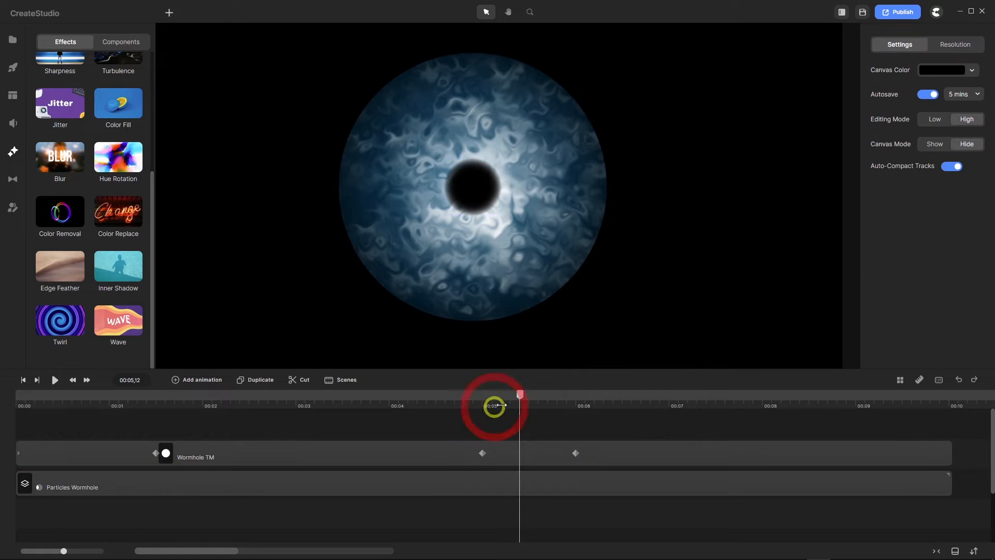
{"action": "left_click", "coordinate": [450, 409]}
{"action": "left_click_drag", "start_coordinate": [450, 409], "coordinate": [520, 402]}
{"action": "left_click", "coordinate": [513, 457]}
{"action": "right_click", "coordinate": [513, 457]}
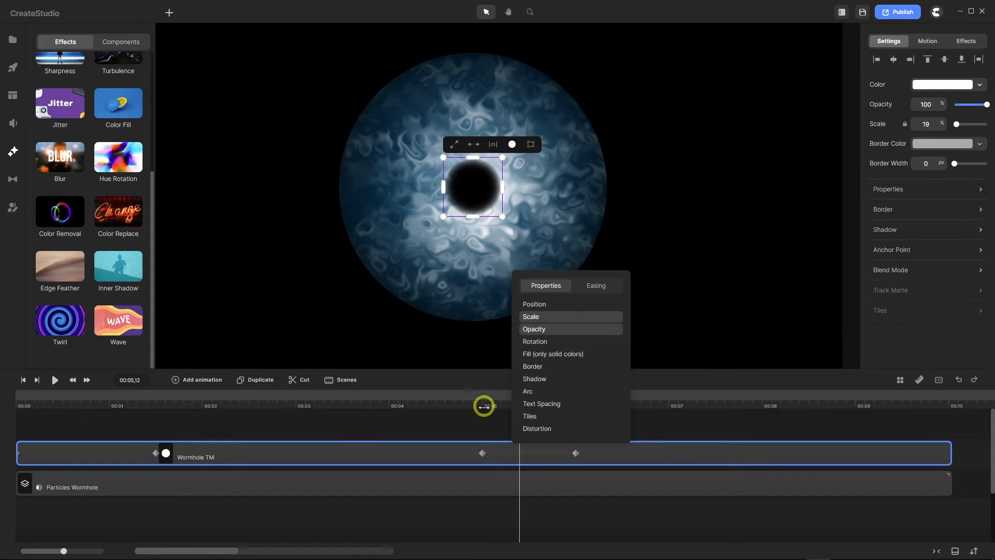
{"action": "left_click", "coordinate": [476, 428]}
Try 0% opacity at Wormhole TM's 00:06,00 keyframe and restore it to 100%
{"action": "left_click", "coordinate": [525, 393]}
{"action": "left_click_drag", "start_coordinate": [519, 397], "coordinate": [481, 399]}
{"action": "left_click", "coordinate": [483, 455]}
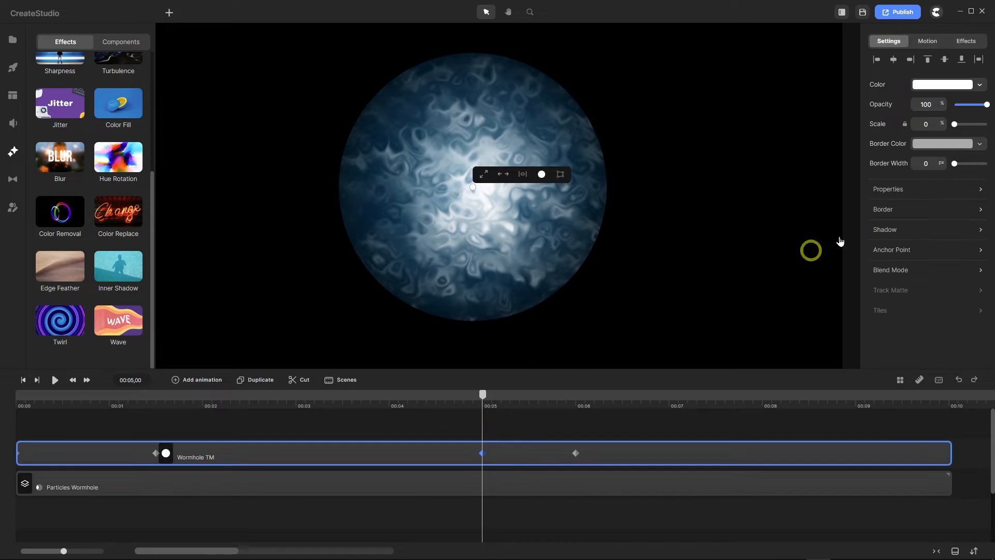
{"action": "left_click_drag", "start_coordinate": [483, 402], "coordinate": [573, 402]}
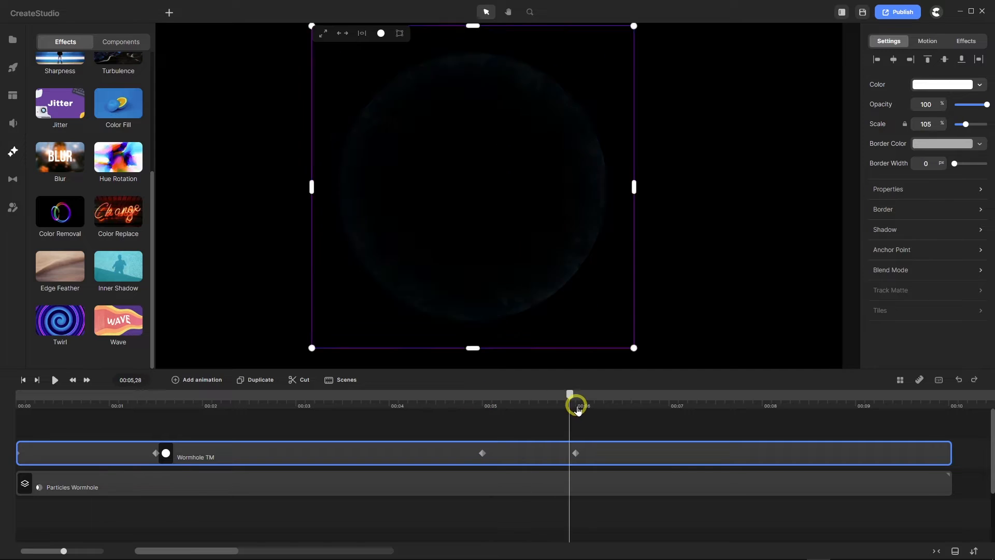
{"action": "left_click", "coordinate": [573, 450]}
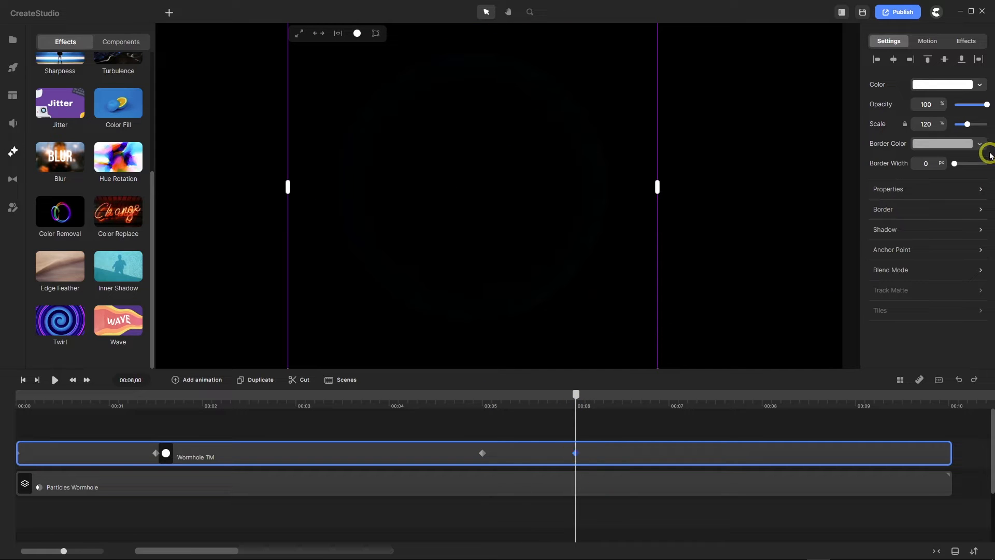
{"action": "left_click_drag", "start_coordinate": [987, 104], "coordinate": [877, 116]}
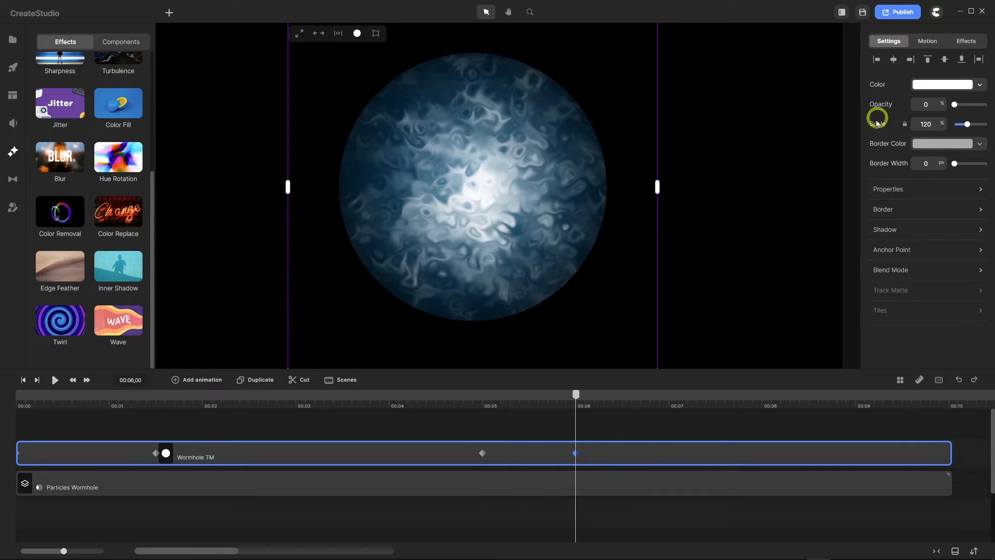
{"action": "mouse_move", "coordinate": [575, 397]}
{"action": "left_mouse_down"}
{"action": "mouse_move", "coordinate": [456, 411]}
{"action": "mouse_move", "coordinate": [575, 409]}
{"action": "left_mouse_up"}
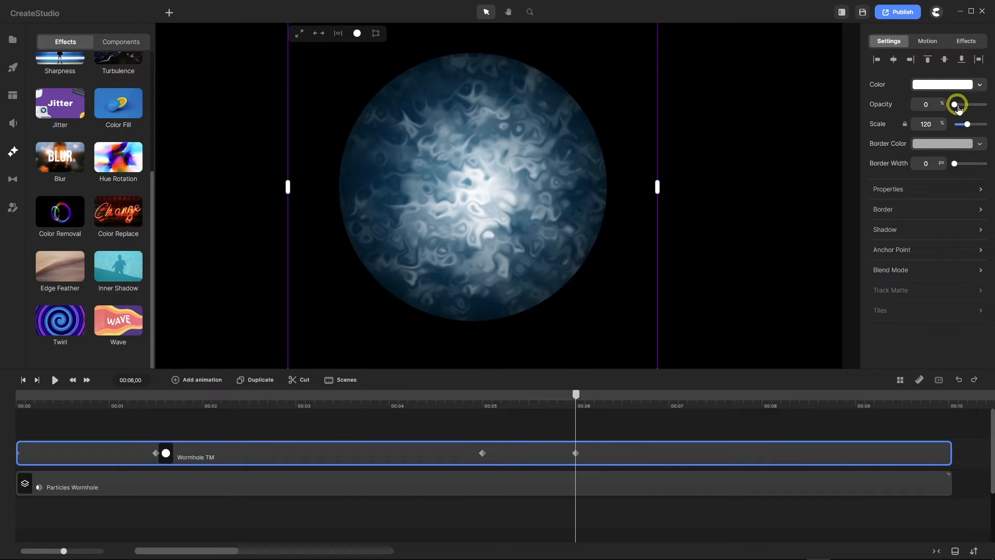
{"action": "left_click_drag", "start_coordinate": [954, 104], "coordinate": [987, 104]}
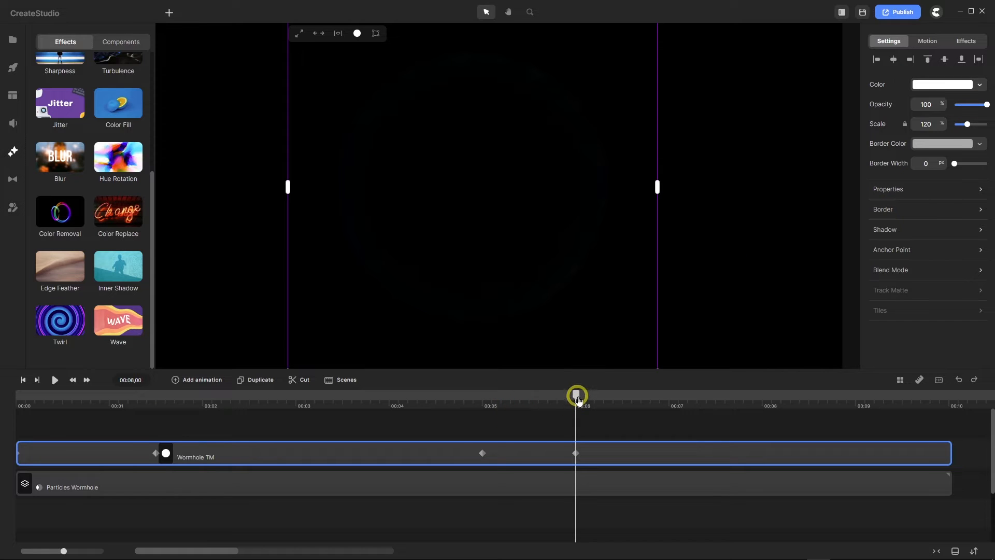
Add a circle shape over the wormhole, starting at 00:02,09
{"action": "left_click_drag", "start_coordinate": [576, 395], "coordinate": [218, 404]}
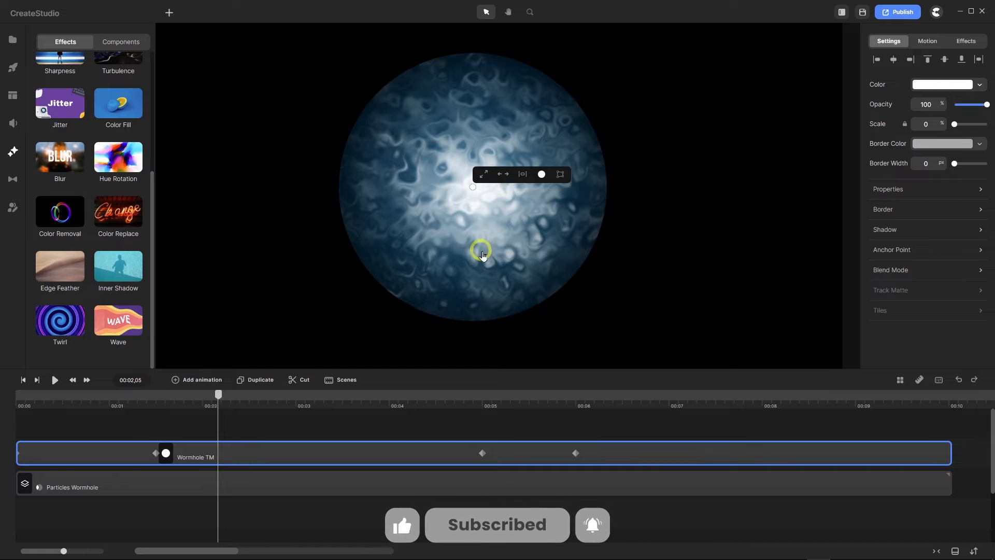
{"action": "scroll", "coordinate": [482, 253], "scroll_direction": "down", "scroll_amount": 3}
{"action": "scroll", "coordinate": [457, 275], "scroll_direction": "up", "scroll_amount": 3}
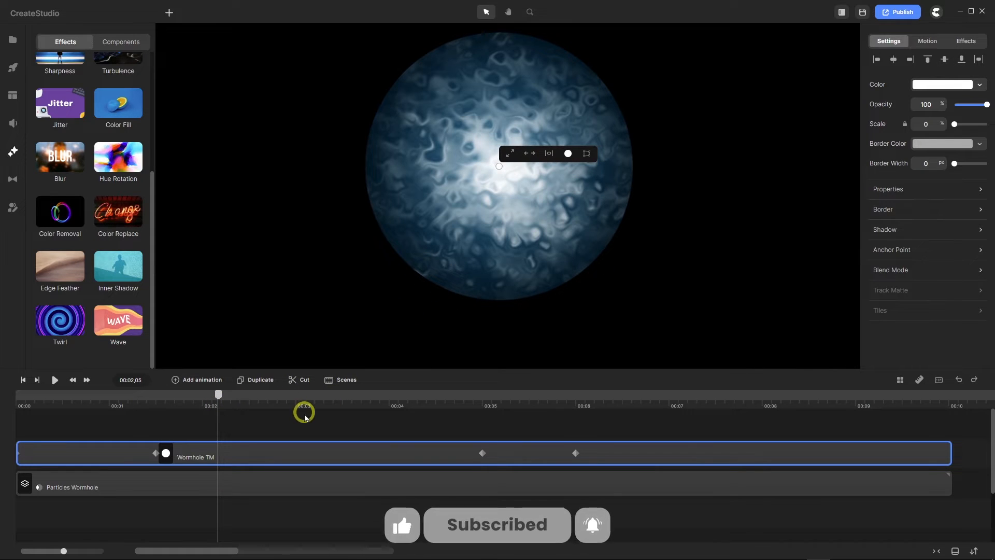
{"action": "left_click", "coordinate": [305, 415]}
{"action": "mouse_move", "coordinate": [217, 396]}
{"action": "left_mouse_down"}
{"action": "mouse_move", "coordinate": [85, 394]}
{"action": "mouse_move", "coordinate": [2, 409]}
{"action": "mouse_move", "coordinate": [38, 390]}
{"action": "mouse_move", "coordinate": [231, 407]}
{"action": "left_mouse_up"}
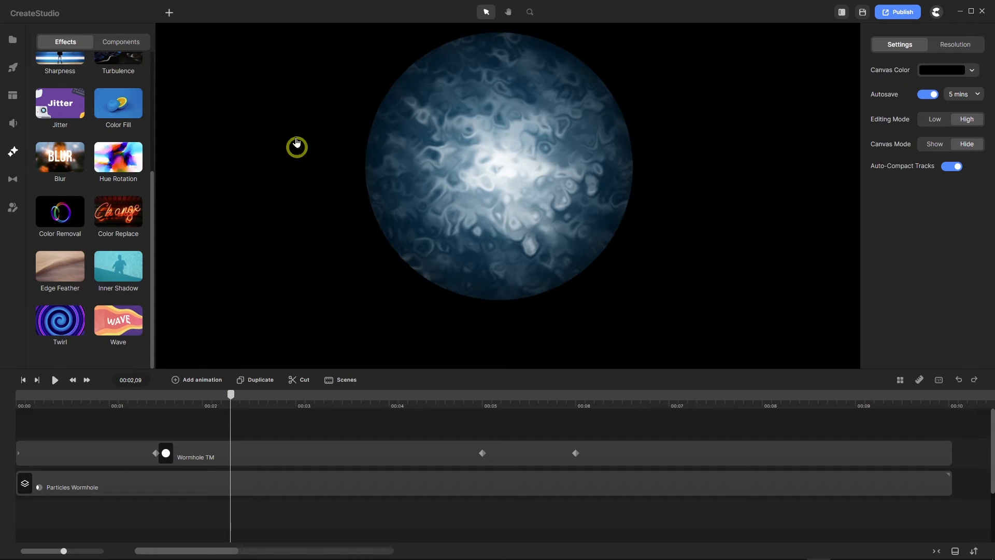
{"action": "left_click", "coordinate": [171, 14]}
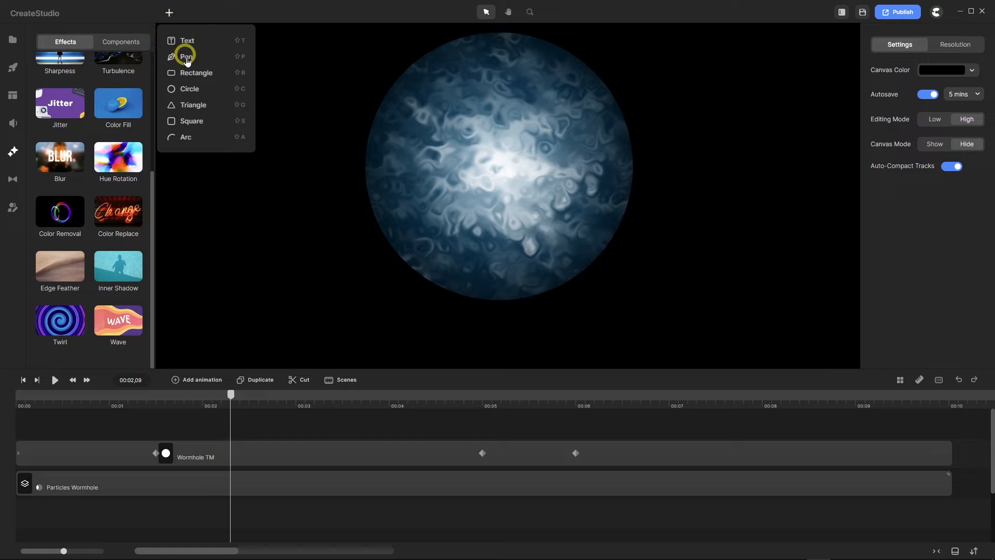
{"action": "left_click", "coordinate": [201, 90]}
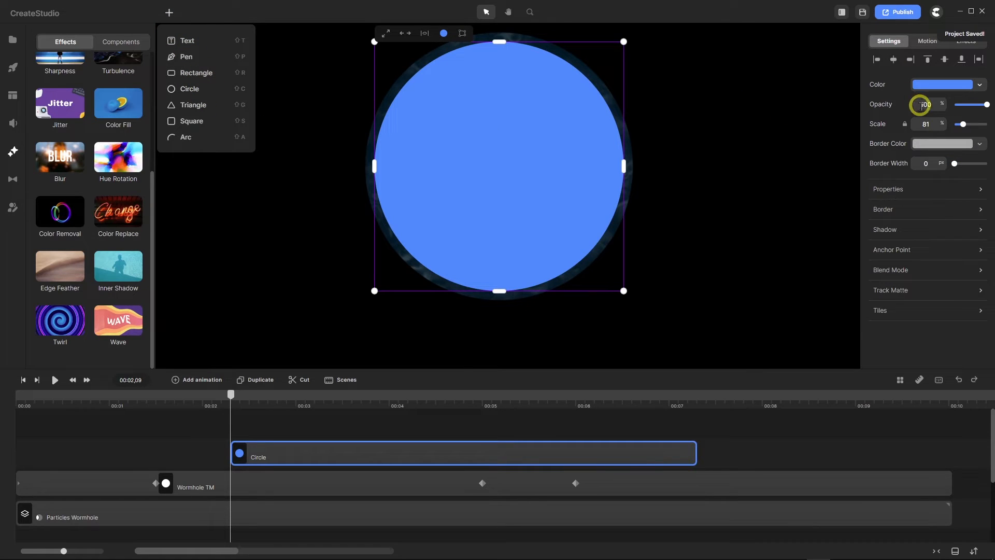
Set the new circle's scale to 87% and its border width to 60 px
{"action": "left_click_drag", "start_coordinate": [932, 123], "coordinate": [913, 127]}
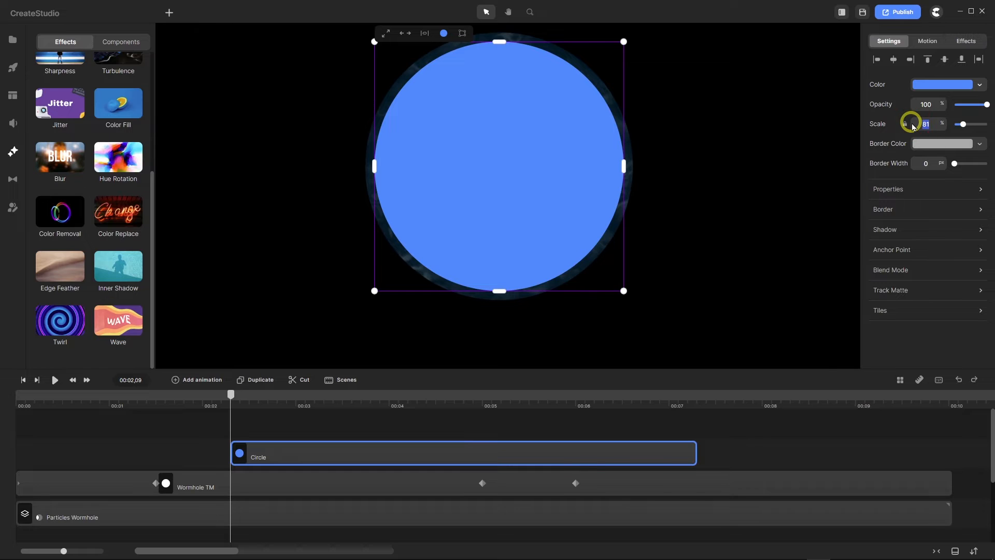
{"action": "type", "text": "87"}
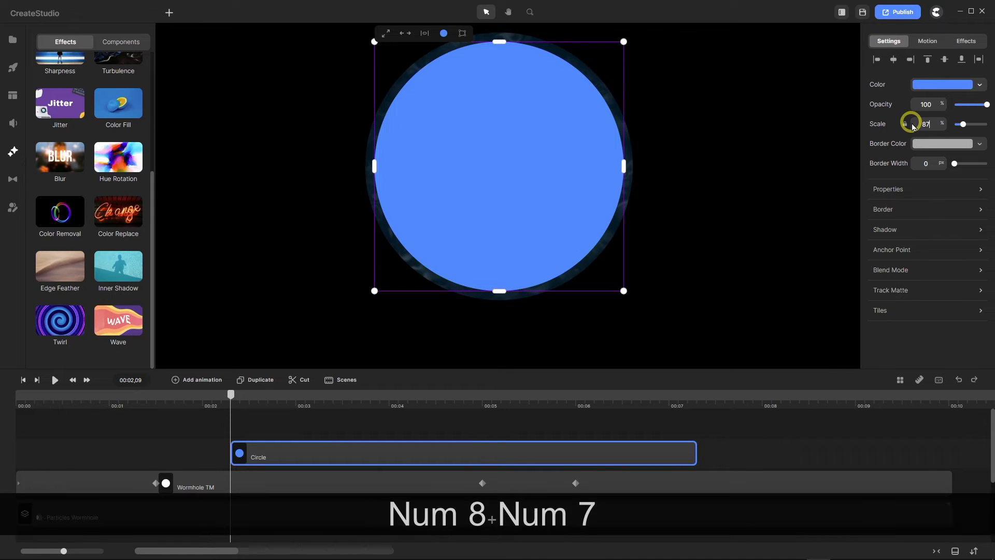
{"action": "key", "text": "Return"}
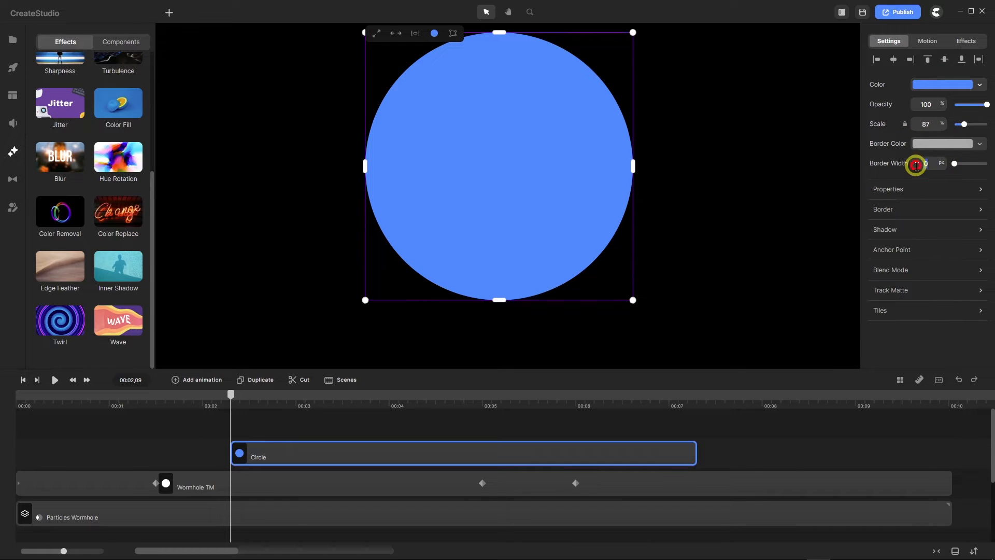
{"action": "type", "text": "60"}
{"action": "key", "text": "Return"}
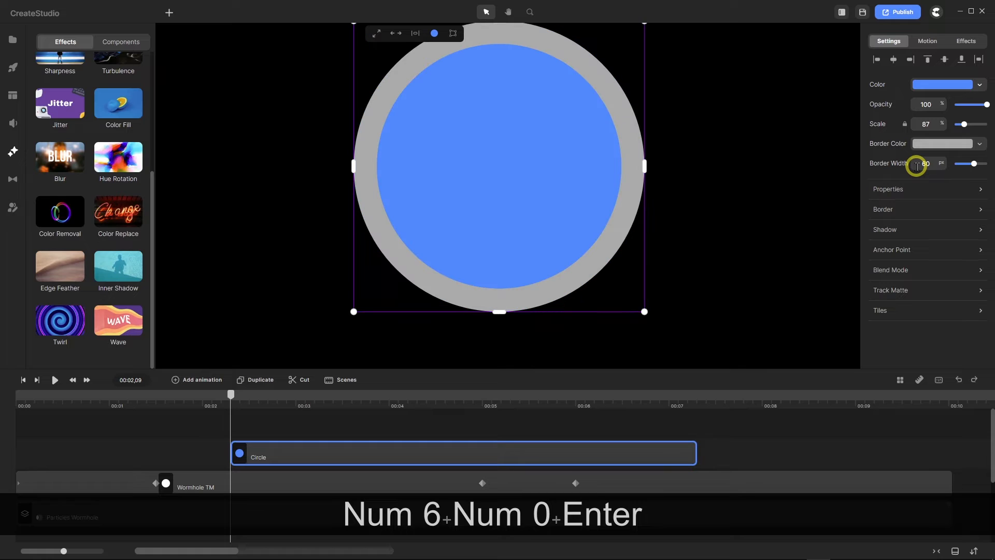
Make the circle's fill fully transparent and set its border color to dark grey 3f3f3f
{"action": "left_click", "coordinate": [940, 88]}
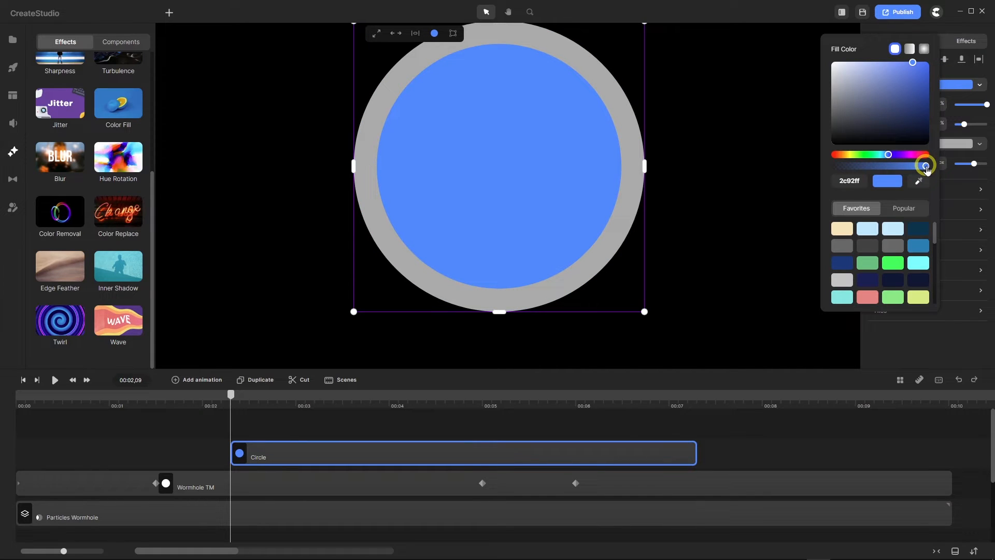
{"action": "left_click_drag", "start_coordinate": [926, 167], "coordinate": [813, 169]}
{"action": "left_click", "coordinate": [403, 445]}
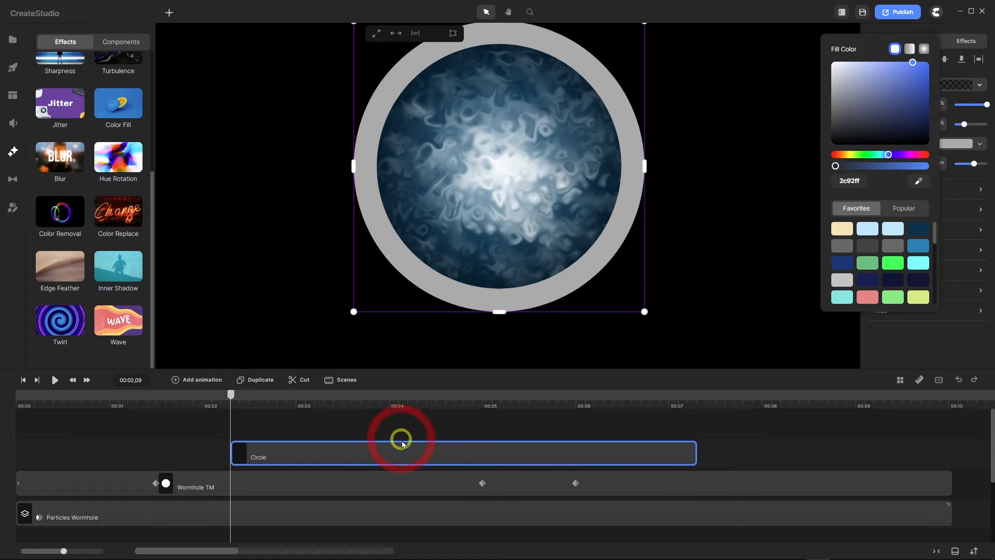
{"action": "left_click", "coordinate": [911, 358]}
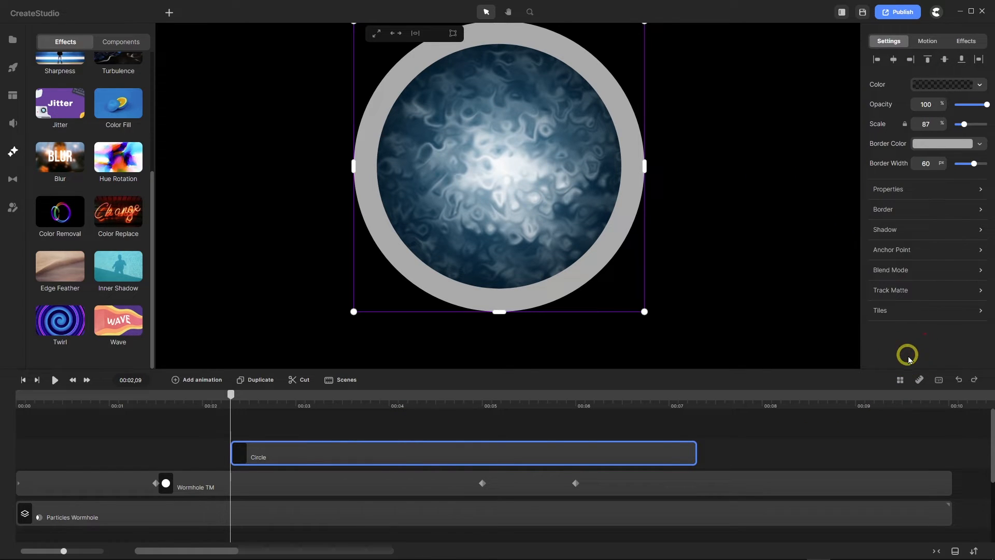
{"action": "left_click", "coordinate": [930, 143]}
{"action": "left_click_drag", "start_coordinate": [825, 149], "coordinate": [822, 184]}
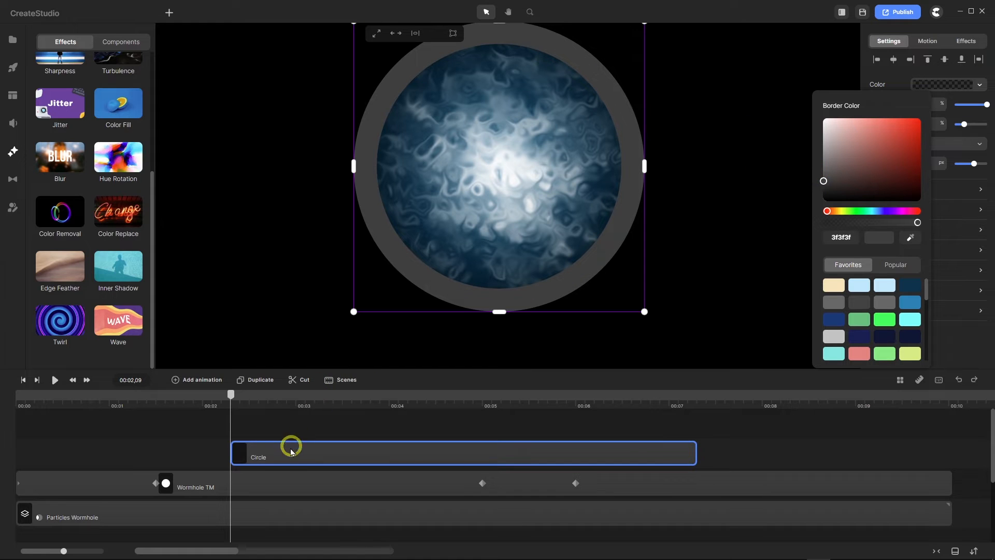
Extend the Circle layer at both ends to run from 00:00 to 00:10, matching the other layers
{"action": "left_click_drag", "start_coordinate": [228, 455], "coordinate": [7, 453]}
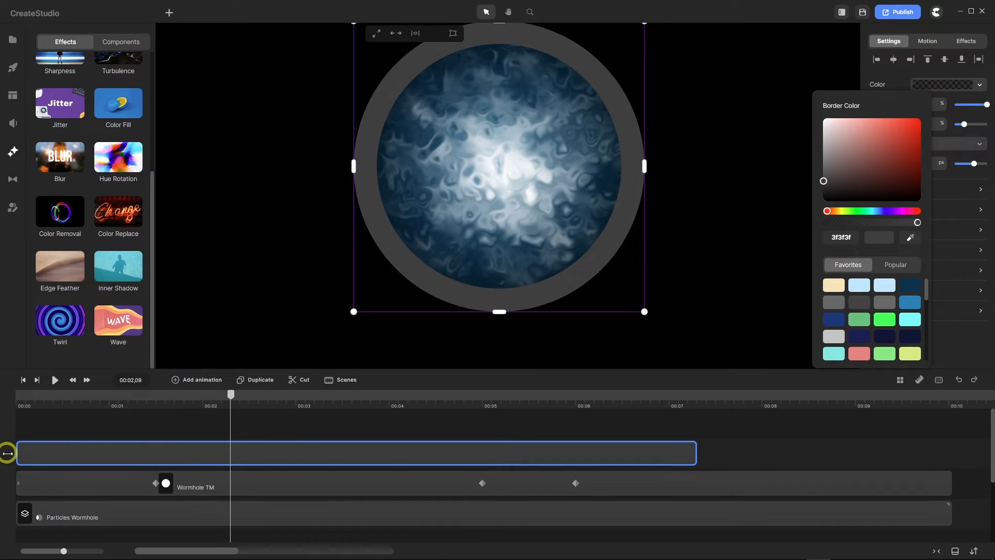
{"action": "left_click", "coordinate": [382, 464]}
{"action": "left_click_drag", "start_coordinate": [692, 452], "coordinate": [944, 456]}
{"action": "left_click", "coordinate": [837, 415]}
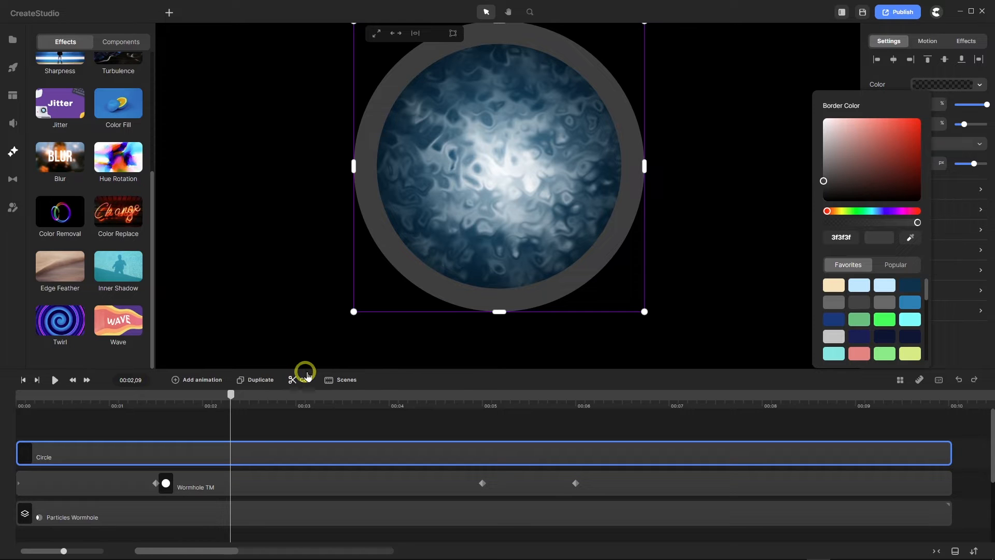
Enlarge the ring from its center around the wormhole sphere, setting its scale to 94%
{"action": "key", "text": "alt"}
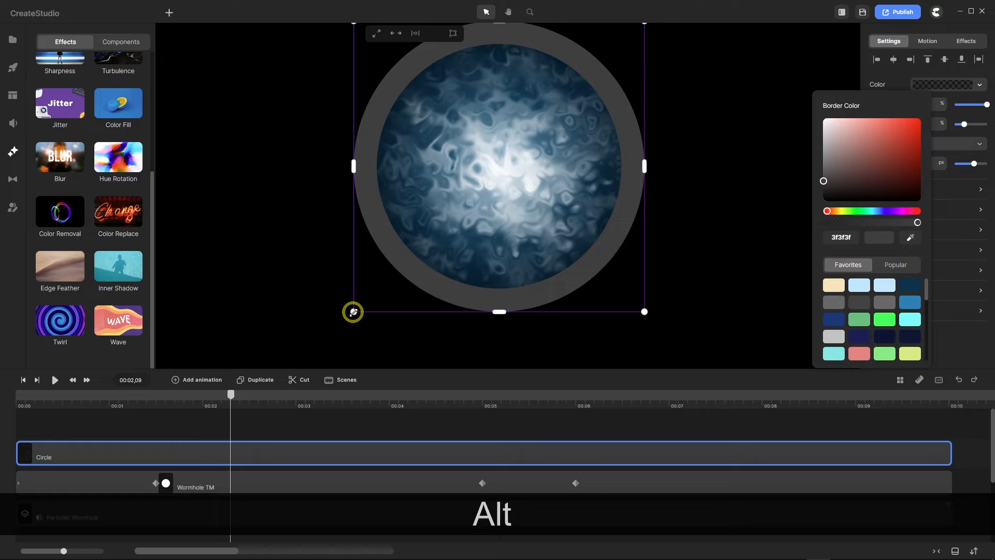
{"action": "mouse_move", "coordinate": [353, 312]}
{"action": "left_mouse_down"}
{"action": "mouse_move", "coordinate": [336, 334]}
{"action": "mouse_move", "coordinate": [347, 322]}
{"action": "left_mouse_up"}
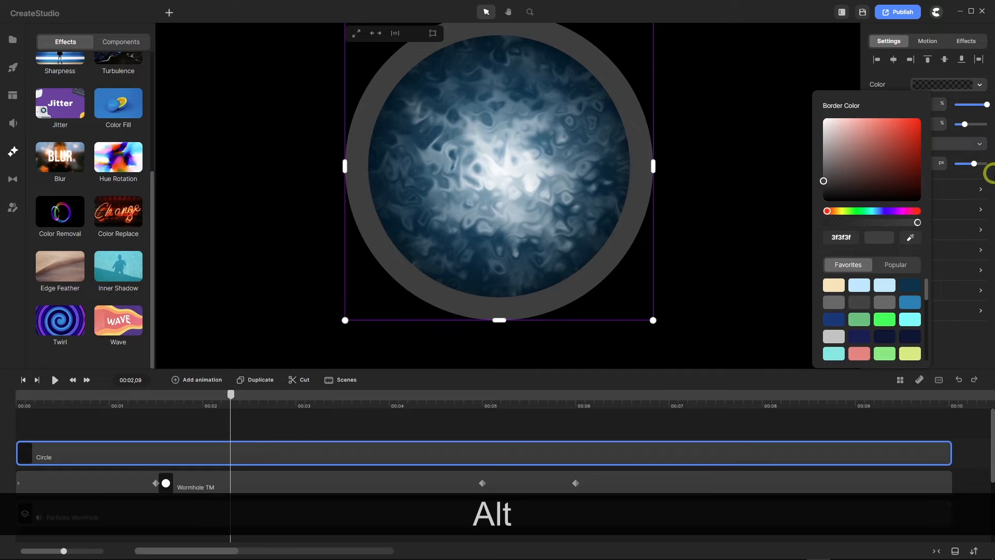
{"action": "left_click", "coordinate": [962, 173]}
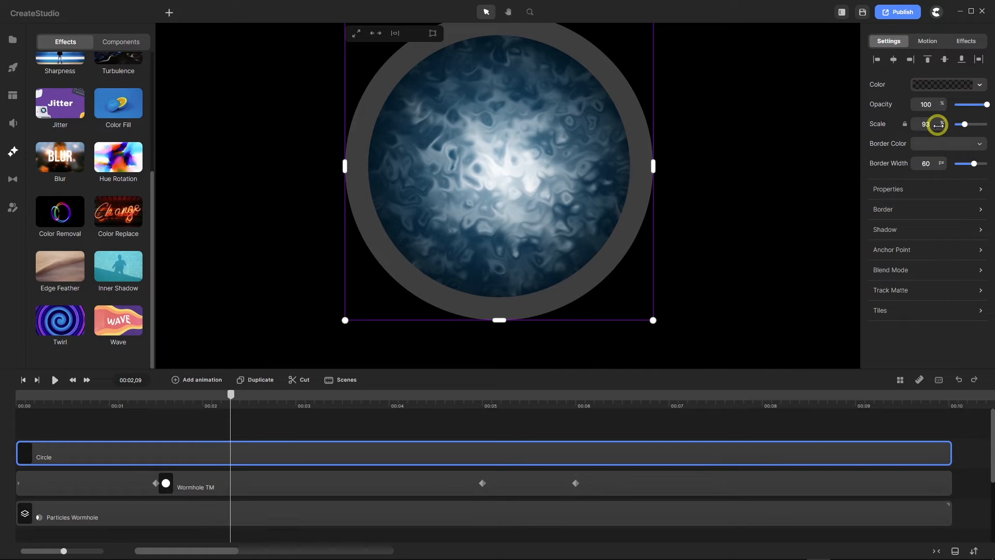
{"action": "left_click", "coordinate": [906, 124]}
{"action": "type", "text": "93"}
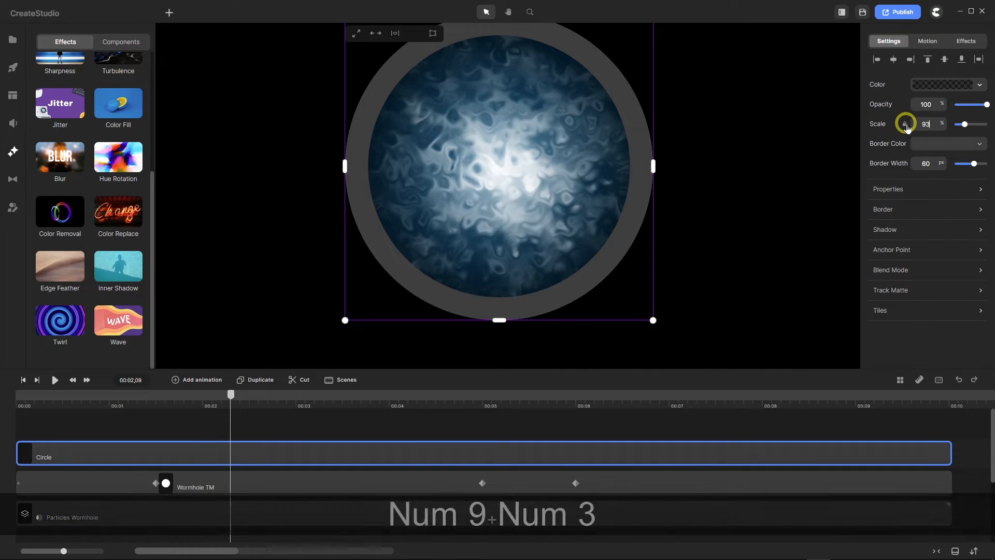
{"action": "key", "text": "Return"}
{"action": "left_click", "coordinate": [917, 125]}
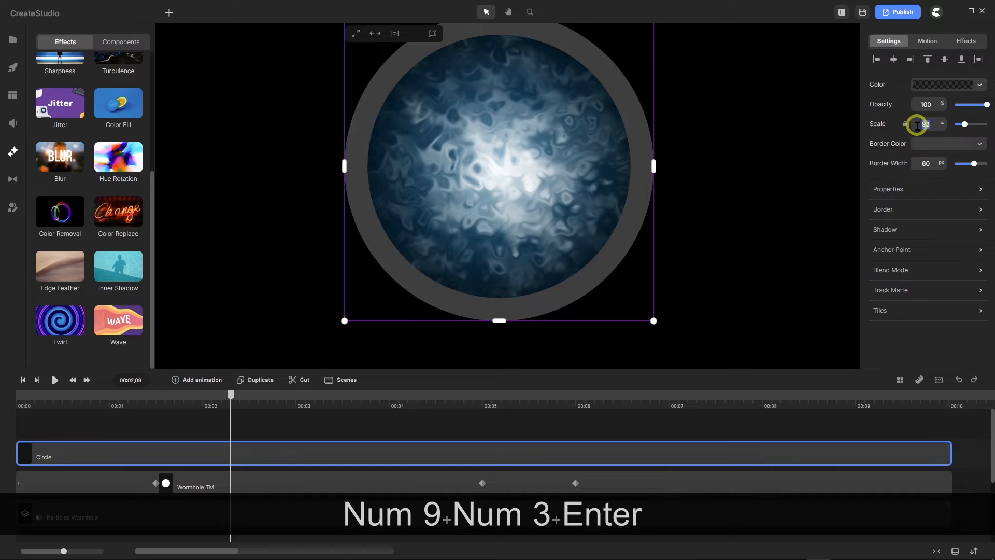
{"action": "type", "text": "94"}
{"action": "key", "text": "Return"}
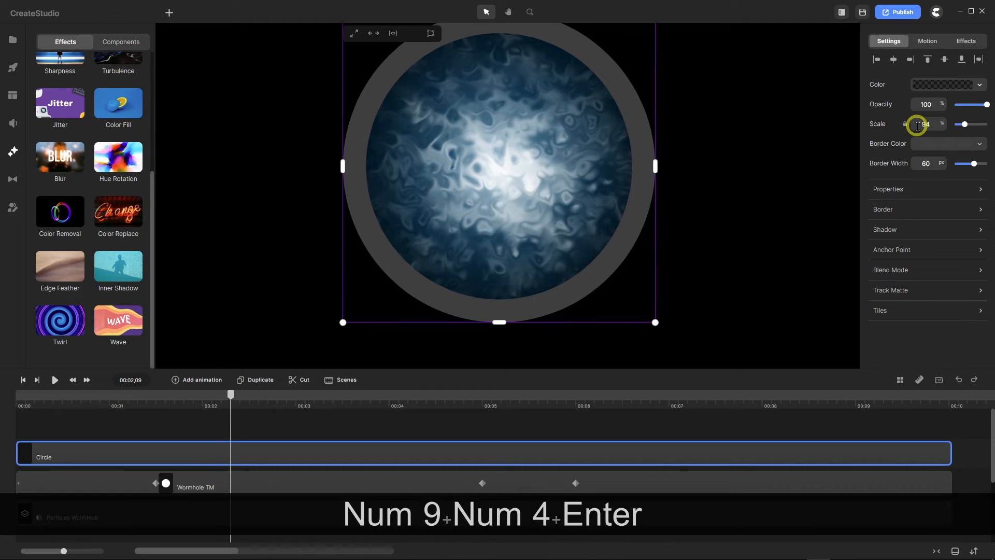
Try a 95% scale on the ring against the wormhole's edge and restore it to 94%
{"action": "scroll", "coordinate": [558, 300], "scroll_direction": "up", "scroll_amount": 5}
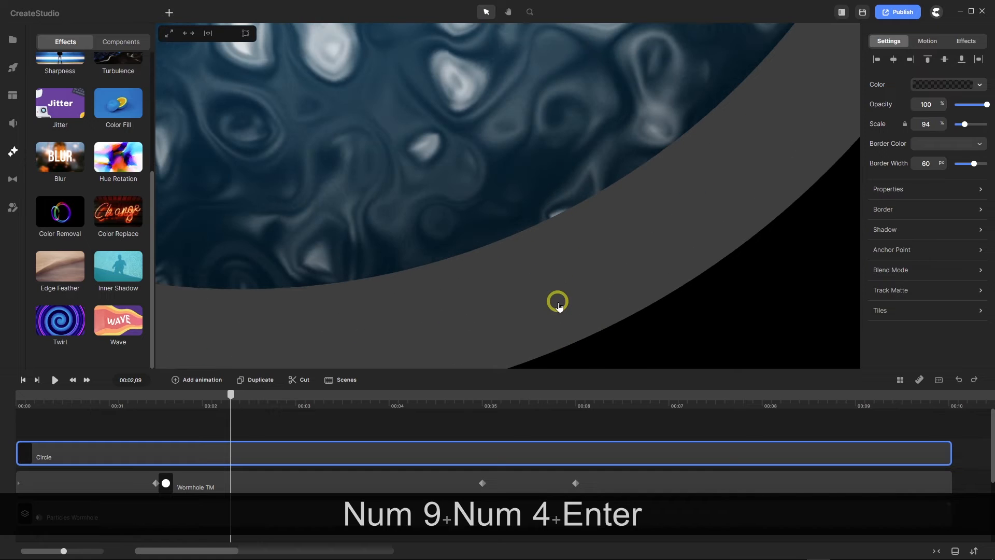
{"action": "left_click", "coordinate": [925, 124]}
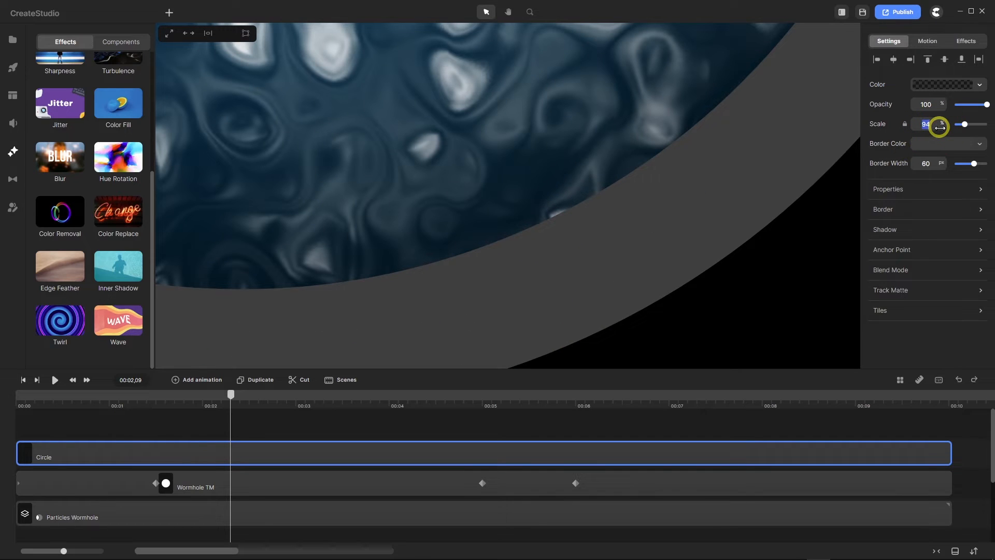
{"action": "type", "text": "95"}
{"action": "key", "text": "Return"}
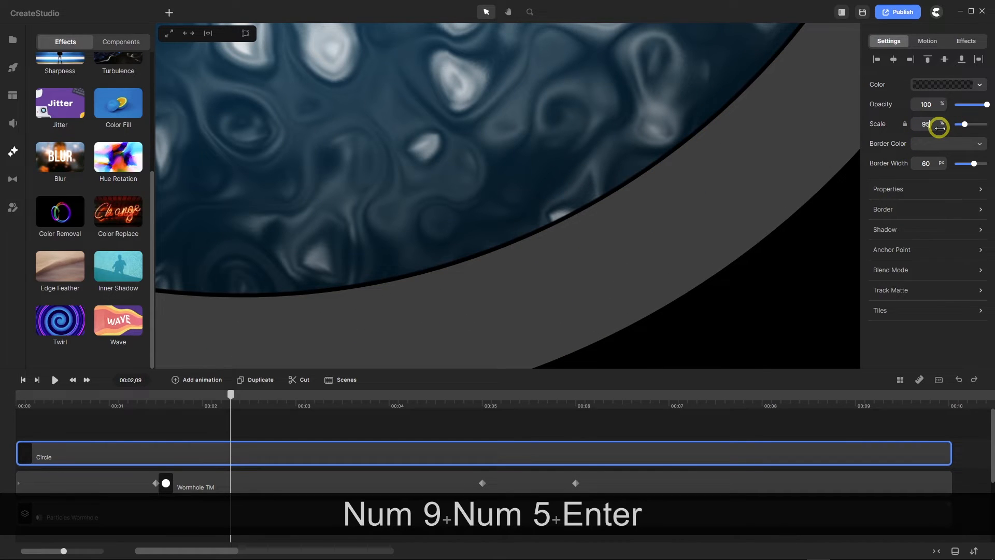
{"action": "left_click", "coordinate": [926, 125]}
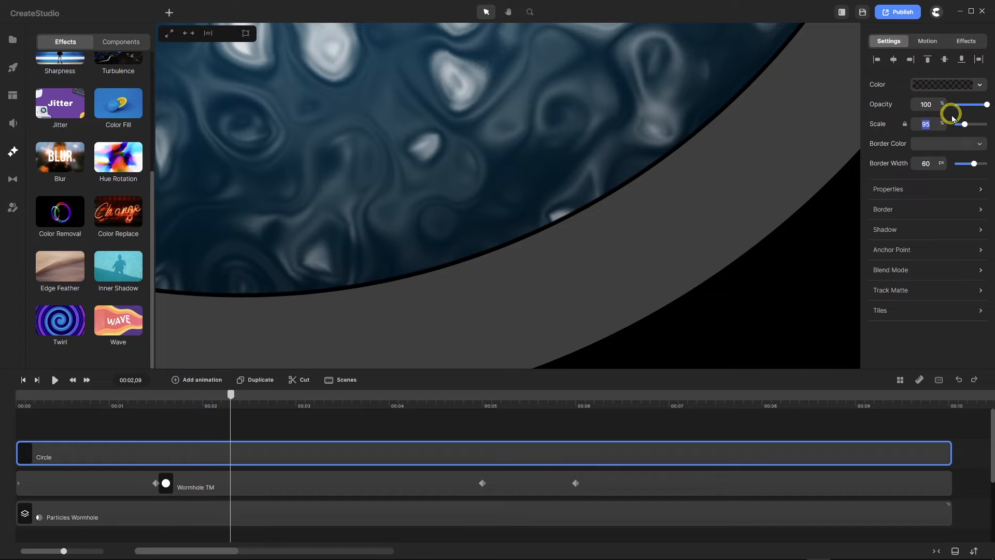
{"action": "type", "text": "94"}
{"action": "key", "text": "Return"}
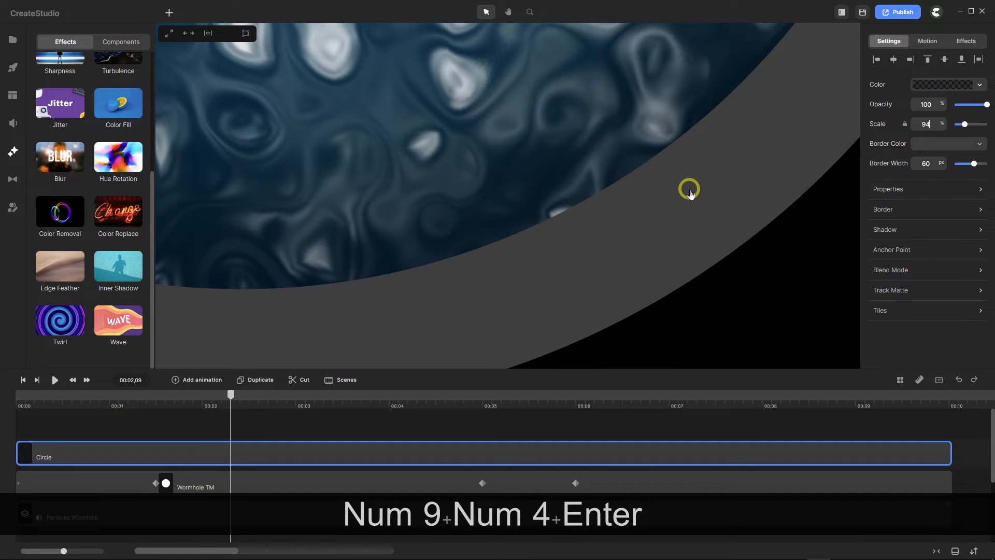
Apply the Inner Shadow effect to the Circle ring layer and set the shadow's distance to 0%
{"action": "scroll", "coordinate": [615, 207], "scroll_direction": "down", "scroll_amount": 3}
{"action": "scroll", "coordinate": [609, 205], "scroll_direction": "down", "scroll_amount": 5}
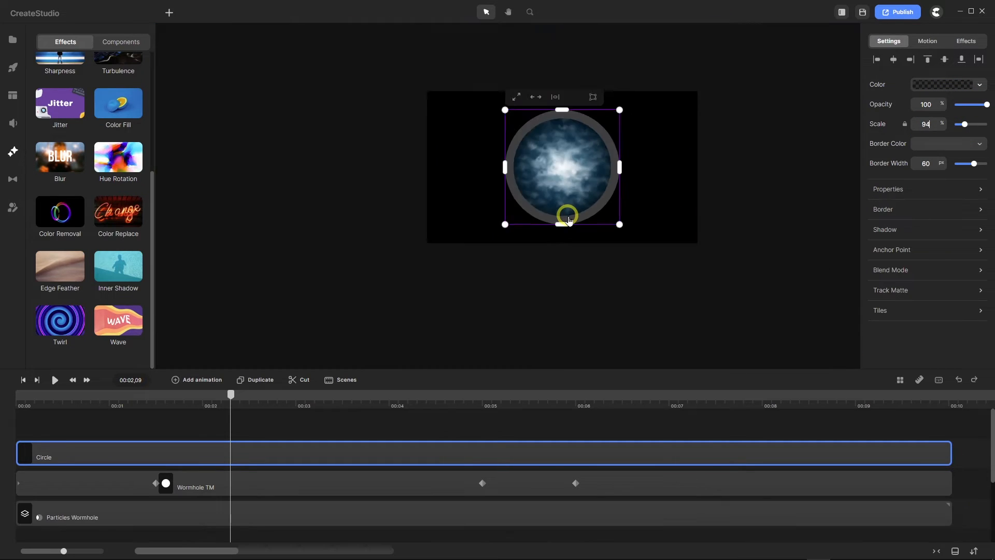
{"action": "scroll", "coordinate": [601, 154], "scroll_direction": "up", "scroll_amount": 4}
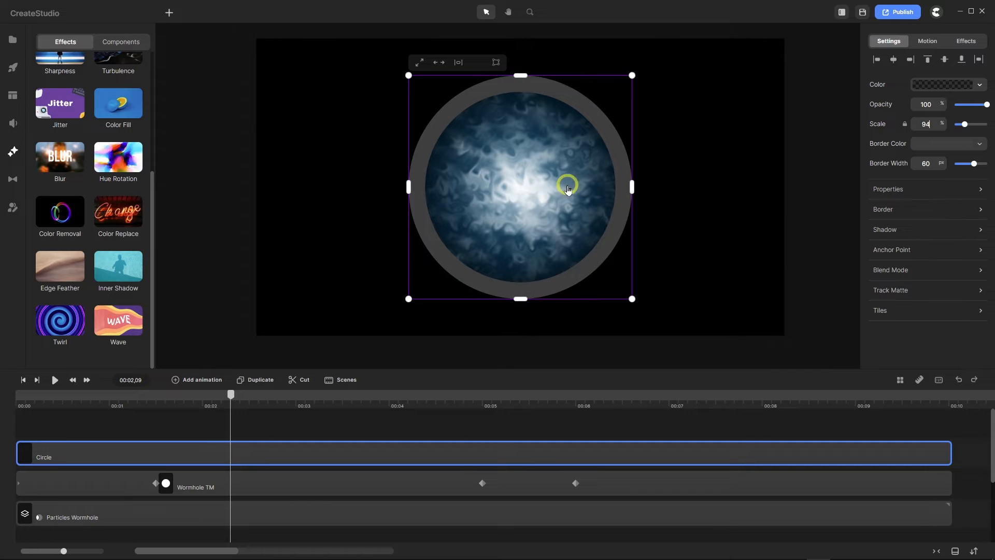
{"action": "scroll", "coordinate": [544, 195], "scroll_direction": "down", "scroll_amount": 2}
{"action": "scroll", "coordinate": [577, 197], "scroll_direction": "up", "scroll_amount": 2}
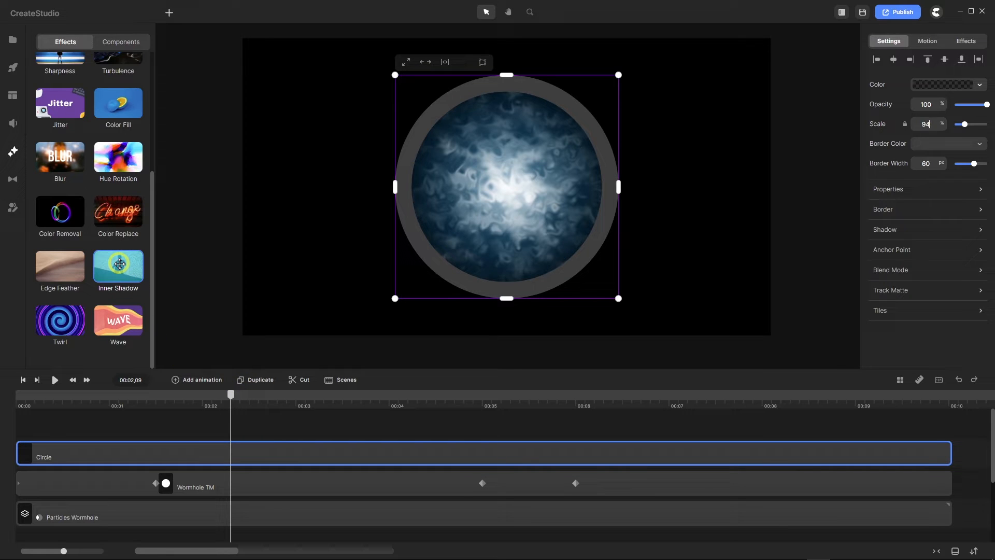
{"action": "left_click_drag", "start_coordinate": [119, 264], "coordinate": [81, 443]}
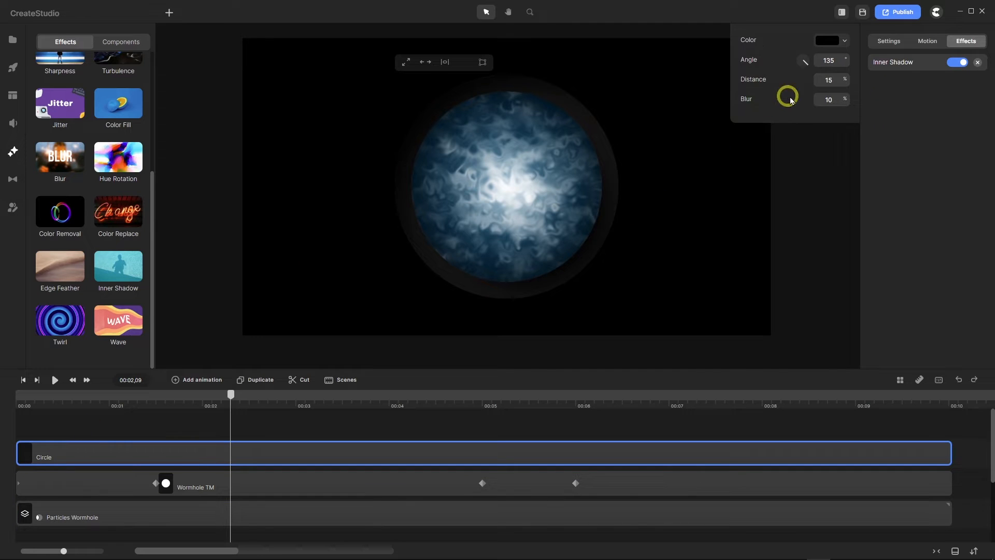
{"action": "double_click", "coordinate": [832, 79]}
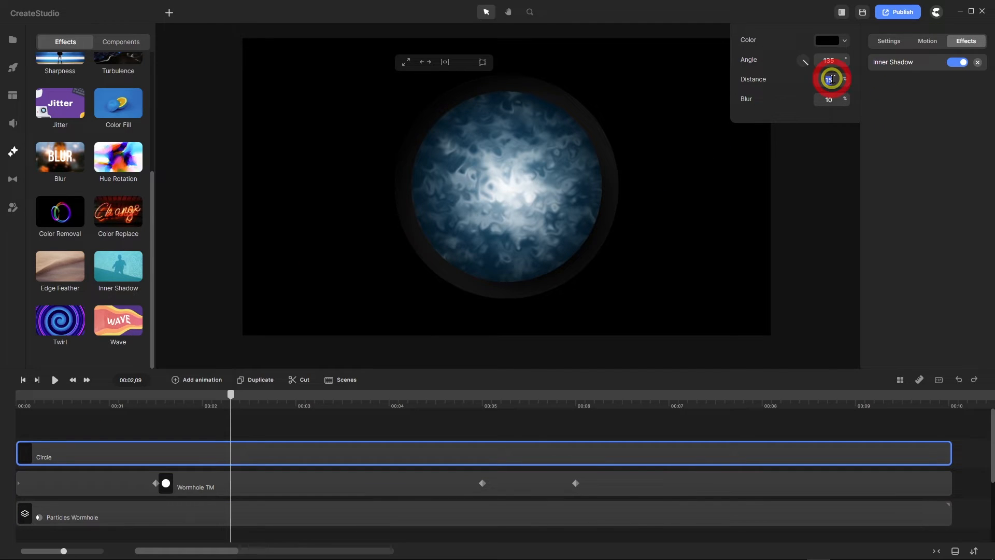
{"action": "type", "text": "0"}
{"action": "key", "text": "Return"}
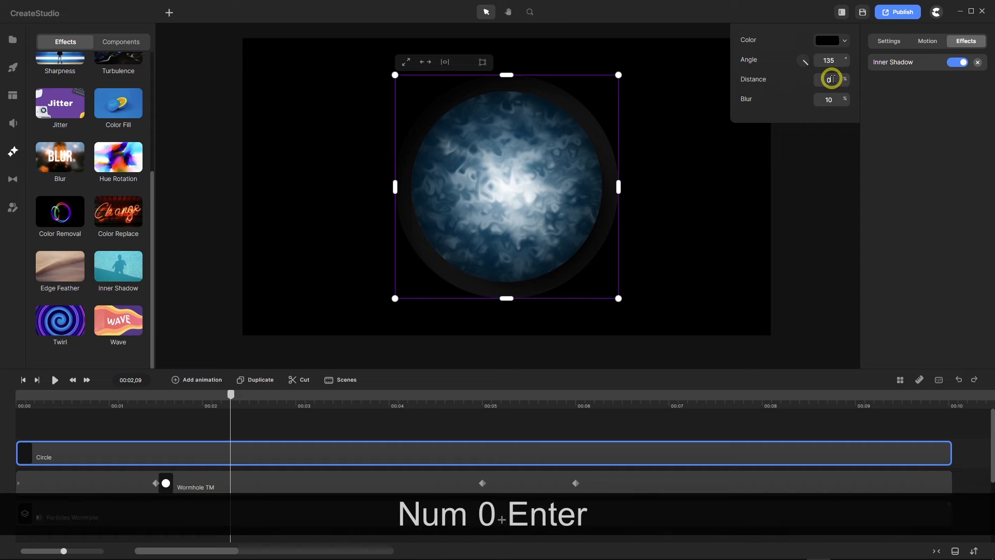
Set the blur of the ring's inner shadow to 0.2%
{"action": "double_click", "coordinate": [825, 99]}
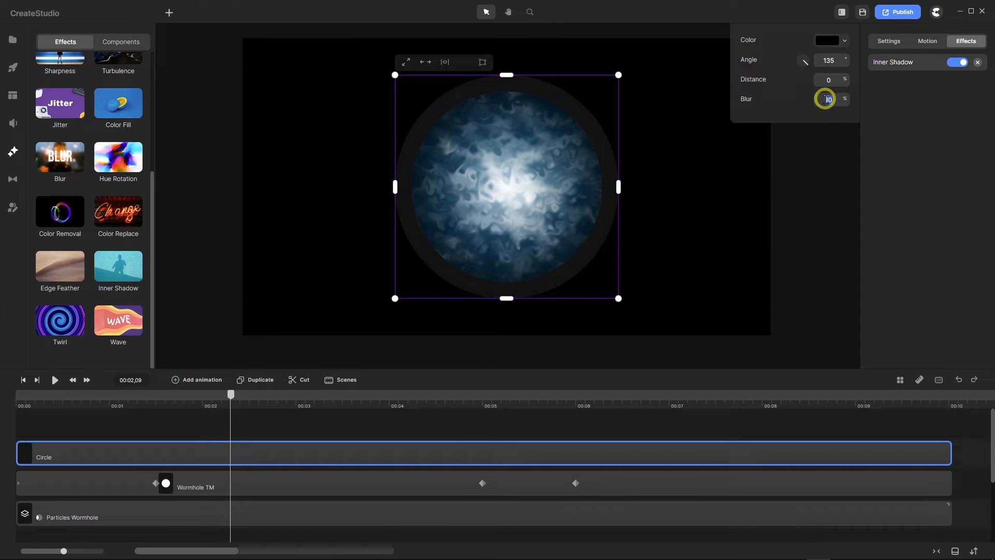
{"action": "type", "text": "0.2"}
{"action": "key", "text": "Return"}
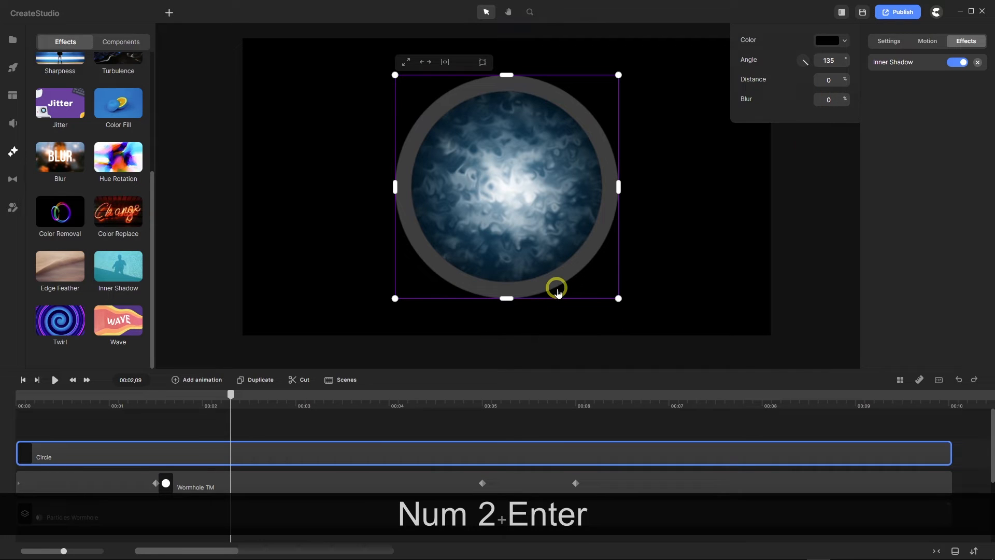
{"action": "scroll", "coordinate": [556, 290], "scroll_direction": "up", "scroll_amount": 5}
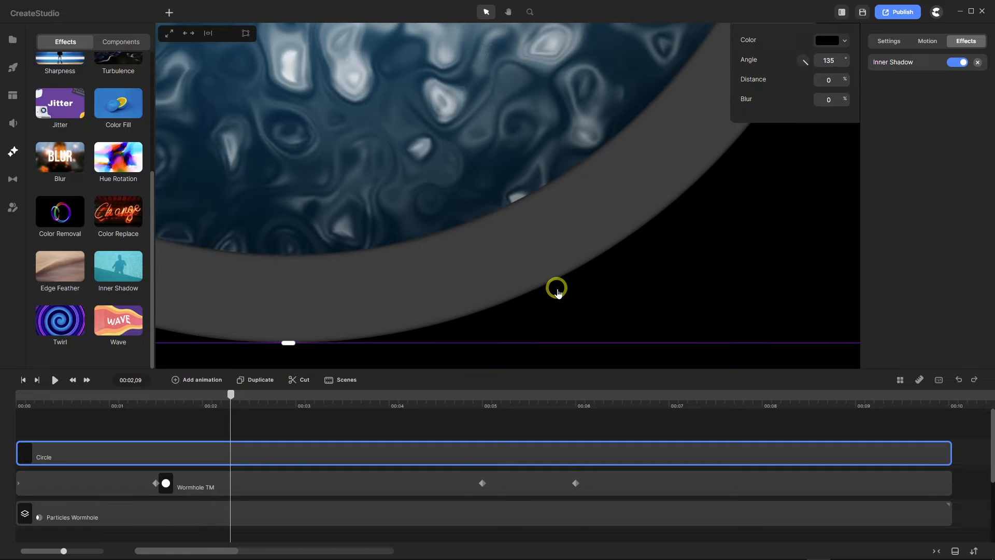
{"action": "left_click", "coordinate": [825, 96]}
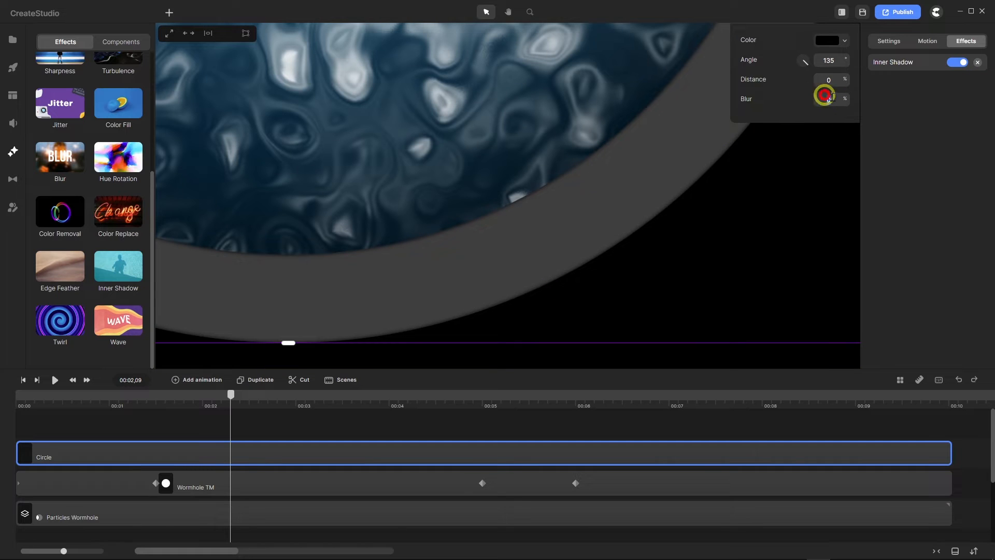
{"action": "type", "text": "0.2"}
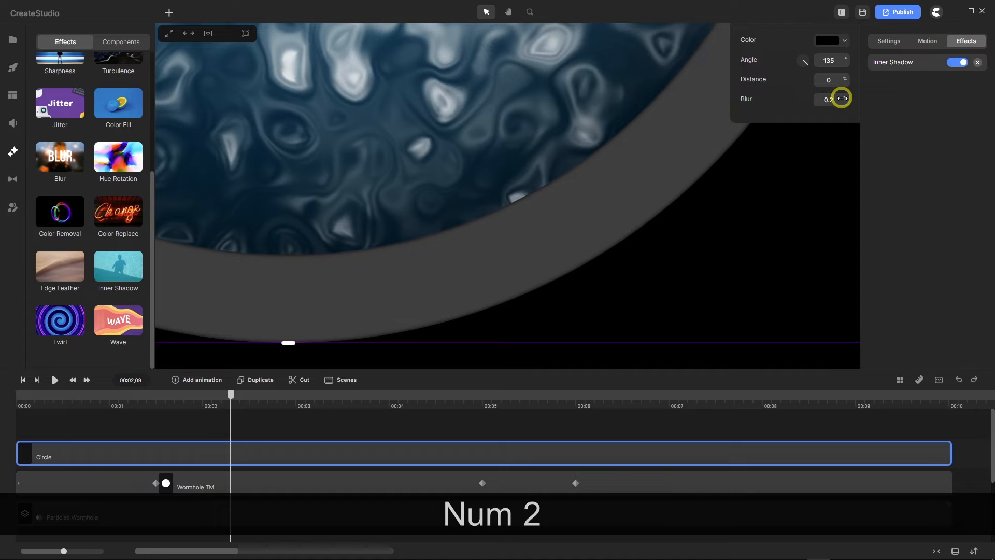
{"action": "key", "text": "Return"}
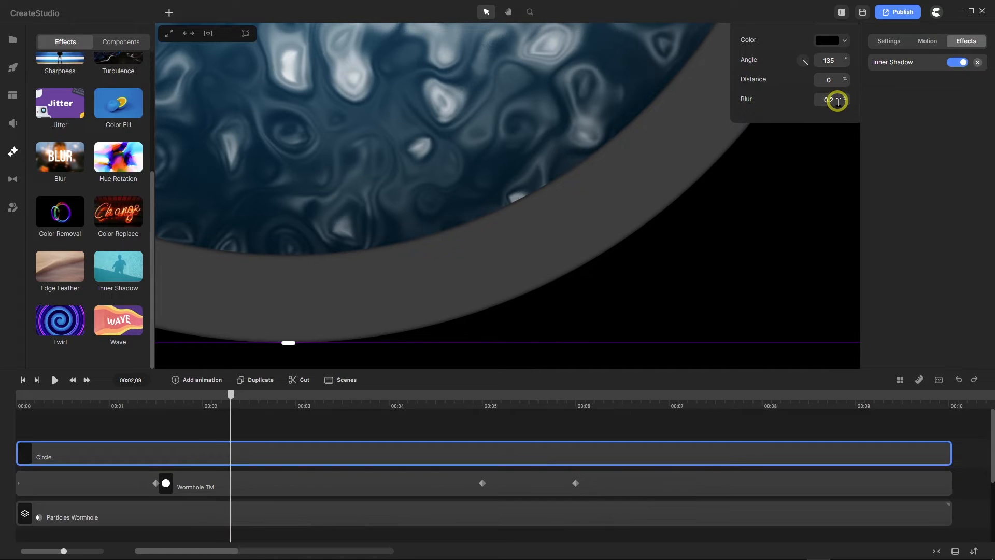
{"action": "left_click", "coordinate": [814, 98]}
{"action": "type", "text": "0.2"}
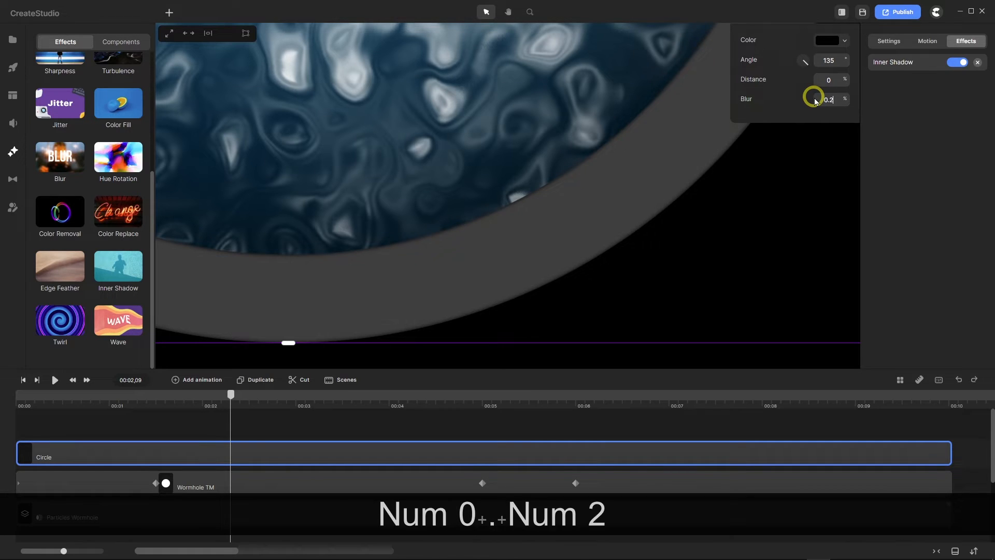
{"action": "key", "text": "Return"}
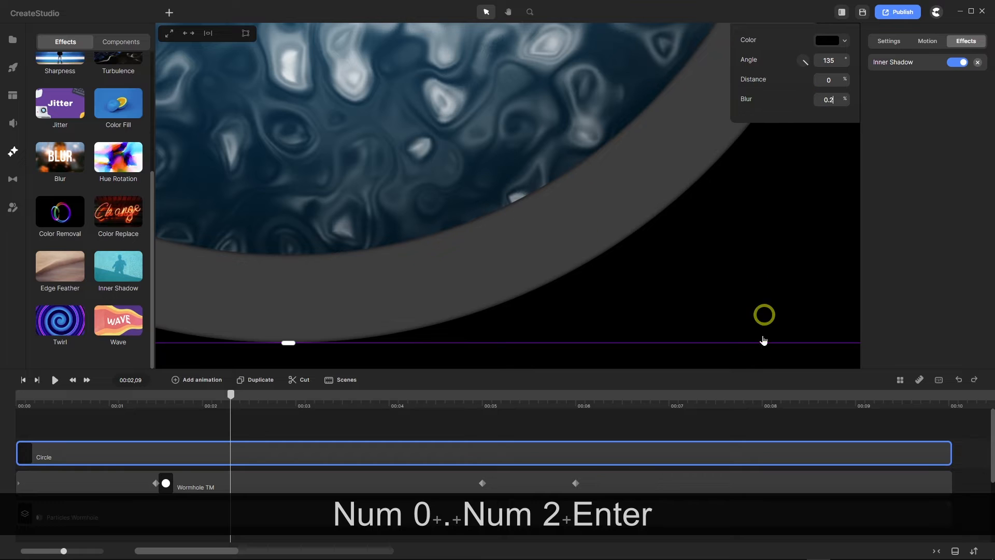
Change the canvas color to mid grey 757575 and inspect the ring's shaded edges against it
{"action": "left_click", "coordinate": [758, 419]}
{"action": "left_click", "coordinate": [948, 71]}
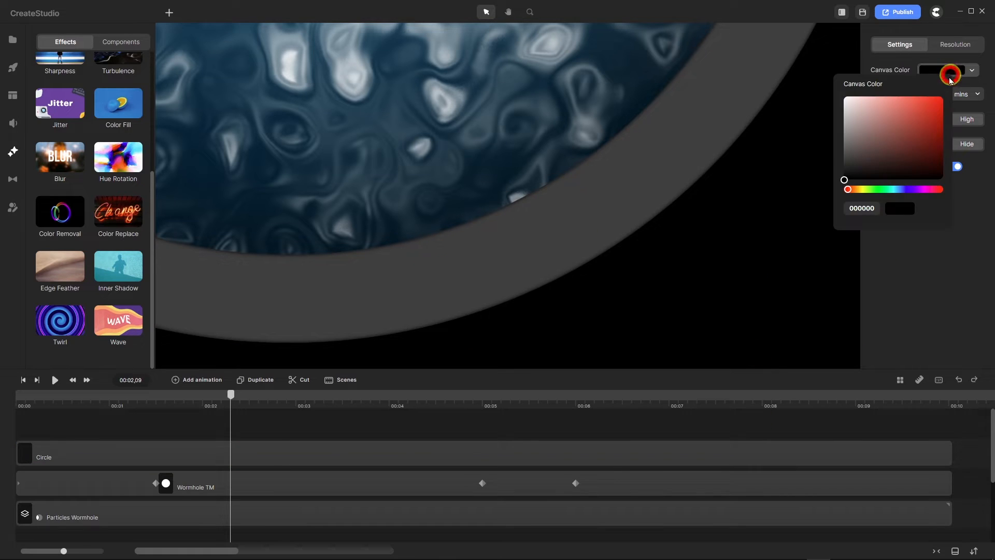
{"action": "left_click_drag", "start_coordinate": [880, 121], "coordinate": [828, 145]}
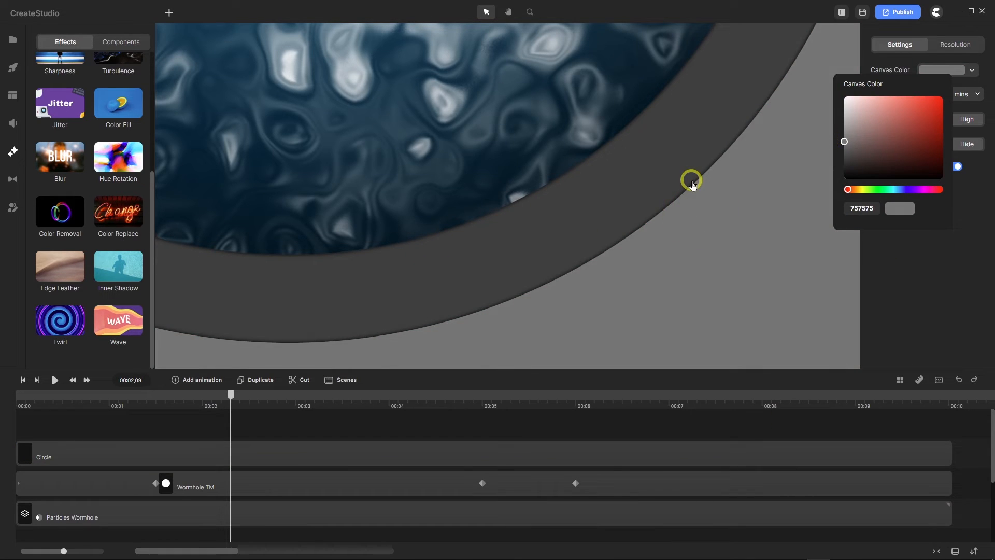
{"action": "scroll", "coordinate": [692, 184], "scroll_direction": "up", "scroll_amount": 5}
{"action": "scroll", "coordinate": [693, 184], "scroll_direction": "down", "scroll_amount": 3}
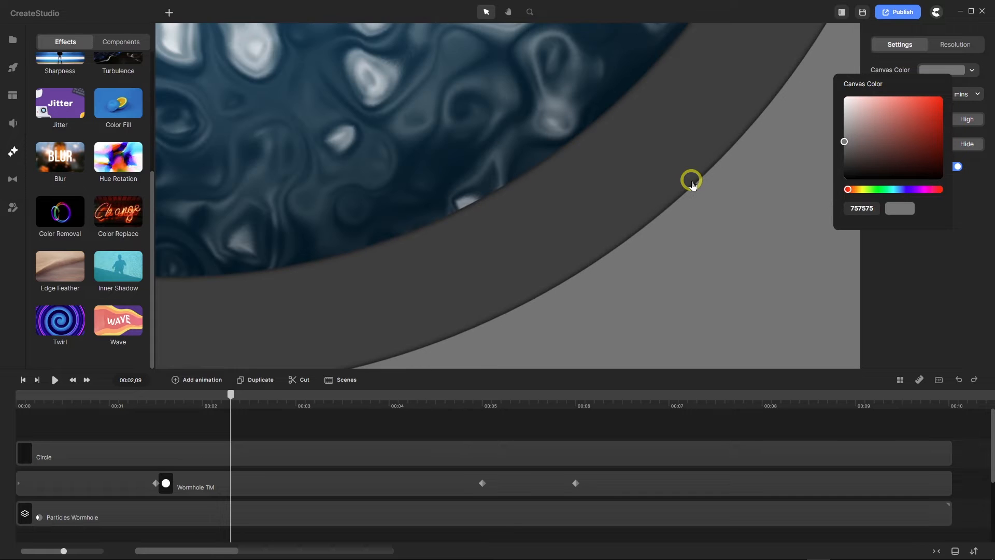
{"action": "scroll", "coordinate": [682, 191], "scroll_direction": "down", "scroll_amount": 3}
{"action": "scroll", "coordinate": [652, 191], "scroll_direction": "down", "scroll_amount": 3}
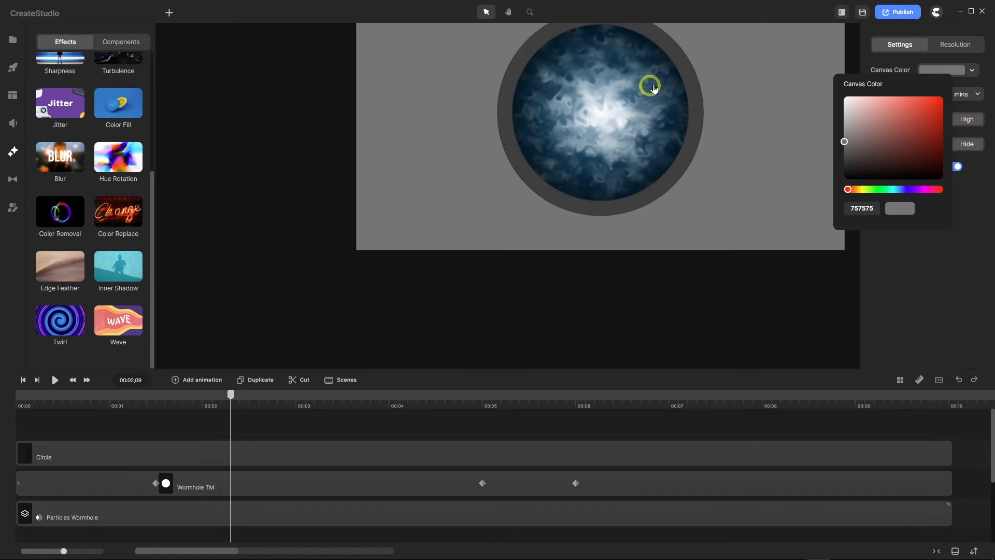
{"action": "scroll", "coordinate": [613, 107], "scroll_direction": "down", "scroll_amount": 3}
{"action": "scroll", "coordinate": [652, 85], "scroll_direction": "down", "scroll_amount": 2}
{"action": "scroll", "coordinate": [660, 83], "scroll_direction": "up", "scroll_amount": 3}
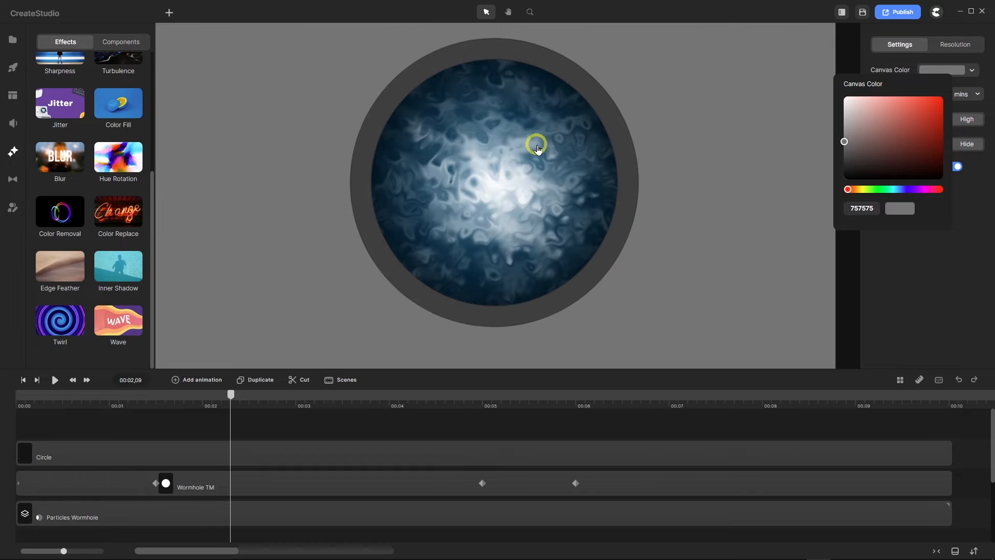
Preview the wormhole animation from the start of the timeline, stopping just before the 2-second mark
{"action": "scroll", "coordinate": [535, 148], "scroll_direction": "down", "scroll_amount": 2}
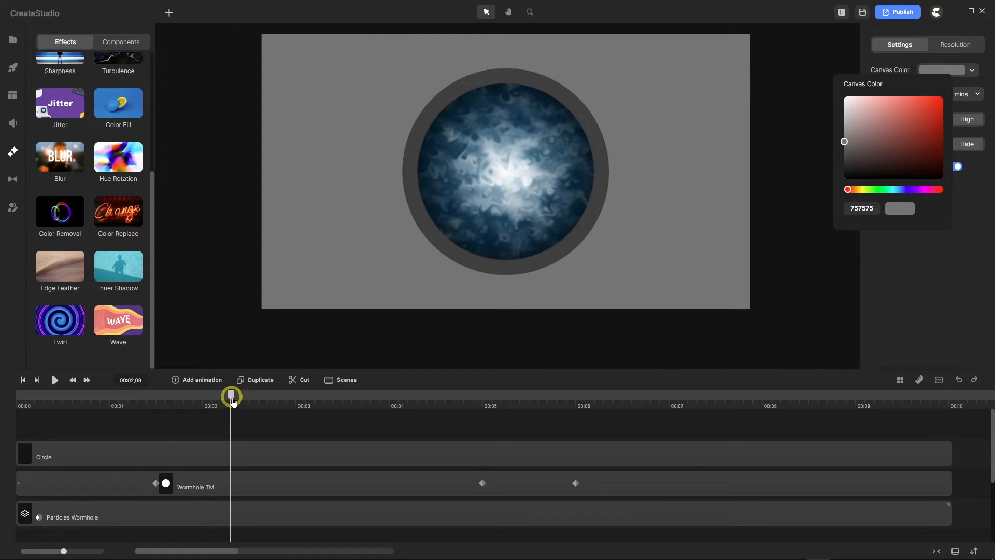
{"action": "left_click_drag", "start_coordinate": [233, 402], "coordinate": [9, 399]}
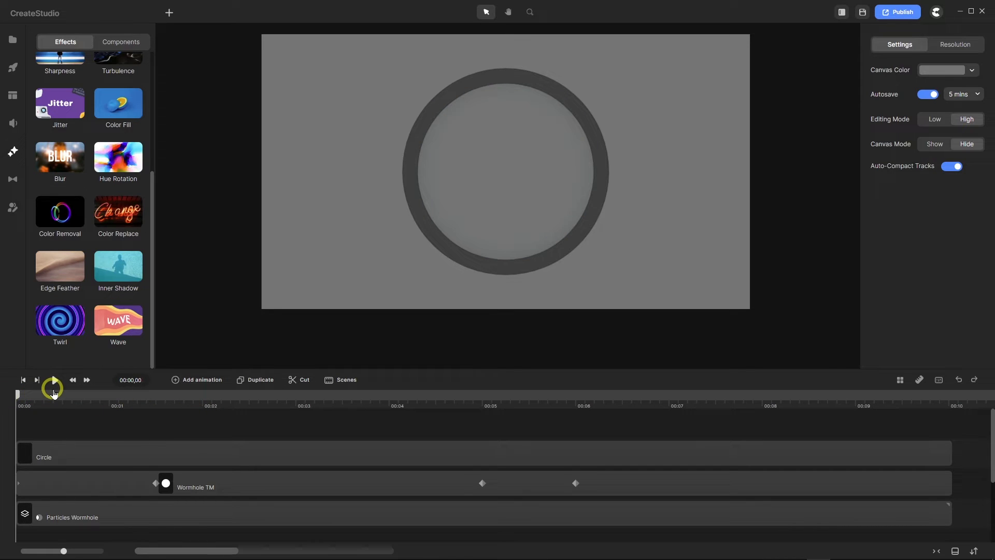
{"action": "left_click", "coordinate": [55, 384]}
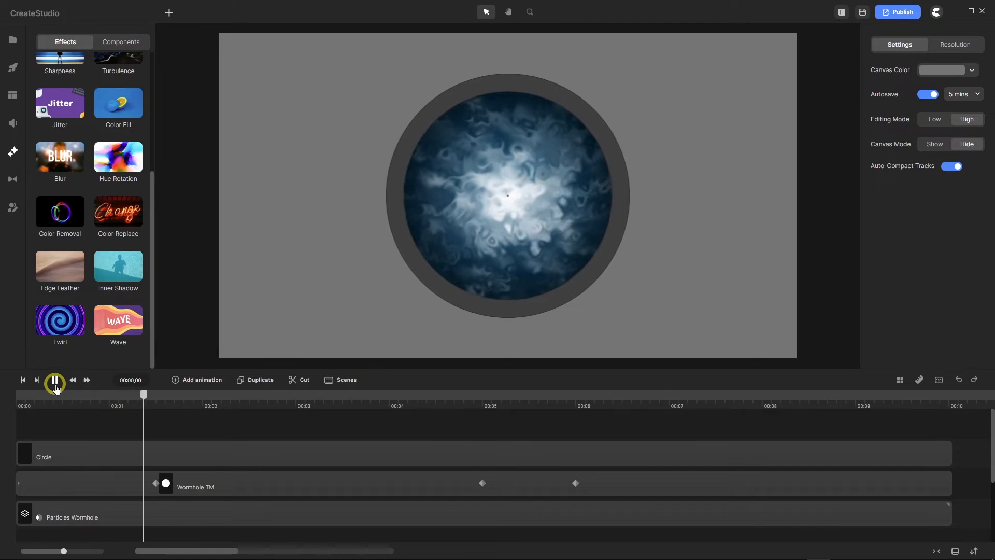
{"action": "left_click", "coordinate": [56, 384]}
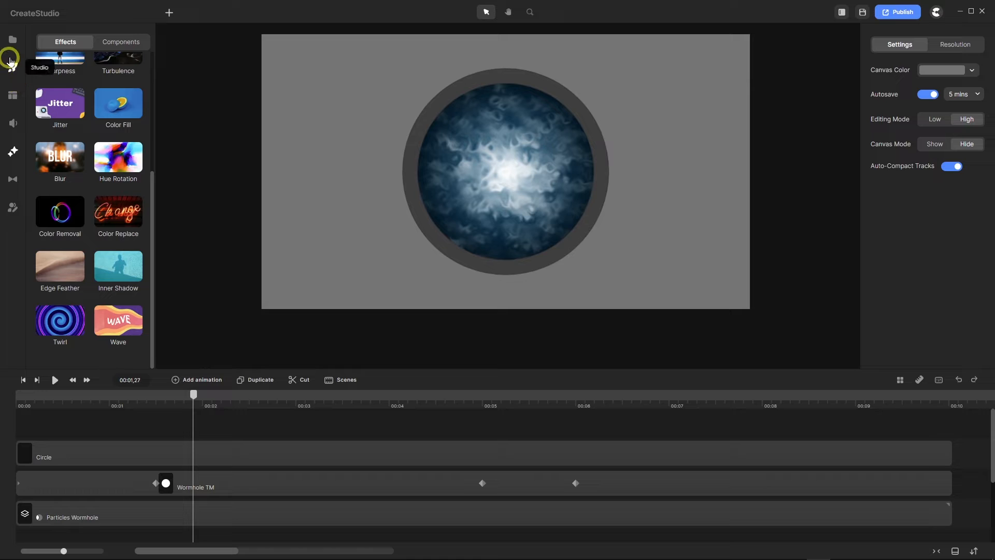
Search the Pexels stock images for "Marble Texture", widening the media library for a larger view of the thumbnails
{"action": "left_click", "coordinate": [11, 40]}
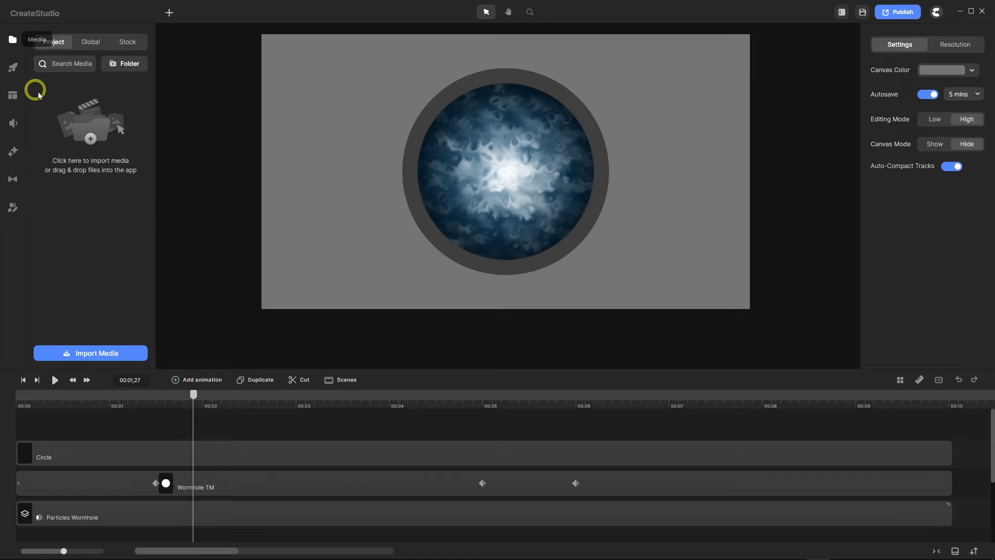
{"action": "left_click", "coordinate": [127, 41]}
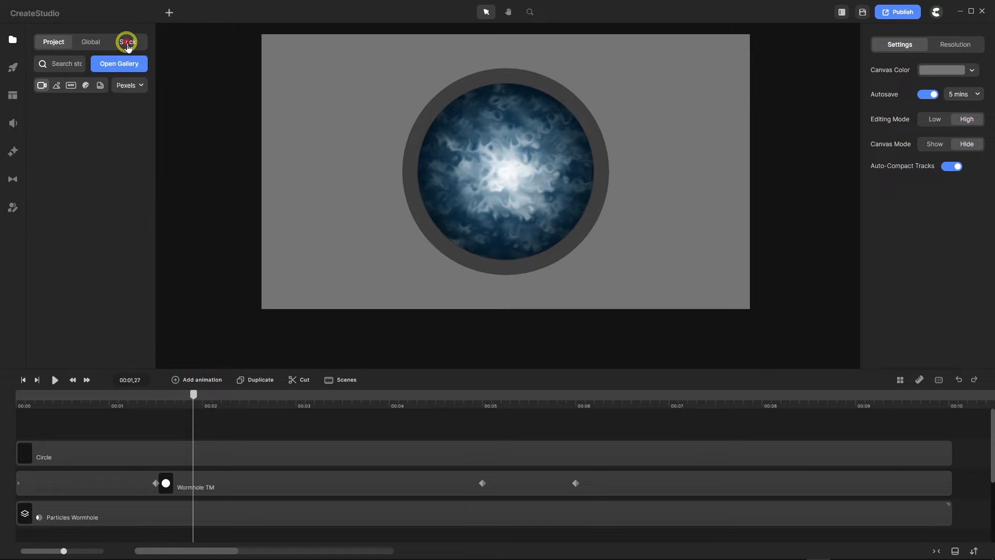
{"action": "left_click", "coordinate": [57, 86]}
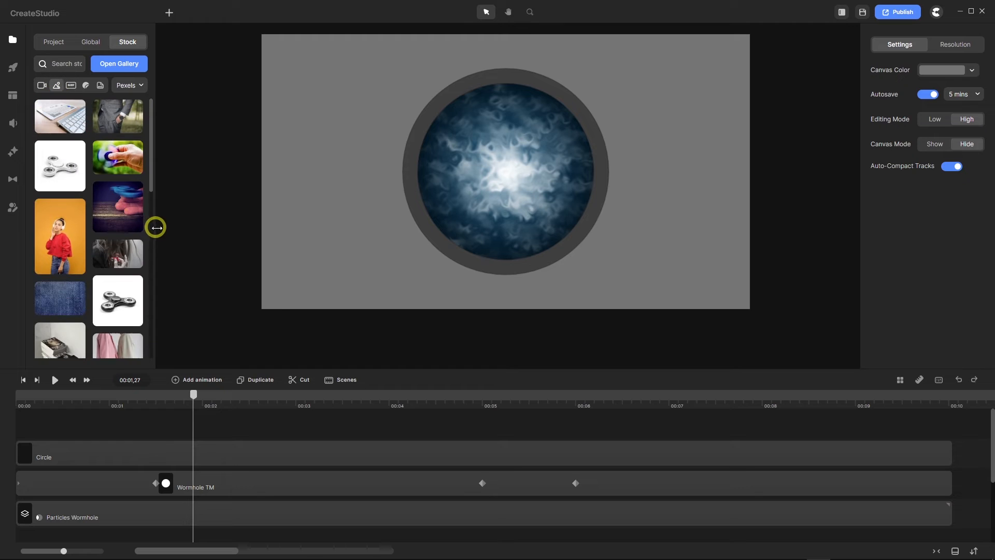
{"action": "left_click_drag", "start_coordinate": [155, 227], "coordinate": [376, 240]}
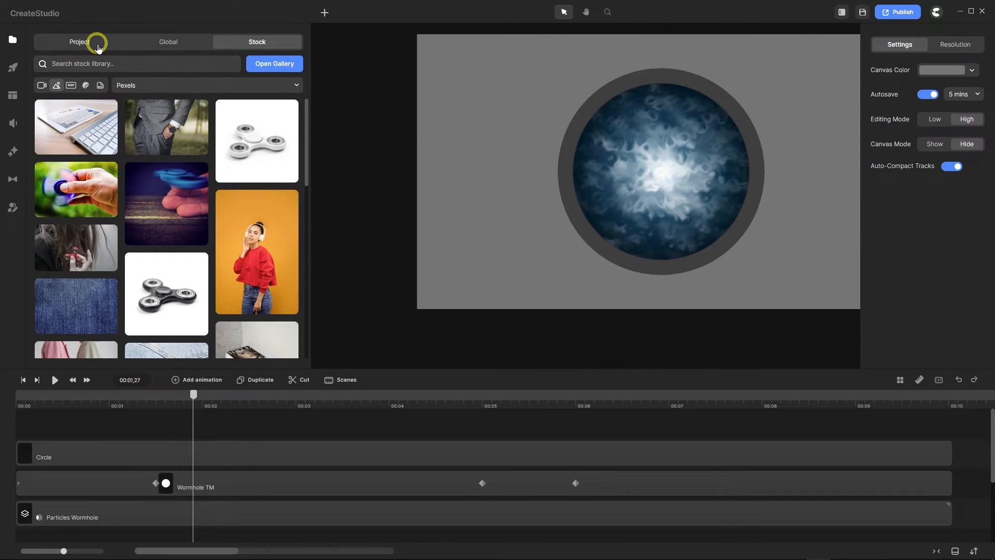
{"action": "type", "text": "Mar"}
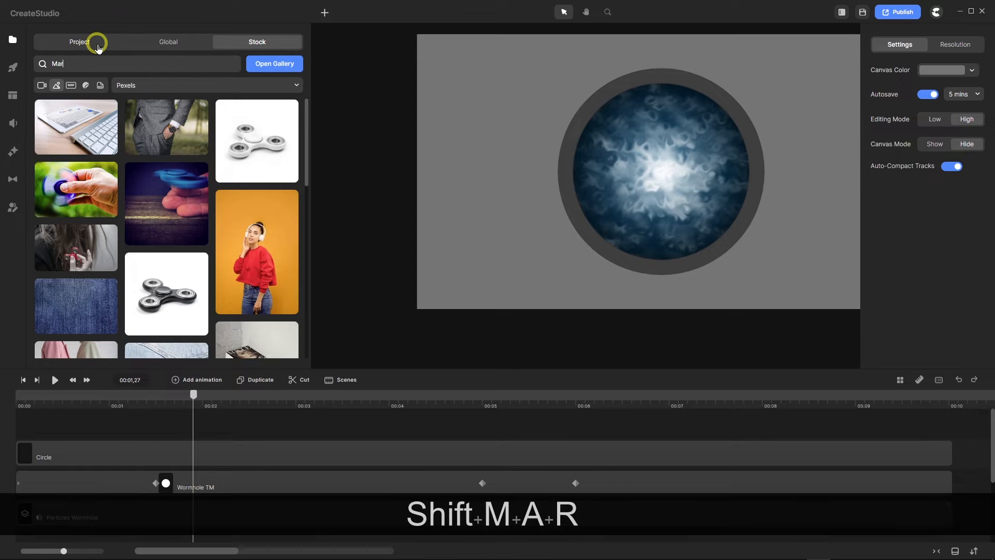
{"action": "type", "text": "ble T"}
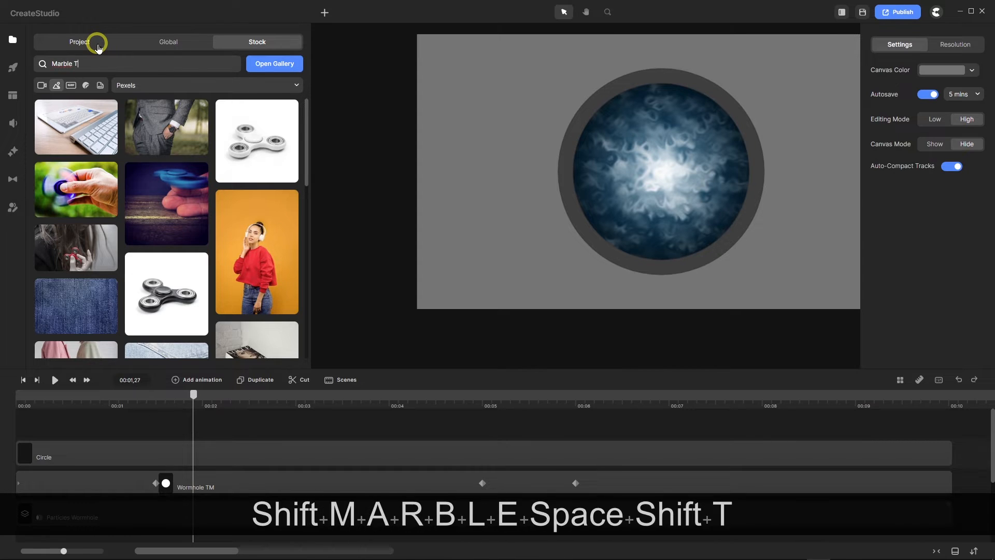
{"action": "type", "text": "exture"}
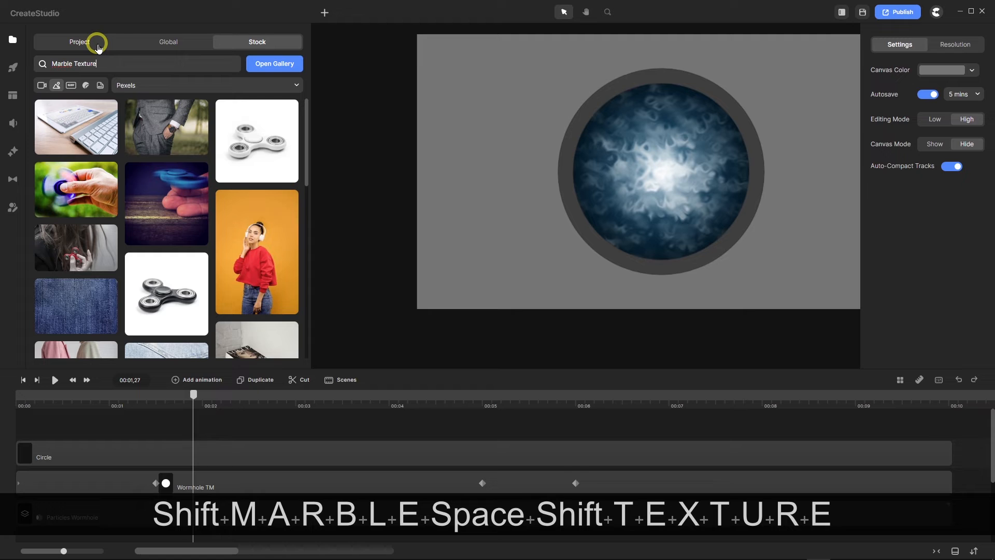
{"action": "key", "text": "Return"}
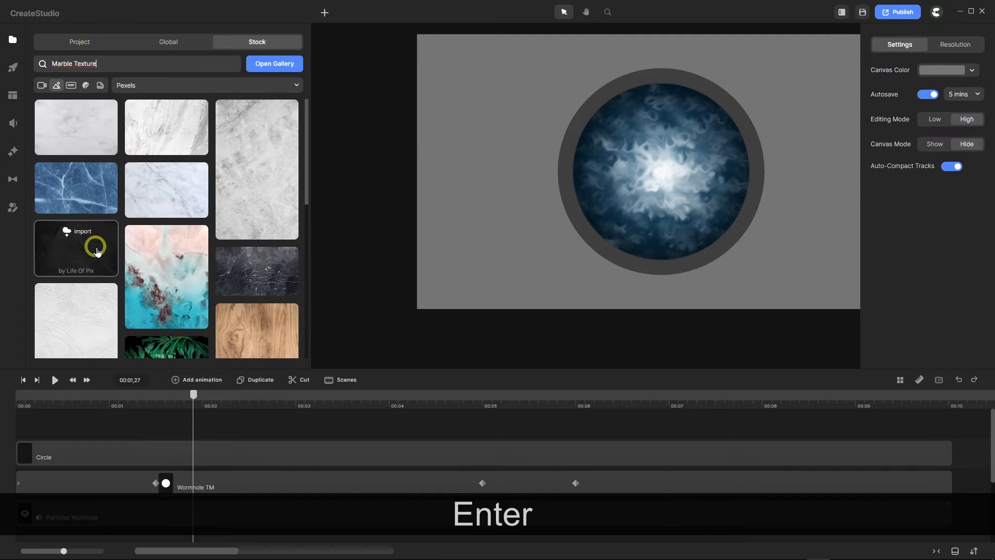
Import the dark veined marble image from the stock results and show it in the project media
{"action": "scroll", "coordinate": [159, 162], "scroll_direction": "down", "scroll_amount": 10}
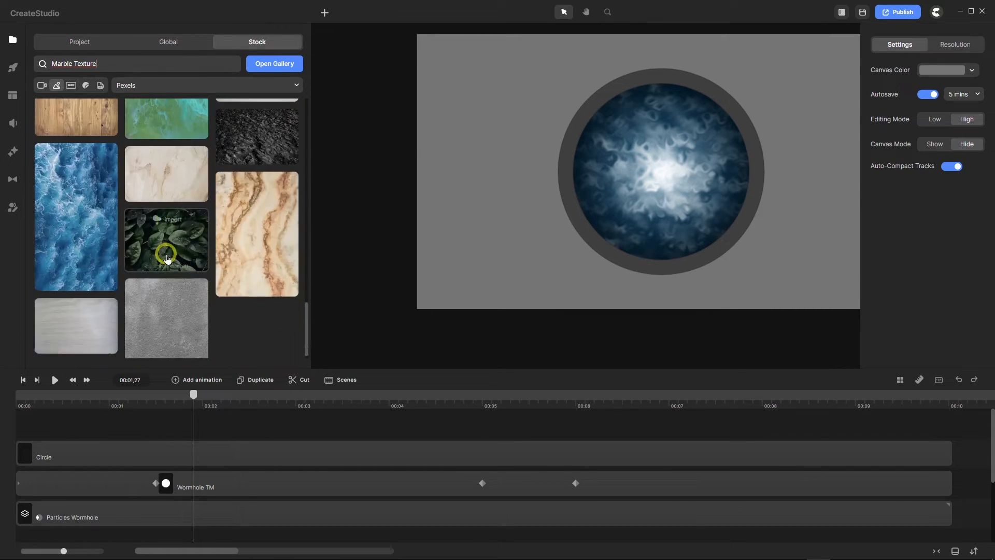
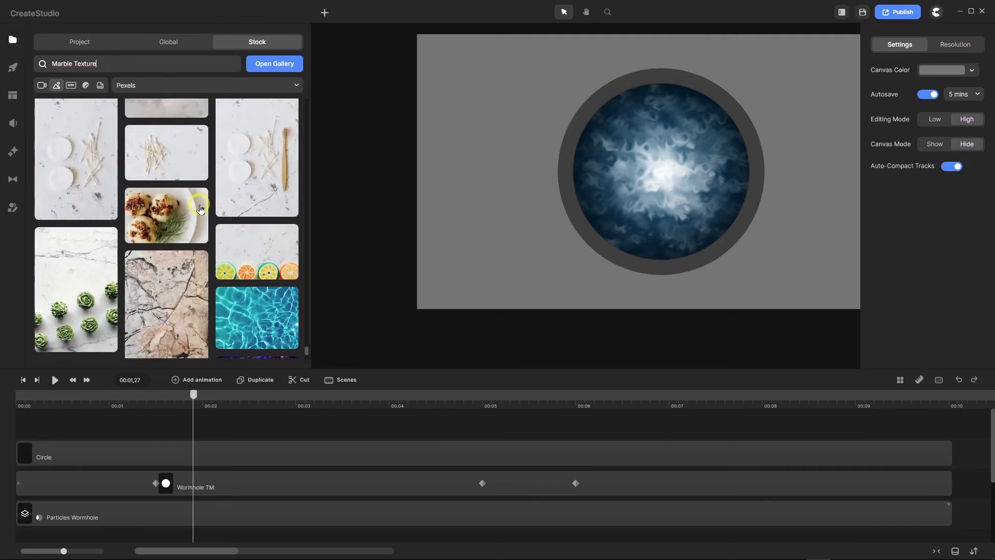
{"action": "scroll", "coordinate": [201, 208], "scroll_direction": "down", "scroll_amount": 15}
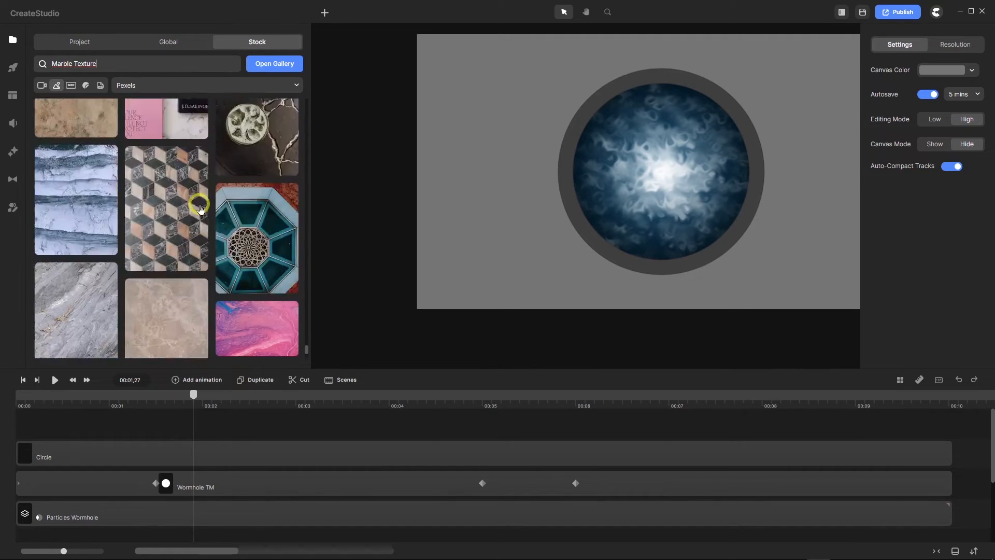
{"action": "scroll", "coordinate": [201, 208], "scroll_direction": "down", "scroll_amount": 4}
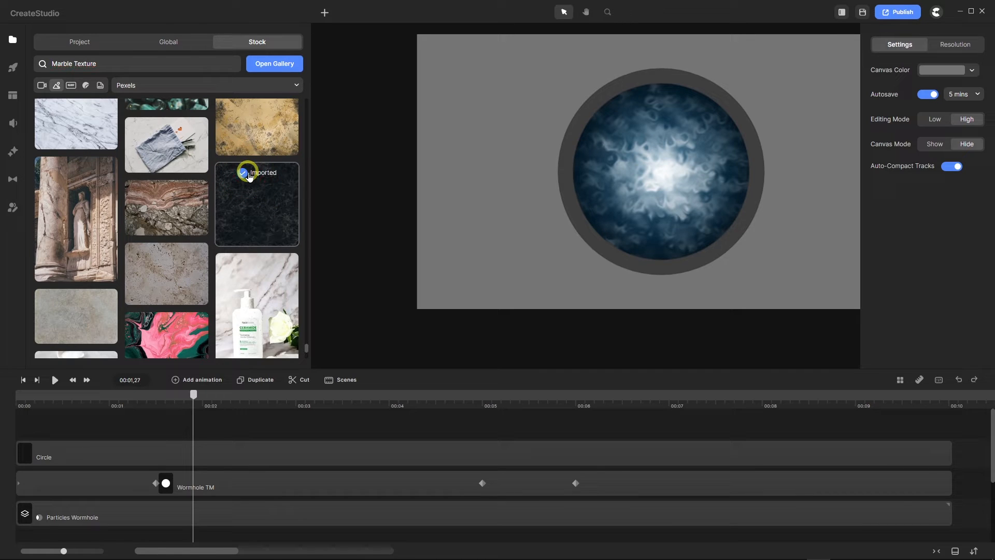
{"action": "left_click", "coordinate": [82, 43]}
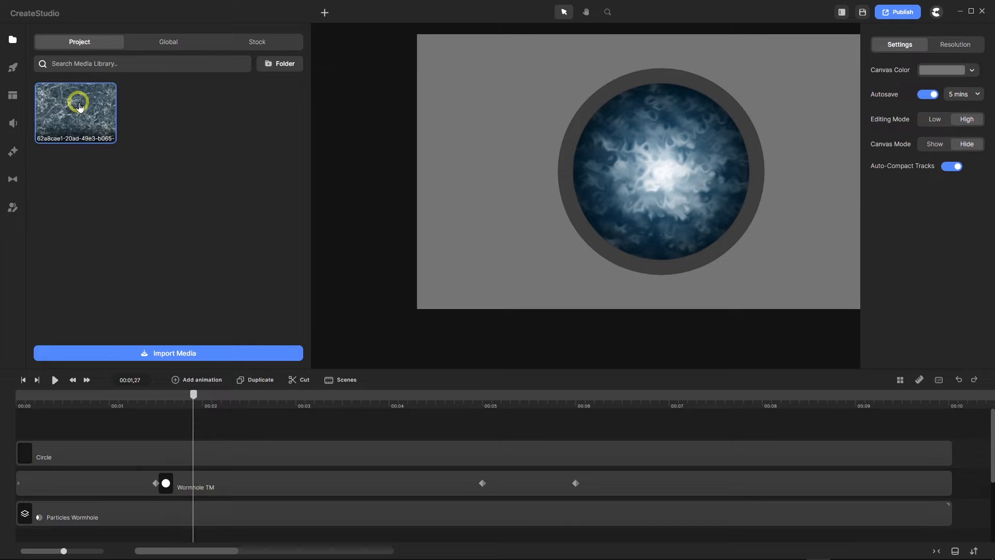
Place the marble image on a new track above the Circle layer from 0 seconds and extend it to about 10 seconds
{"action": "left_click_drag", "start_coordinate": [79, 106], "coordinate": [24, 423]}
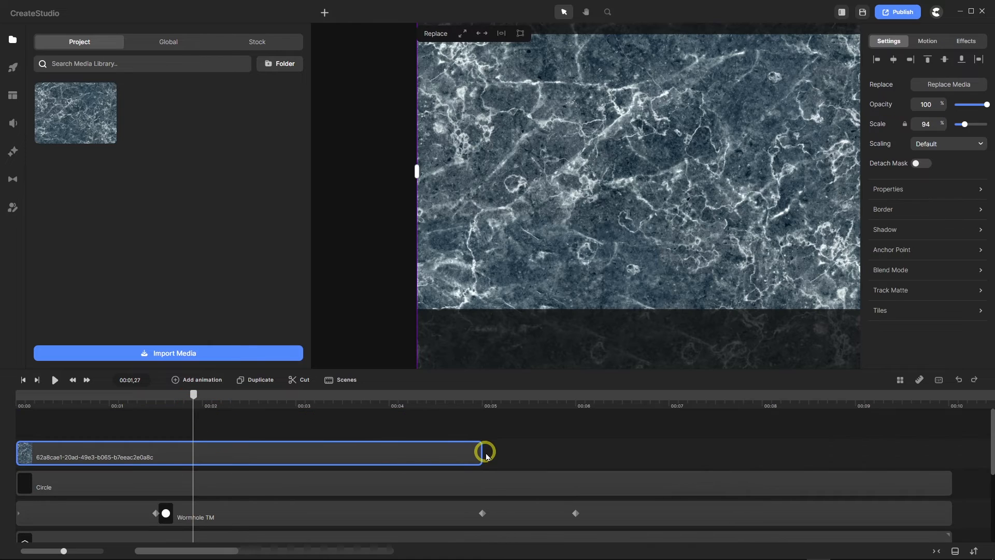
{"action": "left_click_drag", "start_coordinate": [480, 453], "coordinate": [949, 459]}
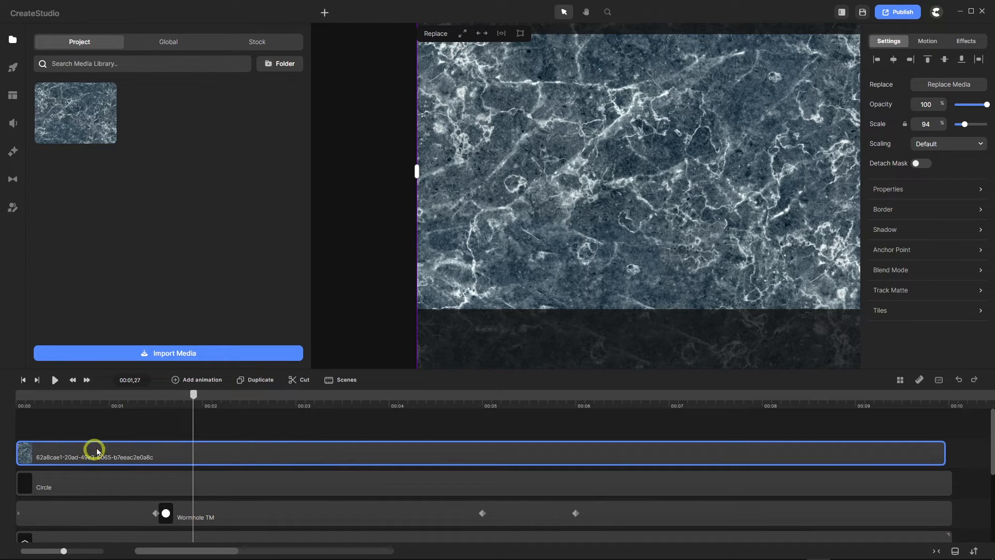
{"action": "scroll", "coordinate": [104, 449], "scroll_direction": "down", "scroll_amount": 1}
{"action": "scroll", "coordinate": [113, 441], "scroll_direction": "up", "scroll_amount": 1}
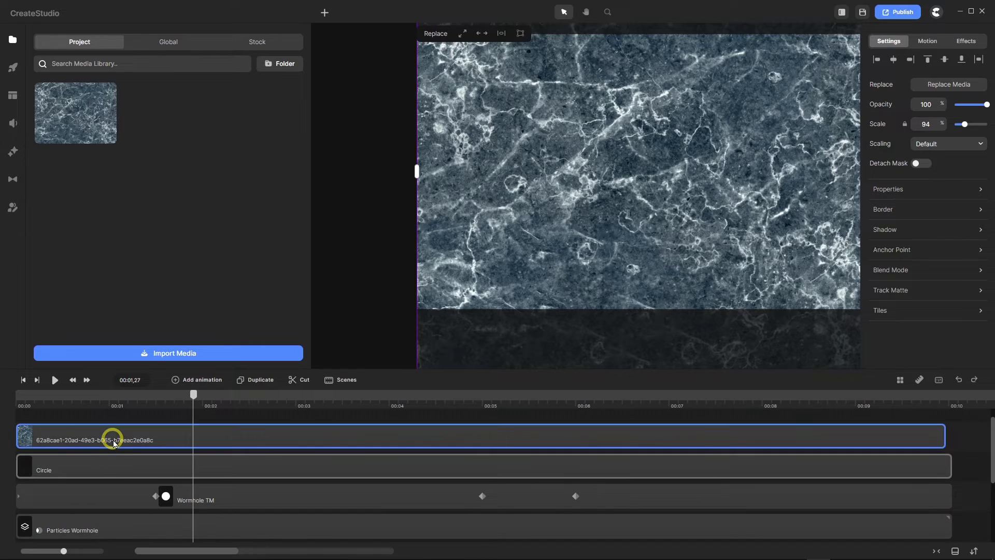
Set the marble layer's blend mode to Soft Light and inspect the texture over the ring and wormhole
{"action": "left_click", "coordinate": [981, 272]}
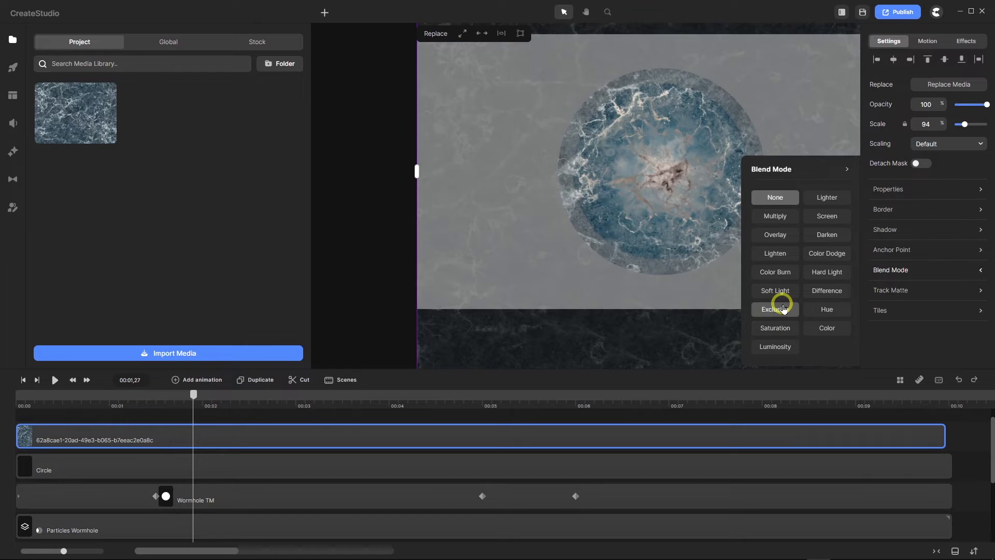
{"action": "left_click", "coordinate": [776, 290]}
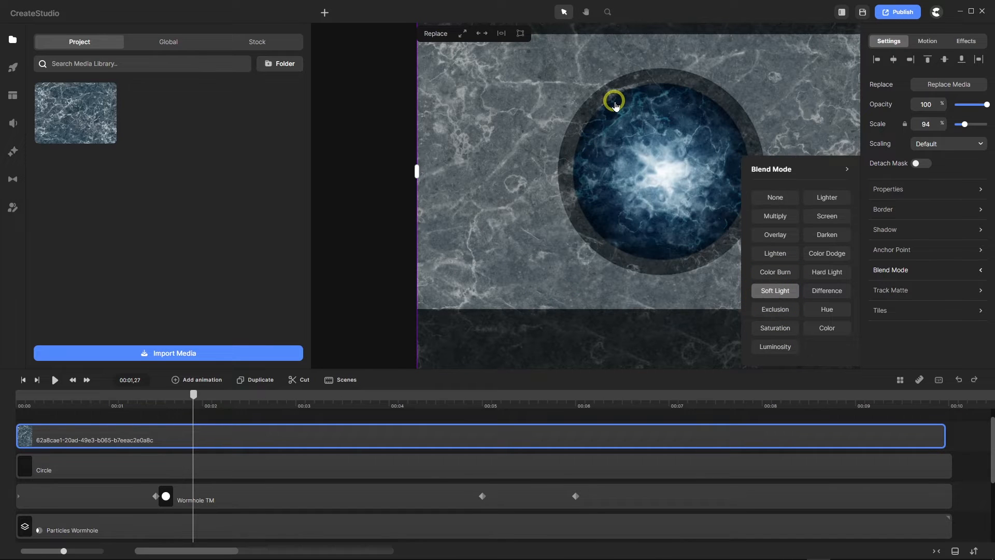
{"action": "scroll", "coordinate": [469, 154], "scroll_direction": "up", "scroll_amount": 5}
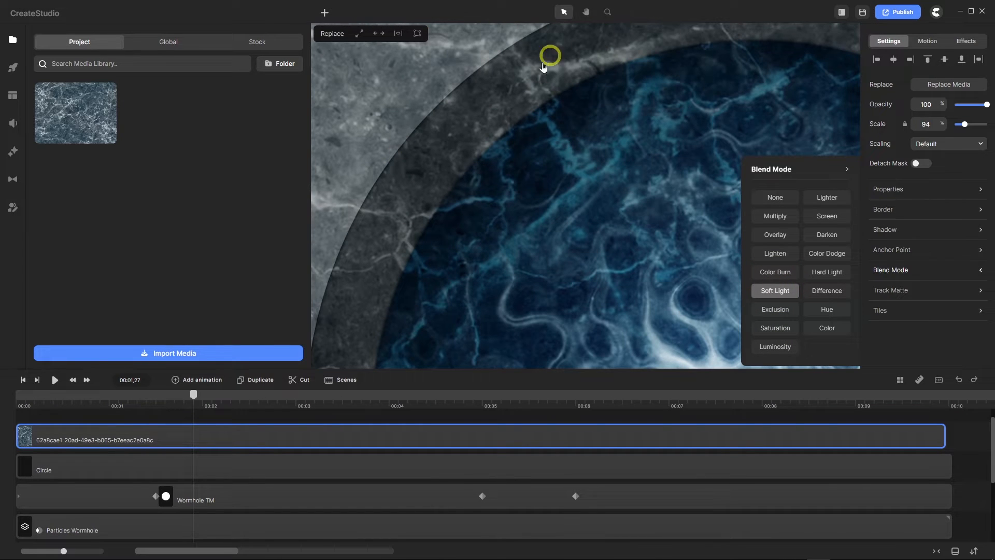
{"action": "scroll", "coordinate": [481, 141], "scroll_direction": "down", "scroll_amount": 5}
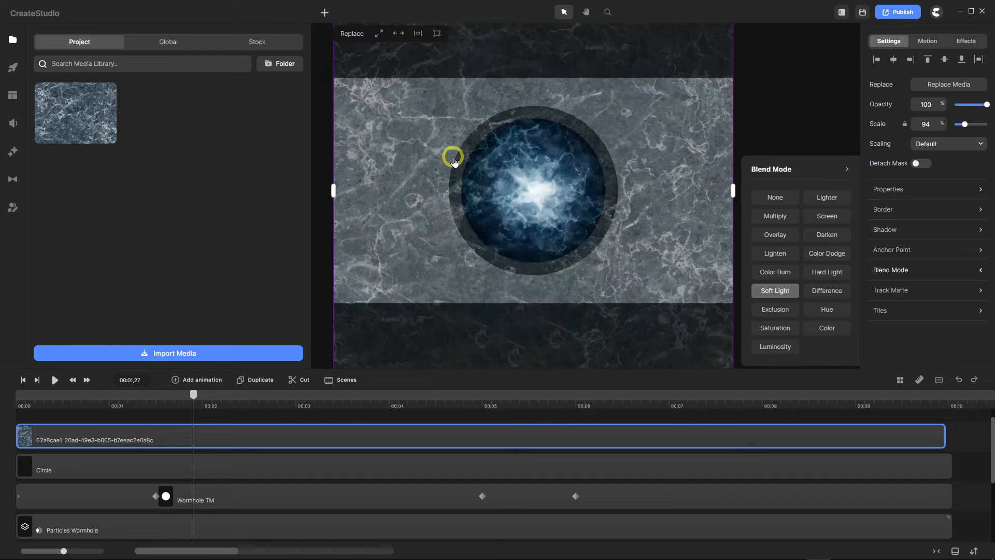
{"action": "scroll", "coordinate": [451, 156], "scroll_direction": "up", "scroll_amount": 3}
{"action": "scroll", "coordinate": [549, 158], "scroll_direction": "down", "scroll_amount": 5}
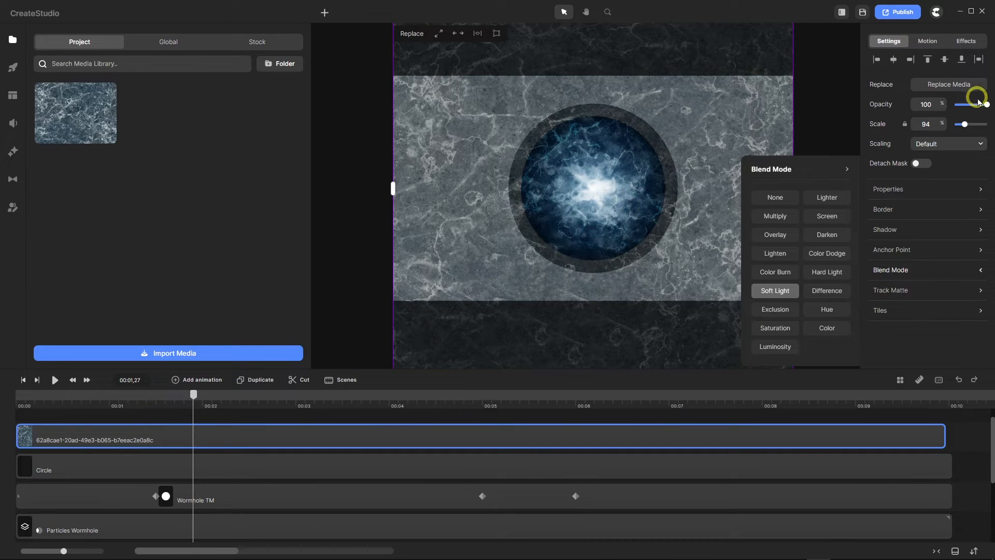
{"action": "scroll", "coordinate": [659, 136], "scroll_direction": "up", "scroll_amount": 3}
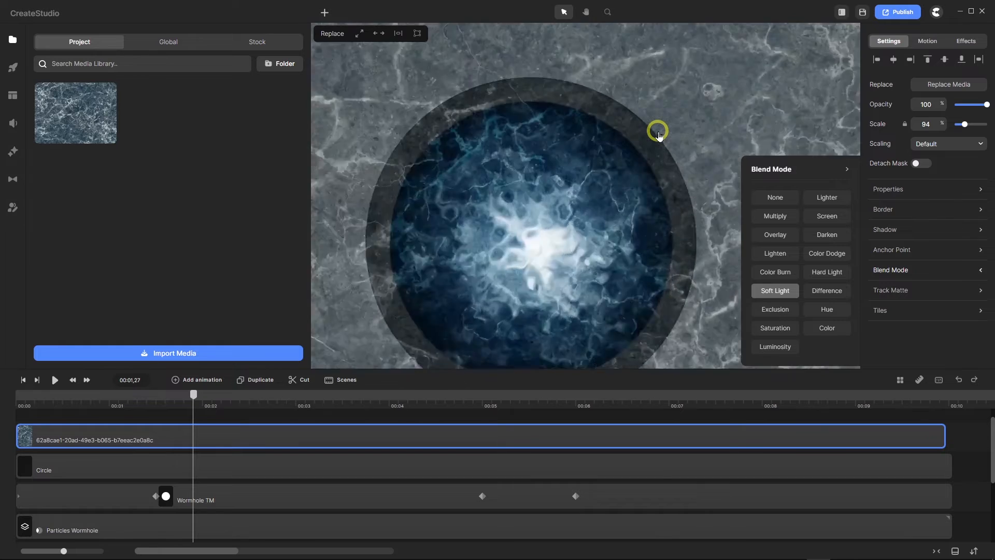
{"action": "scroll", "coordinate": [660, 136], "scroll_direction": "up", "scroll_amount": 2}
{"action": "scroll", "coordinate": [648, 148], "scroll_direction": "down", "scroll_amount": 5}
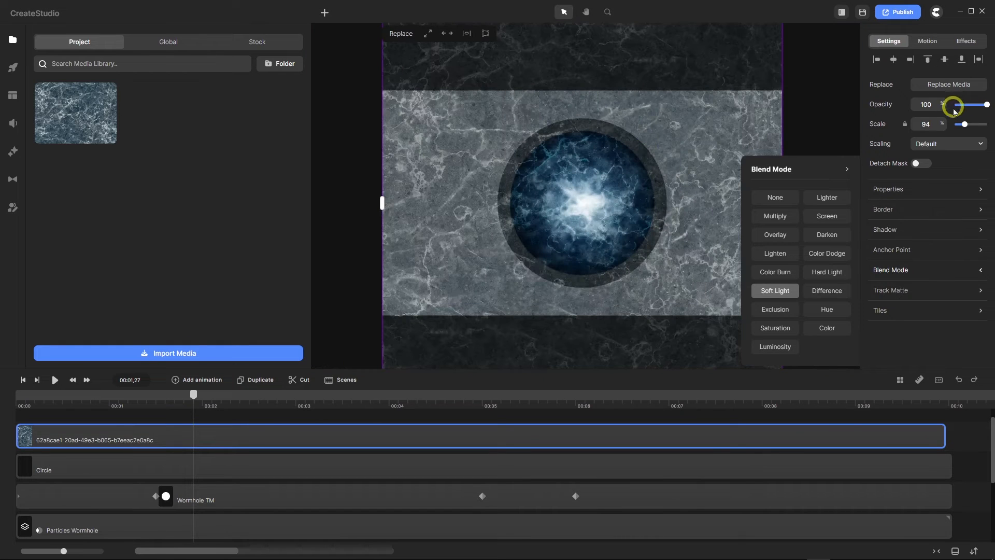
Reduce the marble layer's opacity to 60% and inspect the texture around the ring
{"action": "left_click_drag", "start_coordinate": [934, 106], "coordinate": [915, 102]}
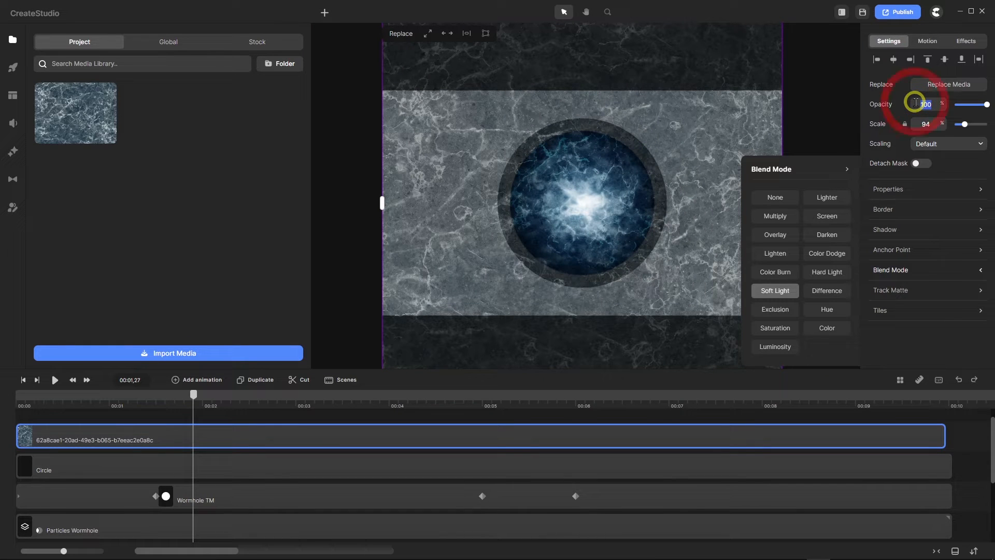
{"action": "type", "text": "60"}
{"action": "key", "text": "Return"}
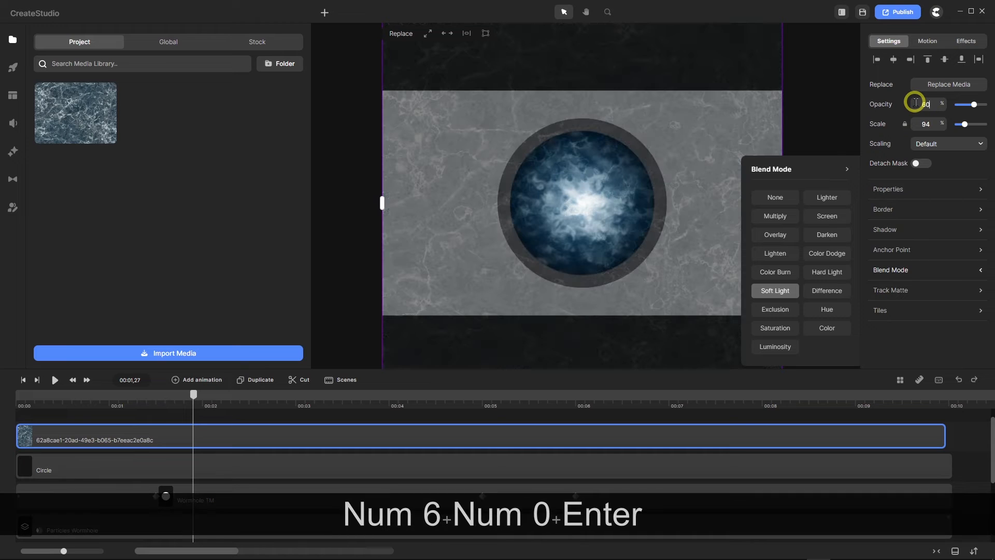
{"action": "scroll", "coordinate": [565, 279], "scroll_direction": "up", "scroll_amount": 3}
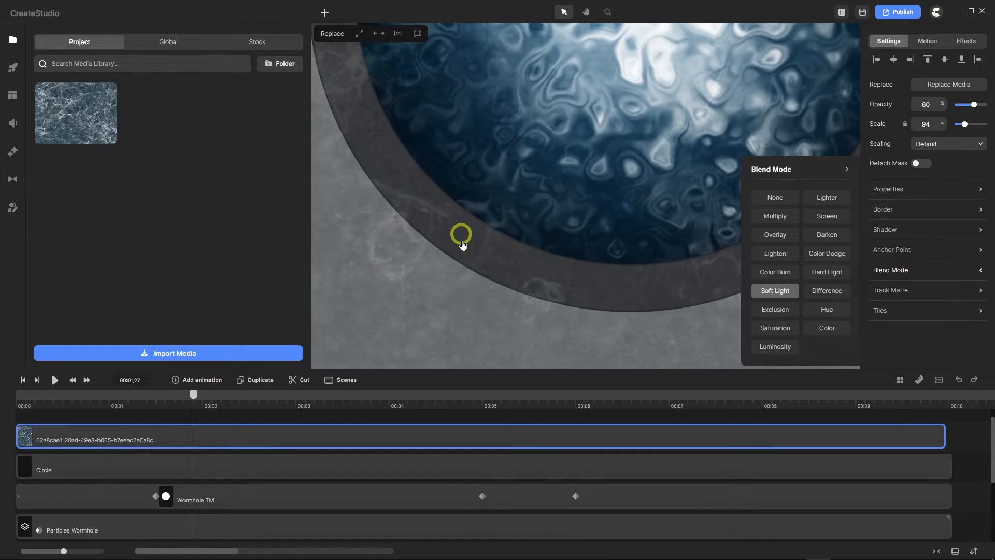
{"action": "scroll", "coordinate": [526, 267], "scroll_direction": "down", "scroll_amount": 3}
{"action": "scroll", "coordinate": [585, 256], "scroll_direction": "up", "scroll_amount": 2}
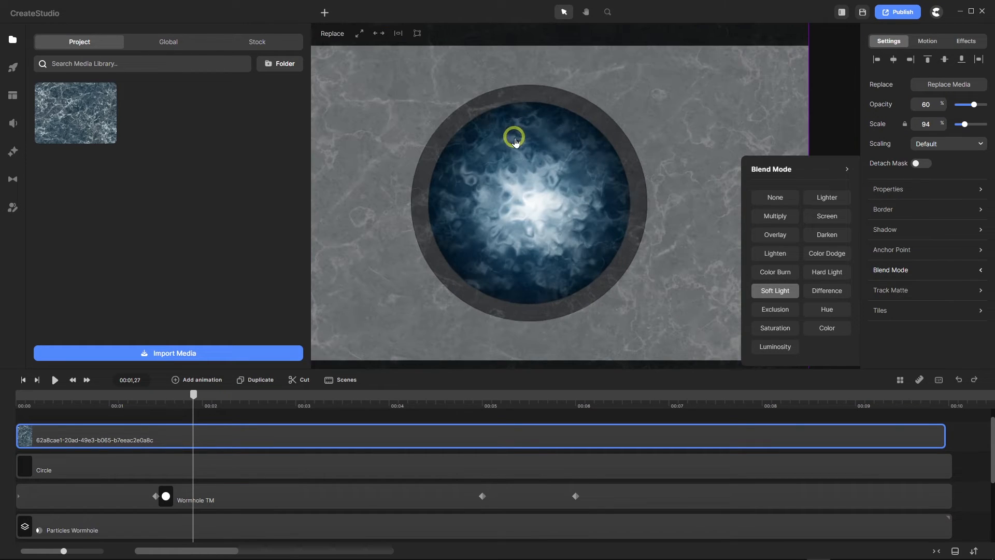
{"action": "scroll", "coordinate": [474, 105], "scroll_direction": "up", "scroll_amount": 2}
{"action": "scroll", "coordinate": [616, 159], "scroll_direction": "down", "scroll_amount": 2}
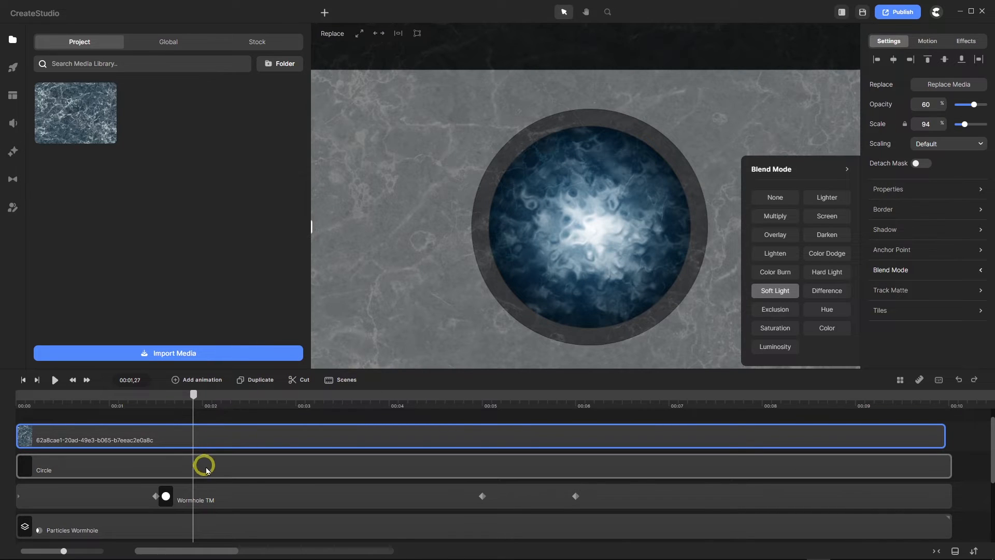
Rename the Circle layer as Ring
{"action": "left_click", "coordinate": [70, 472]}
{"action": "right_click", "coordinate": [71, 472]}
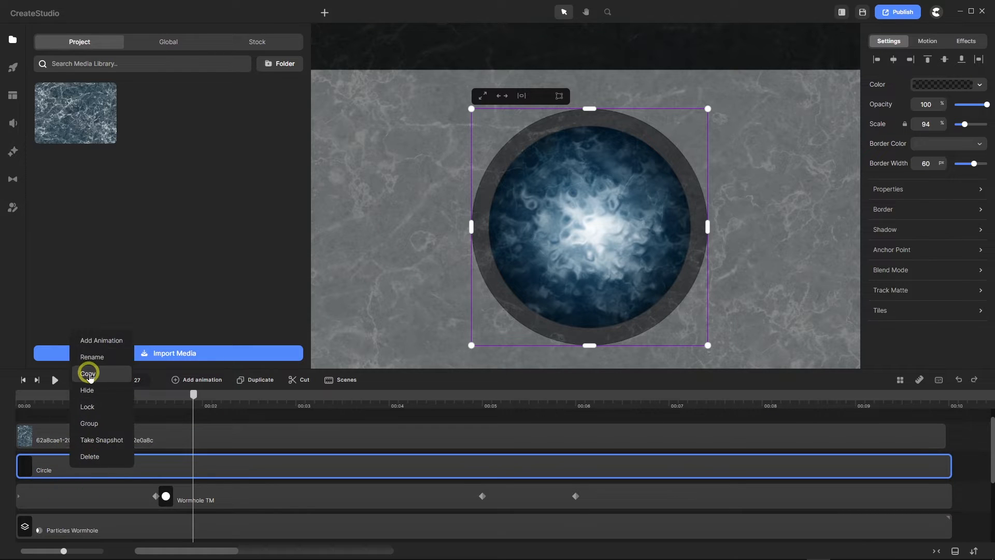
{"action": "left_click", "coordinate": [92, 353]}
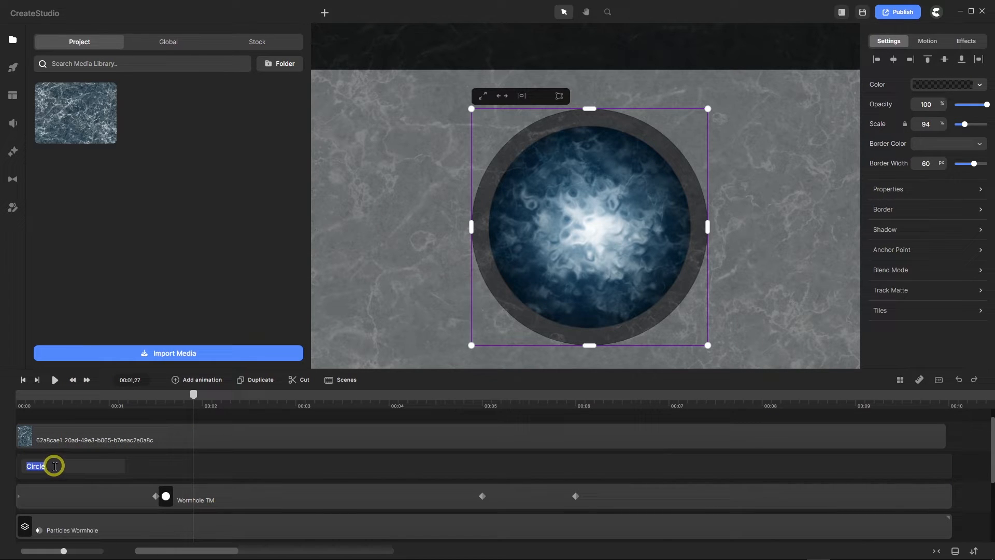
{"action": "type", "text": "Rin"}
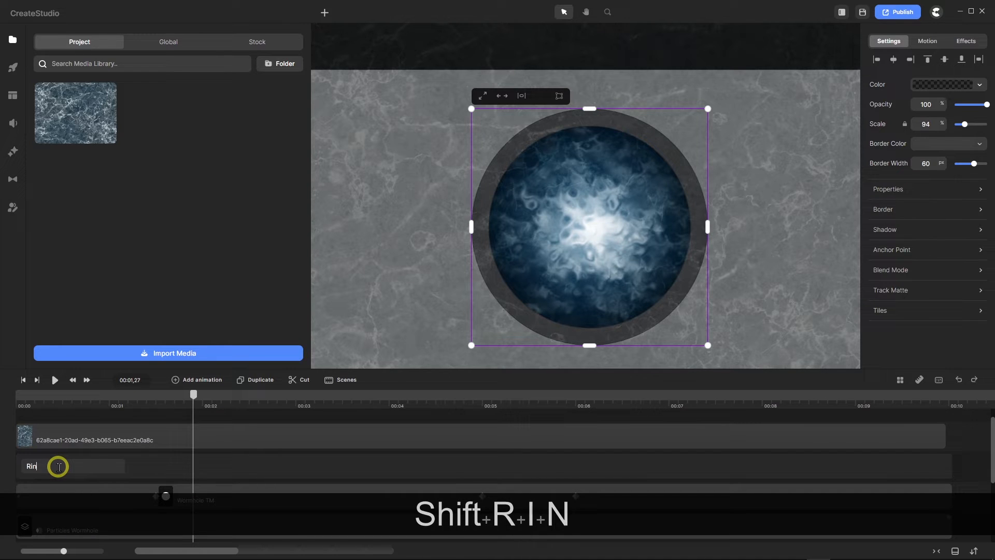
{"action": "type", "text": "g"}
{"action": "key", "text": "Return"}
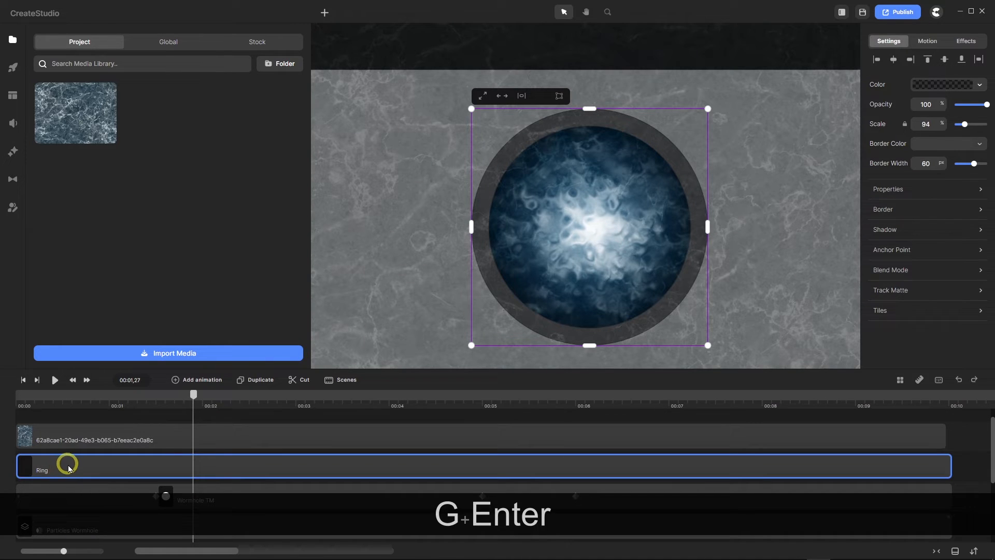
Duplicate the Ring layer and rename the lower of the two copies as Ring 1
{"action": "left_click", "coordinate": [259, 379]}
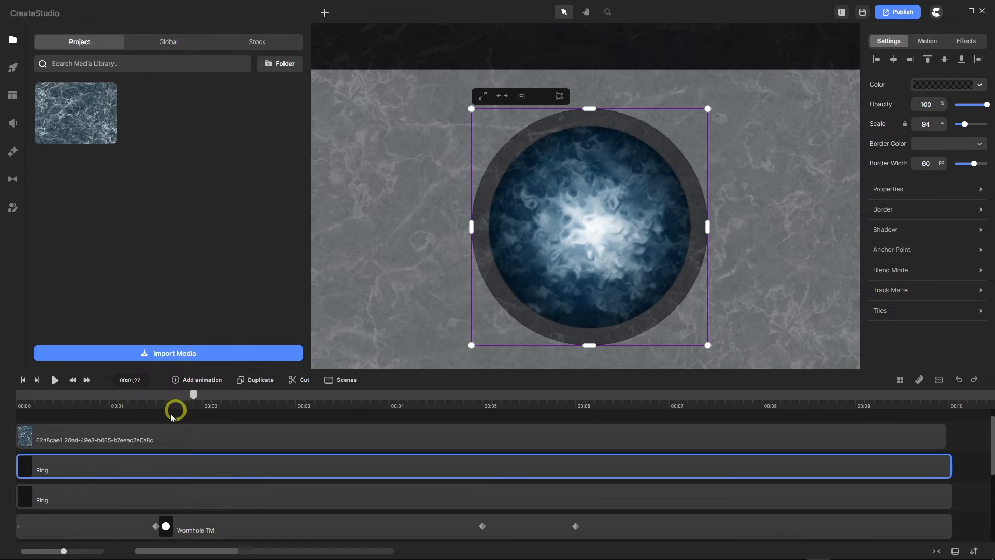
{"action": "right_click", "coordinate": [62, 498]}
{"action": "left_click", "coordinate": [86, 388]}
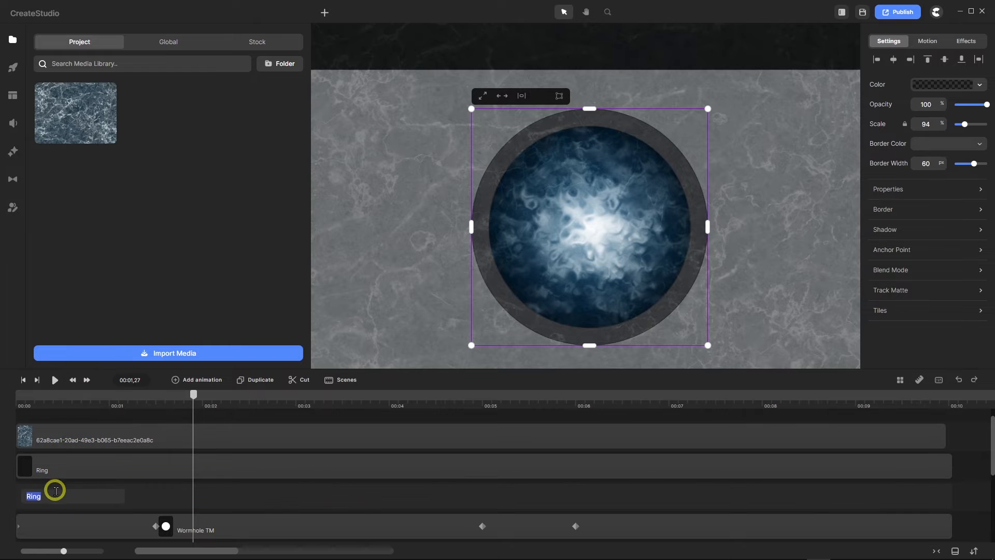
{"action": "type", "text": "1"}
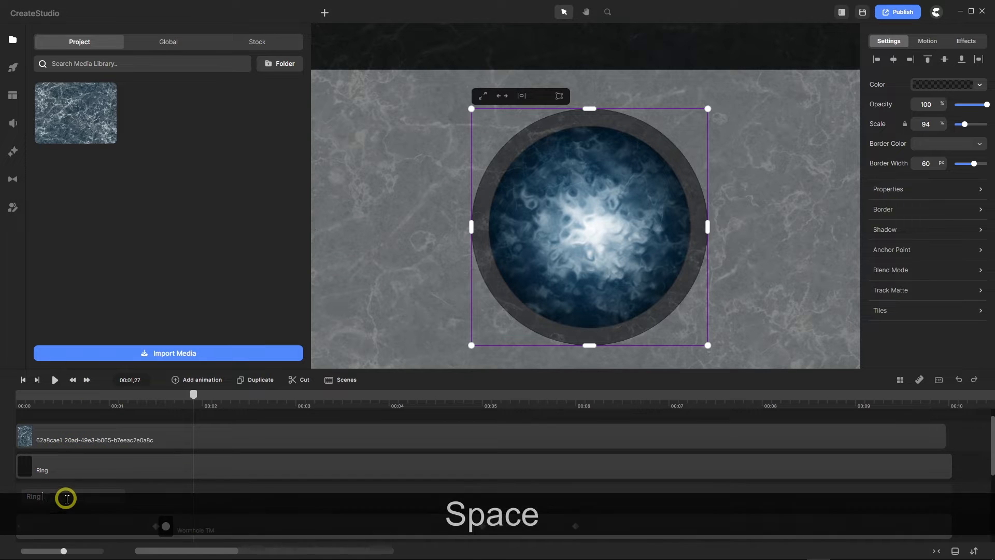
{"action": "key", "text": "Return"}
Rename the upper Ring copy as Ring 1 Texture TM and move it to a track above the marble image layer
{"action": "left_click", "coordinate": [49, 463]}
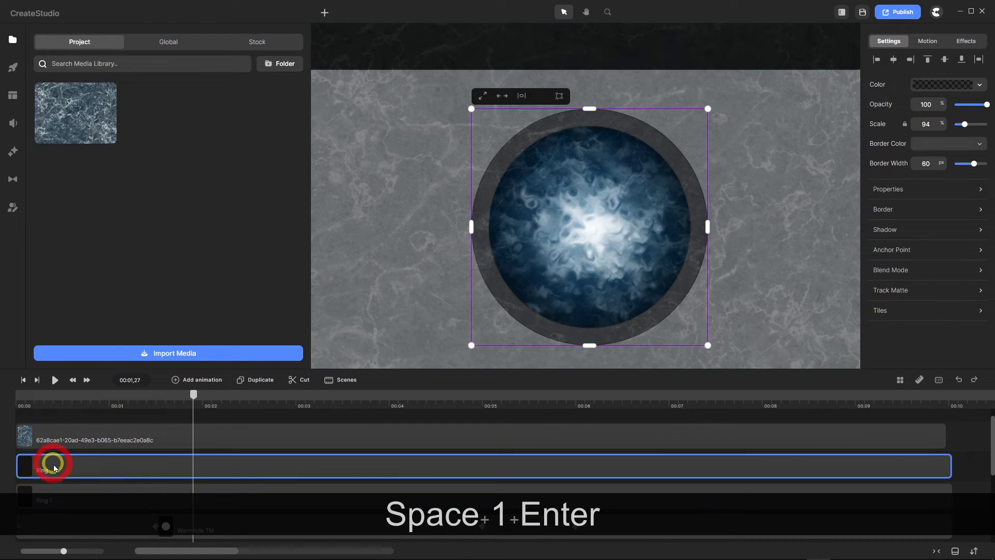
{"action": "right_click", "coordinate": [52, 463]}
{"action": "left_click", "coordinate": [81, 395]}
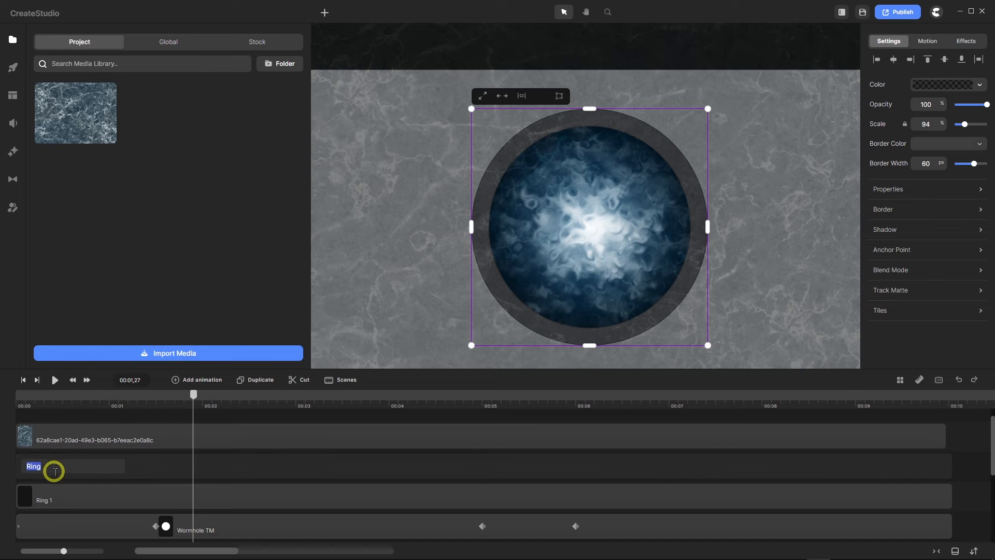
{"action": "type", "text": "1 Te"}
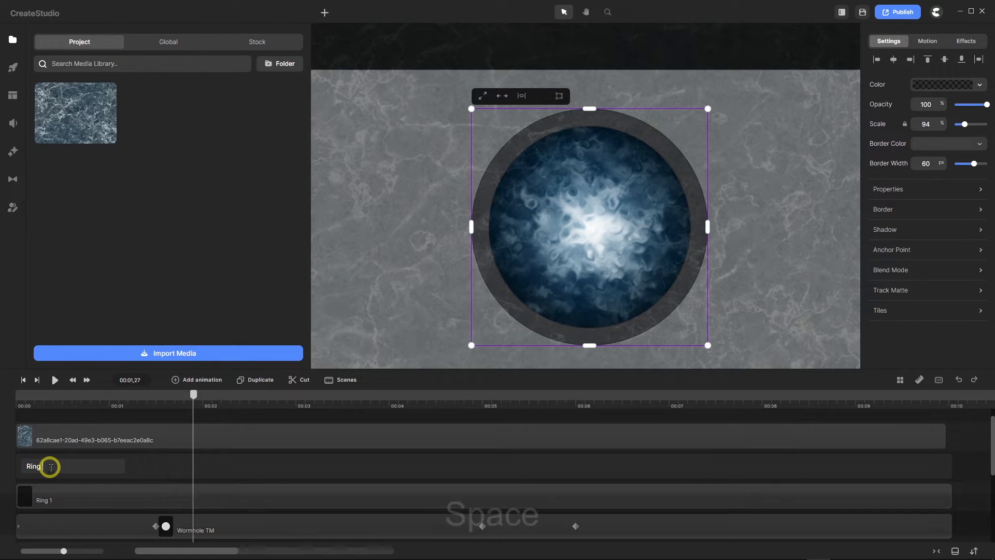
{"action": "type", "text": "xt"}
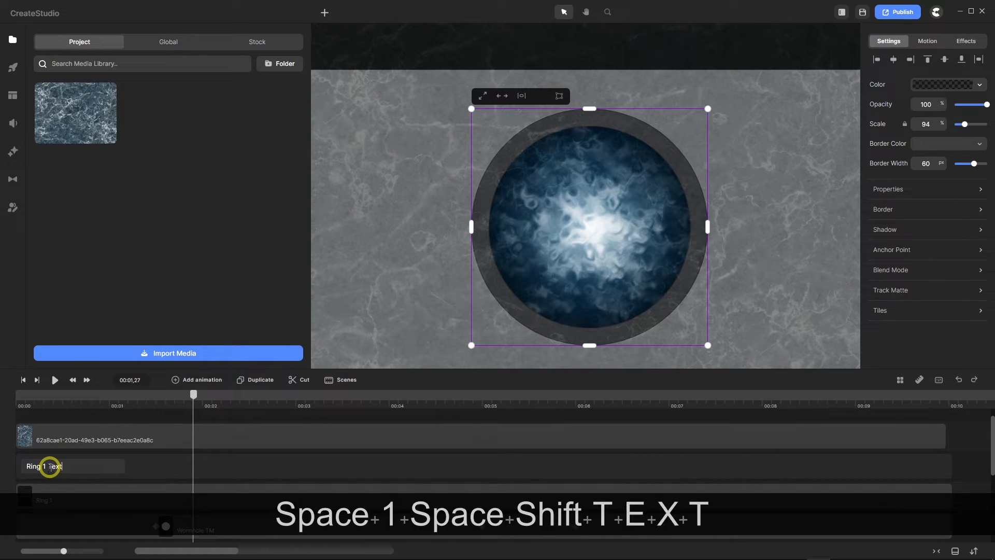
{"action": "type", "text": "ure TM"}
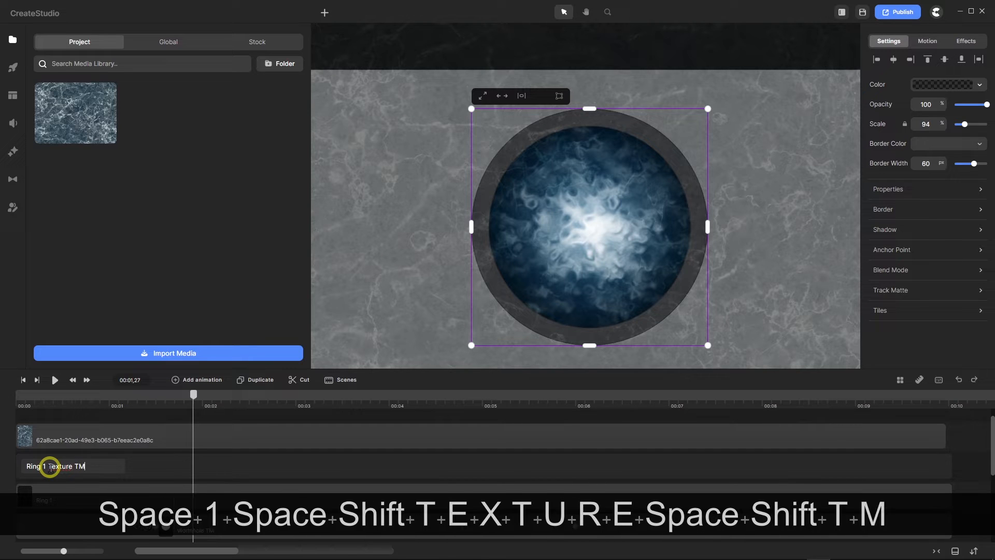
{"action": "key", "text": "Return"}
{"action": "left_click_drag", "start_coordinate": [50, 471], "coordinate": [87, 443]}
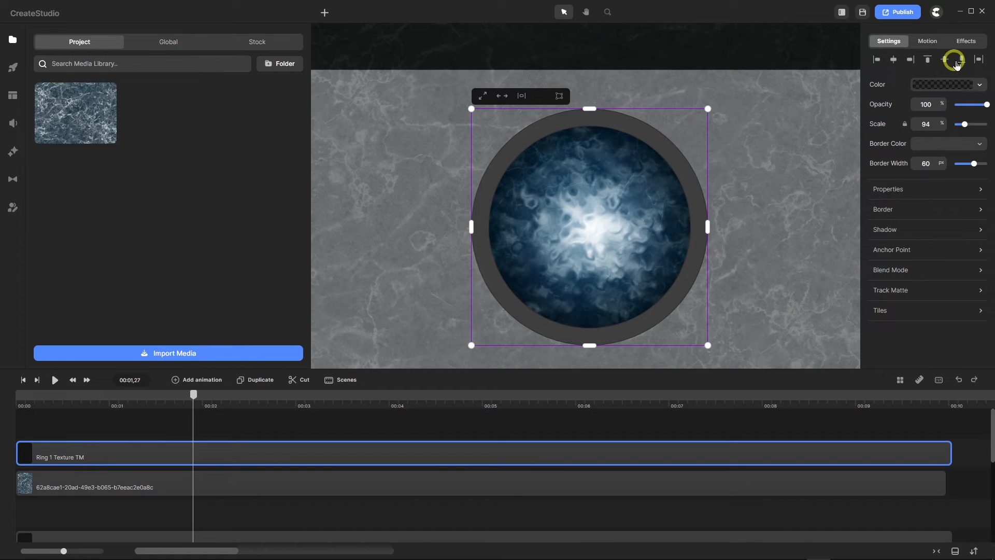
Remove the Inner Shadow effect from Ring 1 Texture TM and delete the empty track beneath the marble layer
{"action": "left_click", "coordinate": [967, 42]}
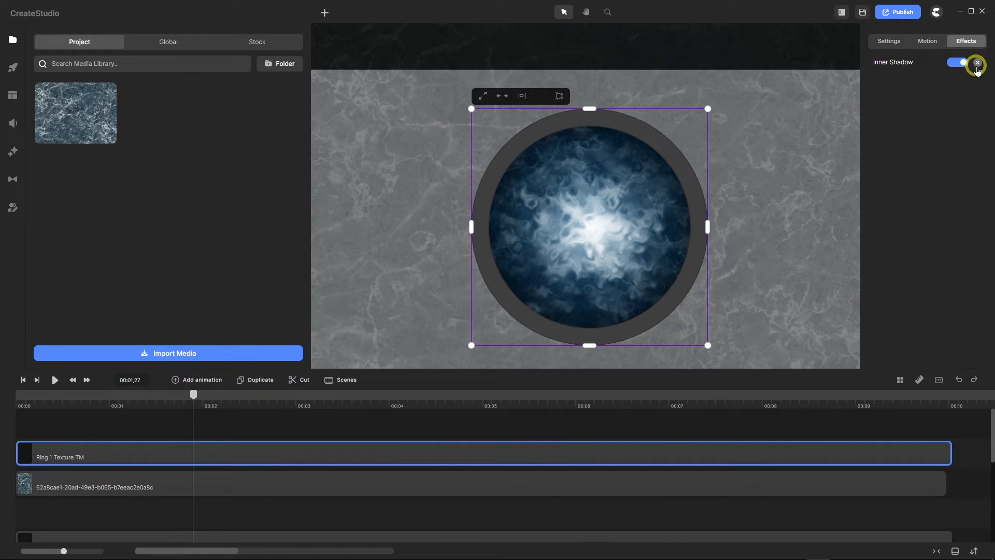
{"action": "left_click", "coordinate": [977, 62]}
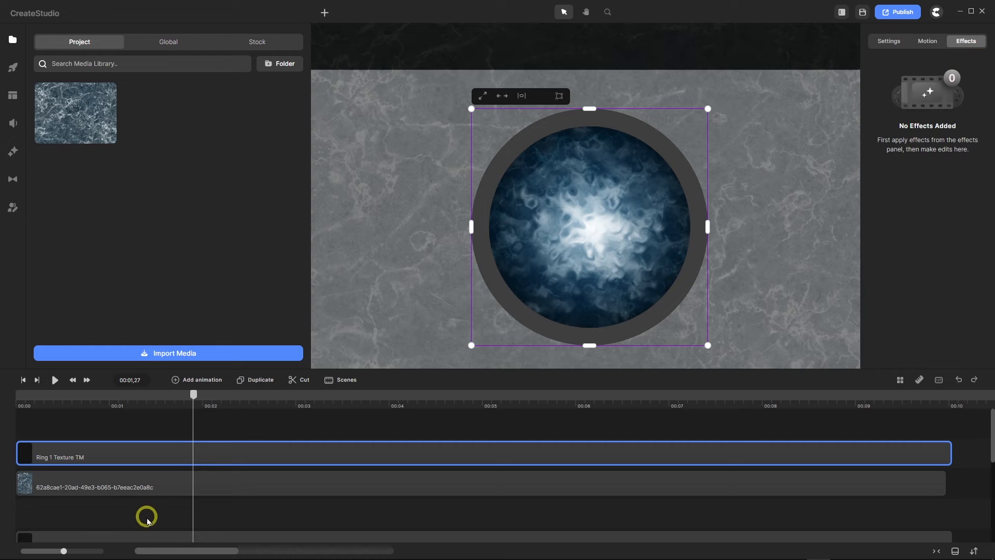
{"action": "right_click", "coordinate": [132, 510]}
{"action": "left_click", "coordinate": [138, 502]}
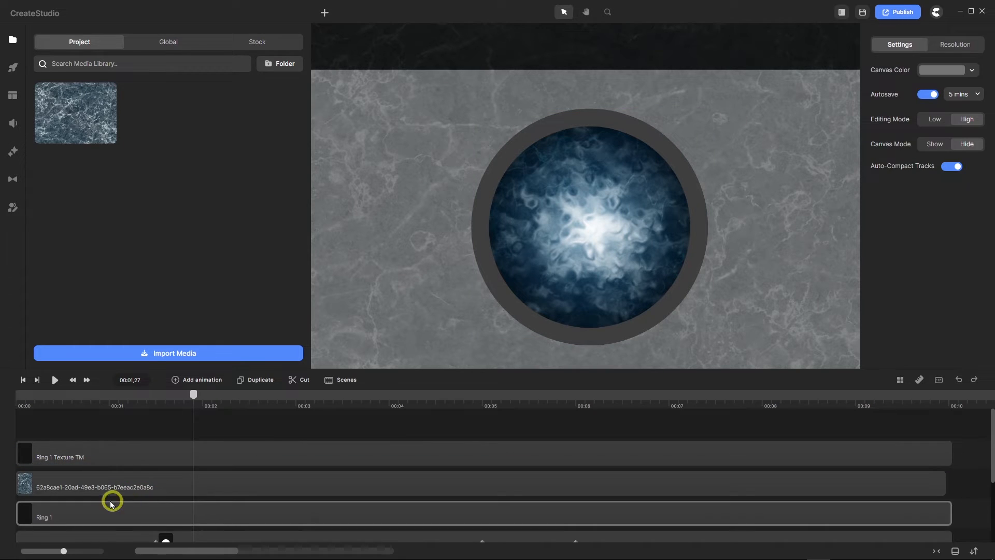
Mask the marble image layer with Ring 1 Texture TM as its track matte, using the Alpha type
{"action": "left_click", "coordinate": [99, 479]}
{"action": "left_click", "coordinate": [98, 486]}
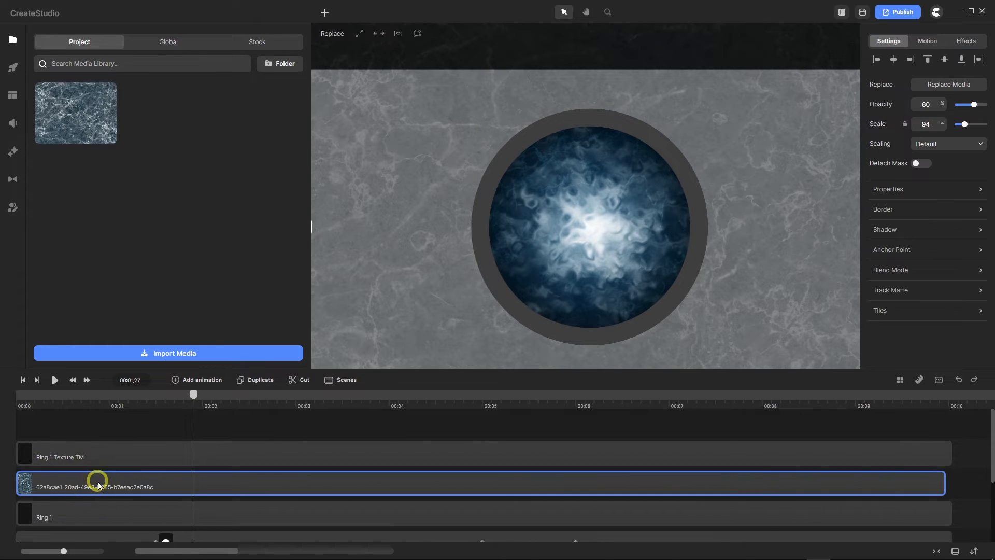
{"action": "left_click", "coordinate": [980, 289]}
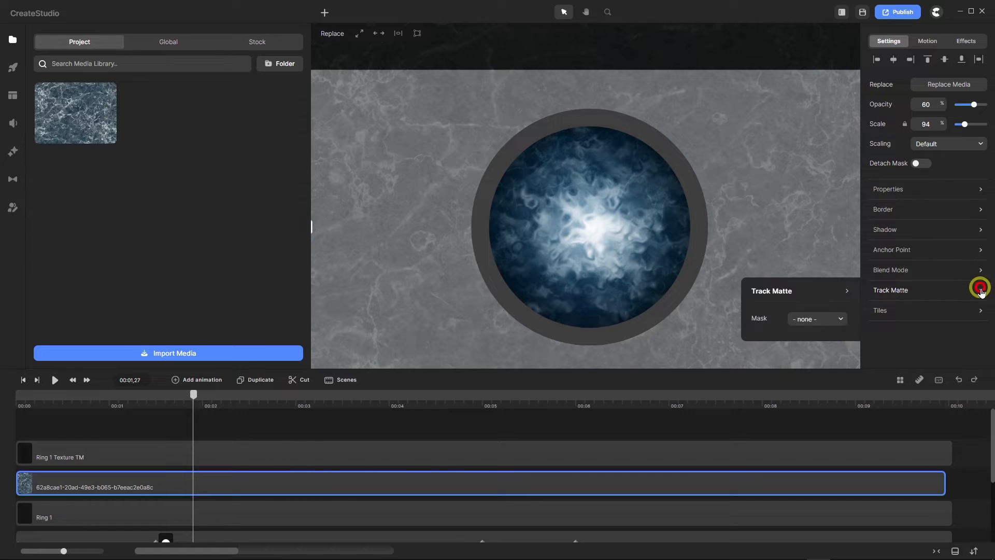
{"action": "left_click", "coordinate": [839, 317]}
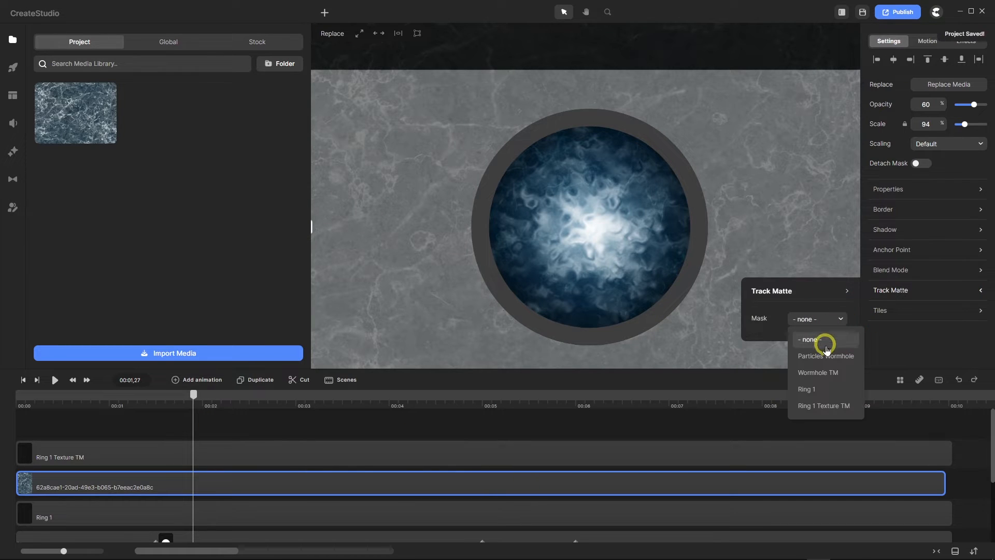
{"action": "left_click", "coordinate": [824, 406]}
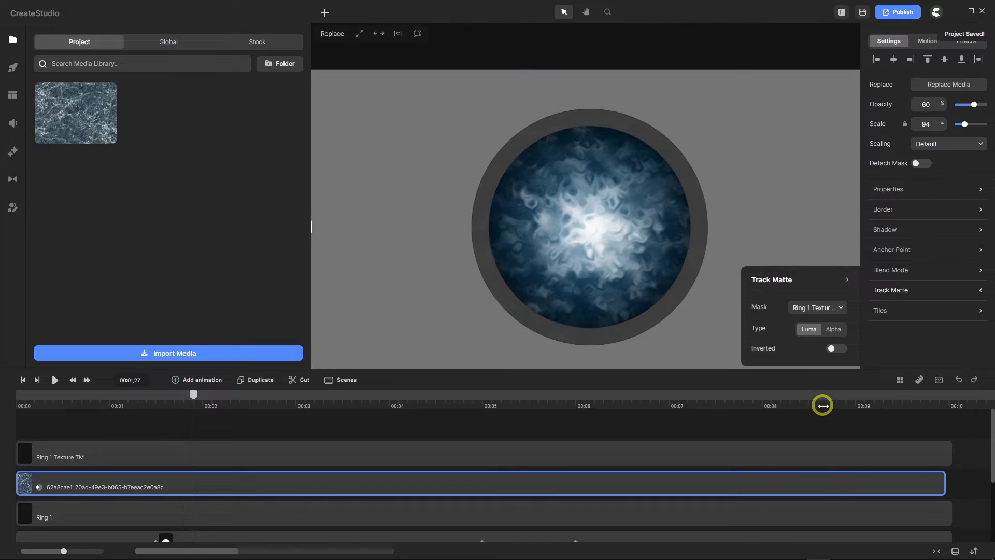
{"action": "left_click", "coordinate": [836, 329]}
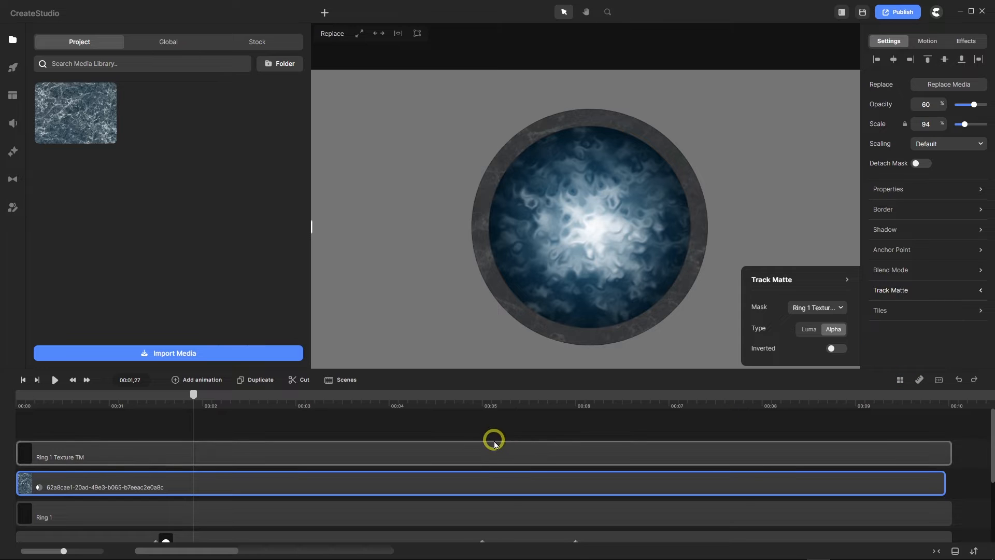
Examine the marble texture along the ring's lower and upper edges up close
{"action": "left_click", "coordinate": [485, 423]}
{"action": "scroll", "coordinate": [653, 344], "scroll_direction": "up", "scroll_amount": 2}
{"action": "scroll", "coordinate": [652, 343], "scroll_direction": "up", "scroll_amount": 2}
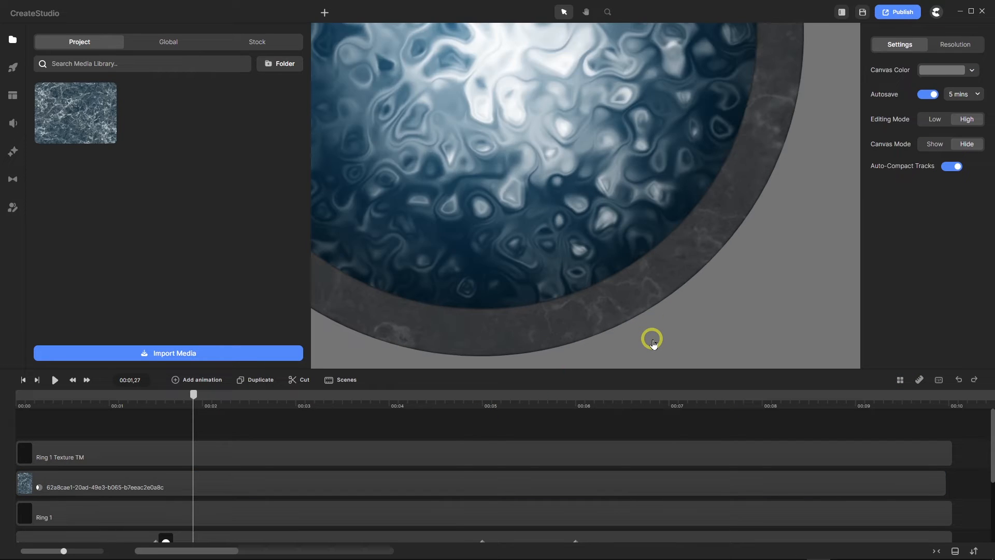
{"action": "scroll", "coordinate": [675, 257], "scroll_direction": "down", "scroll_amount": 1}
{"action": "scroll", "coordinate": [675, 258], "scroll_direction": "down", "scroll_amount": 2}
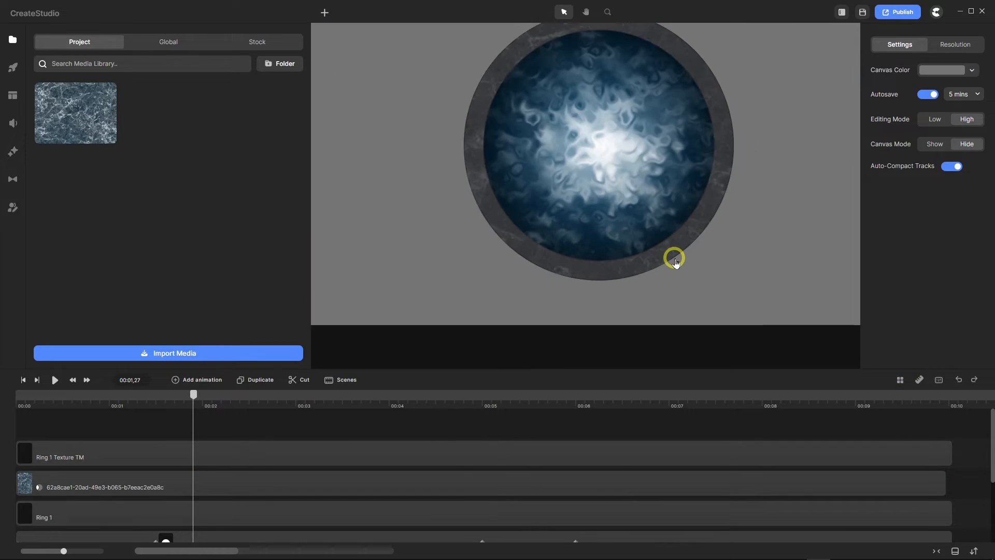
{"action": "scroll", "coordinate": [677, 250], "scroll_direction": "down", "scroll_amount": 2}
{"action": "scroll", "coordinate": [663, 146], "scroll_direction": "up", "scroll_amount": 3}
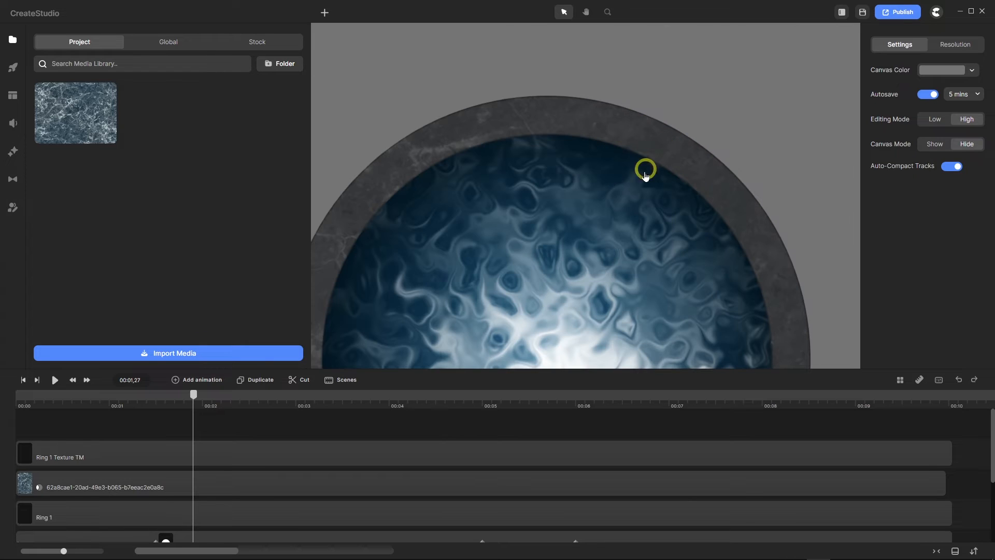
{"action": "scroll", "coordinate": [602, 193], "scroll_direction": "down", "scroll_amount": 4}
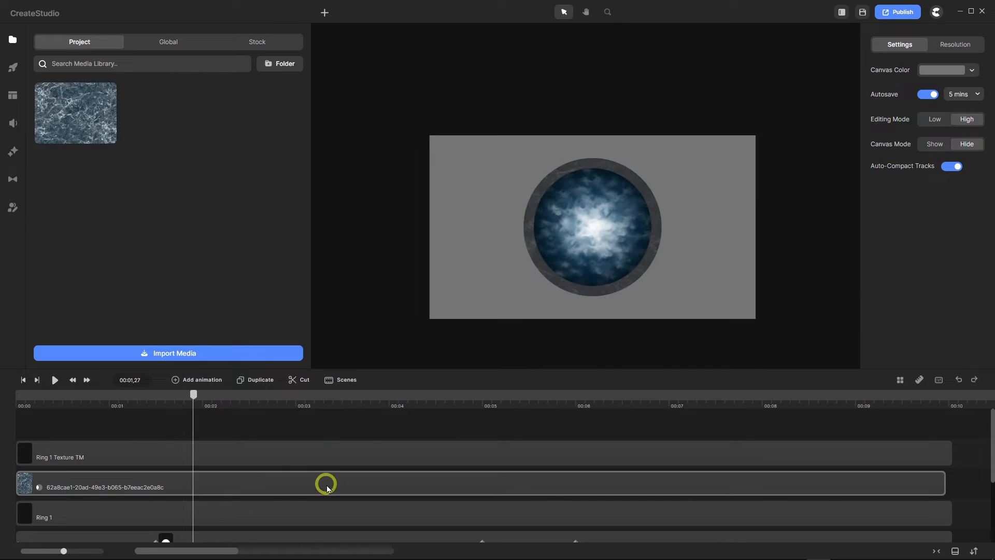
Group the Ring 1 Texture TM, marble image and Ring 1 layers together
{"action": "left_click_drag", "start_coordinate": [342, 432], "coordinate": [274, 519]}
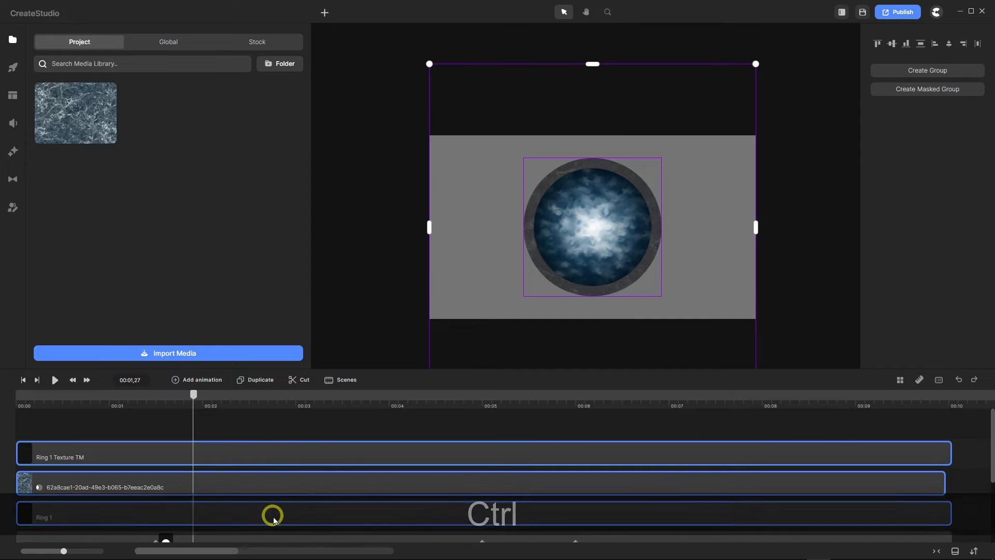
{"action": "key", "text": "ctrl+g"}
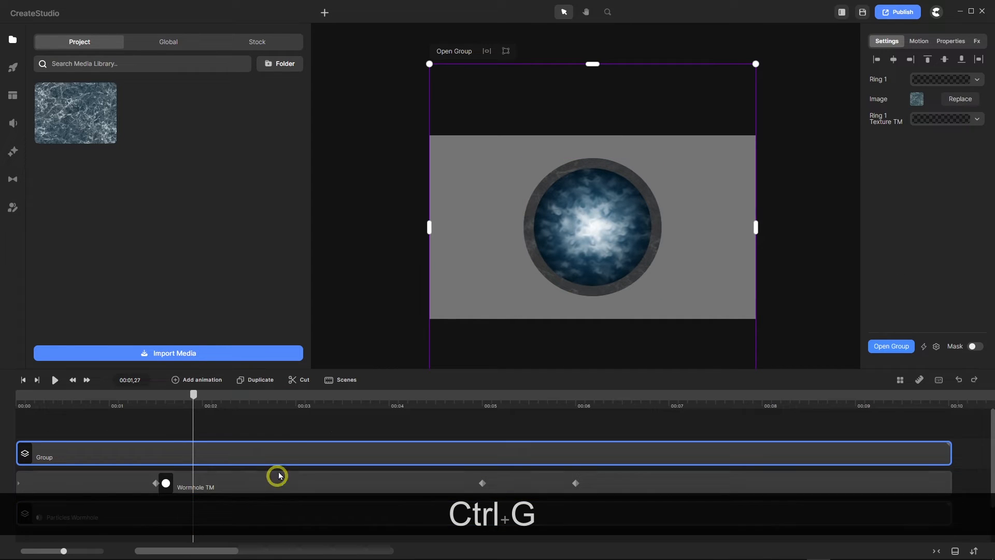
{"action": "scroll", "coordinate": [567, 220], "scroll_direction": "down", "scroll_amount": 5}
{"action": "scroll", "coordinate": [586, 273], "scroll_direction": "up", "scroll_amount": 3}
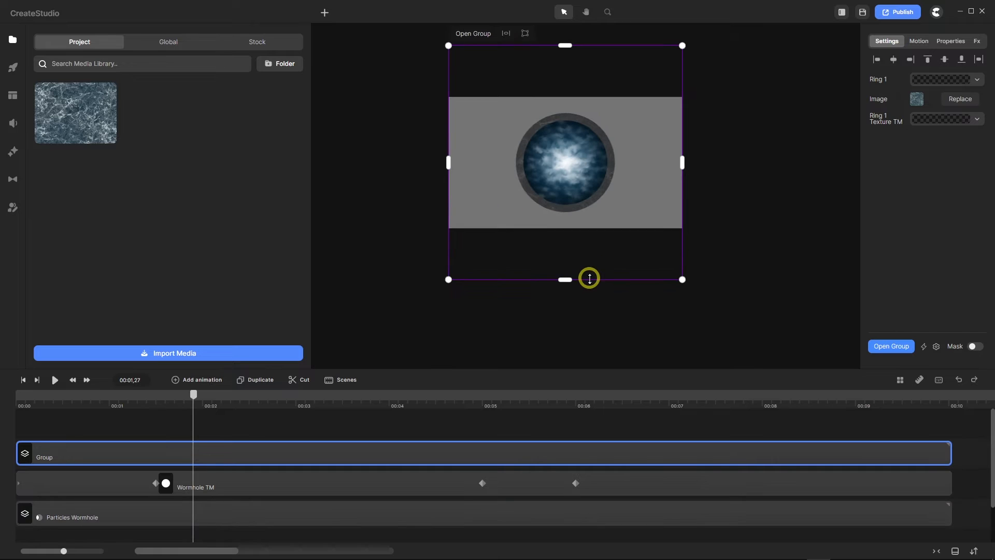
Set the new group's boundaries to the Facebook preset and check its bounding box around the ring on the main timeline
{"action": "double_click", "coordinate": [250, 459]}
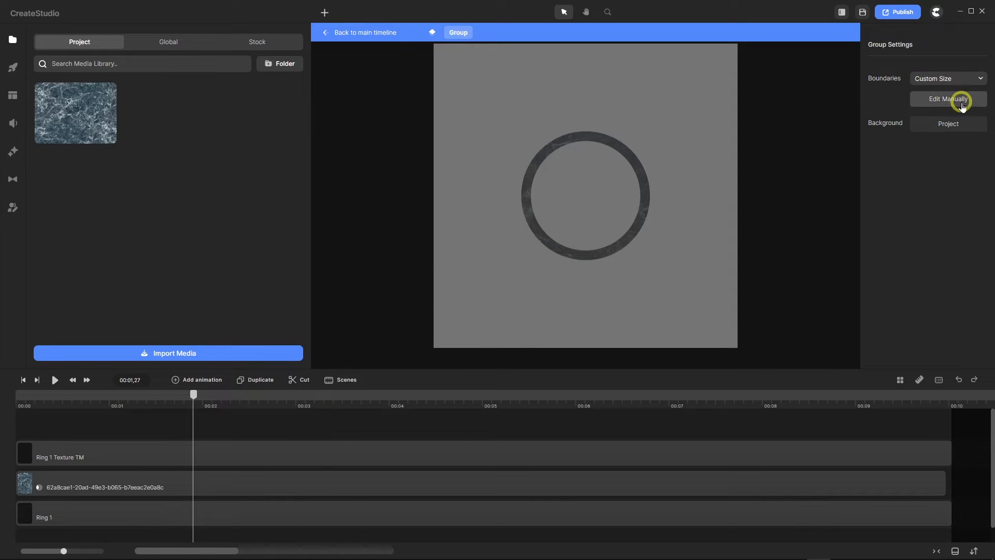
{"action": "left_click", "coordinate": [955, 78]}
{"action": "left_click", "coordinate": [935, 149]}
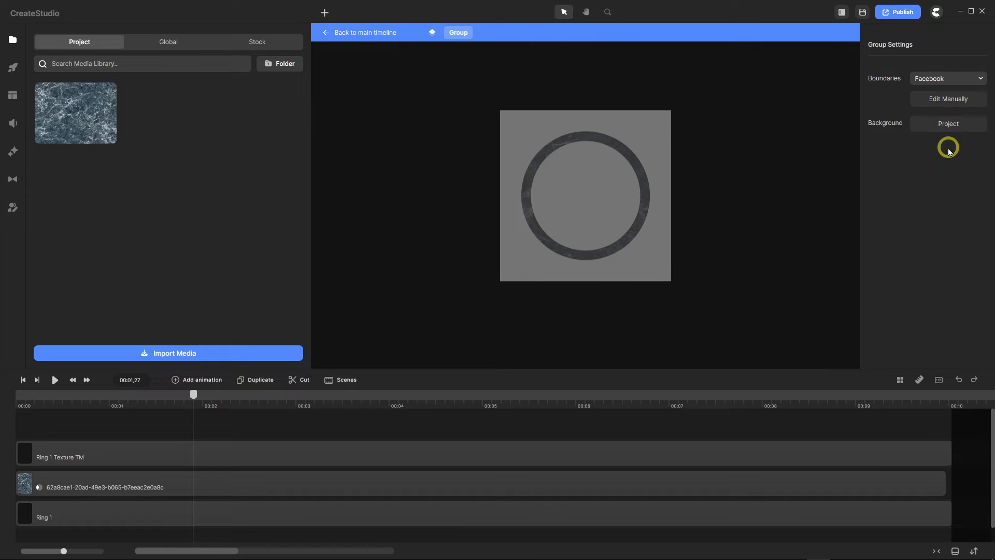
{"action": "left_click", "coordinate": [364, 33]}
{"action": "left_click", "coordinate": [252, 454]}
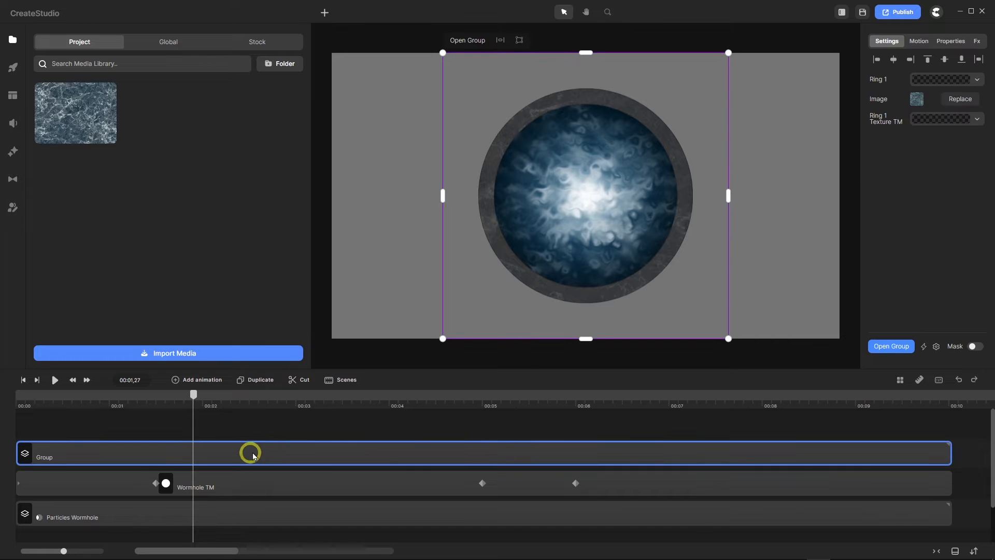
{"action": "left_click_drag", "start_coordinate": [733, 344], "coordinate": [689, 301]}
{"action": "scroll", "coordinate": [575, 318], "scroll_direction": "up", "scroll_amount": 4}
{"action": "scroll", "coordinate": [579, 324], "scroll_direction": "down", "scroll_amount": 4}
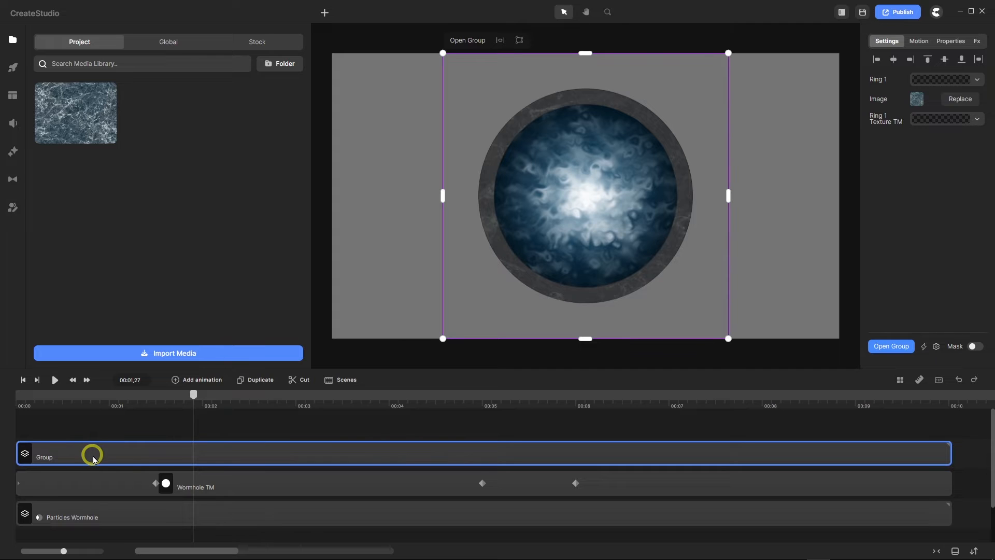
Rename the new group containing the marble ring layers as Ring 1
{"action": "right_click", "coordinate": [71, 453]}
{"action": "left_click", "coordinate": [95, 292]}
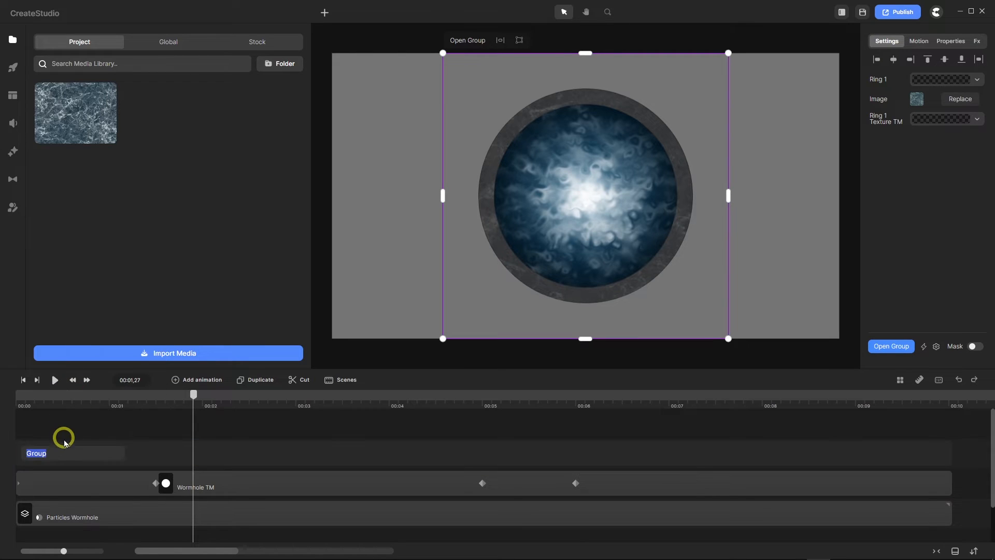
{"action": "type", "text": "R"}
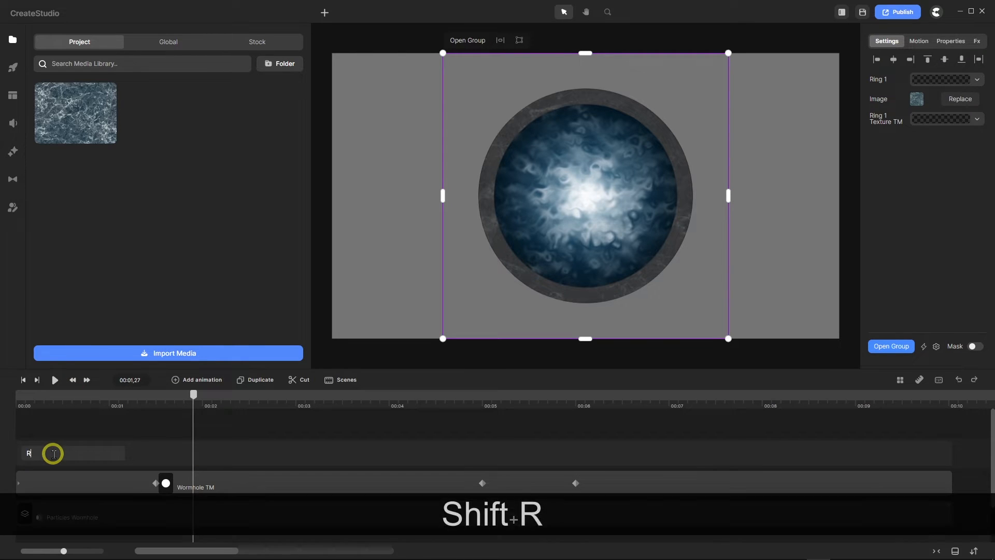
{"action": "type", "text": "ing 1"}
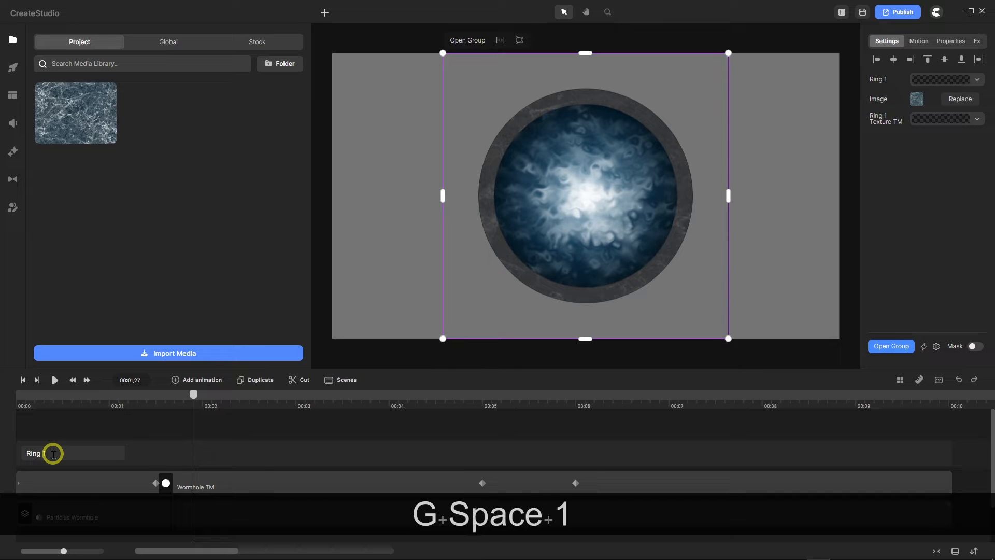
{"action": "key", "text": "Return"}
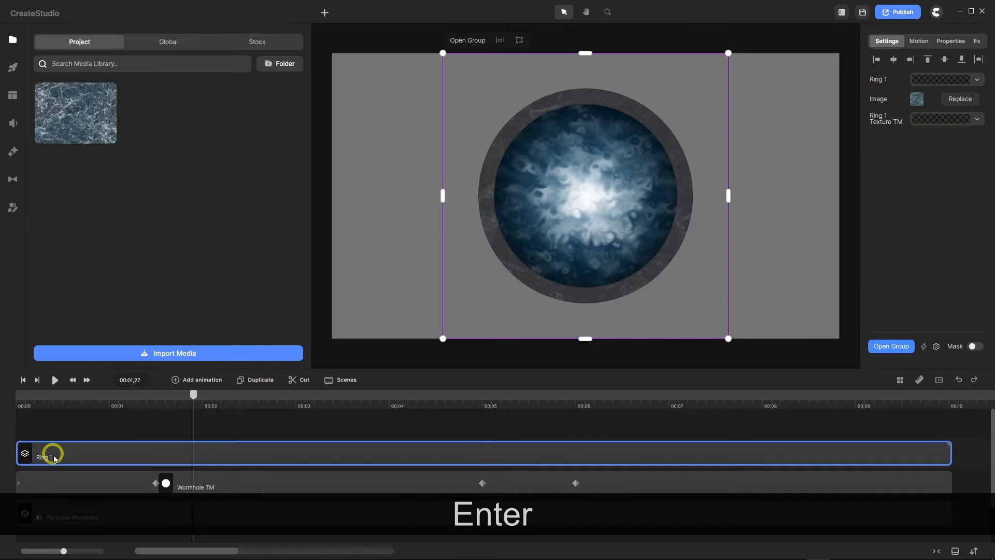
Duplicate the Ring 1 group and rename the upper copy as Ring 2
{"action": "left_click", "coordinate": [261, 380]}
{"action": "right_click", "coordinate": [100, 452]}
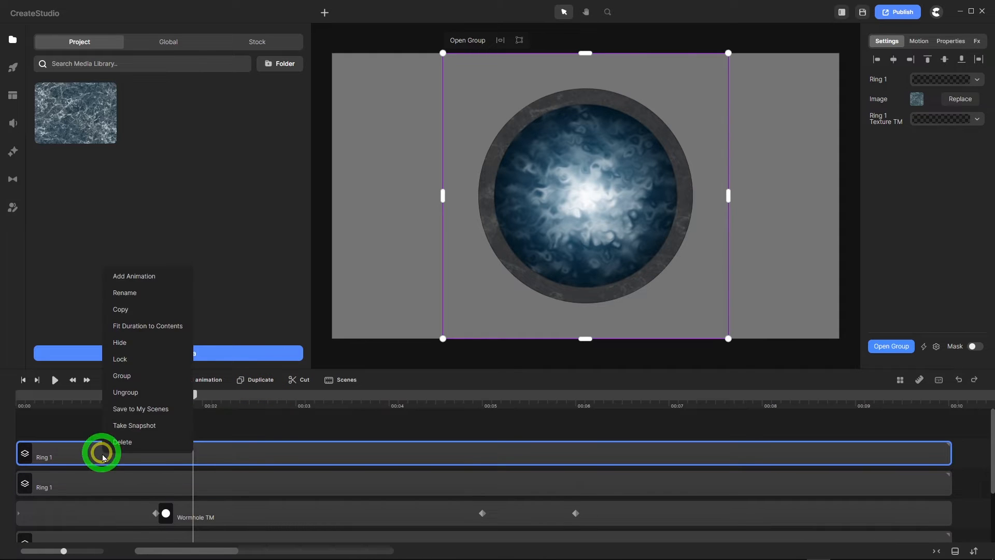
{"action": "left_click", "coordinate": [134, 300]}
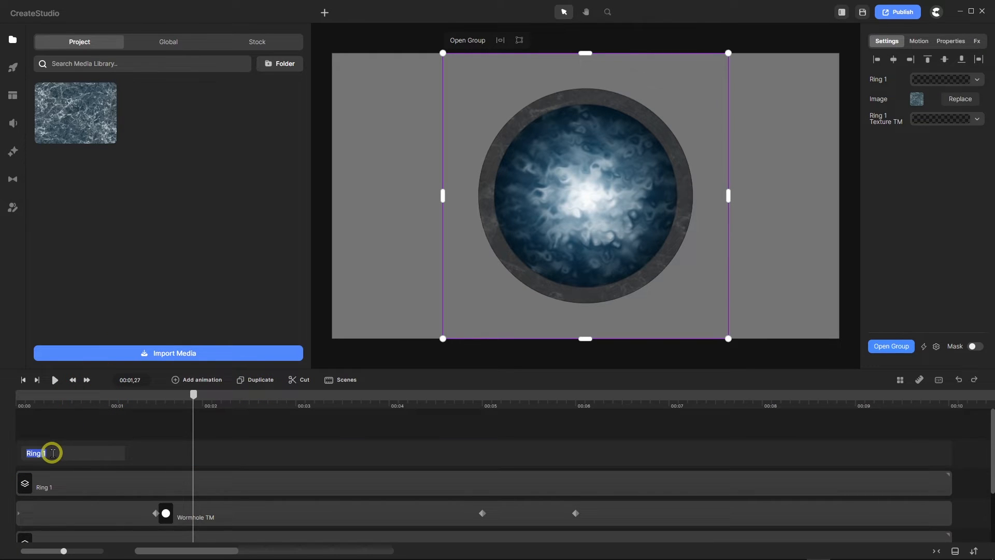
{"action": "key", "text": "BackSpace"}
{"action": "type", "text": "2"}
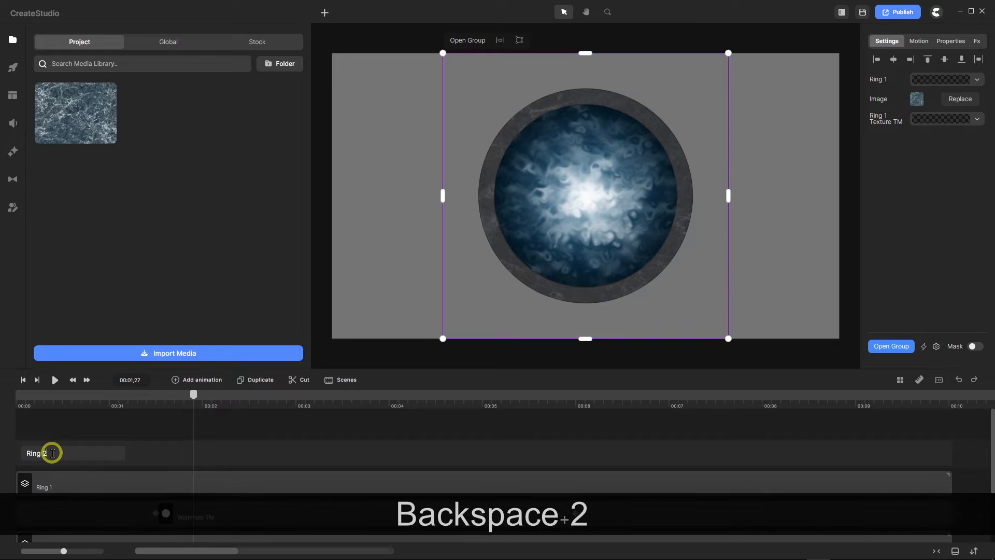
{"action": "key", "text": "Return"}
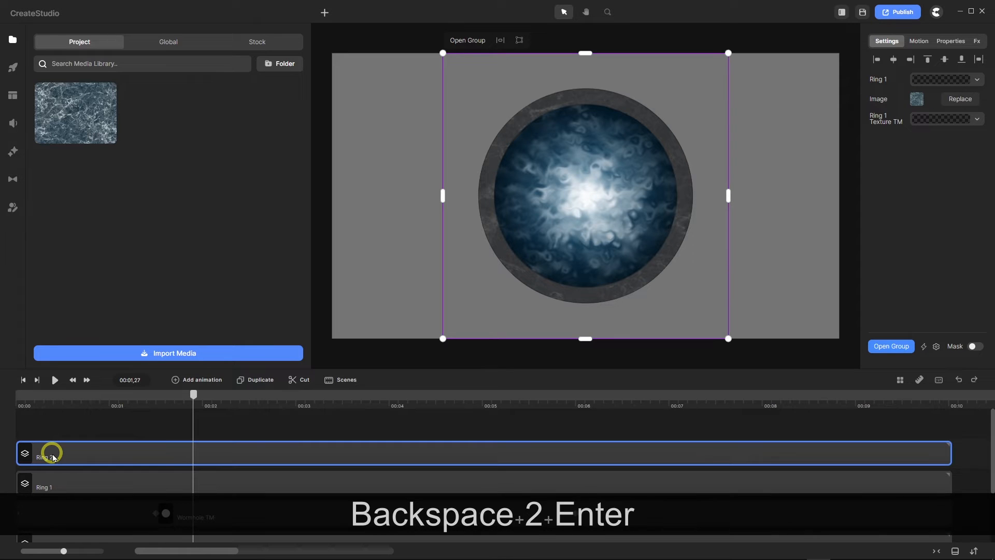
Open the Ring 2 group and rename its track matte layer as Ring 2 Texture TM
{"action": "double_click", "coordinate": [91, 453]}
{"action": "right_click", "coordinate": [86, 454]}
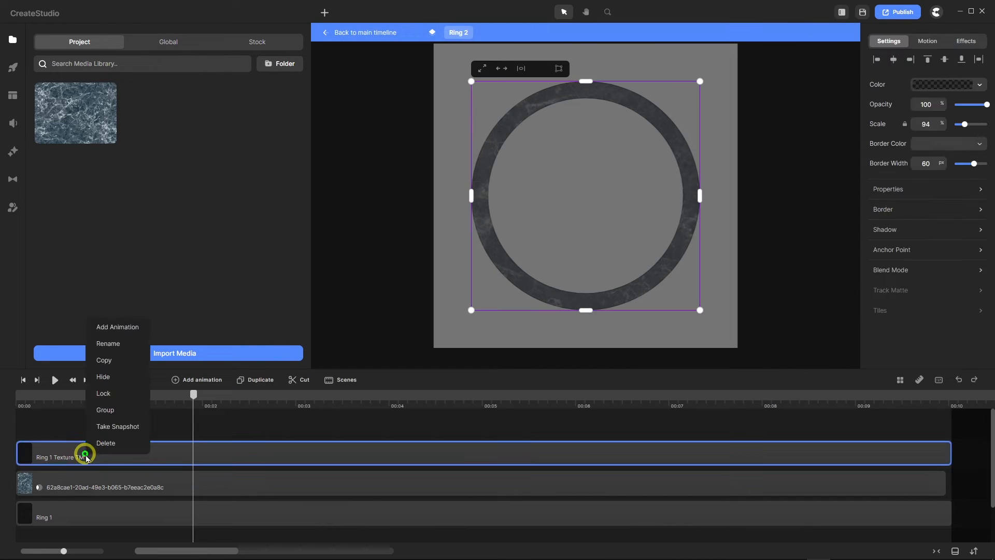
{"action": "left_click", "coordinate": [122, 344]}
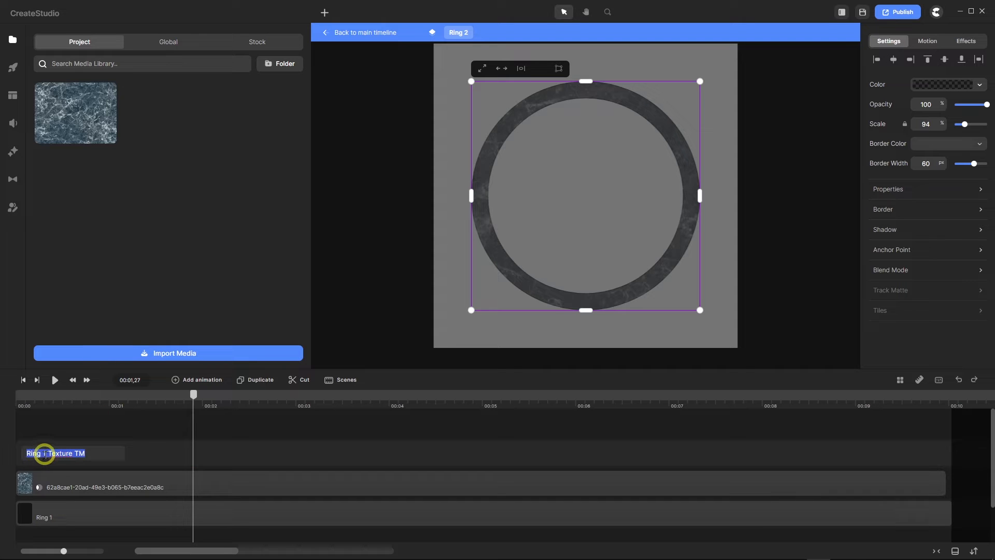
{"action": "left_click_drag", "start_coordinate": [45, 455], "coordinate": [48, 470]}
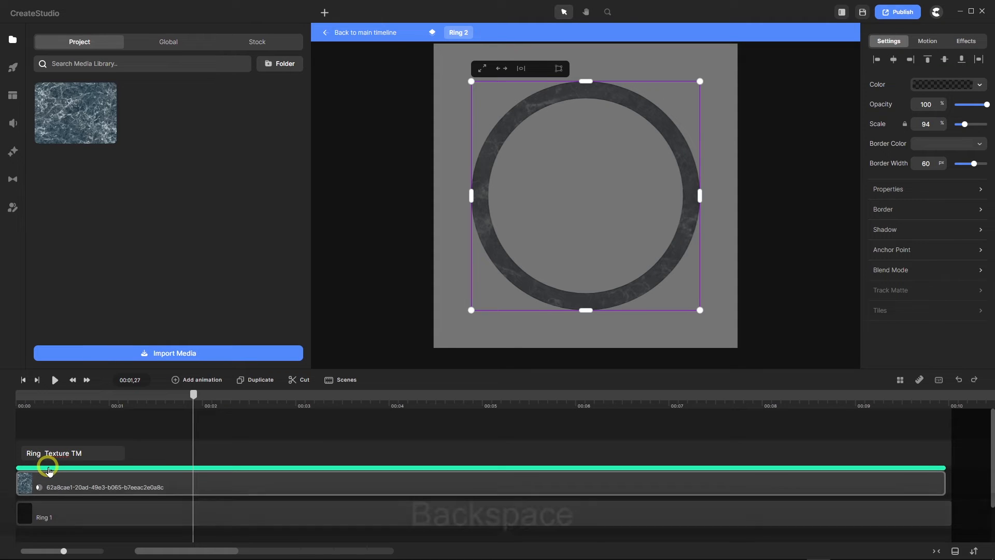
{"action": "type", "text": "2"}
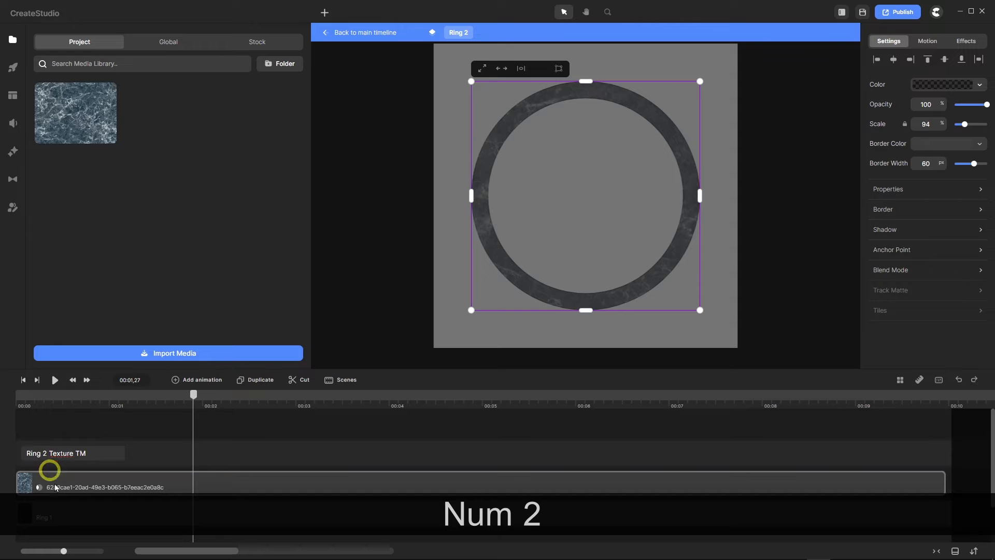
Rename the base ring layer inside the group as Ring 2 and return to the main timeline
{"action": "left_click", "coordinate": [74, 518]}
{"action": "right_click", "coordinate": [75, 521]}
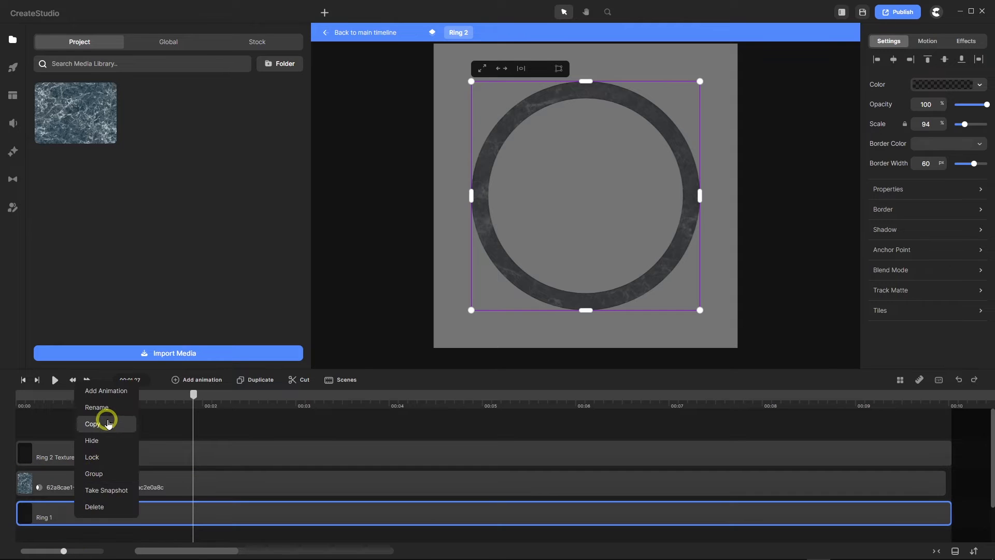
{"action": "left_click", "coordinate": [106, 402]}
{"action": "left_click", "coordinate": [51, 512]}
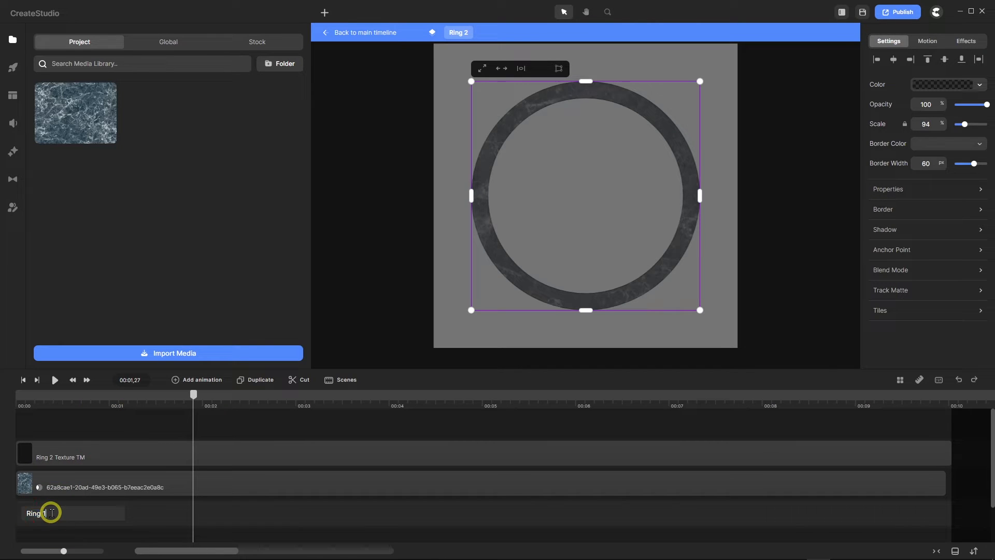
{"action": "type", "text": "2"}
{"action": "key", "text": "Return"}
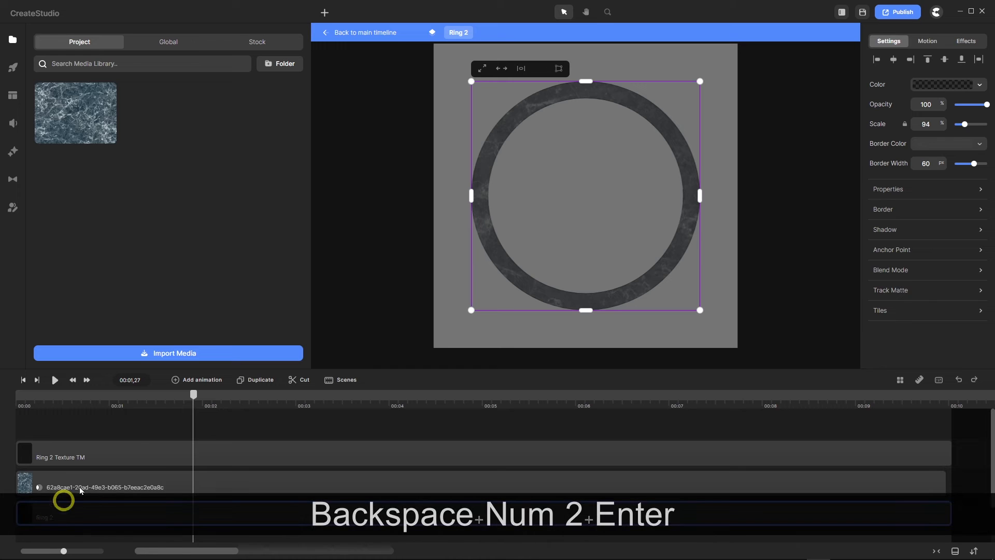
{"action": "left_click", "coordinate": [362, 32]}
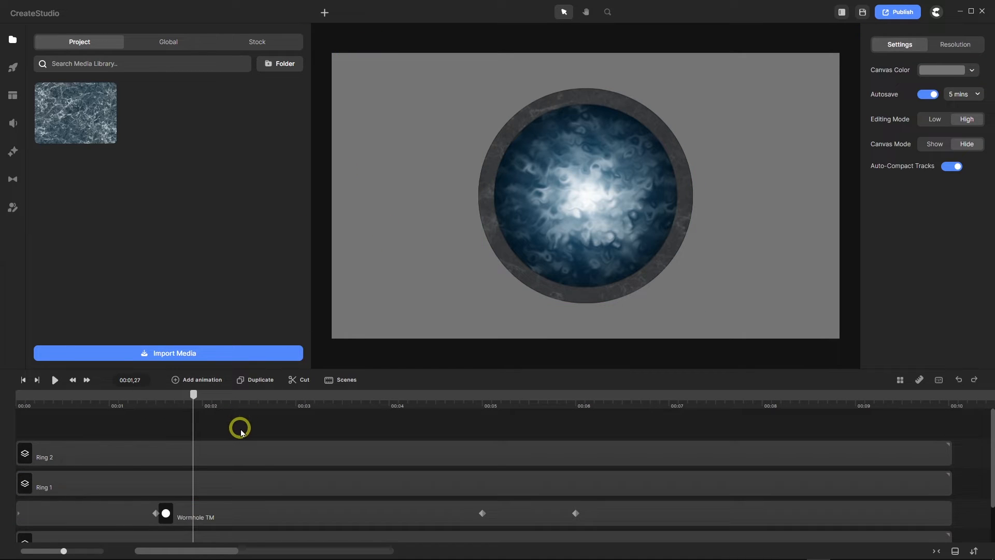
Try to enlarge the Ring 2 group proportionally from its centre so that it surrounds Ring 1
{"action": "left_click", "coordinate": [222, 453]}
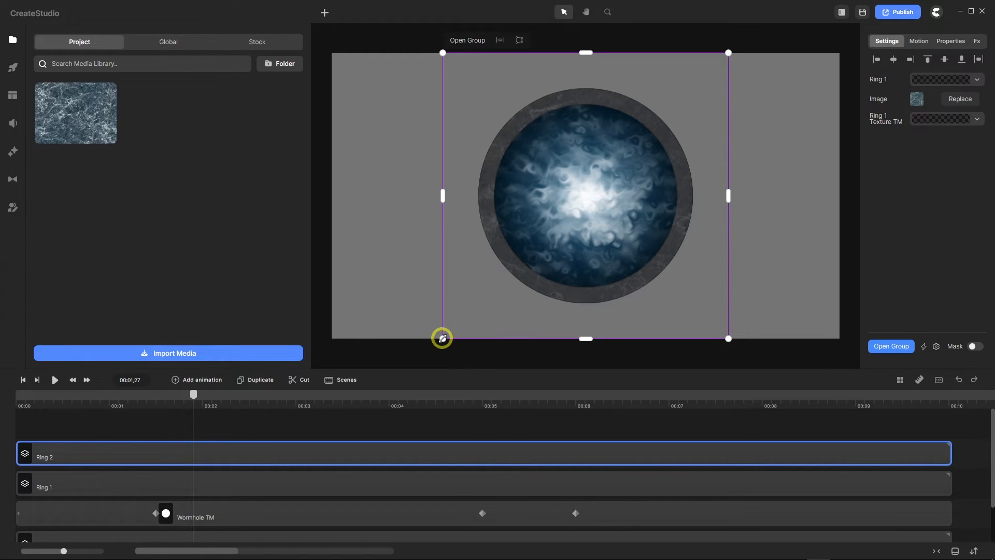
{"action": "key", "text": "alt"}
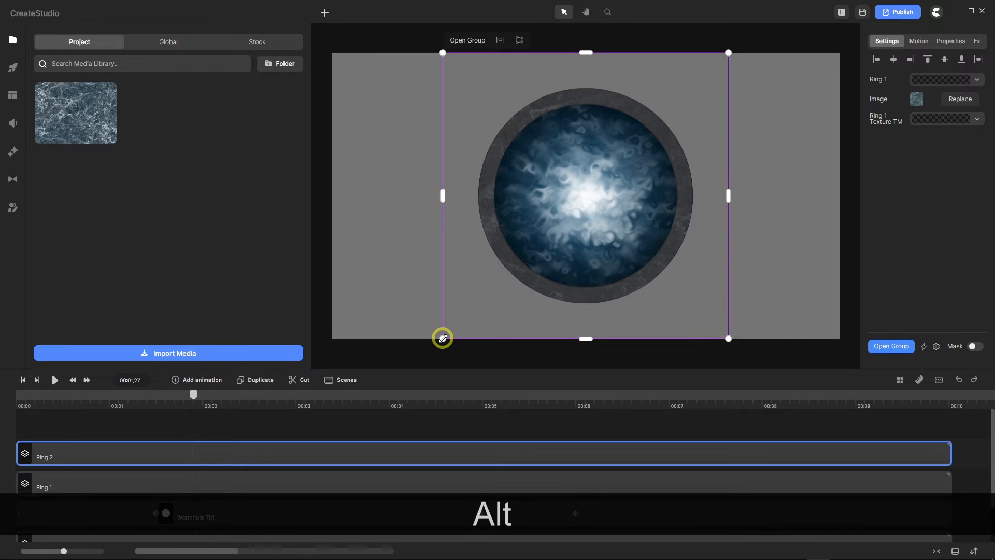
{"action": "left_click_drag", "start_coordinate": [443, 338], "coordinate": [418, 364]}
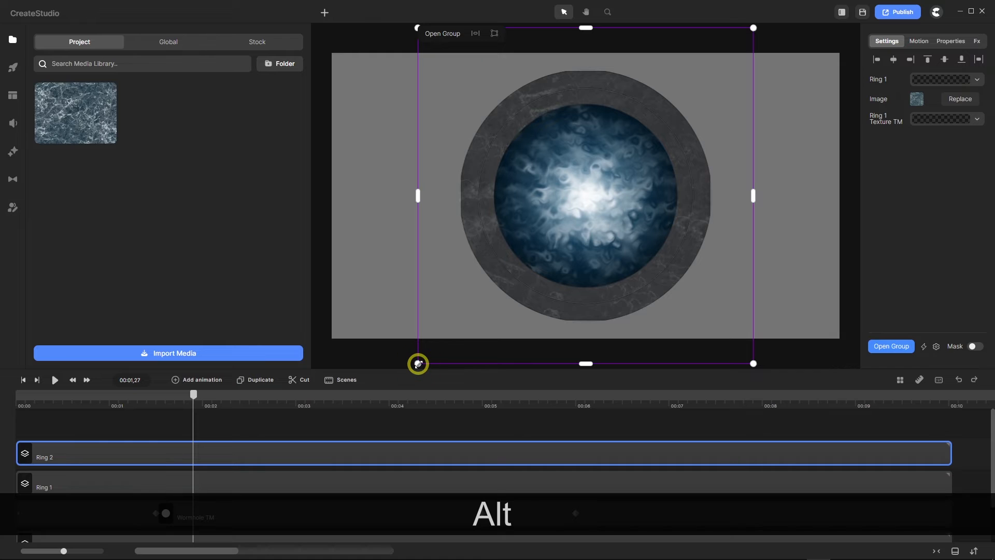
{"action": "left_click_drag", "start_coordinate": [422, 357], "coordinate": [422, 357]}
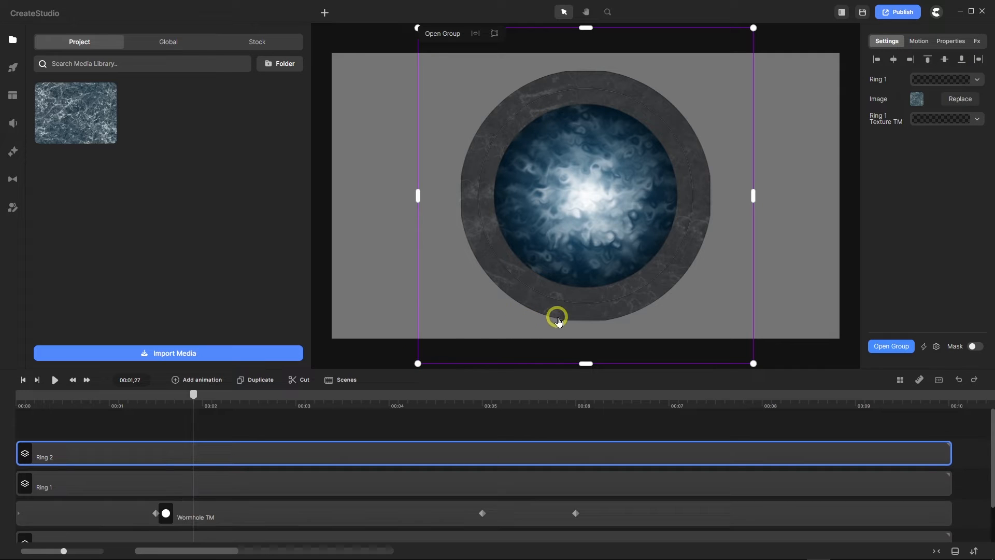
Examine the enlarged ring's lower and left edges up close and undo the enlargement of Ring 2
{"action": "scroll", "coordinate": [581, 325], "scroll_direction": "up", "scroll_amount": 5}
{"action": "scroll", "coordinate": [531, 305], "scroll_direction": "up", "scroll_amount": 3}
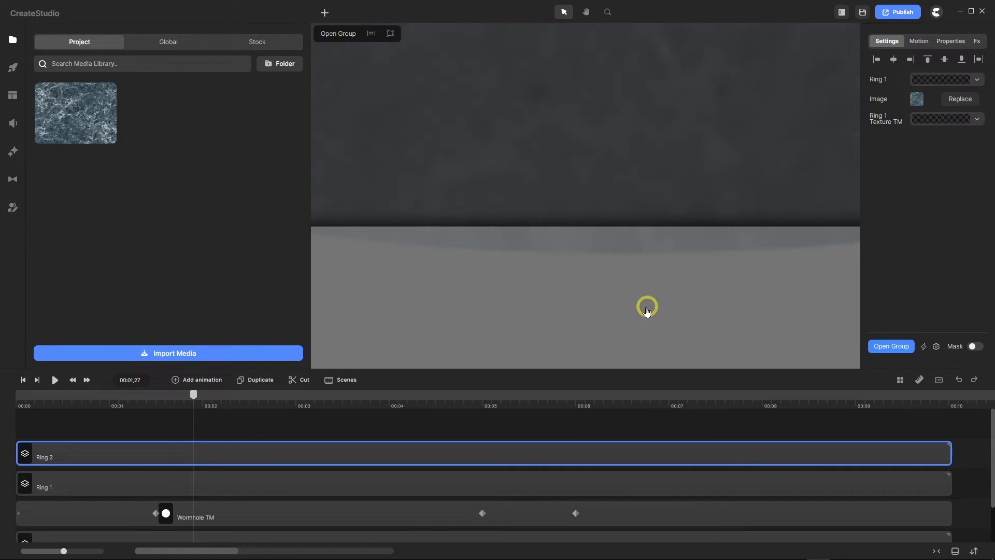
{"action": "scroll", "coordinate": [568, 252], "scroll_direction": "down", "scroll_amount": 6}
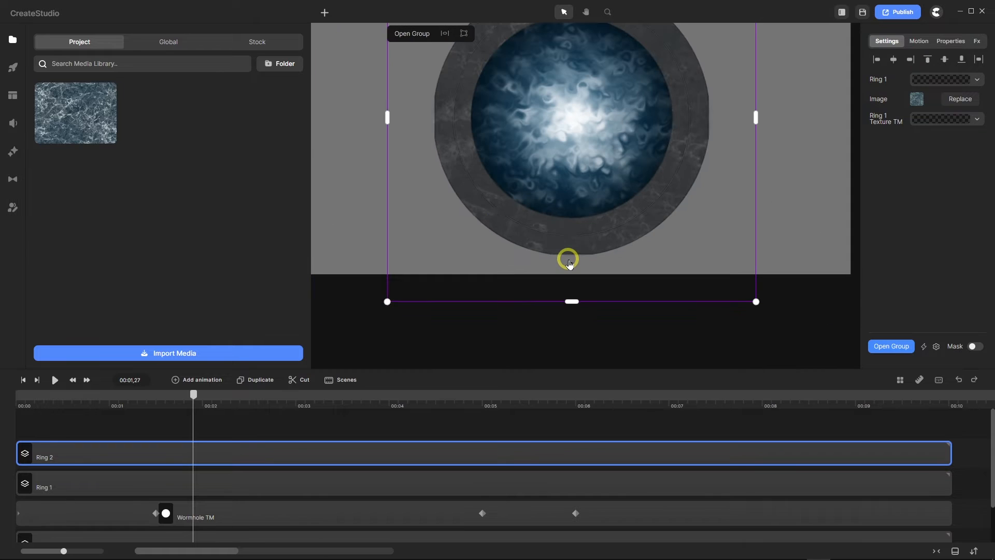
{"action": "scroll", "coordinate": [438, 111], "scroll_direction": "up", "scroll_amount": 3}
{"action": "scroll", "coordinate": [429, 122], "scroll_direction": "up", "scroll_amount": 3}
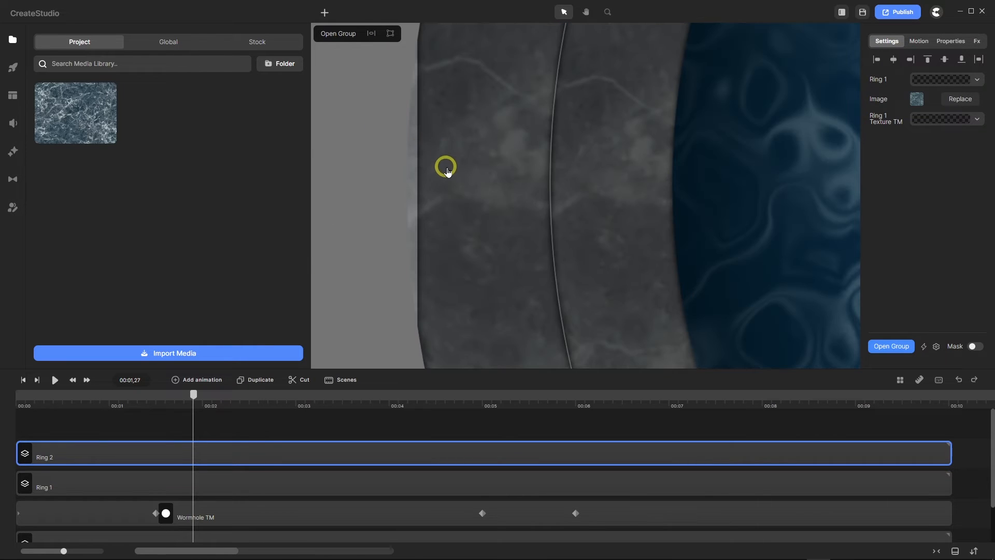
{"action": "scroll", "coordinate": [445, 164], "scroll_direction": "down", "scroll_amount": 6}
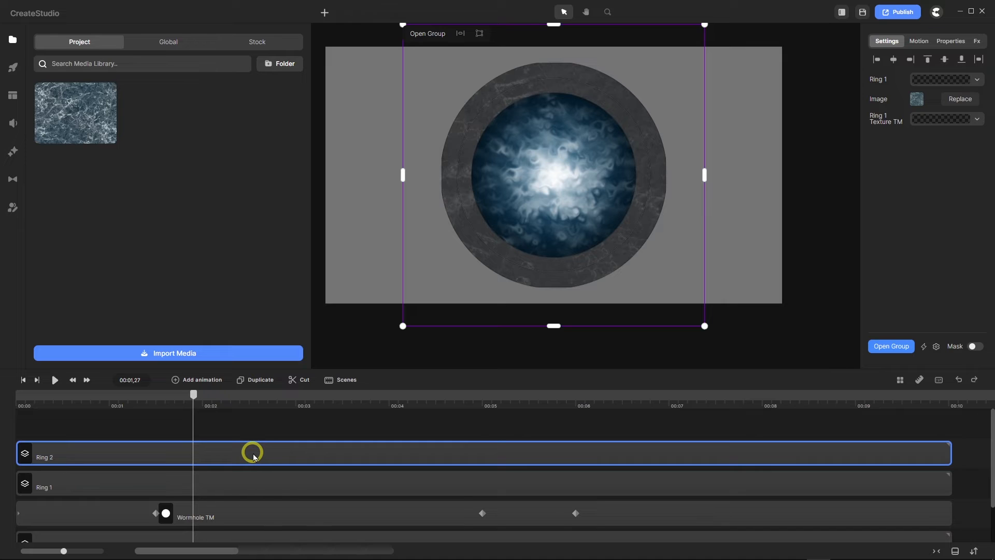
{"action": "left_click", "coordinate": [959, 381]}
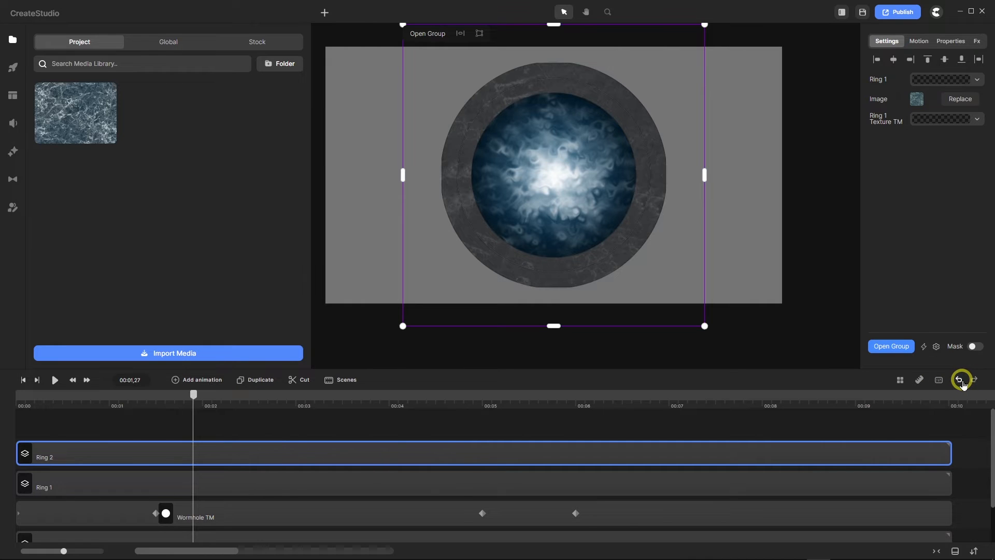
{"action": "left_click", "coordinate": [958, 379]}
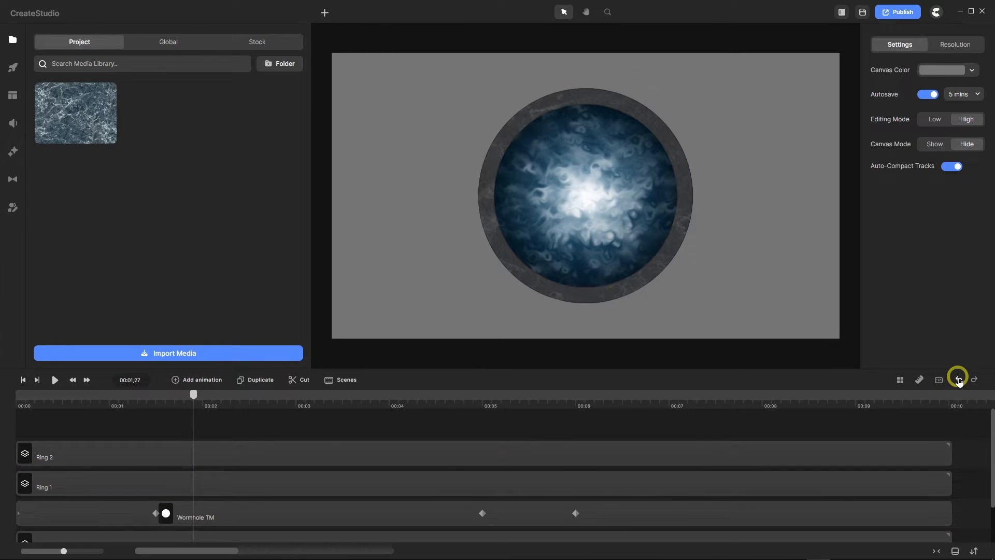
Inside the Ring 2 group, enable Scale when in a group for the border of the Ring 2 Texture TM layer
{"action": "left_click", "coordinate": [250, 454]}
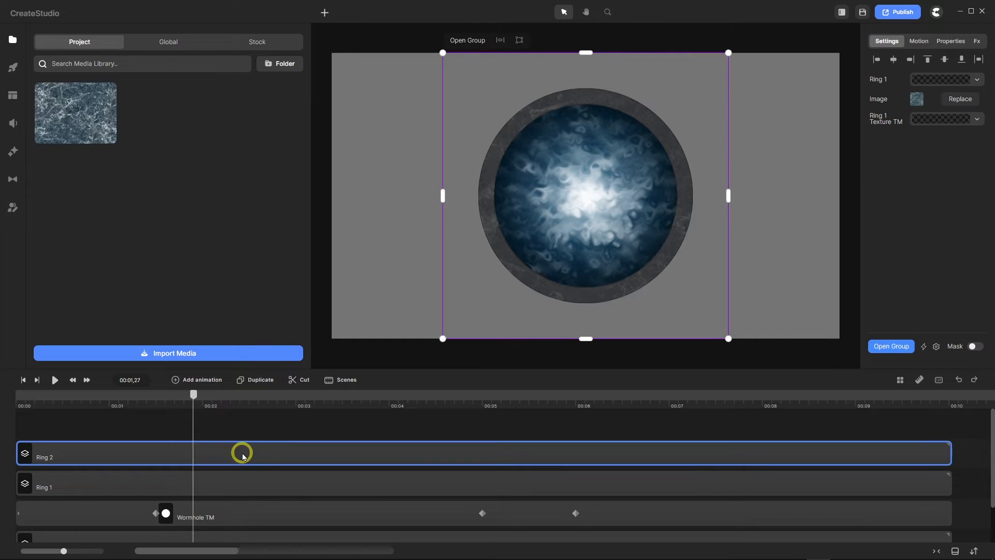
{"action": "scroll", "coordinate": [482, 278], "scroll_direction": "down", "scroll_amount": 3}
{"action": "scroll", "coordinate": [492, 292], "scroll_direction": "up", "scroll_amount": 4}
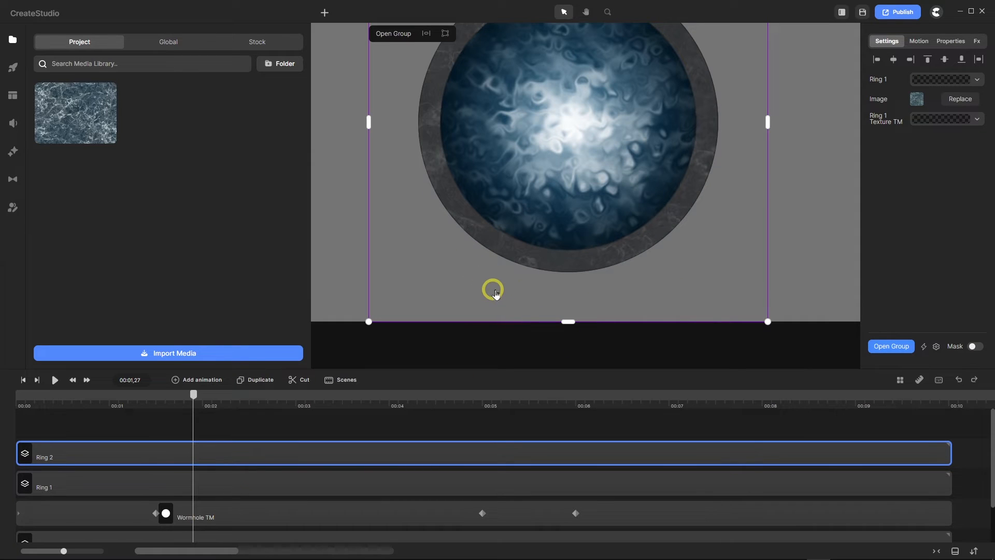
{"action": "double_click", "coordinate": [223, 456]}
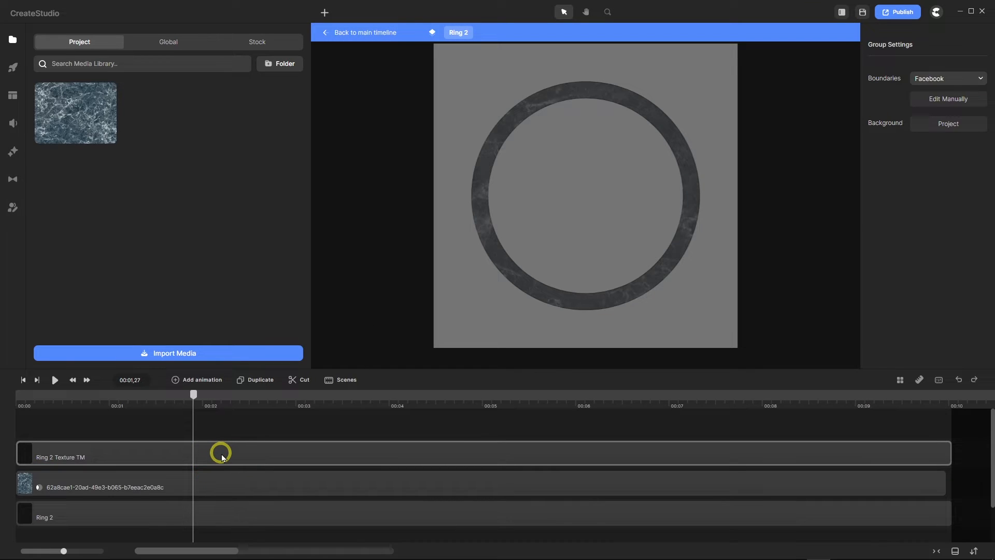
{"action": "left_click", "coordinate": [222, 456]}
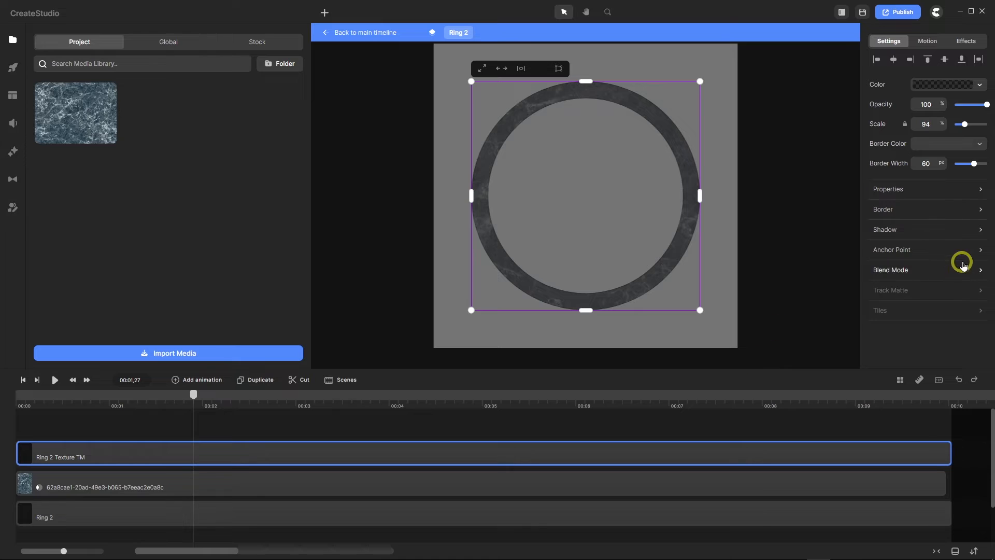
{"action": "left_click", "coordinate": [981, 209]}
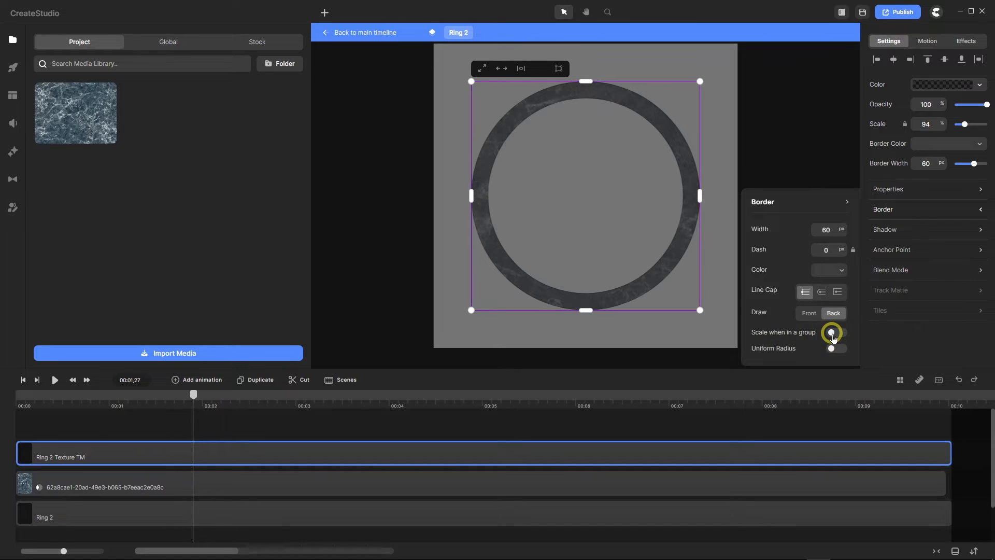
Enable Scale when in a group for the border of the base Ring 2 layer
{"action": "left_click", "coordinate": [203, 513]}
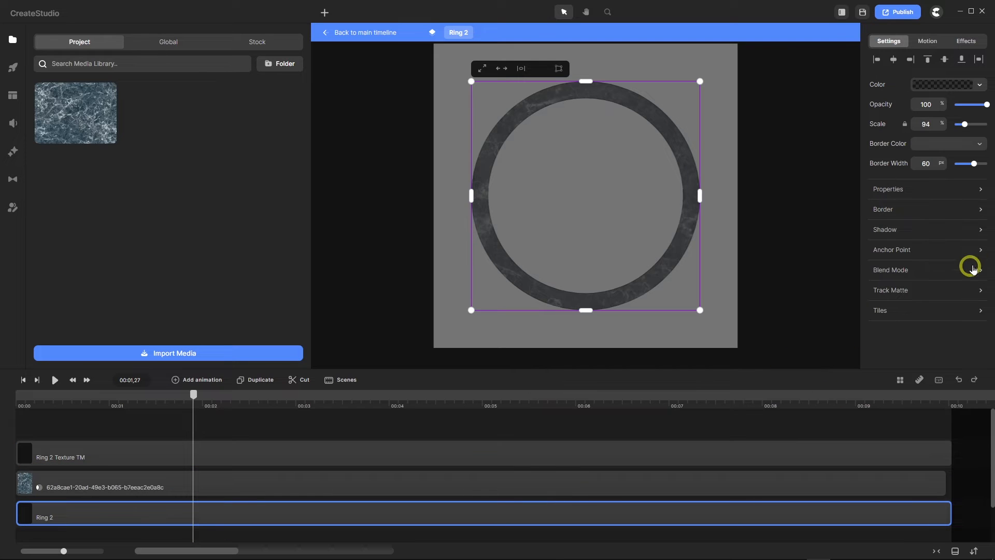
{"action": "left_click", "coordinate": [980, 210]}
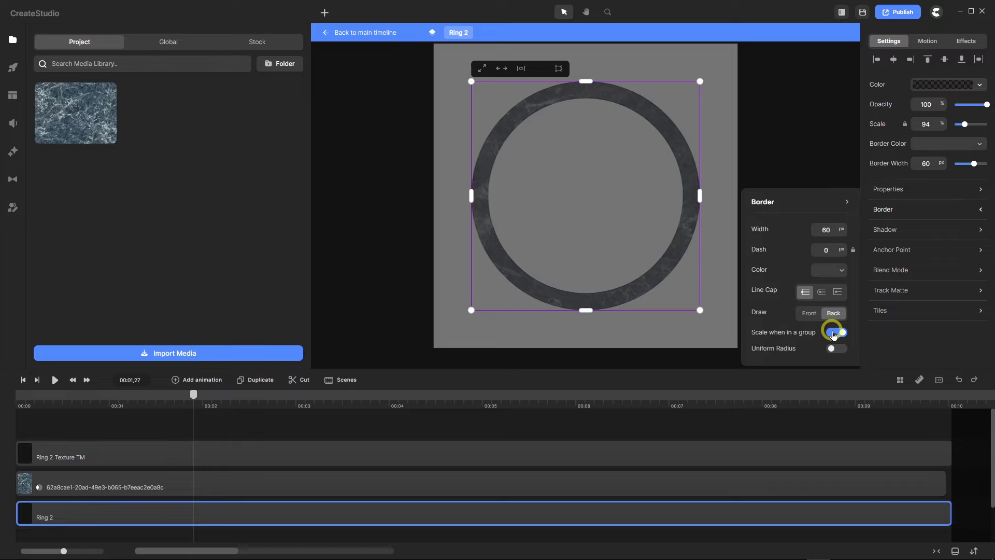
{"action": "left_click", "coordinate": [589, 430]}
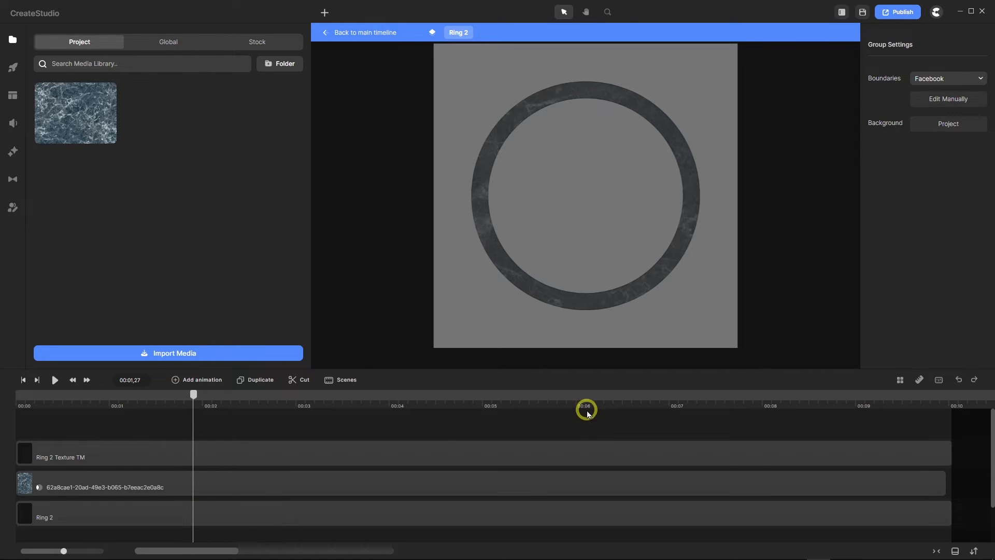
{"action": "left_click", "coordinate": [299, 456]}
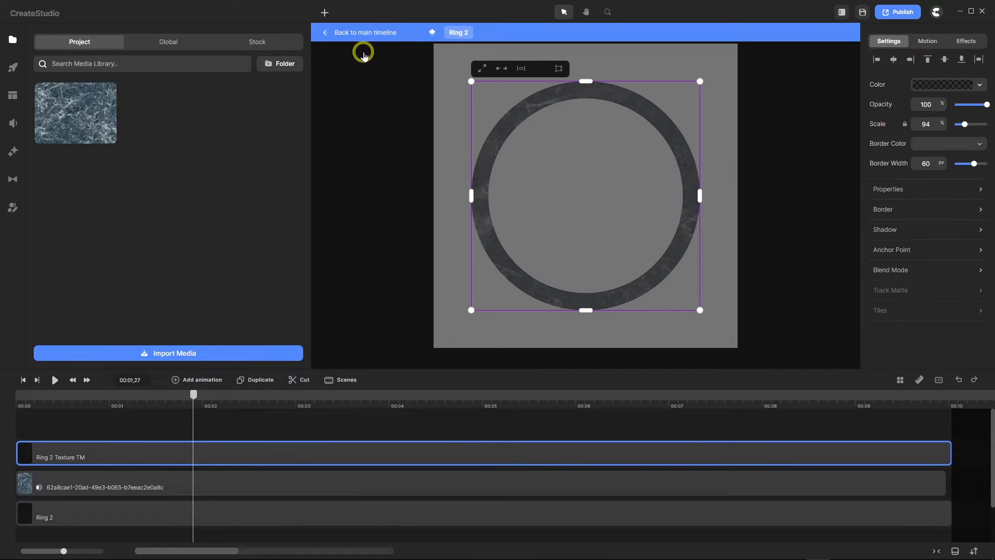
Return to the main timeline and enlarge the Ring 2 group proportionally from its centre so that it surrounds Ring 1
{"action": "left_click", "coordinate": [362, 33]}
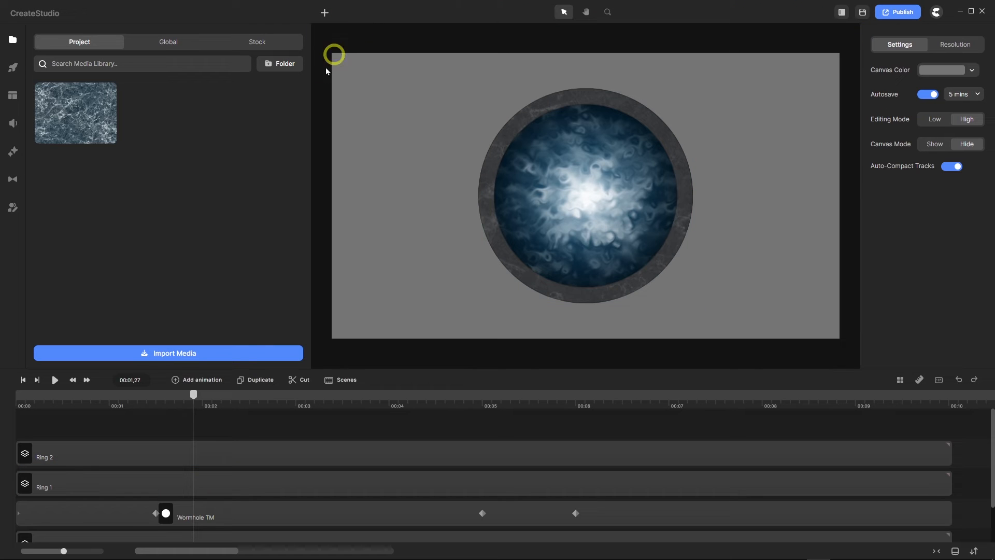
{"action": "left_click", "coordinate": [127, 458]}
{"action": "key", "text": "alt"}
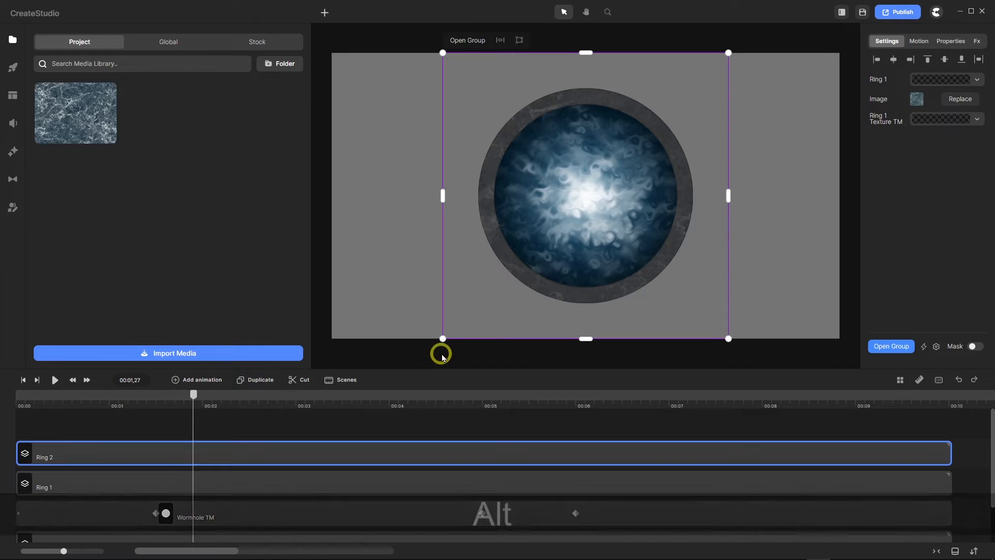
{"action": "left_click_drag", "start_coordinate": [441, 339], "coordinate": [415, 357]}
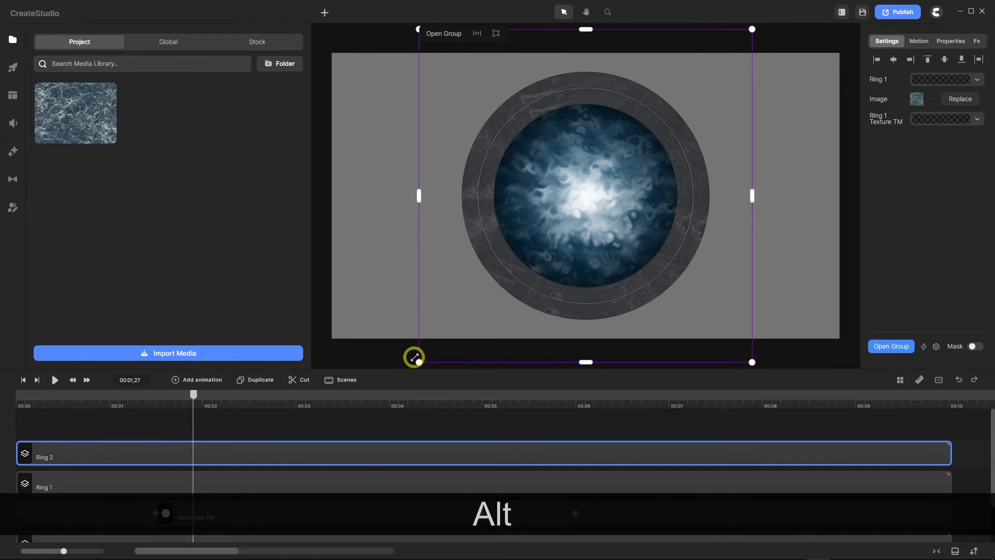
Fine-tune the Ring 2 group's size from its centre so that its inner edge meets Ring 1's outer edge
{"action": "scroll", "coordinate": [538, 291], "scroll_direction": "up", "scroll_amount": 5}
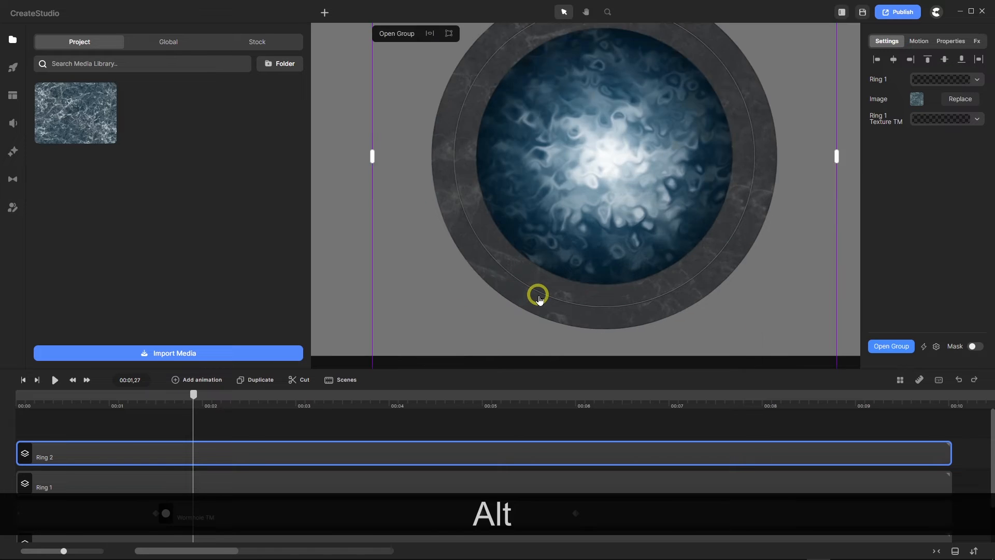
{"action": "scroll", "coordinate": [544, 278], "scroll_direction": "down", "scroll_amount": 2}
{"action": "scroll", "coordinate": [543, 275], "scroll_direction": "down", "scroll_amount": 4}
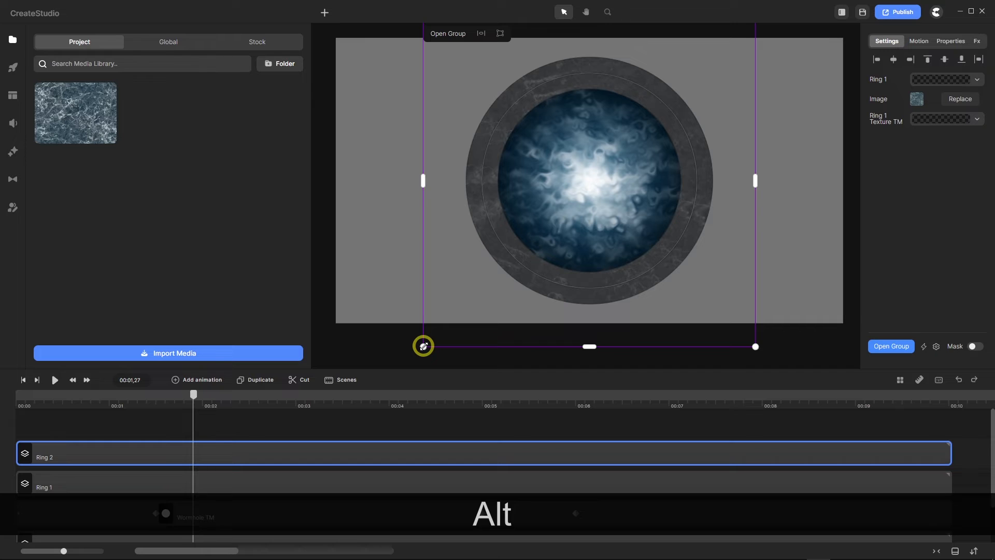
{"action": "scroll", "coordinate": [513, 291], "scroll_direction": "up", "scroll_amount": 4}
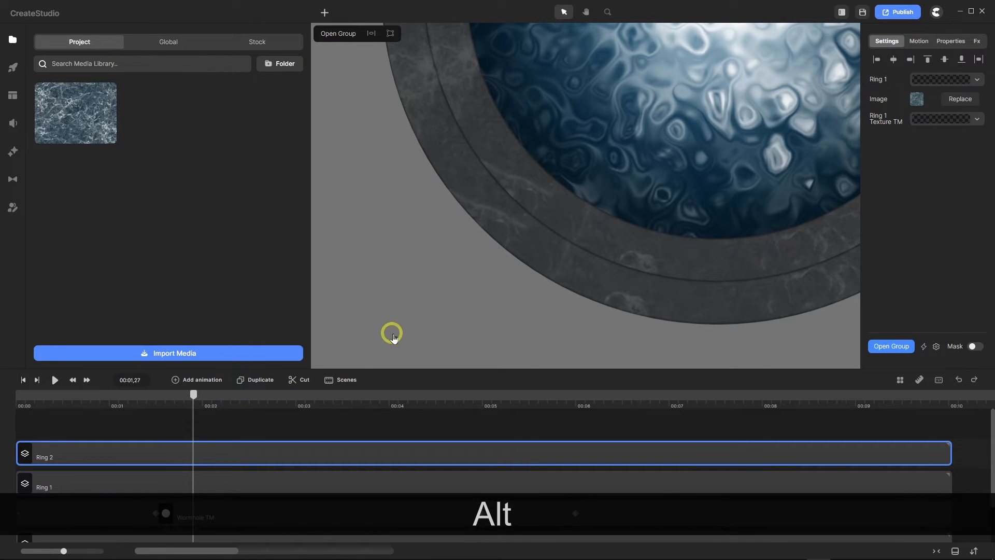
{"action": "scroll", "coordinate": [448, 287], "scroll_direction": "down", "scroll_amount": 3}
{"action": "scroll", "coordinate": [385, 332], "scroll_direction": "down", "scroll_amount": 2}
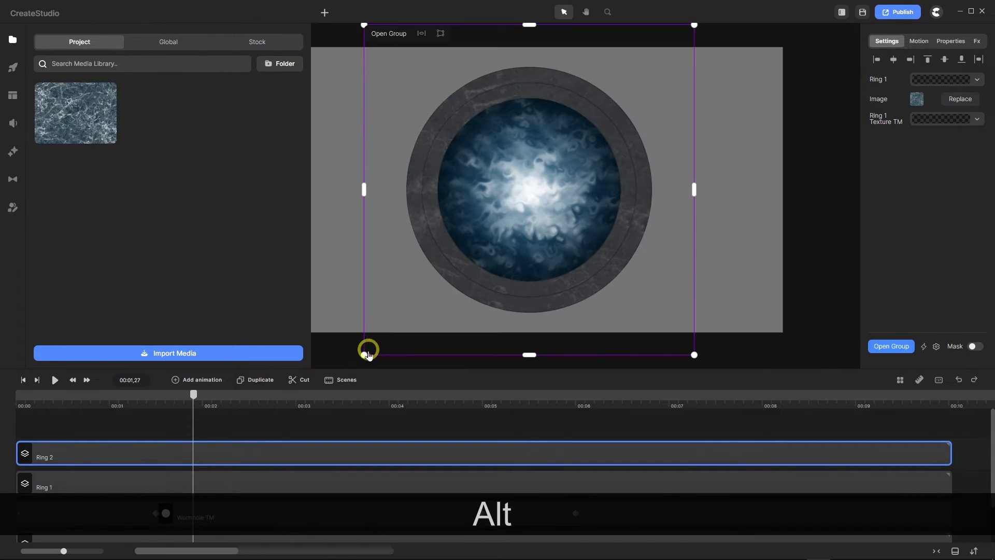
{"action": "left_click_drag", "start_coordinate": [364, 355], "coordinate": [361, 355]}
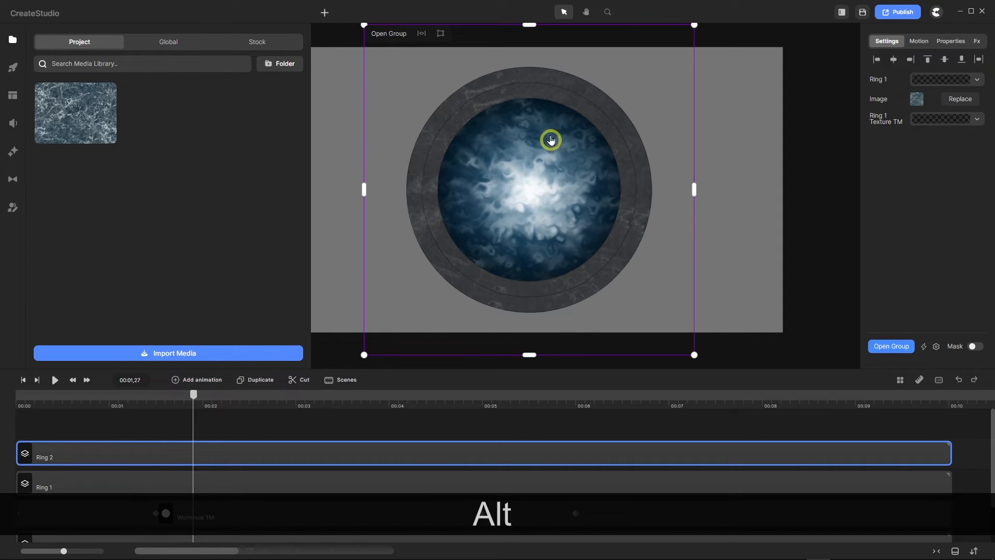
{"action": "scroll", "coordinate": [550, 93], "scroll_direction": "up", "scroll_amount": 5}
{"action": "scroll", "coordinate": [608, 157], "scroll_direction": "down", "scroll_amount": 5}
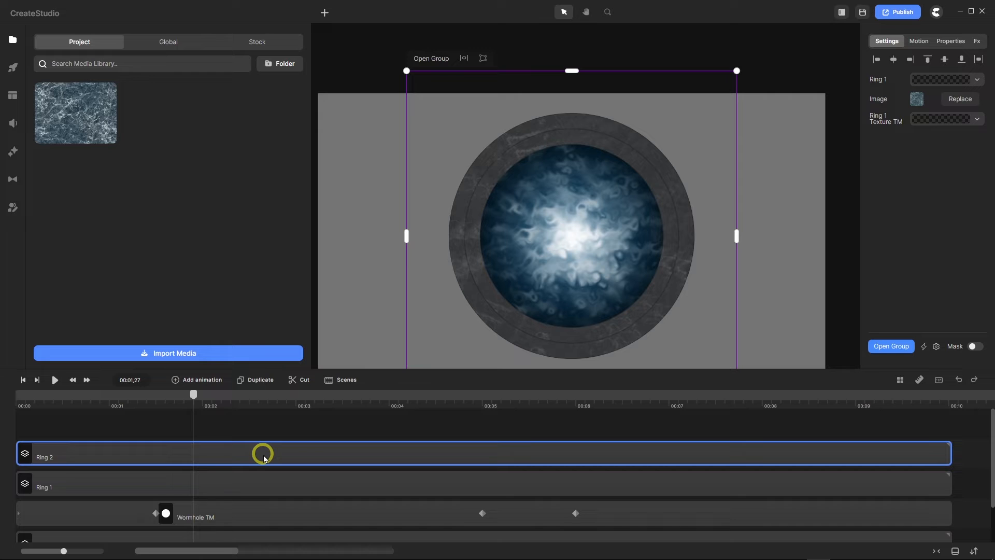
In the Ring 2 group's easy edit properties, place Ring 1 Texture TM above Image and expose both ring layers' borders instead of their fills
{"action": "left_click", "coordinate": [936, 347]}
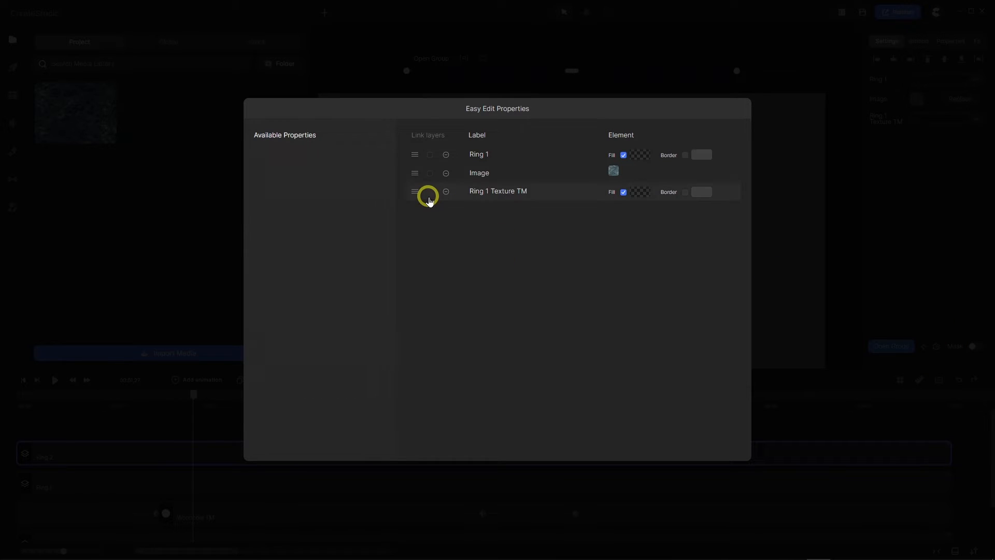
{"action": "mouse_move", "coordinate": [415, 193]}
{"action": "left_mouse_down"}
{"action": "mouse_move", "coordinate": [411, 164]}
{"action": "mouse_move", "coordinate": [412, 172]}
{"action": "left_mouse_up"}
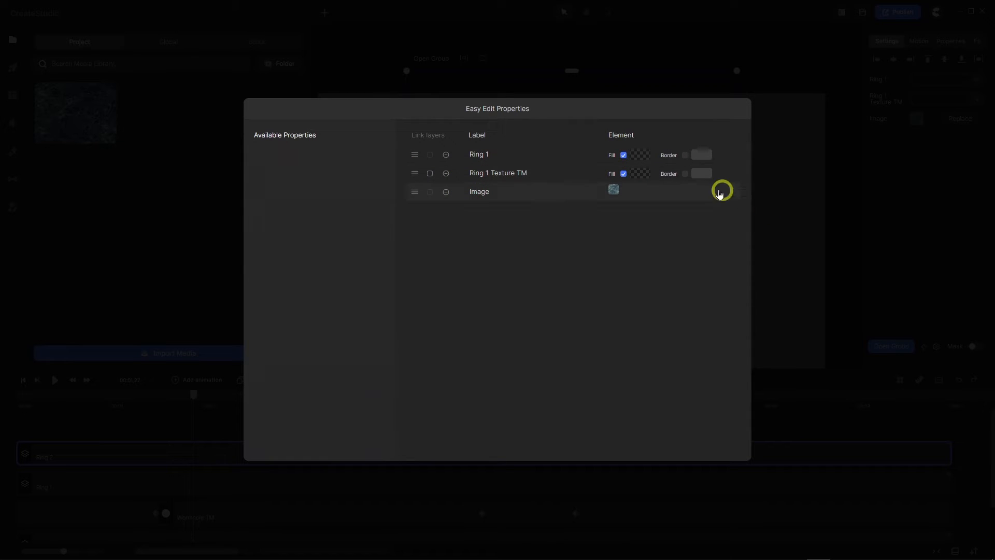
{"action": "left_click", "coordinate": [685, 174]}
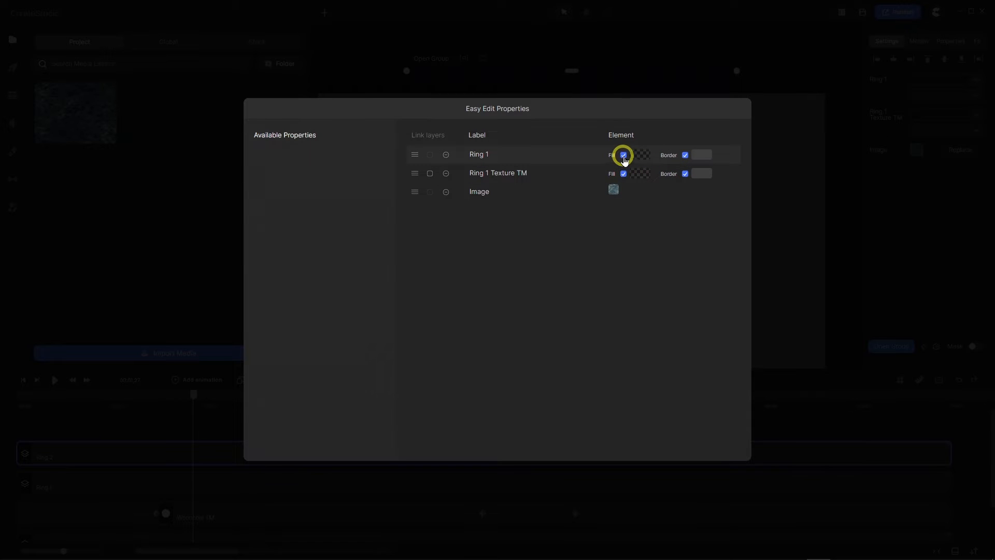
{"action": "left_click", "coordinate": [623, 155]}
{"action": "left_click", "coordinate": [623, 174]}
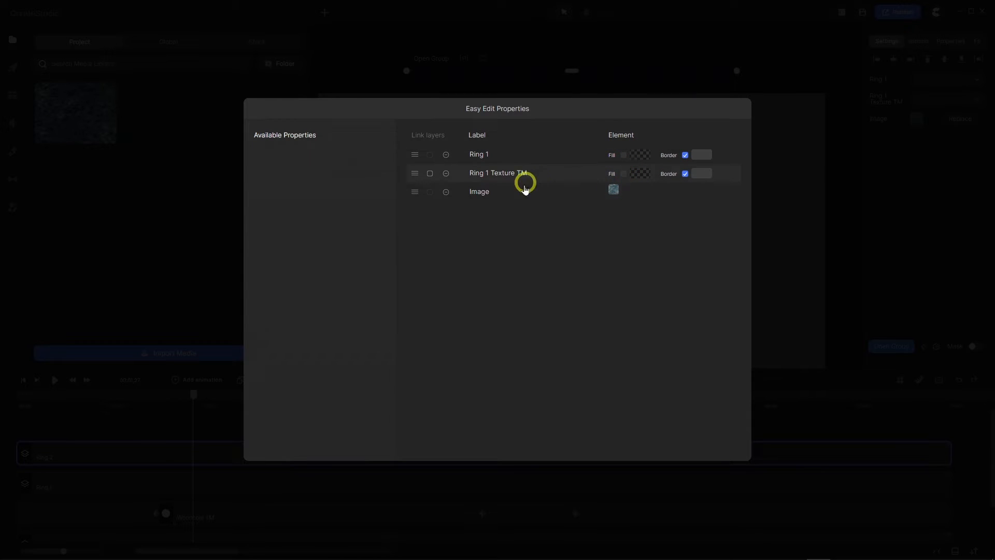
Link the Ring 1 Texture TM property to Ring 1 and check the shared border colour control
{"action": "left_click", "coordinate": [429, 173]}
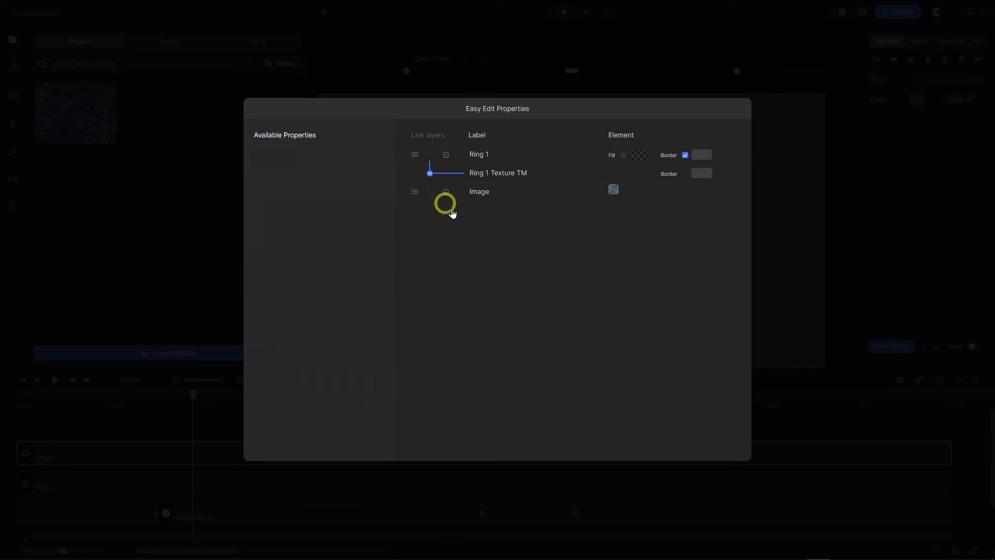
{"action": "left_click", "coordinate": [926, 215]}
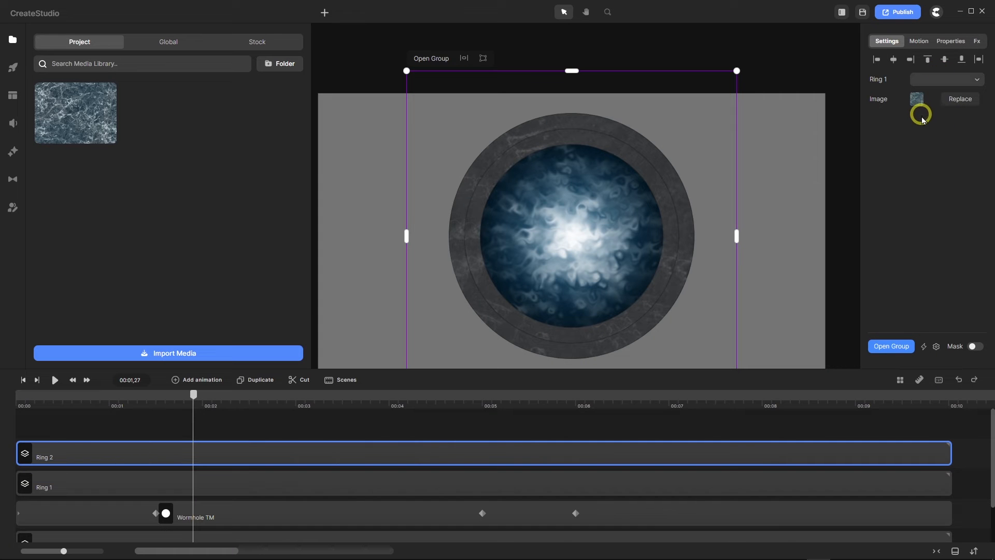
{"action": "left_click", "coordinate": [942, 81]}
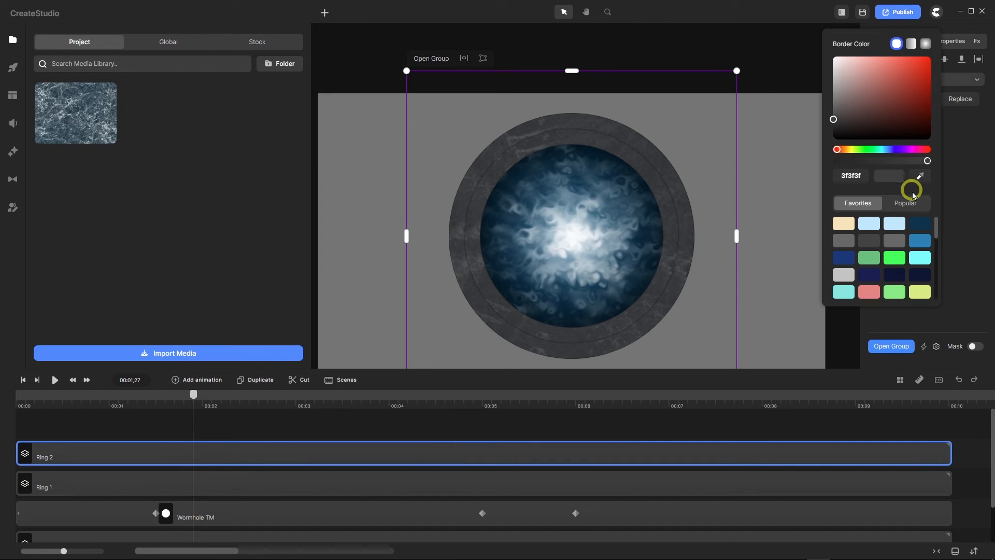
{"action": "left_click", "coordinate": [971, 136]}
Try a scale of 100% for the Ring 1 property of the Ring 2 group and undo it
{"action": "left_click", "coordinate": [879, 81]}
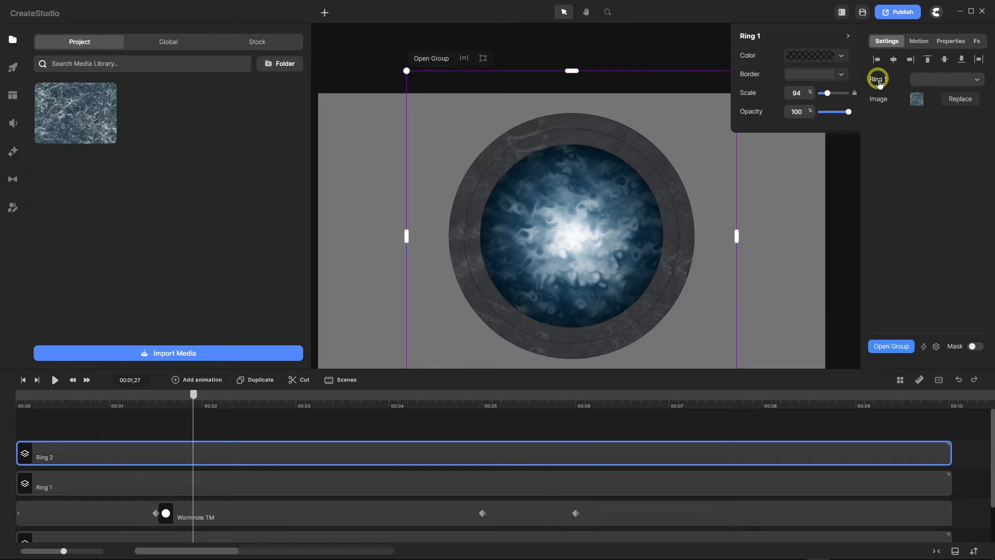
{"action": "left_click", "coordinate": [802, 93]}
{"action": "left_click_drag", "start_coordinate": [802, 92], "coordinate": [774, 93]}
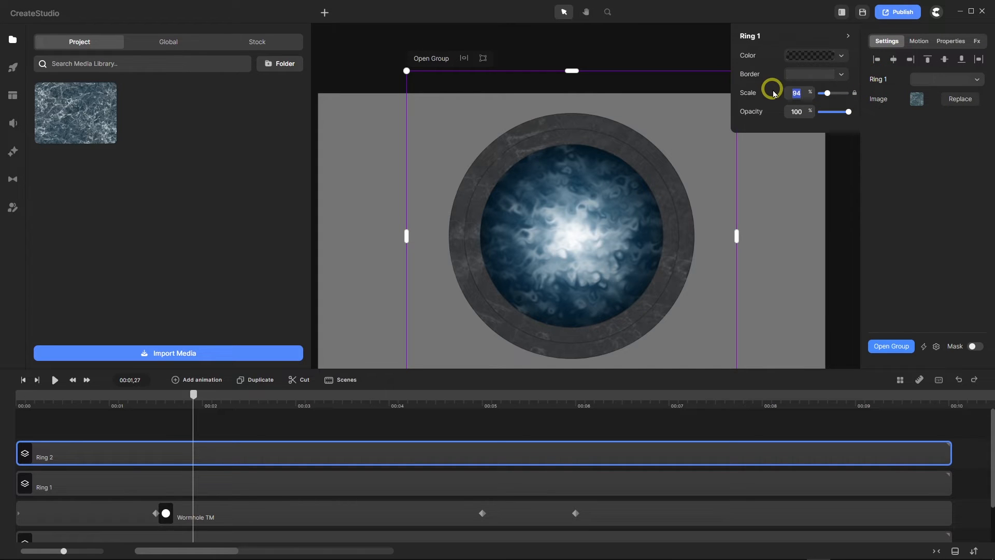
{"action": "type", "text": "100"}
{"action": "key", "text": "Return"}
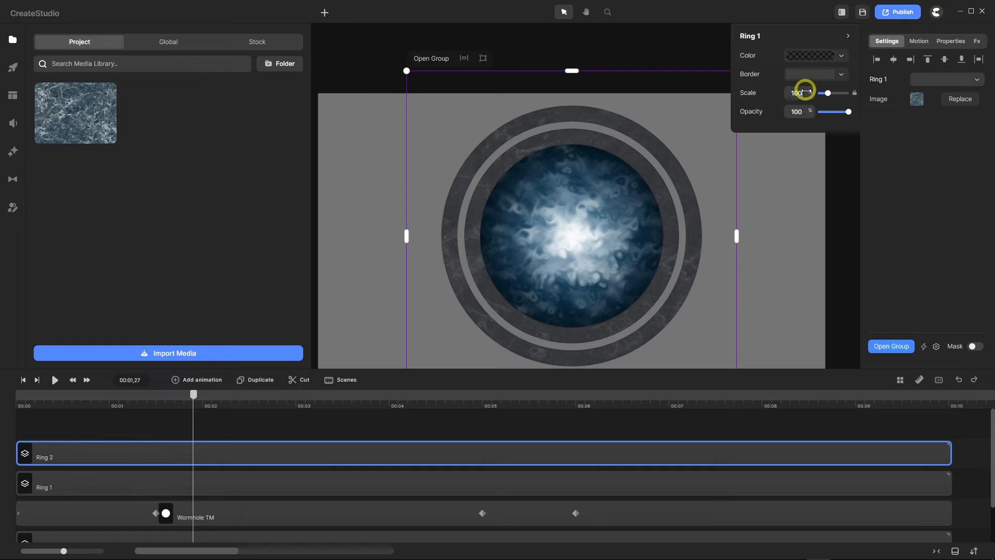
{"action": "left_click", "coordinate": [958, 381]}
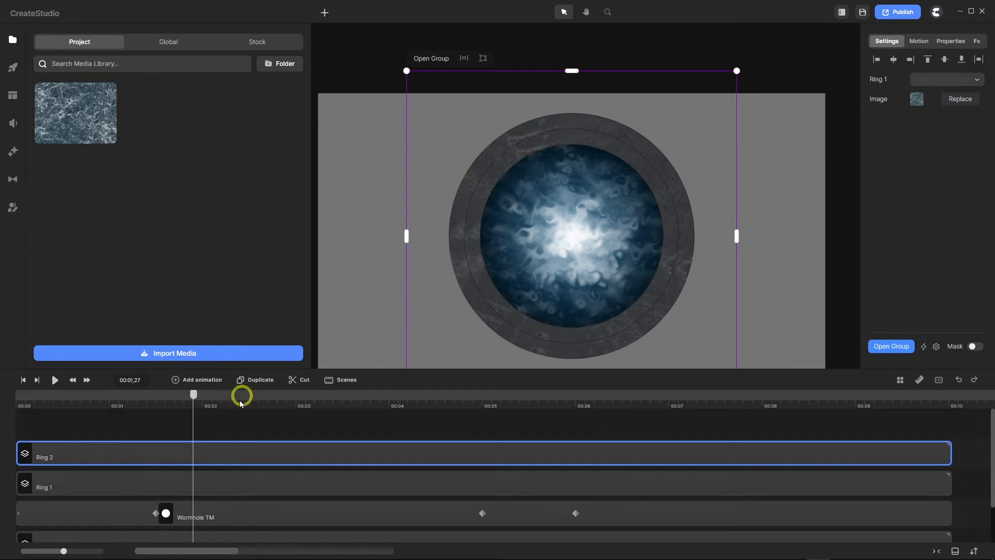
Inside the Ring 2 group, set the border width of the Ring 2 Texture TM layer to 70 px
{"action": "double_click", "coordinate": [210, 459]}
{"action": "left_click", "coordinate": [207, 455]}
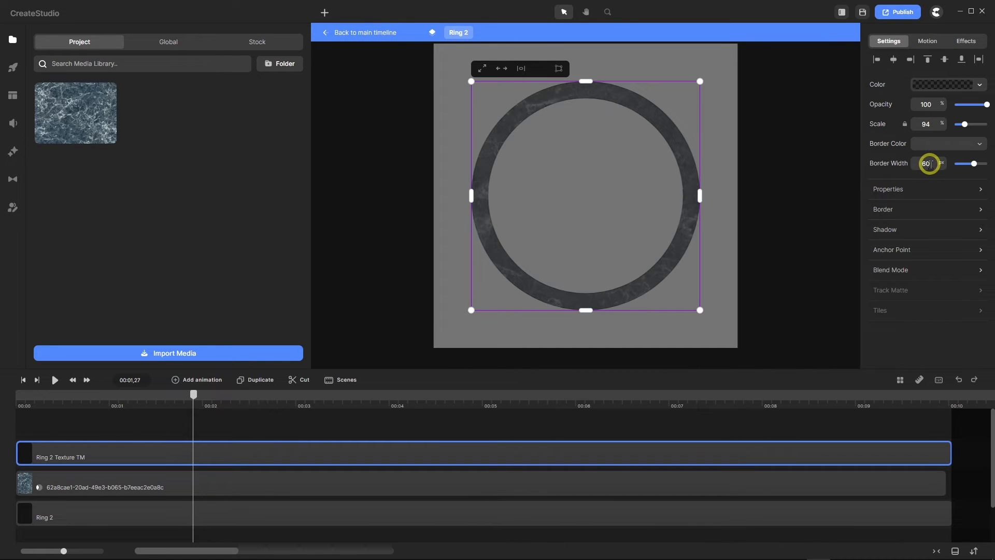
{"action": "left_click_drag", "start_coordinate": [930, 165], "coordinate": [911, 169]}
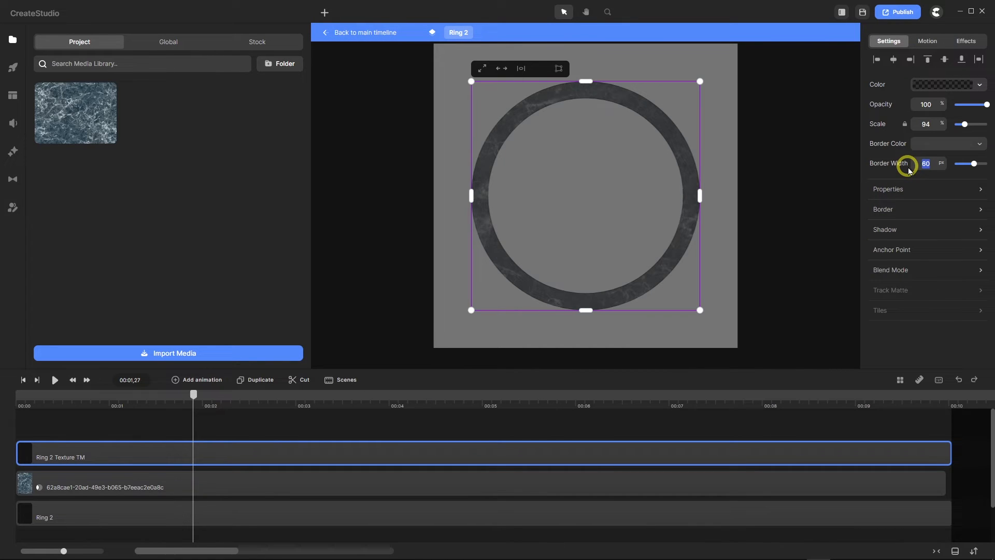
{"action": "type", "text": "70"}
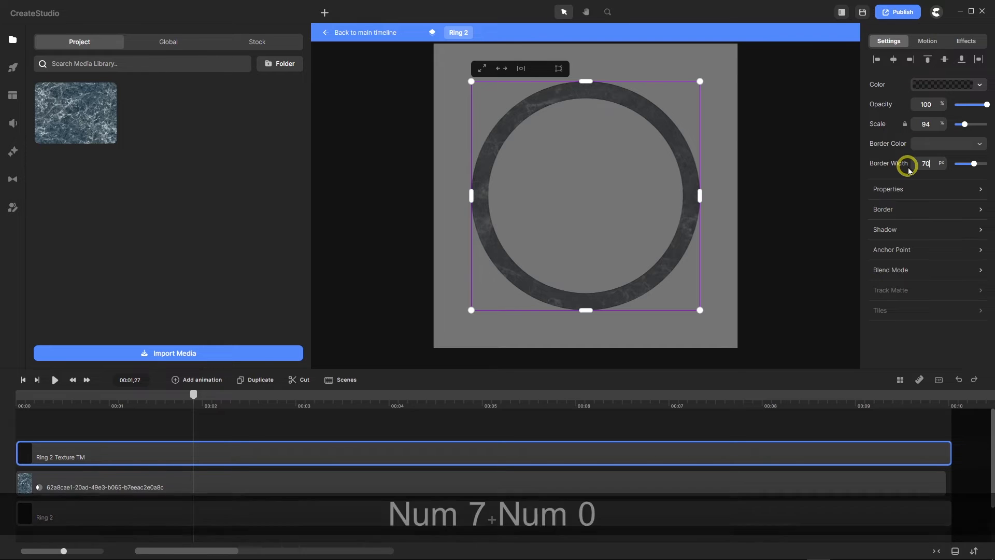
{"action": "key", "text": "Return"}
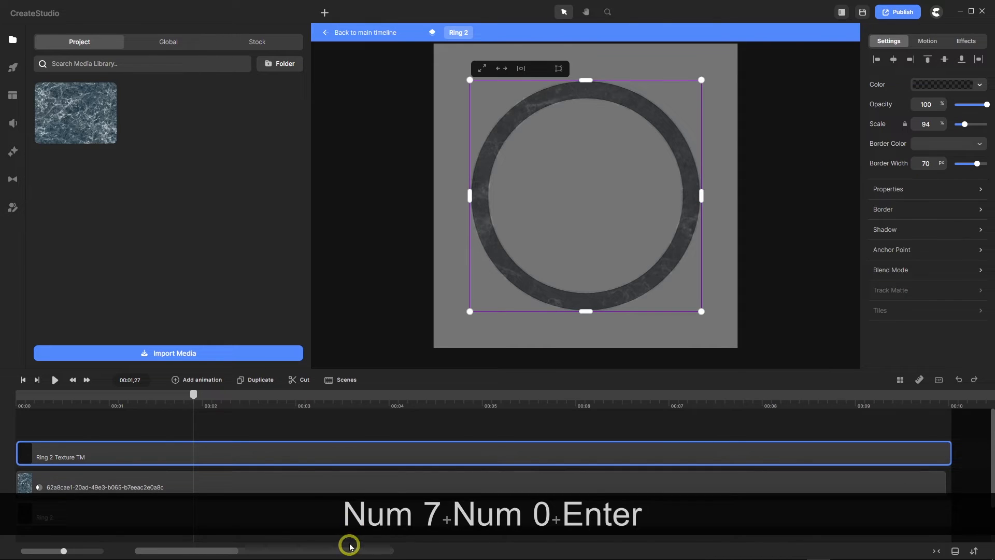
Set the border width of the base Ring 2 layer to 70 px and return to the main timeline
{"action": "scroll", "coordinate": [295, 471], "scroll_direction": "down", "scroll_amount": 1}
{"action": "left_click", "coordinate": [295, 471]}
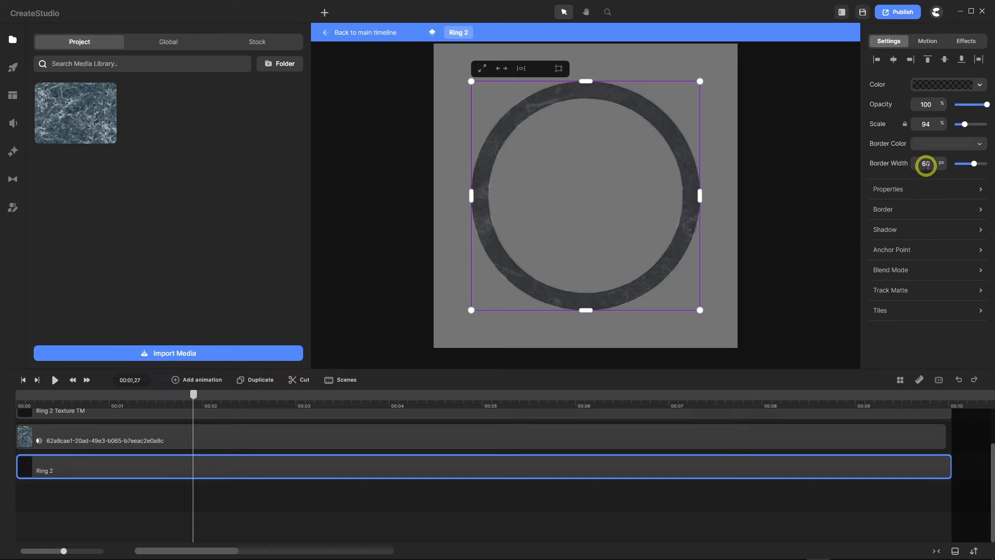
{"action": "left_click_drag", "start_coordinate": [931, 163], "coordinate": [907, 166]}
{"action": "type", "text": "70"}
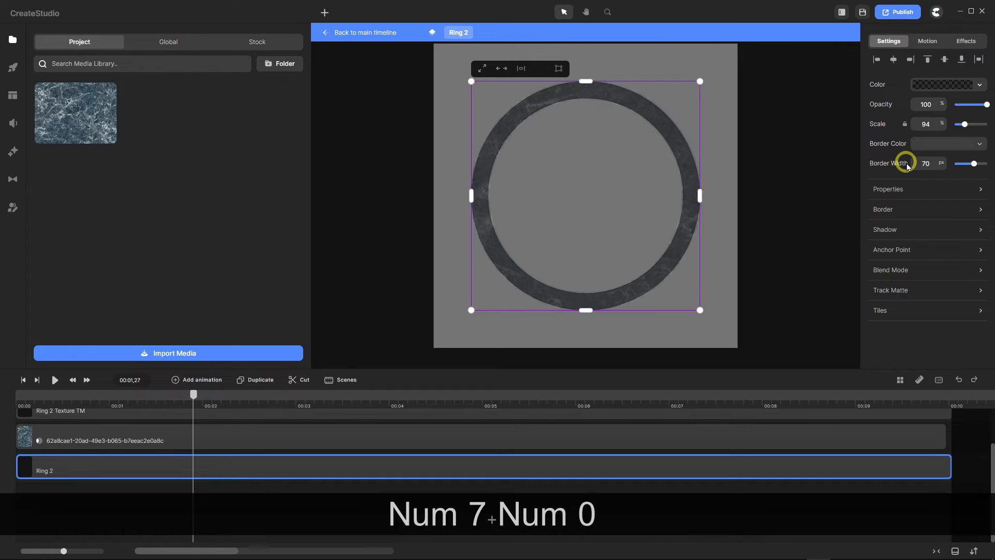
{"action": "key", "text": "Return"}
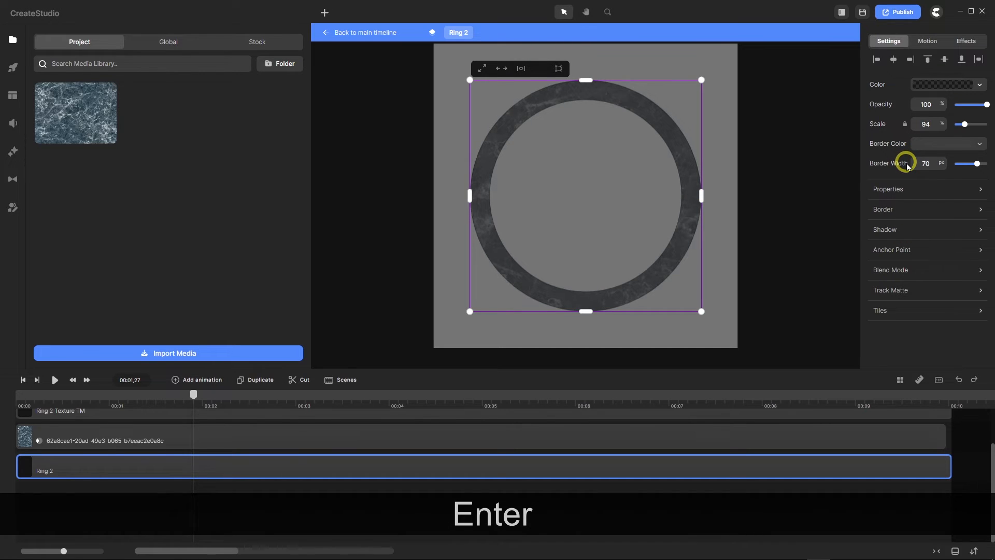
{"action": "left_click", "coordinate": [368, 34]}
Enlarge the Ring 2 group slightly from its centre, to a scale of about 117%, so that it fits around Ring 1
{"action": "scroll", "coordinate": [507, 280], "scroll_direction": "up", "scroll_amount": 2}
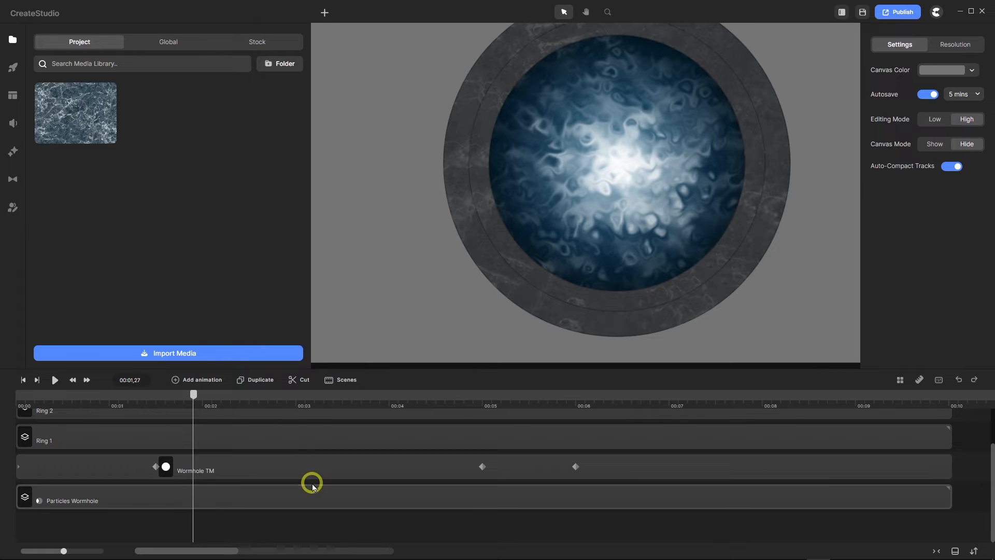
{"action": "scroll", "coordinate": [308, 482], "scroll_direction": "up", "scroll_amount": 1}
{"action": "left_click", "coordinate": [262, 447]}
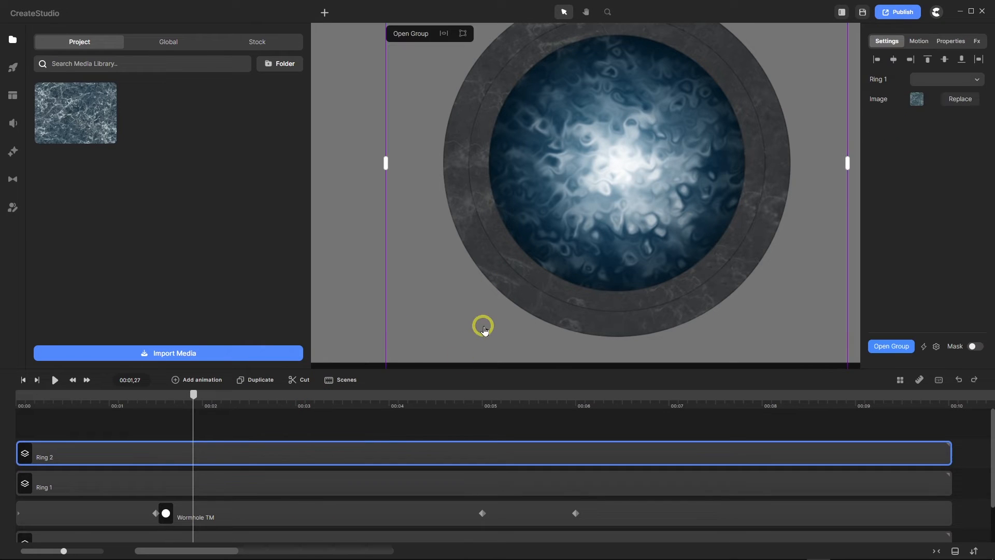
{"action": "scroll", "coordinate": [481, 330], "scroll_direction": "down", "scroll_amount": 2}
{"action": "key", "text": "alt"}
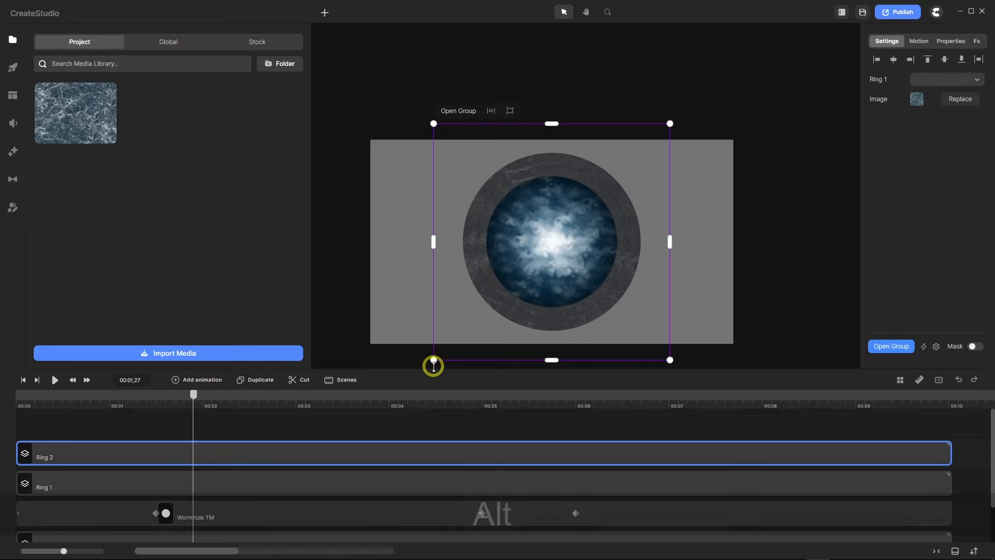
{"action": "left_click_drag", "start_coordinate": [432, 360], "coordinate": [430, 358]}
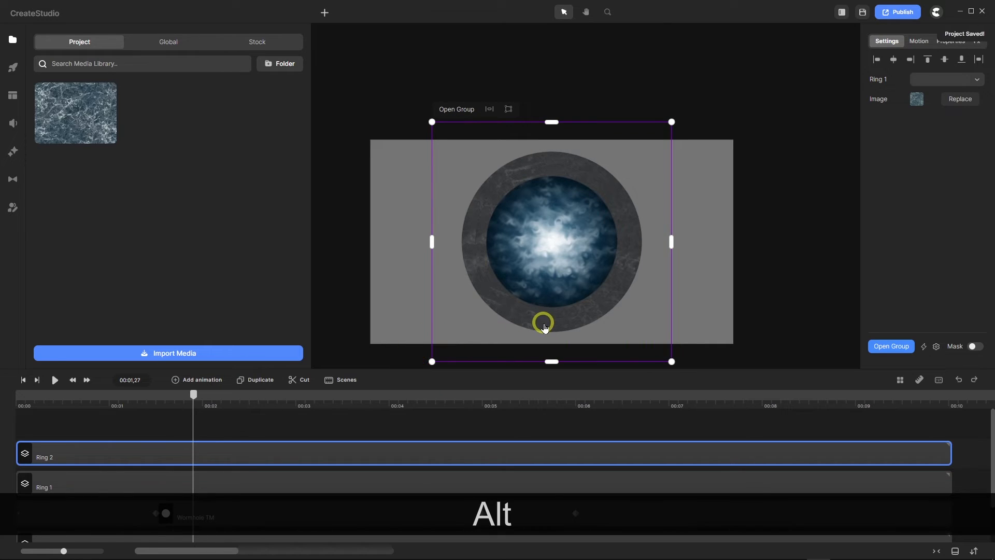
Set the scale of the Ring 2 group to exactly 117% and check the seam between the two rings up close
{"action": "scroll", "coordinate": [541, 321], "scroll_direction": "up", "scroll_amount": 5}
{"action": "scroll", "coordinate": [580, 314], "scroll_direction": "down", "scroll_amount": 5}
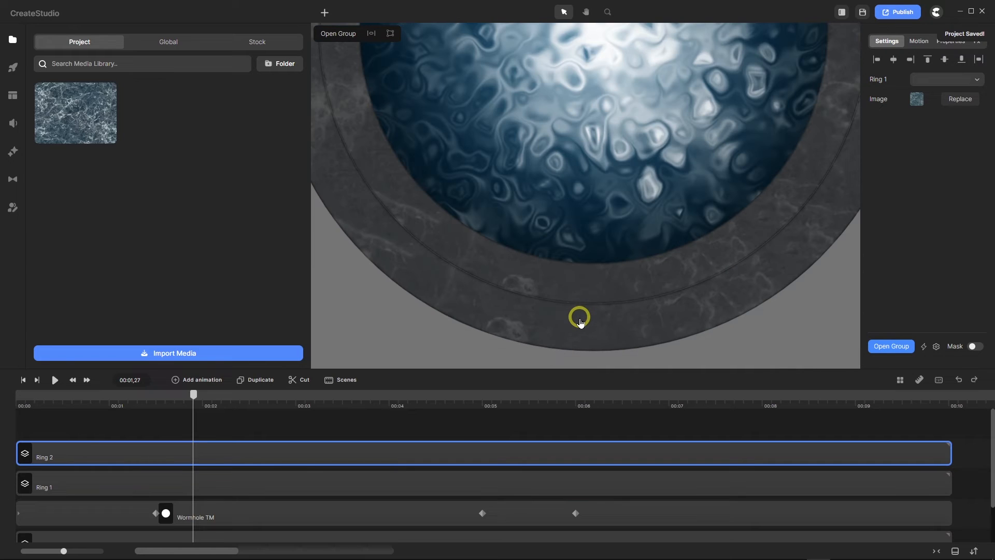
{"action": "scroll", "coordinate": [567, 317], "scroll_direction": "up", "scroll_amount": 5}
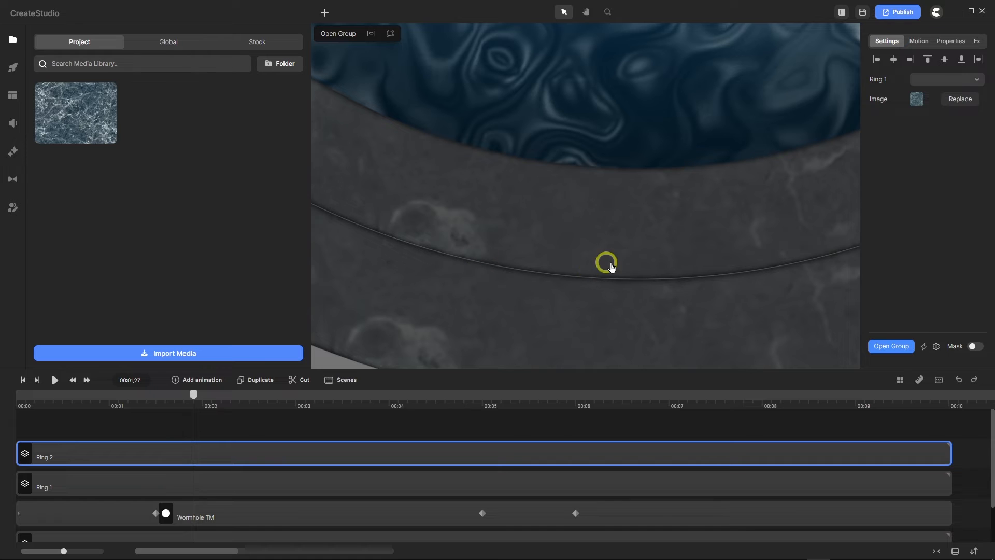
{"action": "scroll", "coordinate": [538, 243], "scroll_direction": "down", "scroll_amount": 1}
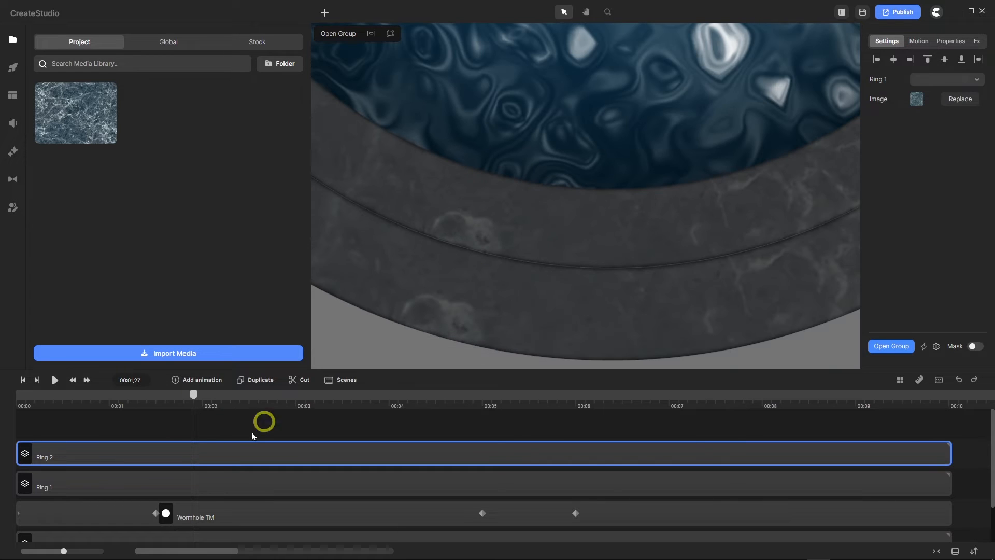
{"action": "left_click", "coordinate": [951, 41]}
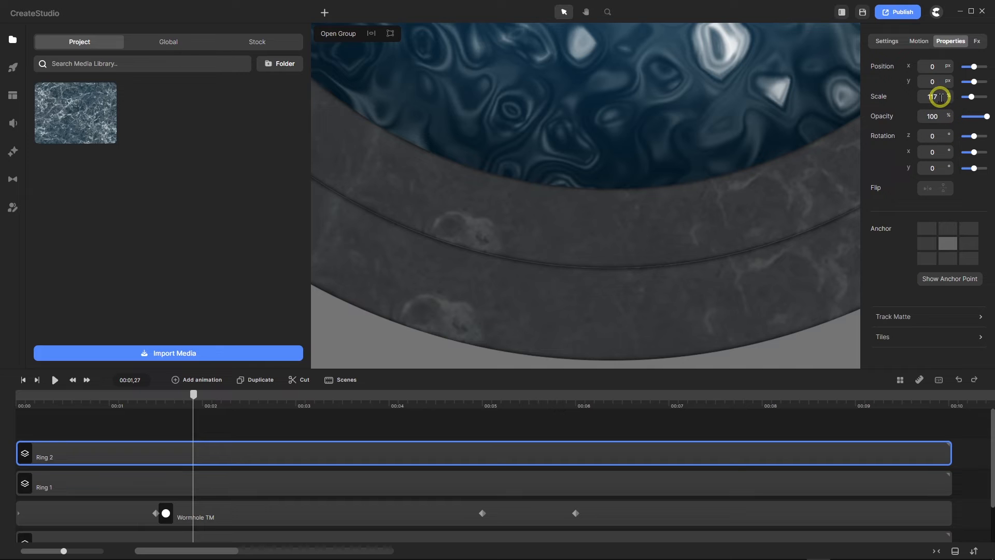
{"action": "left_click", "coordinate": [900, 96]}
{"action": "type", "text": "117"}
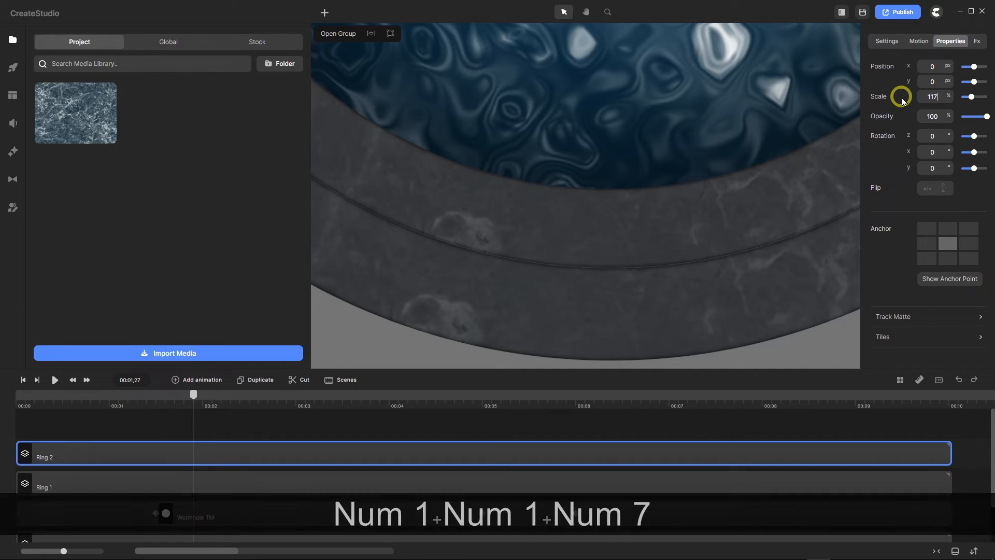
{"action": "key", "text": "Return"}
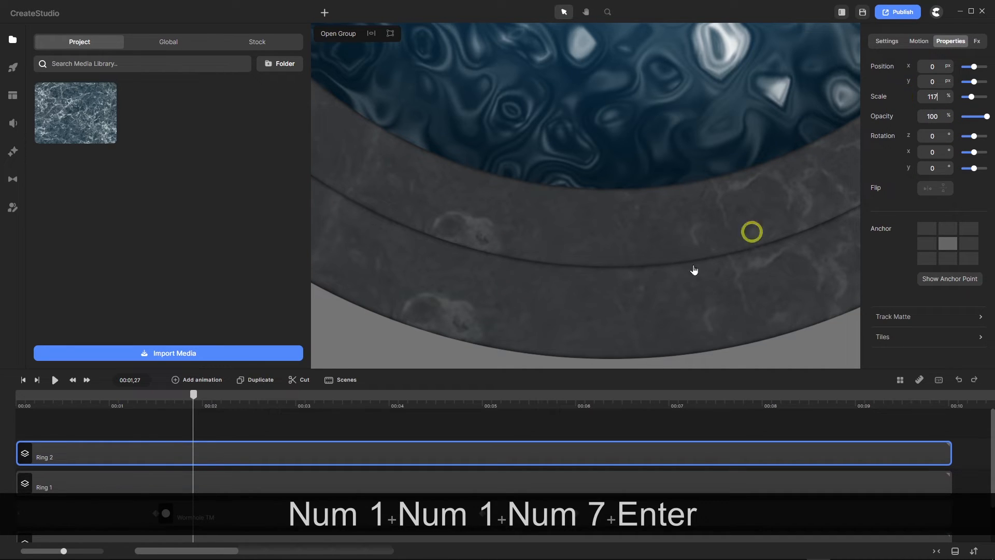
{"action": "scroll", "coordinate": [621, 283], "scroll_direction": "up", "scroll_amount": 3}
{"action": "scroll", "coordinate": [622, 284], "scroll_direction": "up", "scroll_amount": 3}
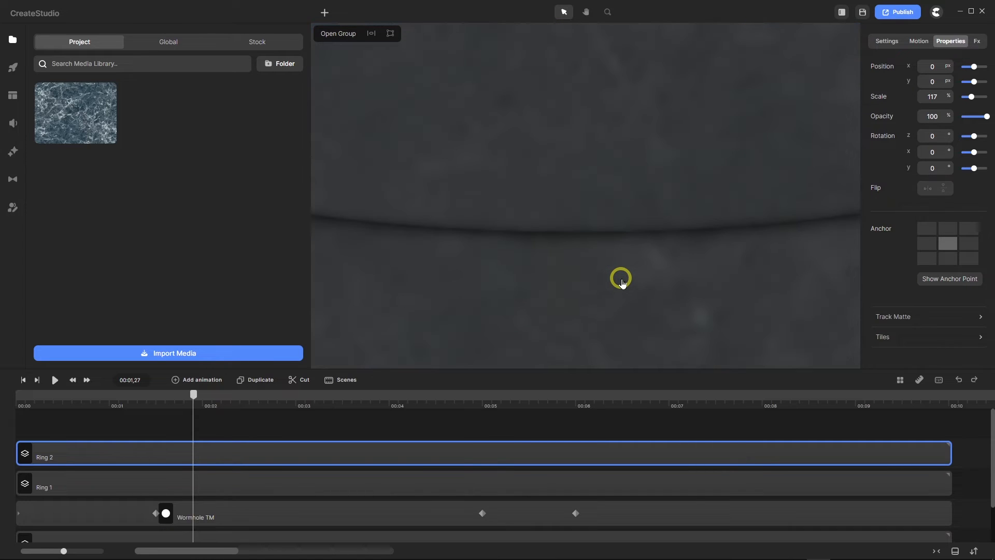
{"action": "scroll", "coordinate": [614, 306], "scroll_direction": "down", "scroll_amount": 2}
{"action": "scroll", "coordinate": [570, 311], "scroll_direction": "down", "scroll_amount": 6}
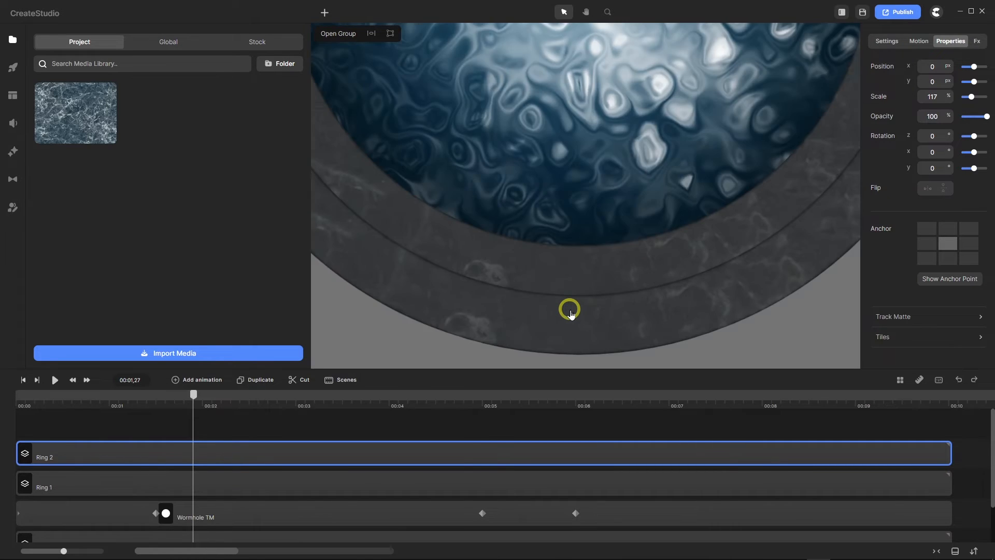
{"action": "scroll", "coordinate": [571, 314], "scroll_direction": "up", "scroll_amount": 2}
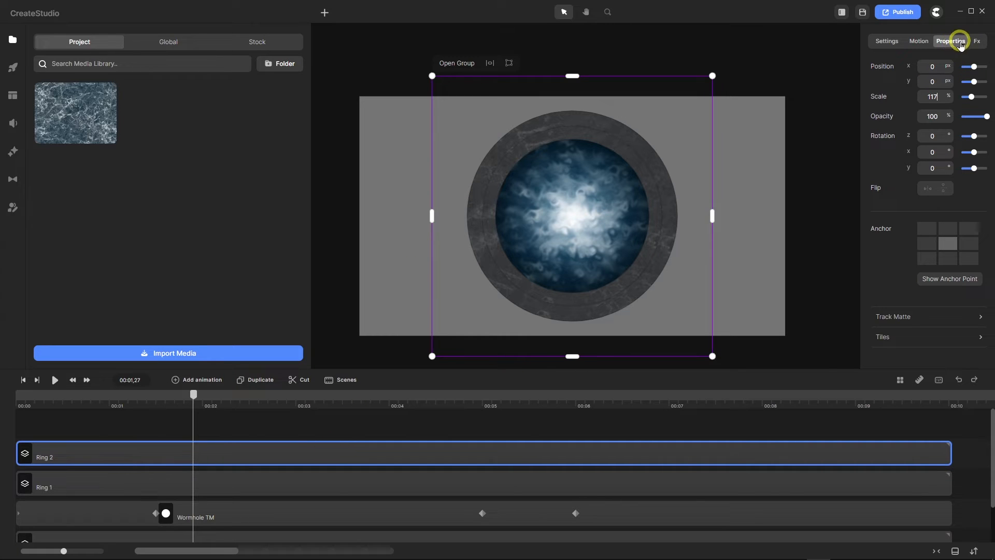
Lighten the Ring 1 border color property of the Ring 2 group to grey 636363
{"action": "left_click", "coordinate": [887, 41]}
{"action": "left_click", "coordinate": [930, 81]}
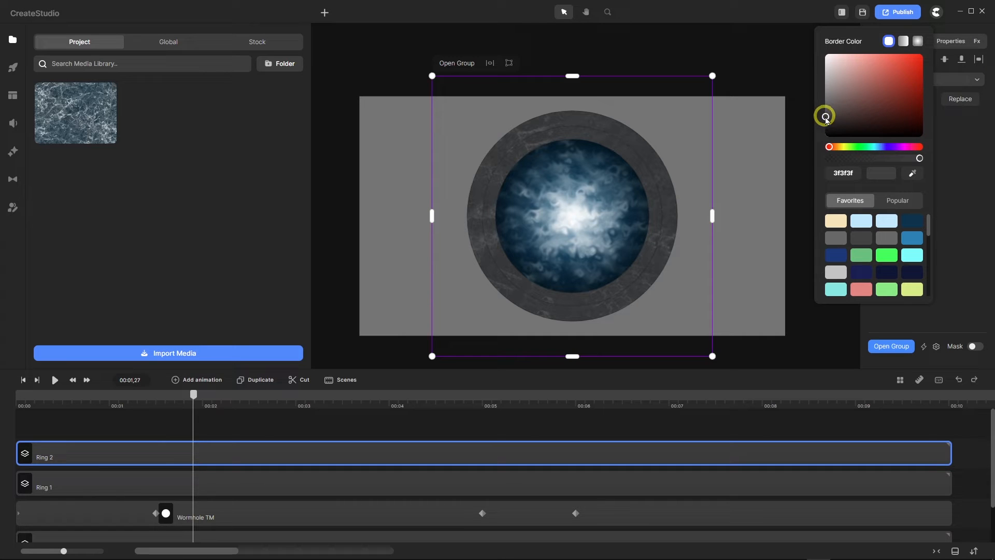
{"action": "left_click_drag", "start_coordinate": [826, 117], "coordinate": [822, 107]}
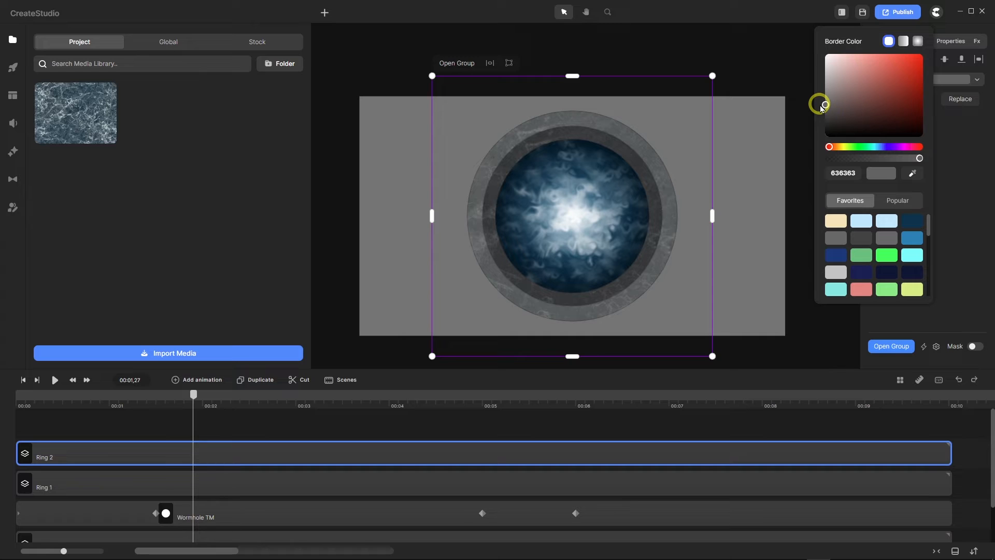
{"action": "left_click", "coordinate": [724, 419]}
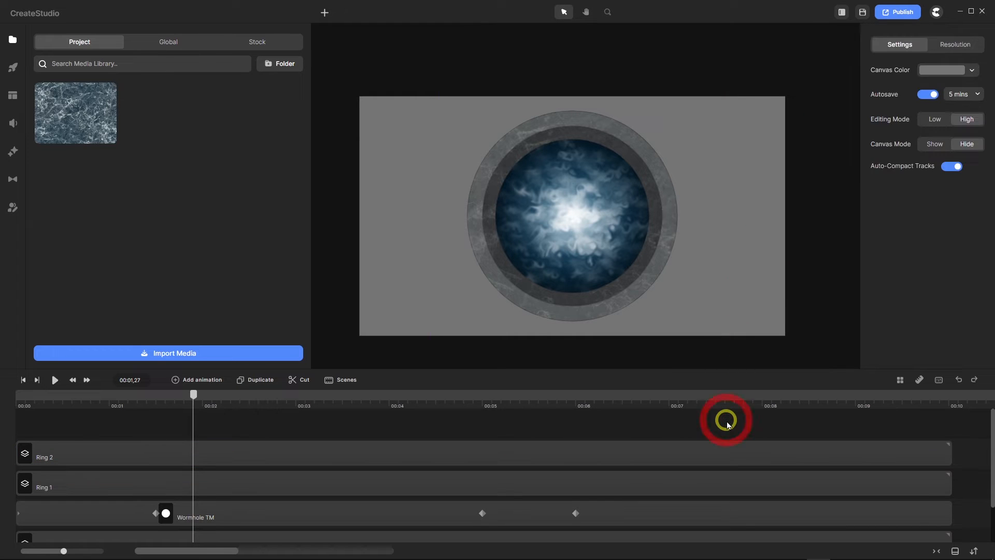
Set the canvas color to black (000000) and look closely at the rings against it
{"action": "left_click", "coordinate": [951, 72]}
{"action": "left_click_drag", "start_coordinate": [900, 162], "coordinate": [969, 208]}
{"action": "left_click", "coordinate": [569, 262]}
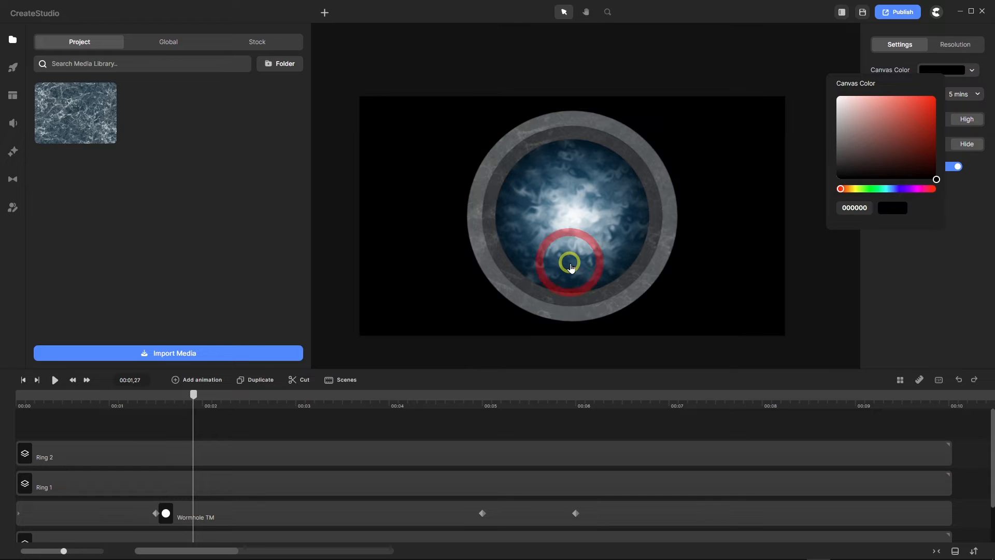
{"action": "scroll", "coordinate": [539, 156], "scroll_direction": "up", "scroll_amount": 5}
{"action": "scroll", "coordinate": [521, 195], "scroll_direction": "down", "scroll_amount": 2}
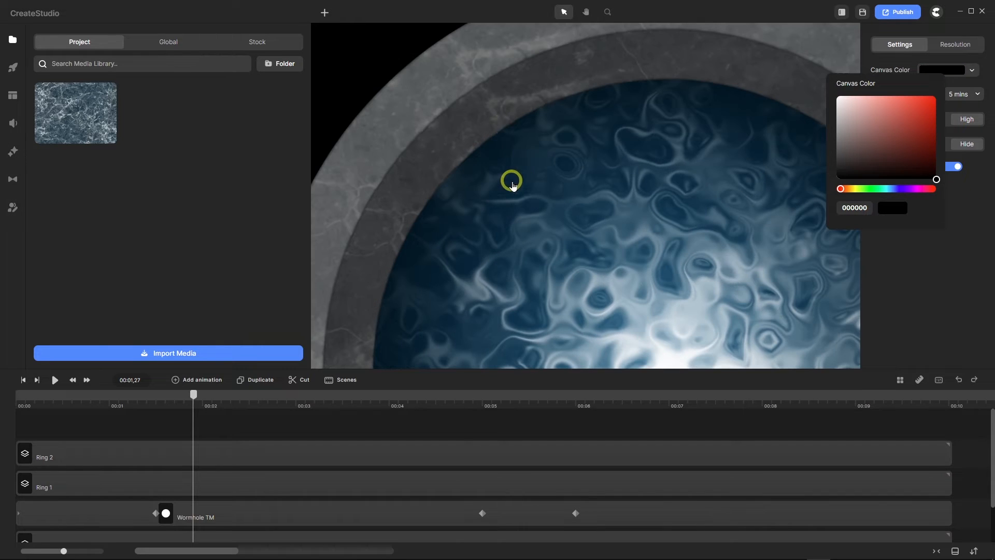
{"action": "scroll", "coordinate": [506, 123], "scroll_direction": "down", "scroll_amount": 2}
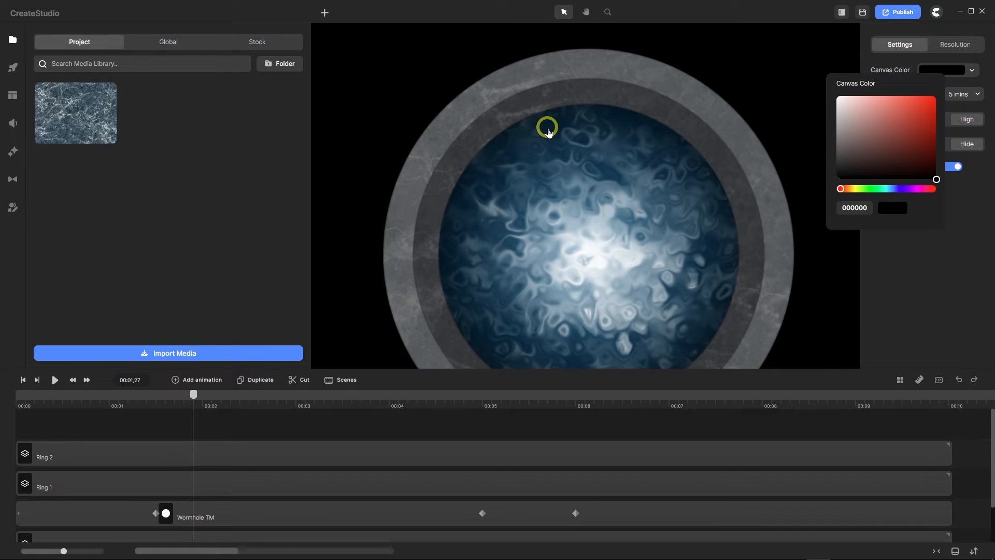
{"action": "scroll", "coordinate": [547, 124], "scroll_direction": "down", "scroll_amount": 2}
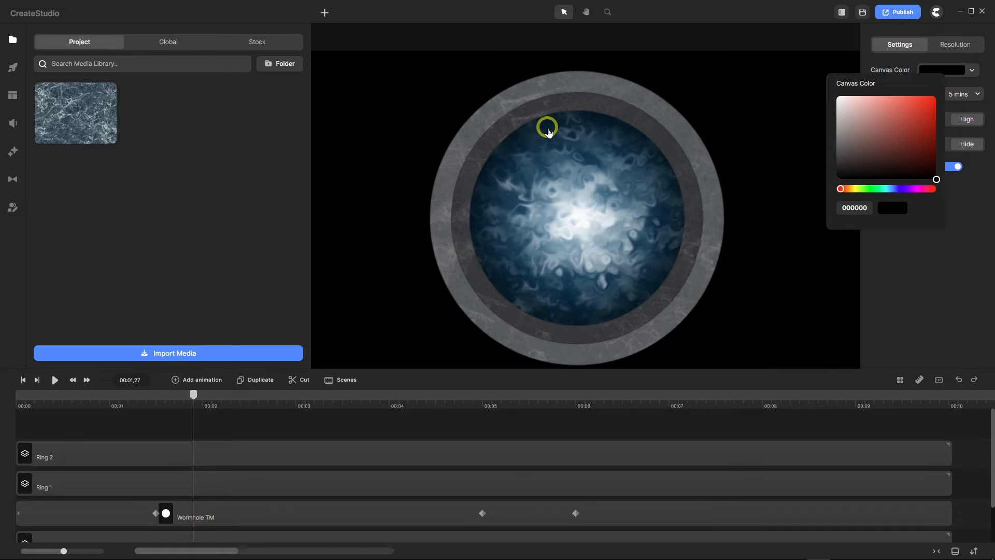
Inside the Ring 2 group, flip the marble texture image vertically and return to the main timeline
{"action": "left_click", "coordinate": [259, 453]}
{"action": "double_click", "coordinate": [259, 453]}
{"action": "left_click", "coordinate": [255, 482]}
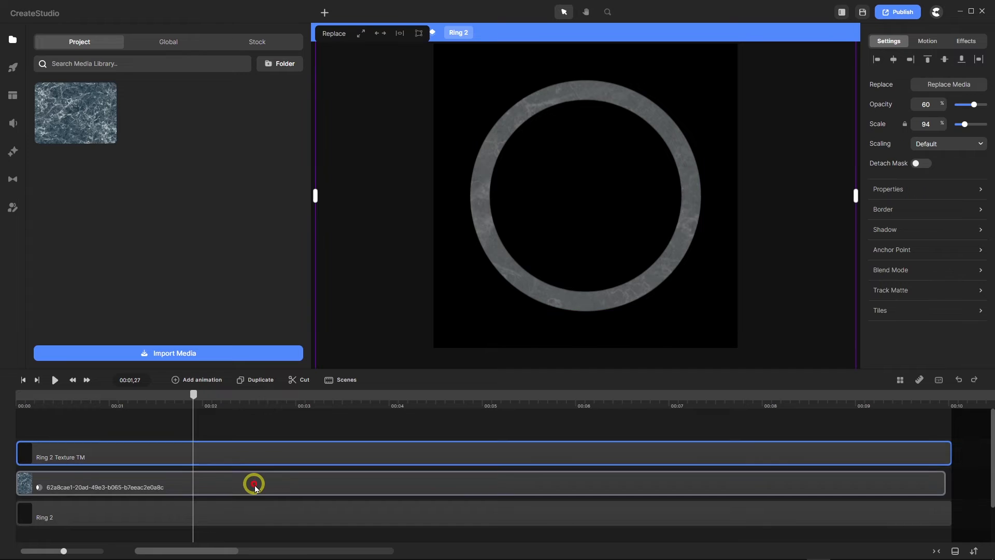
{"action": "left_click", "coordinate": [979, 190]}
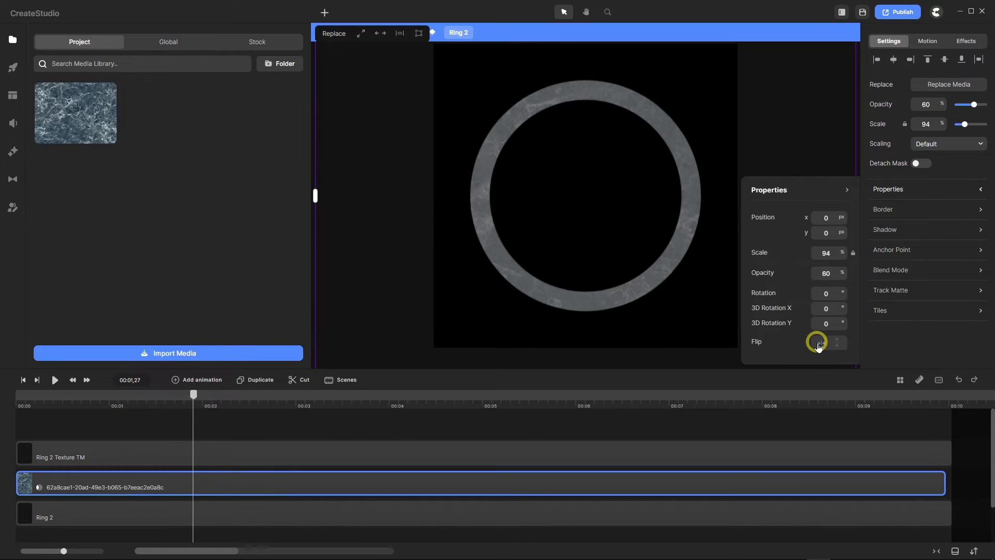
{"action": "left_click", "coordinate": [839, 346]}
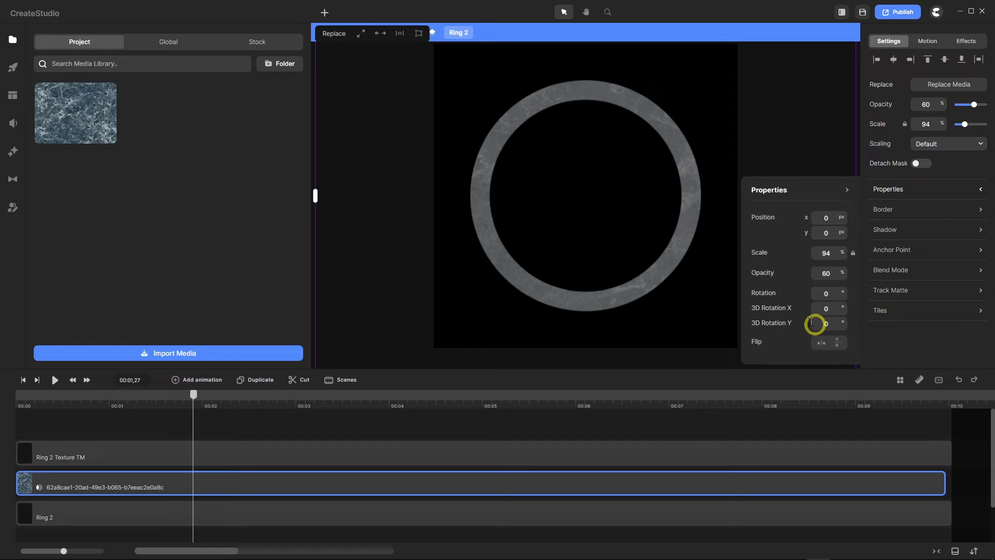
{"action": "left_click", "coordinate": [166, 425]}
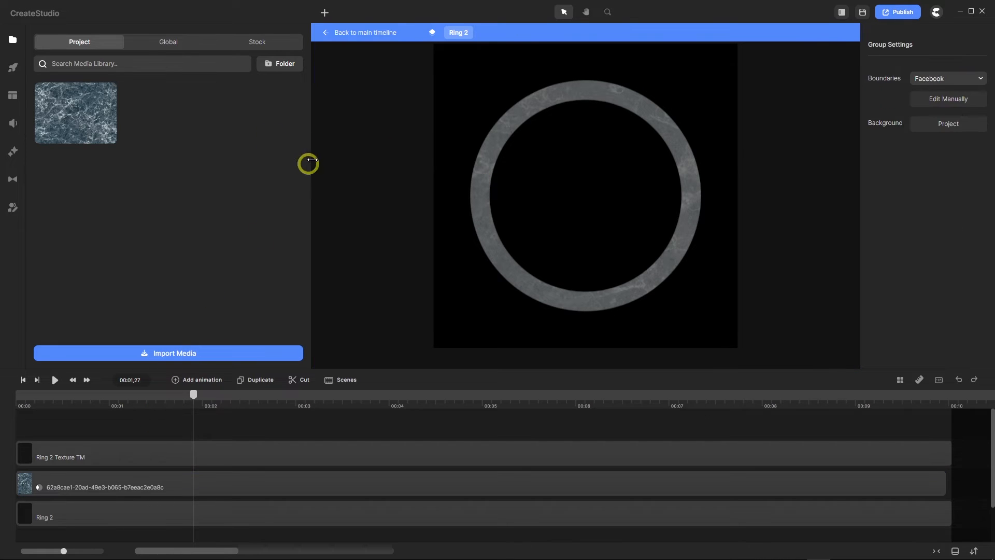
{"action": "left_click", "coordinate": [362, 35]}
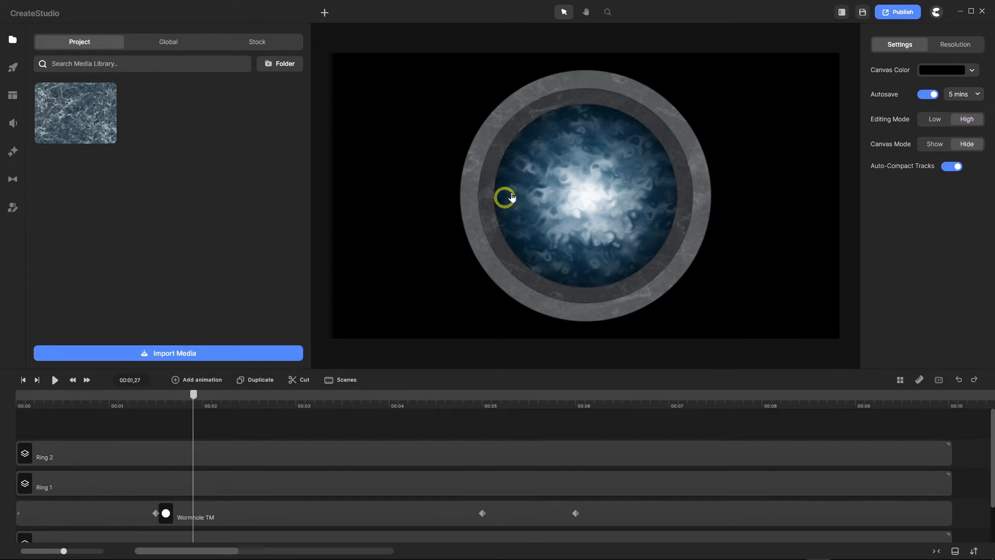
Examine the marble textures and edges of both rings up close, moving the playhead to 00:01,15
{"action": "scroll", "coordinate": [518, 109], "scroll_direction": "up", "scroll_amount": 3}
{"action": "scroll", "coordinate": [508, 102], "scroll_direction": "down", "scroll_amount": 4}
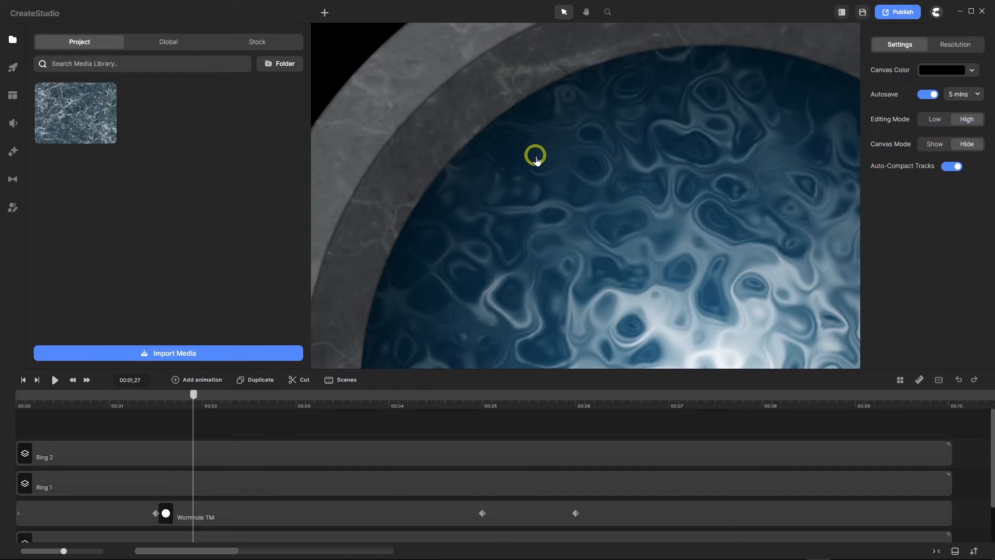
{"action": "scroll", "coordinate": [536, 159], "scroll_direction": "down", "scroll_amount": 2}
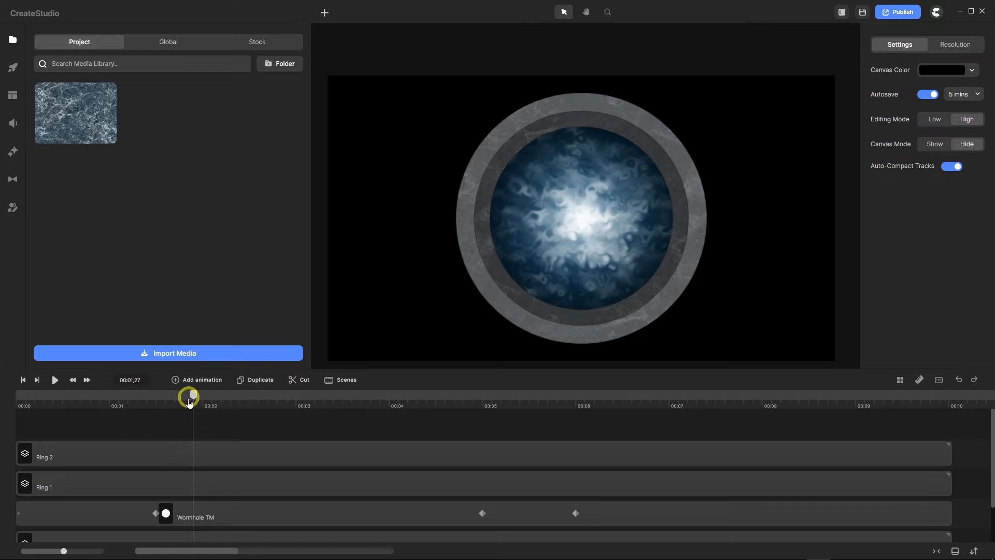
{"action": "left_click_drag", "start_coordinate": [190, 404], "coordinate": [154, 403]}
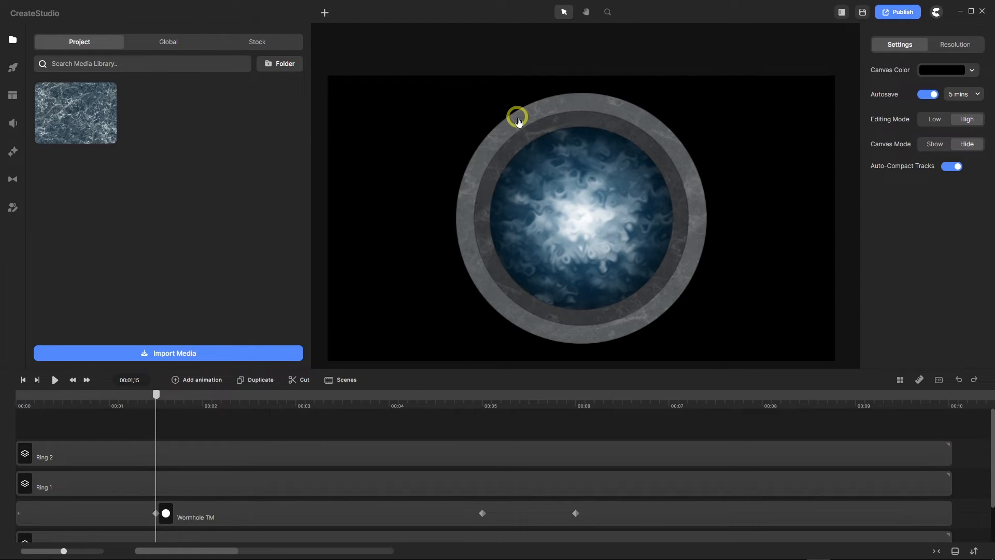
{"action": "scroll", "coordinate": [518, 121], "scroll_direction": "up", "scroll_amount": 5}
{"action": "scroll", "coordinate": [520, 136], "scroll_direction": "down", "scroll_amount": 5}
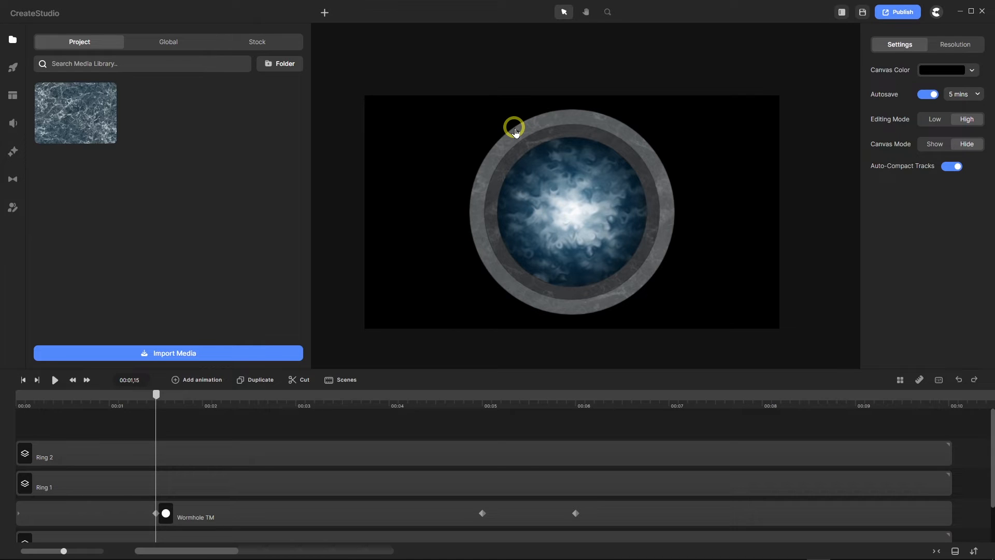
Inside the Ring 2 group, give the base Ring 2 layer's Inner Shadow effect a distance of 0.5% and a blur of 0.5%
{"action": "left_click", "coordinate": [178, 455]}
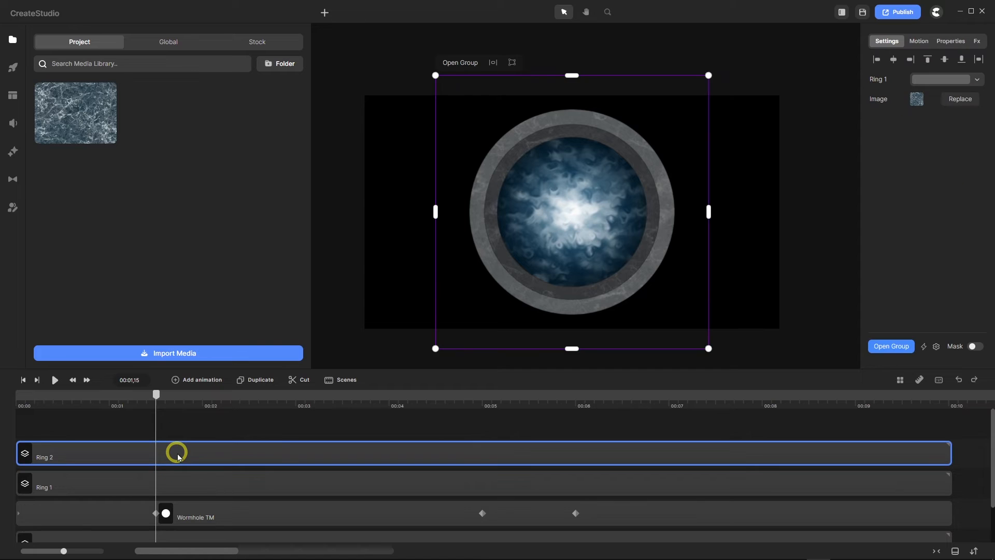
{"action": "double_click", "coordinate": [178, 455]}
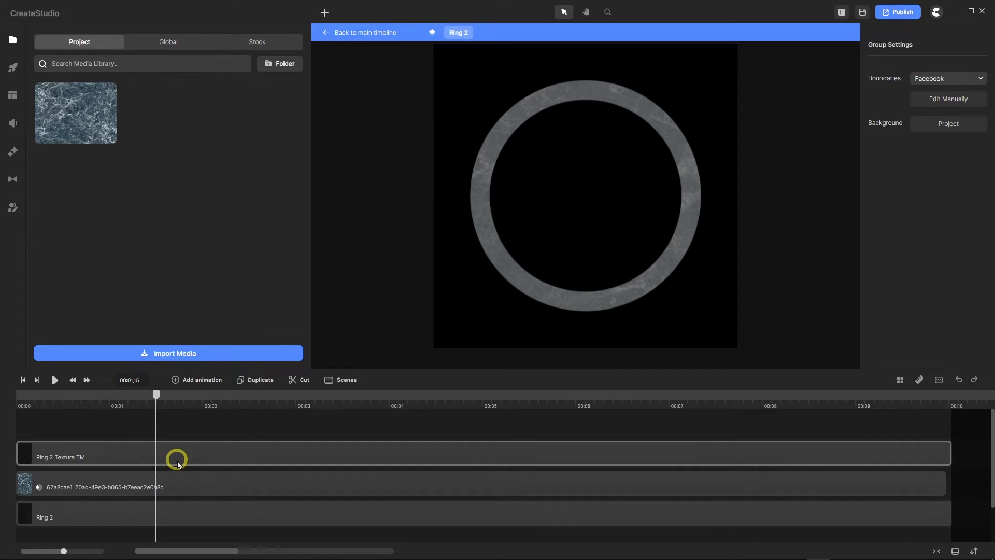
{"action": "left_click", "coordinate": [168, 515]}
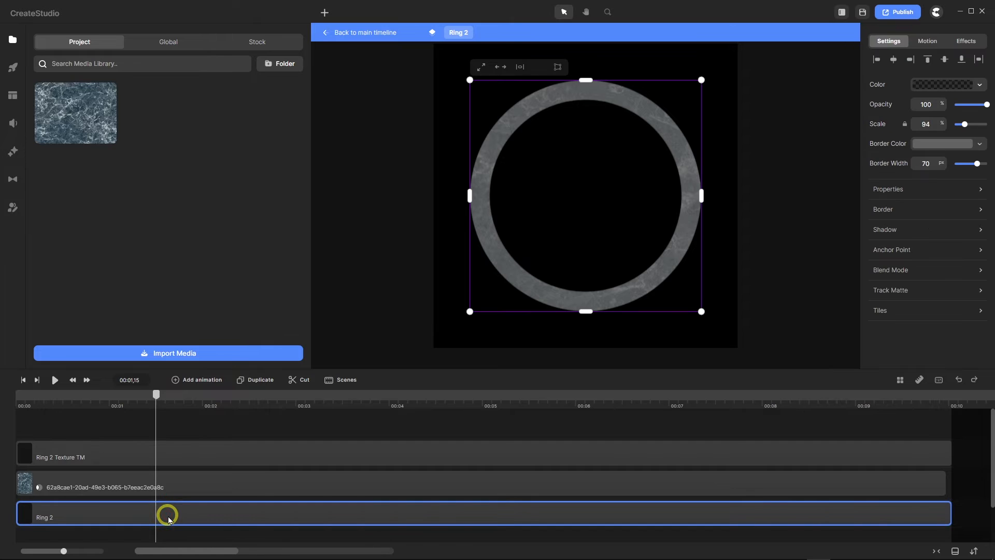
{"action": "left_click", "coordinate": [970, 42]}
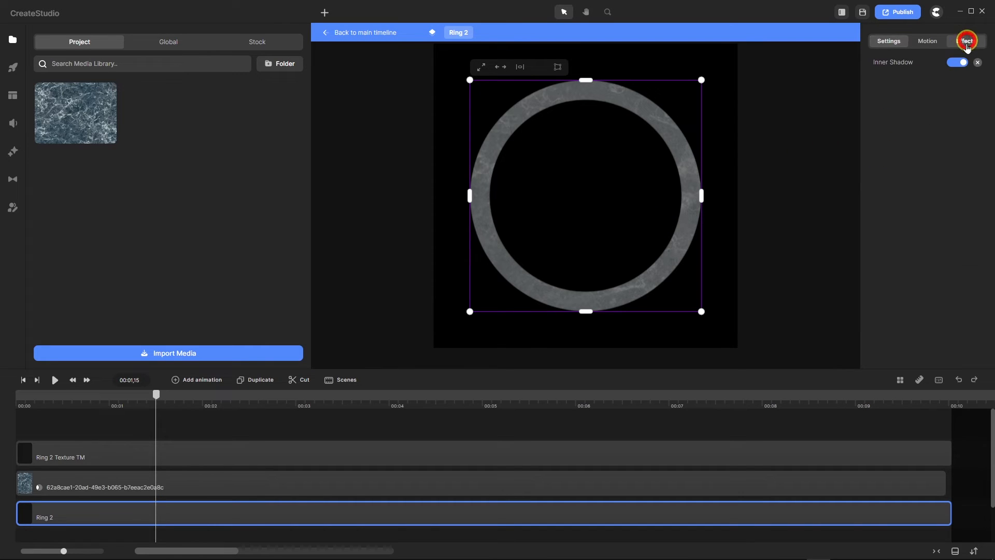
{"action": "left_click", "coordinate": [899, 67]}
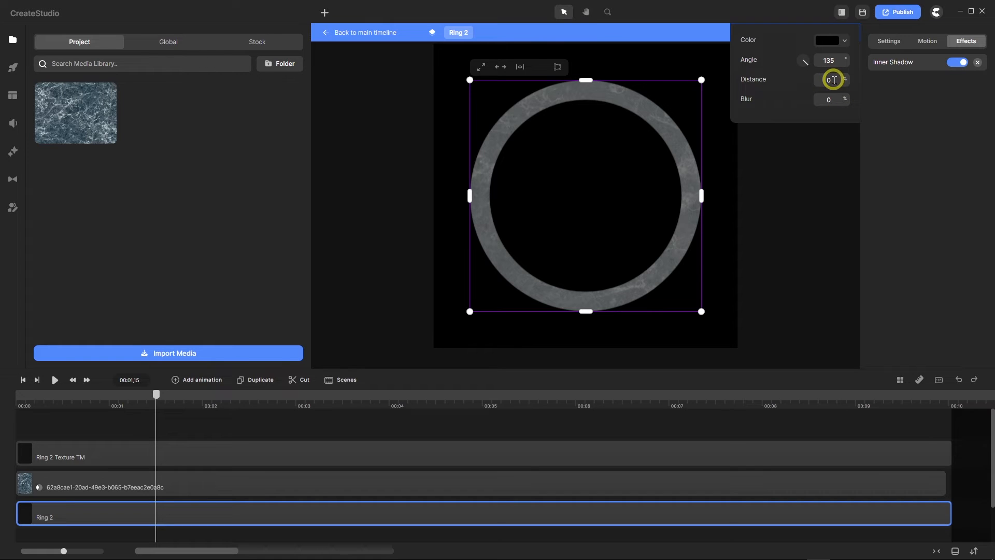
{"action": "left_click_drag", "start_coordinate": [834, 80], "coordinate": [810, 80]}
{"action": "type", "text": "0.5"}
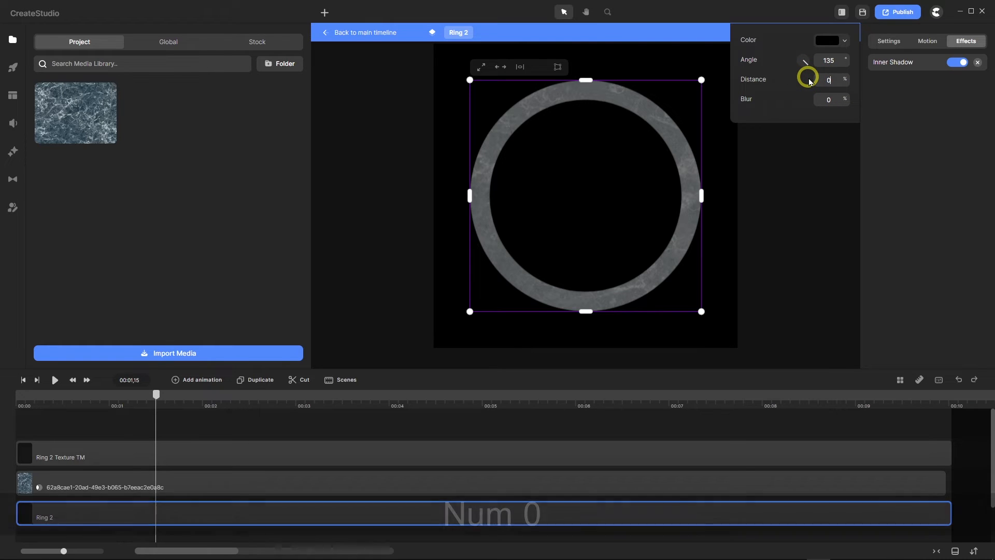
{"action": "key", "text": "Return"}
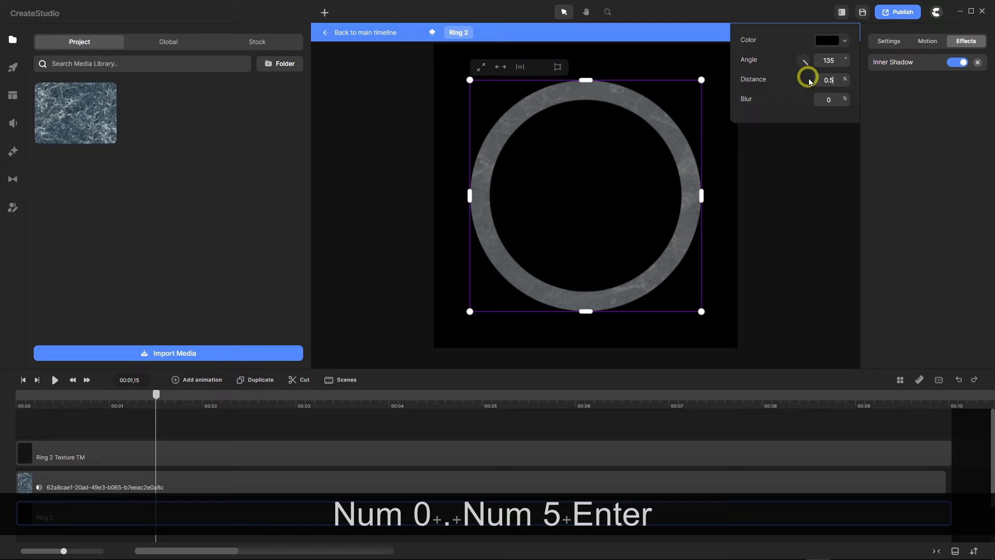
{"action": "left_click_drag", "start_coordinate": [831, 98], "coordinate": [822, 97]}
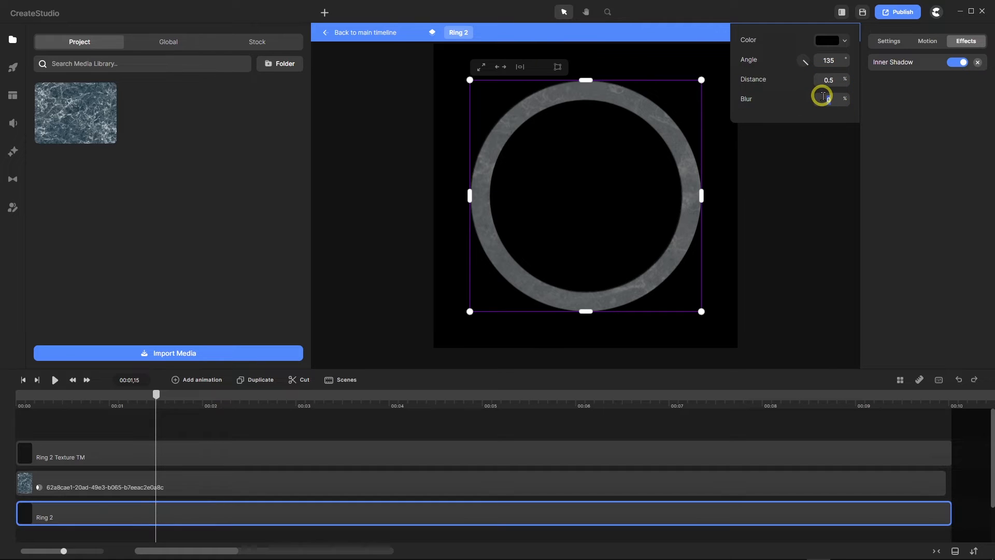
{"action": "type", "text": "0.5"}
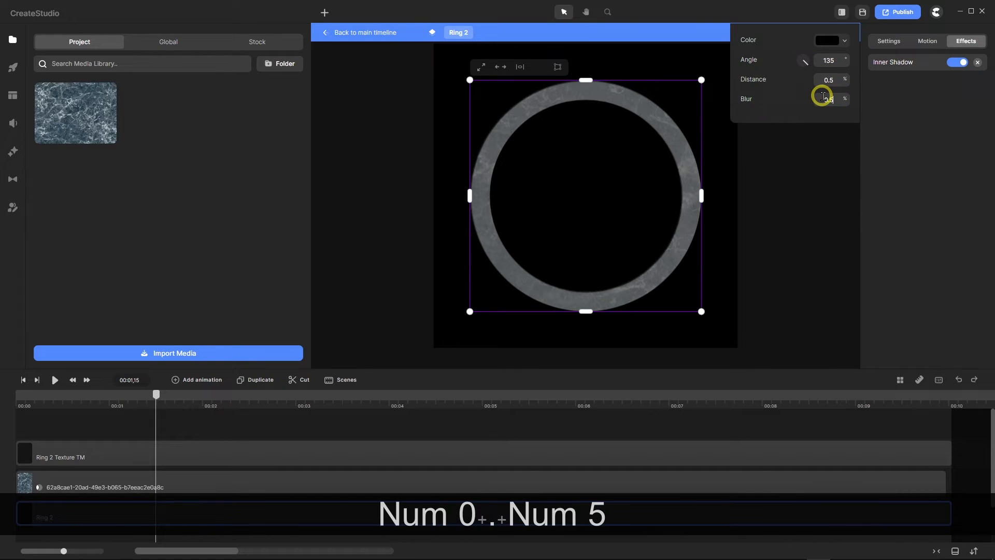
{"action": "key", "text": "Return"}
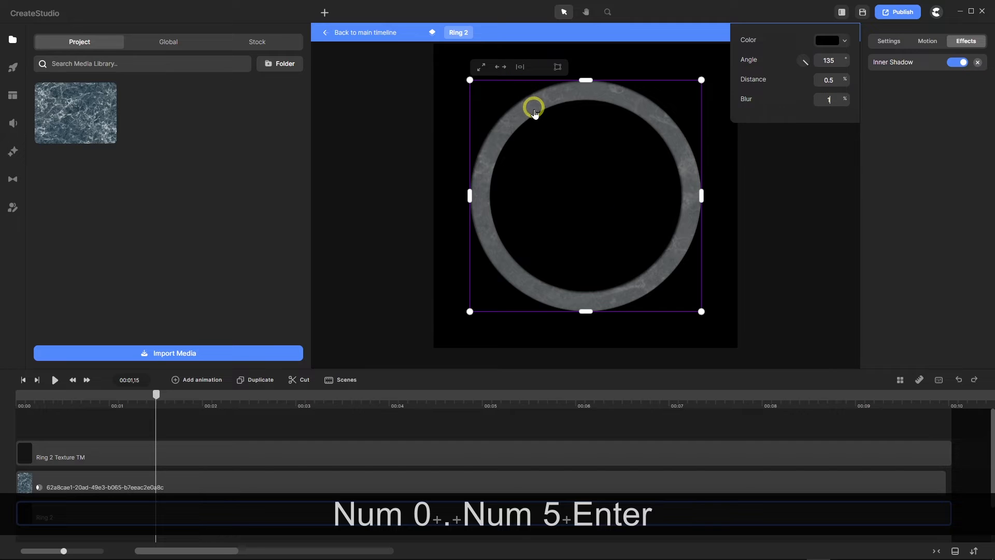
Set the blur of the base Ring 2 layer's Inner Shadow effect to 0.5%
{"action": "scroll", "coordinate": [533, 111], "scroll_direction": "up", "scroll_amount": 5}
{"action": "scroll", "coordinate": [533, 117], "scroll_direction": "down", "scroll_amount": 5}
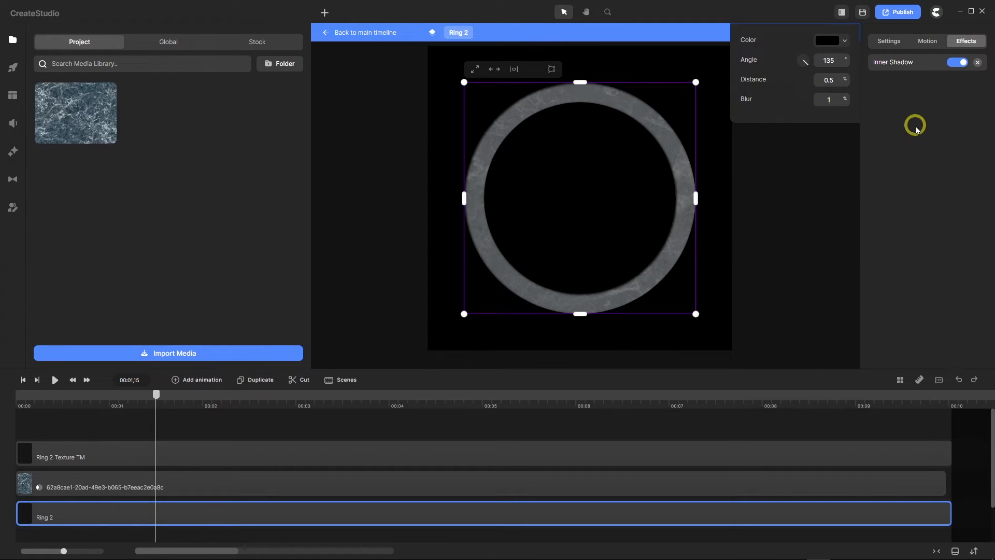
{"action": "left_click_drag", "start_coordinate": [829, 98], "coordinate": [816, 104]}
{"action": "type", "text": "0.5"}
{"action": "key", "text": "Return"}
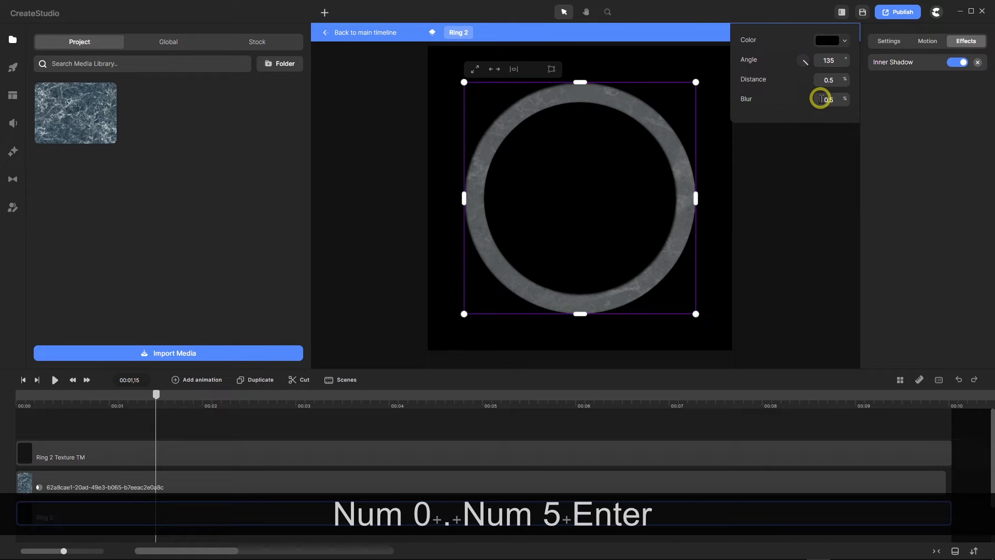
{"action": "left_click", "coordinate": [744, 152]}
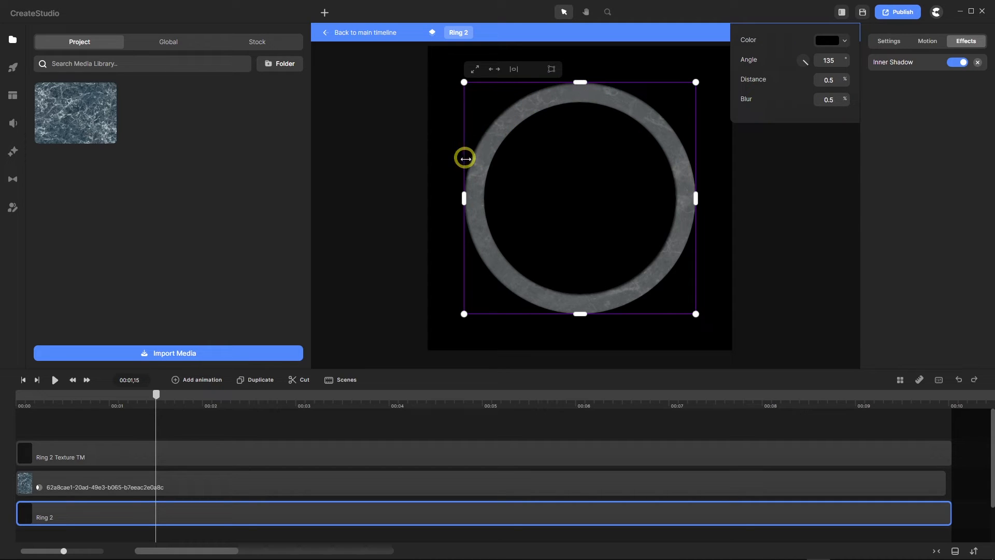
Change the base ring's Inner Shadow color to white (ffffff) and check the lit edge up close
{"action": "left_click", "coordinate": [846, 43]}
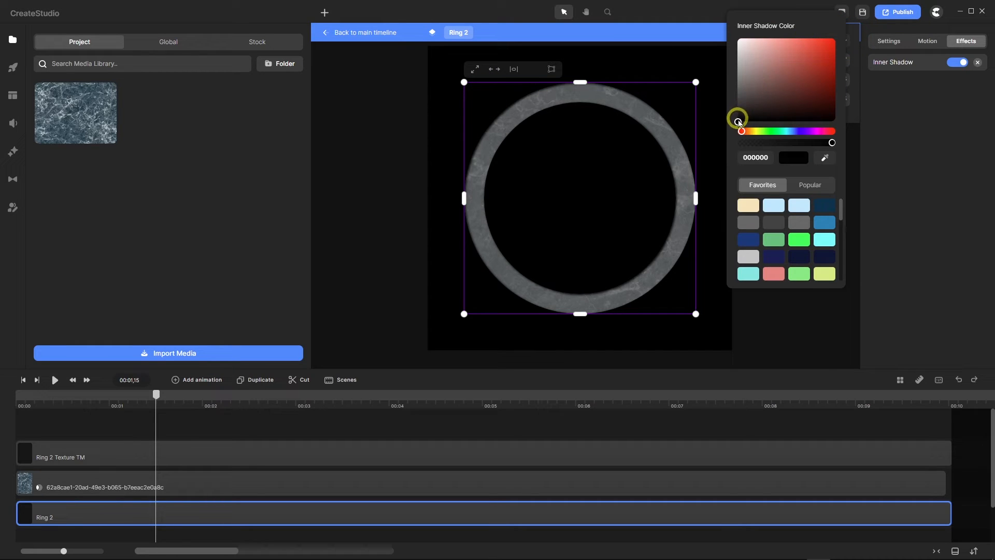
{"action": "left_click_drag", "start_coordinate": [738, 123], "coordinate": [656, 37]}
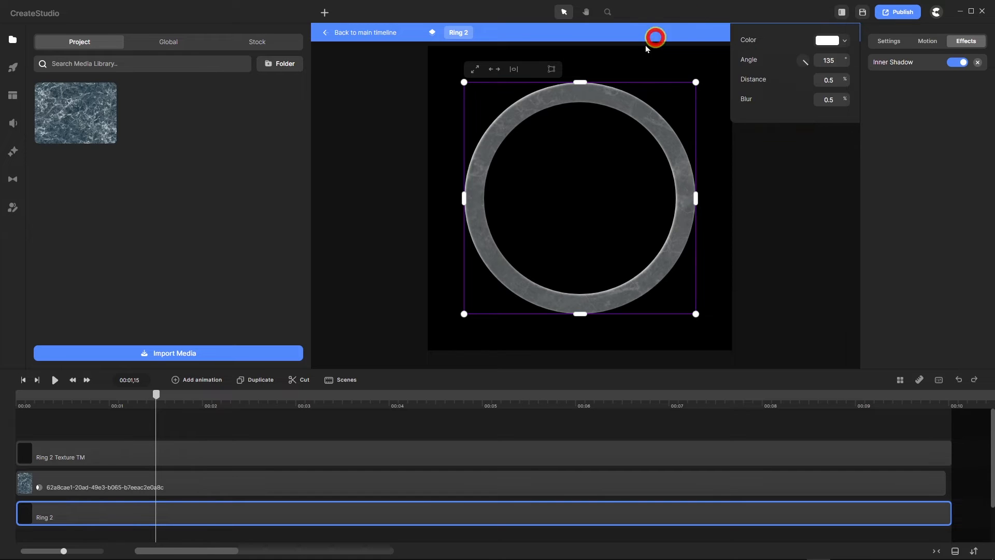
{"action": "scroll", "coordinate": [537, 101], "scroll_direction": "up", "scroll_amount": 5}
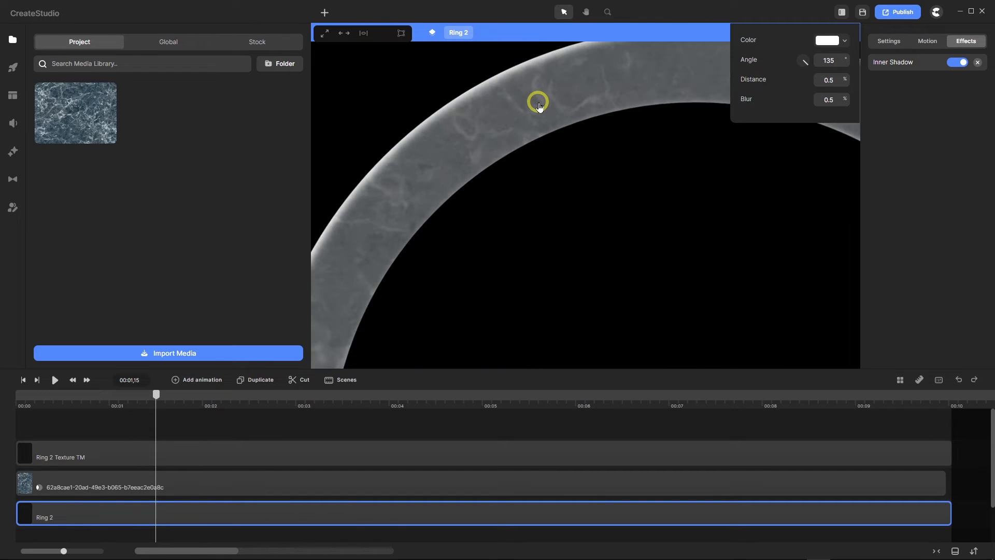
{"action": "scroll", "coordinate": [538, 106], "scroll_direction": "down", "scroll_amount": 2}
{"action": "scroll", "coordinate": [538, 107], "scroll_direction": "down", "scroll_amount": 3}
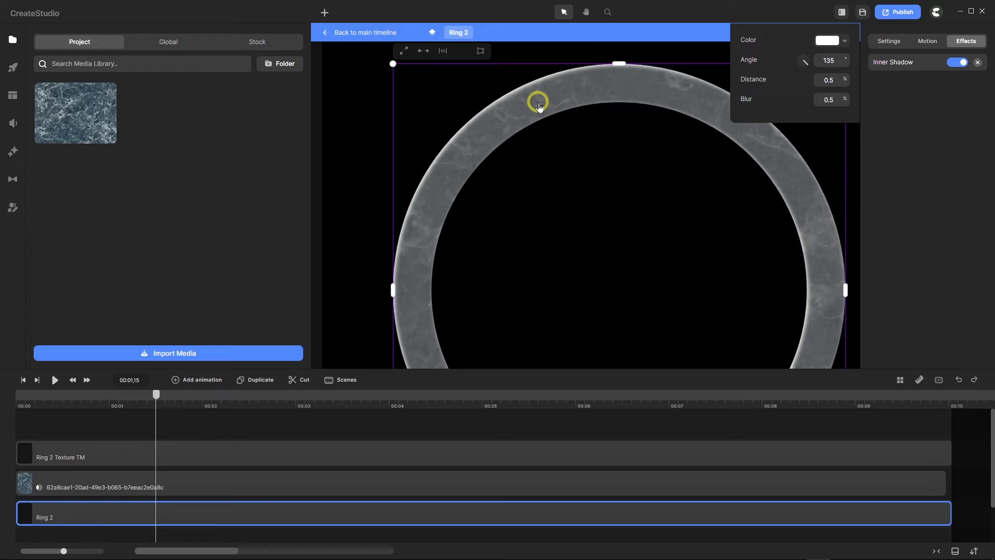
Set the base ring's Inner Shadow color to light gray (c1c1c1) and check the highlights along its upper and lower edges
{"action": "left_click", "coordinate": [846, 45]}
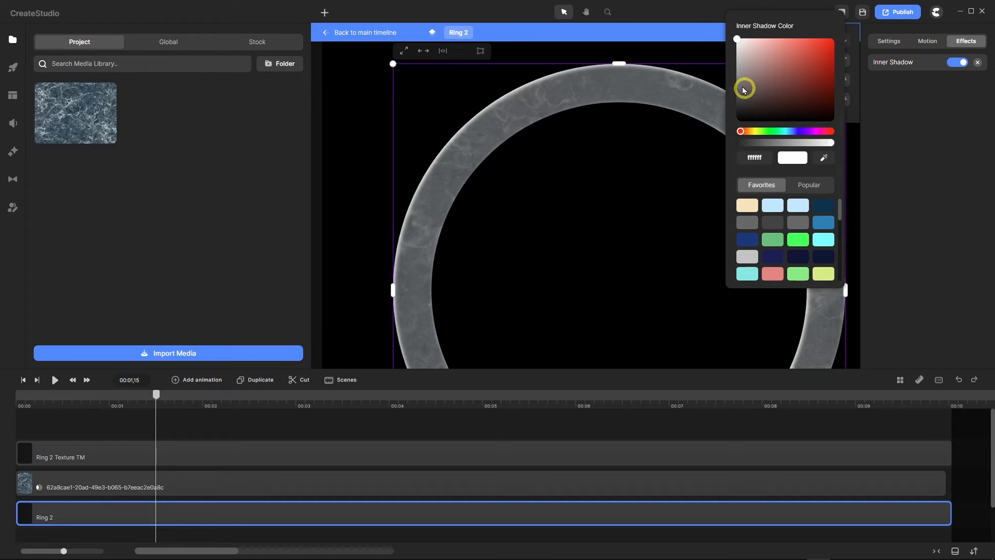
{"action": "left_click_drag", "start_coordinate": [737, 41], "coordinate": [729, 58]}
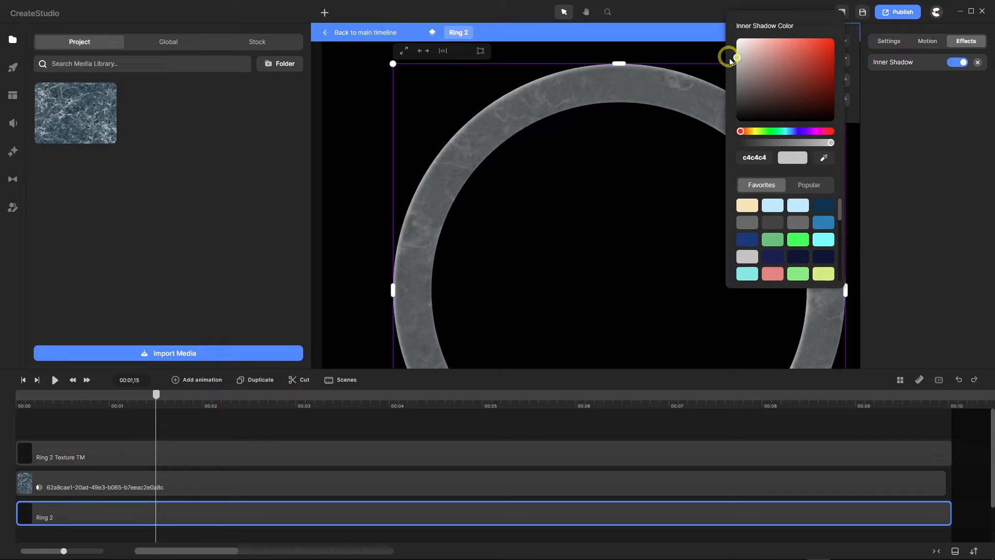
{"action": "scroll", "coordinate": [546, 139], "scroll_direction": "down", "scroll_amount": 3}
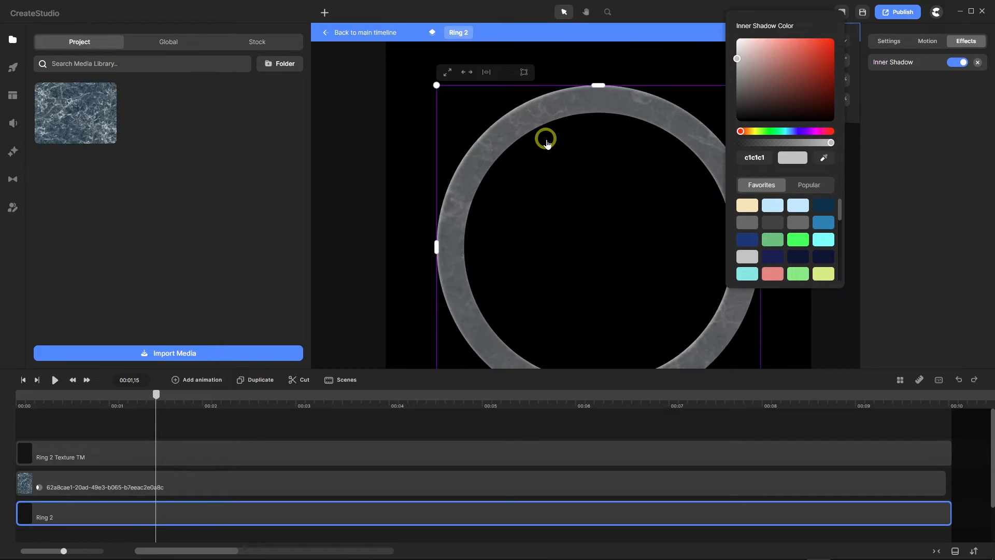
{"action": "scroll", "coordinate": [494, 138], "scroll_direction": "up", "scroll_amount": 3}
{"action": "scroll", "coordinate": [494, 138], "scroll_direction": "up", "scroll_amount": 2}
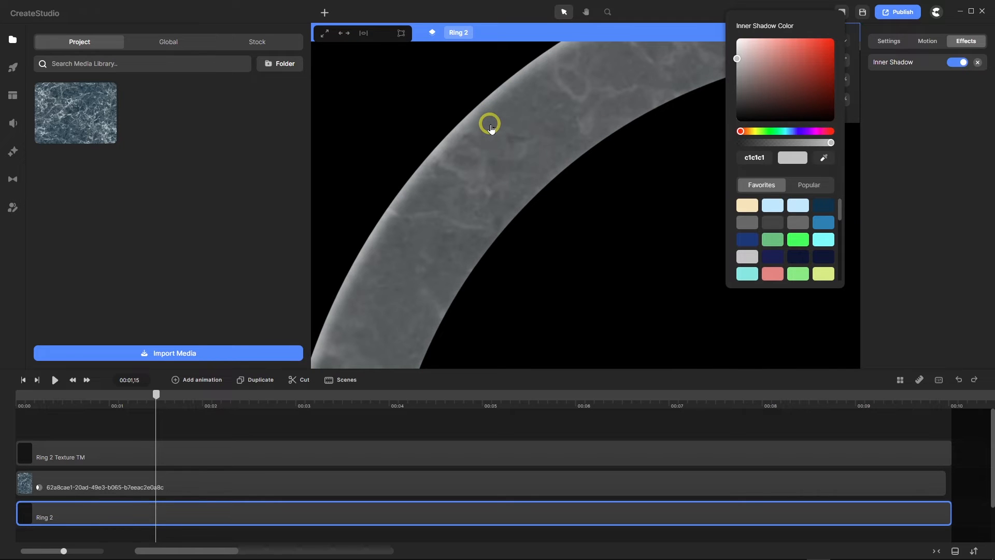
{"action": "scroll", "coordinate": [490, 122], "scroll_direction": "down", "scroll_amount": 3}
{"action": "scroll", "coordinate": [495, 121], "scroll_direction": "down", "scroll_amount": 2}
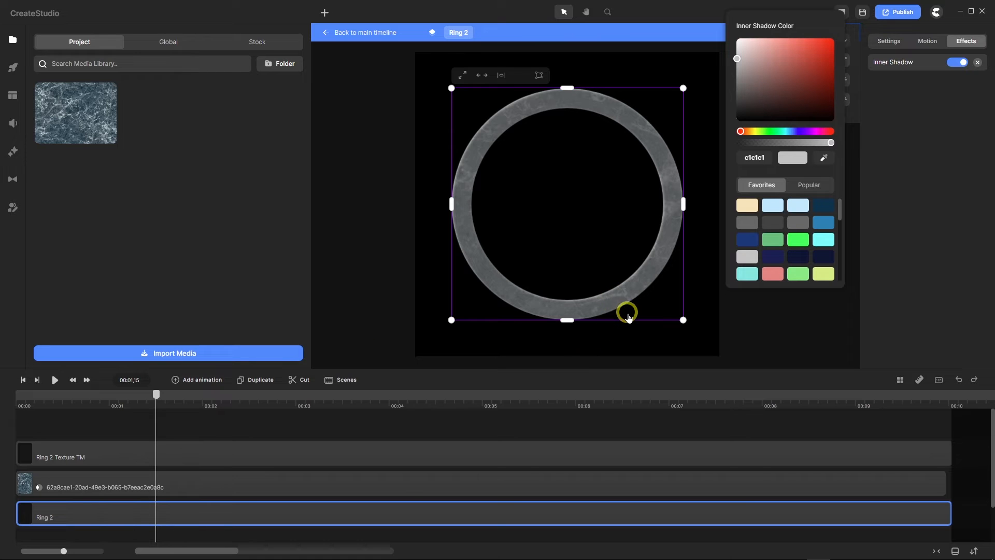
{"action": "scroll", "coordinate": [627, 313], "scroll_direction": "up", "scroll_amount": 3}
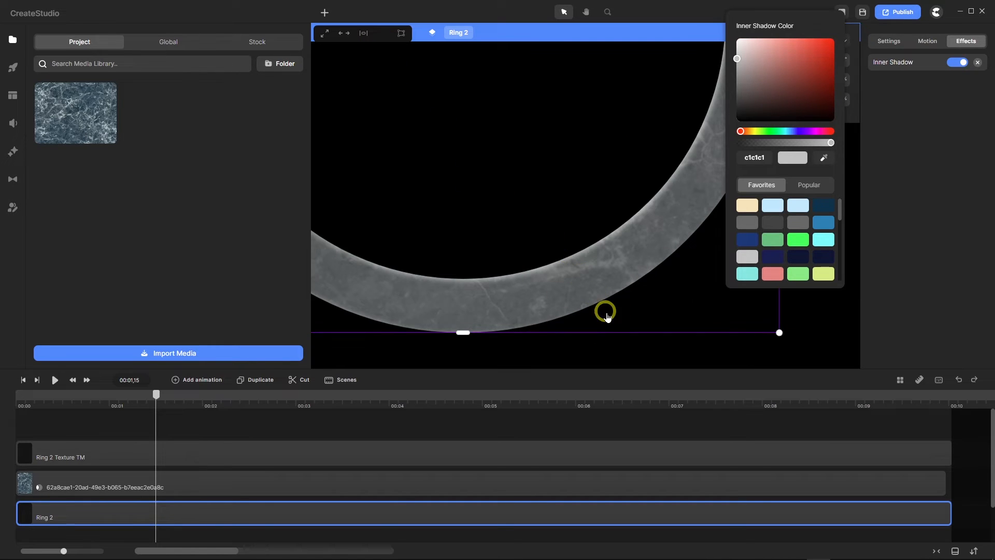
{"action": "scroll", "coordinate": [575, 265], "scroll_direction": "down", "scroll_amount": 3}
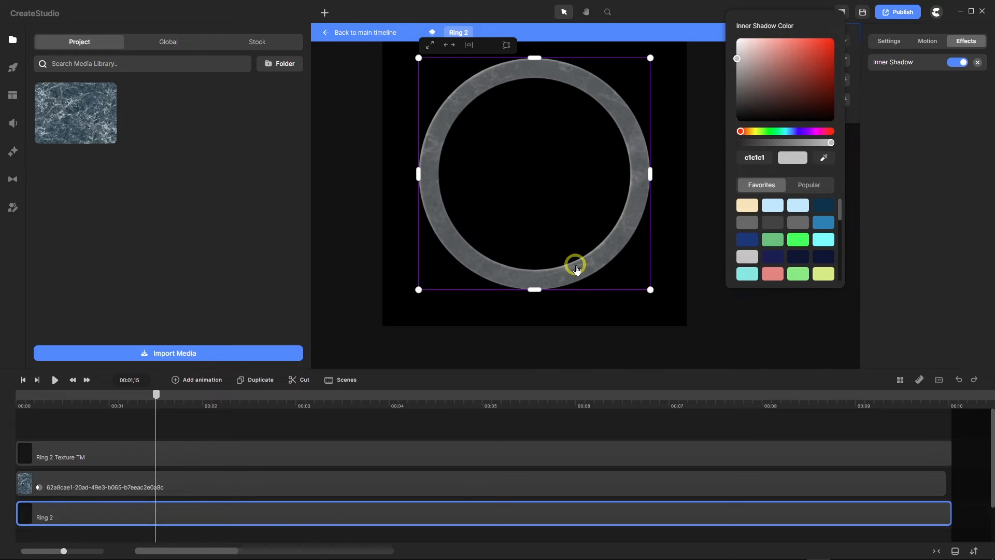
{"action": "scroll", "coordinate": [575, 265], "scroll_direction": "down", "scroll_amount": 2}
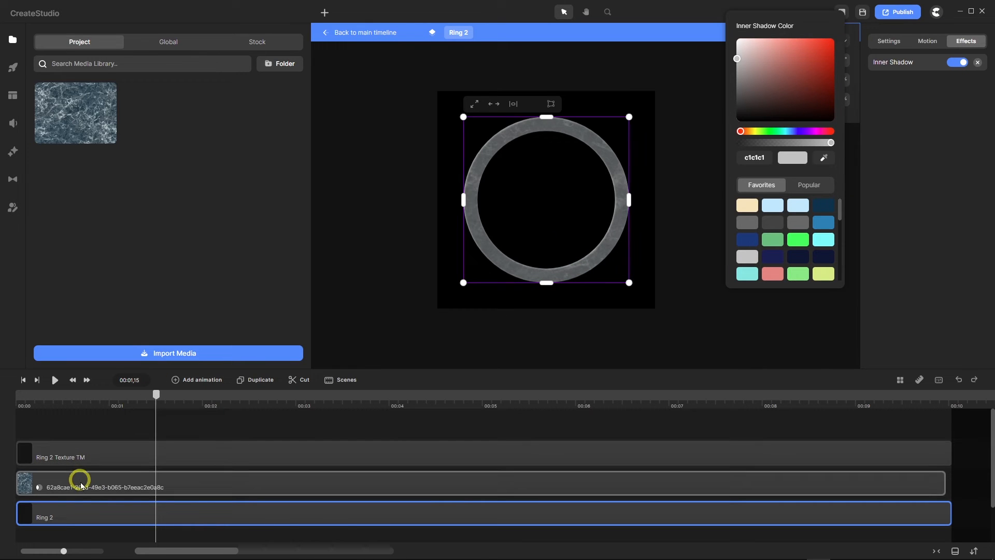
Put the base Ring 2 layer into its own group and rename that group "Ring 2"
{"action": "right_click", "coordinate": [79, 517]}
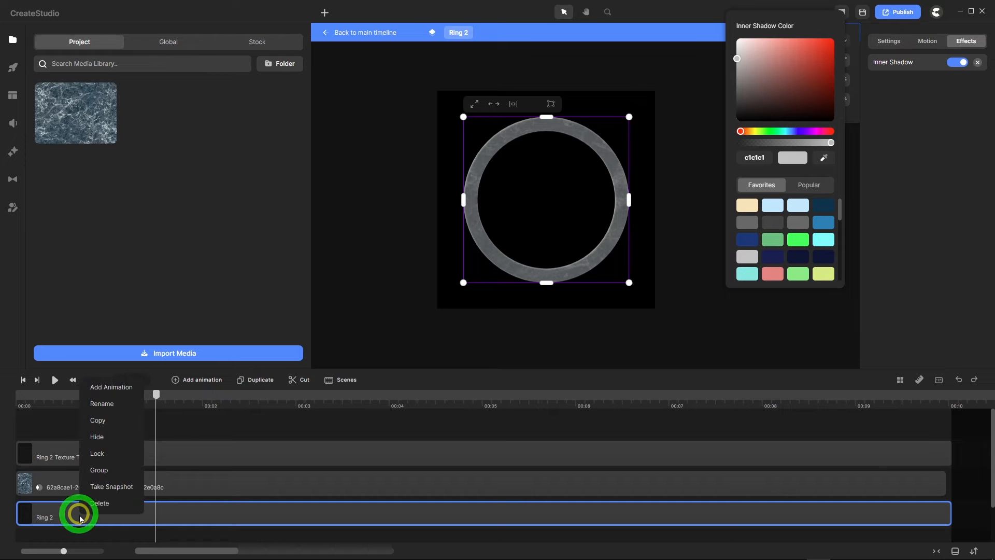
{"action": "left_click", "coordinate": [97, 473]}
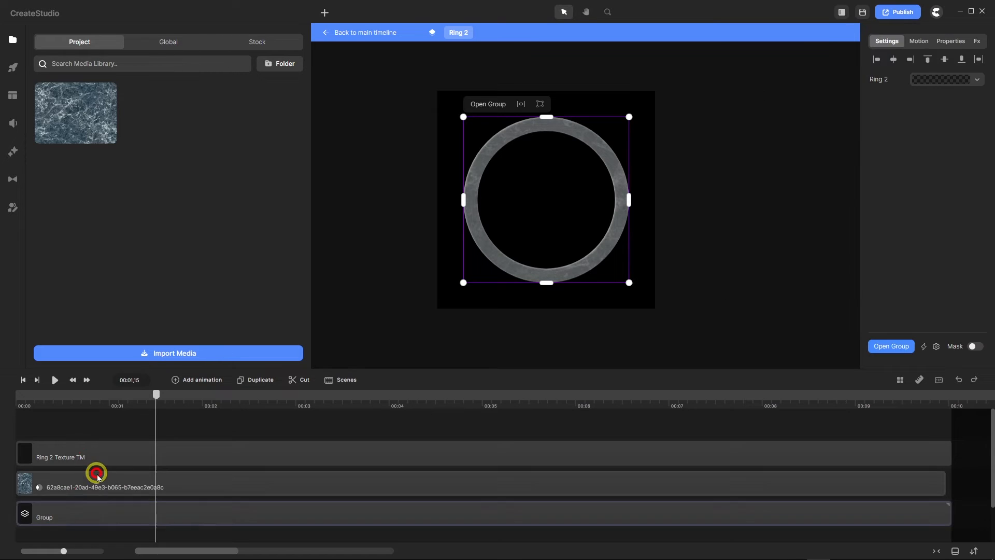
{"action": "right_click", "coordinate": [55, 524]}
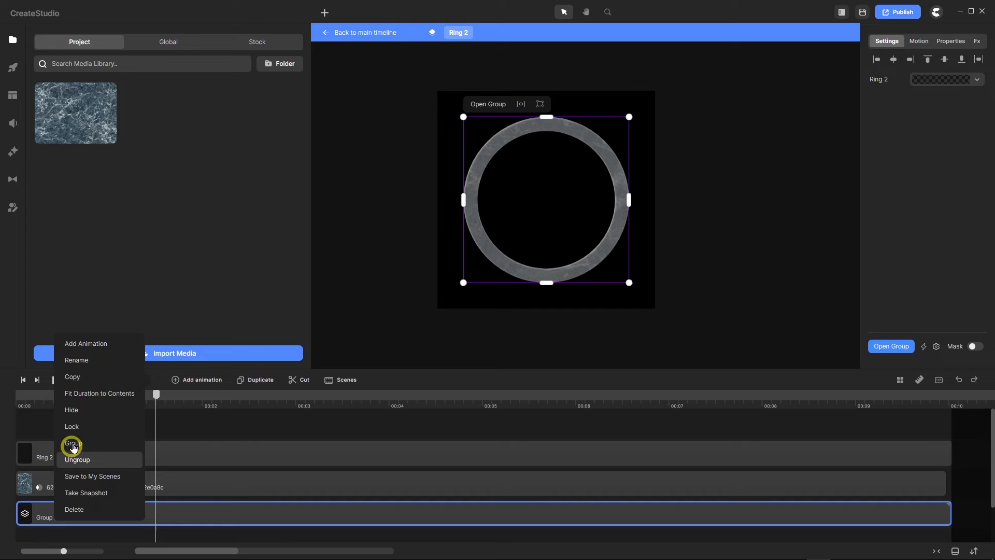
{"action": "left_click", "coordinate": [87, 361]}
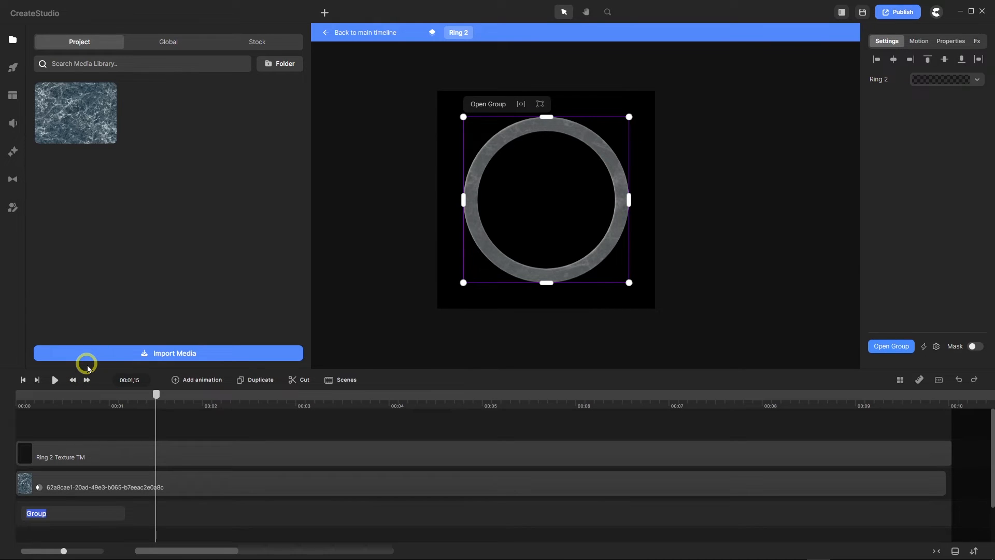
{"action": "type", "text": "Rin"}
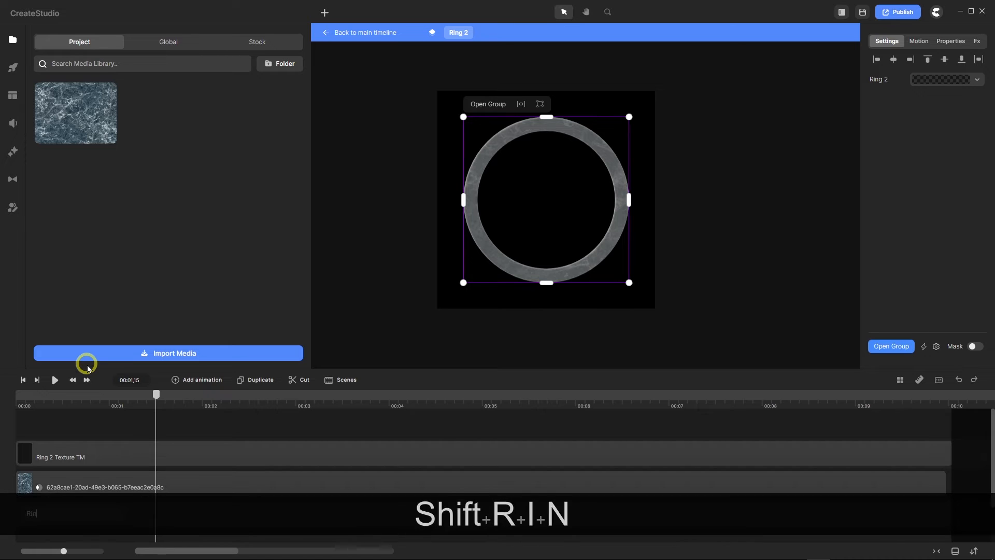
{"action": "type", "text": "g 2"}
{"action": "key", "text": "Return"}
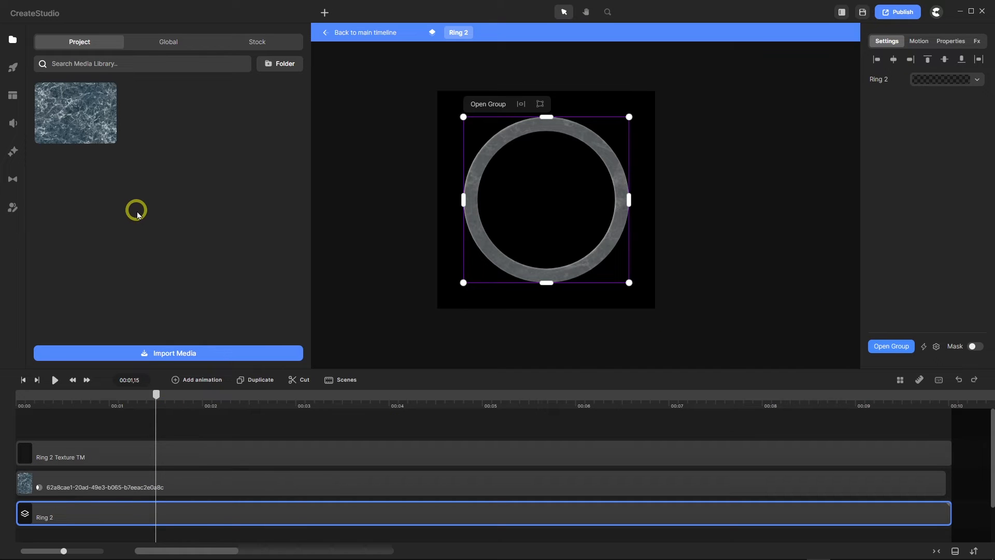
Add an Inner Shadow effect to the nested Ring 2 group and set its angle to 315°
{"action": "left_click", "coordinate": [10, 153]}
{"action": "scroll", "coordinate": [187, 215], "scroll_direction": "down", "scroll_amount": 5}
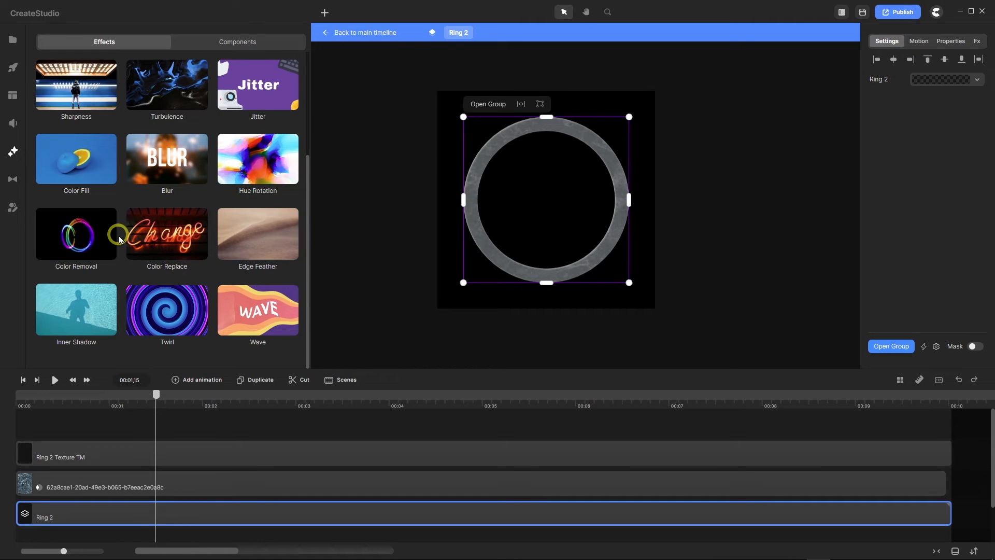
{"action": "left_click_drag", "start_coordinate": [78, 310], "coordinate": [113, 516]}
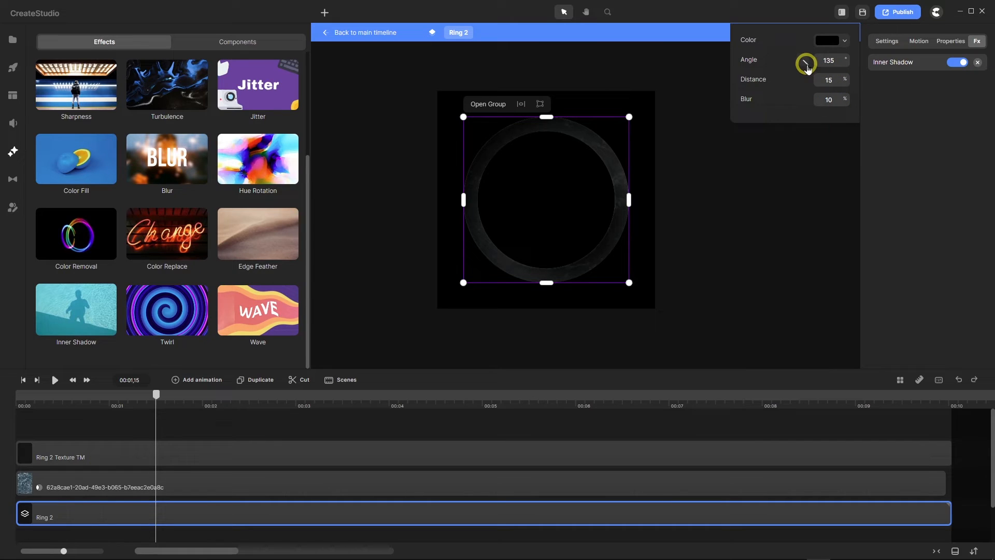
{"action": "left_click_drag", "start_coordinate": [806, 68], "coordinate": [792, 51]}
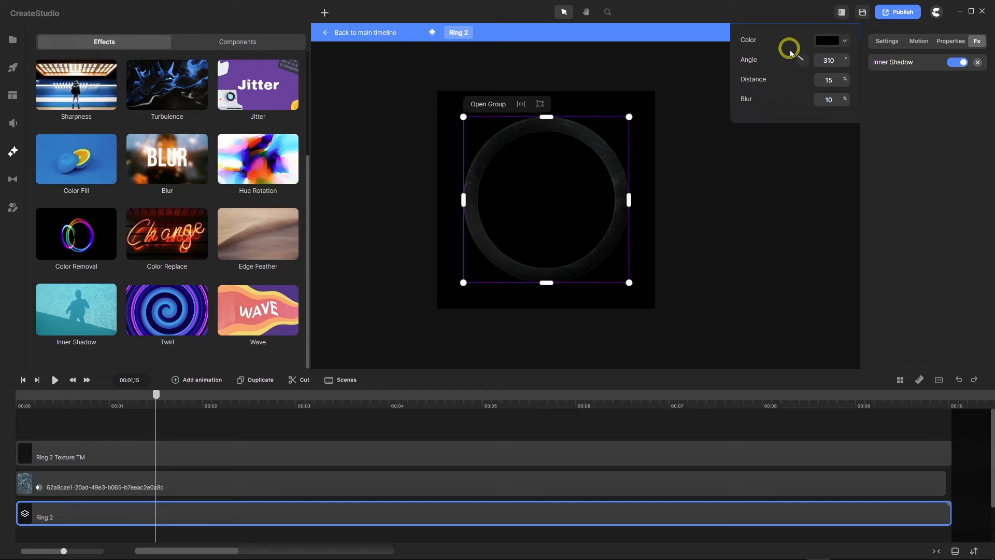
{"action": "left_click", "coordinate": [834, 60]}
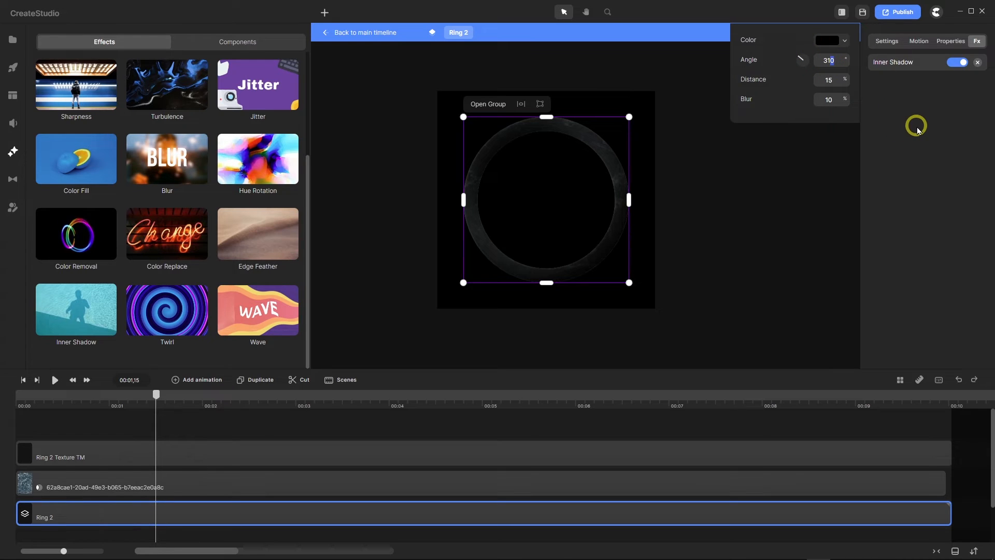
{"action": "type", "text": "5"}
{"action": "key", "text": "Return"}
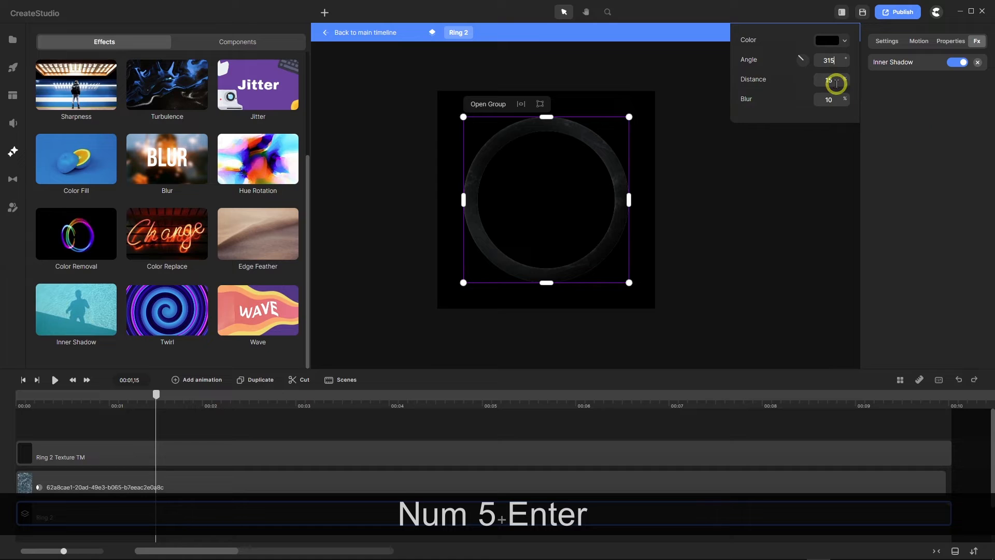
Give the nested group's Inner Shadow a distance of 0.2% and a blur of 0%, checking the ring's edge
{"action": "left_click_drag", "start_coordinate": [836, 79], "coordinate": [811, 83]}
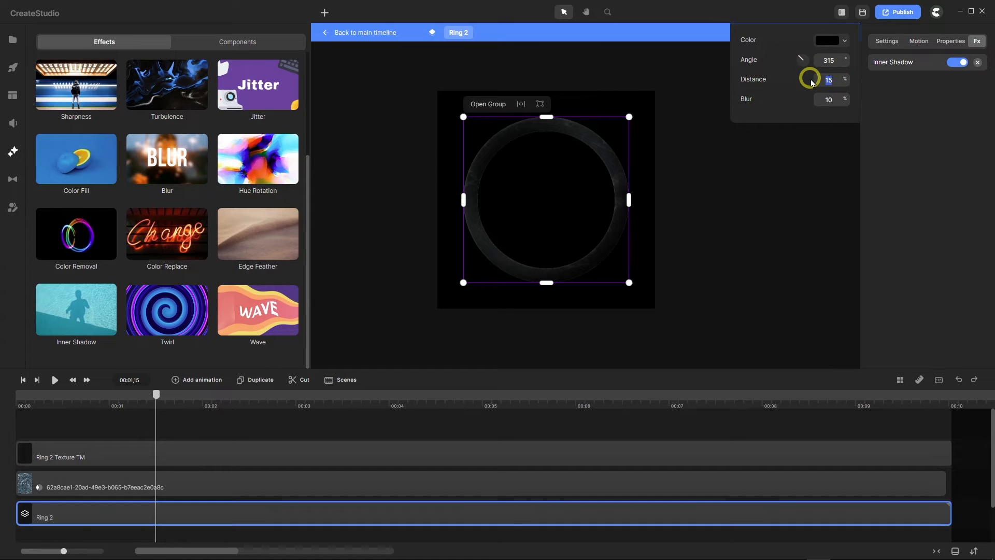
{"action": "type", "text": "0.2"}
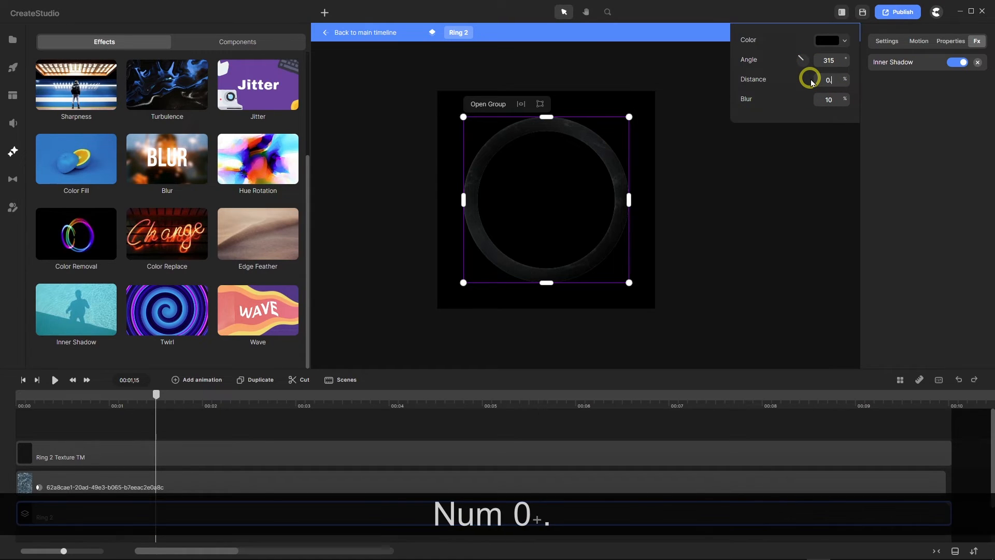
{"action": "key", "text": "Return"}
{"action": "key", "text": "Return"}
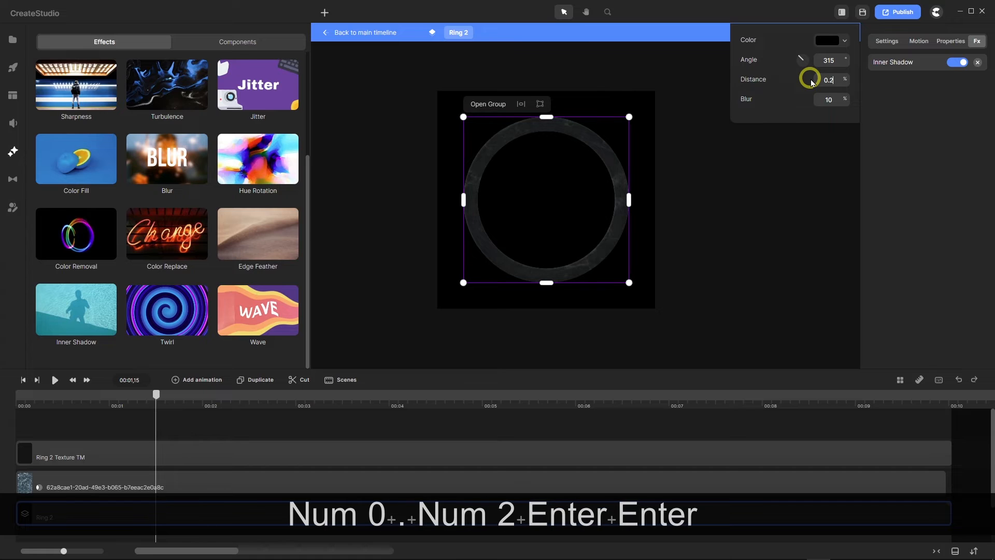
{"action": "left_click_drag", "start_coordinate": [827, 102], "coordinate": [815, 104]}
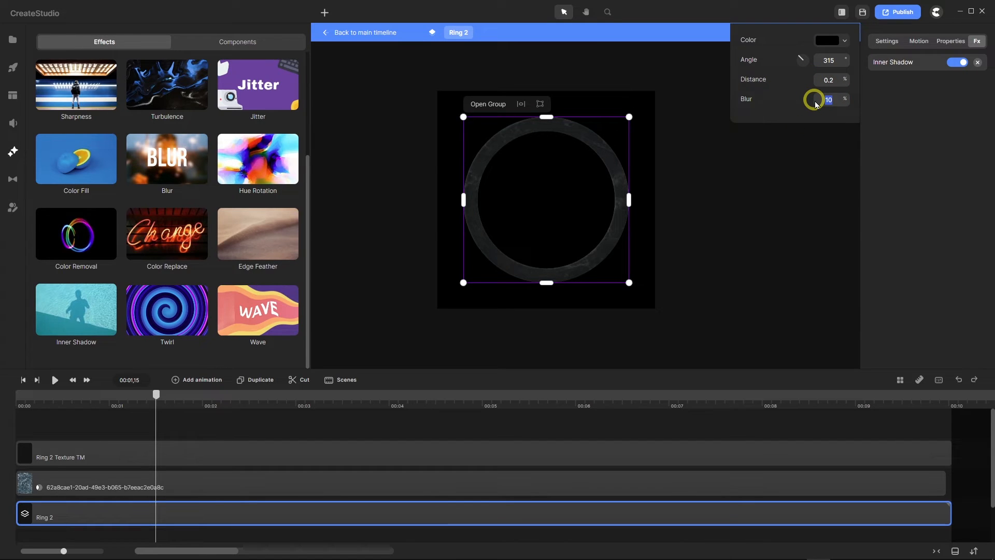
{"action": "type", "text": "0.2"}
{"action": "key", "text": "Return"}
{"action": "key", "text": "Return"}
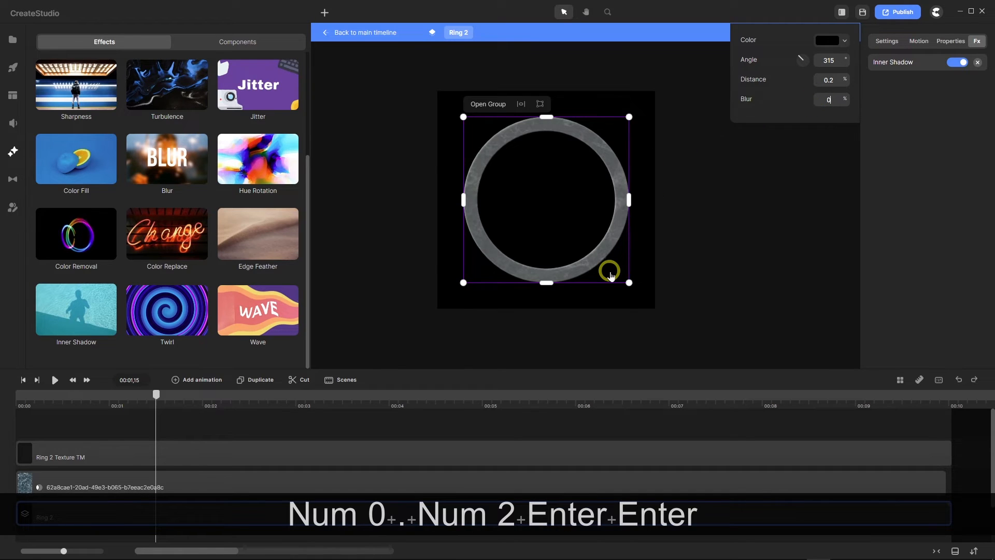
{"action": "scroll", "coordinate": [611, 271], "scroll_direction": "up", "scroll_amount": 5}
{"action": "scroll", "coordinate": [611, 271], "scroll_direction": "down", "scroll_amount": 5}
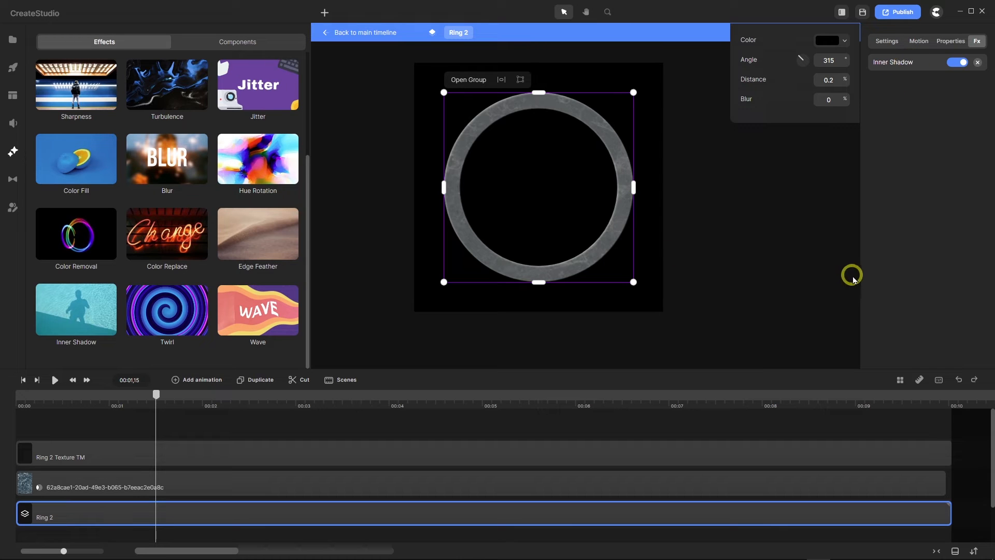
Switch the group background from Project to Transparent and inspect the shadow line on the ring's lower outer edge
{"action": "left_click", "coordinate": [750, 413]}
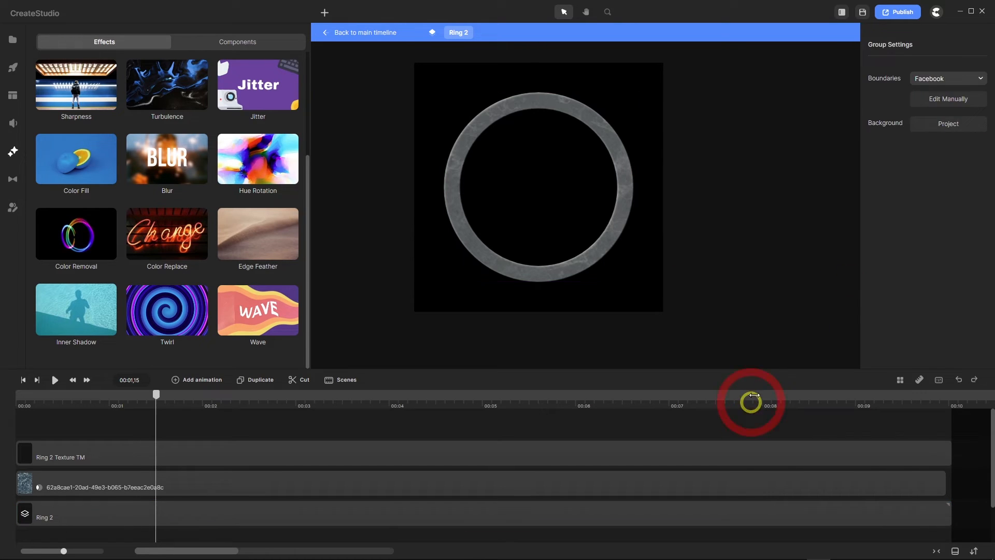
{"action": "left_click", "coordinate": [930, 140]}
{"action": "scroll", "coordinate": [590, 267], "scroll_direction": "up", "scroll_amount": 5}
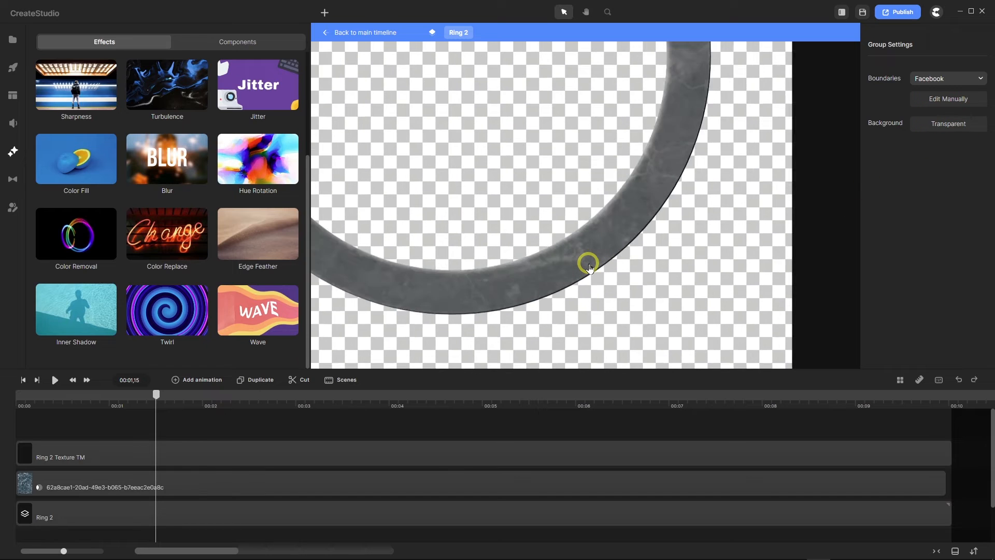
{"action": "scroll", "coordinate": [590, 267], "scroll_direction": "up", "scroll_amount": 3}
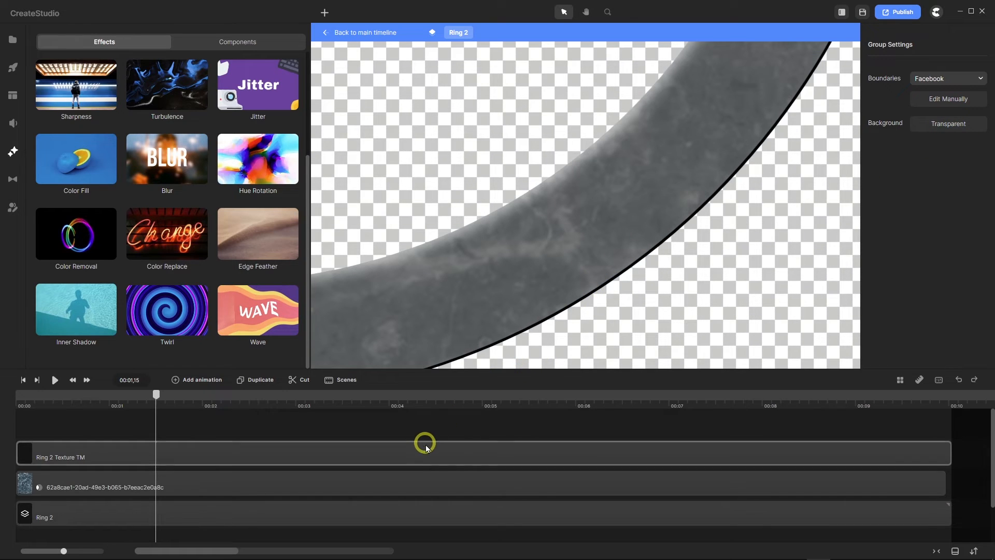
Set the nested Ring 2 group's Inner Shadow blur to 0.2% and check the softened shadow along the ring's inner and outer edges
{"action": "left_click", "coordinate": [394, 516]}
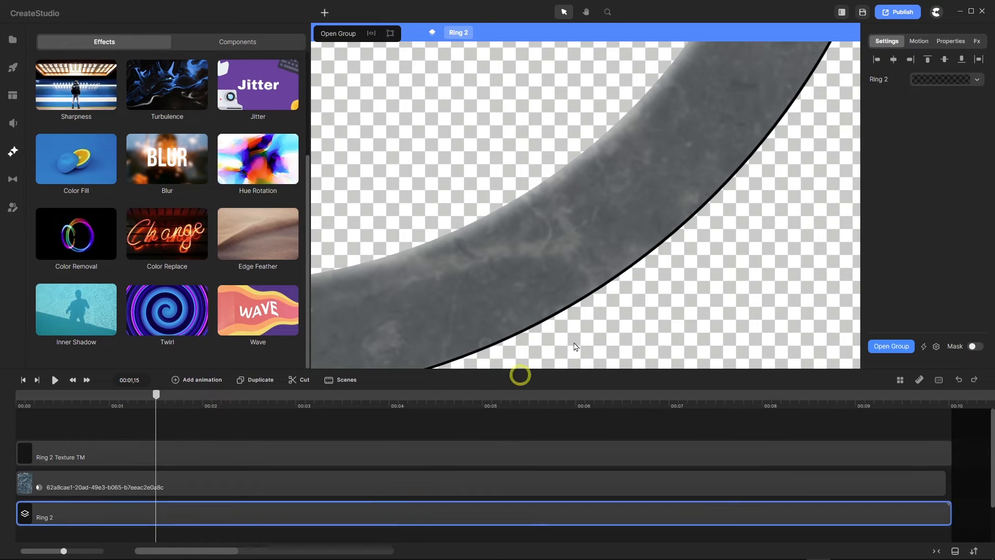
{"action": "left_click", "coordinate": [976, 41]}
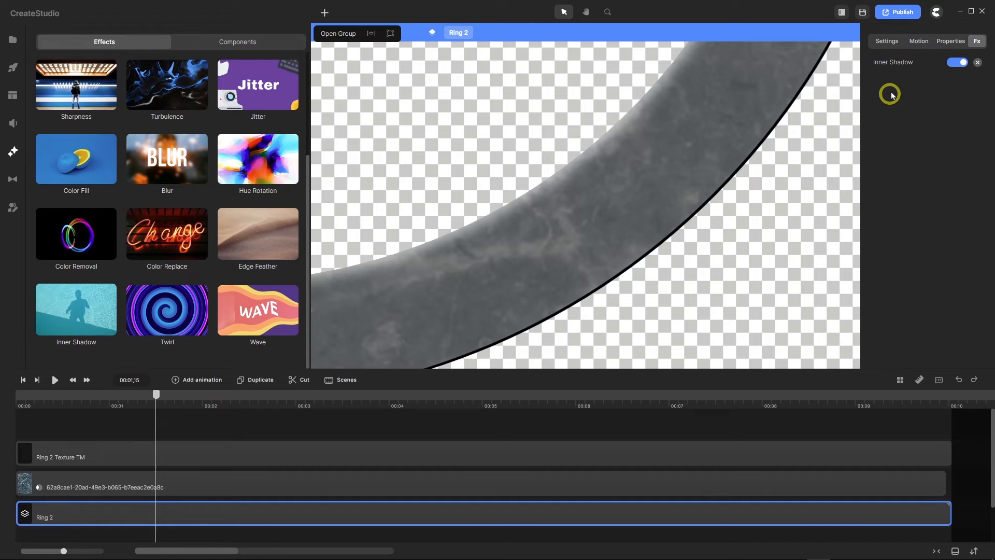
{"action": "left_click", "coordinate": [904, 64]}
{"action": "left_click", "coordinate": [829, 100]}
{"action": "type", "text": "0.2"}
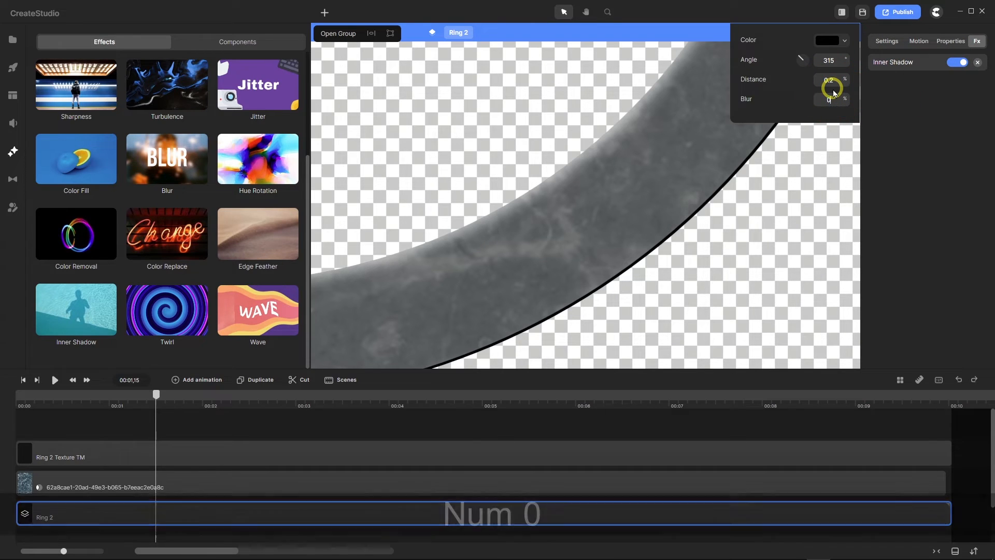
{"action": "key", "text": "Return"}
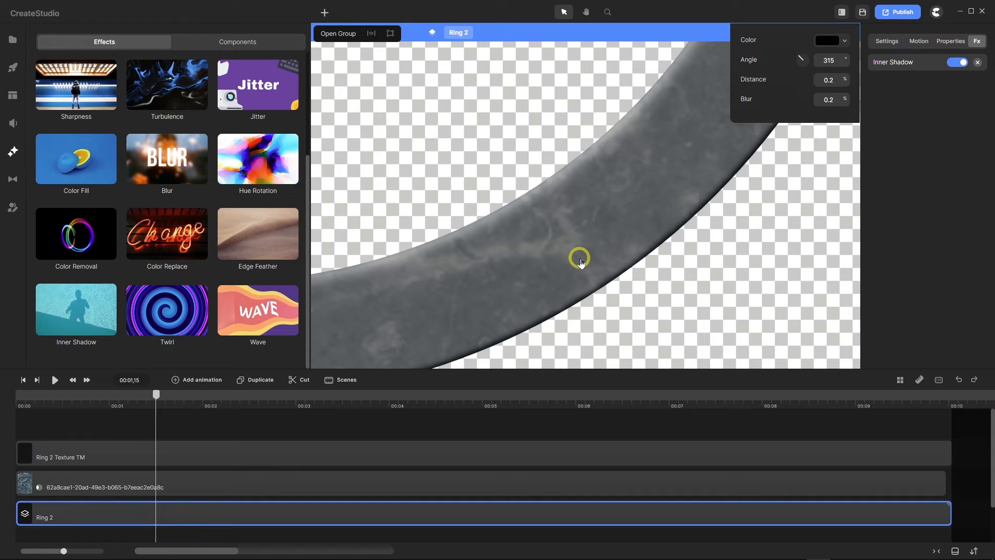
{"action": "scroll", "coordinate": [580, 258], "scroll_direction": "down", "scroll_amount": 2}
{"action": "scroll", "coordinate": [579, 260], "scroll_direction": "down", "scroll_amount": 3}
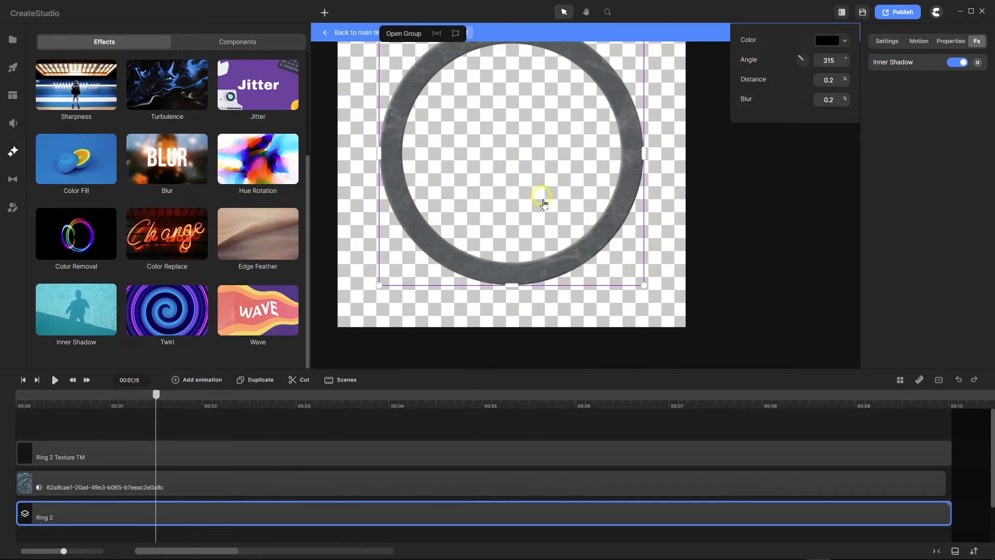
{"action": "scroll", "coordinate": [555, 222], "scroll_direction": "down", "scroll_amount": 2}
{"action": "scroll", "coordinate": [491, 138], "scroll_direction": "up", "scroll_amount": 5}
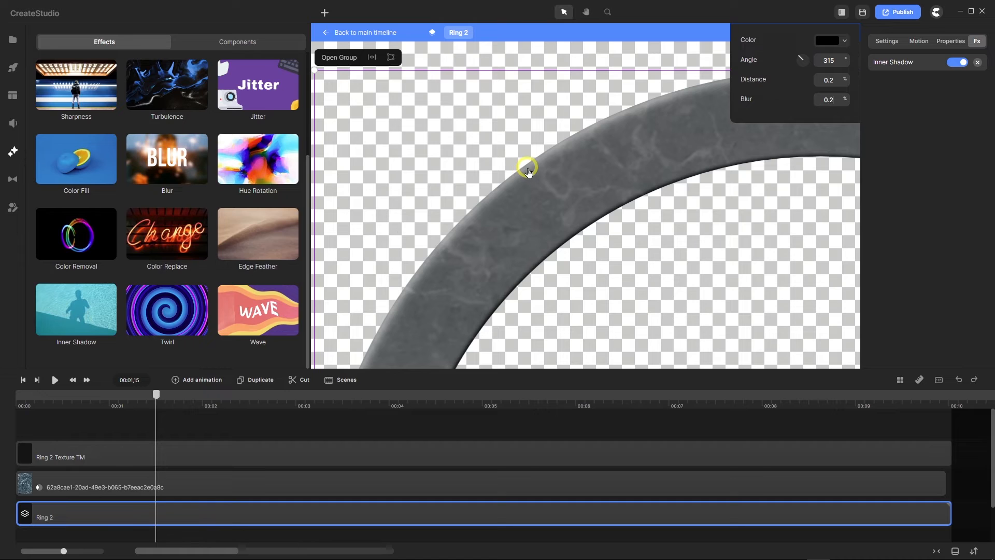
{"action": "scroll", "coordinate": [492, 150], "scroll_direction": "down", "scroll_amount": 4}
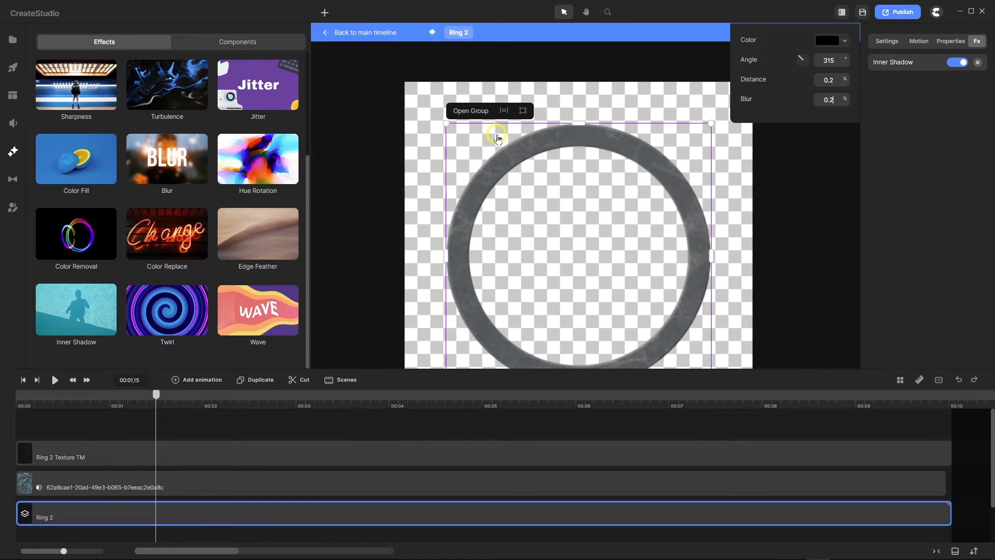
{"action": "scroll", "coordinate": [489, 152], "scroll_direction": "down", "scroll_amount": 2}
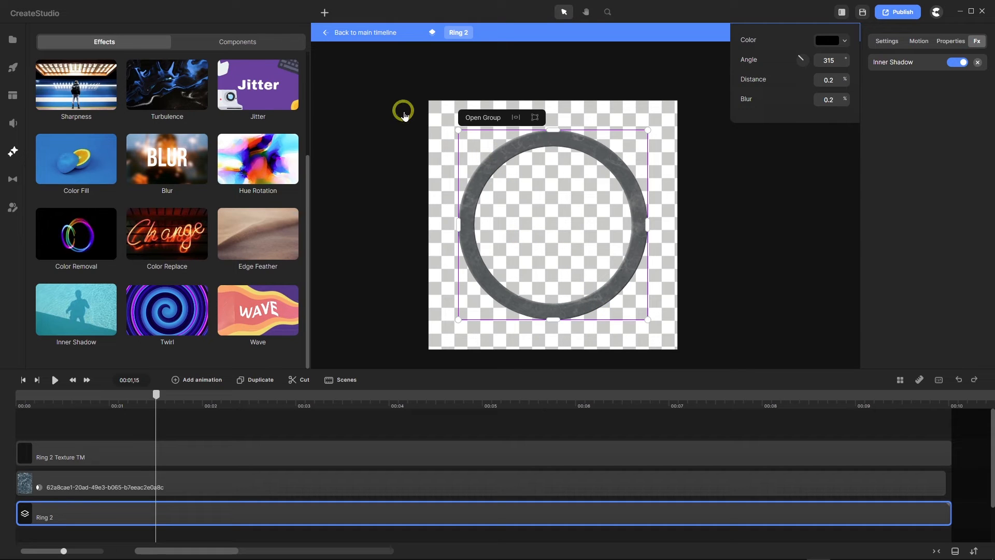
Return to the main timeline and examine the bevels and shading of both stone rings around the wormhole
{"action": "left_click", "coordinate": [369, 33]}
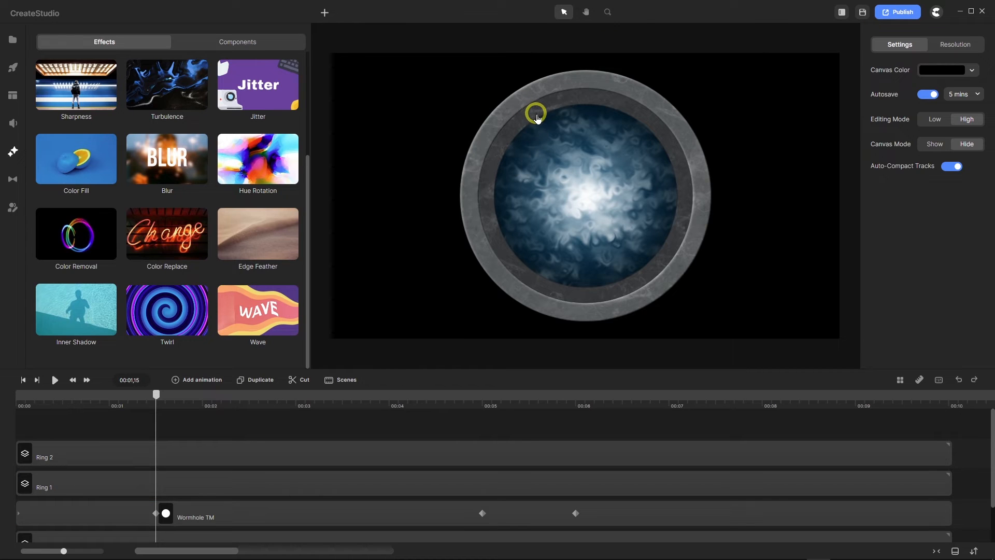
{"action": "scroll", "coordinate": [534, 96], "scroll_direction": "up", "scroll_amount": 5}
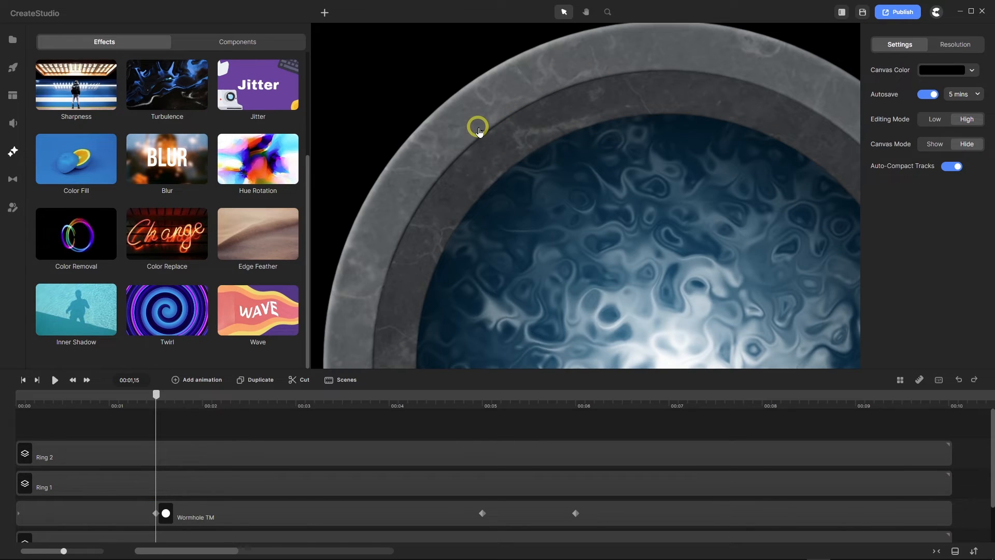
{"action": "scroll", "coordinate": [496, 124], "scroll_direction": "down", "scroll_amount": 5}
{"action": "scroll", "coordinate": [645, 314], "scroll_direction": "up", "scroll_amount": 5}
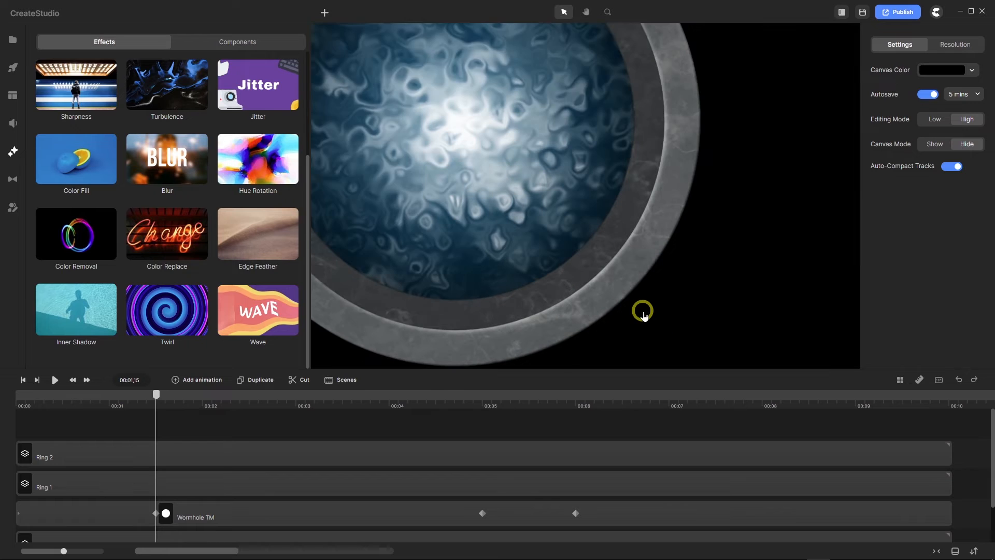
{"action": "scroll", "coordinate": [635, 299], "scroll_direction": "down", "scroll_amount": 5}
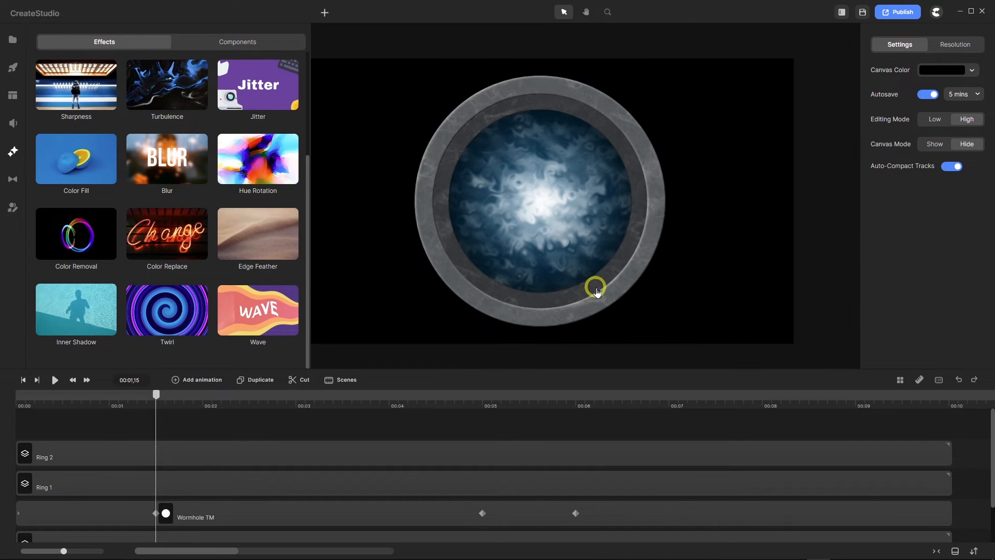
{"action": "scroll", "coordinate": [594, 288], "scroll_direction": "down", "scroll_amount": 3}
{"action": "scroll", "coordinate": [595, 289], "scroll_direction": "up", "scroll_amount": 5}
{"action": "scroll", "coordinate": [596, 291], "scroll_direction": "down", "scroll_amount": 5}
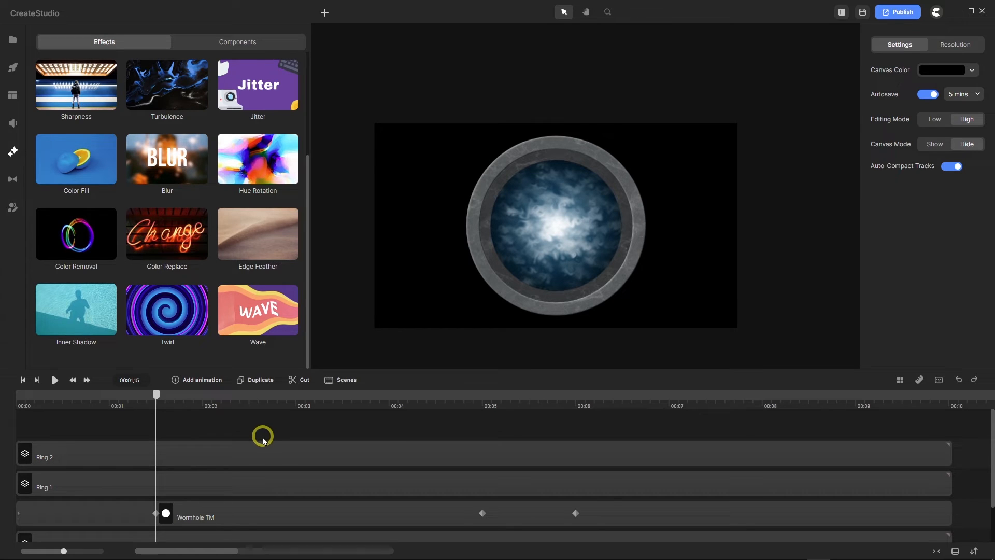
Apply a Rotate entrance animation to the Ring 1 group with a rotation of 80%
{"action": "left_click", "coordinate": [102, 495]}
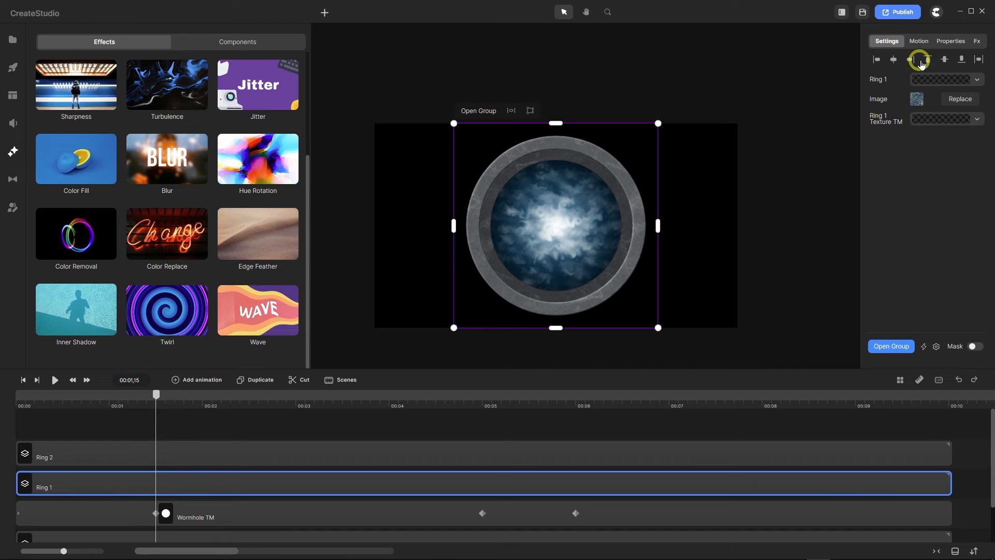
{"action": "left_click", "coordinate": [921, 43]}
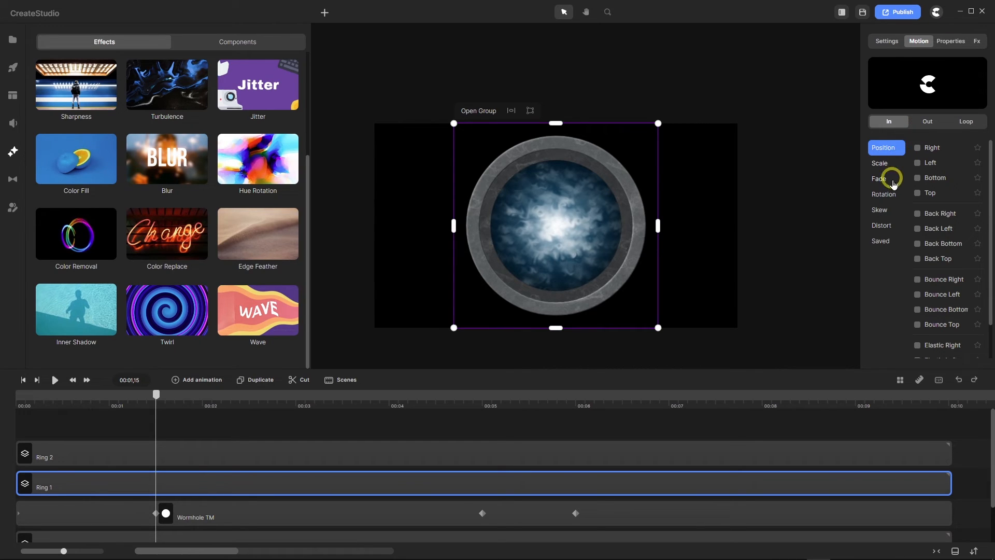
{"action": "left_click", "coordinate": [890, 196]}
{"action": "left_click", "coordinate": [918, 148]}
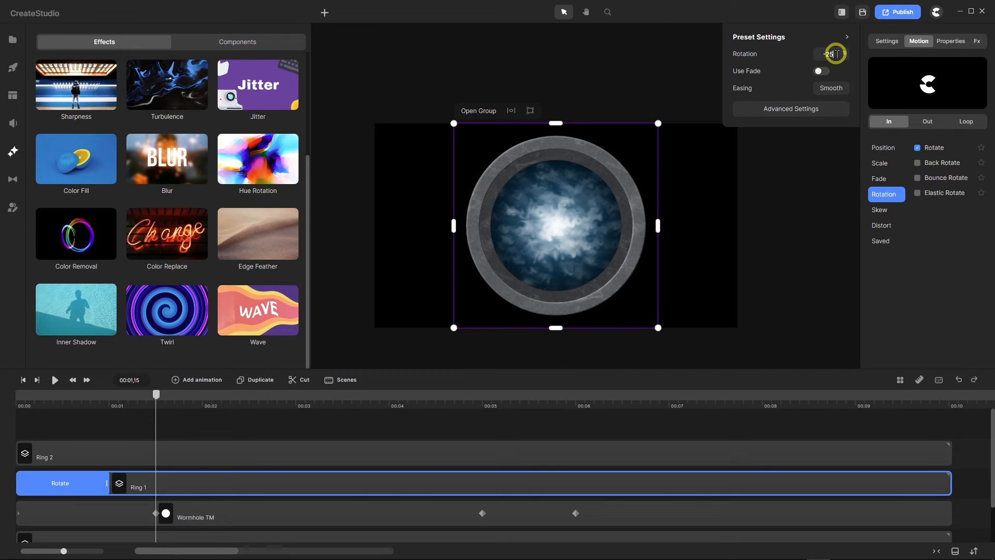
{"action": "left_click_drag", "start_coordinate": [836, 54], "coordinate": [812, 52]}
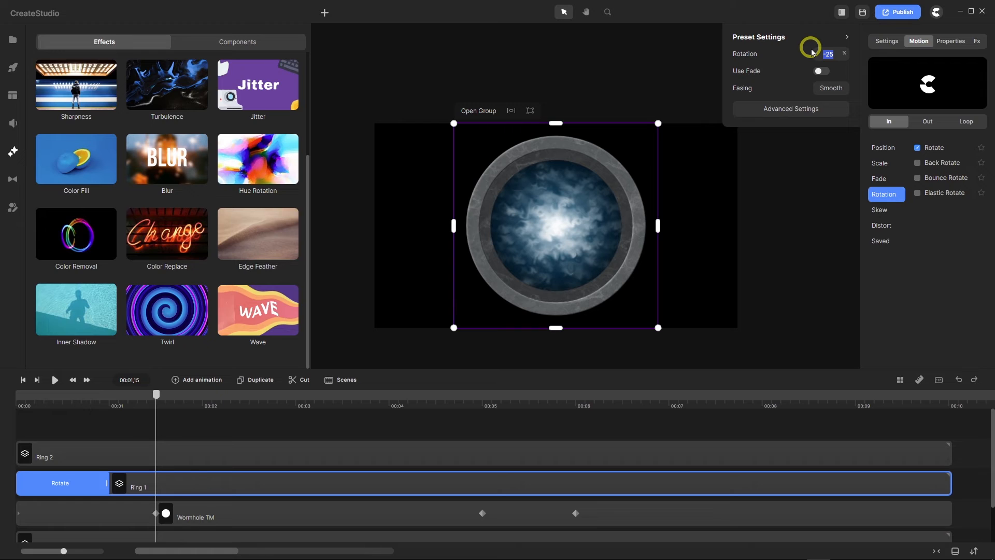
{"action": "type", "text": "80"}
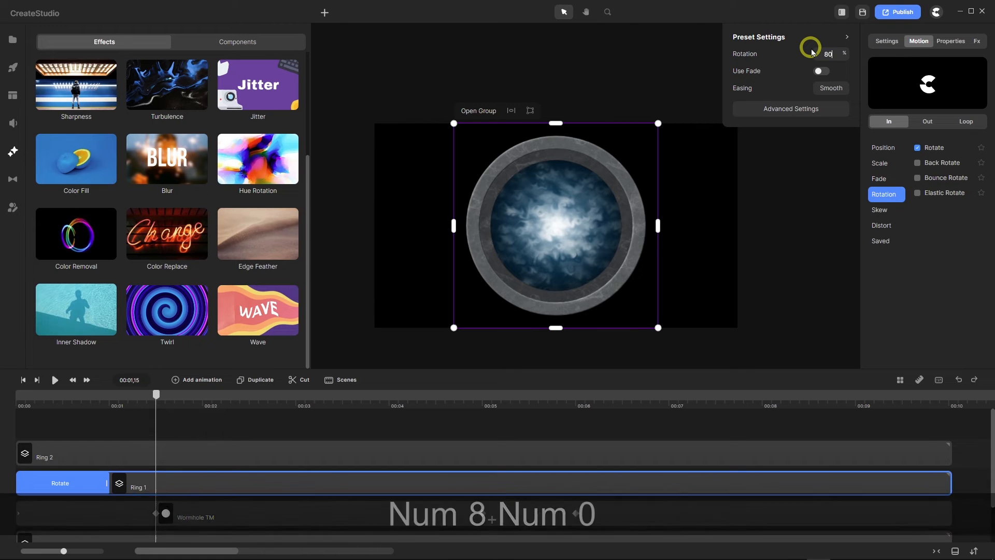
{"action": "key", "text": "Return"}
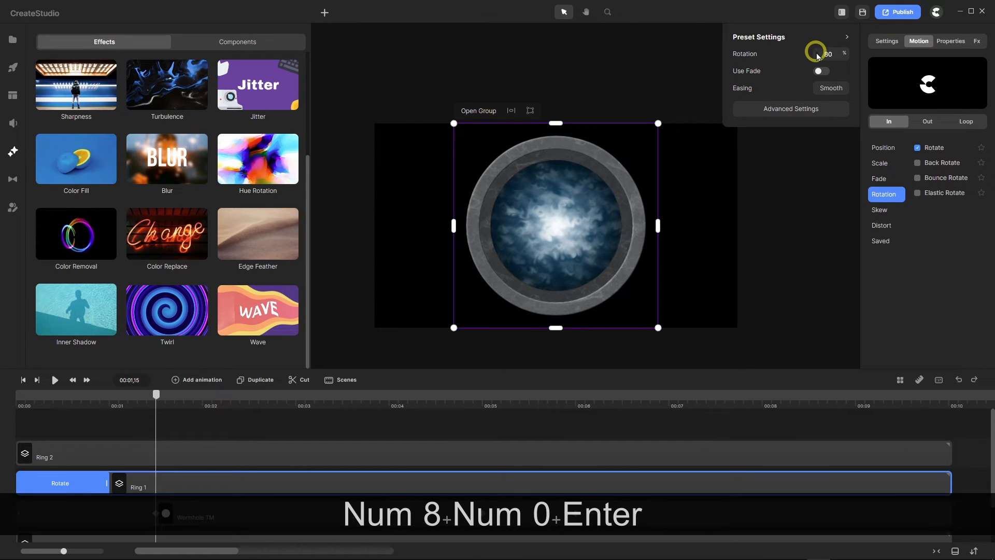
Set the easing of Ring 1's Rotate animation to Out Soft and extend the animation to 00:01,15
{"action": "left_click", "coordinate": [835, 89]}
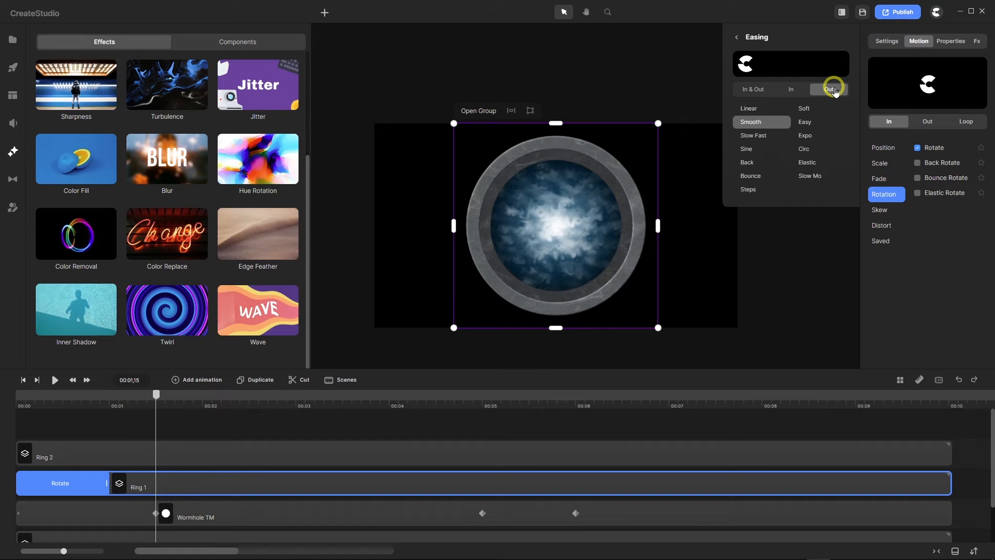
{"action": "left_click", "coordinate": [804, 109]}
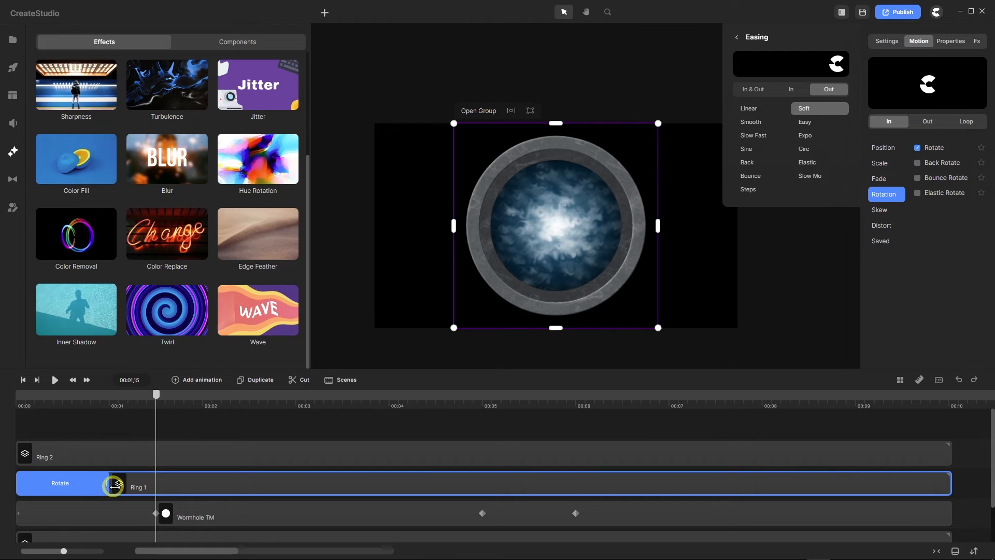
{"action": "left_click_drag", "start_coordinate": [113, 485], "coordinate": [152, 484]}
{"action": "left_click", "coordinate": [136, 479]}
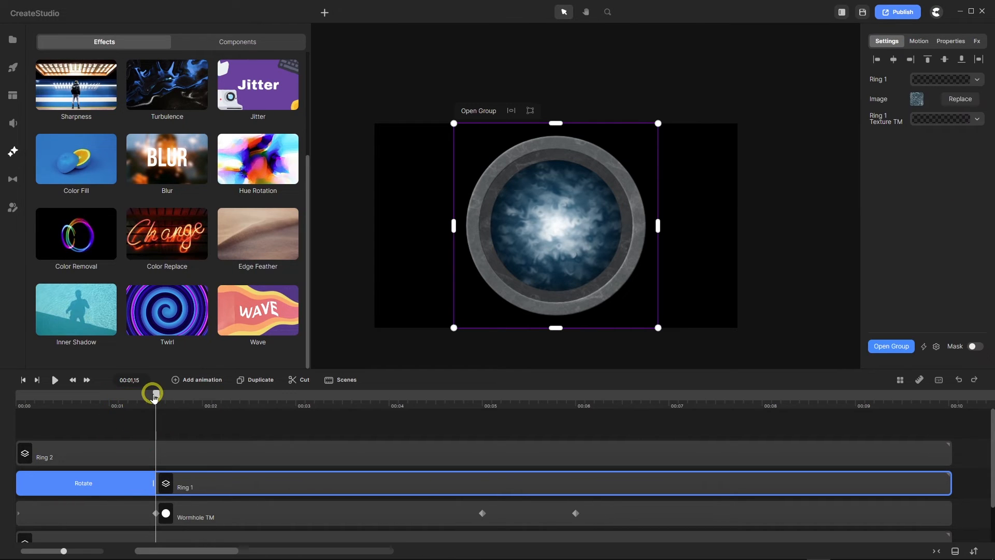
Preview Ring 1's rotation from the start, set its Rotation to -80% and replay it
{"action": "left_click_drag", "start_coordinate": [155, 393], "coordinate": [22, 399]}
{"action": "left_click", "coordinate": [56, 381]}
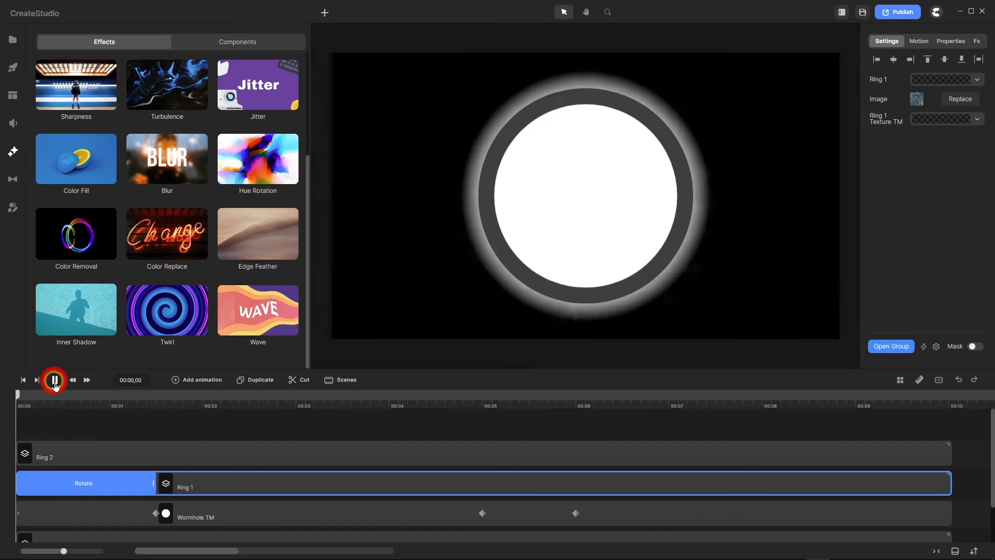
{"action": "left_click", "coordinate": [56, 381]}
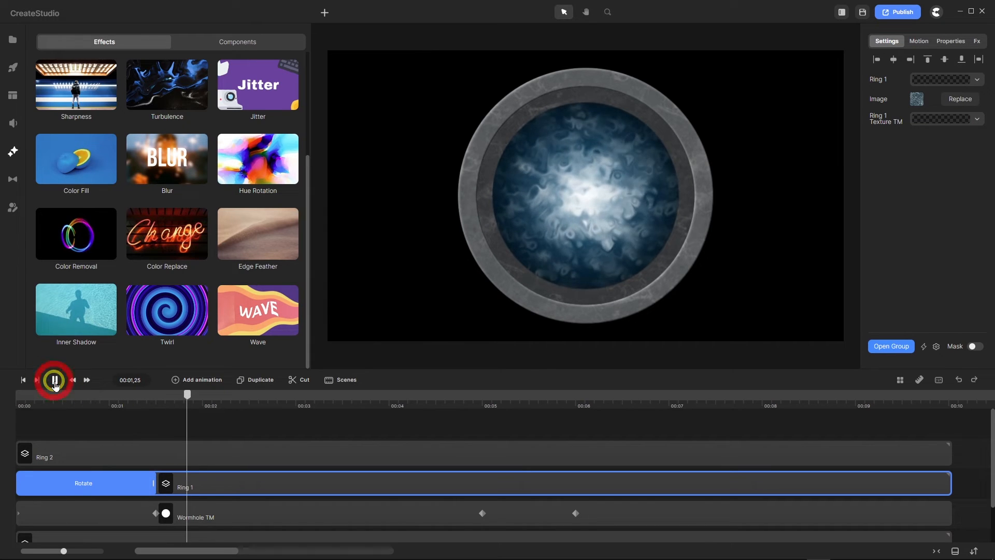
{"action": "left_click", "coordinate": [78, 481]}
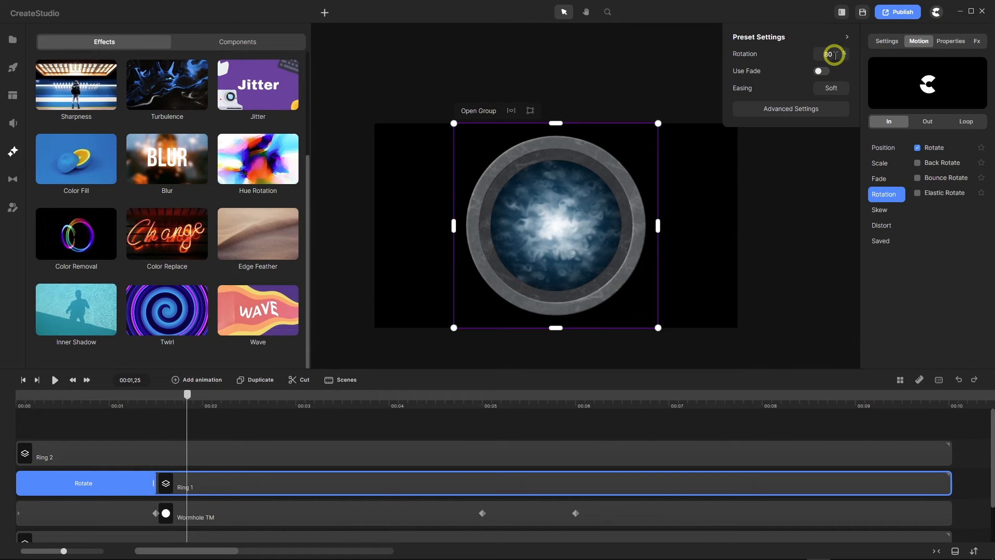
{"action": "left_click_drag", "start_coordinate": [835, 53], "coordinate": [802, 54]}
{"action": "type", "text": "-80"}
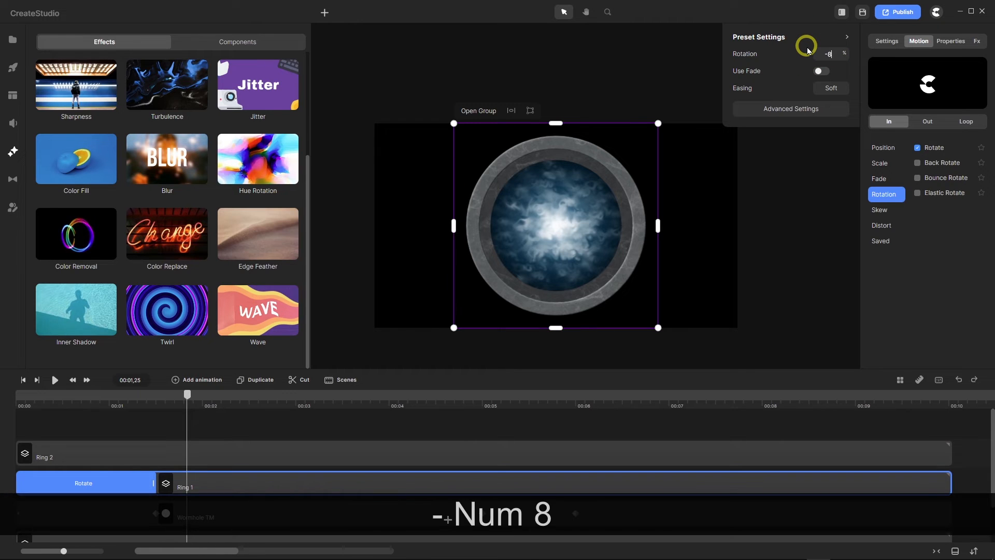
{"action": "key", "text": "Return"}
{"action": "left_click", "coordinate": [23, 380]}
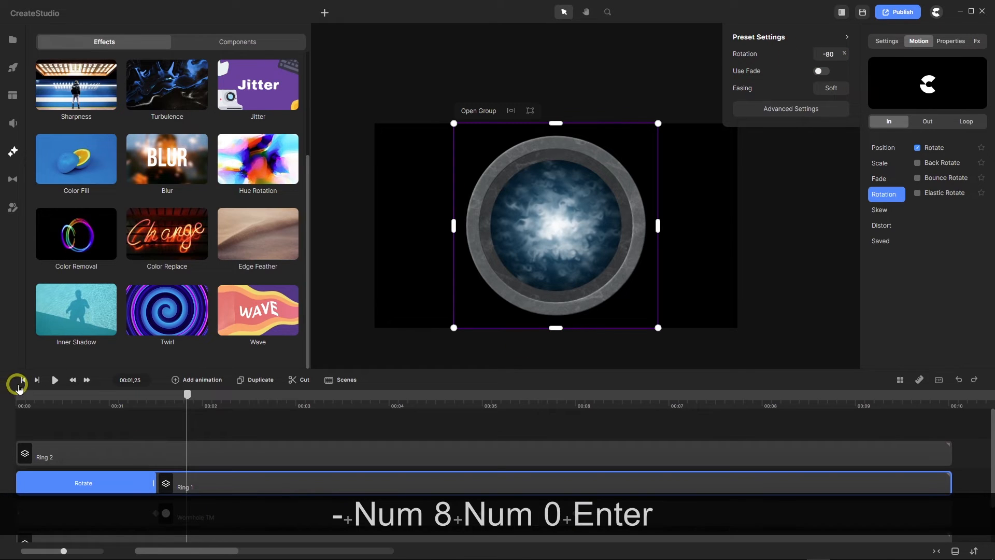
{"action": "left_click", "coordinate": [56, 380]}
{"action": "left_click", "coordinate": [55, 380]}
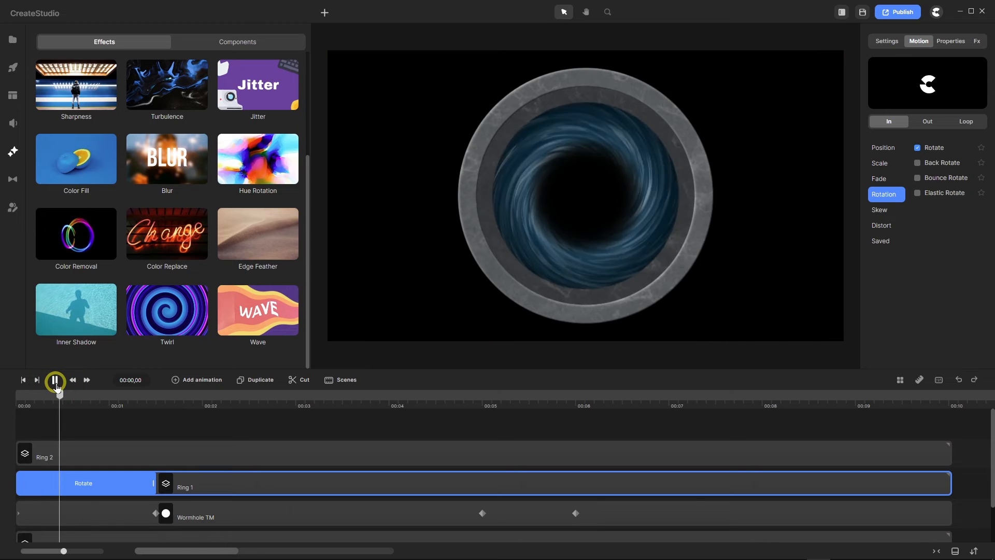
{"action": "left_click", "coordinate": [55, 381]}
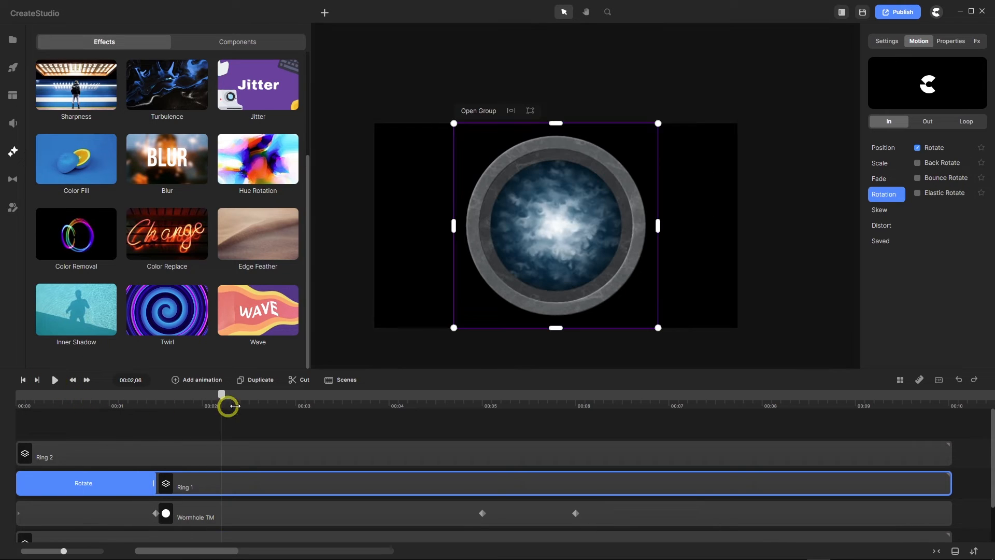
Shift the Wormhole TM and Particles Wormhole layers together along the timeline so both start at 00:01,25
{"action": "left_click_drag", "start_coordinate": [219, 396], "coordinate": [15, 415]}
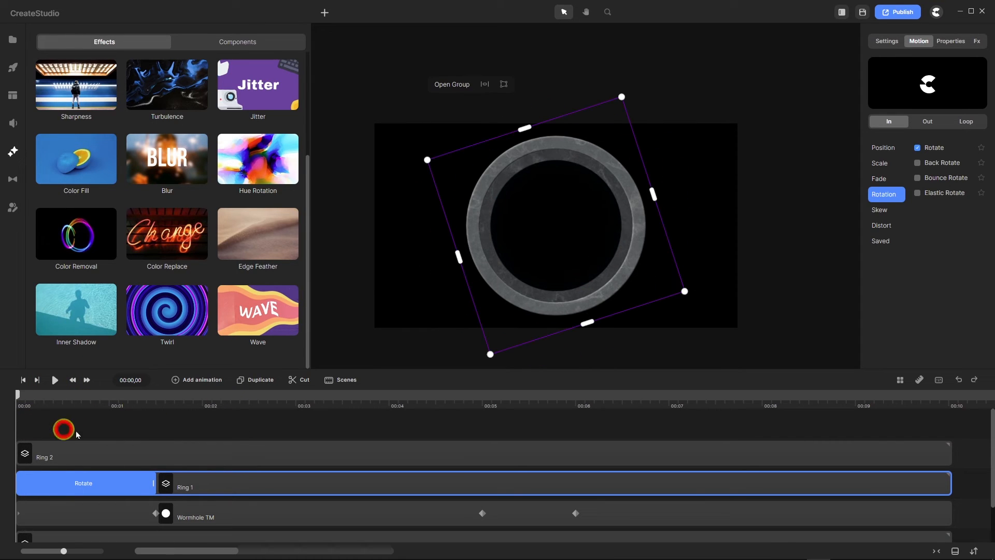
{"action": "scroll", "coordinate": [193, 429], "scroll_direction": "down", "scroll_amount": 2}
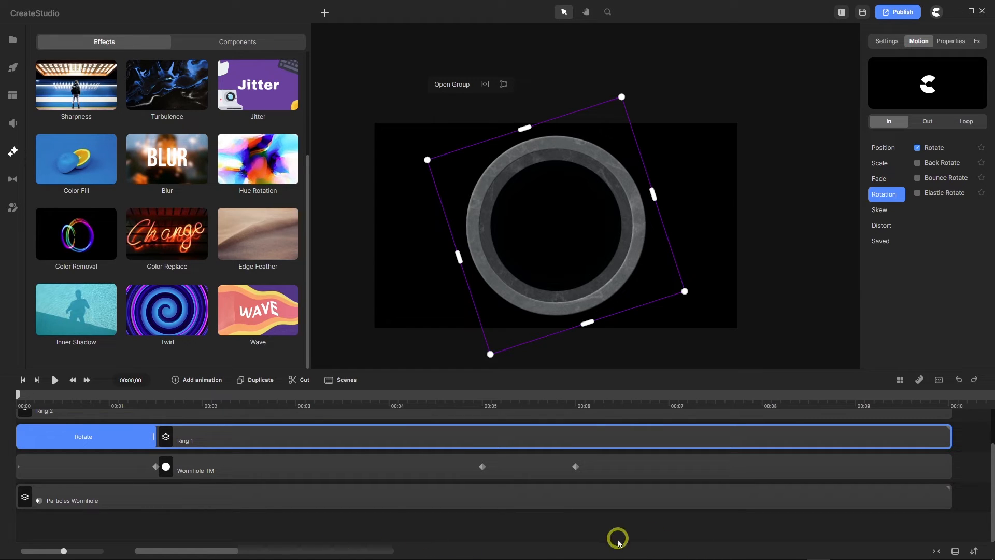
{"action": "left_click_drag", "start_coordinate": [618, 541], "coordinate": [759, 464]}
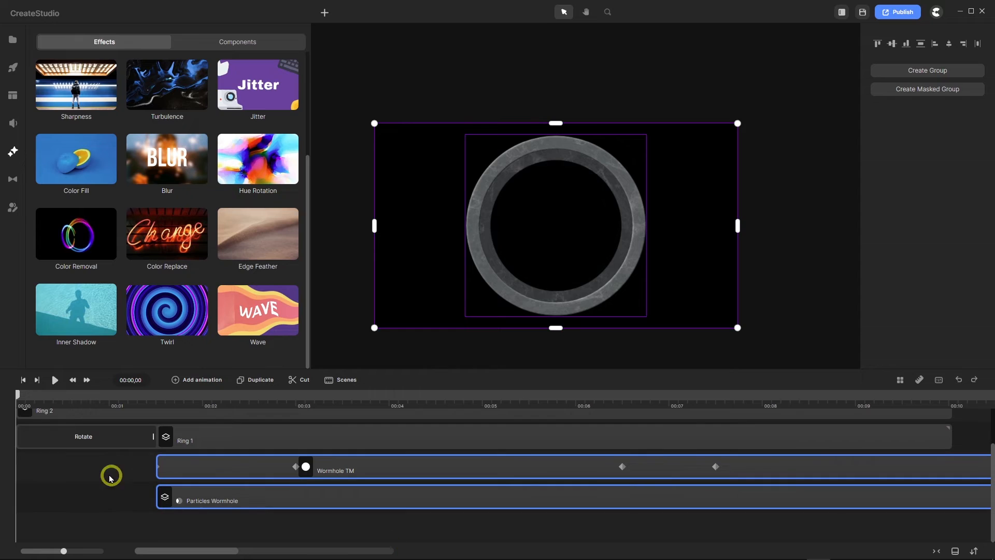
{"action": "left_click_drag", "start_coordinate": [19, 403], "coordinate": [157, 409]}
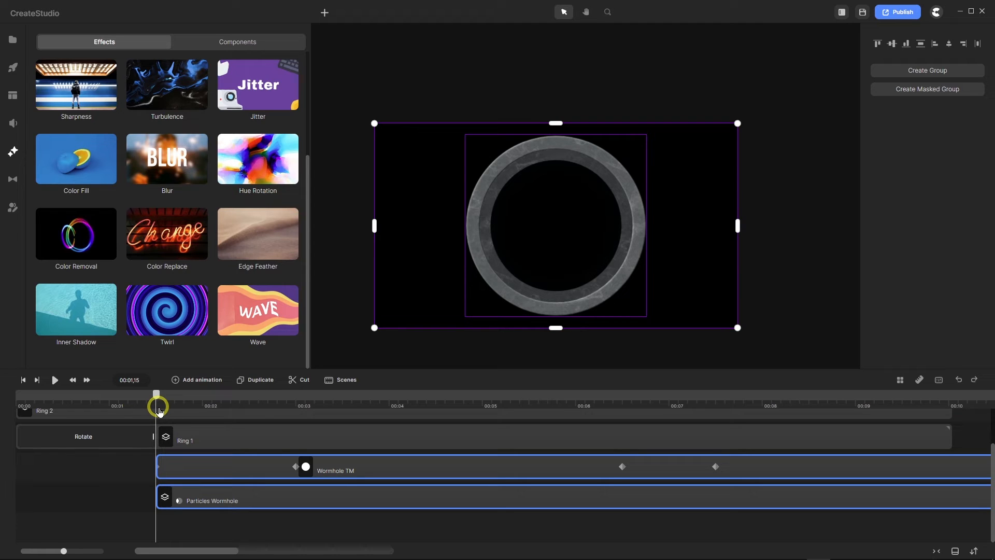
{"action": "left_click_drag", "start_coordinate": [159, 411], "coordinate": [190, 408]}
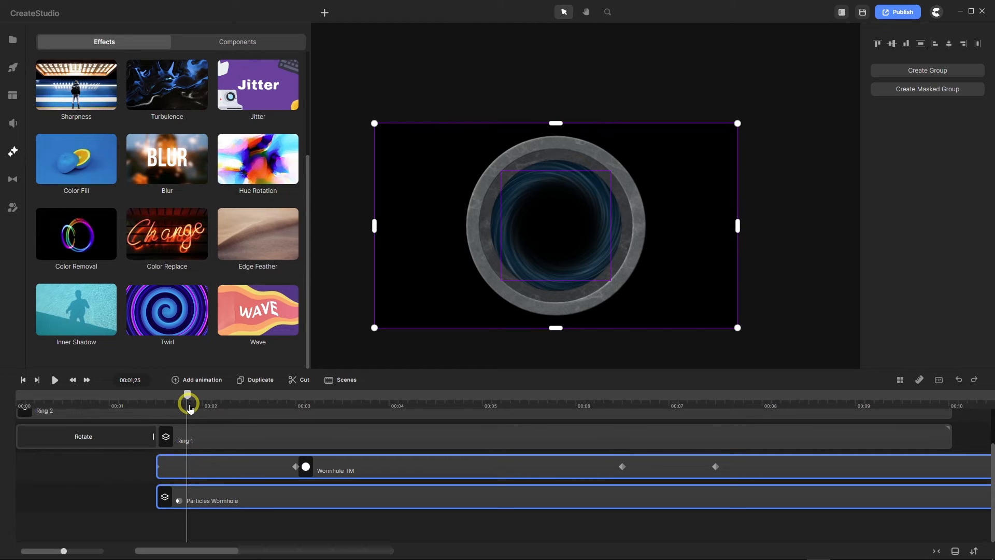
{"action": "left_click_drag", "start_coordinate": [270, 503], "coordinate": [300, 504]}
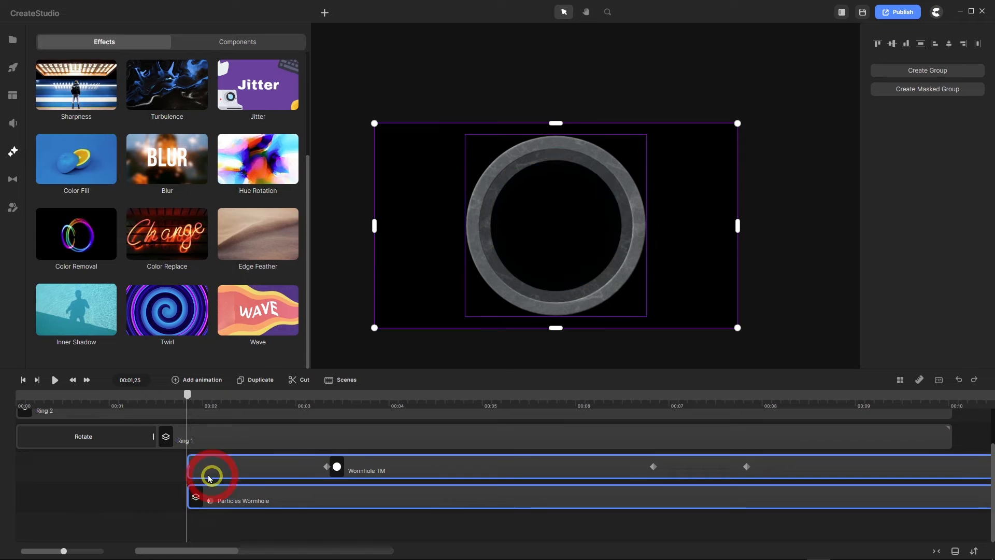
Play the animation from the start to check the wormhole's delayed opening, return the playhead to 00:00,00 and deselect the layers
{"action": "left_click_drag", "start_coordinate": [187, 395], "coordinate": [1, 410]}
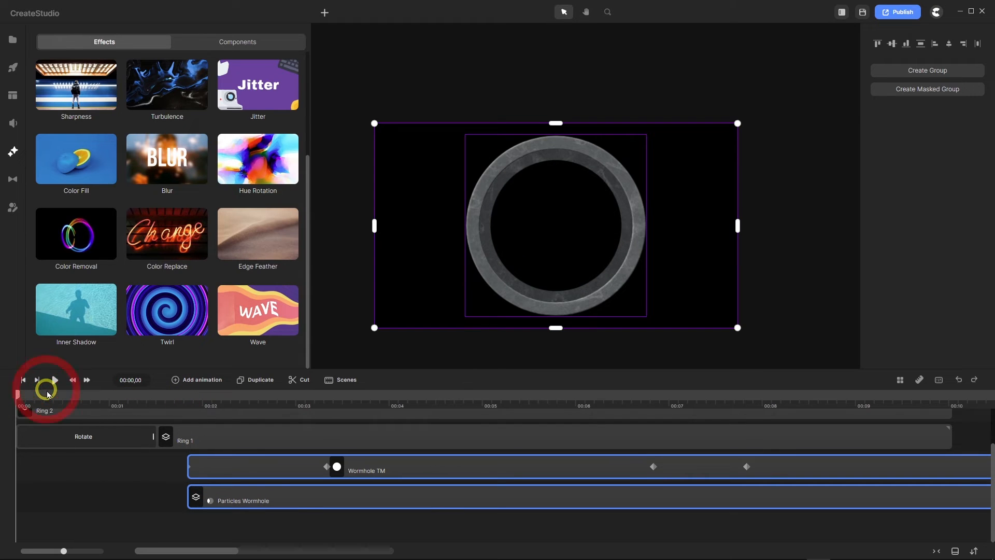
{"action": "left_click", "coordinate": [55, 381]}
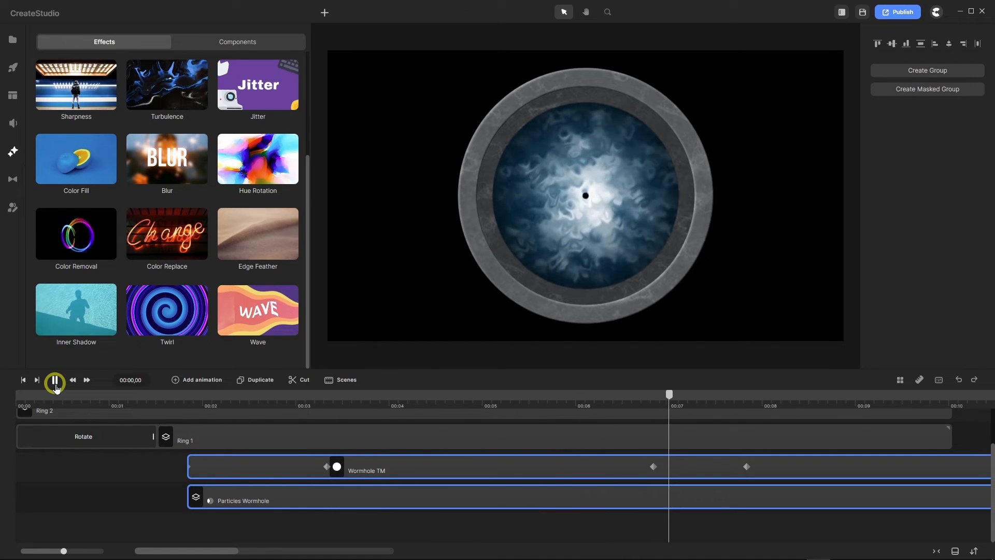
{"action": "left_click", "coordinate": [55, 382]}
{"action": "left_click", "coordinate": [119, 494]}
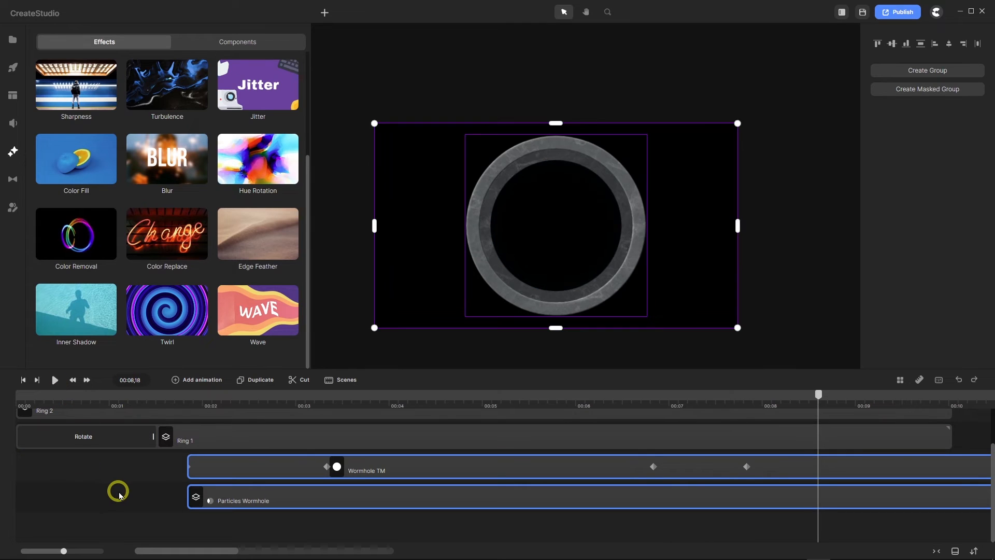
{"action": "scroll", "coordinate": [120, 494], "scroll_direction": "up", "scroll_amount": 1}
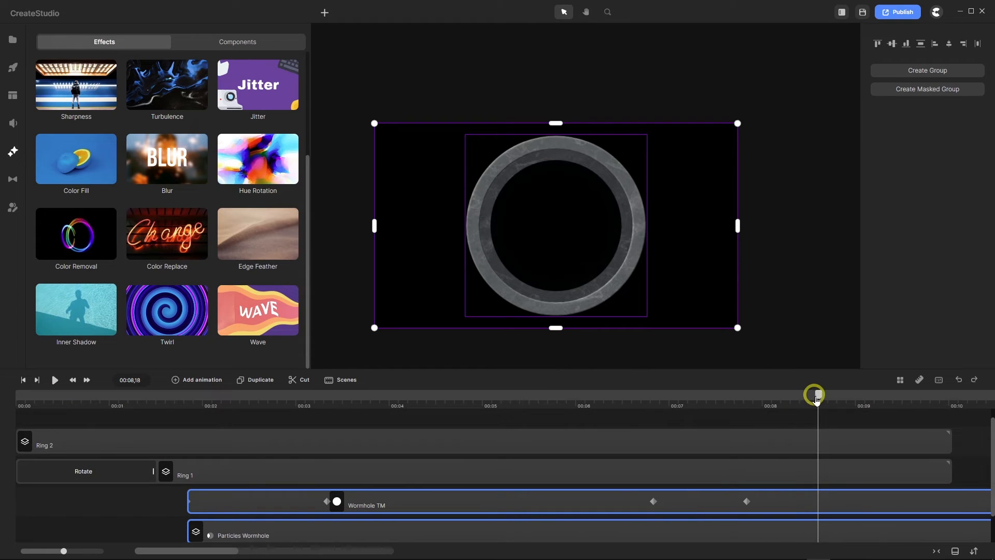
{"action": "left_click_drag", "start_coordinate": [817, 399], "coordinate": [7, 410]}
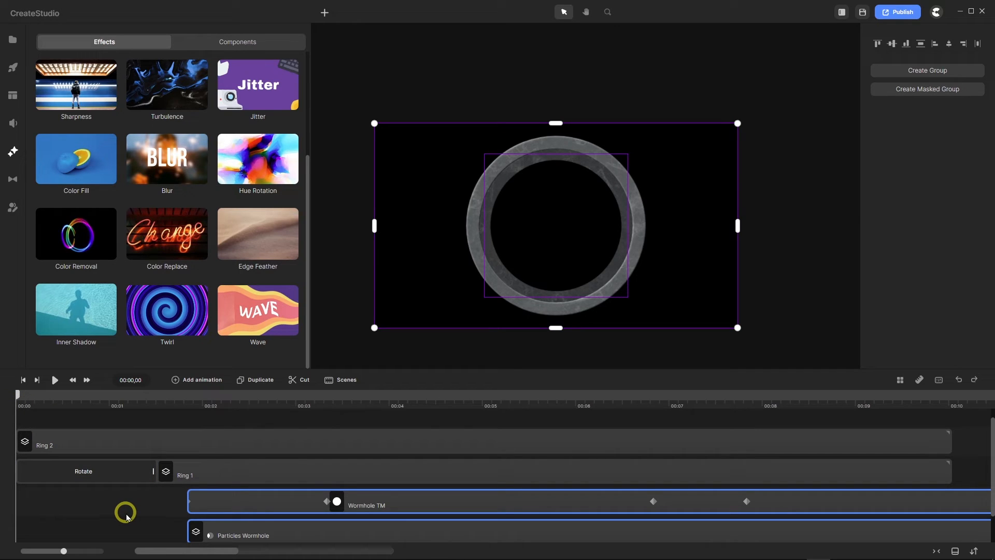
{"action": "left_click", "coordinate": [126, 421]}
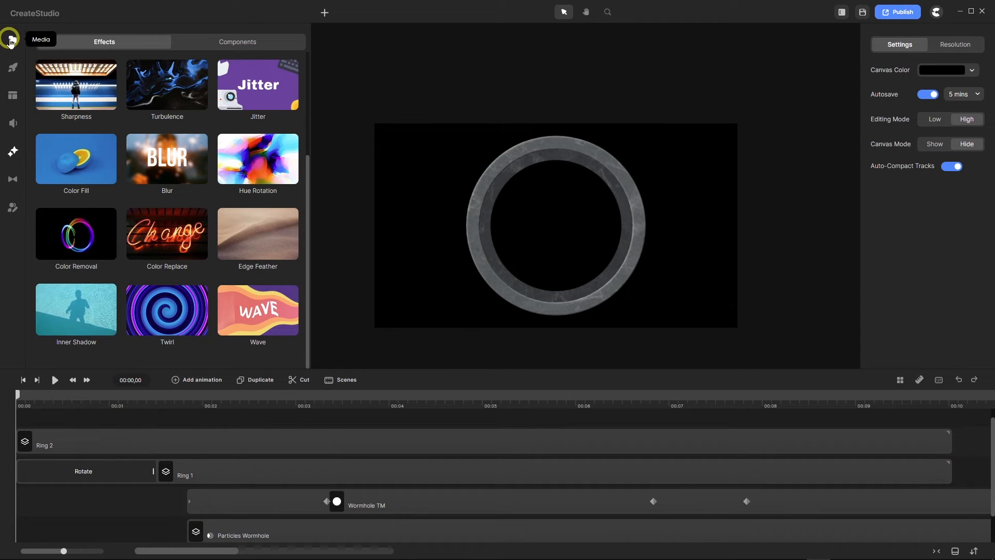
Search the stock media library's SVG graphics for "Chevron"
{"action": "left_click", "coordinate": [10, 40]}
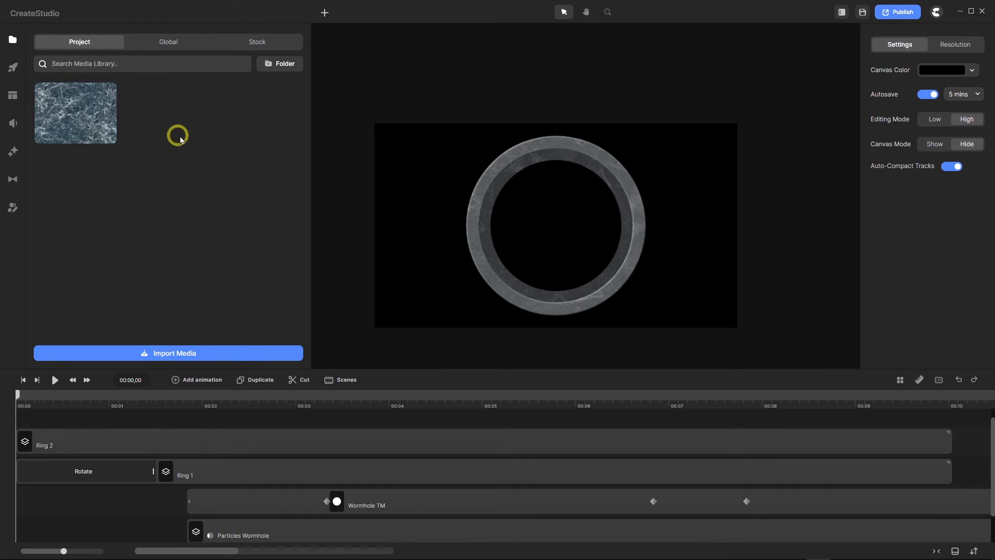
{"action": "left_click", "coordinate": [273, 42]}
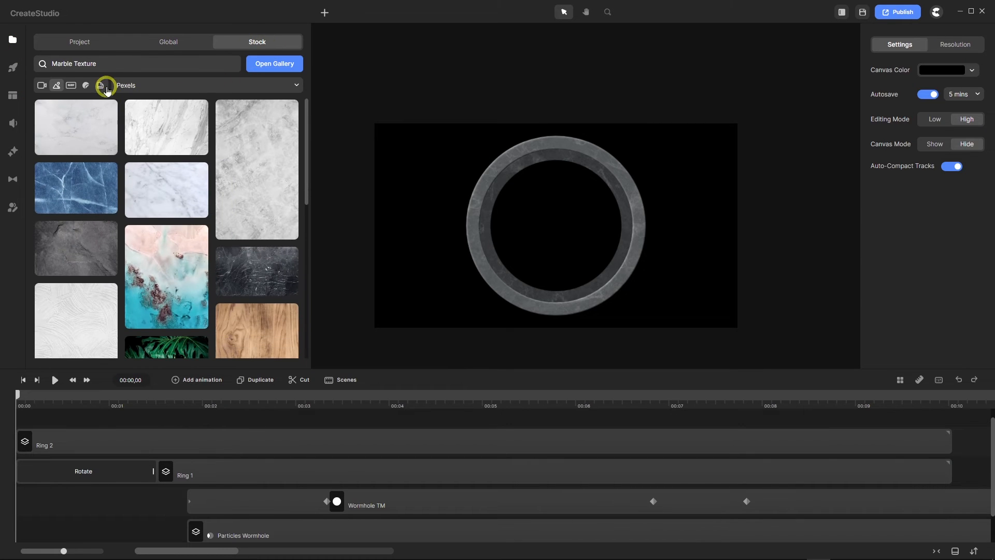
{"action": "left_click", "coordinate": [101, 85]}
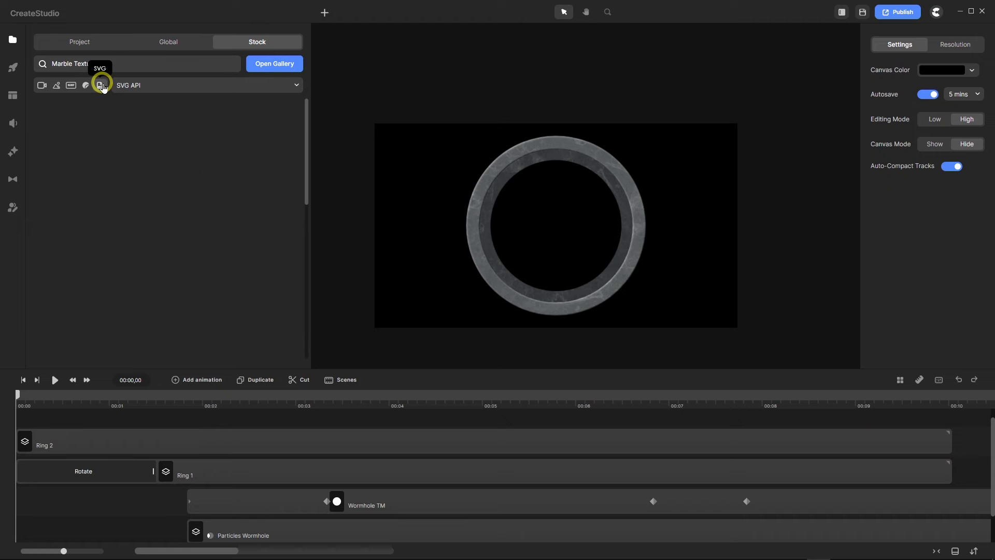
{"action": "left_click_drag", "start_coordinate": [104, 60], "coordinate": [39, 60]}
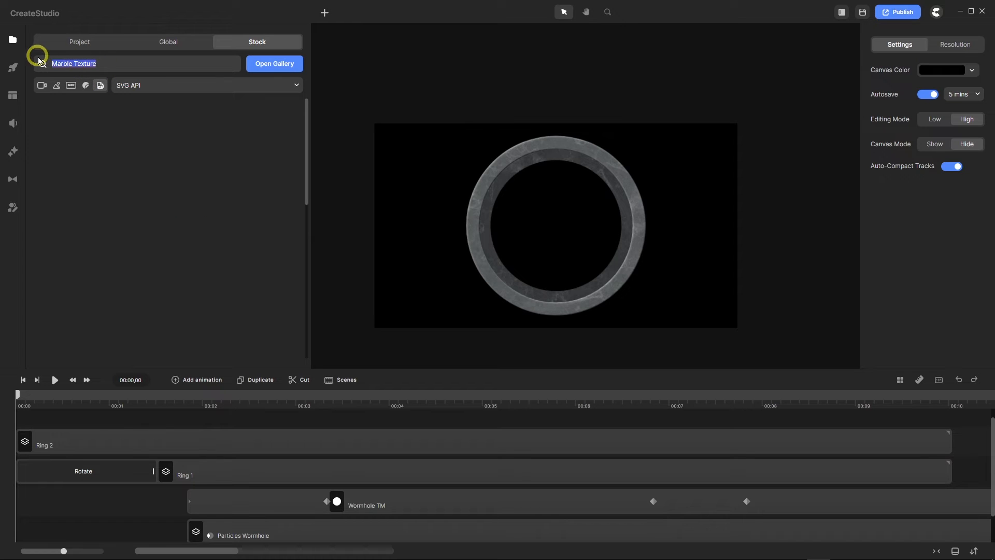
{"action": "type", "text": "Ch"}
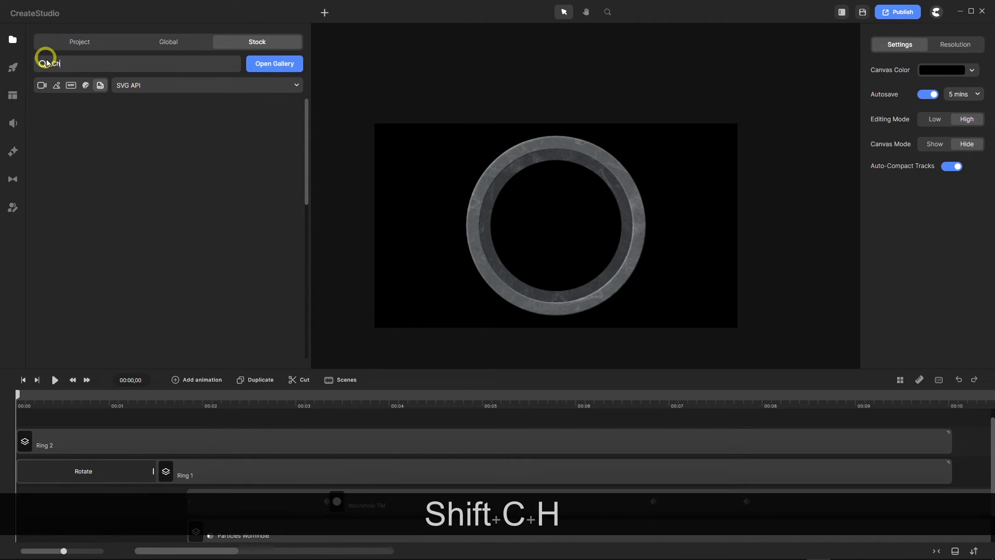
{"action": "type", "text": "evron"}
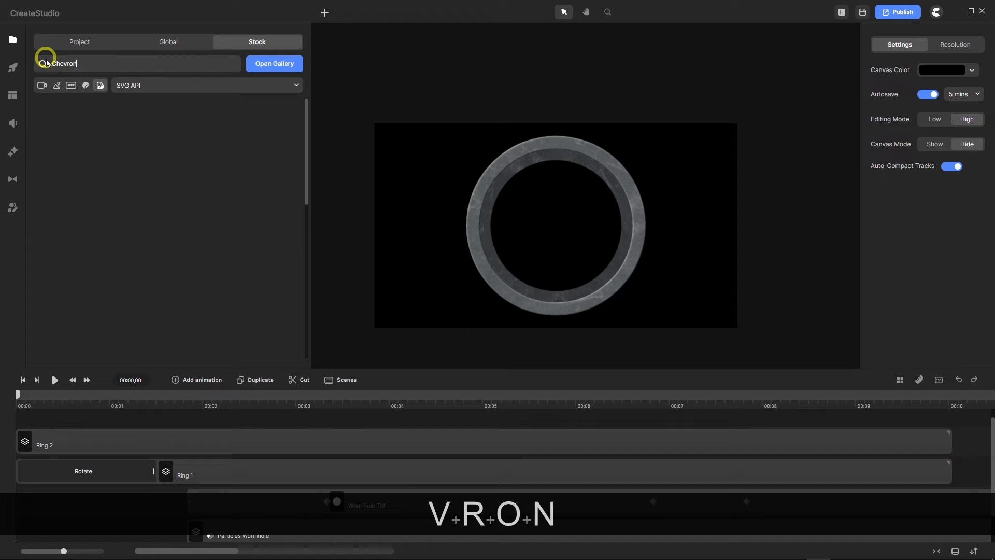
{"action": "key", "text": "Return"}
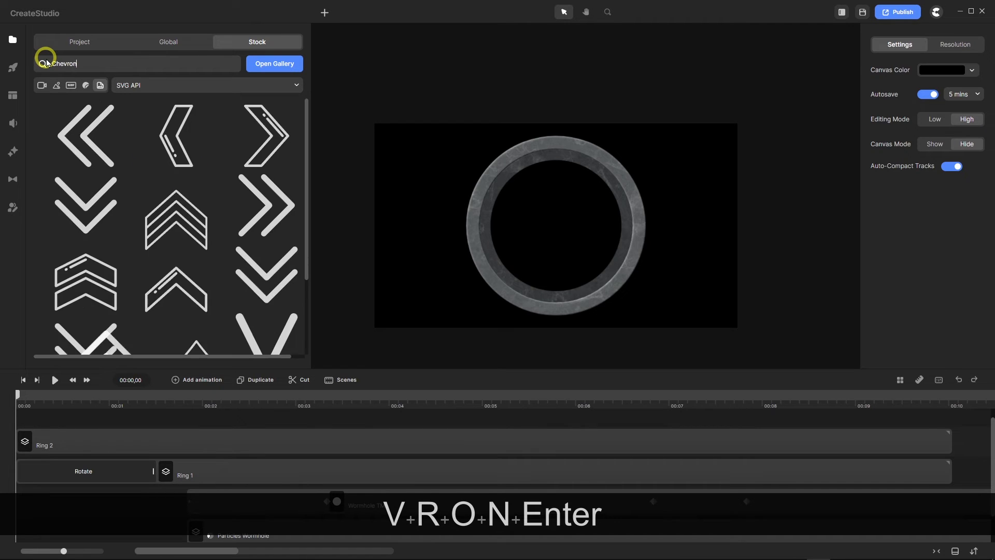
Browse the chevron graphics and import the upward chevron that has a small diamond beneath it
{"action": "mouse_move", "coordinate": [181, 196]}
{"action": "scroll", "coordinate": [192, 196], "scroll_direction": "down", "scroll_amount": 10}
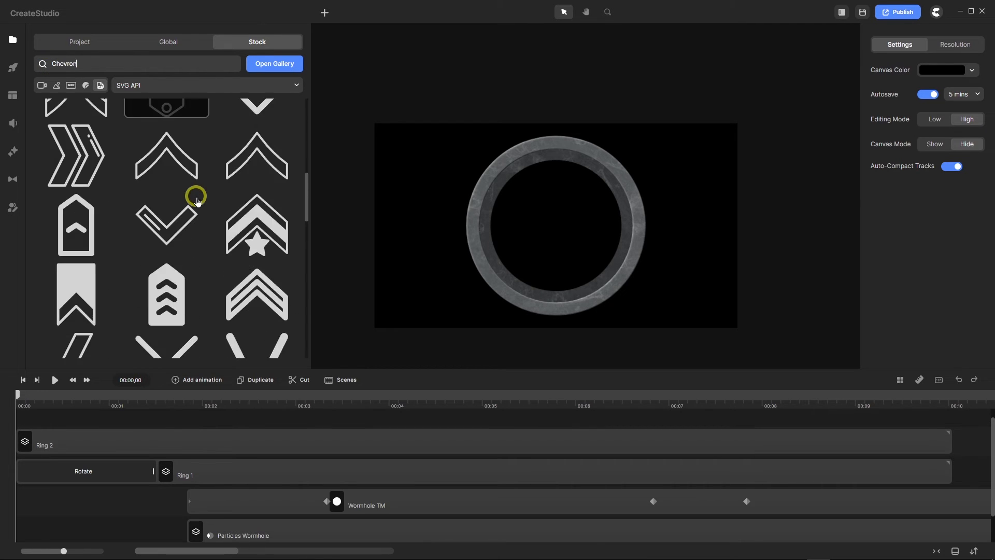
{"action": "mouse_move", "coordinate": [269, 151]}
{"action": "scroll", "coordinate": [208, 182], "scroll_direction": "down", "scroll_amount": 10}
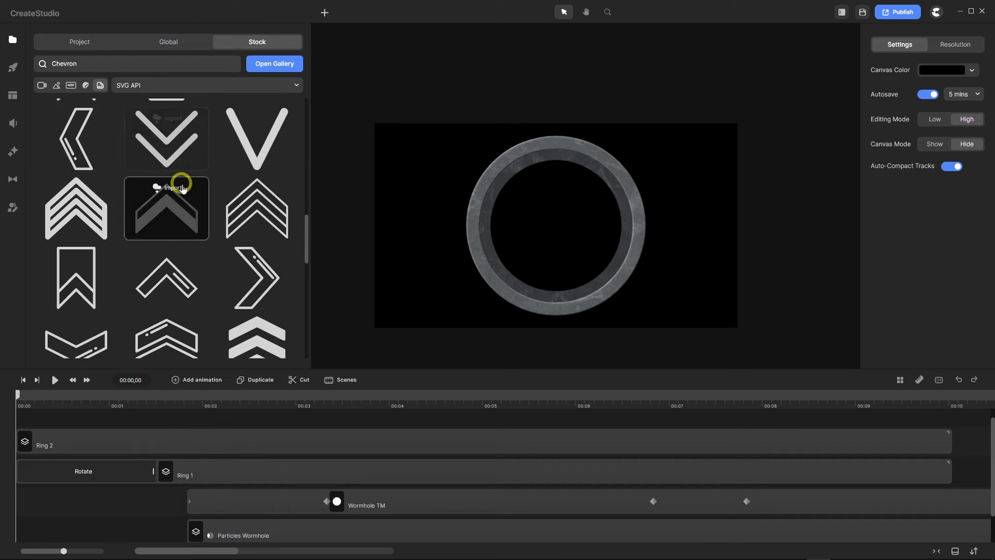
{"action": "scroll", "coordinate": [184, 189], "scroll_direction": "down", "scroll_amount": 8}
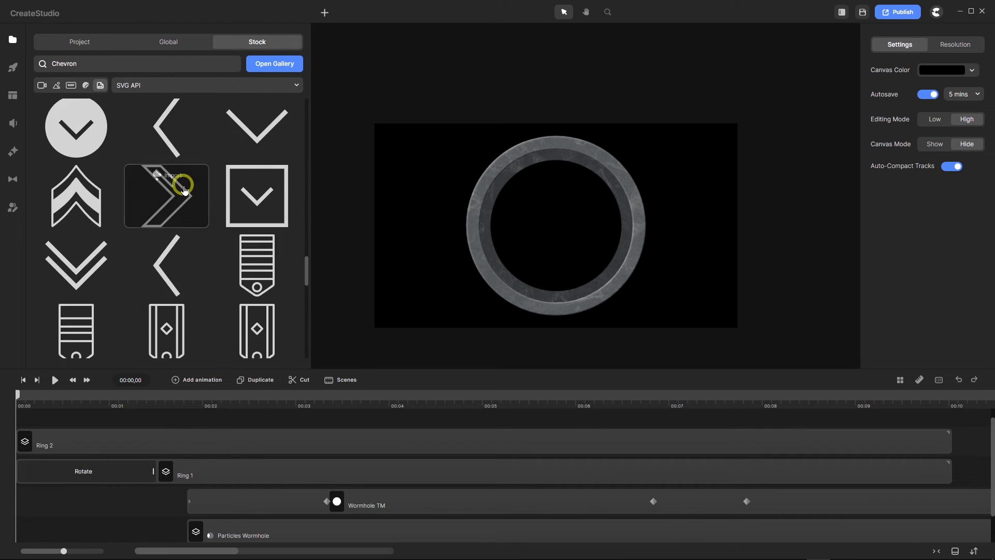
{"action": "scroll", "coordinate": [184, 188], "scroll_direction": "up", "scroll_amount": 6}
{"action": "scroll", "coordinate": [184, 188], "scroll_direction": "up", "scroll_amount": 10}
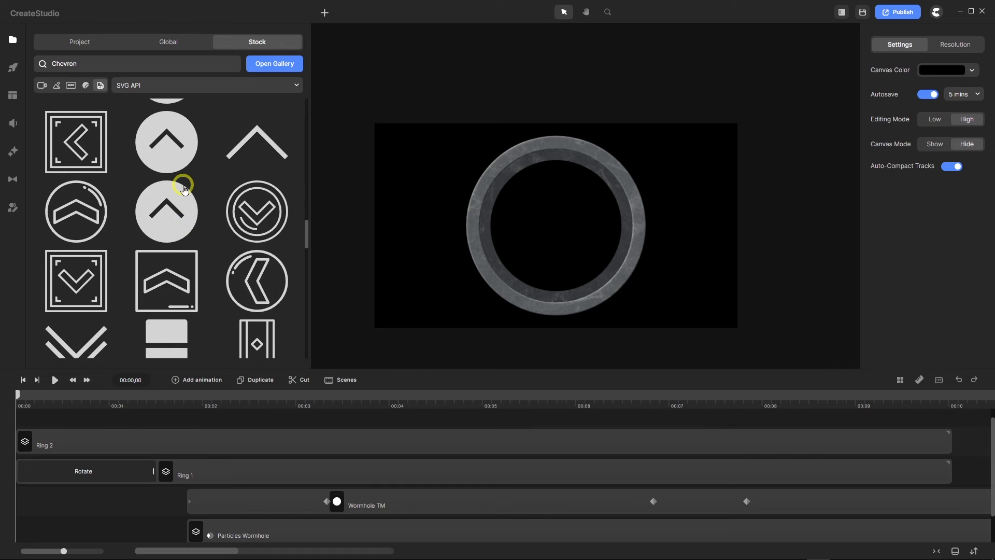
{"action": "scroll", "coordinate": [184, 189], "scroll_direction": "up", "scroll_amount": 3}
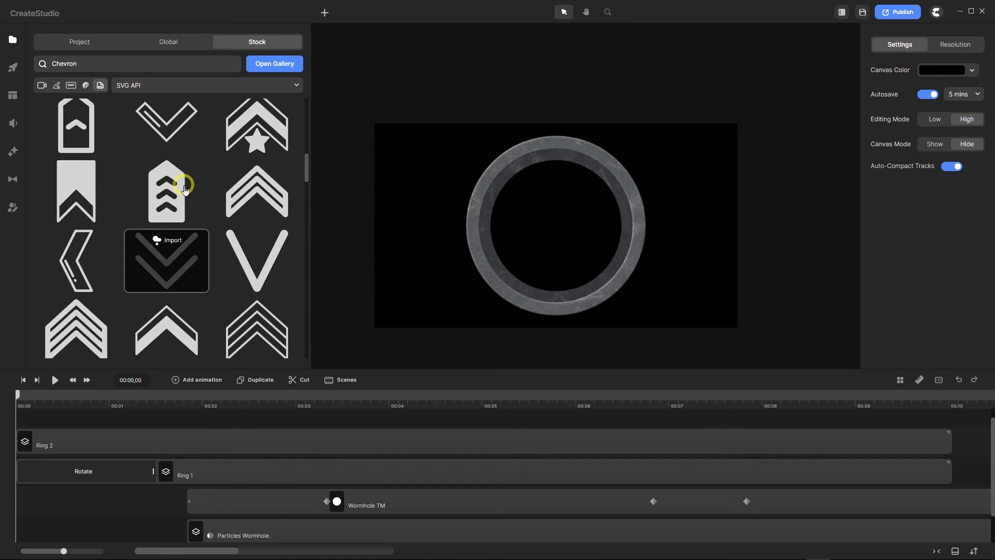
{"action": "scroll", "coordinate": [184, 189], "scroll_direction": "down", "scroll_amount": 15}
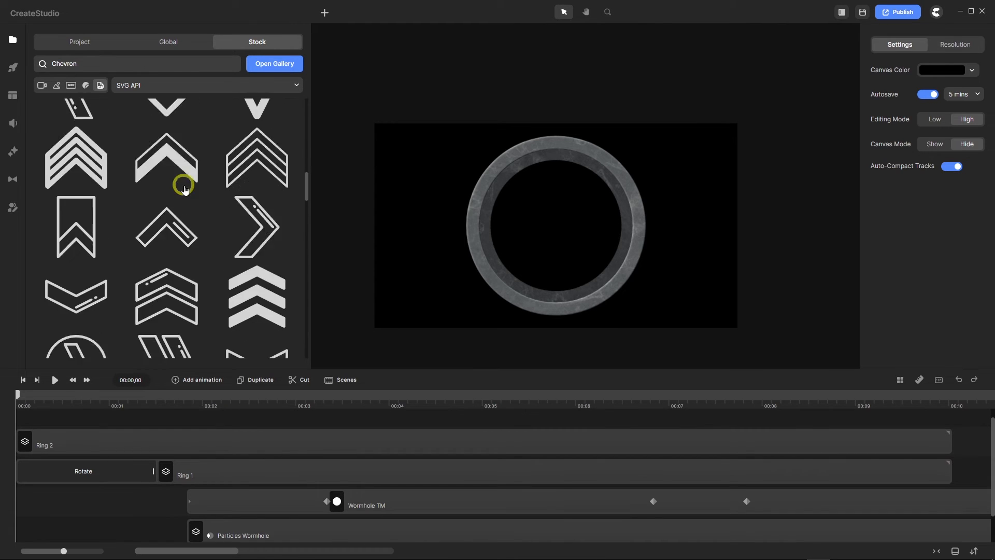
{"action": "scroll", "coordinate": [184, 189], "scroll_direction": "down", "scroll_amount": 5}
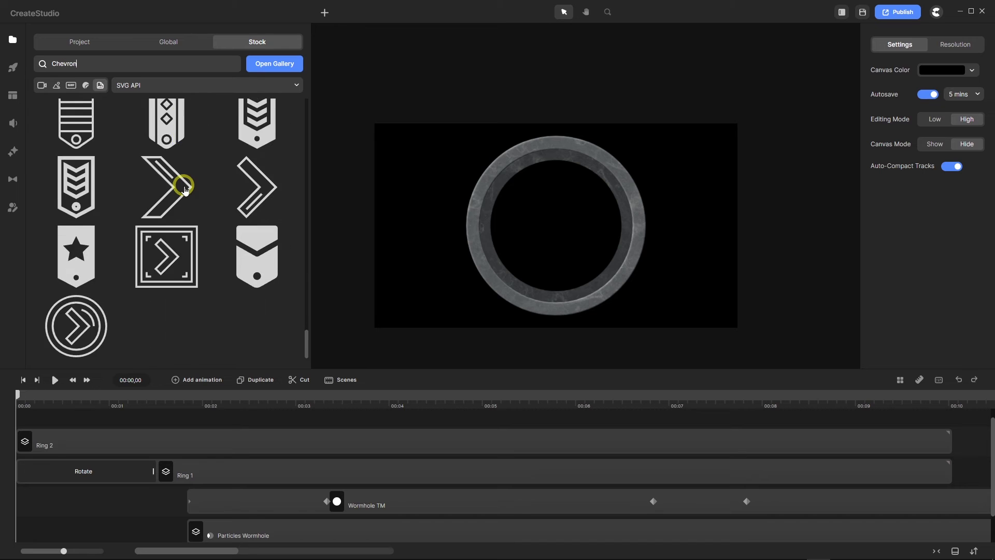
{"action": "scroll", "coordinate": [184, 189], "scroll_direction": "up", "scroll_amount": 5}
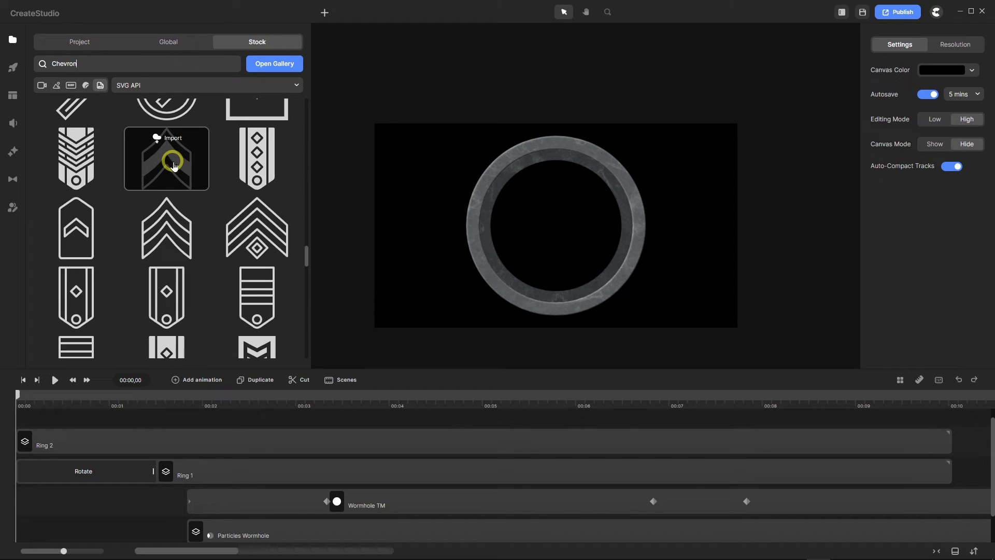
{"action": "scroll", "coordinate": [181, 192], "scroll_direction": "down", "scroll_amount": 10}
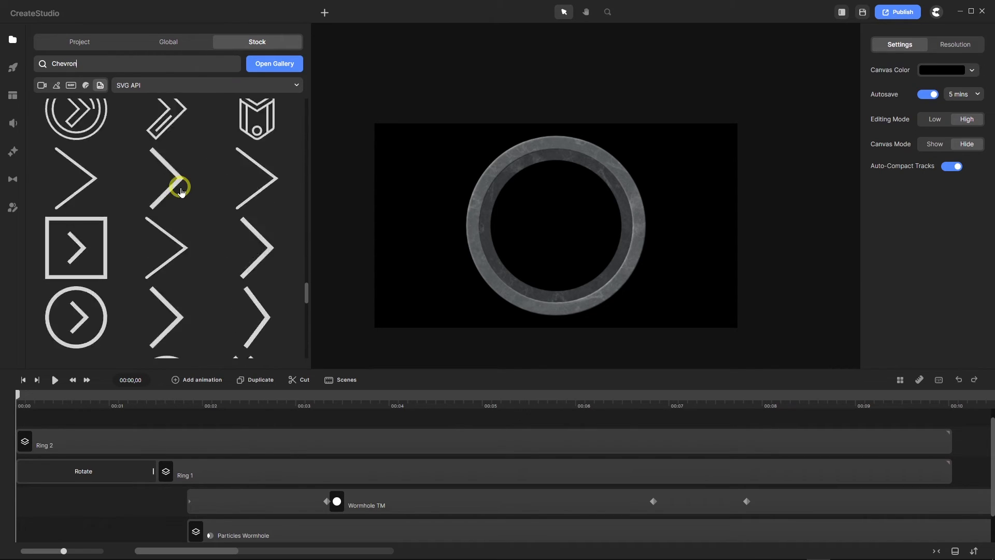
{"action": "scroll", "coordinate": [181, 192], "scroll_direction": "down", "scroll_amount": 8}
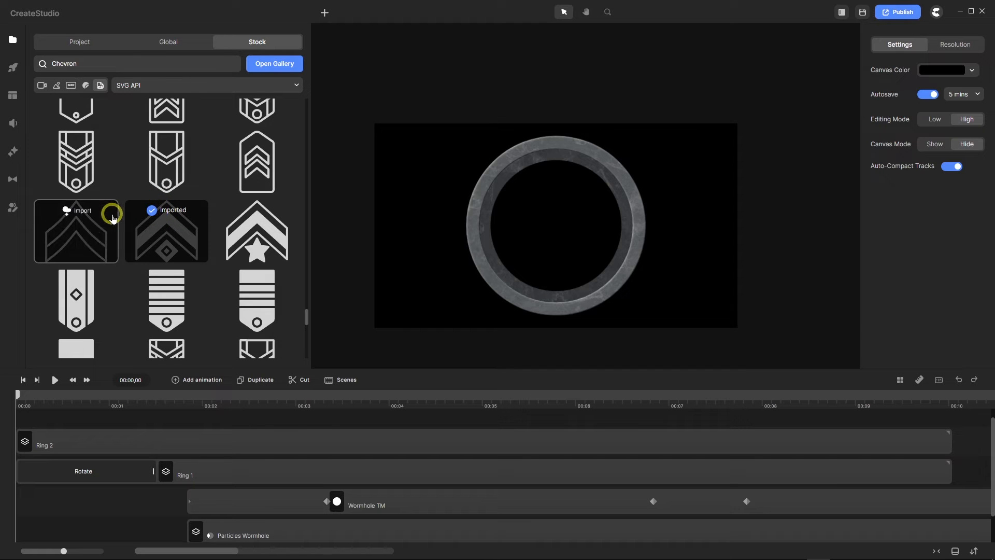
Place the imported chevron graphic from the project media at the canvas centre and flip it vertically
{"action": "left_click", "coordinate": [79, 43]}
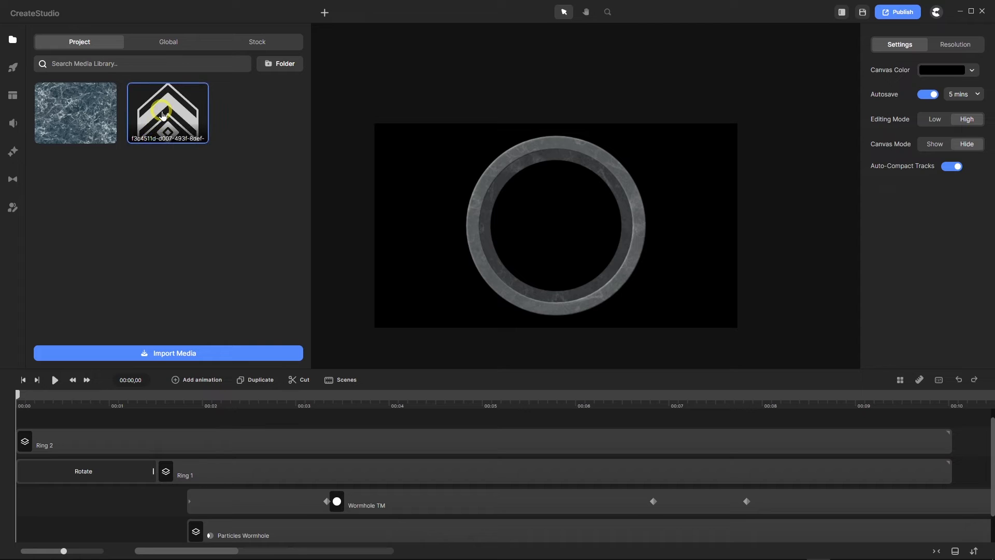
{"action": "left_click_drag", "start_coordinate": [162, 115], "coordinate": [553, 244]}
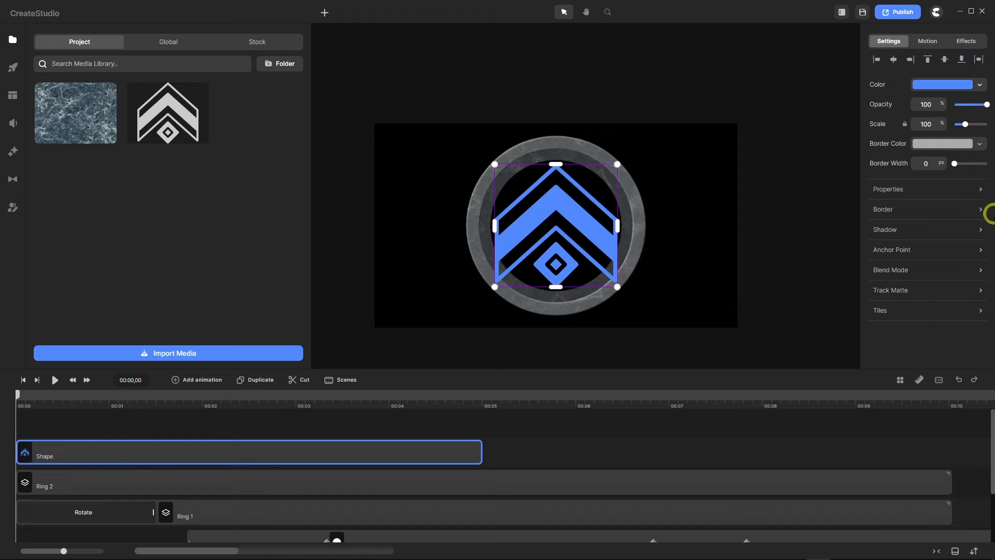
{"action": "left_click", "coordinate": [981, 190]}
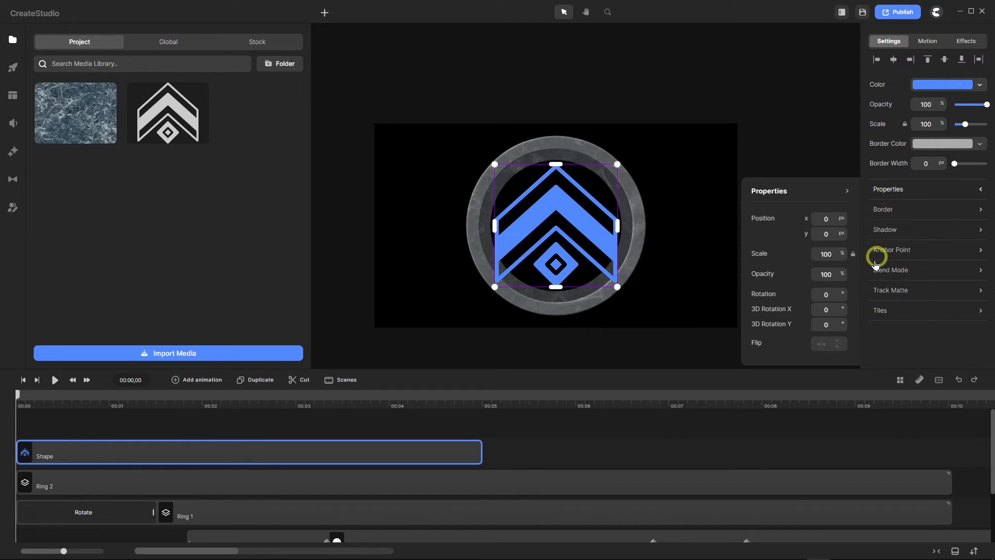
{"action": "left_click", "coordinate": [837, 343]}
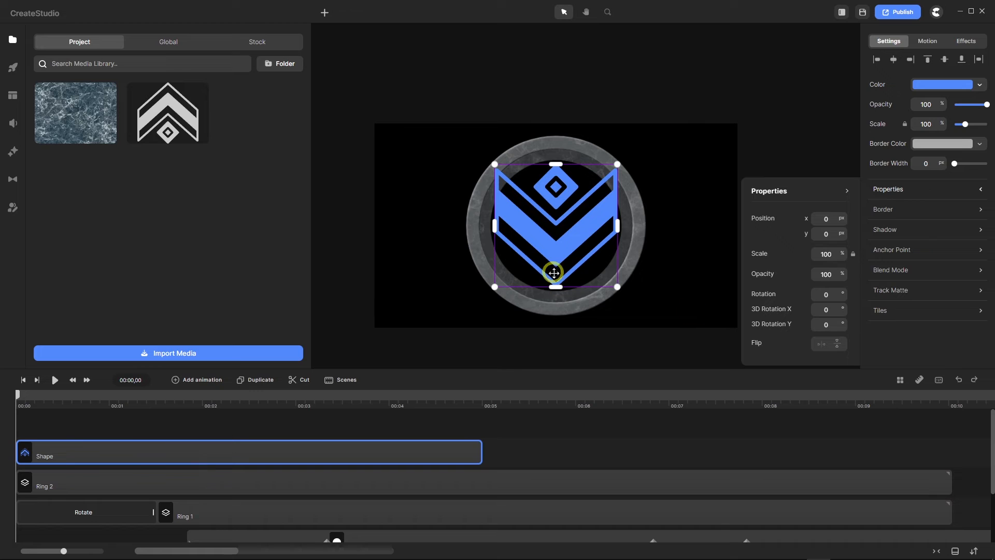
Shrink the chevron and place it over the top of the rings at about Y -410 px, with its scale set to 14%
{"action": "left_click_drag", "start_coordinate": [494, 287], "coordinate": [546, 213]}
{"action": "scroll", "coordinate": [559, 144], "scroll_direction": "up", "scroll_amount": 10}
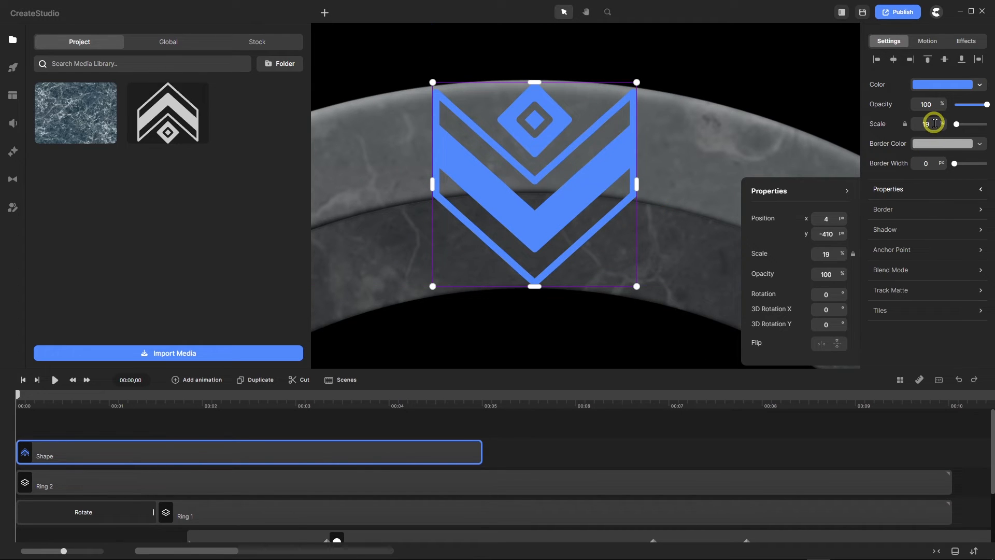
{"action": "type", "text": "14"}
{"action": "key", "text": "Return"}
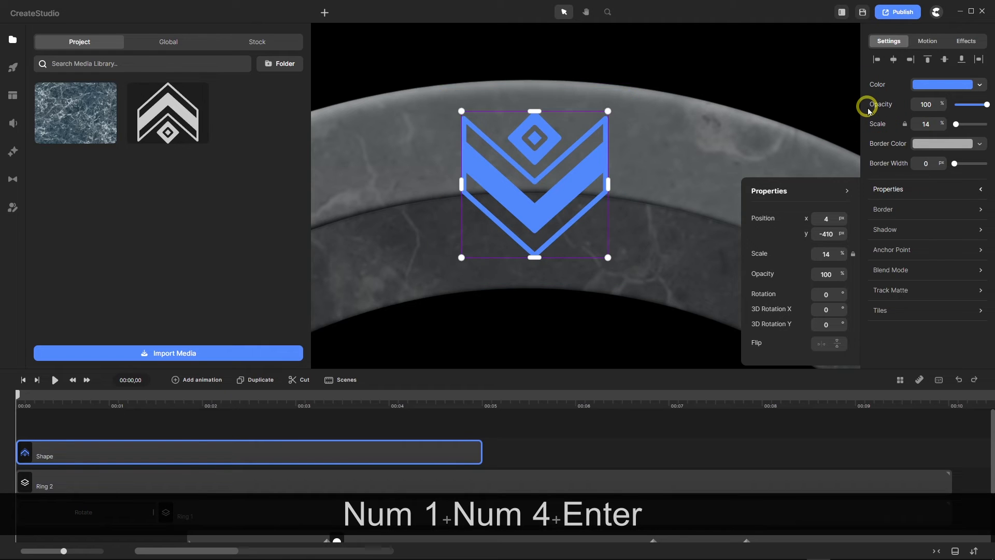
Move the chevron up towards the outer ring's edge, centre it horizontally on the canvas and set its Y position to -424 px
{"action": "mouse_move", "coordinate": [551, 190]}
{"action": "left_mouse_down"}
{"action": "mouse_move", "coordinate": [551, 169]}
{"action": "mouse_move", "coordinate": [549, 182]}
{"action": "left_mouse_up"}
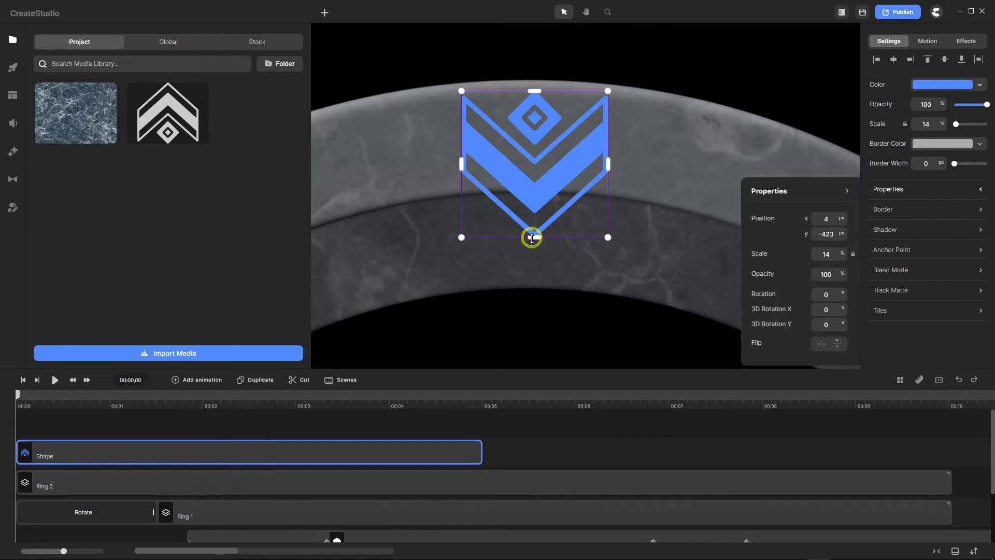
{"action": "left_click", "coordinate": [895, 60]}
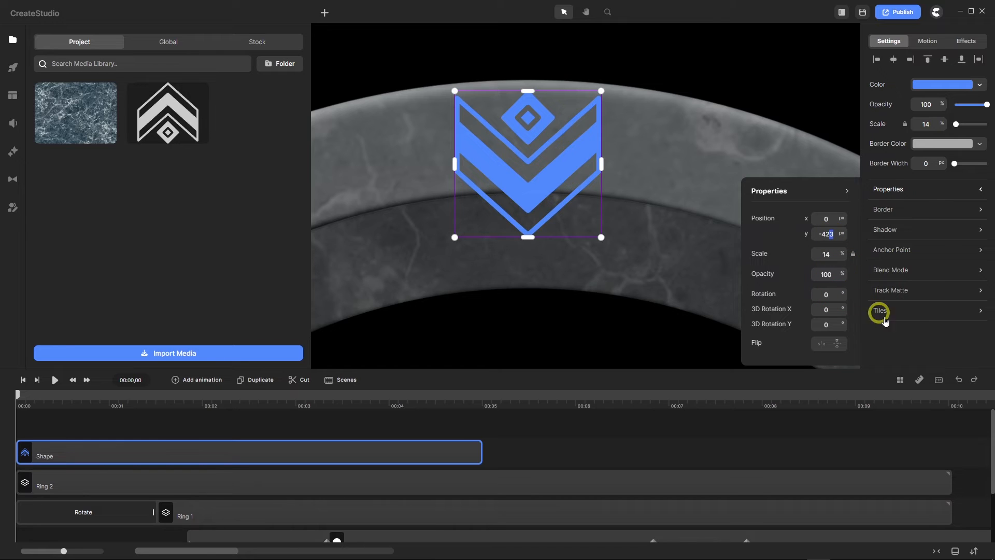
{"action": "type", "text": "4"}
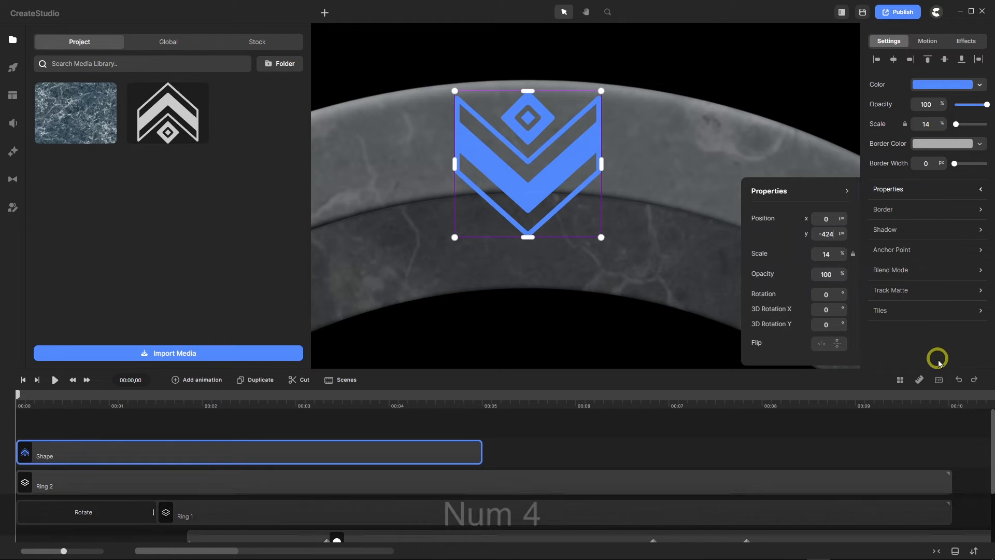
Set the chevron shape's Y position to -424 px and extend its timeline clip to match the end of Ring 2
{"action": "key", "text": "Return"}
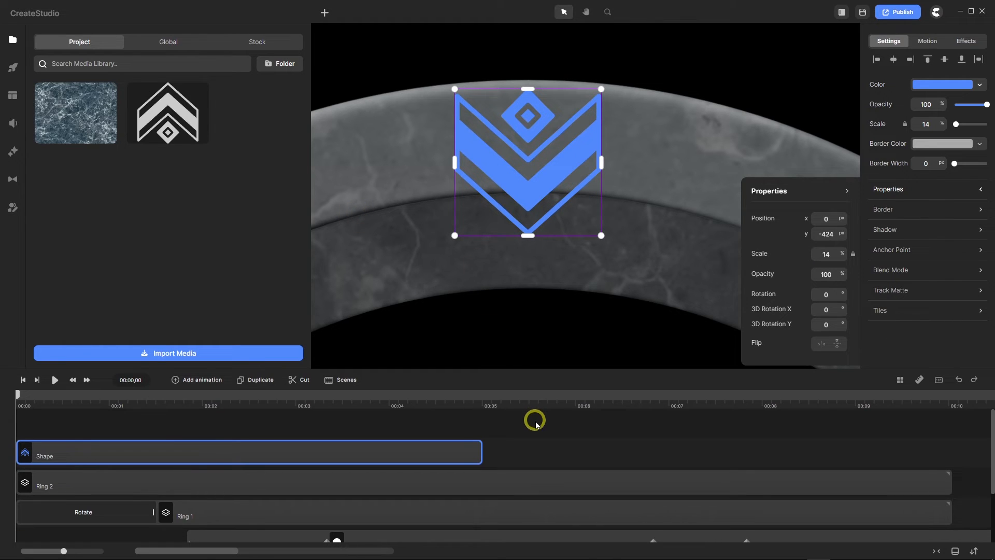
{"action": "left_click", "coordinate": [507, 456]}
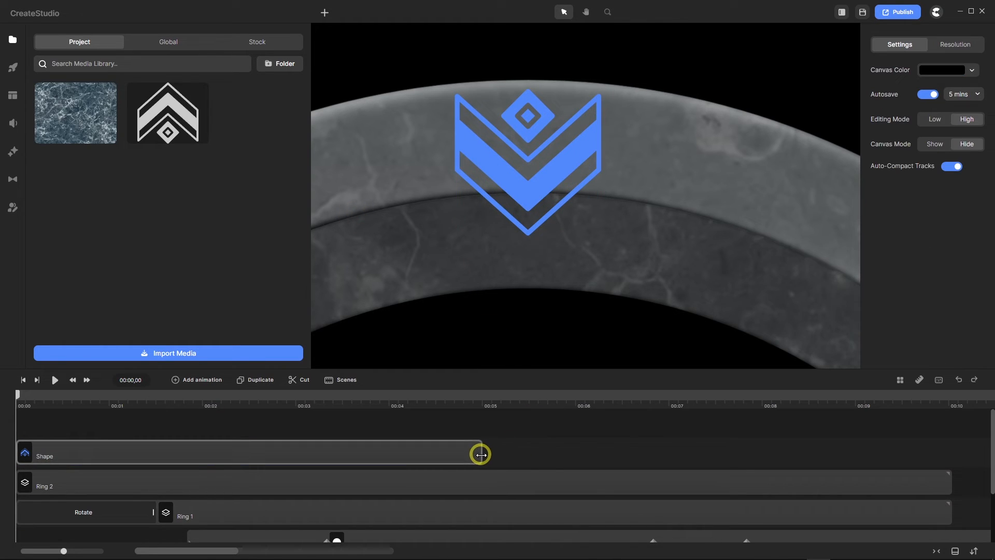
{"action": "left_click_drag", "start_coordinate": [480, 454], "coordinate": [950, 446]}
{"action": "left_click", "coordinate": [706, 450]}
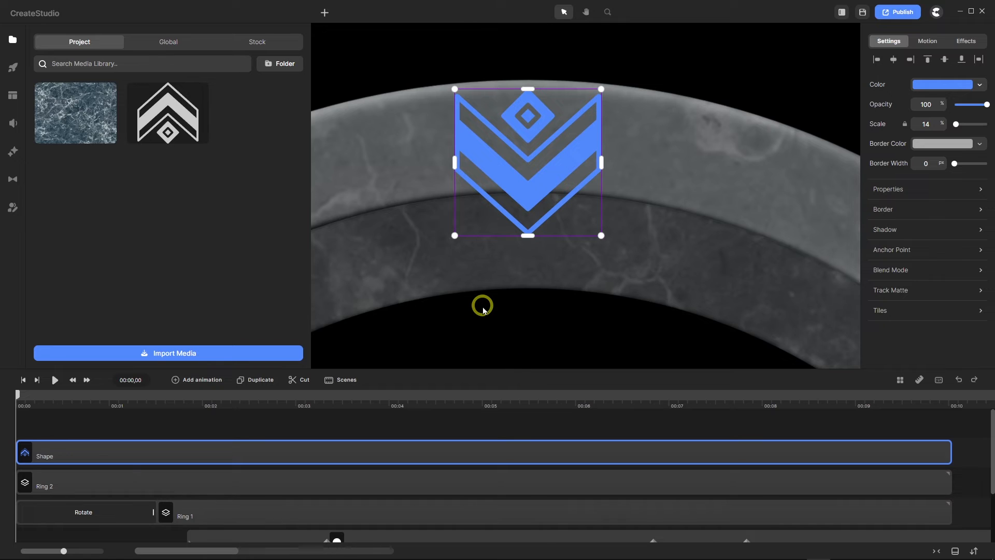
Give the chevron shape a shadow with a blur of 6 px, keeping the distance at 0
{"action": "left_click", "coordinate": [981, 232]}
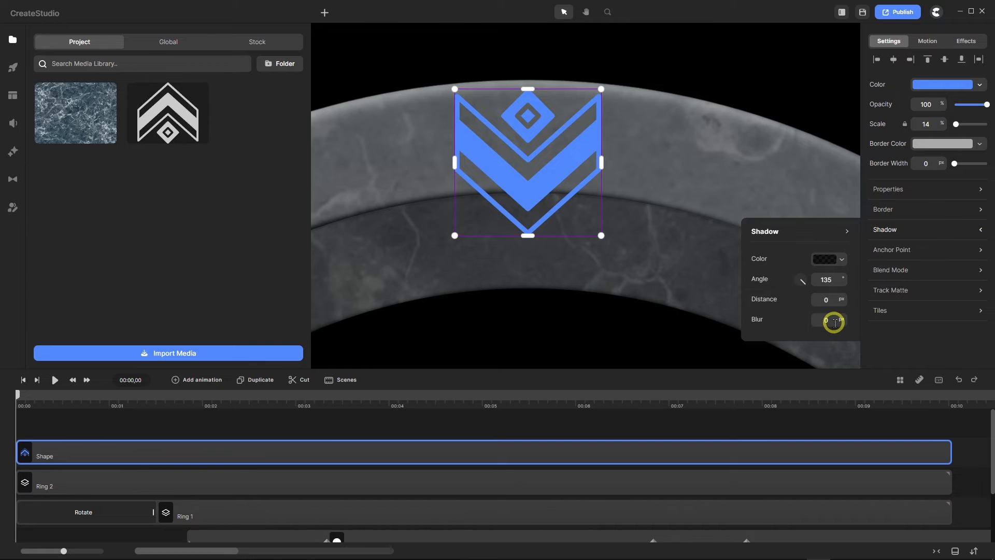
{"action": "left_click_drag", "start_coordinate": [833, 321], "coordinate": [795, 325]}
{"action": "type", "text": "1"}
{"action": "key", "text": "Return"}
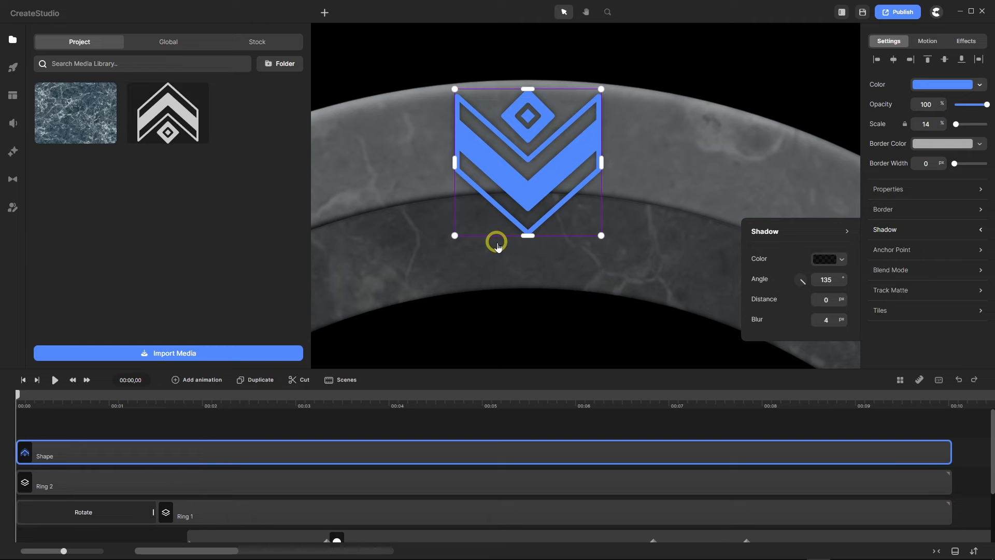
{"action": "scroll", "coordinate": [495, 241], "scroll_direction": "up", "scroll_amount": 2}
{"action": "scroll", "coordinate": [573, 281], "scroll_direction": "up", "scroll_amount": 2}
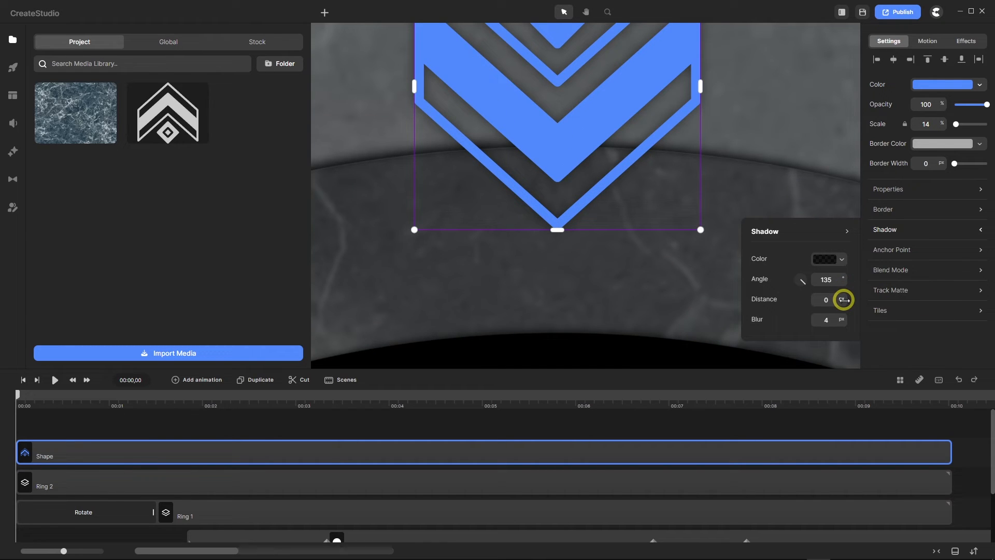
{"action": "mouse_move", "coordinate": [843, 300]}
{"action": "left_mouse_down"}
{"action": "mouse_move", "coordinate": [839, 316]}
{"action": "mouse_move", "coordinate": [839, 298]}
{"action": "mouse_move", "coordinate": [816, 293]}
{"action": "mouse_move", "coordinate": [826, 288]}
{"action": "mouse_move", "coordinate": [809, 304]}
{"action": "mouse_move", "coordinate": [837, 302]}
{"action": "left_mouse_up"}
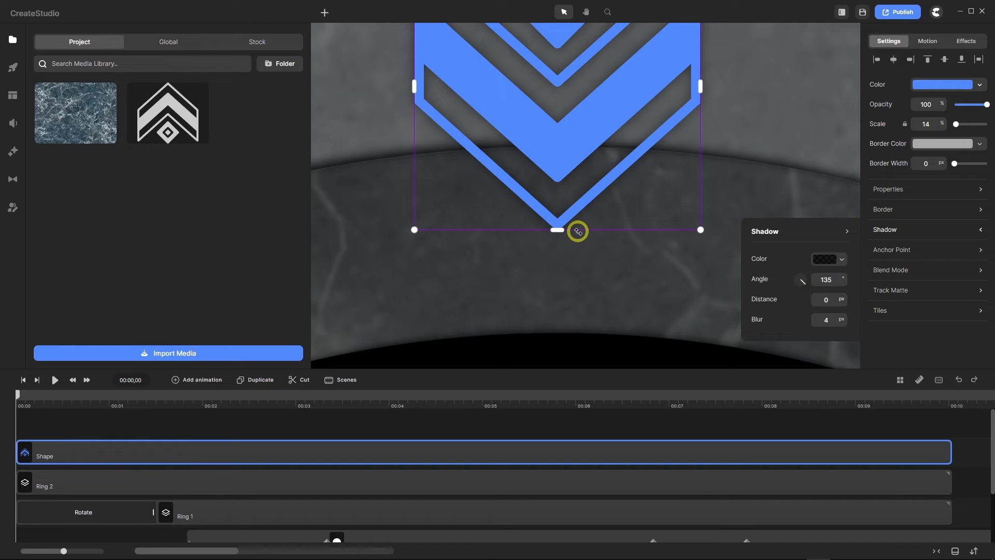
{"action": "scroll", "coordinate": [577, 232], "scroll_direction": "down", "scroll_amount": 6}
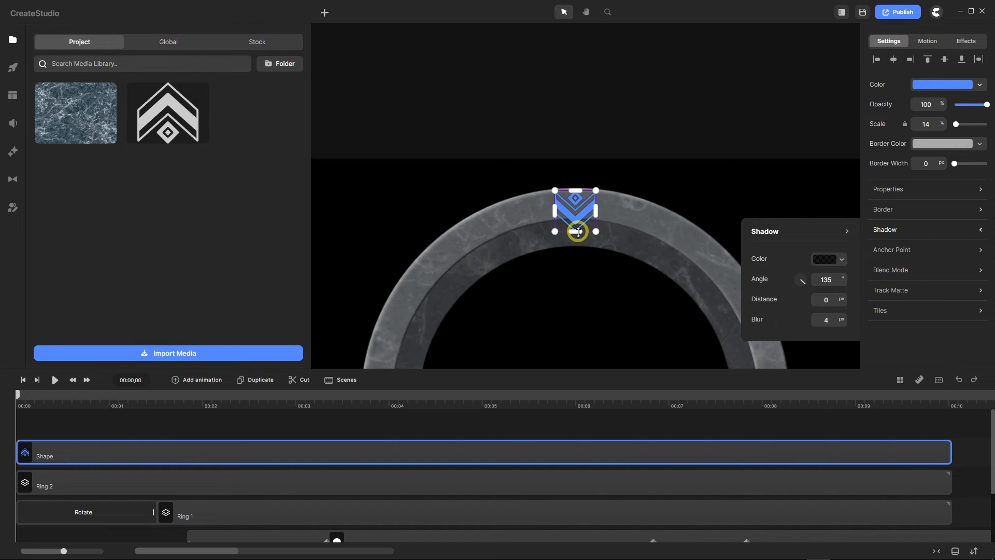
{"action": "scroll", "coordinate": [577, 231], "scroll_direction": "up", "scroll_amount": 4}
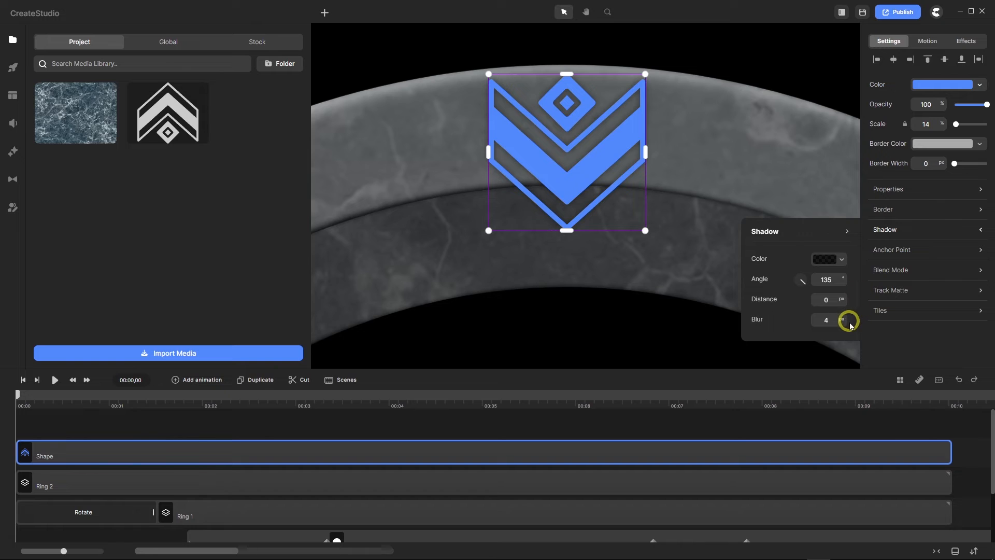
{"action": "left_click", "coordinate": [809, 327]}
{"action": "type", "text": "6"}
{"action": "key", "text": "Return"}
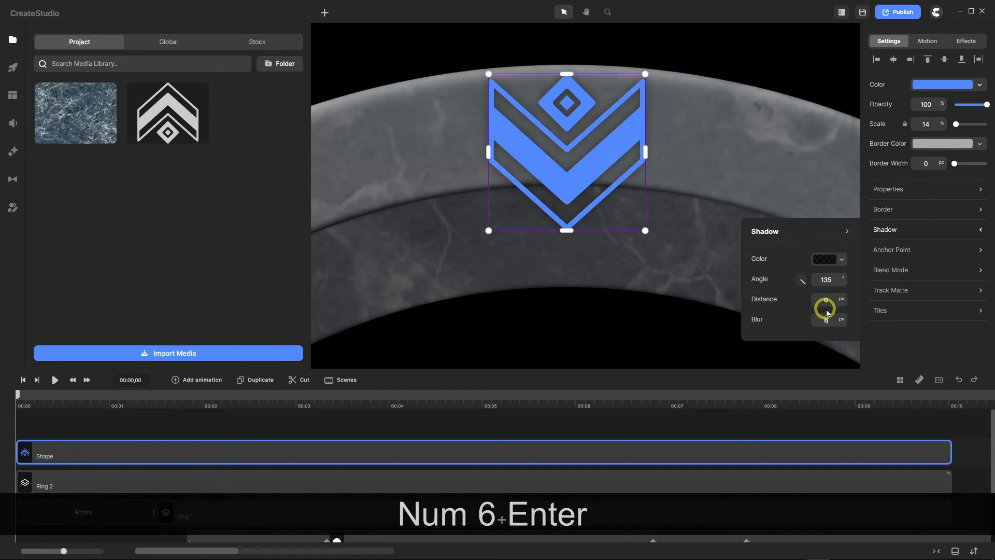
Increase the opacity of the chevron's black shadow color
{"action": "left_click", "coordinate": [842, 260]}
{"action": "left_click_drag", "start_coordinate": [779, 344], "coordinate": [815, 348]}
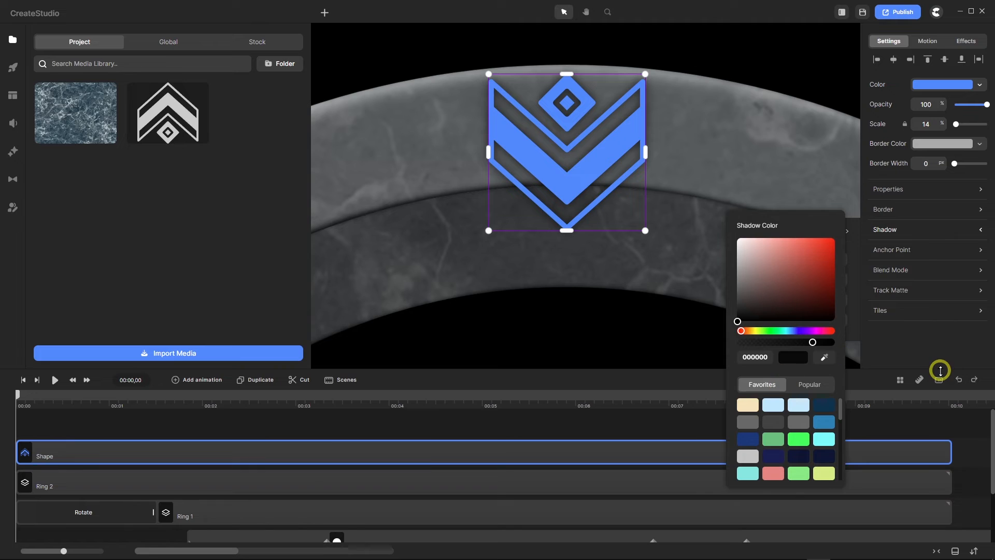
{"action": "left_click", "coordinate": [927, 351]}
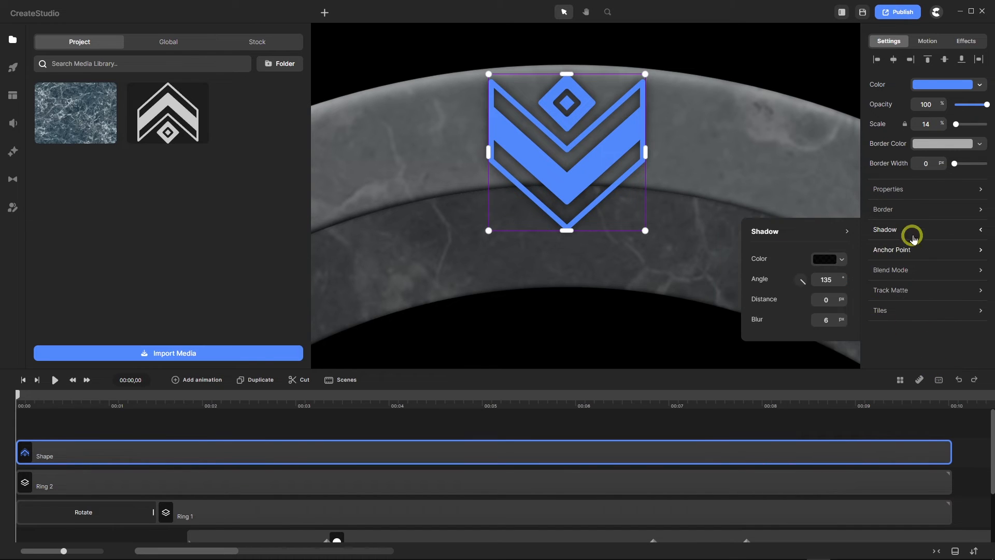
Recolor the chevron's fill by sampling the ring's grey and lightening it to afafaf
{"action": "left_click", "coordinate": [939, 85]}
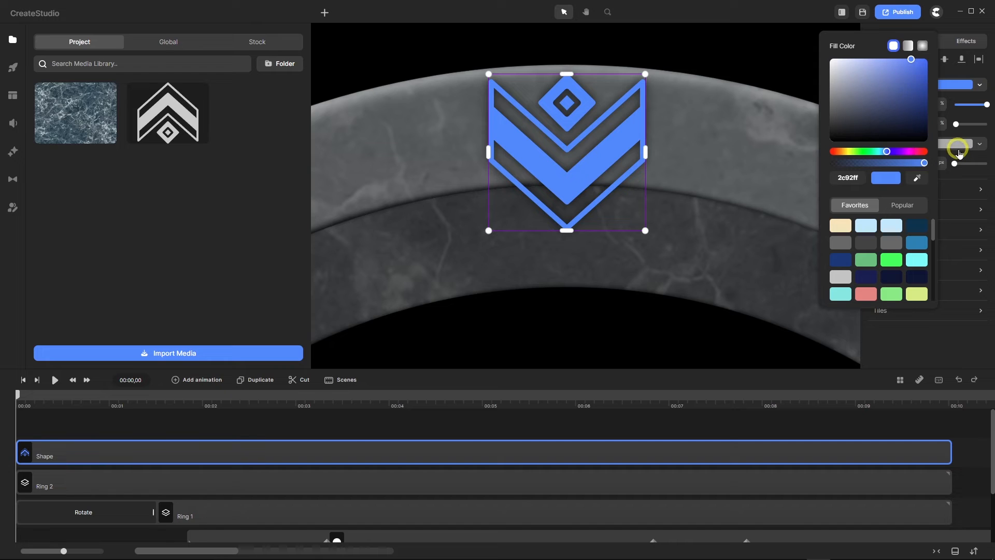
{"action": "left_click", "coordinate": [916, 178]}
{"action": "left_click", "coordinate": [760, 136]}
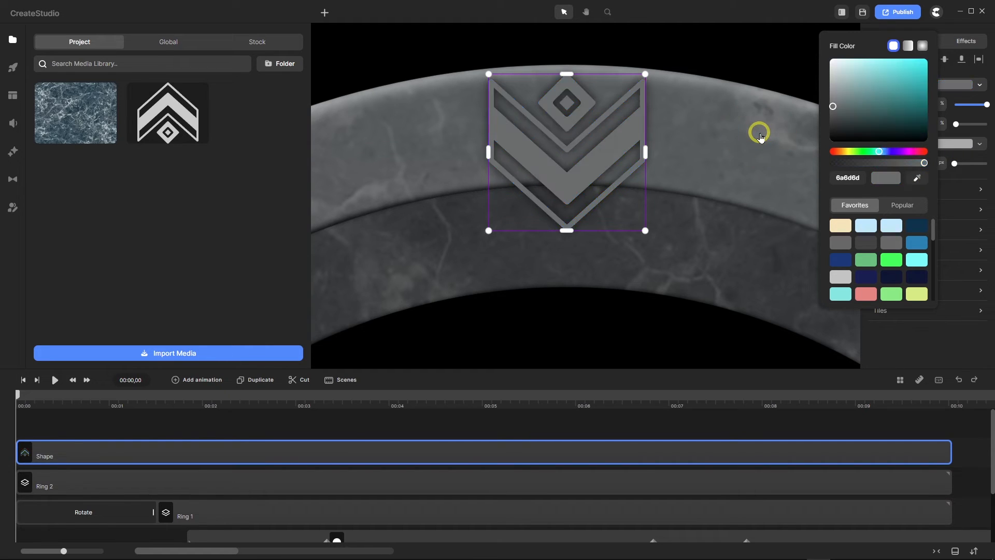
{"action": "left_click_drag", "start_coordinate": [832, 104], "coordinate": [821, 89]}
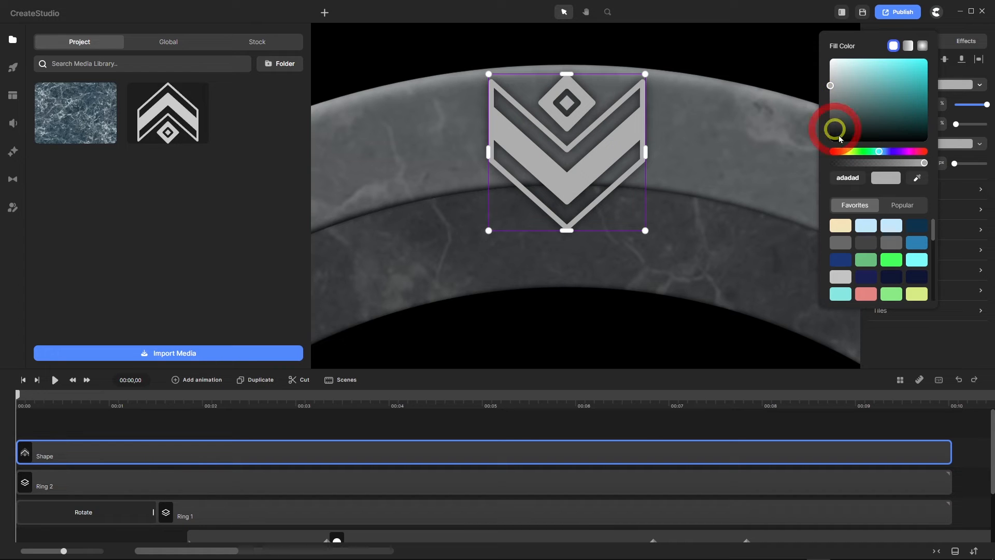
{"action": "left_click", "coordinate": [853, 178]}
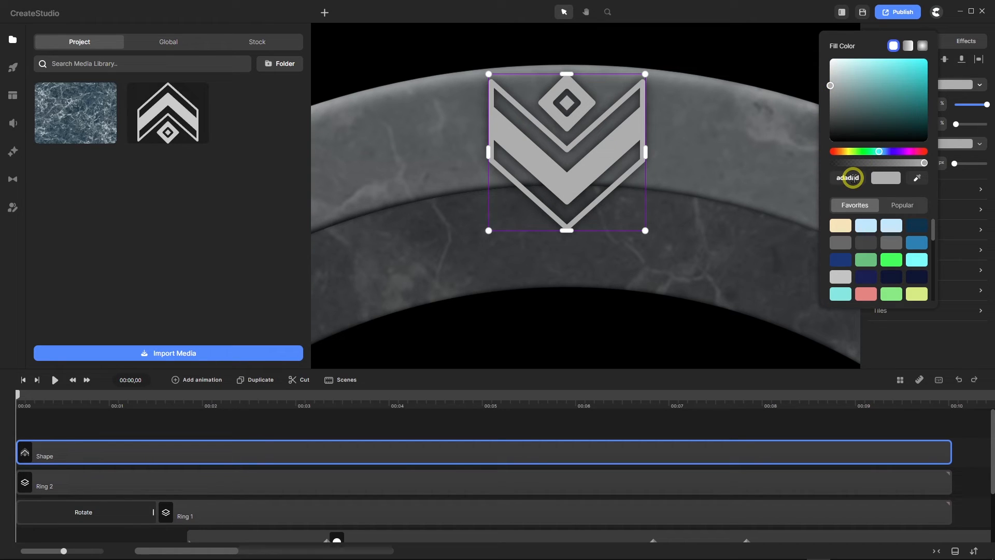
{"action": "left_click", "coordinate": [829, 83]}
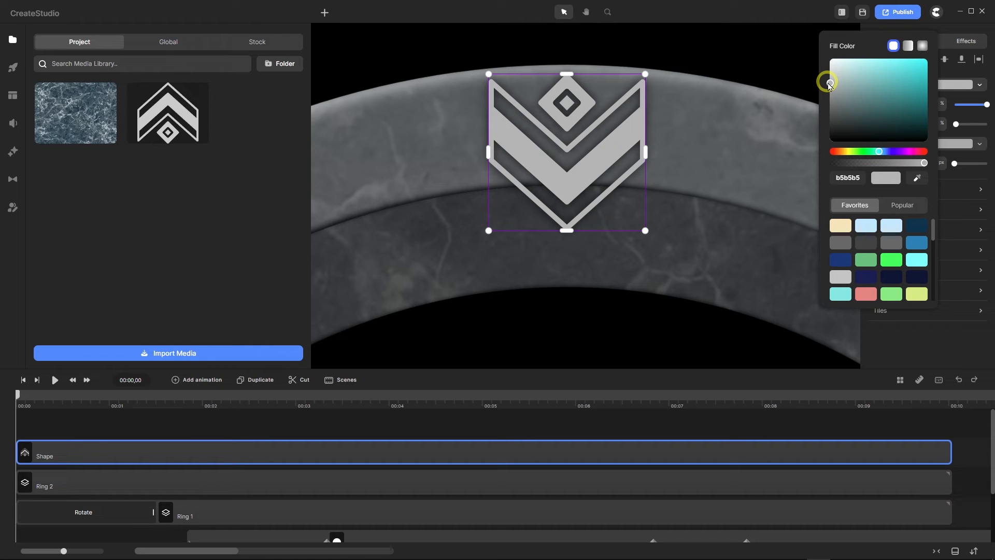
{"action": "left_click", "coordinate": [847, 178]}
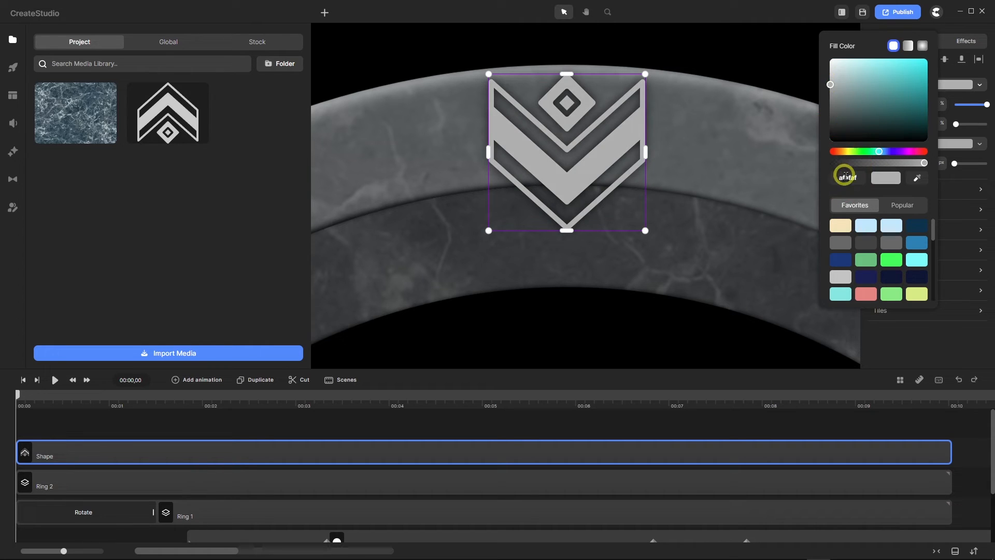
Copy the hex code of the chevron's fill color and apply it as the border color, afafaf
{"action": "double_click", "coordinate": [846, 178]}
{"action": "key", "text": "ctrl+c"}
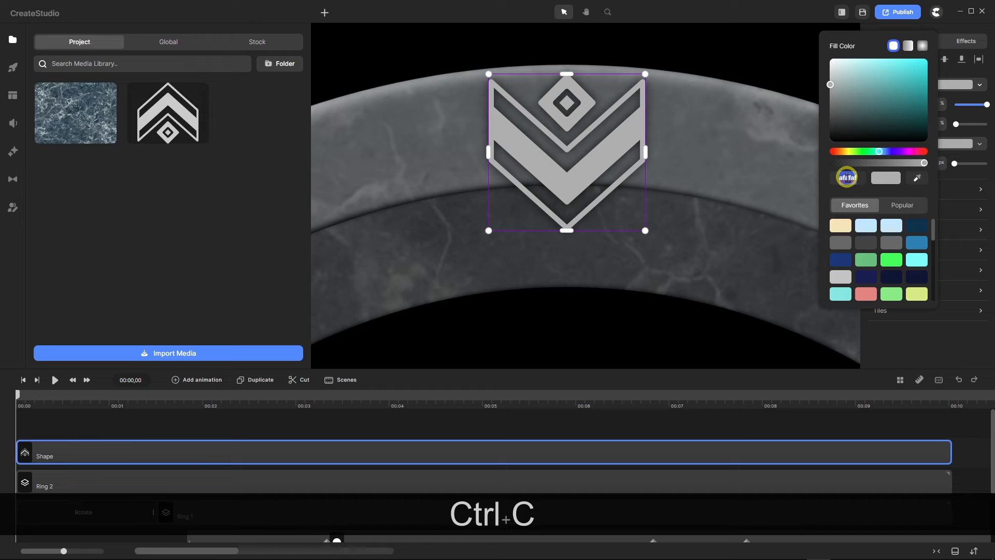
{"action": "left_click", "coordinate": [965, 177]}
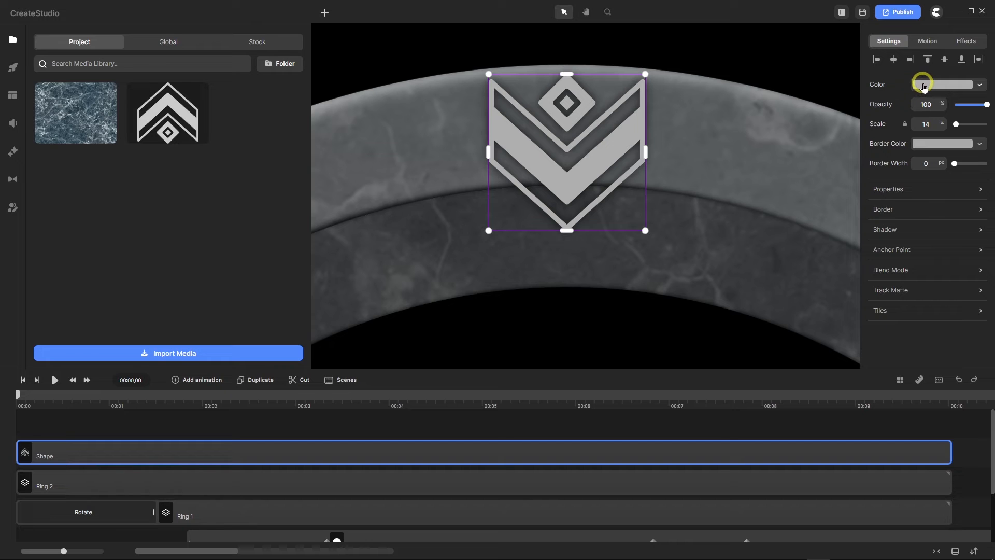
{"action": "left_click", "coordinate": [931, 146]}
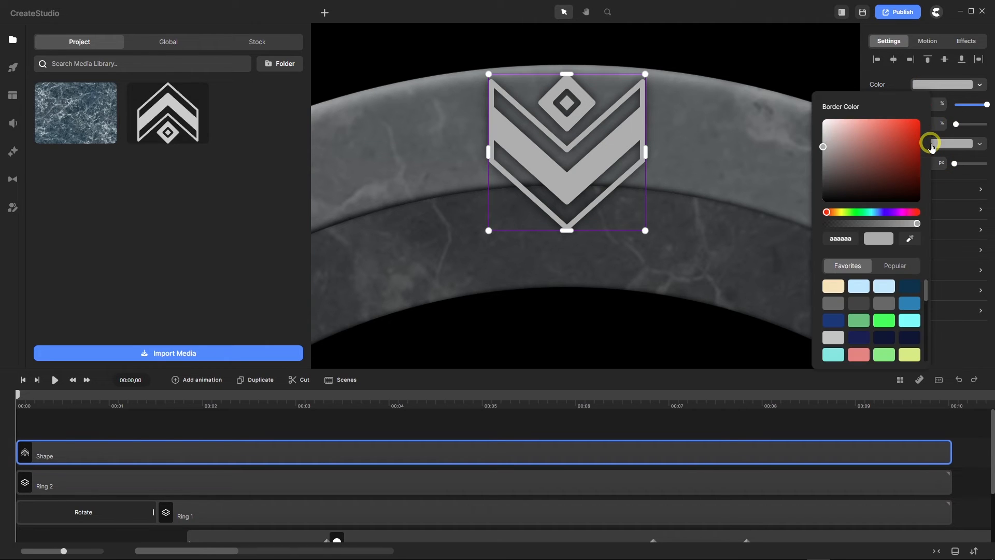
{"action": "double_click", "coordinate": [843, 240]}
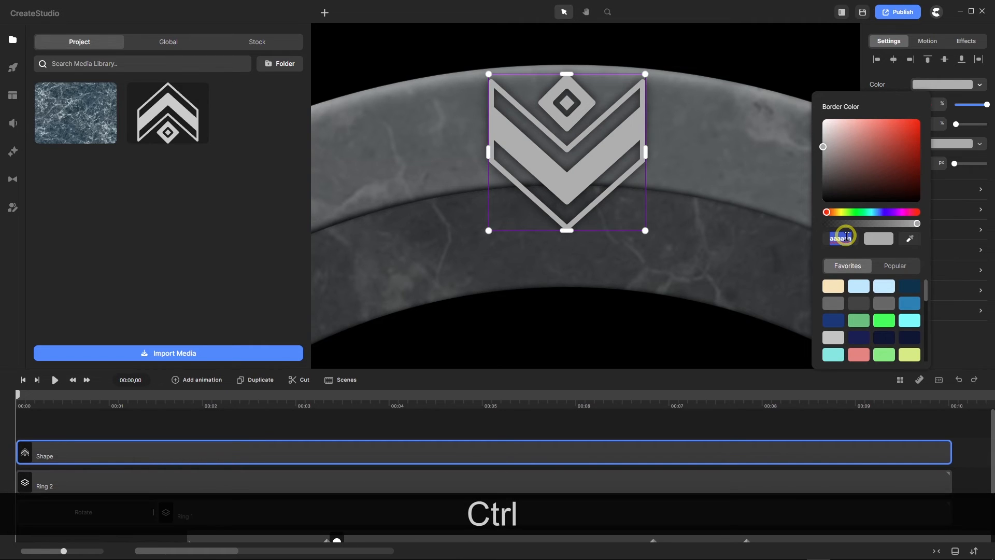
{"action": "key", "text": "ctrl+v"}
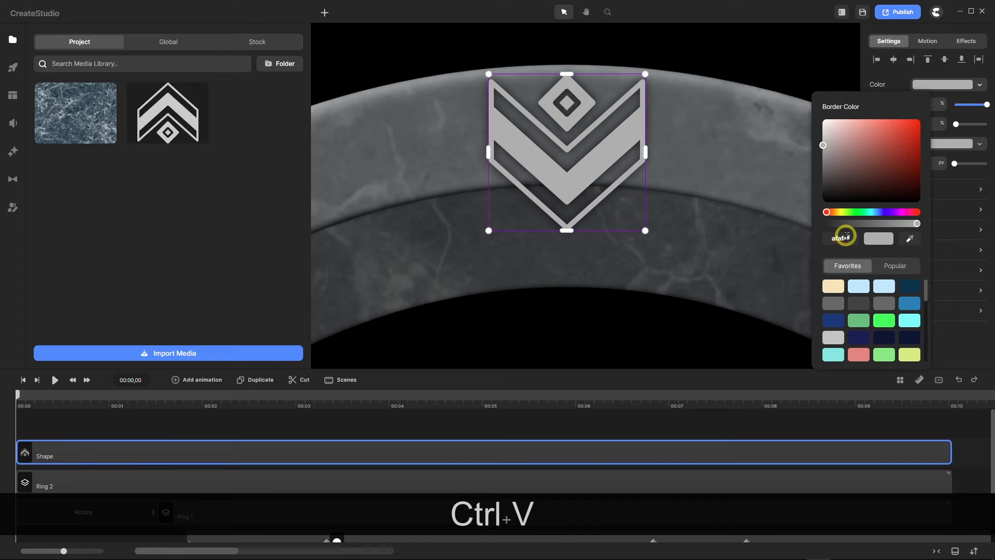
{"action": "key", "text": "Return"}
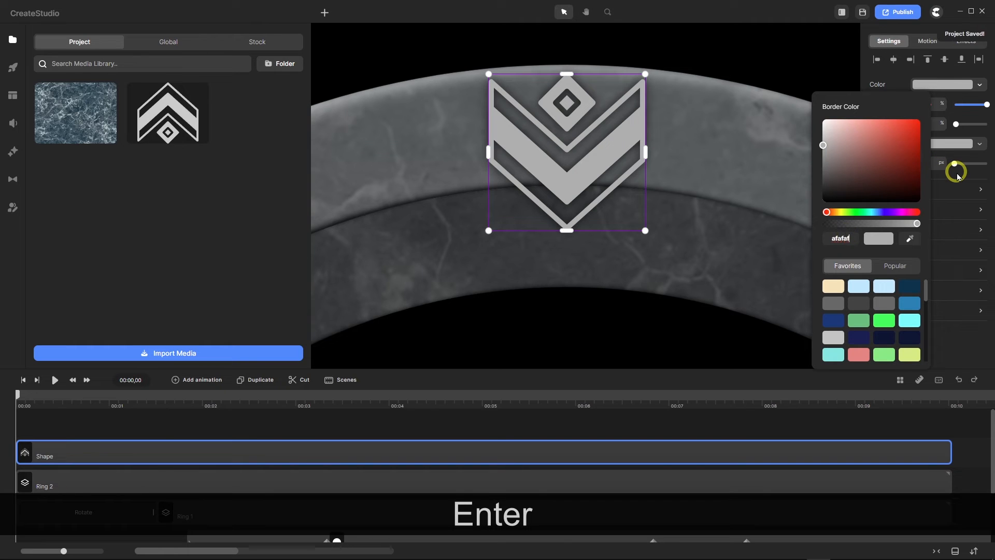
Give the chevron a border width of 4 px and change its fill color to red, ff0000
{"action": "left_click", "coordinate": [957, 173]}
{"action": "left_click_drag", "start_coordinate": [954, 164], "coordinate": [956, 165]}
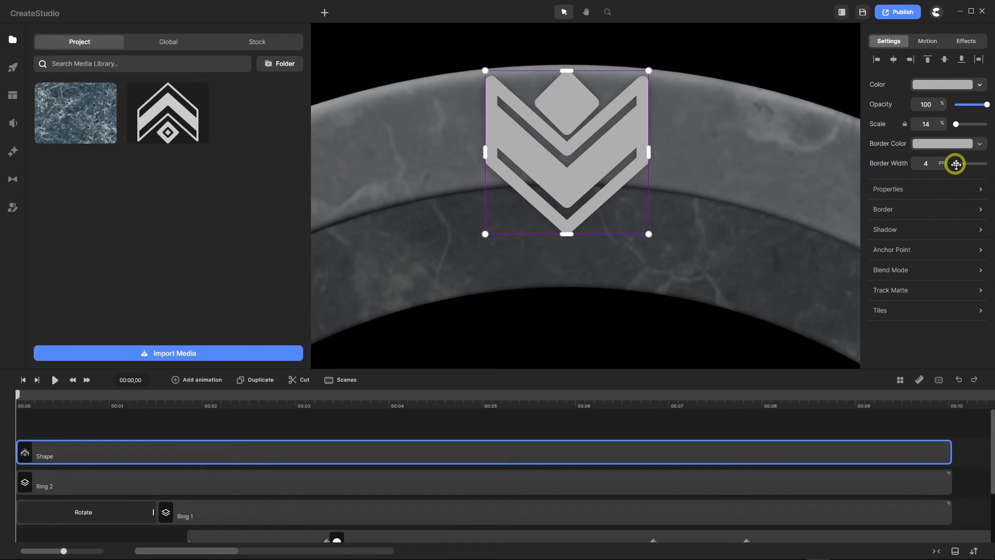
{"action": "left_click", "coordinate": [927, 83]}
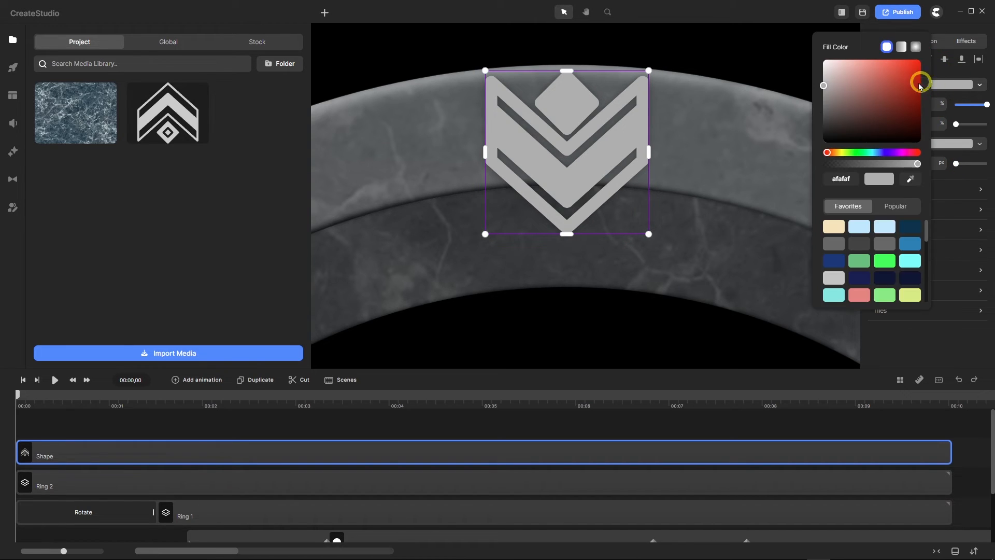
{"action": "left_click", "coordinate": [919, 57]}
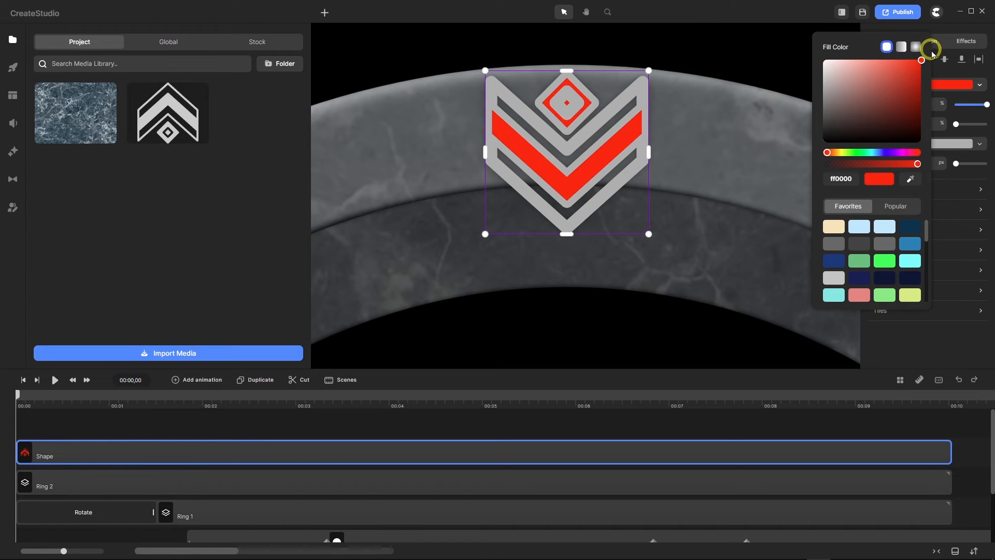
{"action": "left_click", "coordinate": [957, 175]}
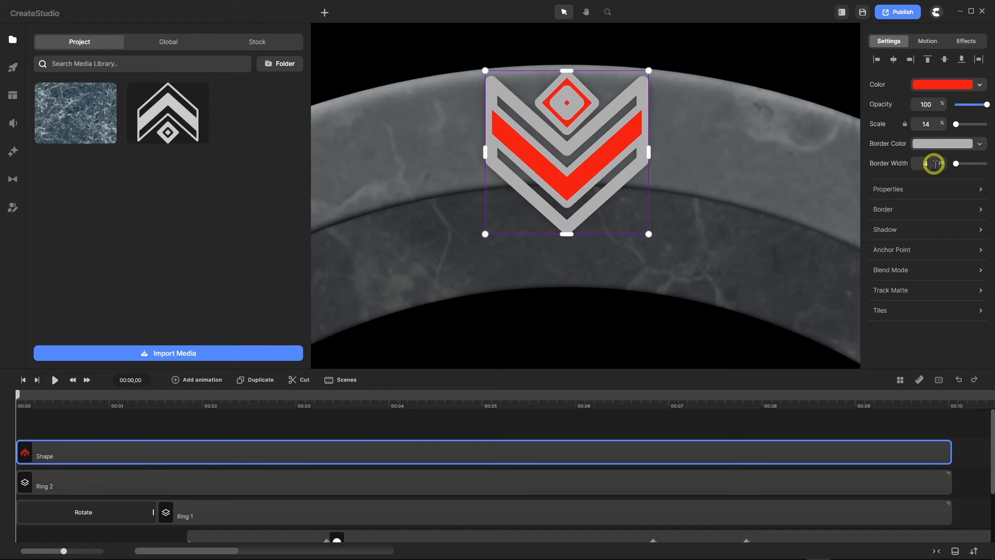
Try a border width of 3 px on the chevron, reduce it to 2 px, and inspect the outlines up close
{"action": "double_click", "coordinate": [915, 167]}
{"action": "type", "text": "3"}
{"action": "key", "text": "Return"}
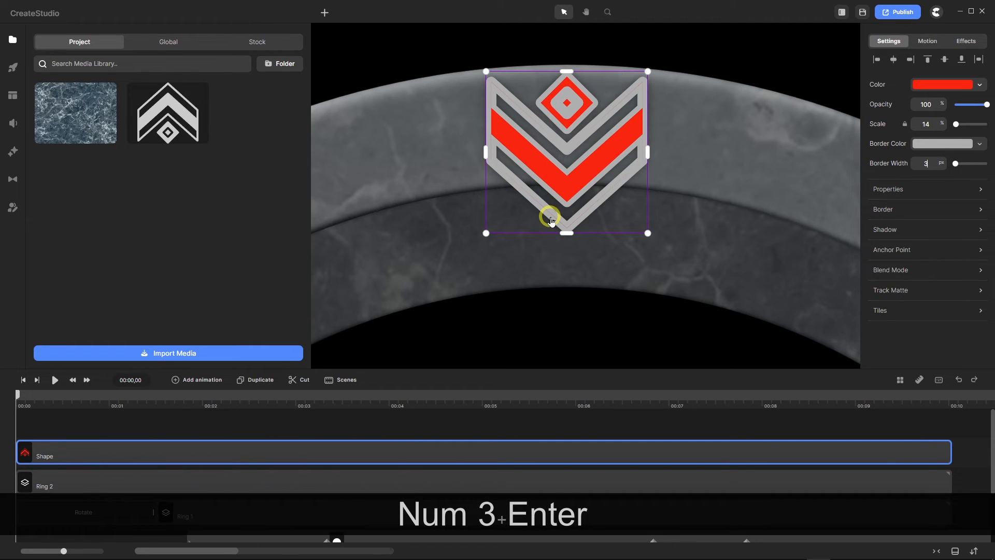
{"action": "scroll", "coordinate": [551, 213], "scroll_direction": "up", "scroll_amount": 5}
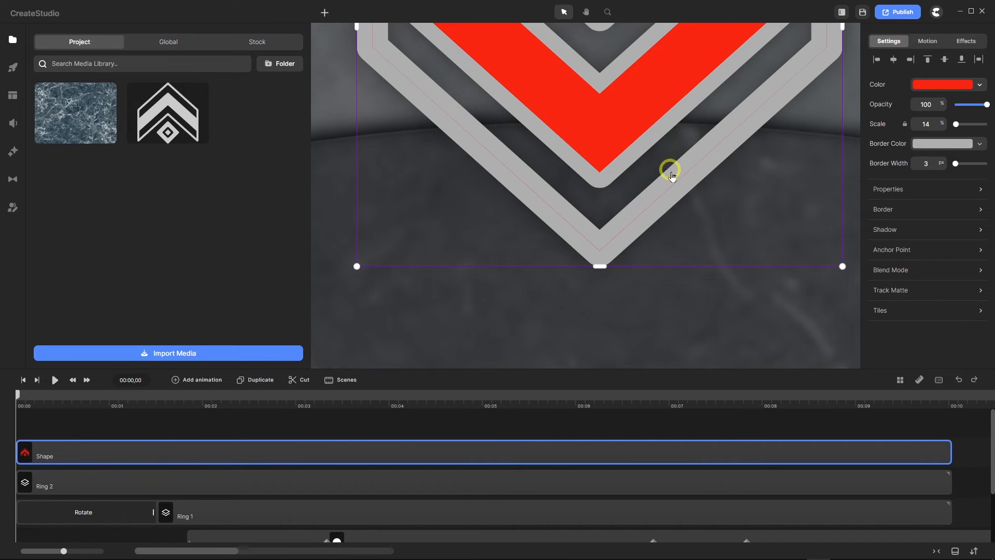
{"action": "left_click", "coordinate": [934, 163]}
{"action": "type", "text": "2"}
{"action": "key", "text": "Return"}
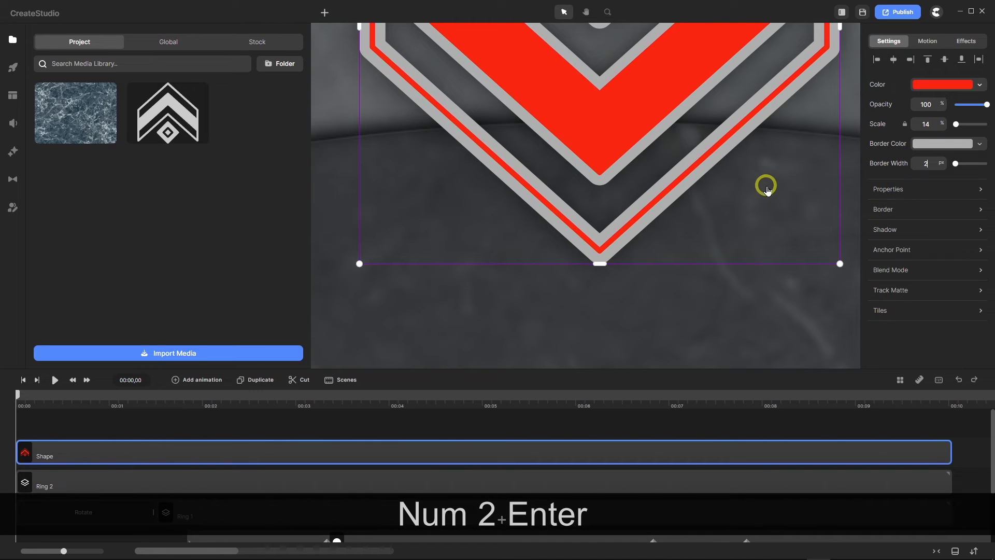
{"action": "scroll", "coordinate": [474, 150], "scroll_direction": "down", "scroll_amount": 3}
{"action": "scroll", "coordinate": [492, 148], "scroll_direction": "down", "scroll_amount": 1}
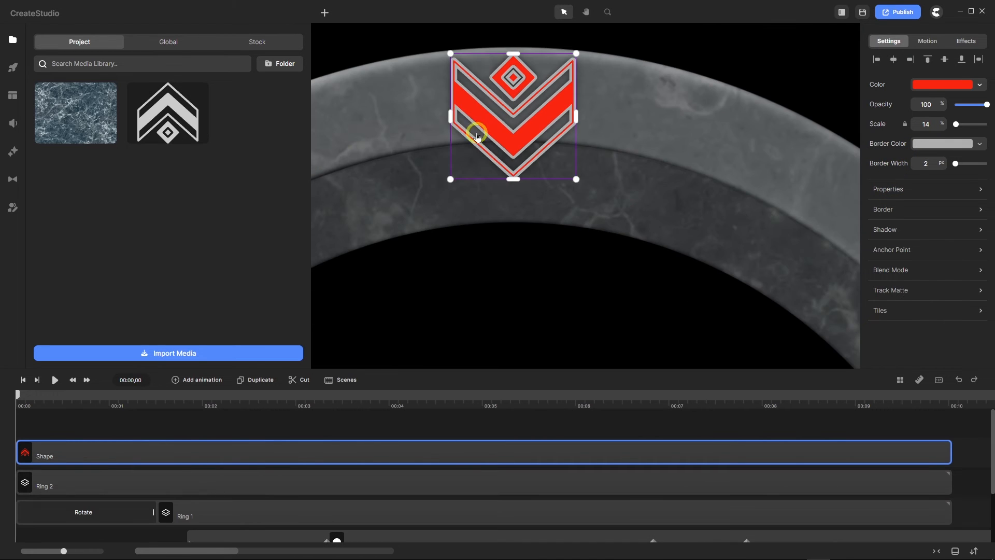
{"action": "scroll", "coordinate": [423, 86], "scroll_direction": "up", "scroll_amount": 5}
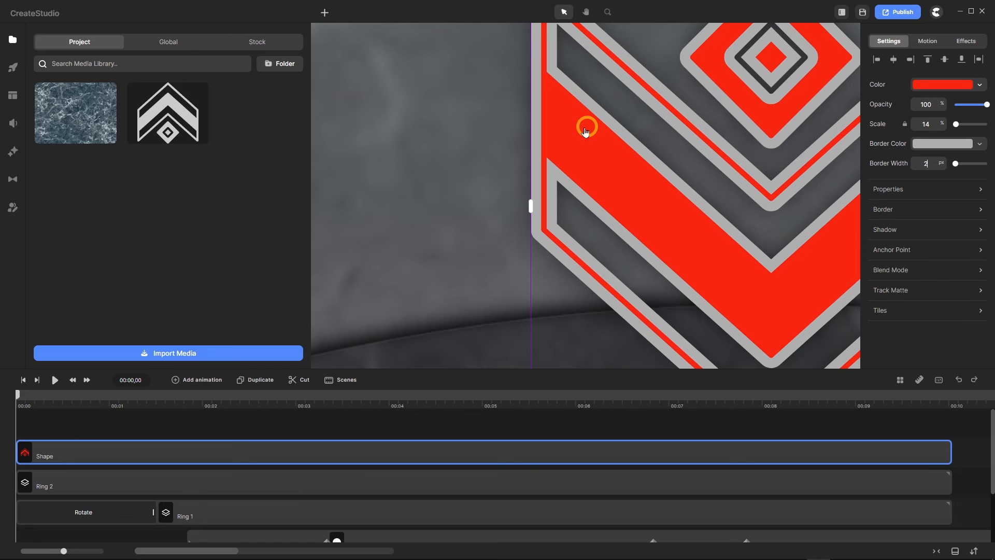
{"action": "scroll", "coordinate": [570, 125], "scroll_direction": "down", "scroll_amount": 3}
{"action": "scroll", "coordinate": [490, 119], "scroll_direction": "down", "scroll_amount": 1}
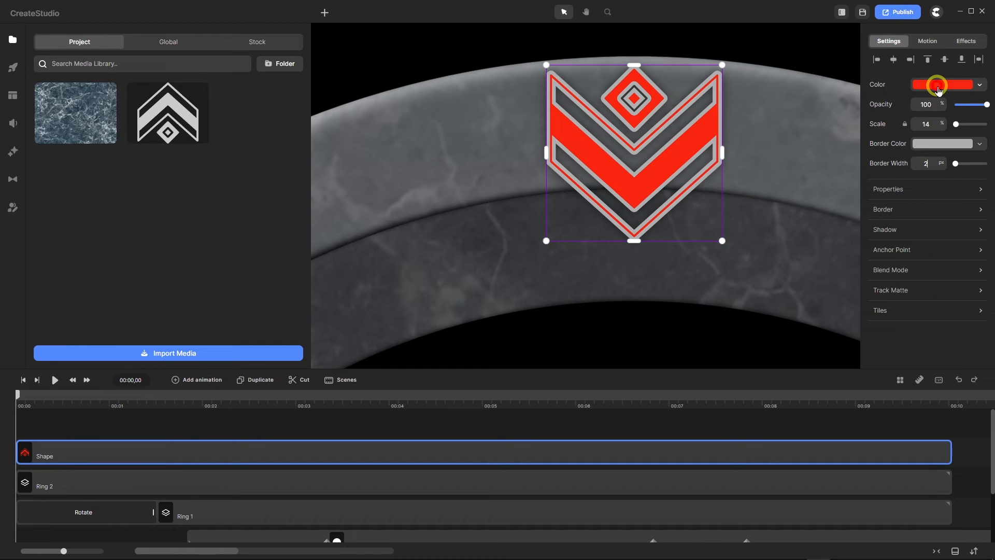
Try afafaf as the chevron's fill color and settle on the darker red cc0000
{"action": "left_click", "coordinate": [939, 90]}
{"action": "left_click", "coordinate": [846, 179]}
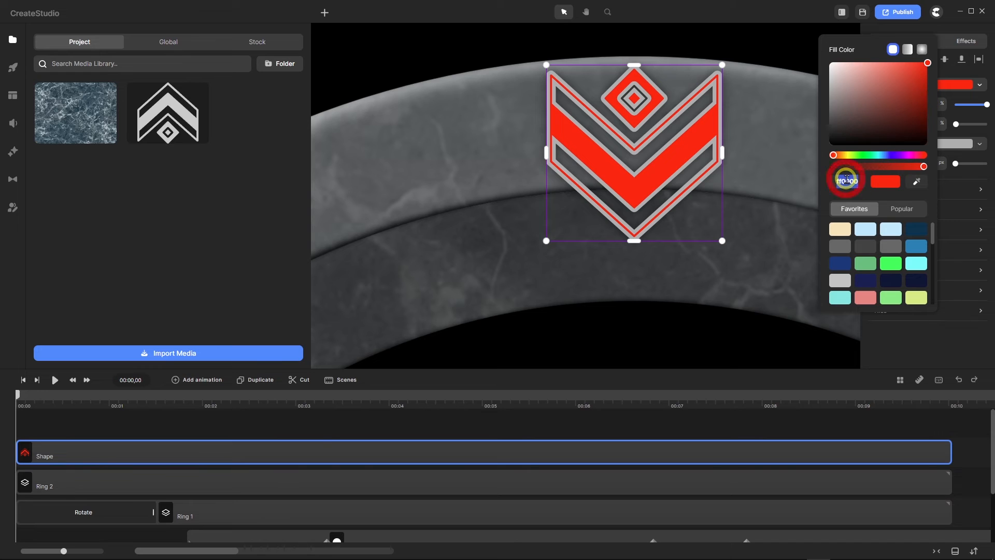
{"action": "type", "text": "afafaf"}
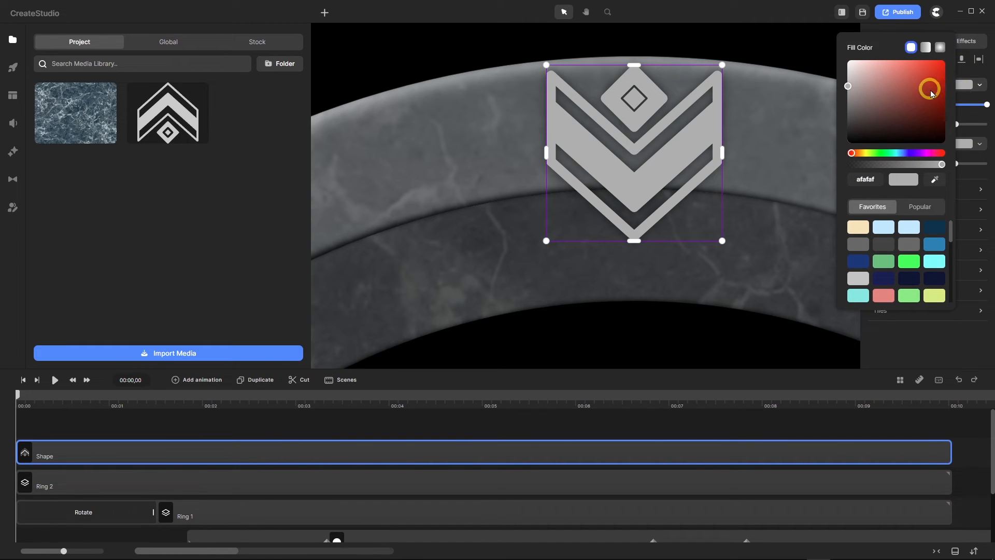
{"action": "left_click", "coordinate": [946, 76]}
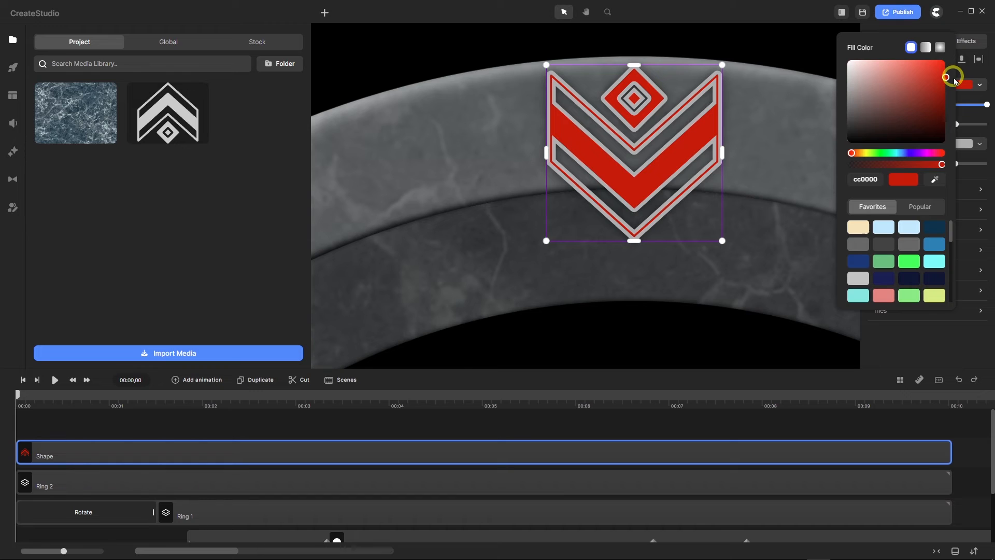
{"action": "left_click", "coordinate": [951, 349]}
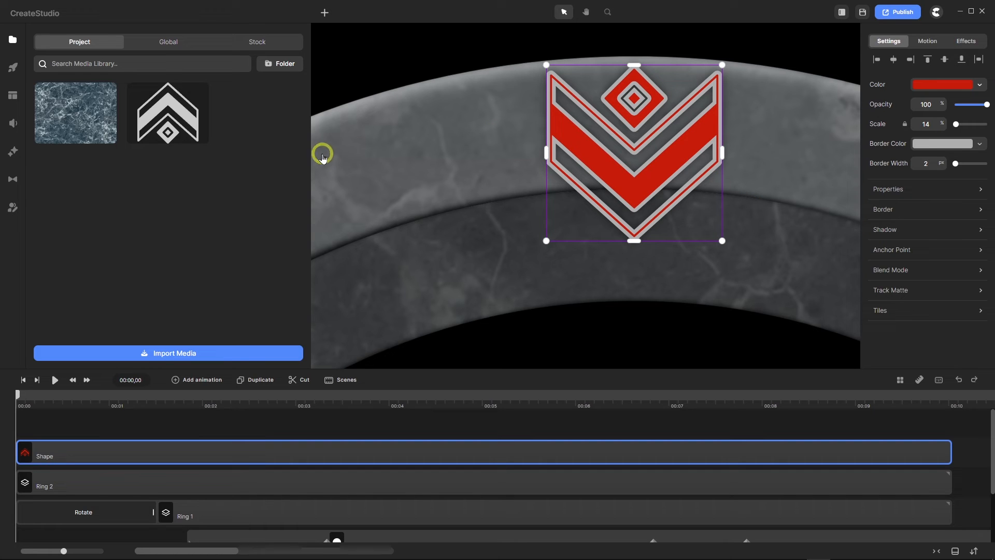
Add the Inner Shadow effect to the chevron shape and set its distance to 0%
{"action": "left_click", "coordinate": [11, 153]}
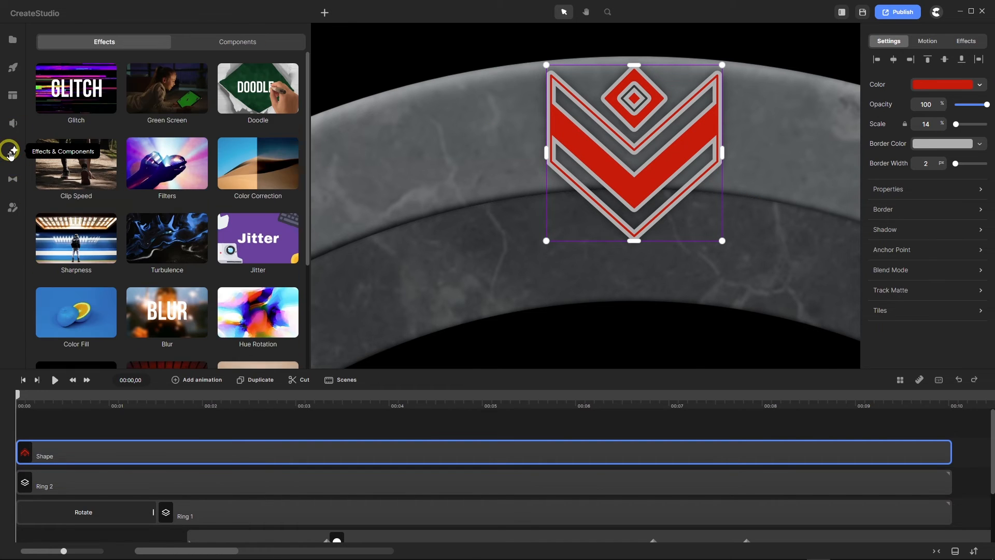
{"action": "scroll", "coordinate": [223, 179], "scroll_direction": "down", "scroll_amount": 5}
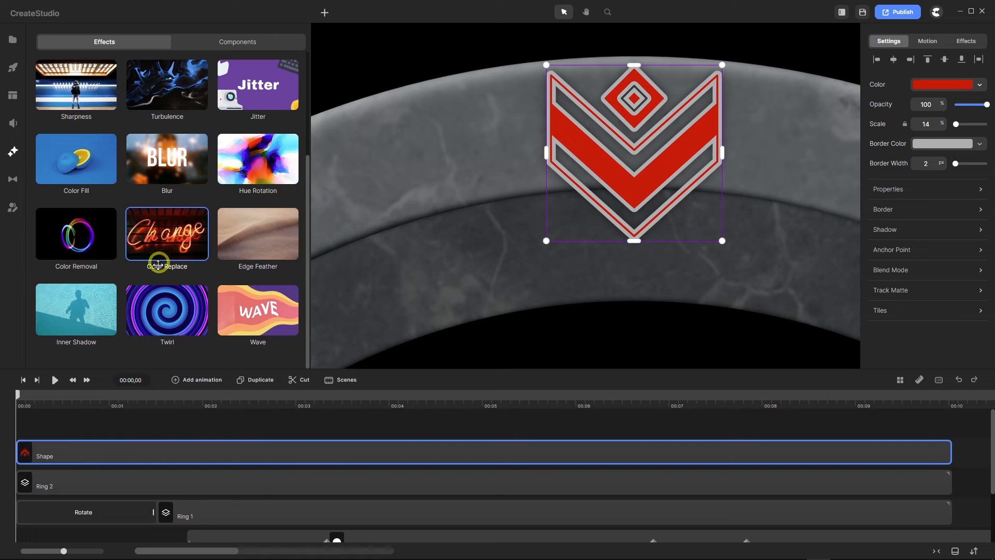
{"action": "left_click_drag", "start_coordinate": [78, 308], "coordinate": [118, 448]}
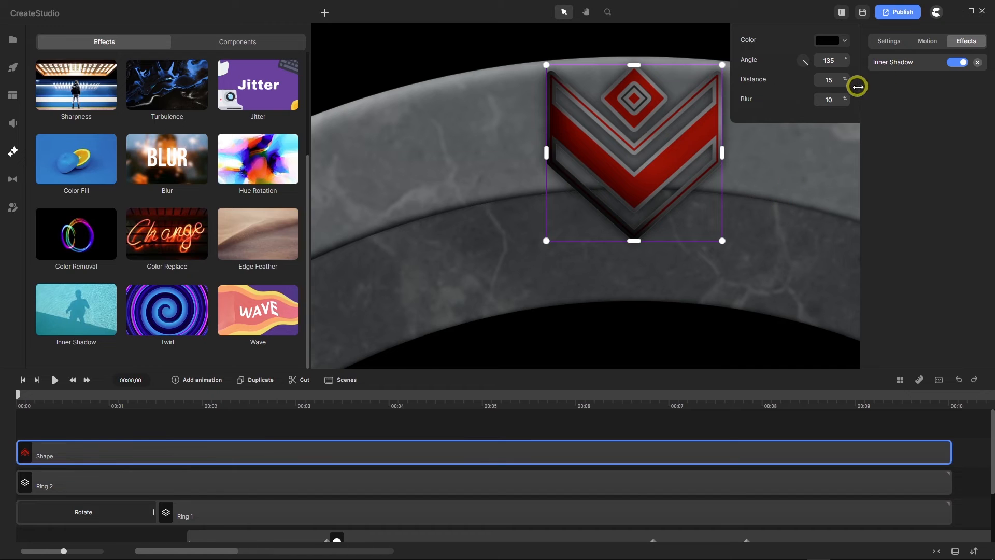
{"action": "left_click_drag", "start_coordinate": [838, 80], "coordinate": [807, 77]}
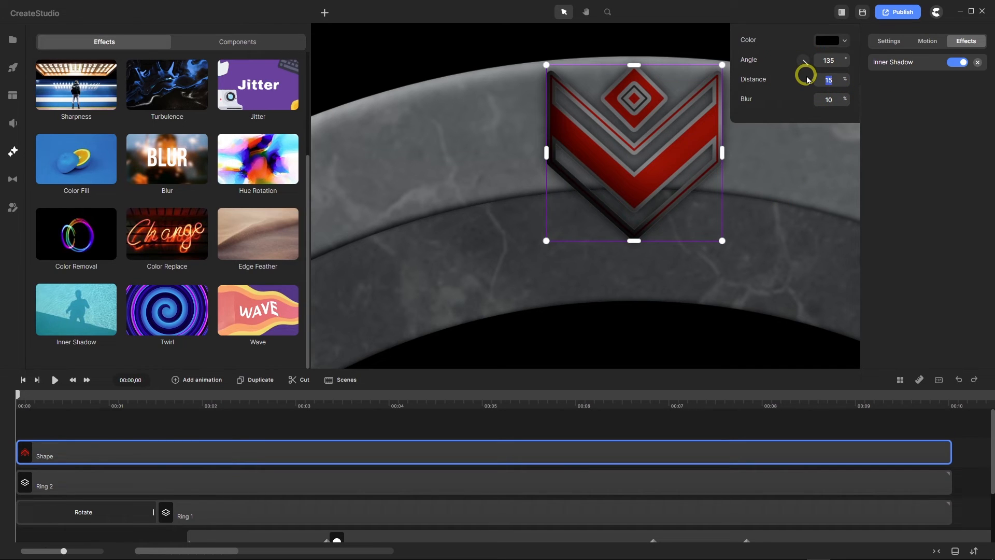
{"action": "type", "text": "0"}
{"action": "key", "text": "Return"}
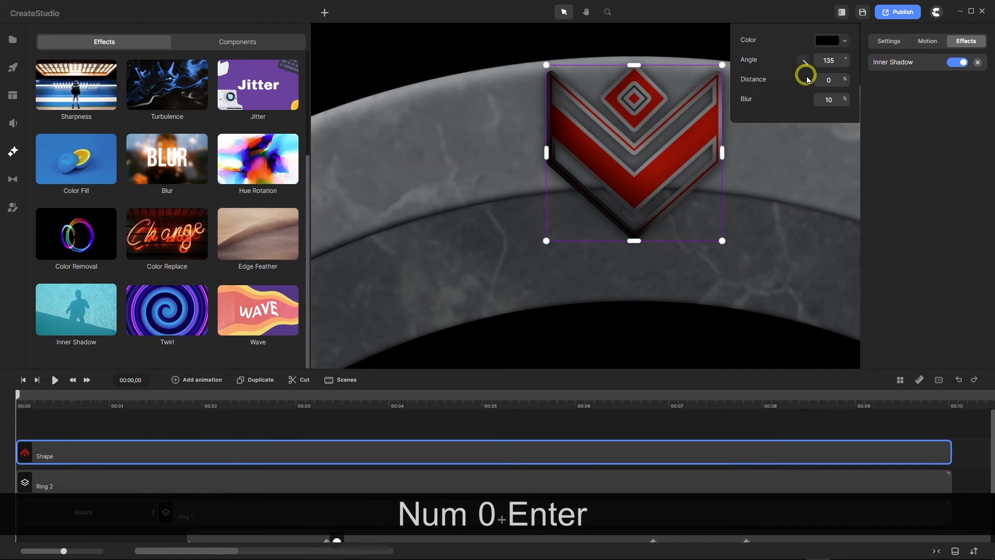
Set the blur of the chevron's inner shadow to 0.2%, checking the edges up close
{"action": "left_click_drag", "start_coordinate": [835, 100], "coordinate": [812, 103]}
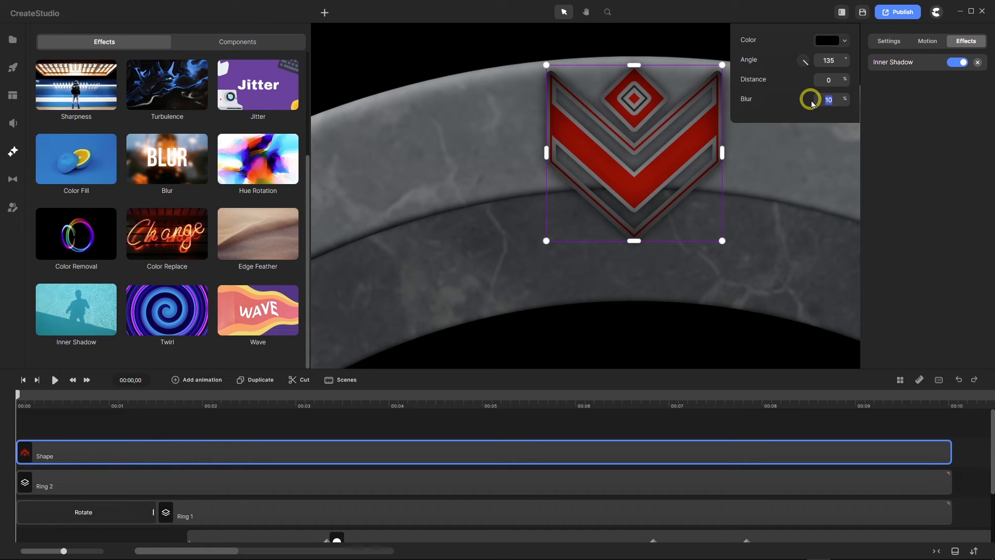
{"action": "type", "text": "0.2"}
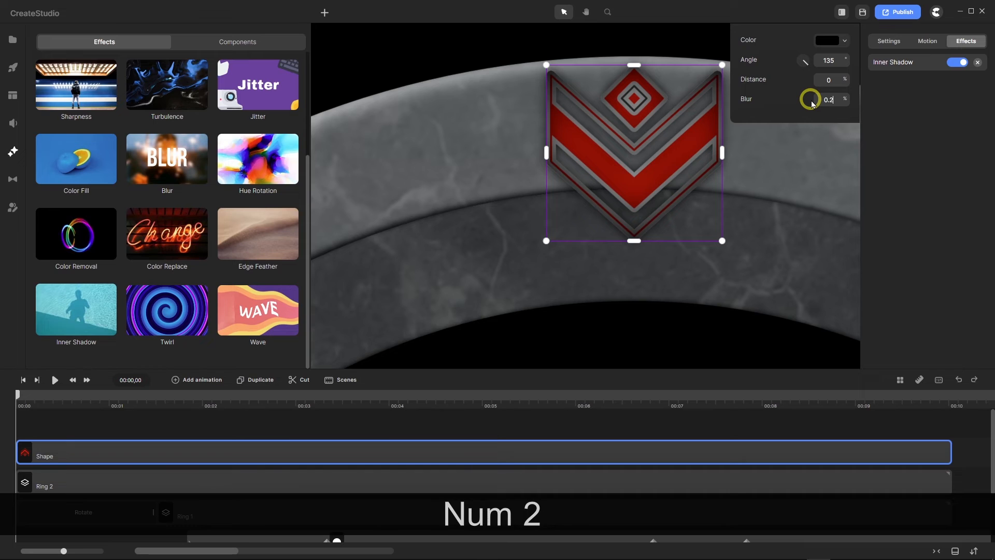
{"action": "key", "text": "Return"}
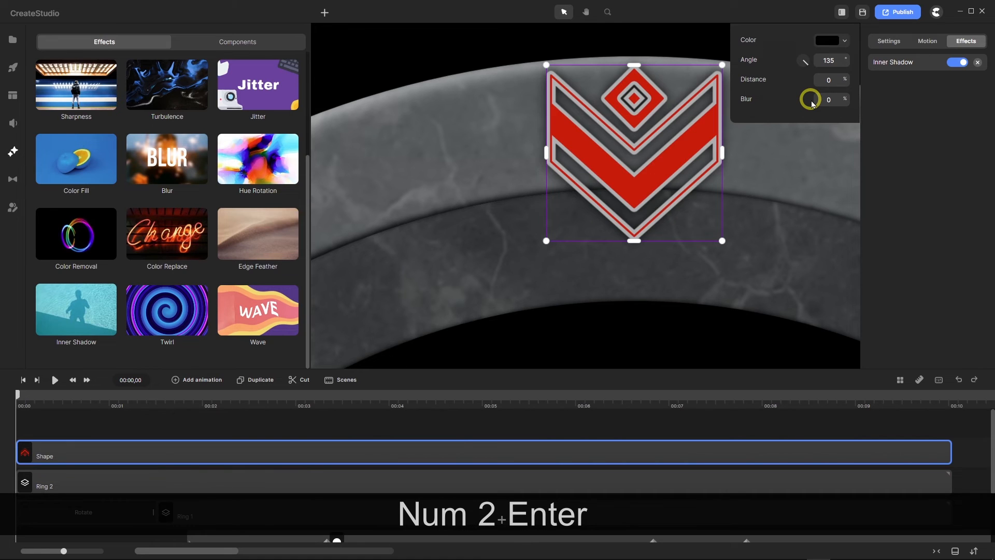
{"action": "scroll", "coordinate": [597, 110], "scroll_direction": "up", "scroll_amount": 2}
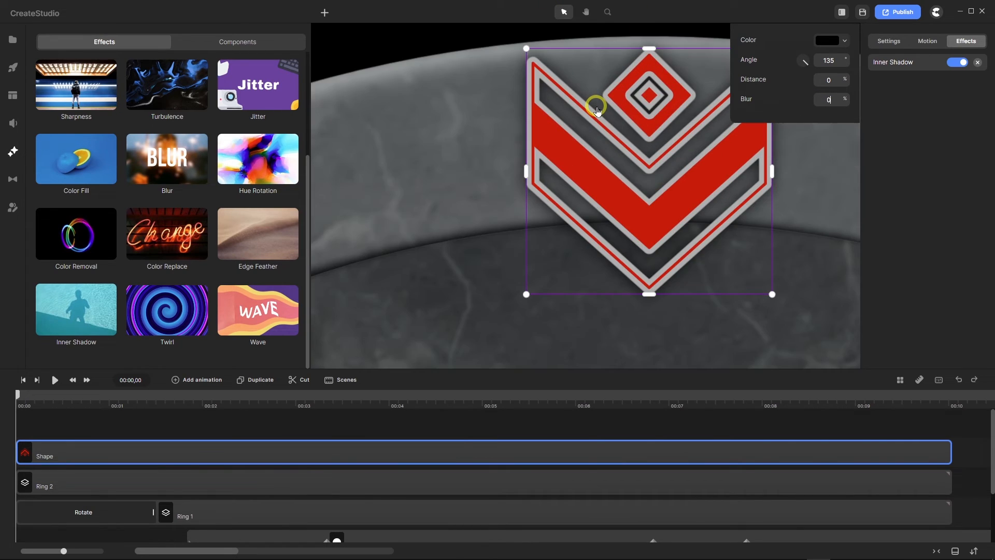
{"action": "scroll", "coordinate": [597, 110], "scroll_direction": "up", "scroll_amount": 4}
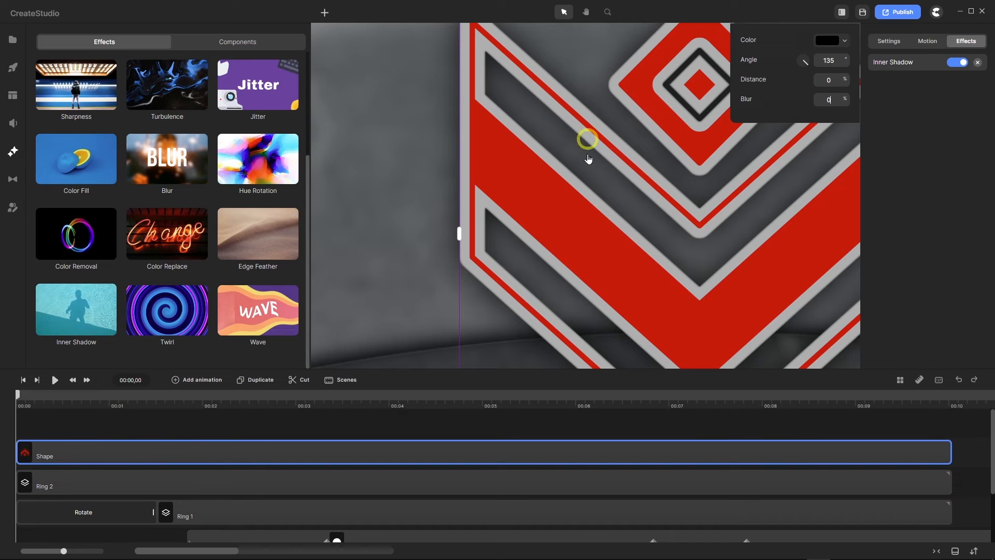
{"action": "left_click_drag", "start_coordinate": [833, 100], "coordinate": [820, 100]}
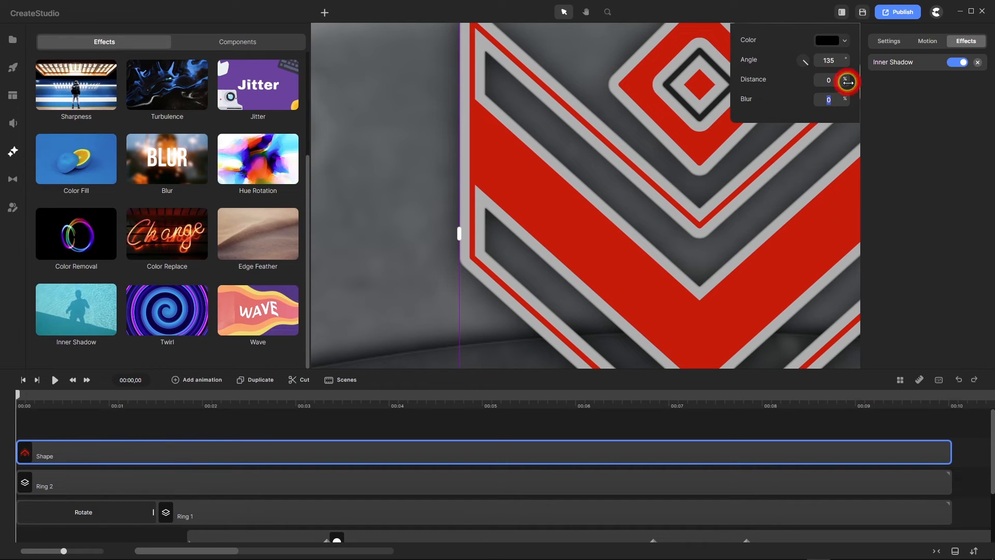
{"action": "type", "text": "0.2"}
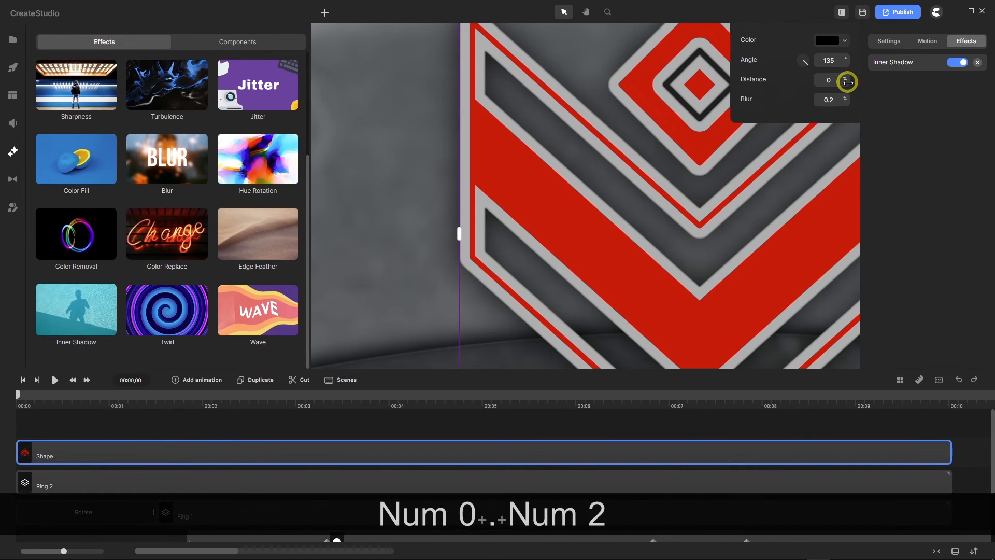
{"action": "key", "text": "Return"}
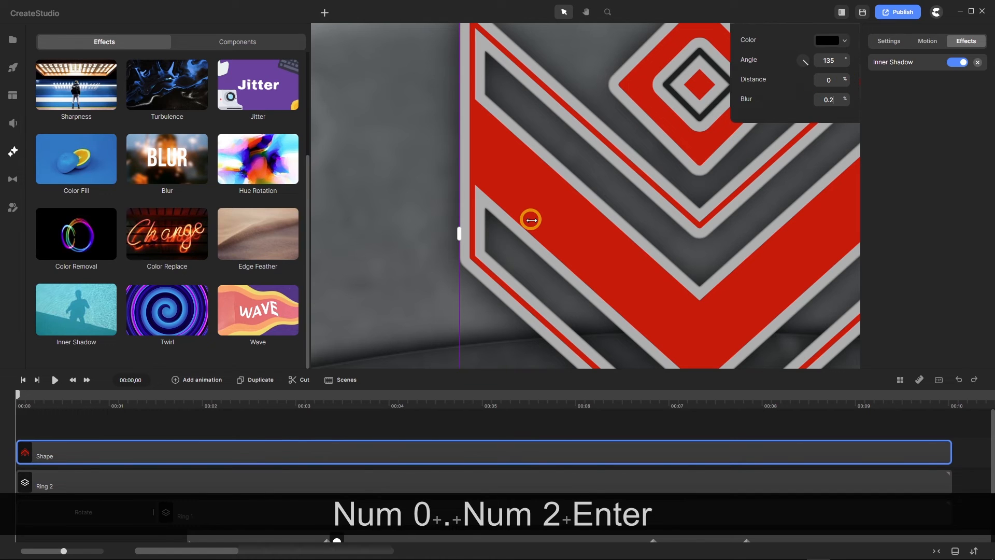
Deselect the chevron and examine its shading both up close and against the whole ring
{"action": "scroll", "coordinate": [531, 219], "scroll_direction": "down", "scroll_amount": 5}
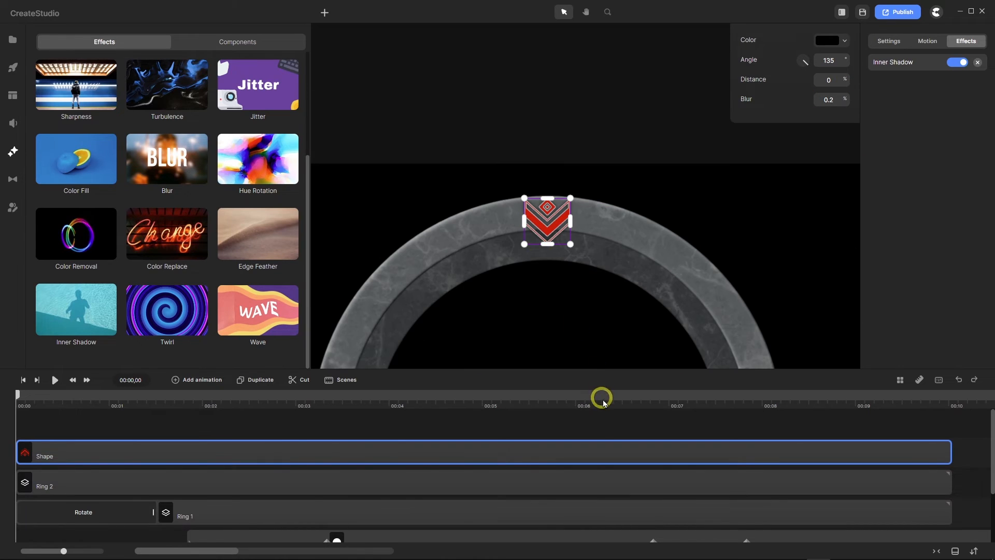
{"action": "left_click", "coordinate": [604, 430]}
{"action": "scroll", "coordinate": [555, 234], "scroll_direction": "up", "scroll_amount": 5}
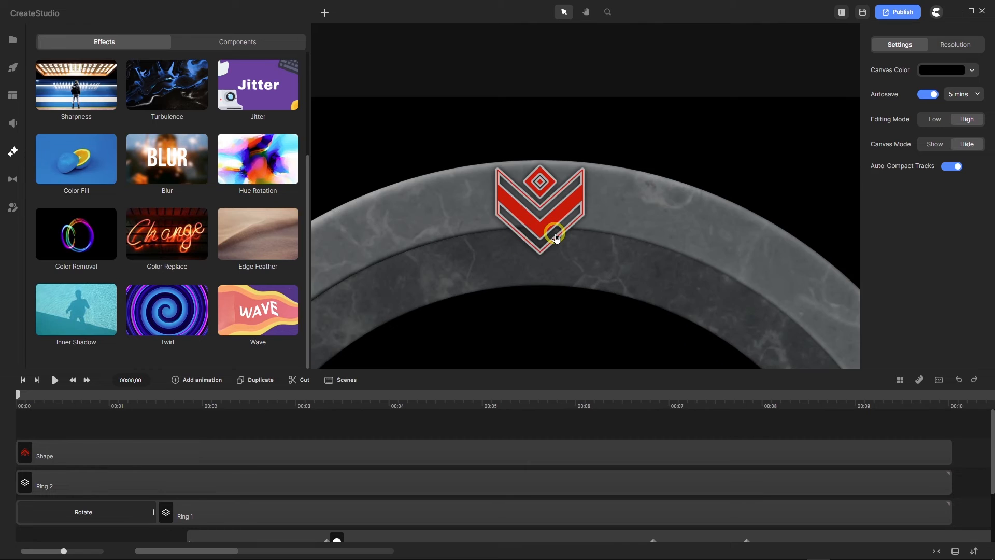
{"action": "scroll", "coordinate": [556, 237], "scroll_direction": "up", "scroll_amount": 2}
{"action": "scroll", "coordinate": [556, 237], "scroll_direction": "up", "scroll_amount": 2}
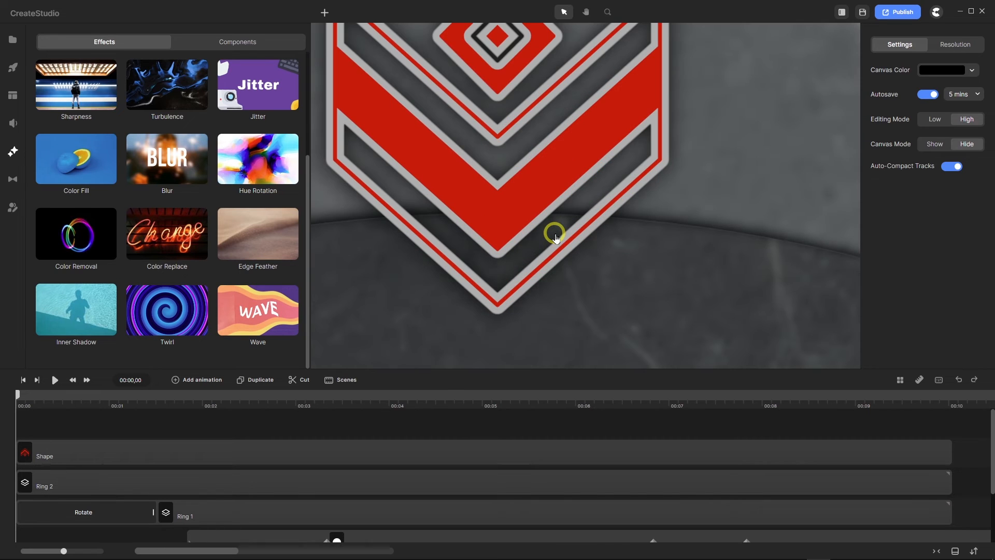
{"action": "scroll", "coordinate": [555, 238], "scroll_direction": "down", "scroll_amount": 8}
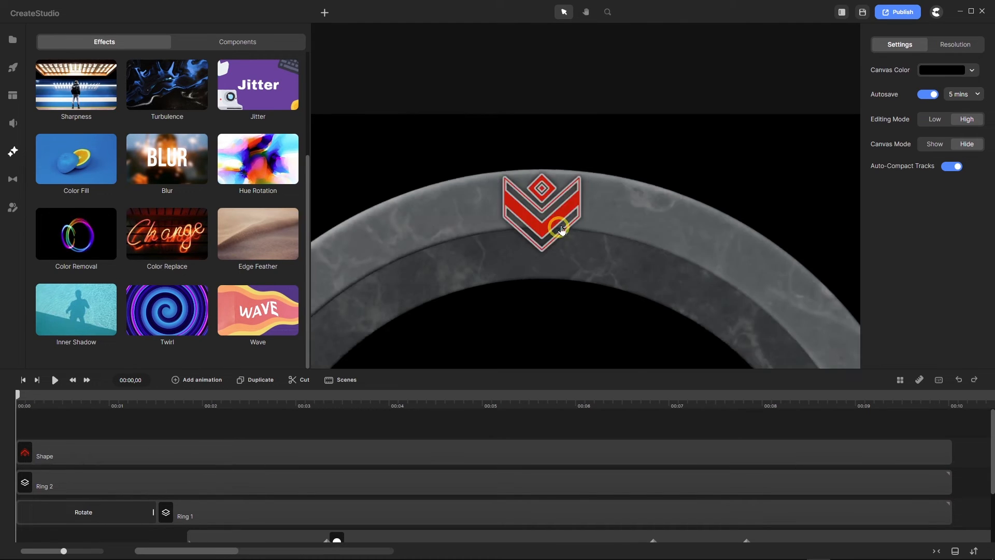
{"action": "scroll", "coordinate": [575, 210], "scroll_direction": "down", "scroll_amount": 5}
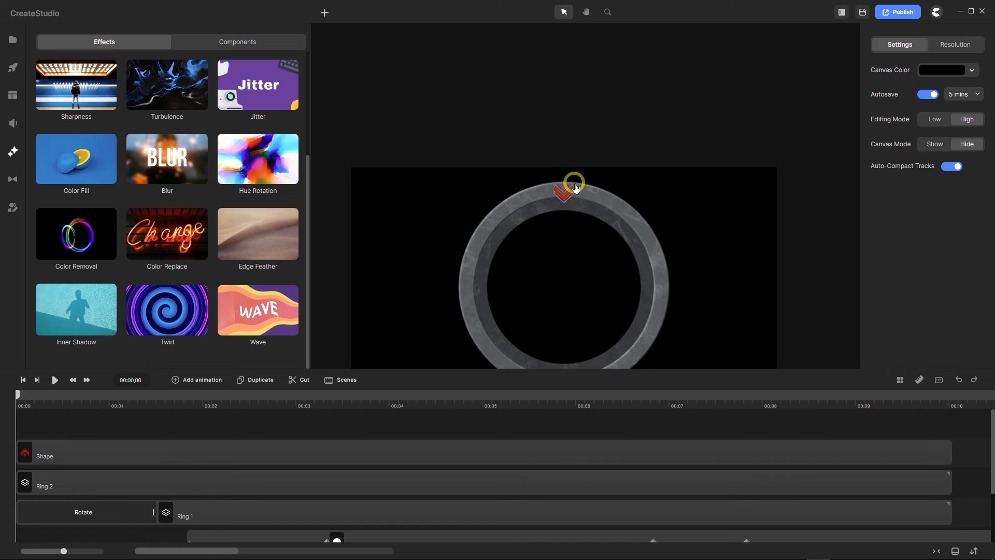
{"action": "scroll", "coordinate": [558, 175], "scroll_direction": "down", "scroll_amount": 2}
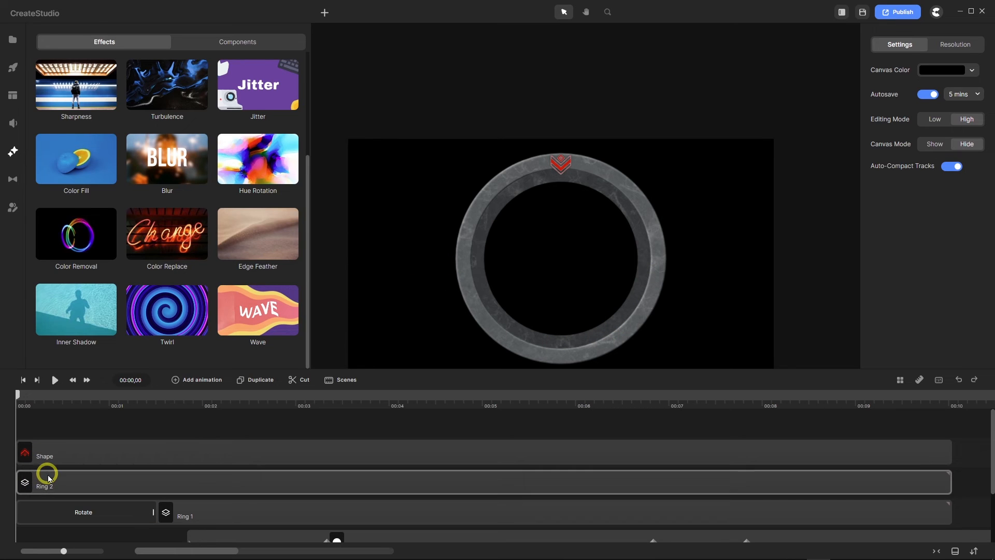
Rename the Shape layer as Chevron
{"action": "left_click", "coordinate": [93, 453]}
{"action": "right_click", "coordinate": [60, 451]}
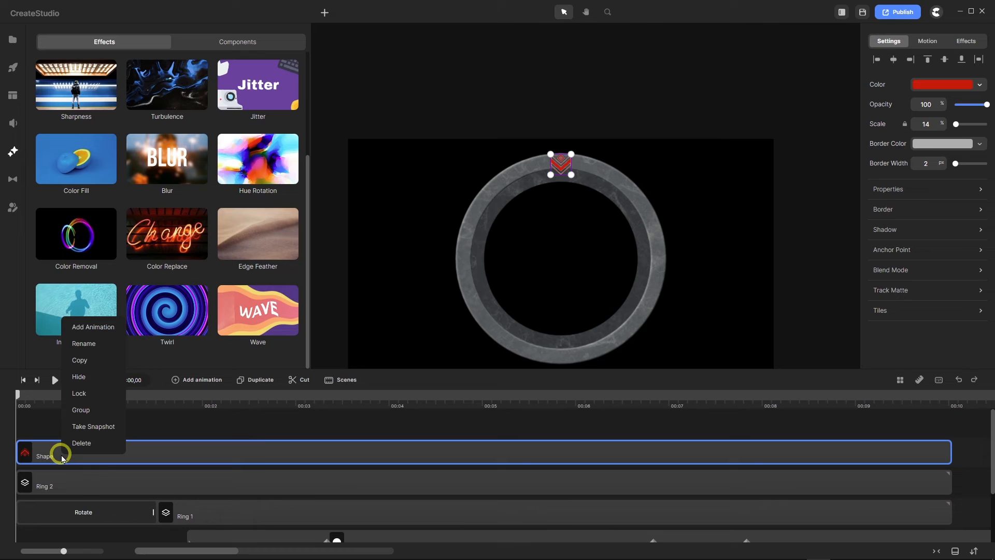
{"action": "left_click", "coordinate": [83, 344]}
{"action": "type", "text": "C"}
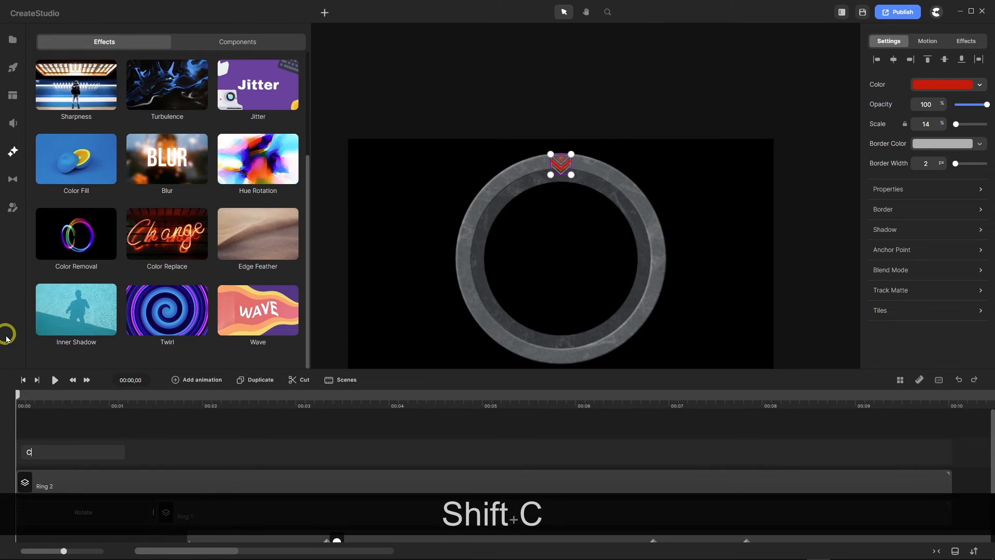
{"action": "type", "text": "hevron"}
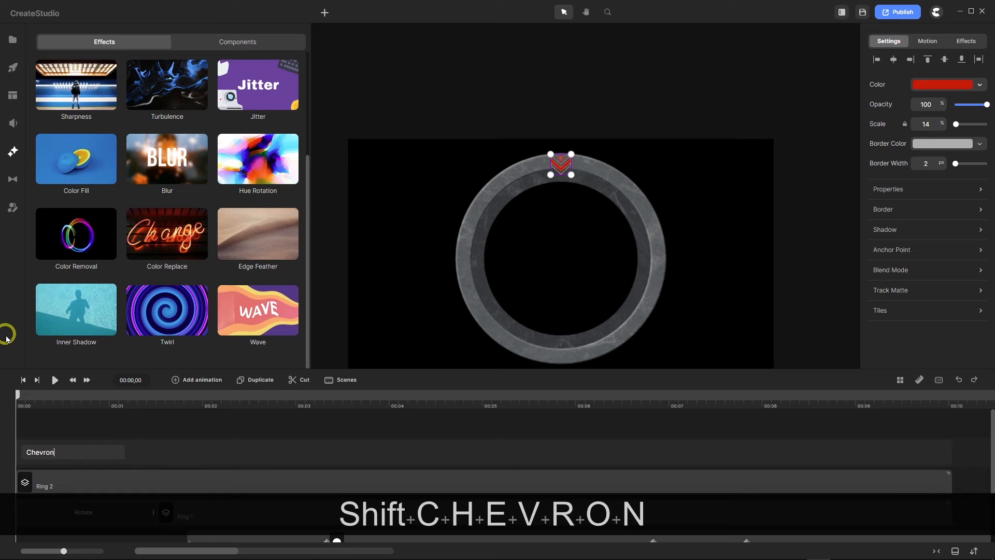
{"action": "key", "text": "Return"}
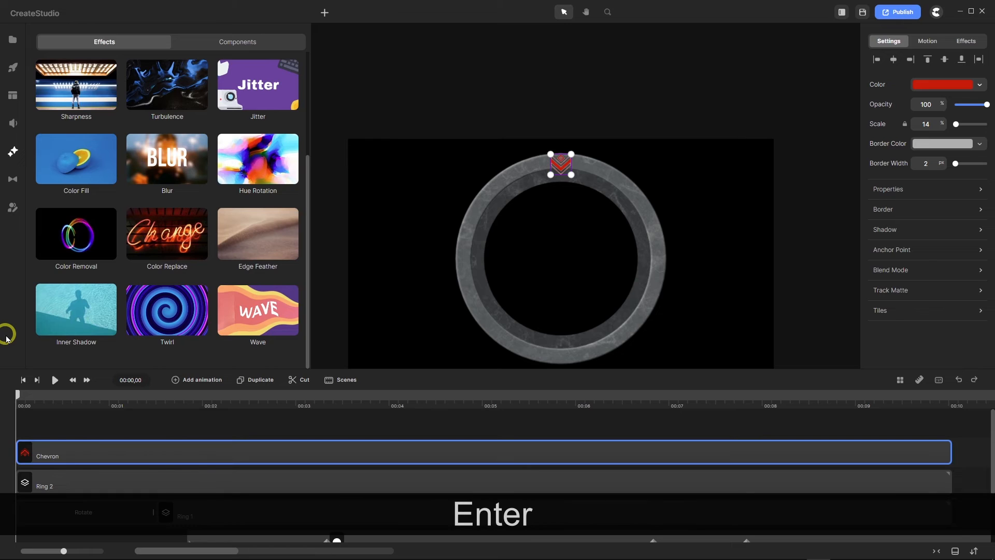
Duplicate the Chevron layer and check the position properties of the lower of the two layers
{"action": "left_click", "coordinate": [263, 380]}
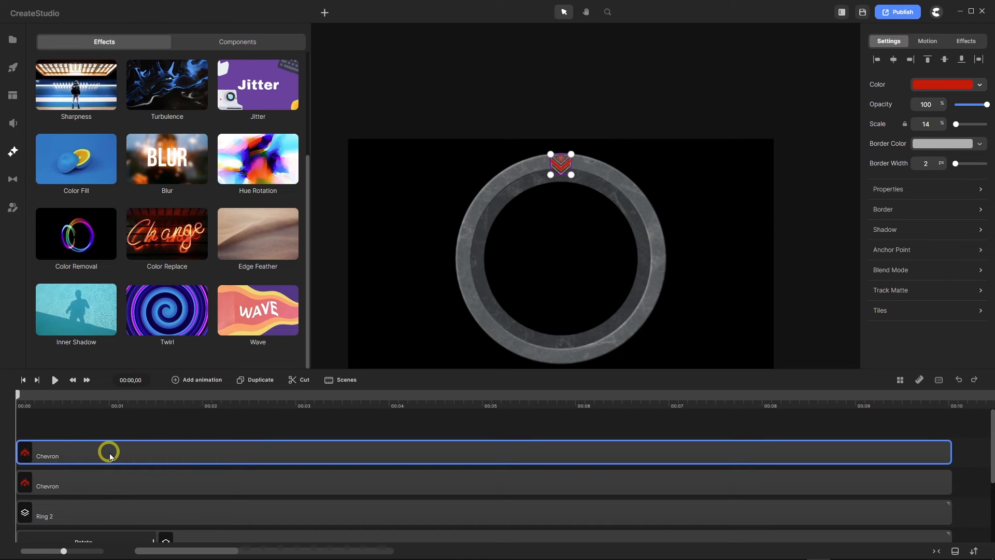
{"action": "left_click", "coordinate": [107, 479]}
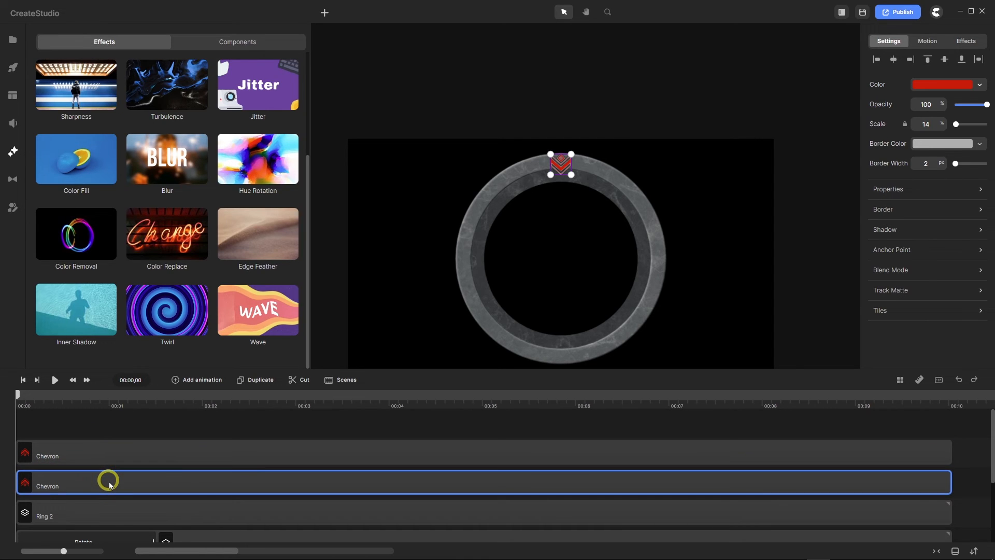
{"action": "left_click", "coordinate": [982, 190]}
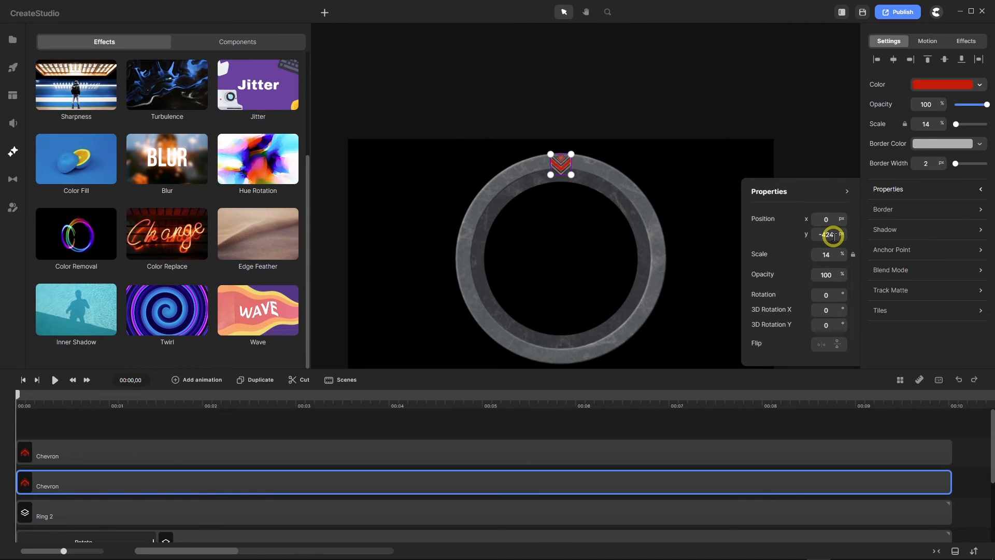
Place the upper Chevron layer at the bottom of the ring with a y position of 424 px and flip it vertically
{"action": "left_click", "coordinate": [215, 452]}
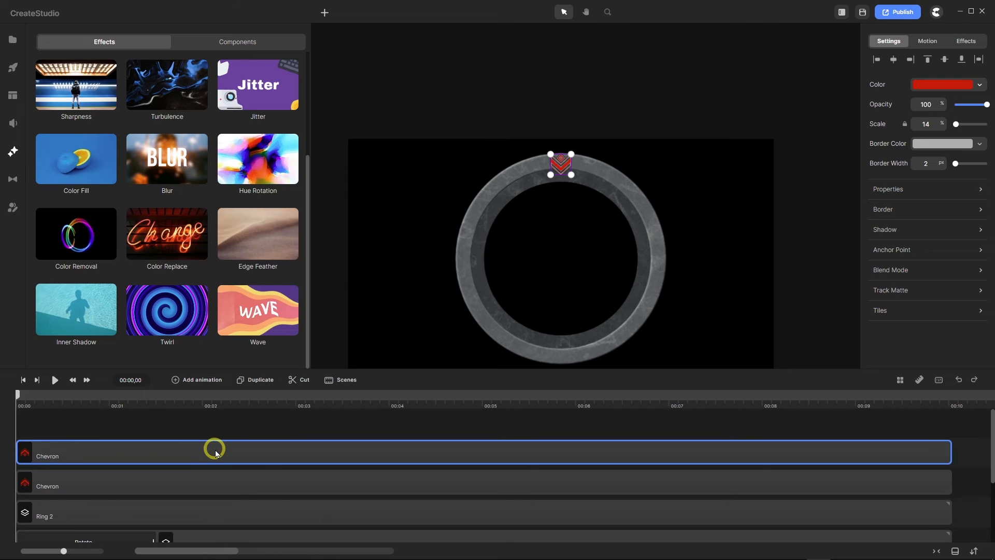
{"action": "left_click", "coordinate": [981, 190]}
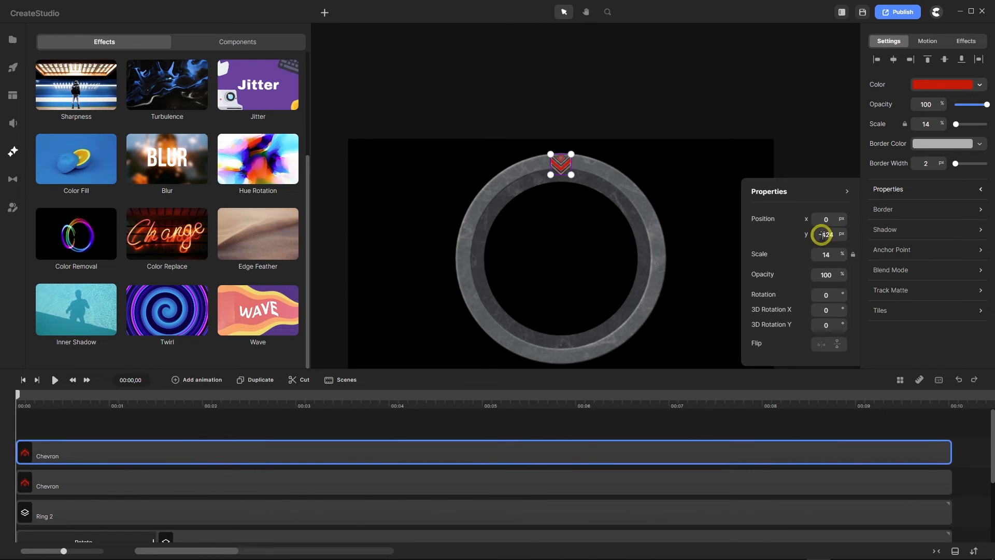
{"action": "left_click_drag", "start_coordinate": [822, 235], "coordinate": [810, 236]}
{"action": "key", "text": "BackSpace"}
{"action": "key", "text": "Return"}
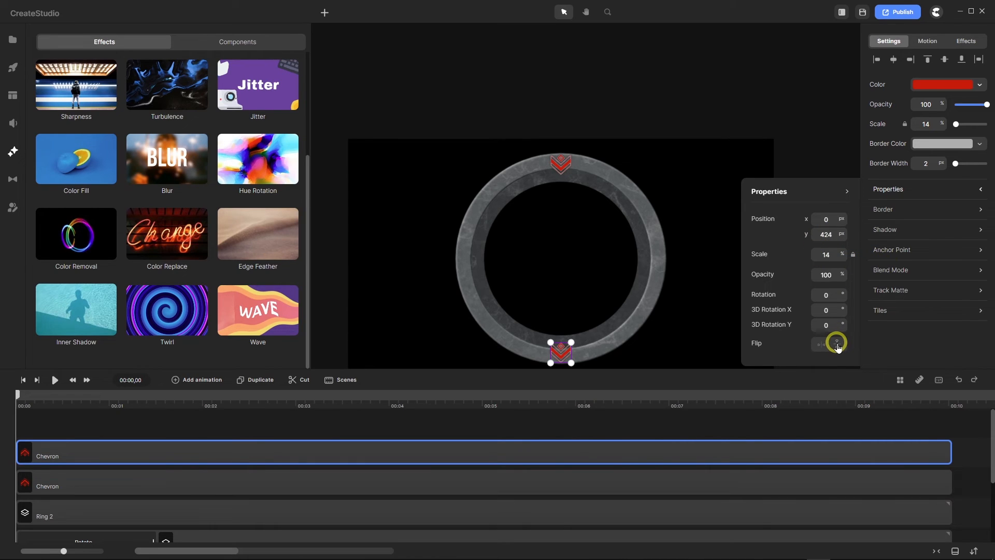
{"action": "scroll", "coordinate": [536, 290], "scroll_direction": "down", "scroll_amount": 4}
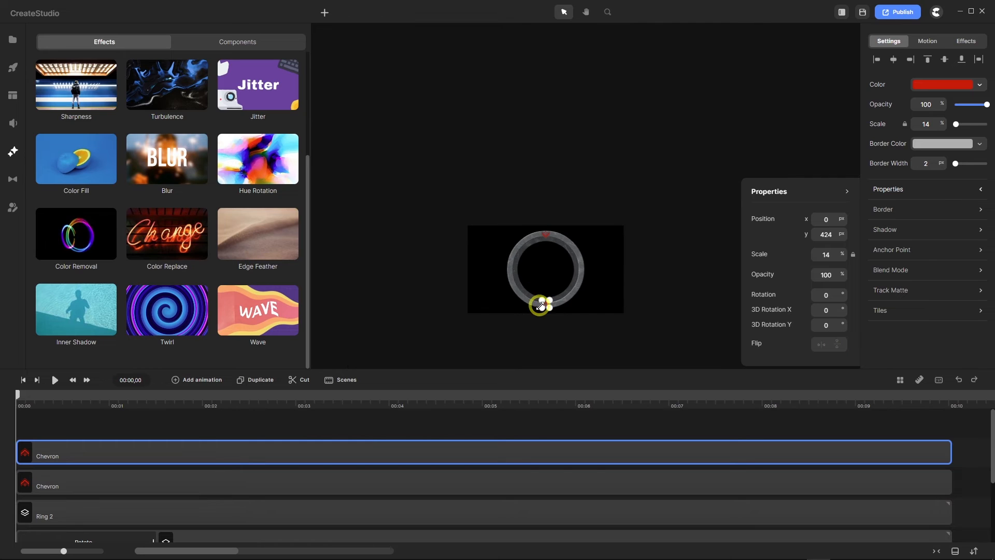
{"action": "scroll", "coordinate": [544, 316], "scroll_direction": "up", "scroll_amount": 2}
{"action": "scroll", "coordinate": [544, 316], "scroll_direction": "up", "scroll_amount": 3}
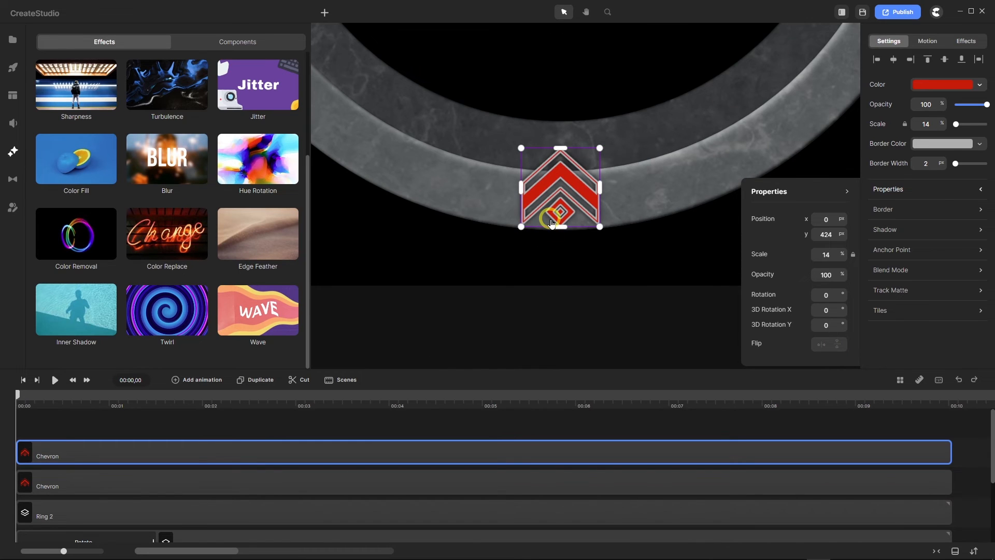
Examine the bottom and top chevrons up close and against the whole ring, and clear the selection
{"action": "scroll", "coordinate": [544, 220], "scroll_direction": "up", "scroll_amount": 2}
{"action": "scroll", "coordinate": [547, 220], "scroll_direction": "up", "scroll_amount": 3}
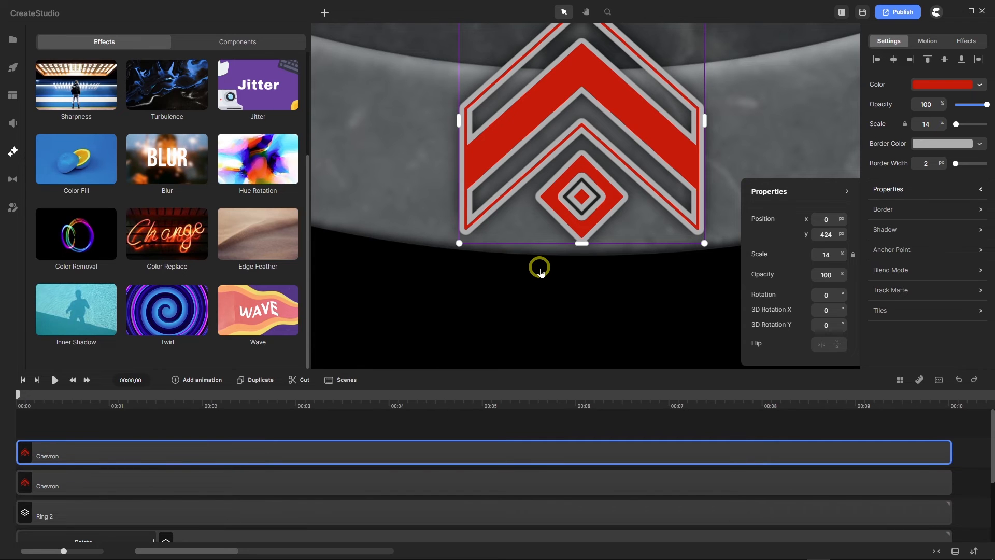
{"action": "scroll", "coordinate": [539, 270], "scroll_direction": "down", "scroll_amount": 5}
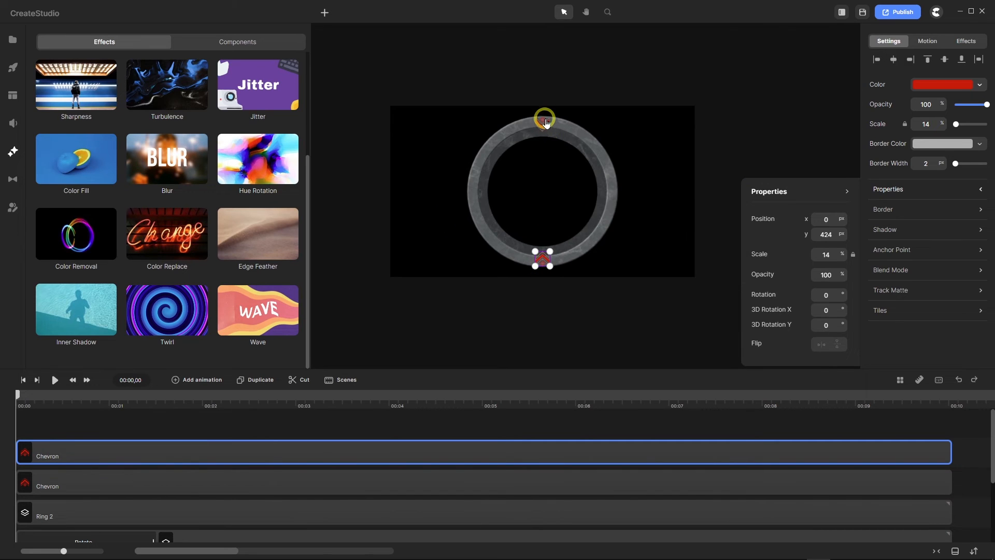
{"action": "scroll", "coordinate": [545, 123], "scroll_direction": "up", "scroll_amount": 5}
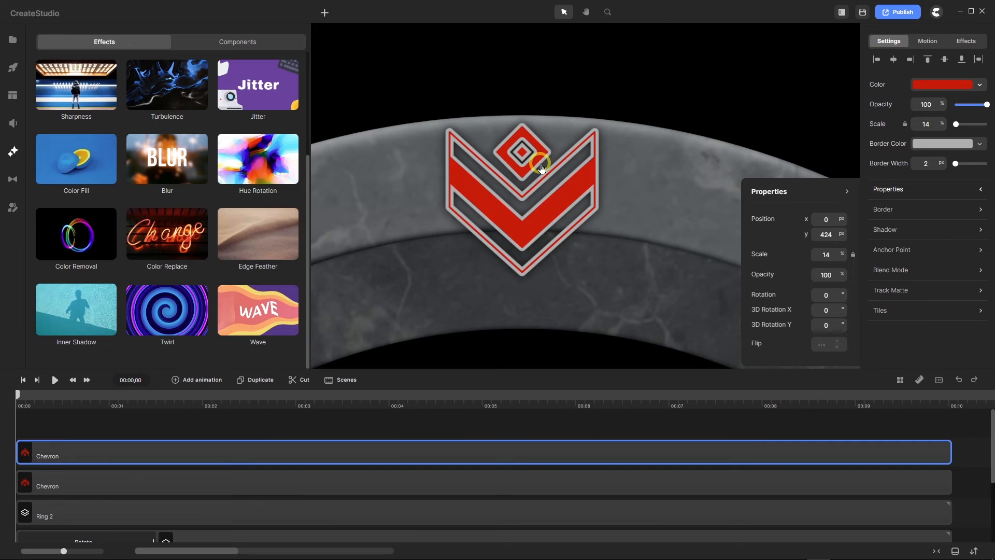
{"action": "scroll", "coordinate": [541, 165], "scroll_direction": "down", "scroll_amount": 6}
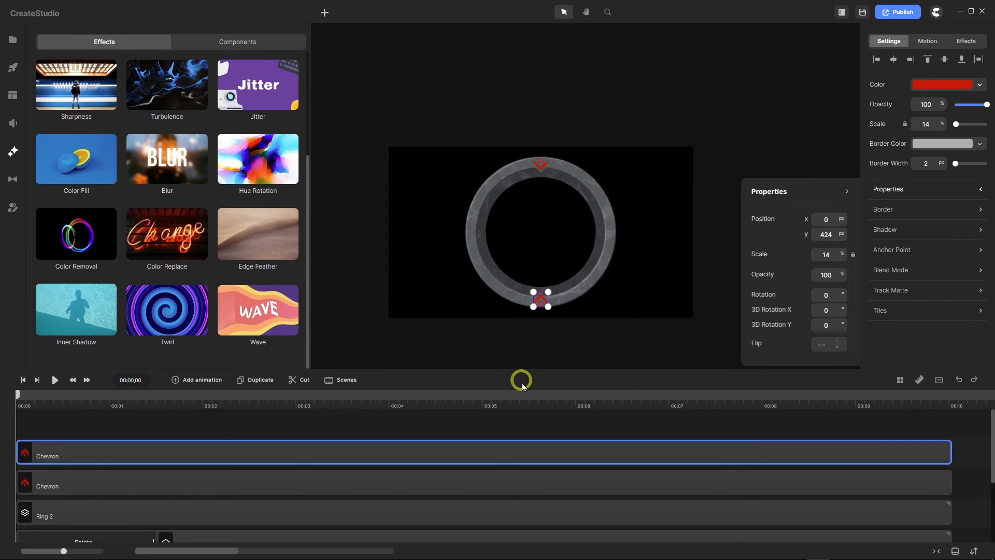
{"action": "left_click", "coordinate": [515, 421]}
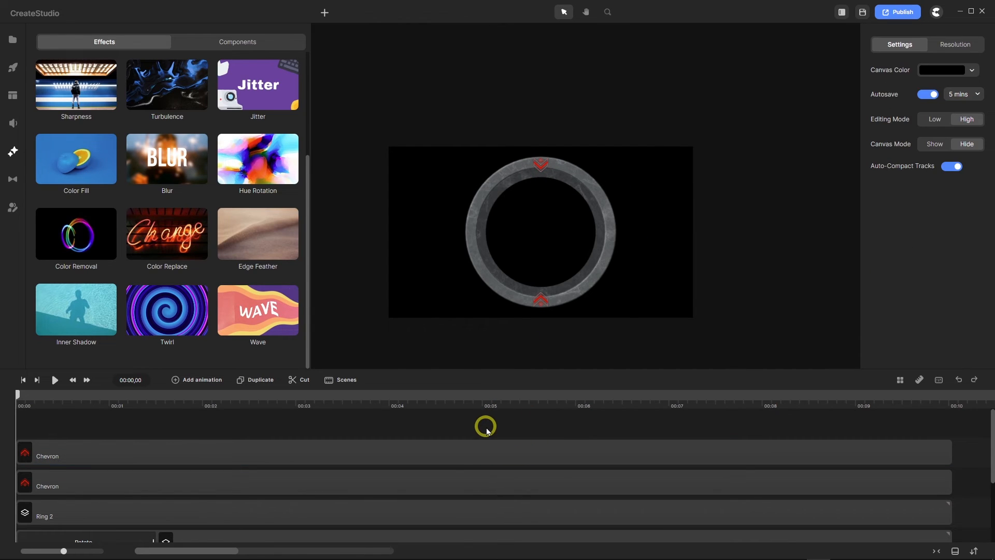
Group the two Chevron layers and rename the group as Chevron
{"action": "left_click_drag", "start_coordinate": [486, 423], "coordinate": [427, 487]}
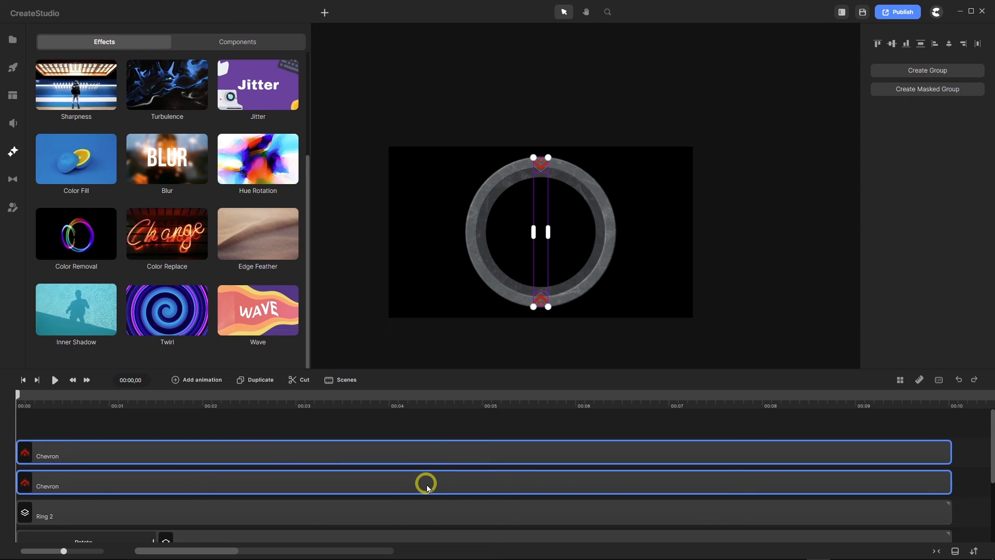
{"action": "key", "text": "ctrl+g"}
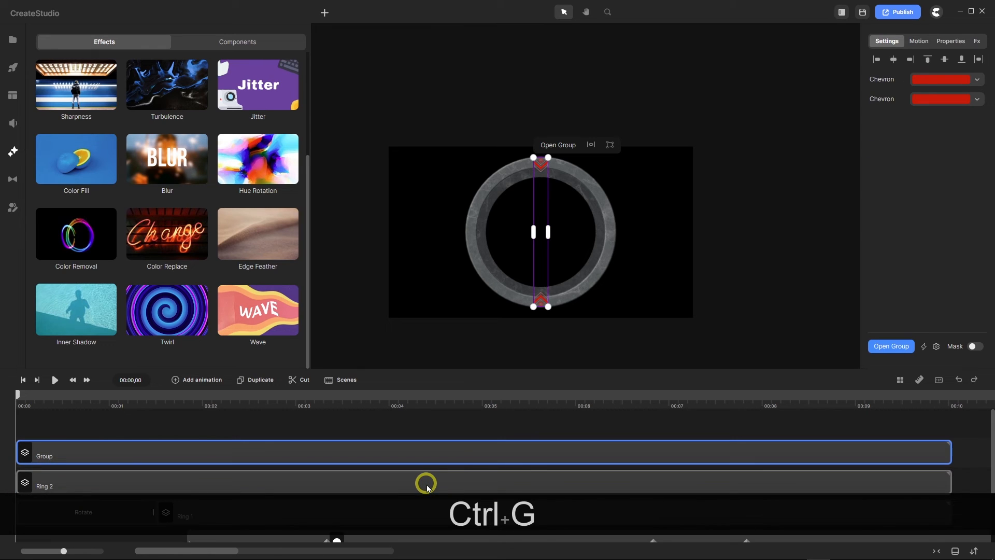
{"action": "right_click", "coordinate": [94, 457]}
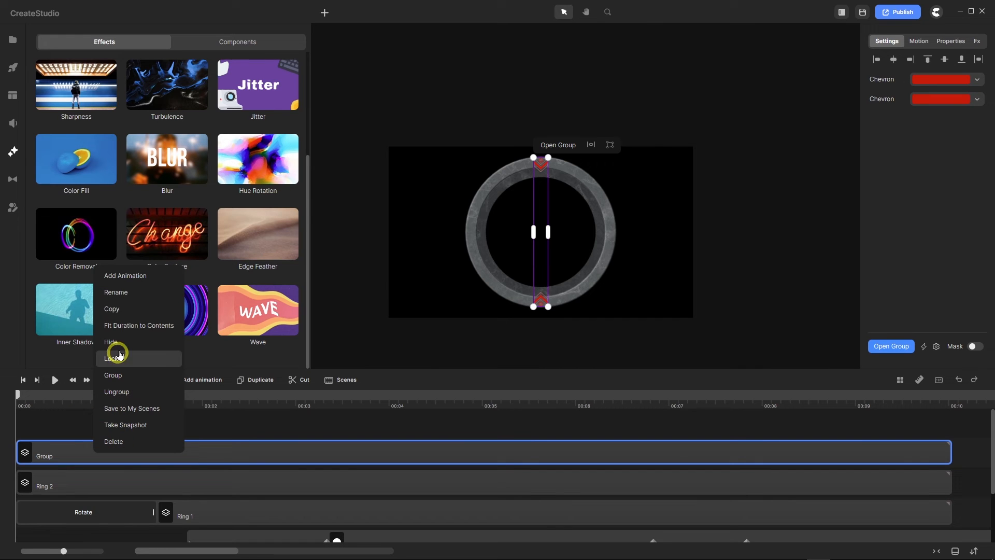
{"action": "left_click", "coordinate": [120, 290]}
{"action": "type", "text": "C"}
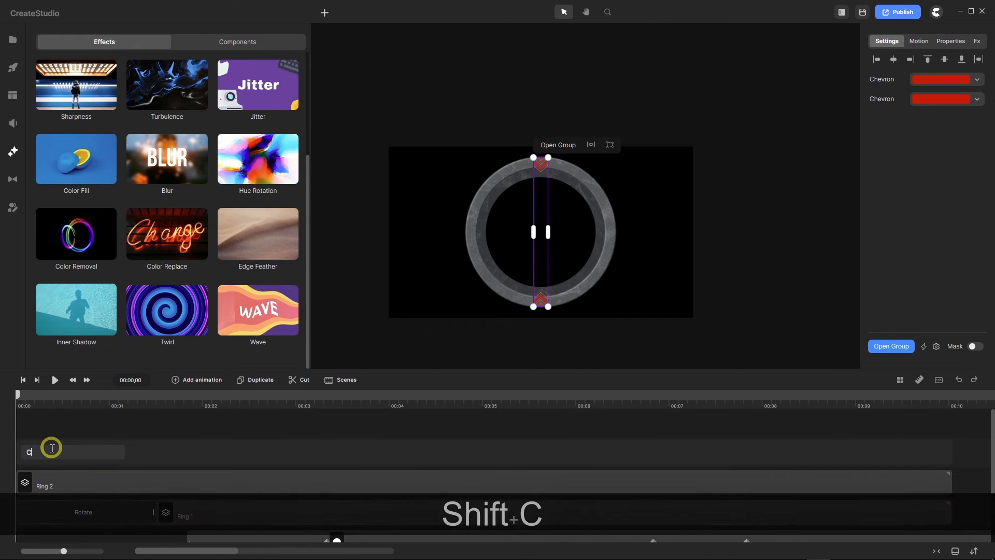
{"action": "type", "text": "hevron"}
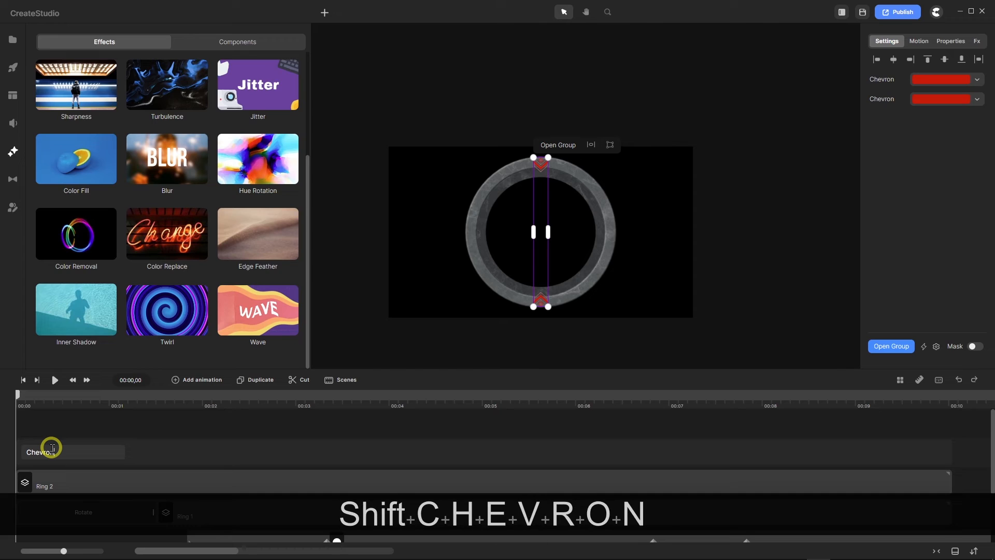
{"action": "key", "text": "Return"}
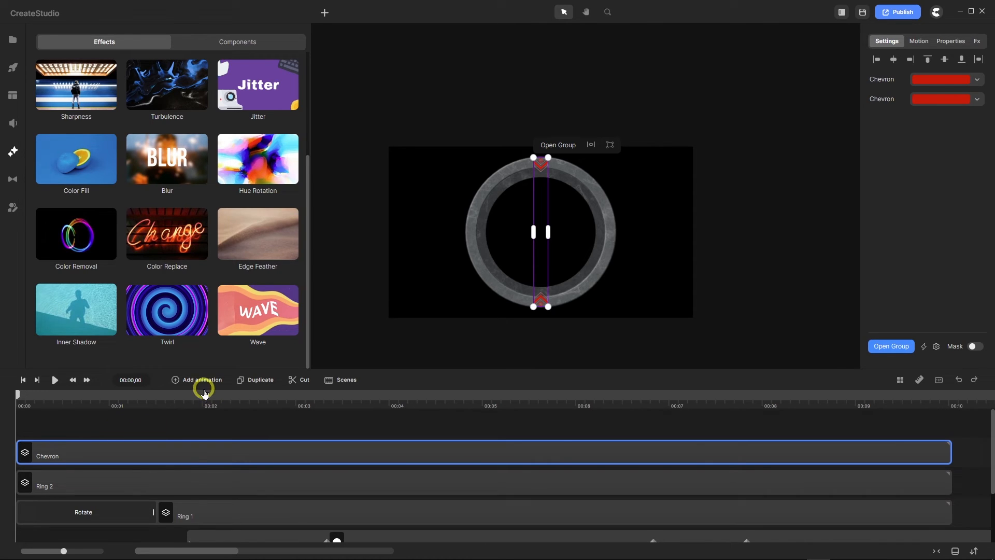
Duplicate the Chevron group and set the copy's z rotation to 45°
{"action": "left_click", "coordinate": [245, 382]}
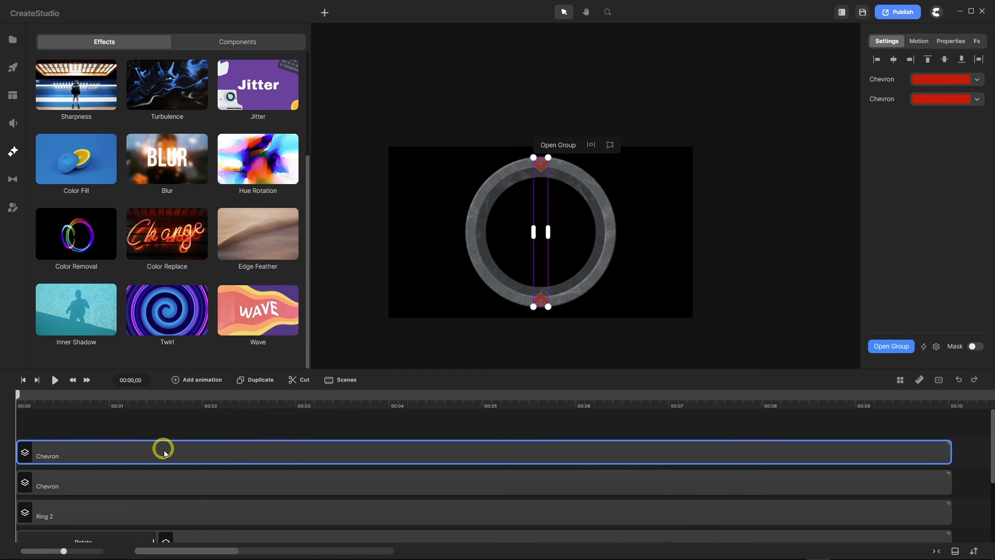
{"action": "left_click", "coordinate": [964, 43]}
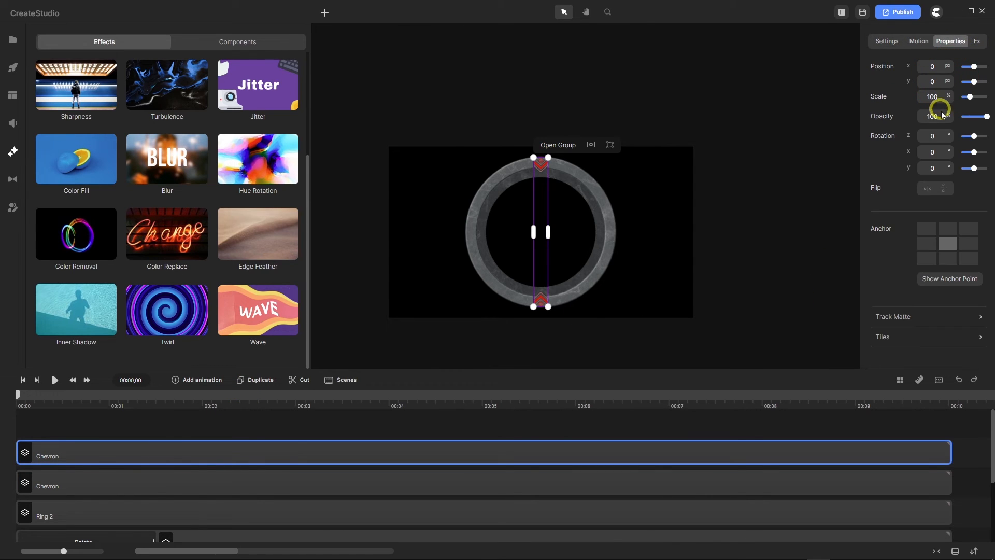
{"action": "left_click", "coordinate": [936, 138]}
{"action": "type", "text": "45"}
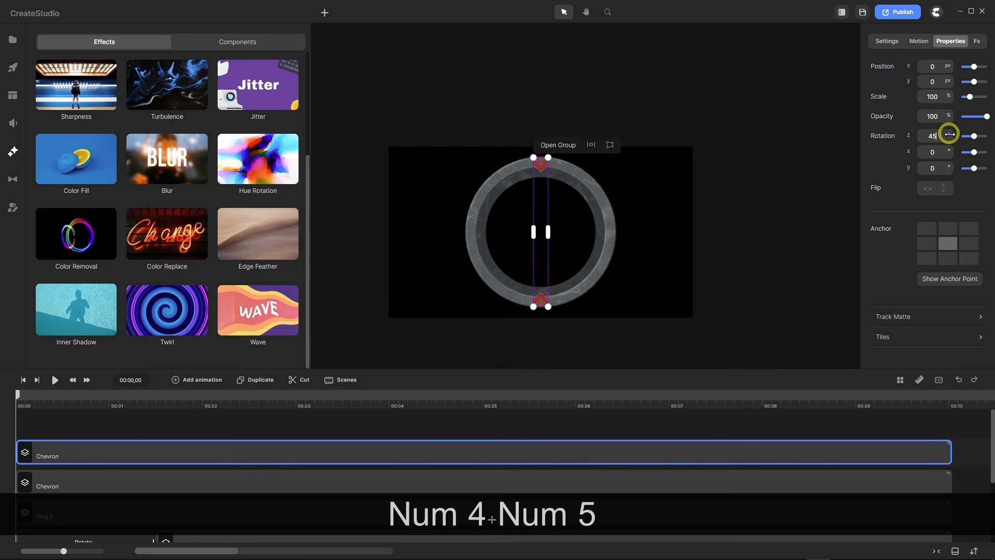
{"action": "key", "text": "Return"}
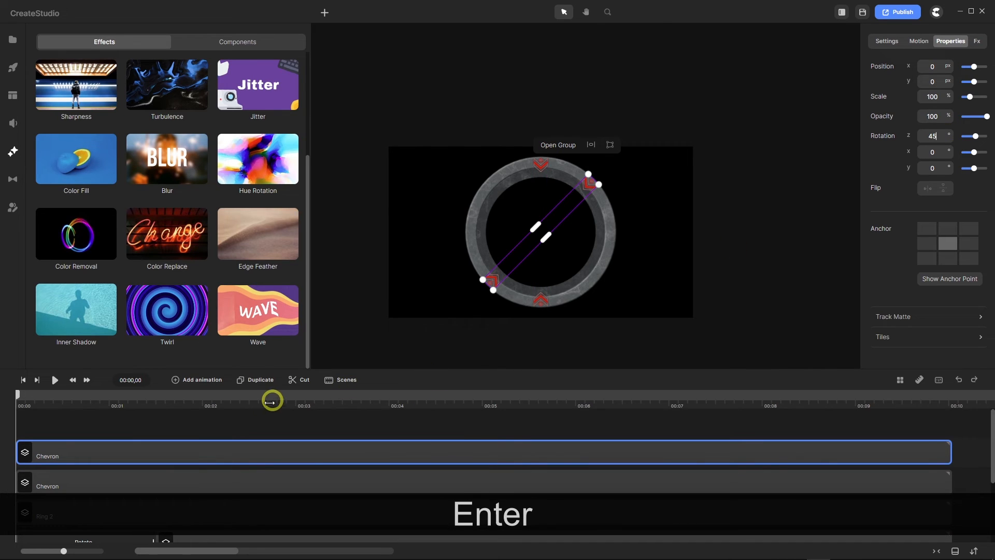
Duplicate the 45° Chevron group and set the new copy's z rotation to 90°
{"action": "left_click", "coordinate": [258, 382]}
{"action": "left_click", "coordinate": [236, 448]}
{"action": "left_click", "coordinate": [944, 42]}
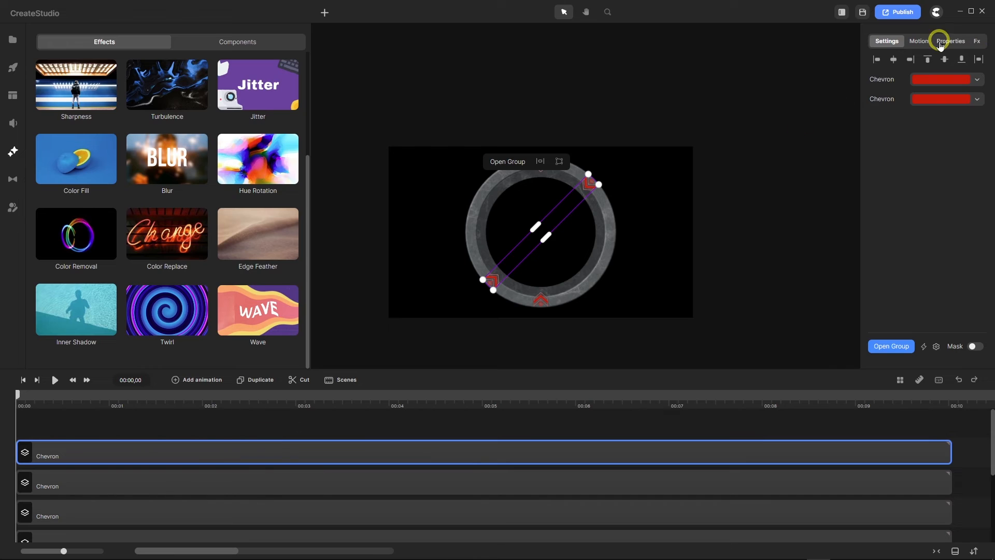
{"action": "left_click", "coordinate": [936, 134]}
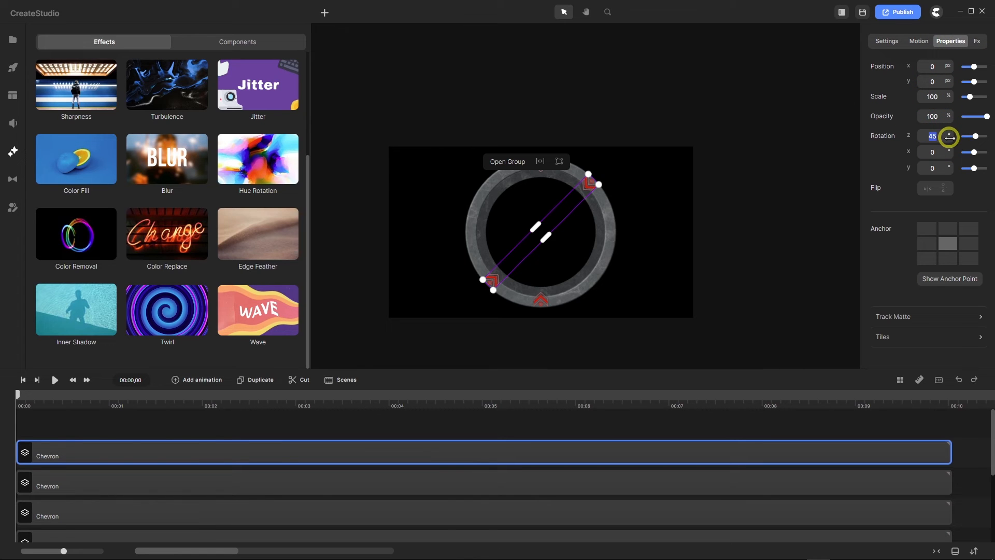
{"action": "type", "text": "90"}
{"action": "key", "text": "Return"}
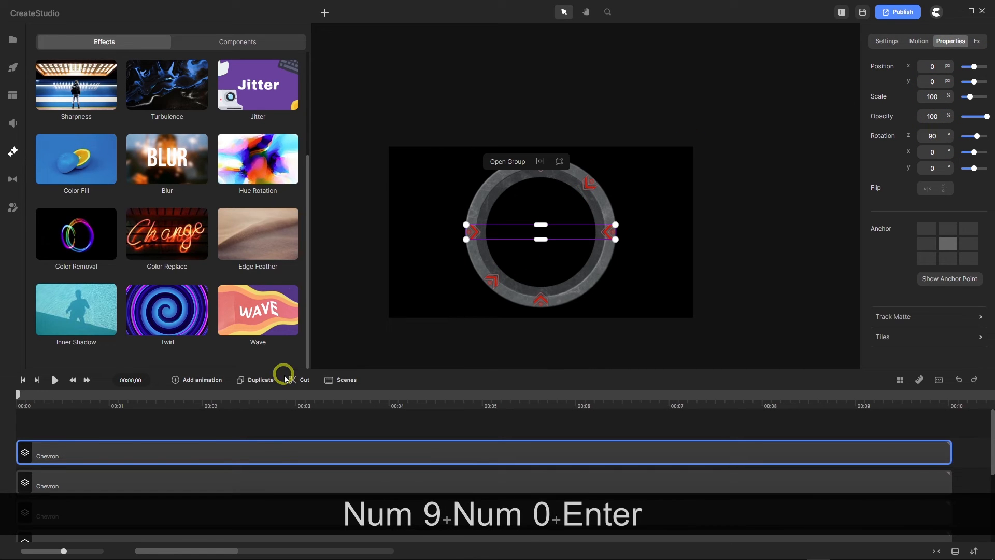
Duplicate the 90° Chevron group, set the new copy's z rotation to 135° and deselect it
{"action": "left_click", "coordinate": [257, 384]}
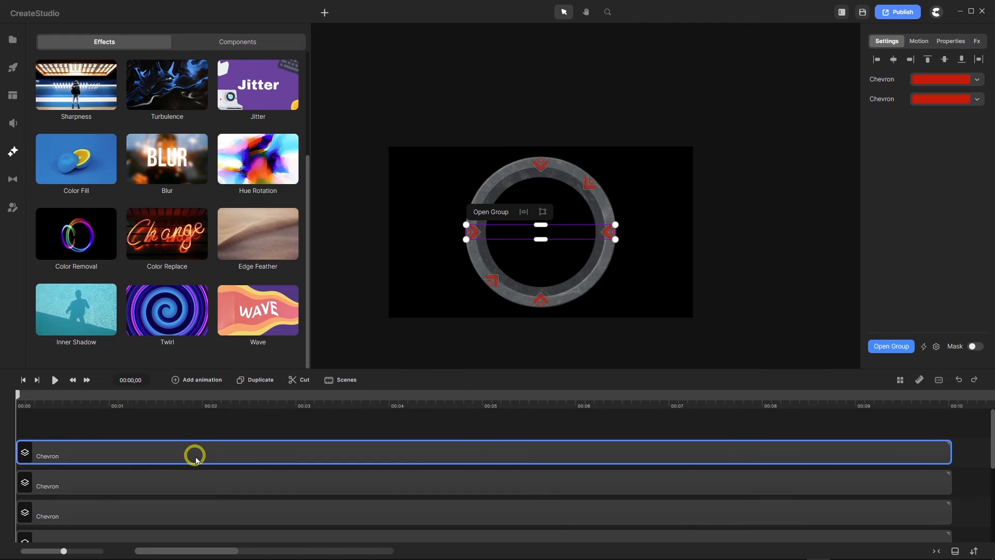
{"action": "left_click", "coordinate": [946, 44]}
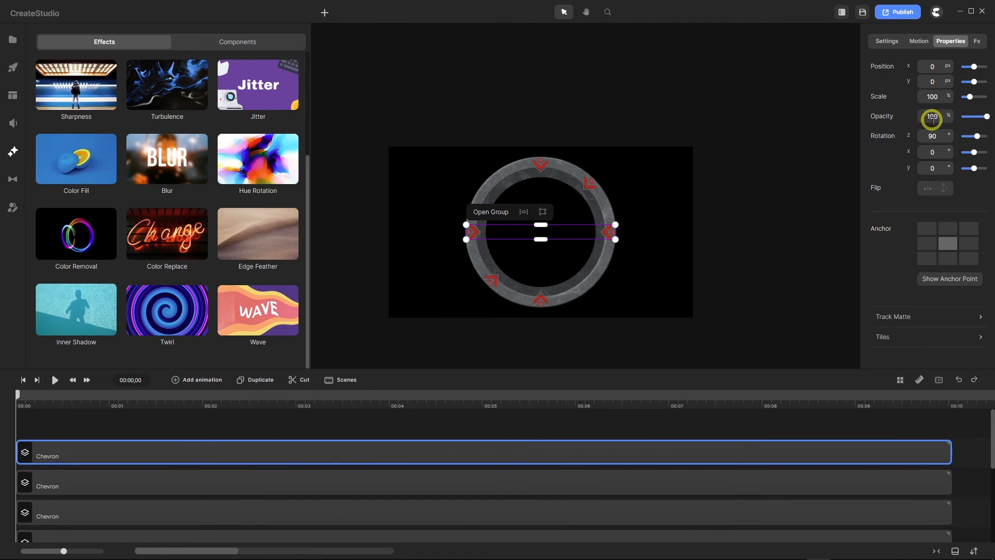
{"action": "double_click", "coordinate": [932, 140]}
{"action": "type", "text": "135"}
{"action": "key", "text": "Return"}
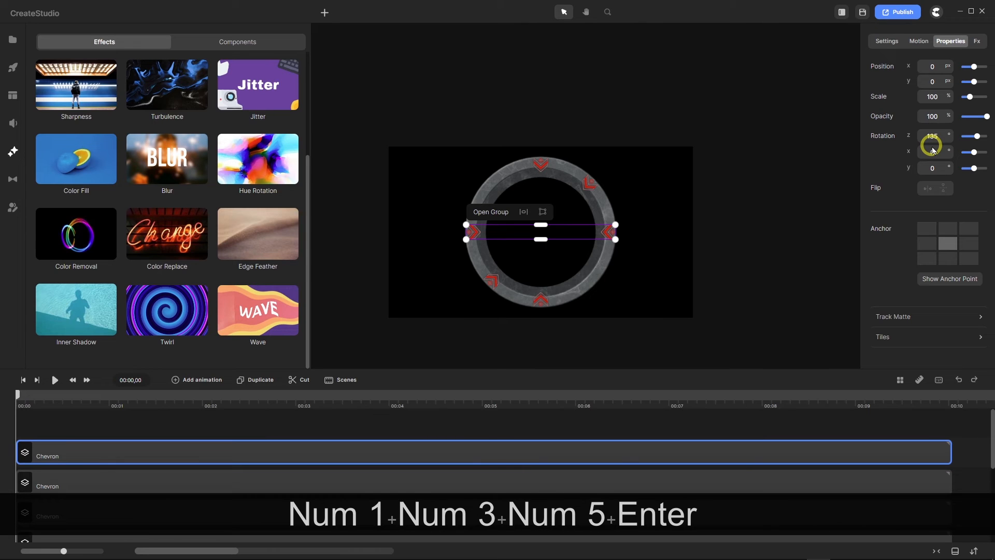
{"action": "left_click", "coordinate": [389, 429]}
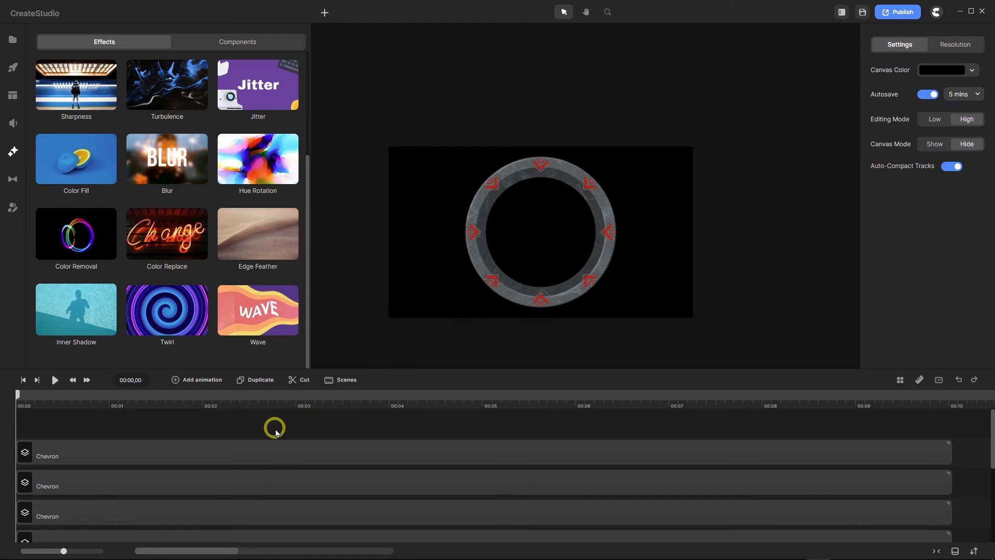
Hide the bottom chevron inside the unrotated Chevron group just above Ring 2 and return to the main timeline
{"action": "scroll", "coordinate": [275, 430], "scroll_direction": "down", "scroll_amount": 3}
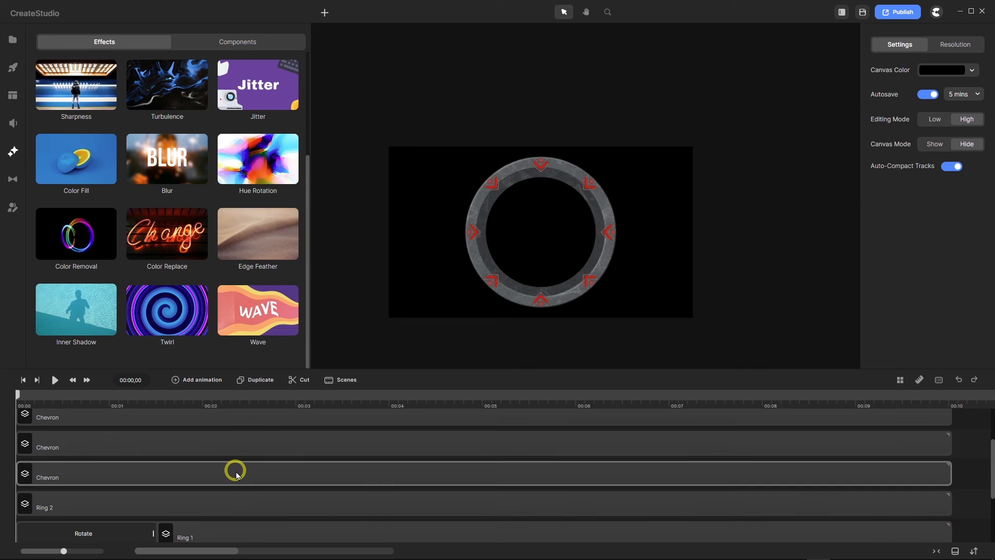
{"action": "double_click", "coordinate": [236, 473]}
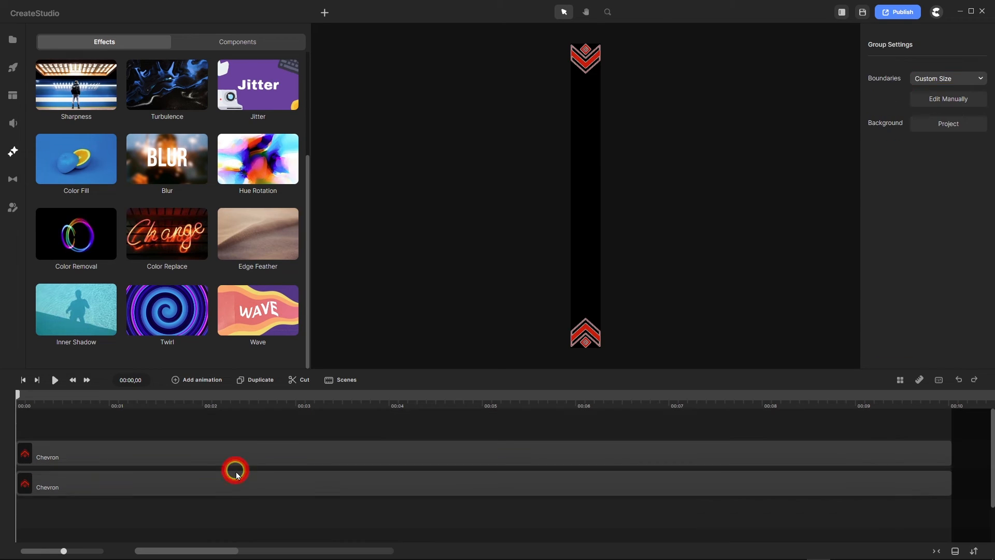
{"action": "left_click", "coordinate": [237, 450]}
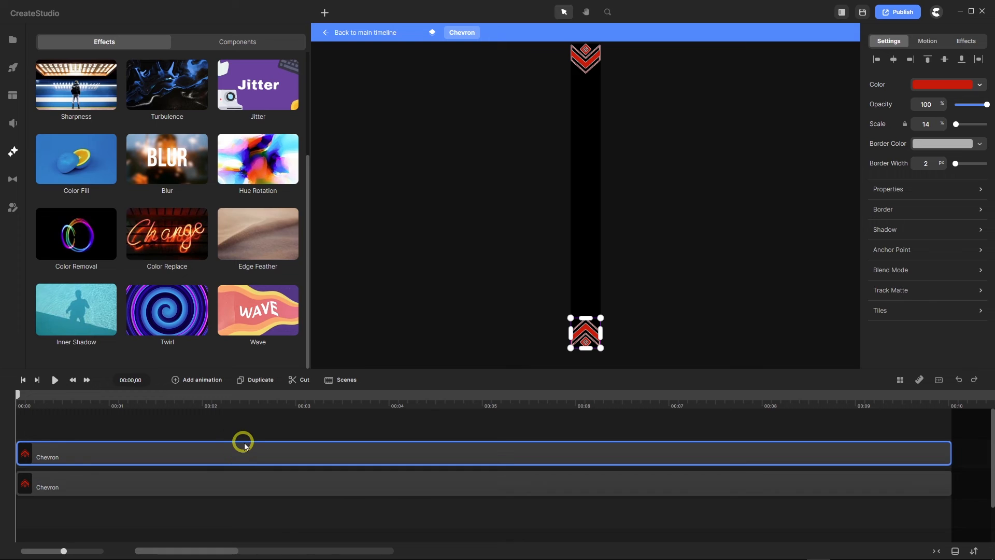
{"action": "right_click", "coordinate": [245, 449]}
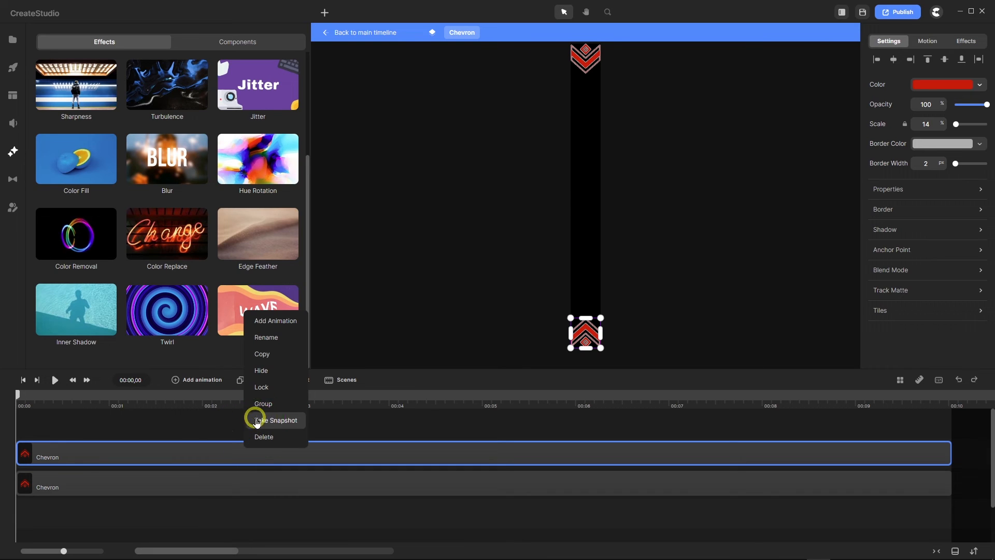
{"action": "left_click", "coordinate": [267, 371]}
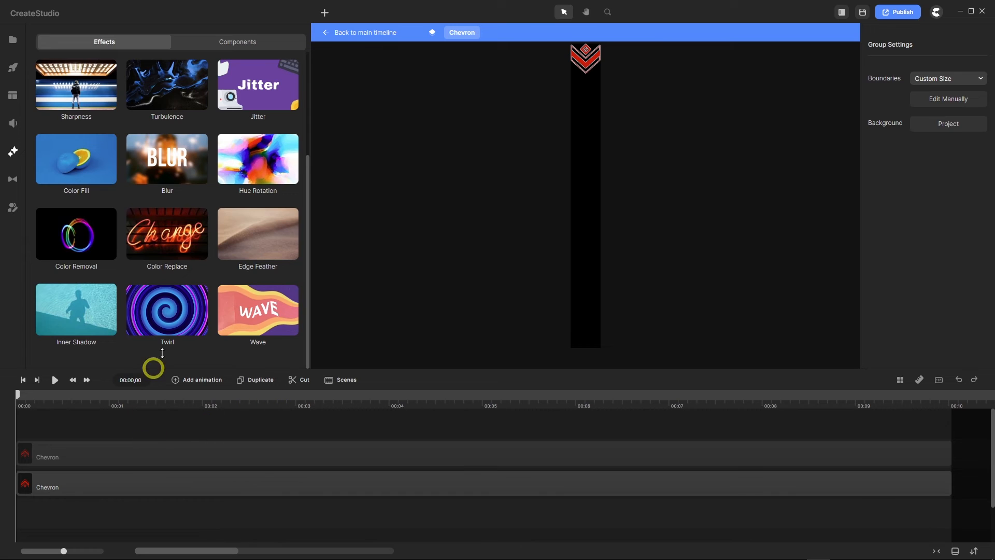
{"action": "left_click", "coordinate": [367, 32]}
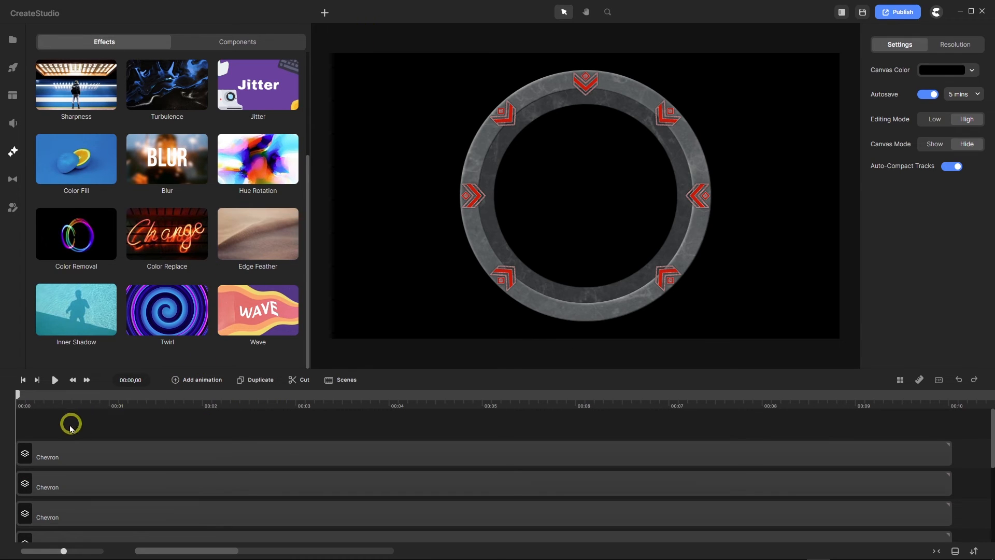
Move the playhead to 00:01,15, where the Rotate animation of Ring 1 ends
{"action": "left_click_drag", "start_coordinate": [19, 398], "coordinate": [158, 394]}
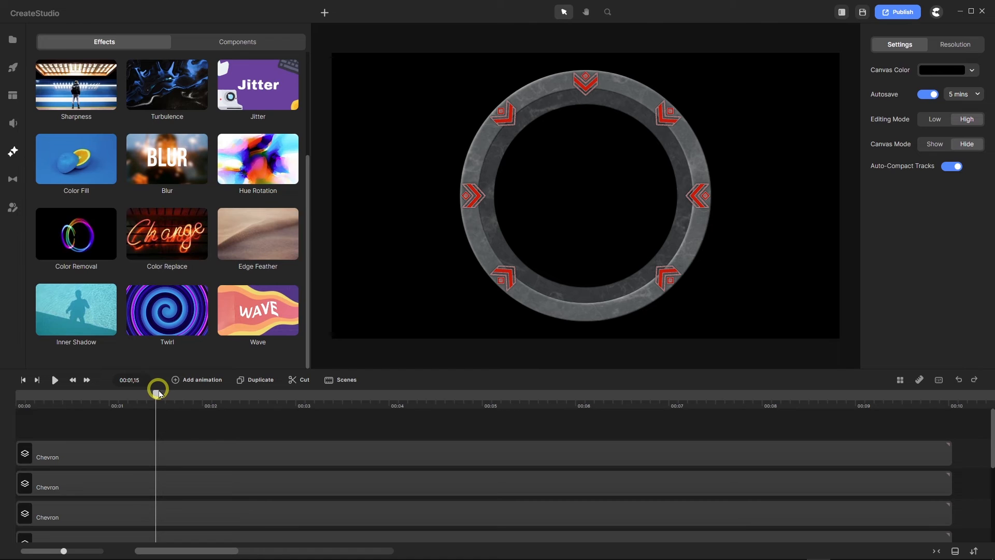
{"action": "scroll", "coordinate": [187, 422], "scroll_direction": "down", "scroll_amount": 3}
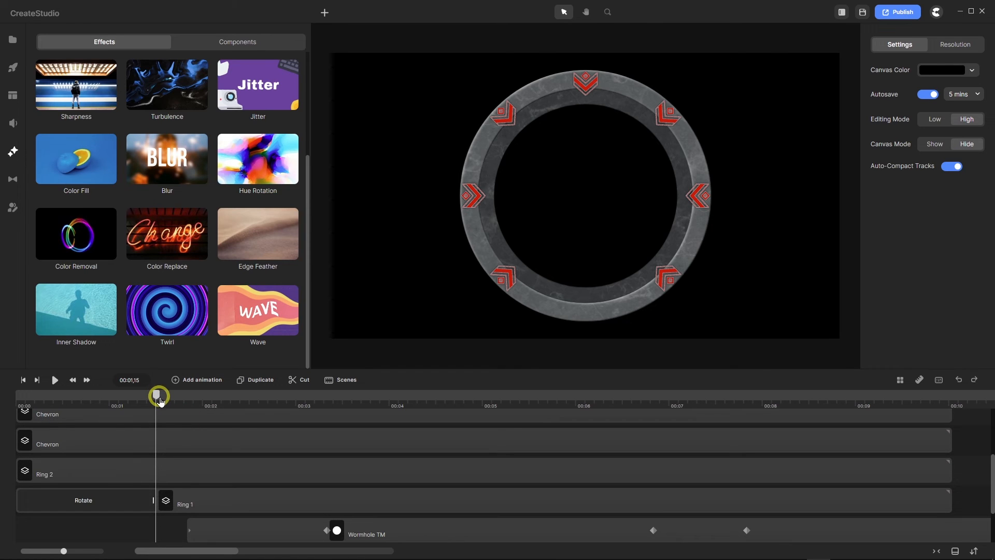
{"action": "scroll", "coordinate": [170, 416], "scroll_direction": "up", "scroll_amount": 5}
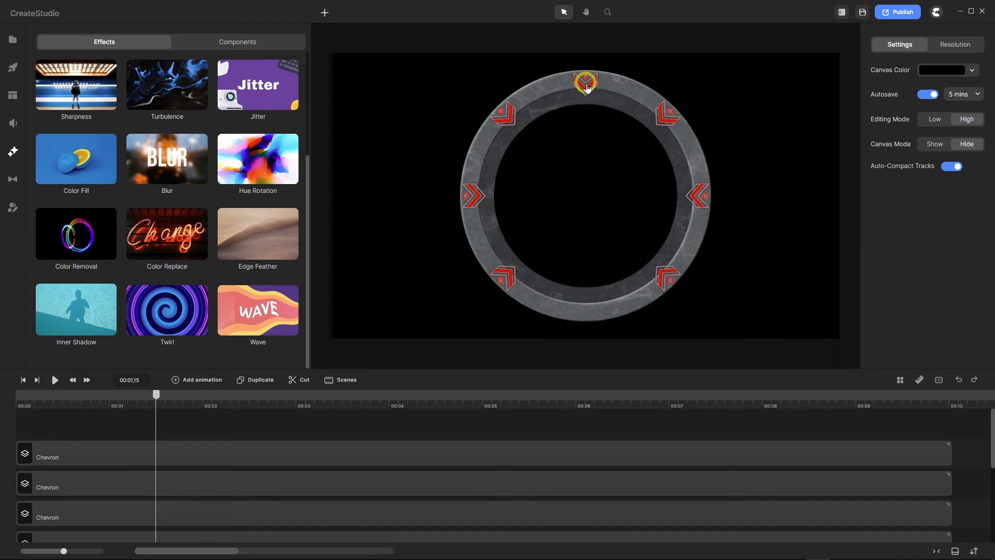
Open the unrotated Chevron group just above Ring 2 and add a position and fill animation with Back Out easing to its top chevron at 00:01,15
{"action": "scroll", "coordinate": [205, 456], "scroll_direction": "down", "scroll_amount": 2}
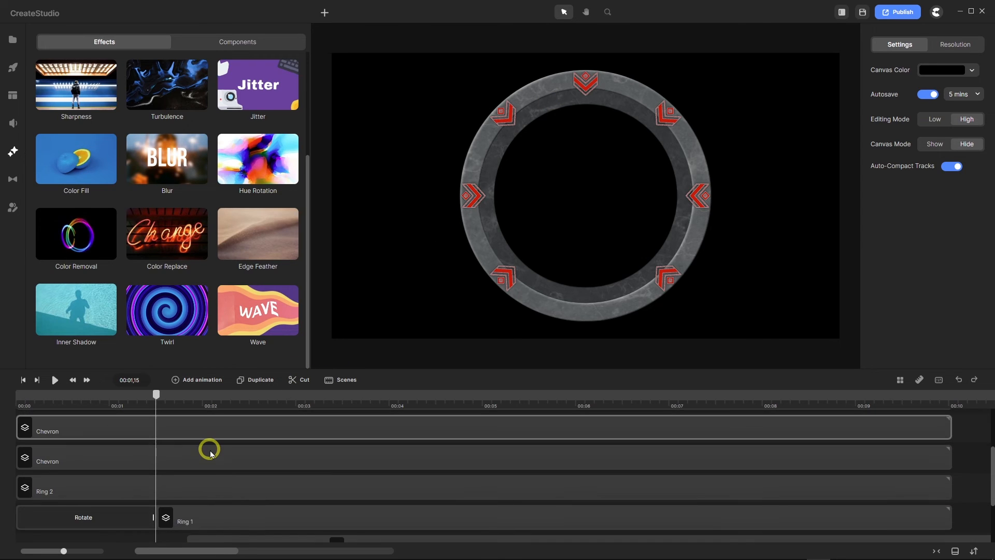
{"action": "left_click", "coordinate": [196, 465]}
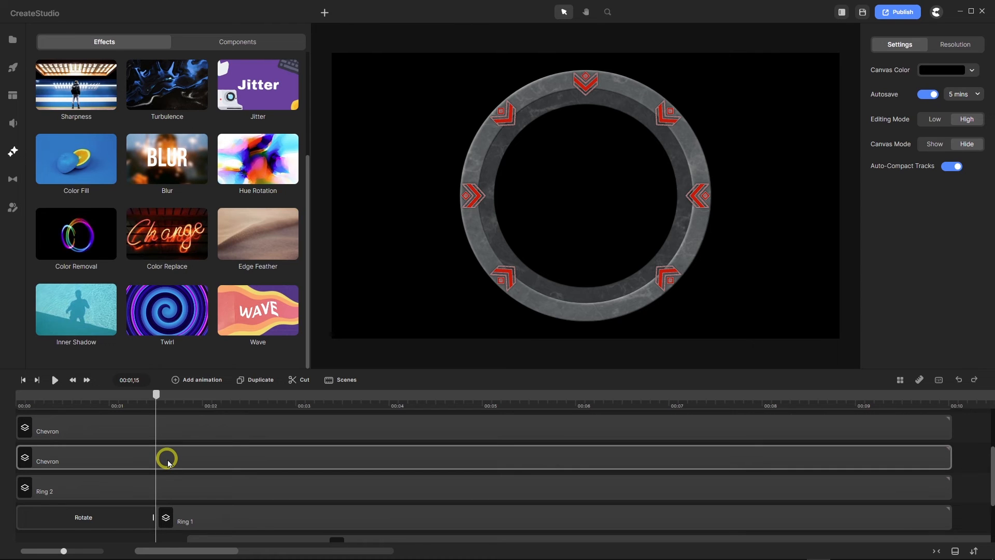
{"action": "double_click", "coordinate": [168, 463]}
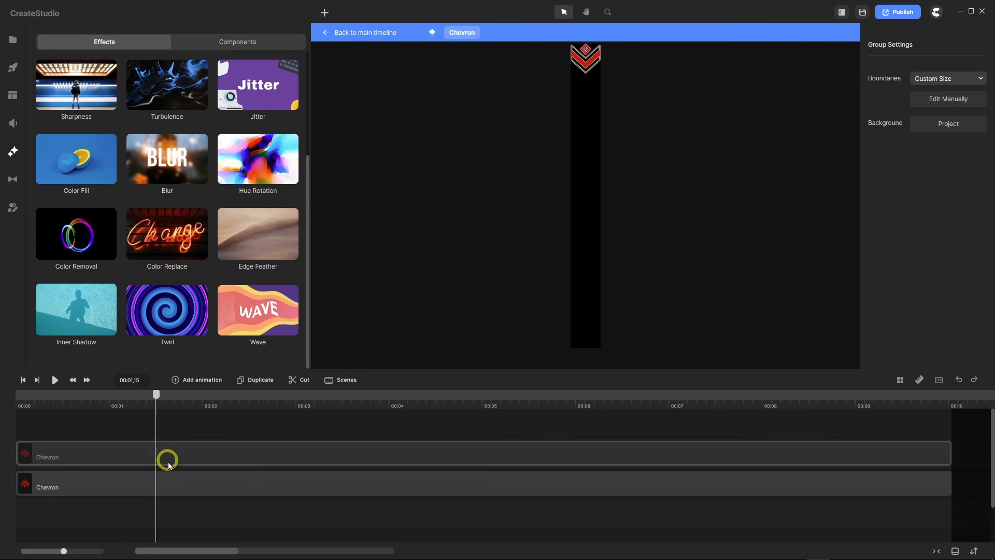
{"action": "left_click", "coordinate": [159, 480]}
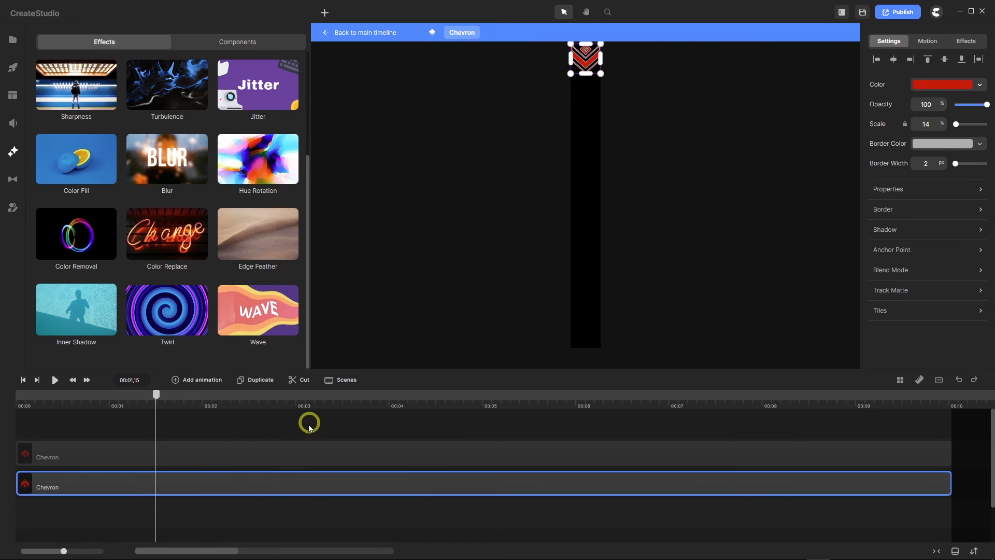
{"action": "left_click", "coordinate": [176, 380]}
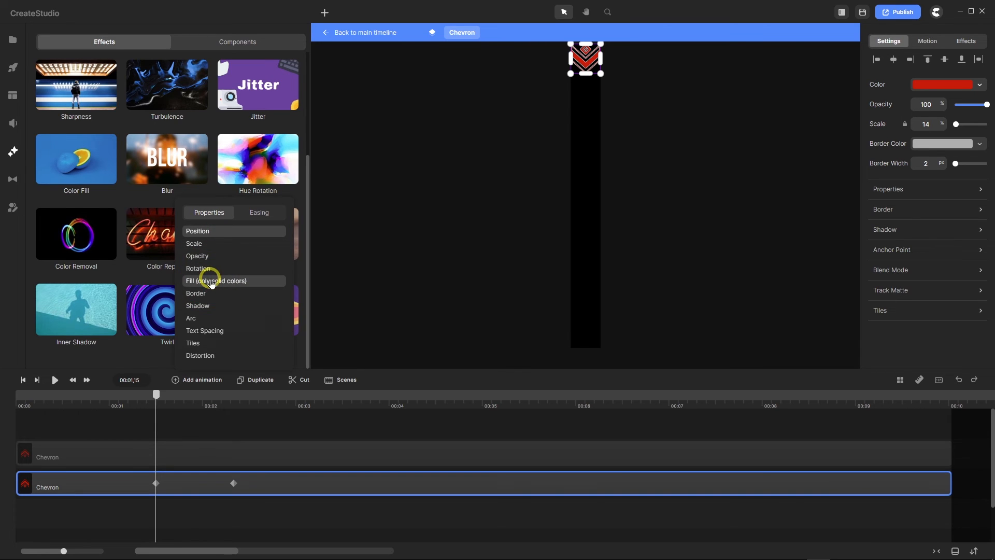
{"action": "left_click", "coordinate": [260, 213]}
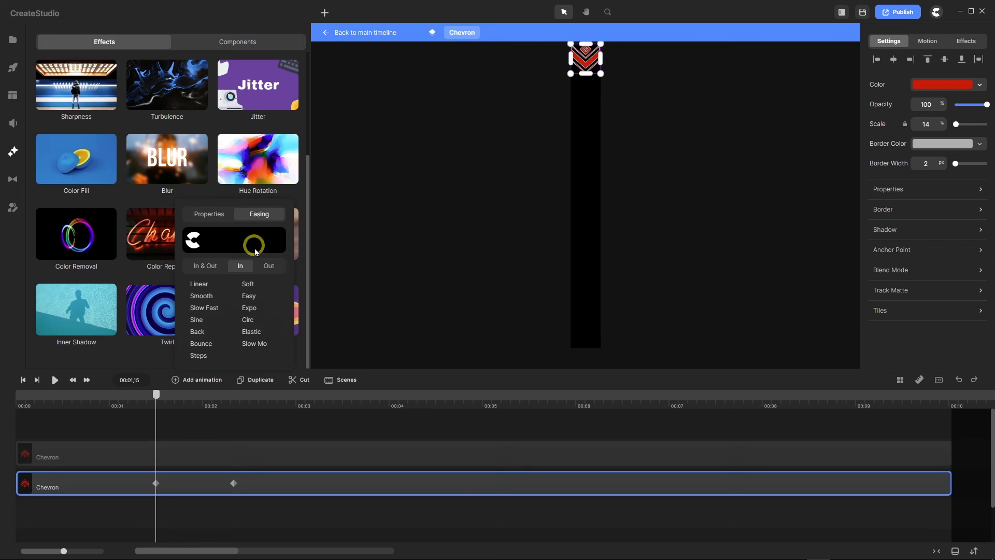
{"action": "left_click", "coordinate": [267, 264]}
{"action": "left_click", "coordinate": [205, 333]}
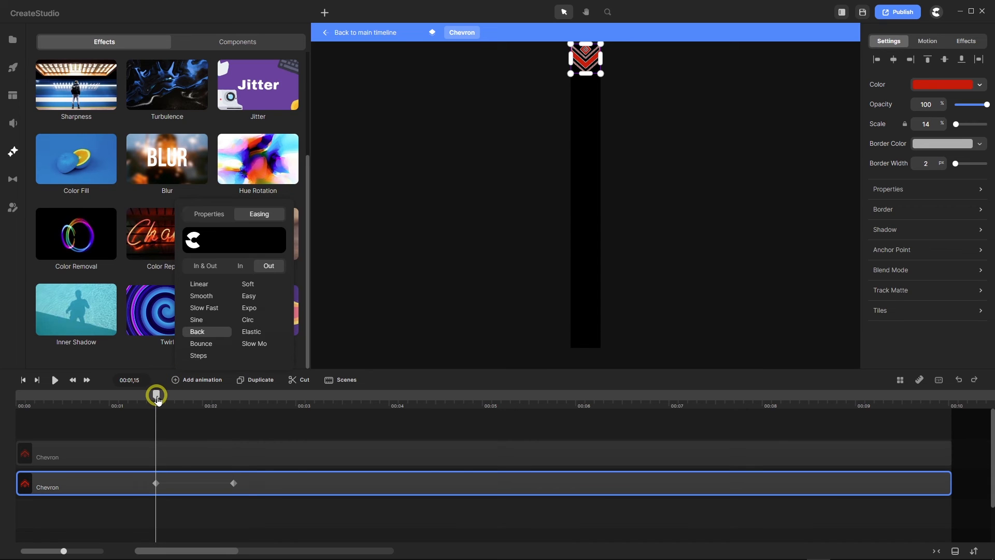
Shorten the top chevron's animation by moving its end keyframe to 00:01,25
{"action": "left_click_drag", "start_coordinate": [157, 396], "coordinate": [188, 395]}
{"action": "left_click_drag", "start_coordinate": [233, 483], "coordinate": [186, 498]}
{"action": "left_click", "coordinate": [187, 486]}
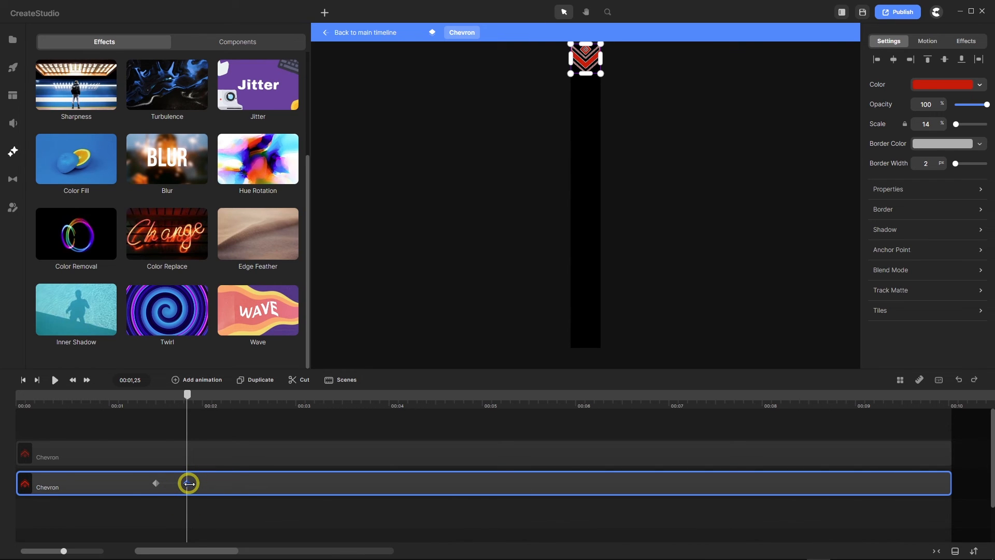
Set the top chevron's fill color to afafaf at its first keyframe, 00:01,15
{"action": "left_click", "coordinate": [156, 484]}
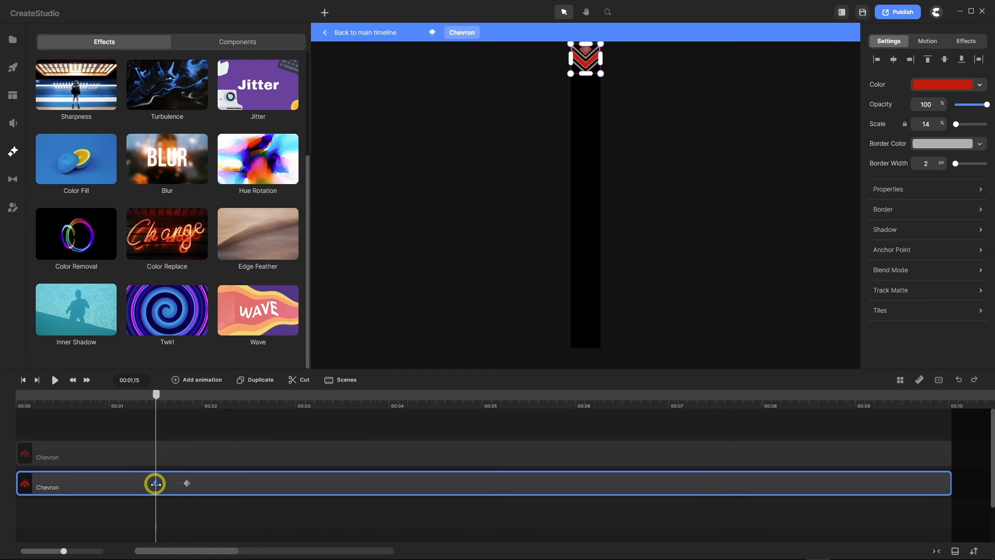
{"action": "left_click", "coordinate": [944, 85]}
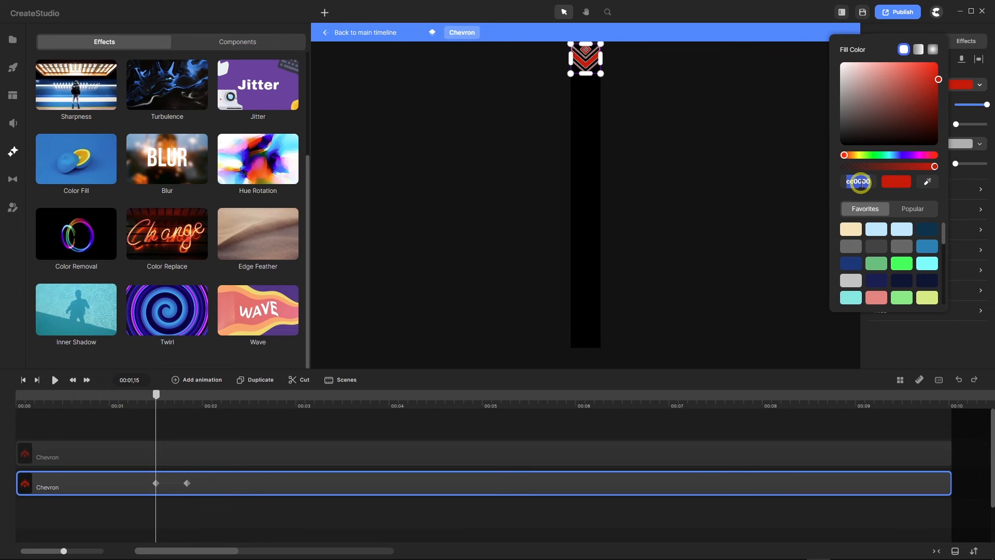
{"action": "type", "text": "afafaf"}
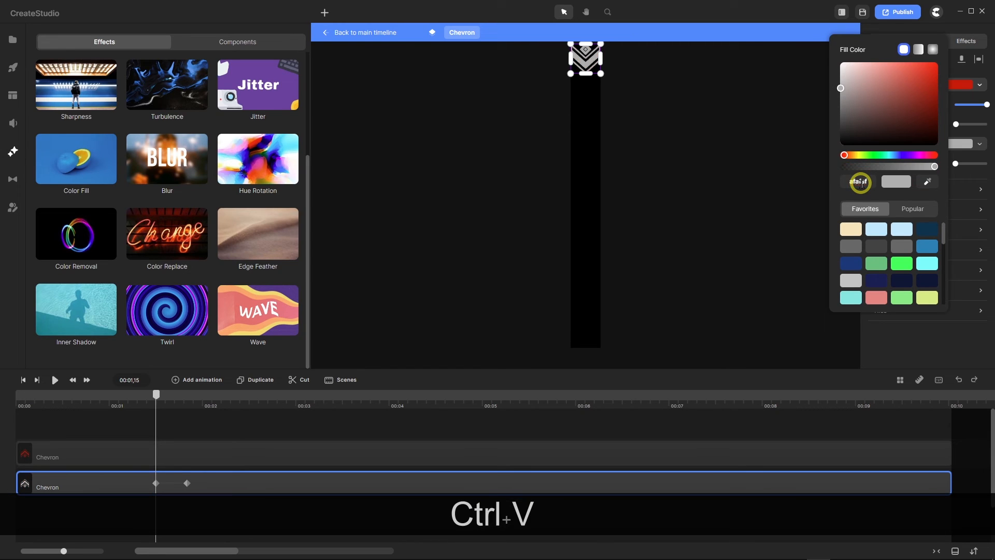
{"action": "key", "text": "Return"}
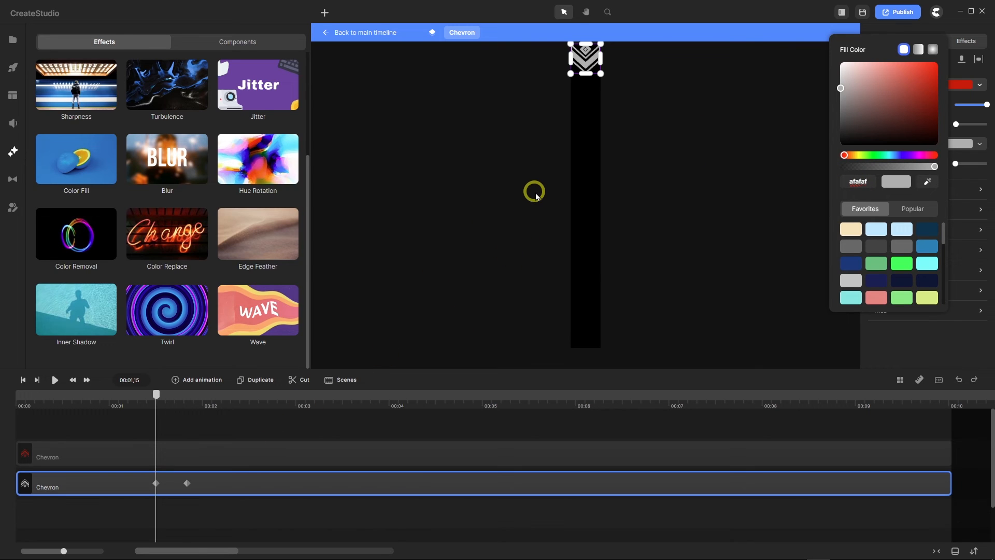
Nudge the chevron up one large increment at its 00:01,15 keyframe and return to the main timeline
{"action": "scroll", "coordinate": [536, 196], "scroll_direction": "down", "scroll_amount": 3}
{"action": "scroll", "coordinate": [556, 106], "scroll_direction": "up", "scroll_amount": 5}
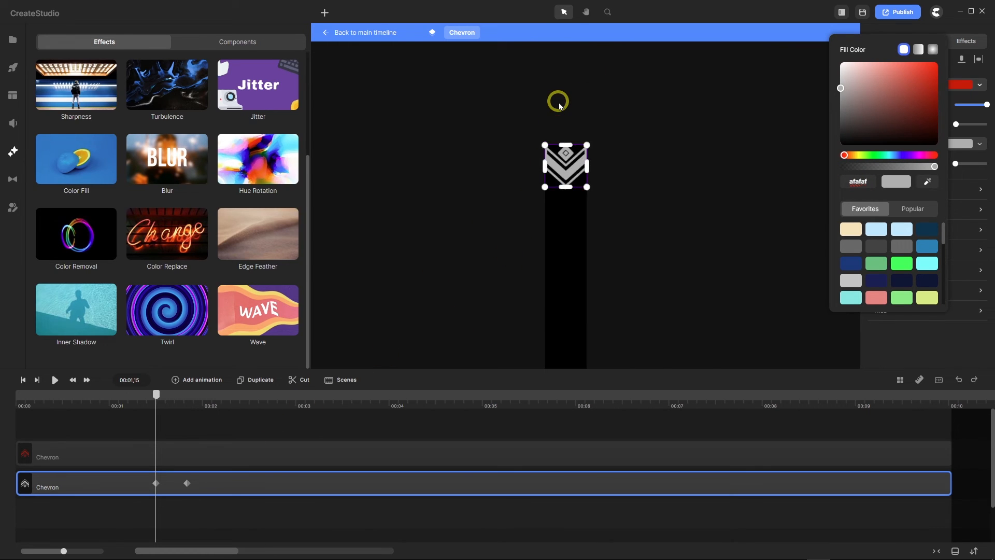
{"action": "left_click", "coordinate": [155, 483]}
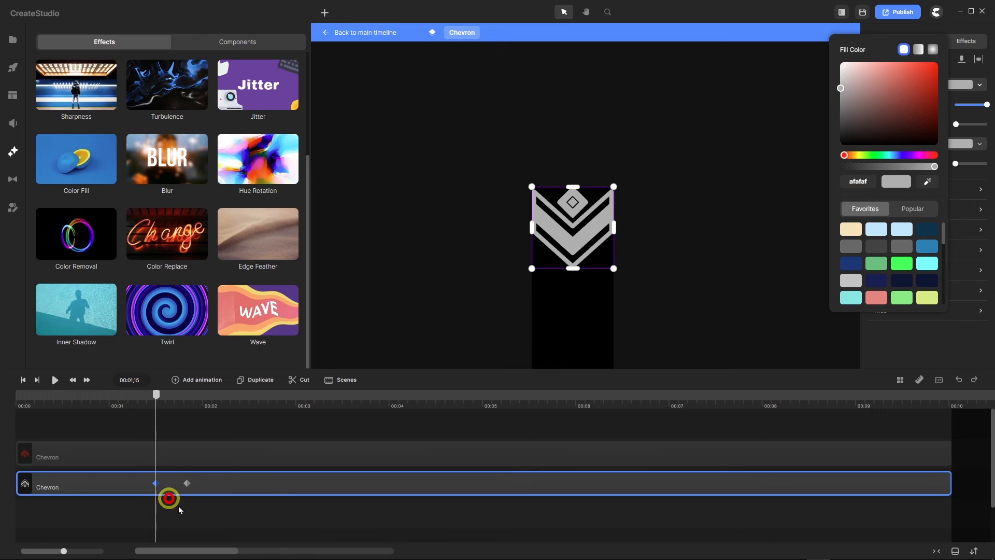
{"action": "key", "text": "shift"}
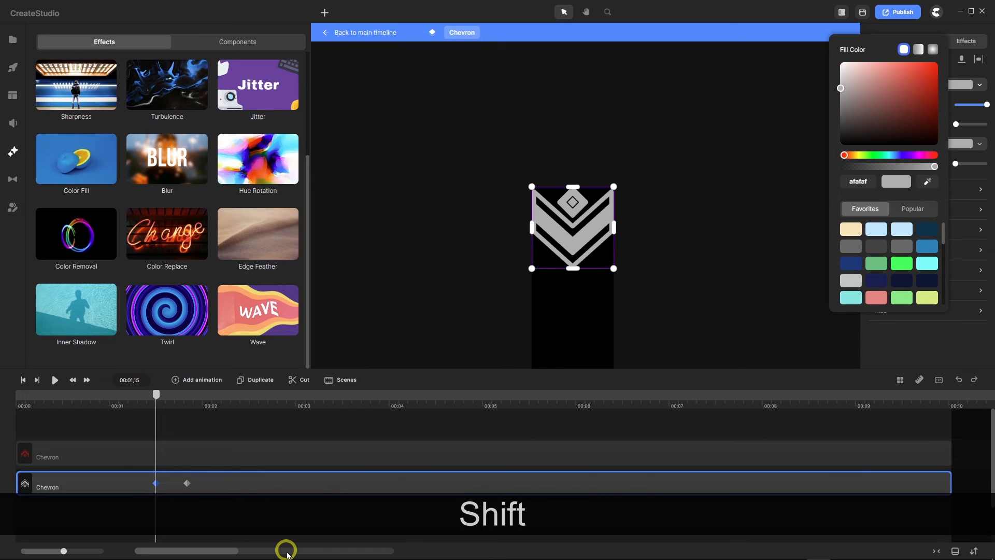
{"action": "key", "text": "shift+Up"}
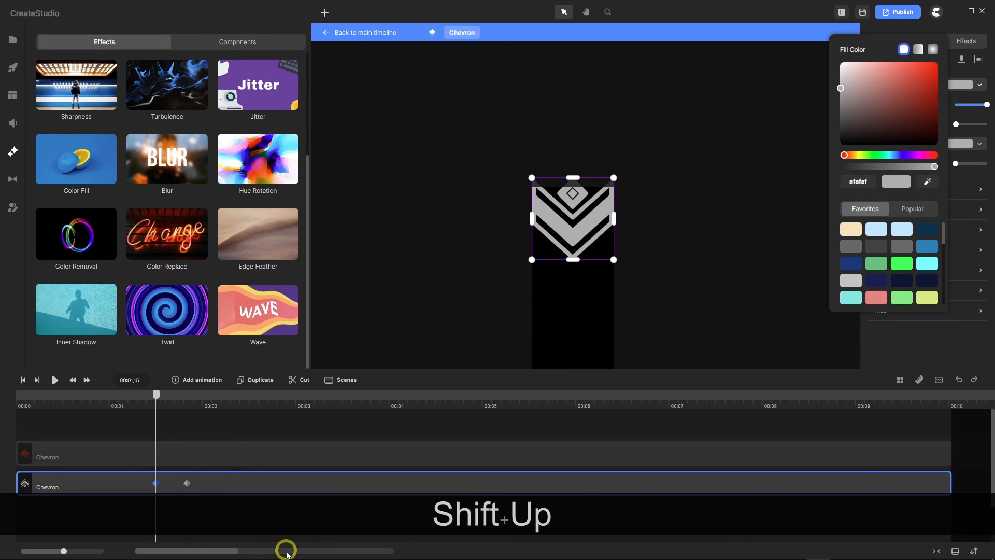
{"action": "left_click_drag", "start_coordinate": [156, 398], "coordinate": [133, 382]}
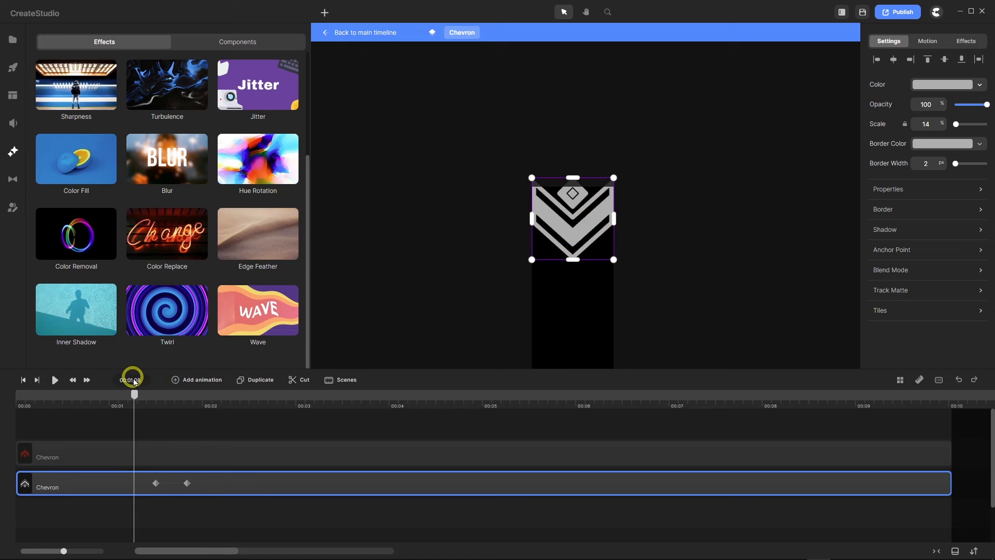
{"action": "left_click", "coordinate": [370, 32]}
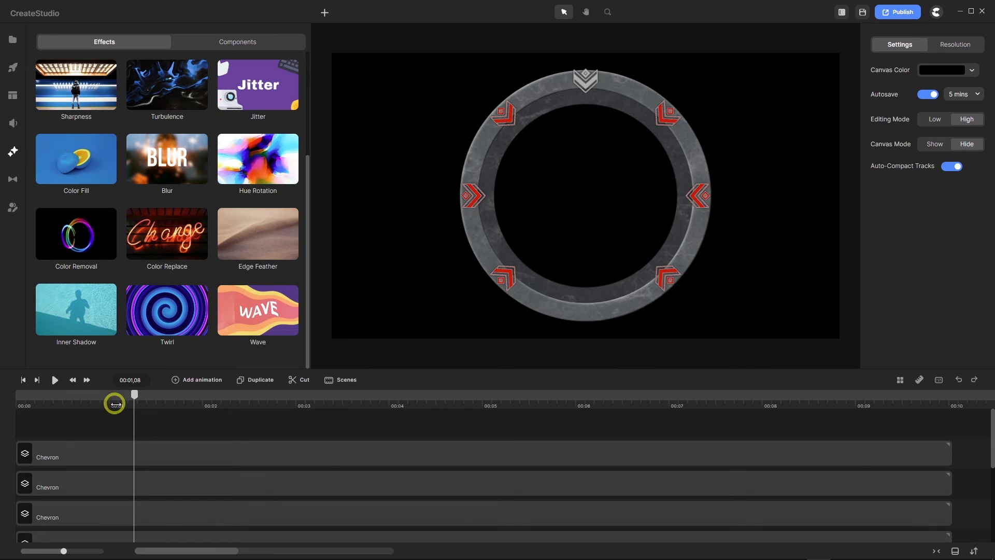
Play the whole portal animation from 00:00 to check the top chevron's color and position change
{"action": "left_click_drag", "start_coordinate": [139, 401], "coordinate": [18, 395]}
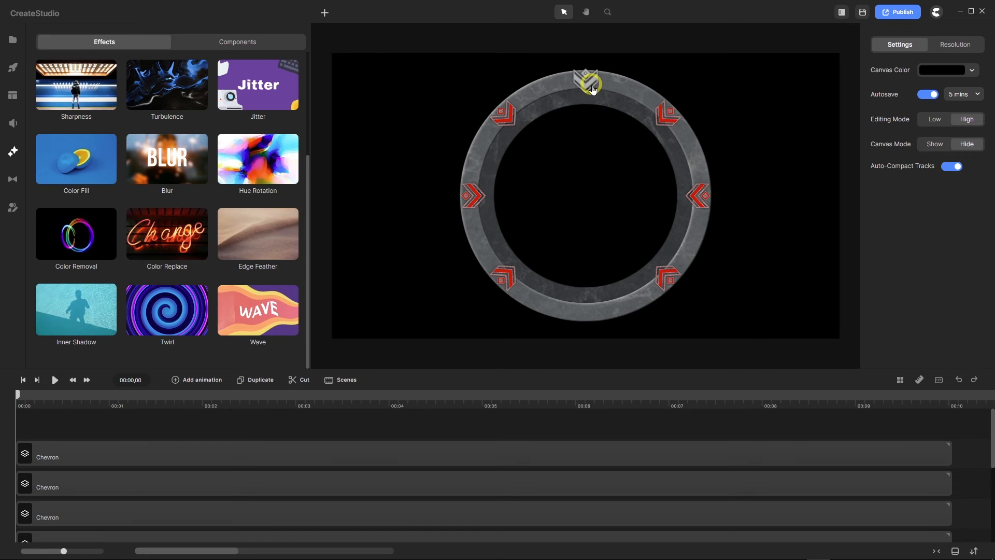
{"action": "scroll", "coordinate": [595, 87], "scroll_direction": "up", "scroll_amount": 3}
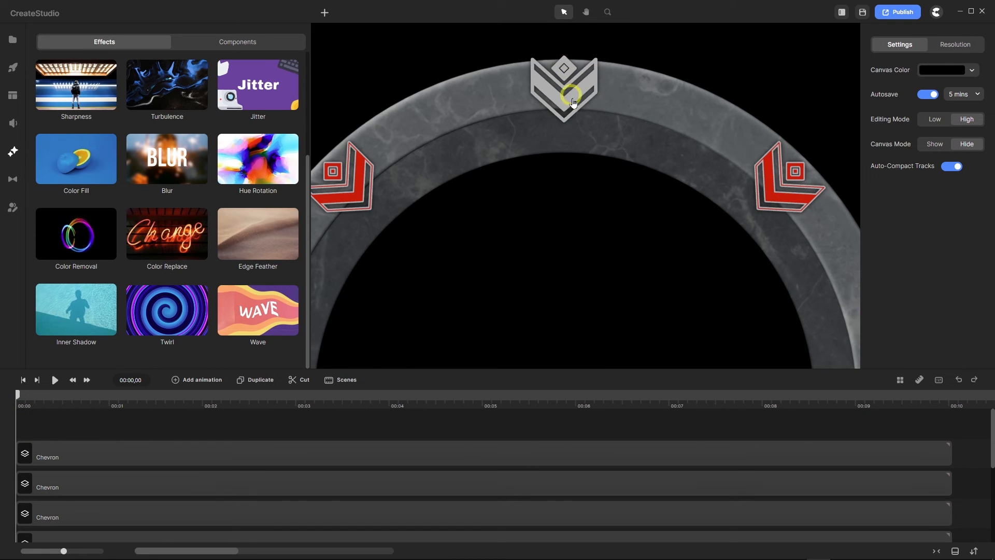
{"action": "scroll", "coordinate": [572, 102], "scroll_direction": "down", "scroll_amount": 4}
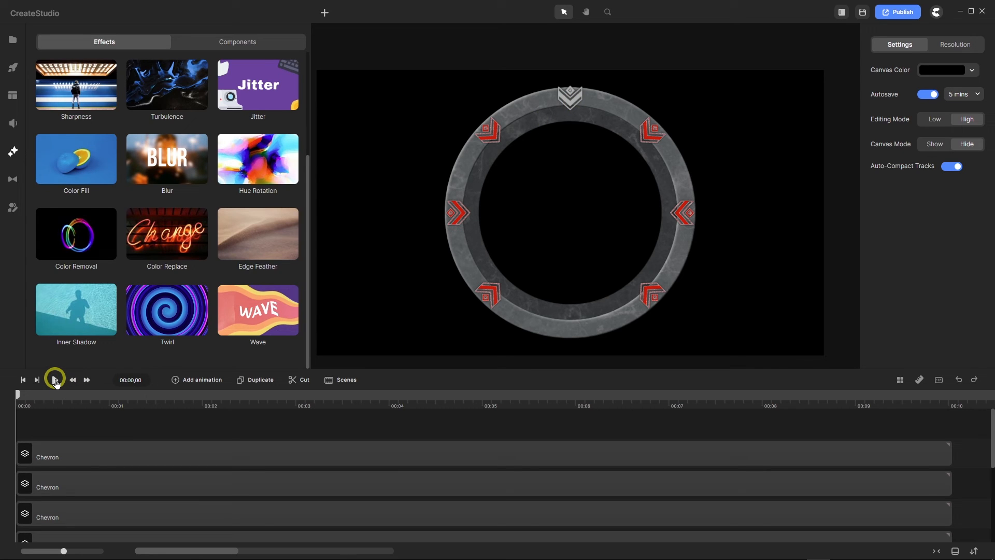
{"action": "left_click", "coordinate": [55, 380]}
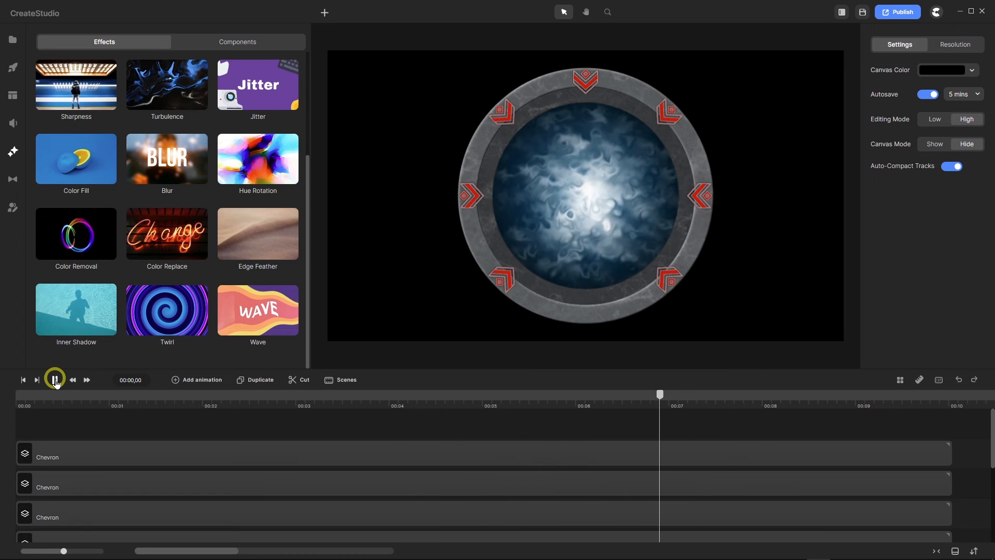
{"action": "left_click", "coordinate": [55, 380]}
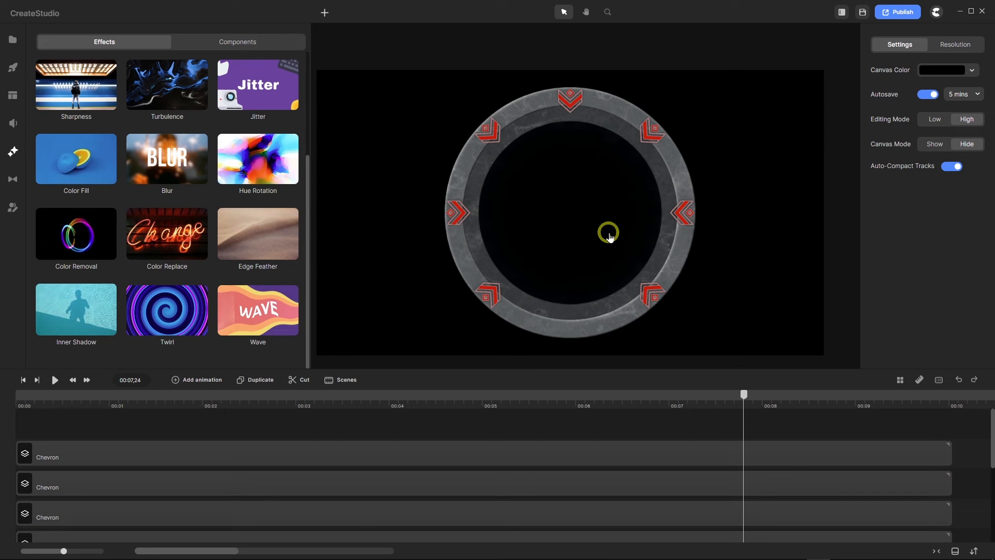
{"action": "scroll", "coordinate": [610, 229], "scroll_direction": "down", "scroll_amount": 2}
{"action": "scroll", "coordinate": [600, 236], "scroll_direction": "up", "scroll_amount": 2}
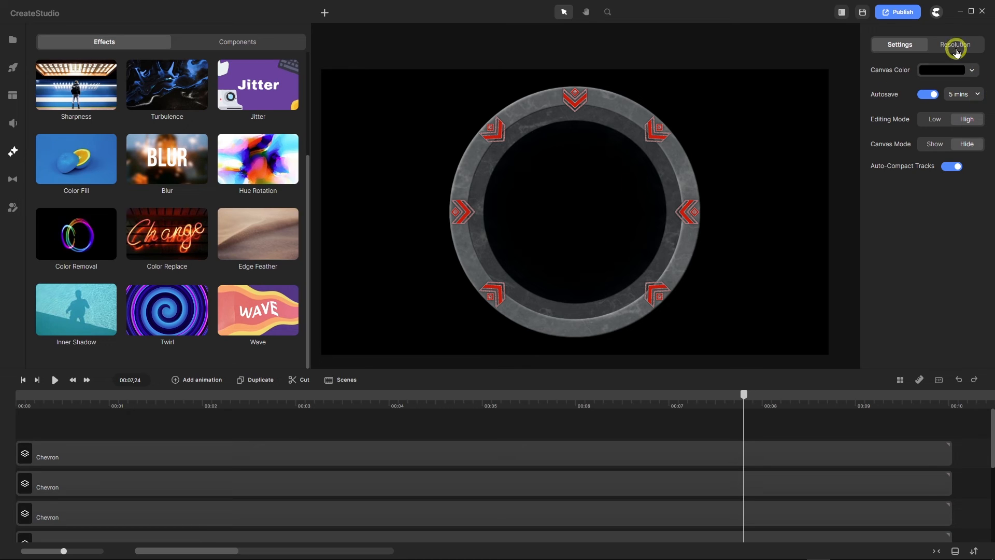
Save the project as Portal Effect Tut 2.cspro in the Stargate Portal Effect folder
{"action": "left_click", "coordinate": [936, 11]}
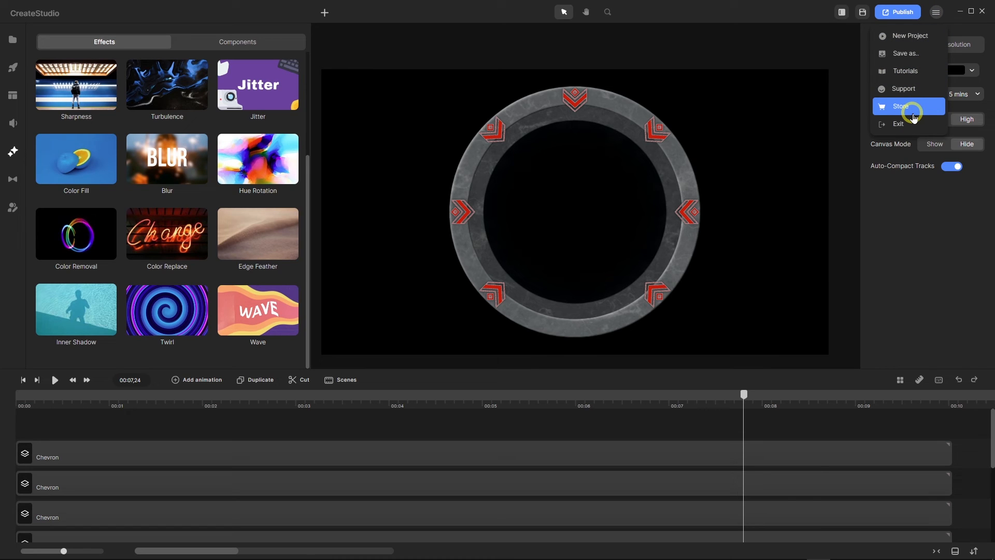
{"action": "left_click", "coordinate": [862, 12]}
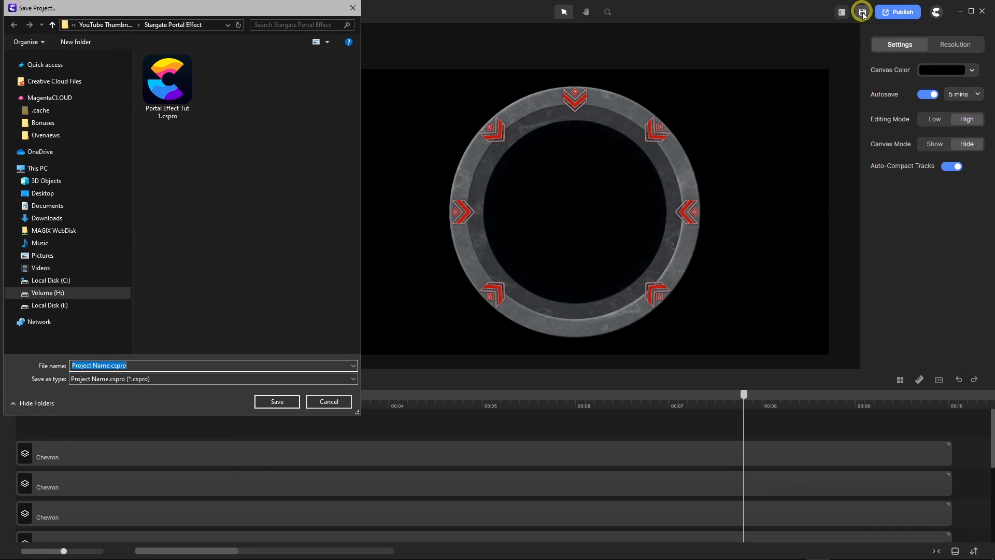
{"action": "double_click", "coordinate": [155, 88]}
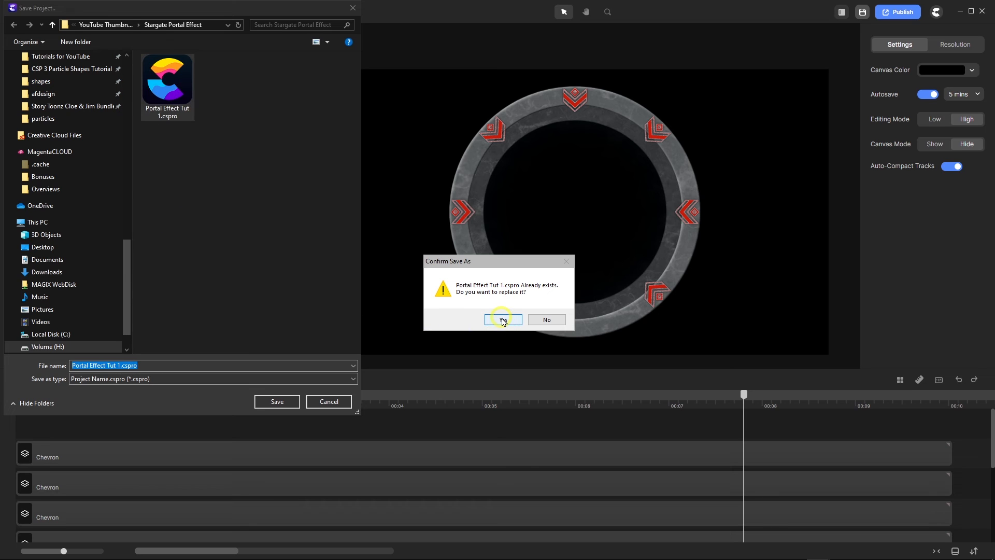
{"action": "left_click", "coordinate": [542, 320]}
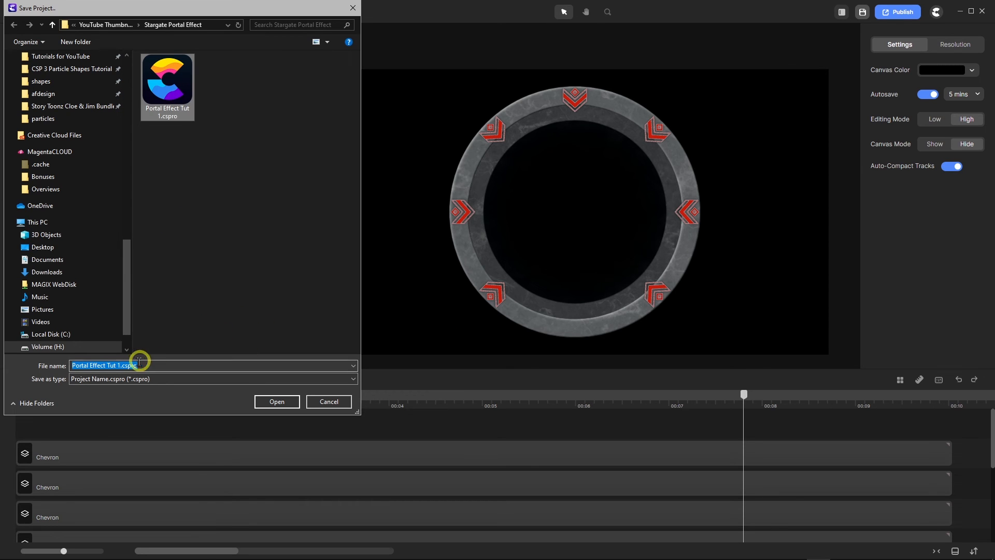
{"action": "left_click", "coordinate": [121, 365]}
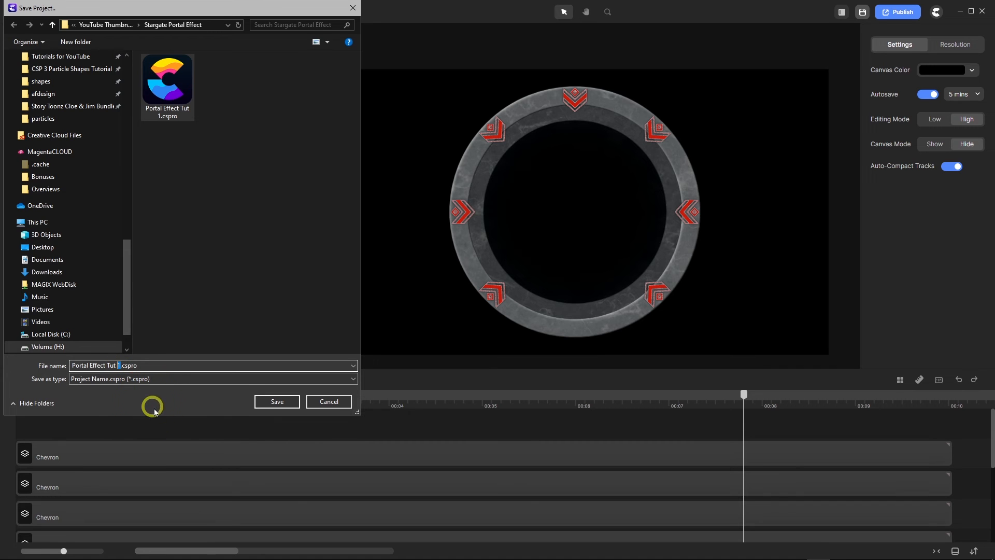
{"action": "type", "text": "2"}
{"action": "key", "text": "Return"}
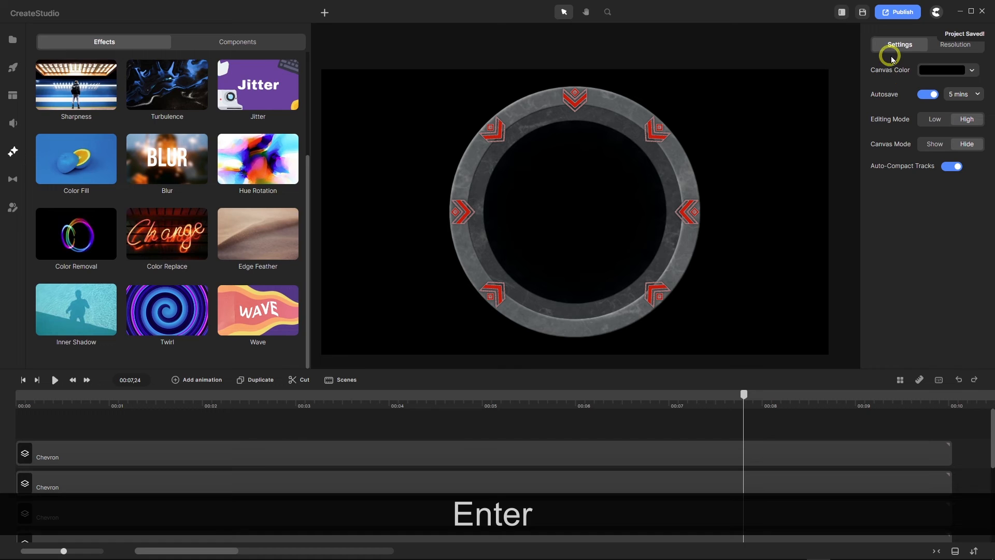
Exit to the home screen, open the recent project Stargate.cspro and delete the short title image clip at the start of its timeline
{"action": "left_click", "coordinate": [940, 16]}
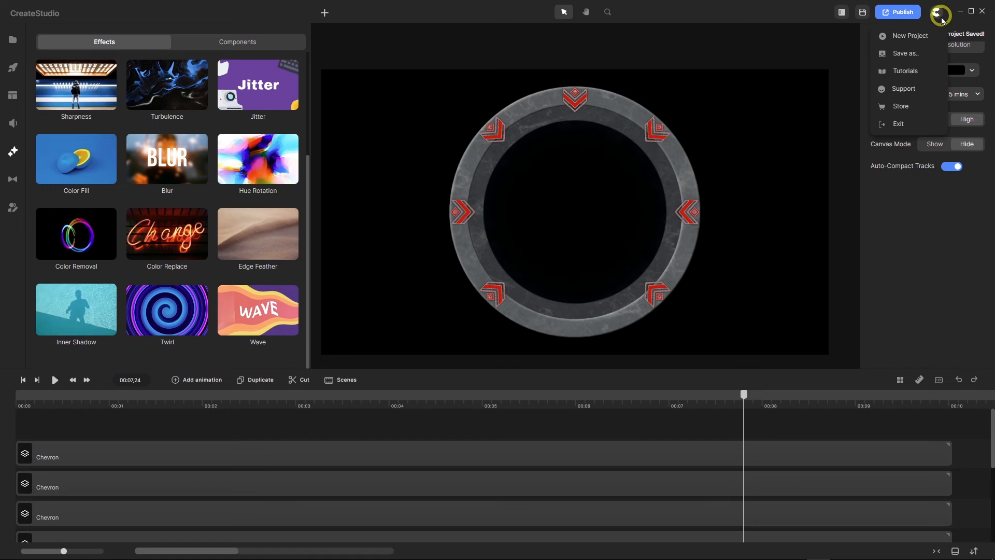
{"action": "left_click", "coordinate": [901, 126]}
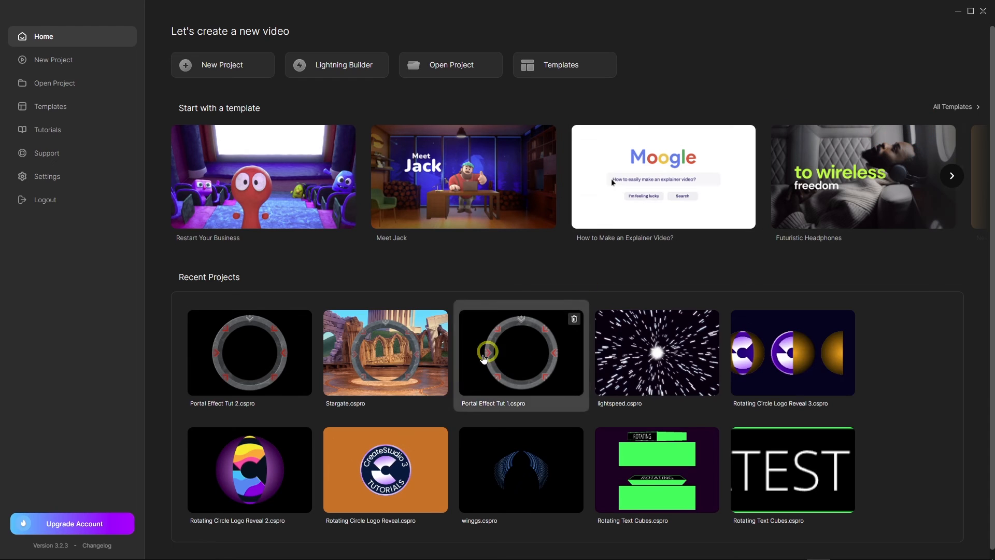
{"action": "left_click", "coordinate": [393, 369]}
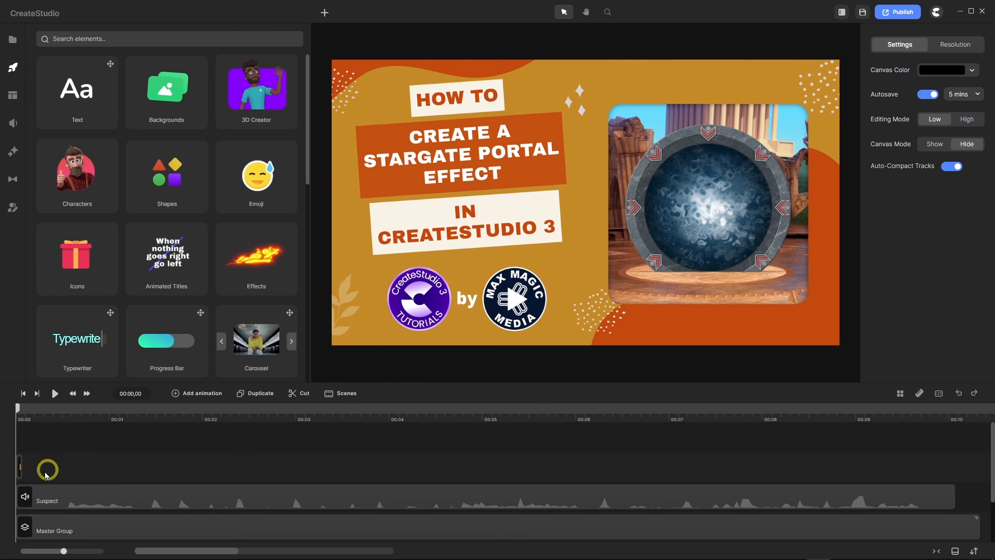
{"action": "left_click", "coordinate": [21, 467]}
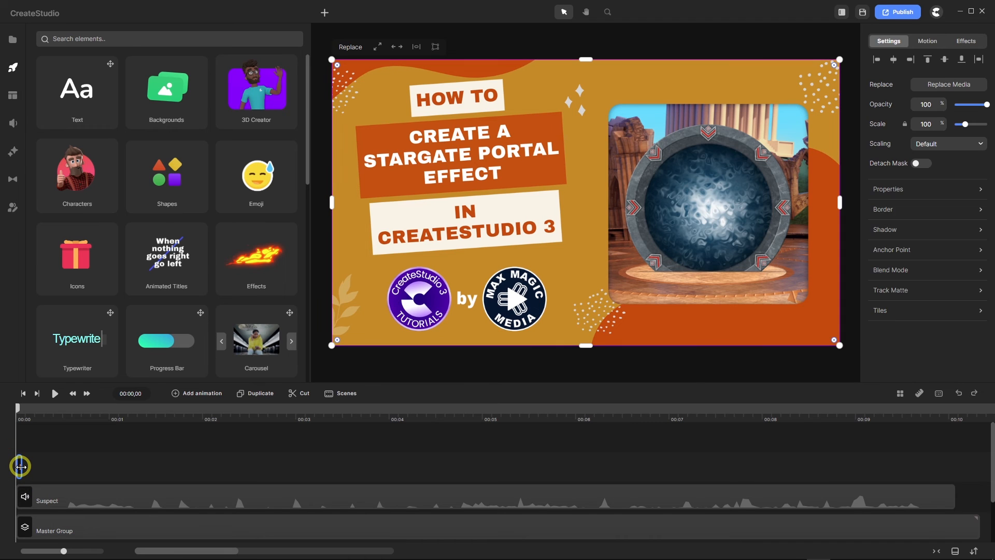
{"action": "key", "text": "Delete"}
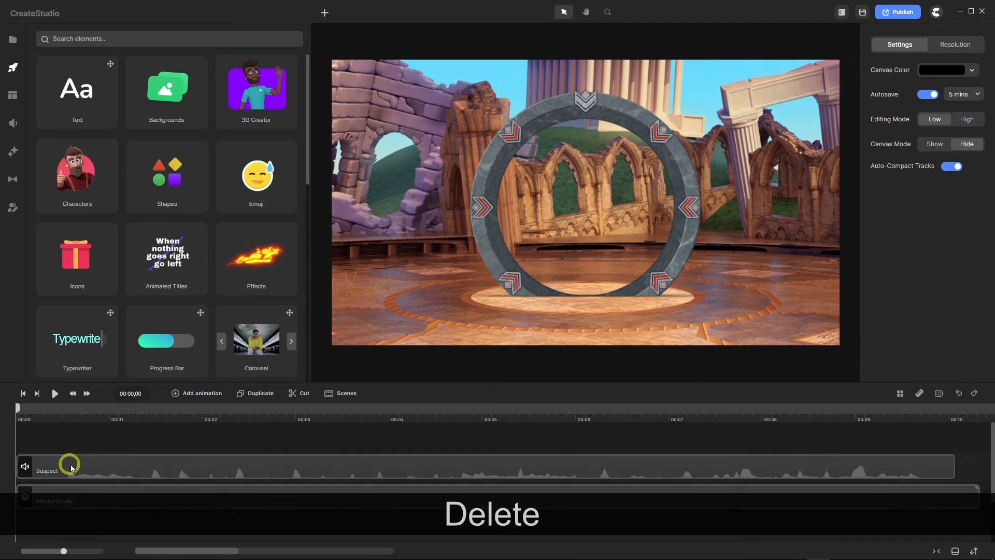
Play the finished portal animation from 00:00, then move the playhead back to 00:06,02
{"action": "left_click", "coordinate": [74, 465]}
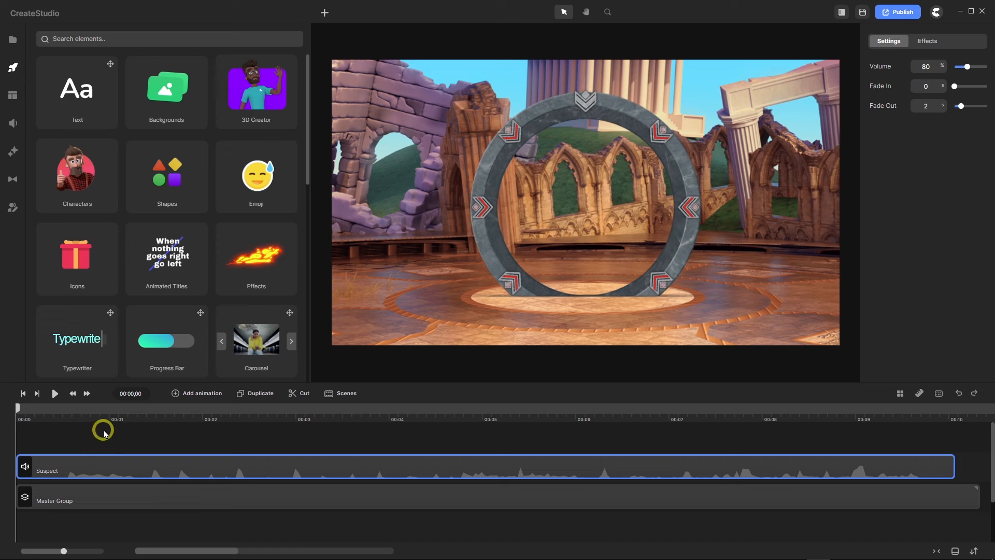
{"action": "left_click", "coordinate": [56, 393]}
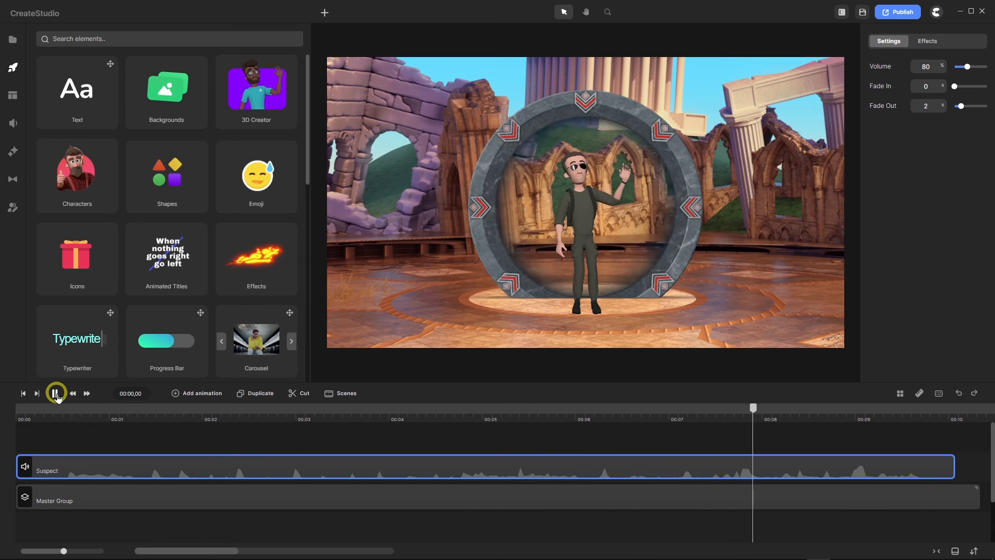
{"action": "left_click", "coordinate": [56, 393]}
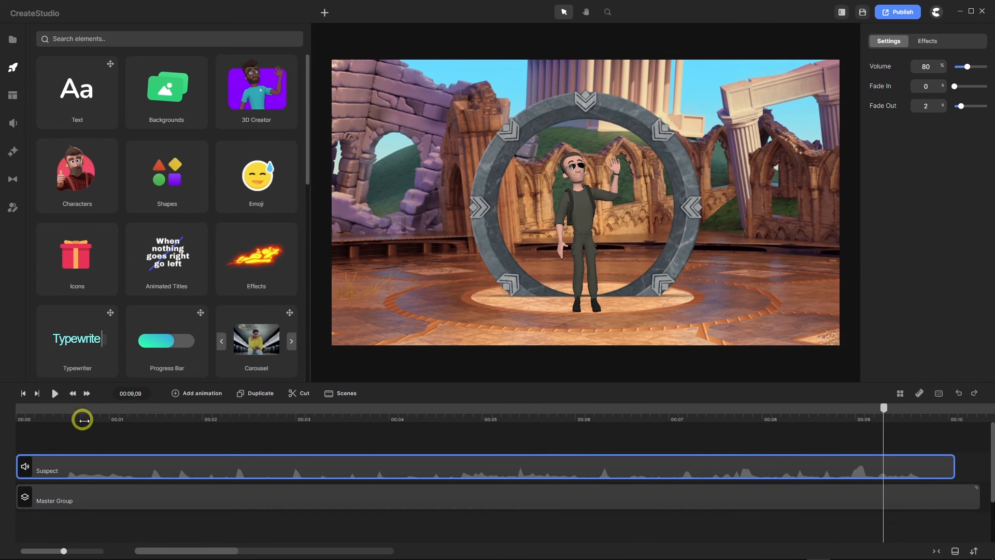
{"action": "left_click_drag", "start_coordinate": [883, 410], "coordinate": [597, 408]}
{"action": "left_click", "coordinate": [582, 408]}
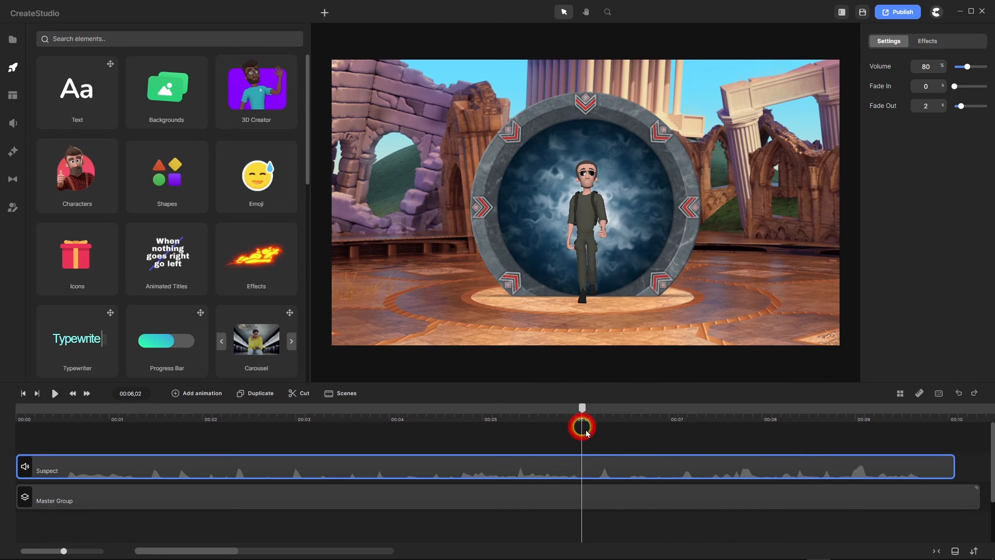
Open the Master Group and select the full background Image layer below Path Shadow 2
{"action": "double_click", "coordinate": [458, 497]}
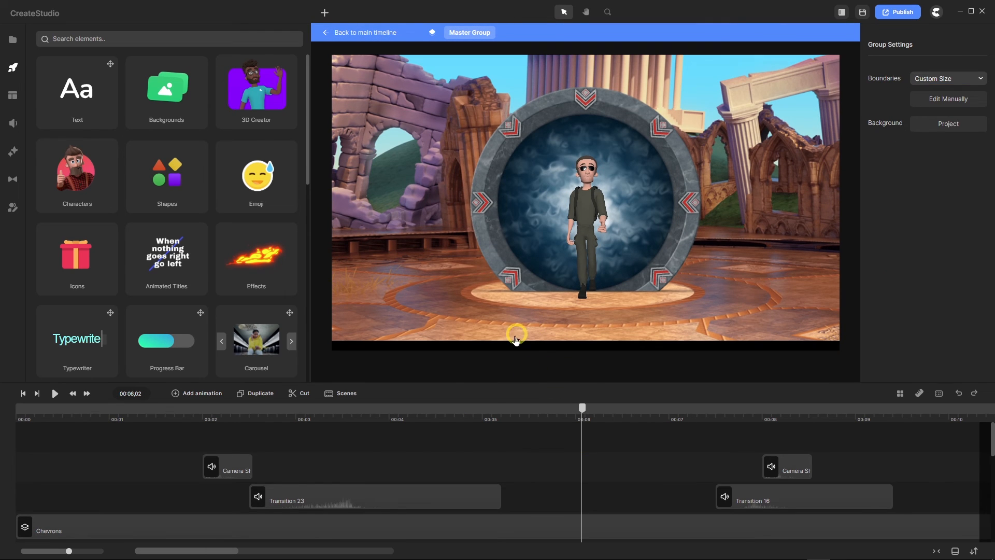
{"action": "scroll", "coordinate": [384, 448], "scroll_direction": "down", "scroll_amount": 5}
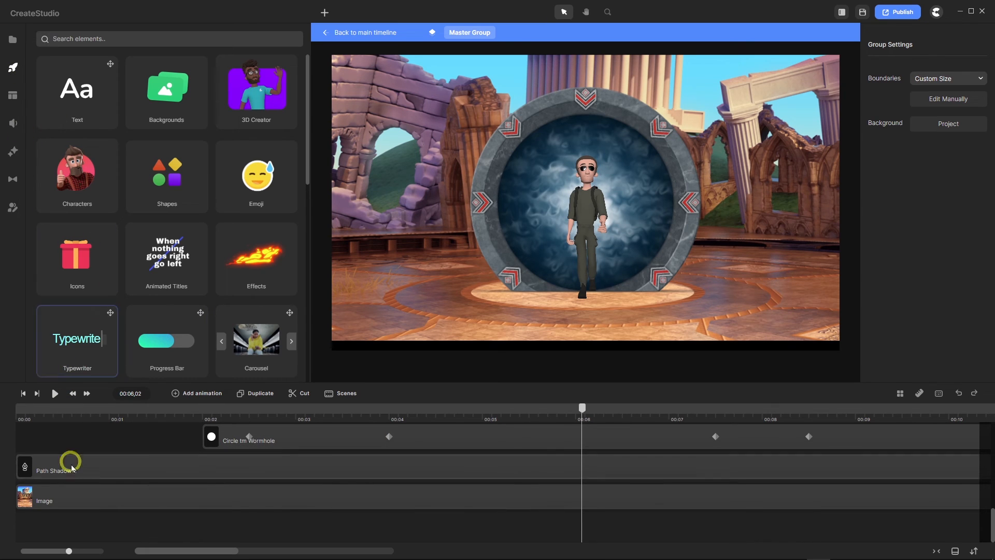
{"action": "left_click", "coordinate": [66, 499]}
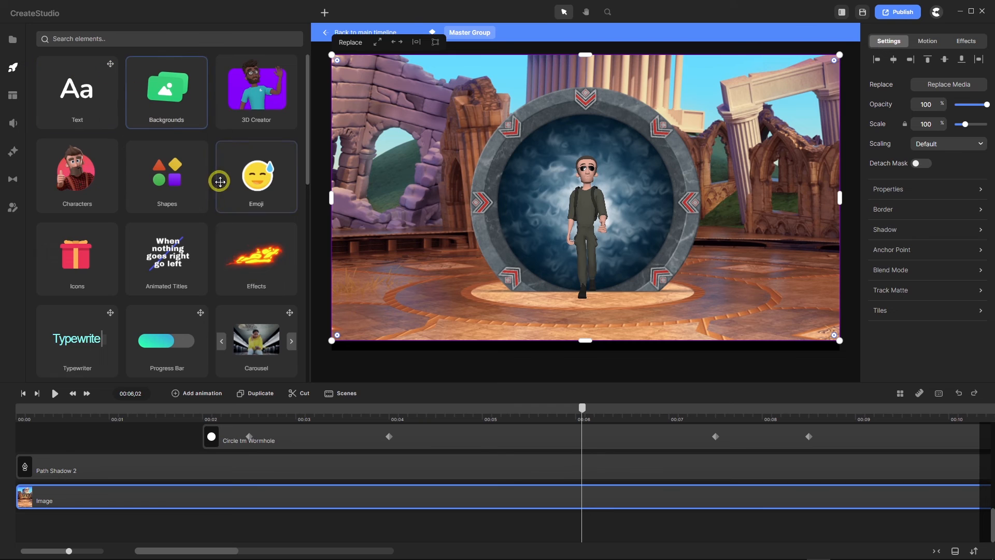
Browse the downloaded backgrounds in the 3D category to locate the Gladiator scene
{"action": "left_click", "coordinate": [162, 99]}
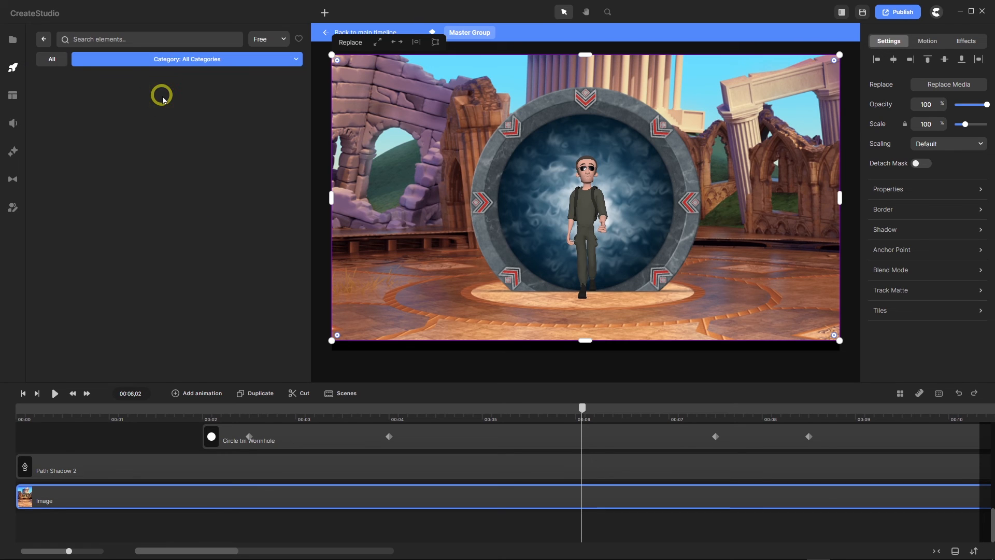
{"action": "left_click", "coordinate": [188, 59]}
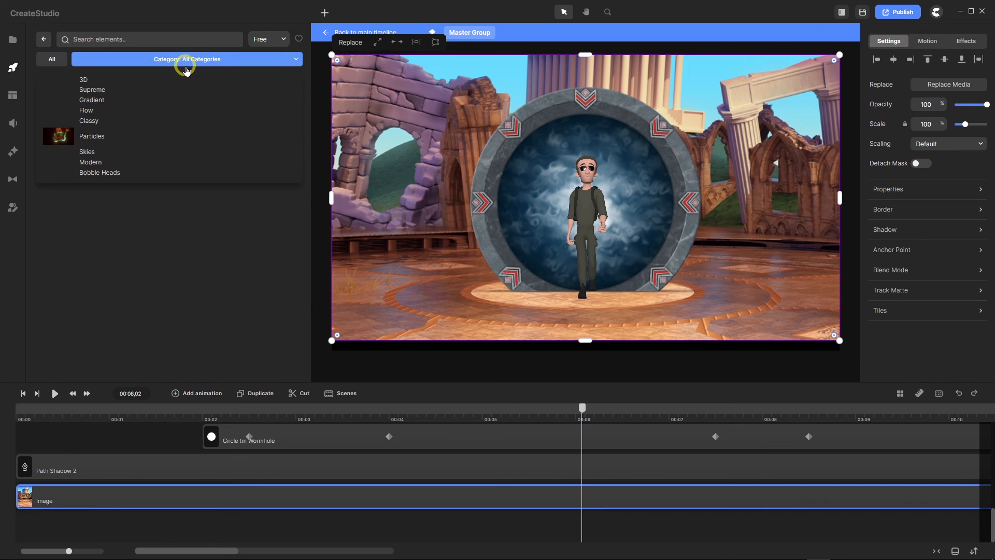
{"action": "left_click", "coordinate": [138, 82]}
{"action": "left_click", "coordinate": [136, 81]}
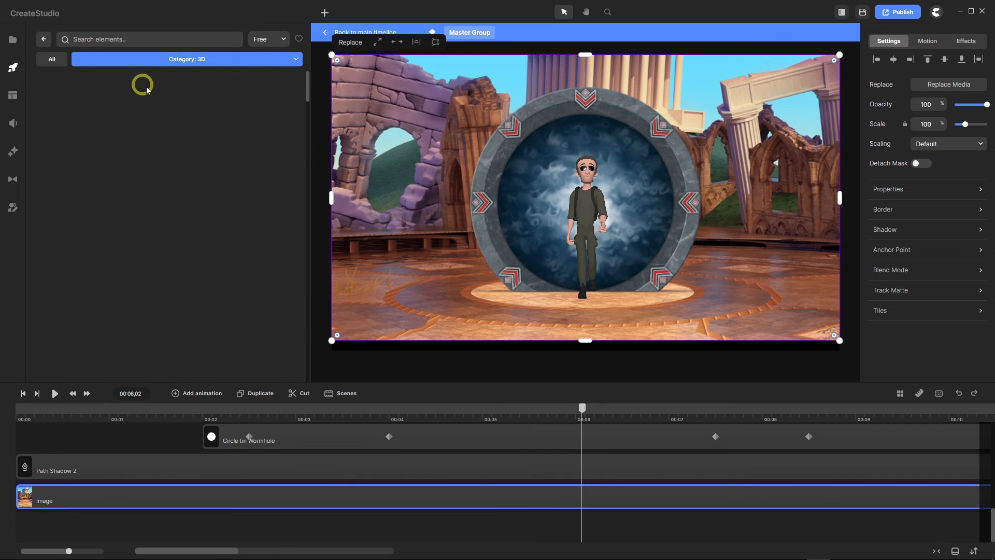
{"action": "left_click", "coordinate": [283, 39]}
{"action": "left_click", "coordinate": [273, 107]}
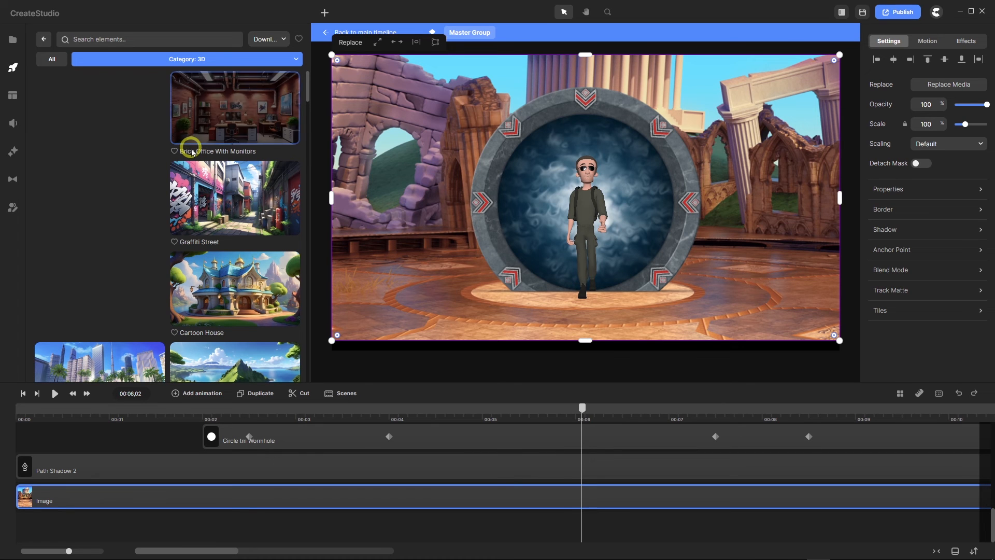
{"action": "scroll", "coordinate": [192, 152], "scroll_direction": "down", "scroll_amount": 5}
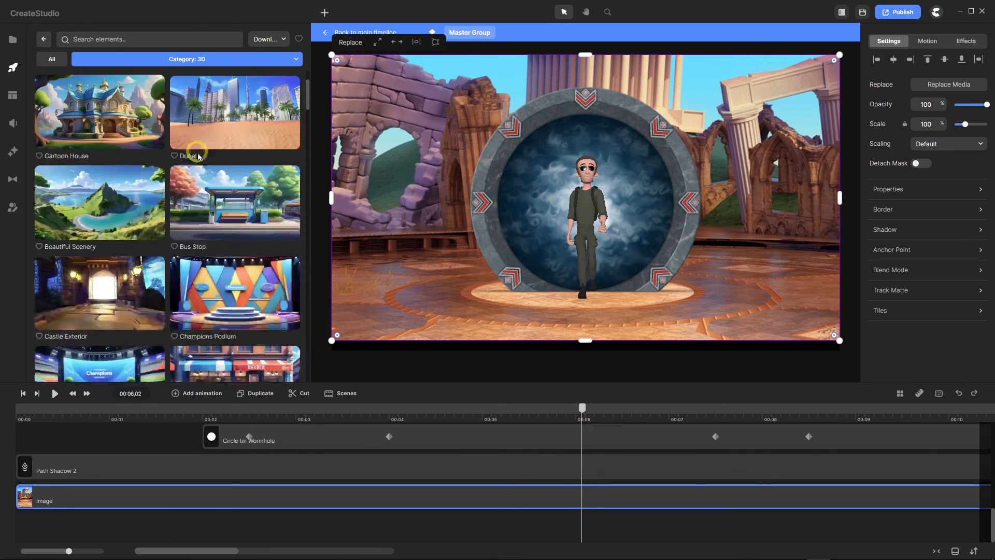
{"action": "scroll", "coordinate": [198, 156], "scroll_direction": "down", "scroll_amount": 8}
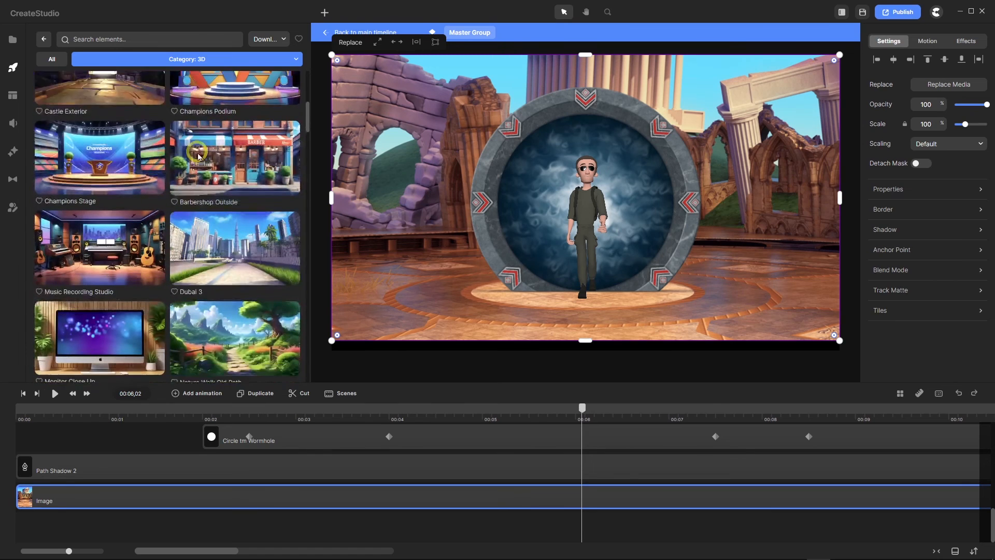
{"action": "scroll", "coordinate": [198, 155], "scroll_direction": "down", "scroll_amount": 2}
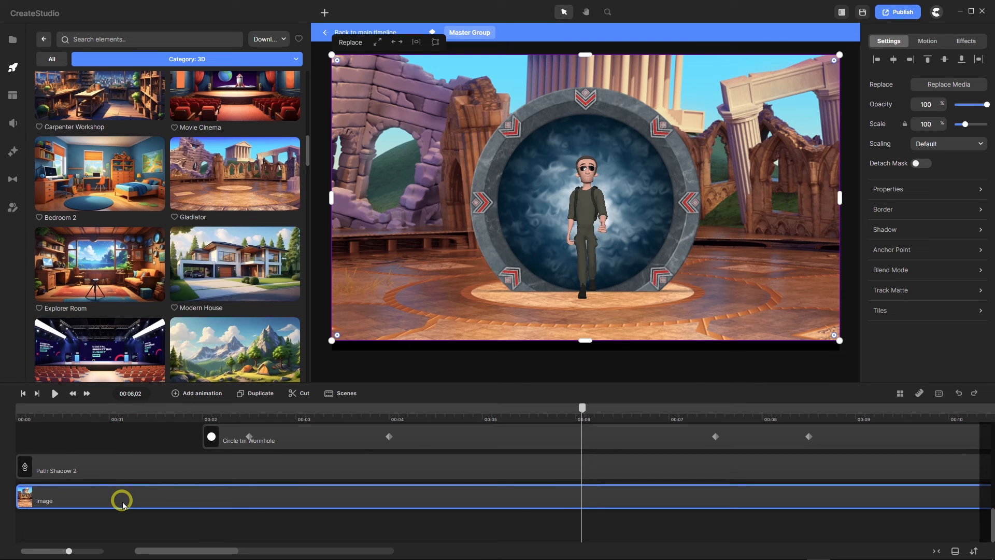
Examine how the cropped floor Image layer above Circle Ring 2 relates to the full background Image beneath all ring layers
{"action": "scroll", "coordinate": [134, 443], "scroll_direction": "up", "scroll_amount": 3}
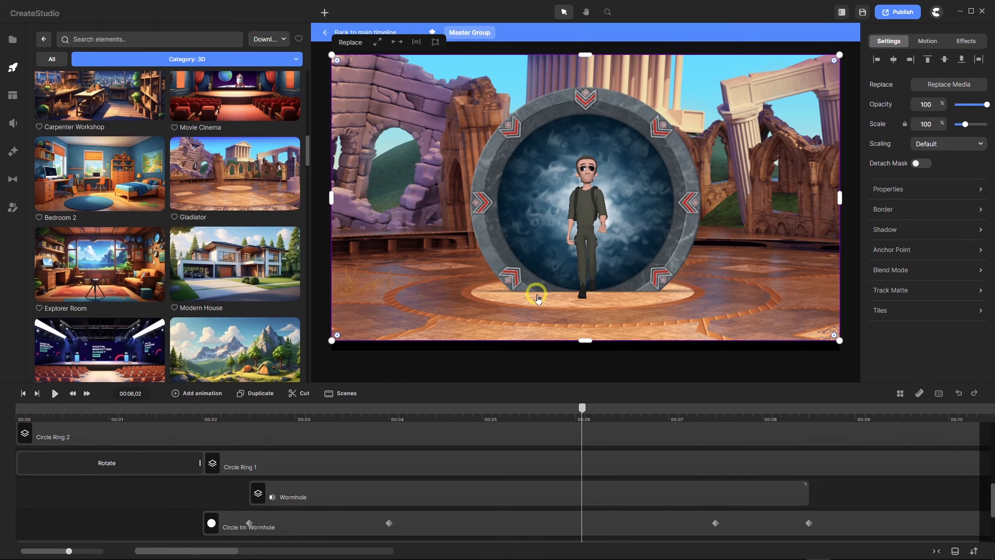
{"action": "scroll", "coordinate": [132, 516], "scroll_direction": "down", "scroll_amount": 2}
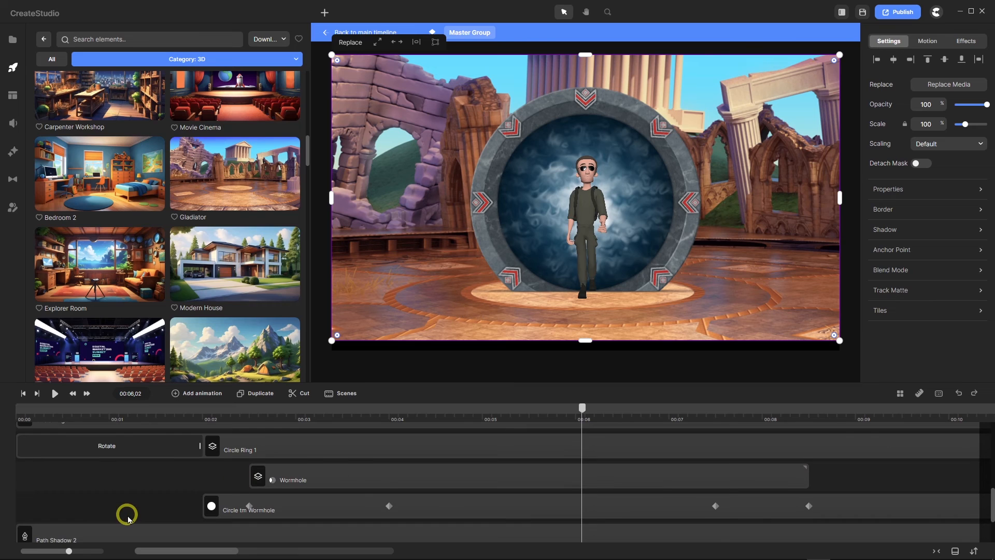
{"action": "scroll", "coordinate": [127, 518], "scroll_direction": "down", "scroll_amount": 1}
{"action": "scroll", "coordinate": [128, 520], "scroll_direction": "up", "scroll_amount": 3}
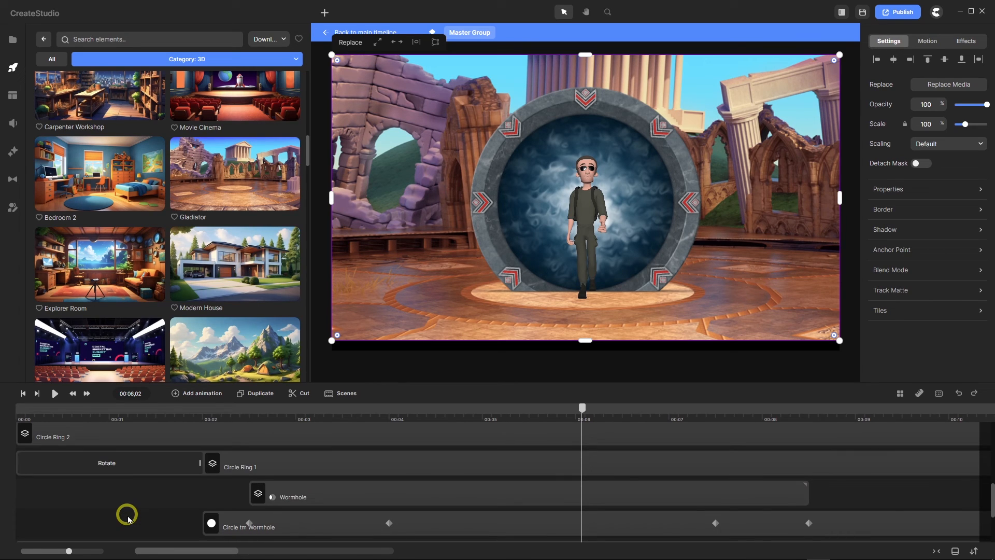
{"action": "scroll", "coordinate": [128, 519], "scroll_direction": "up", "scroll_amount": 4}
{"action": "left_click", "coordinate": [126, 498]}
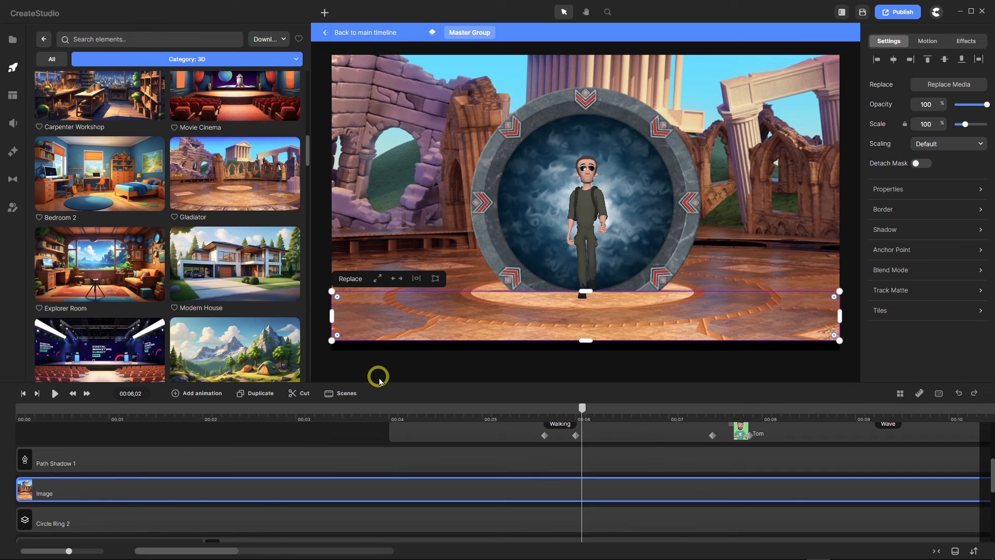
{"action": "scroll", "coordinate": [254, 501], "scroll_direction": "down", "scroll_amount": 3}
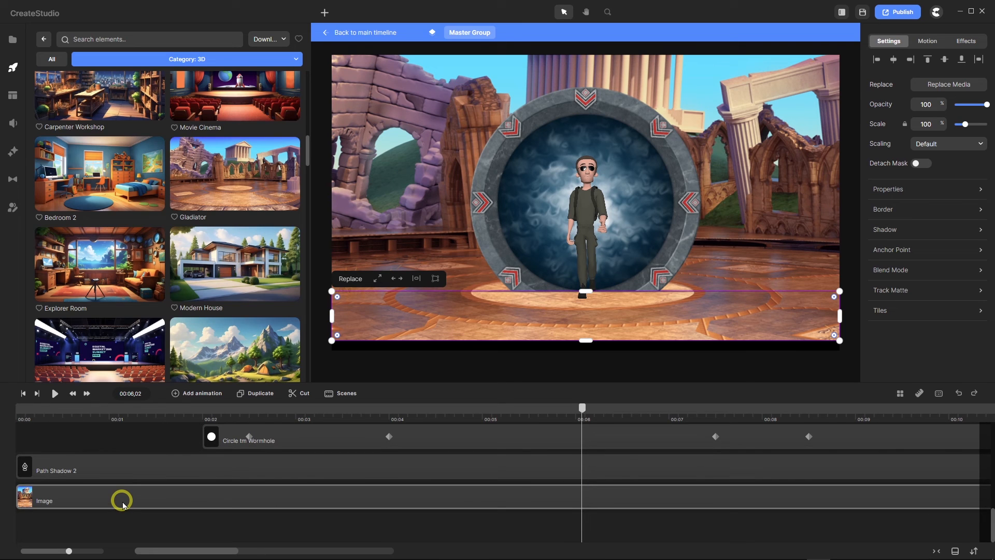
{"action": "scroll", "coordinate": [122, 502], "scroll_direction": "up", "scroll_amount": 4}
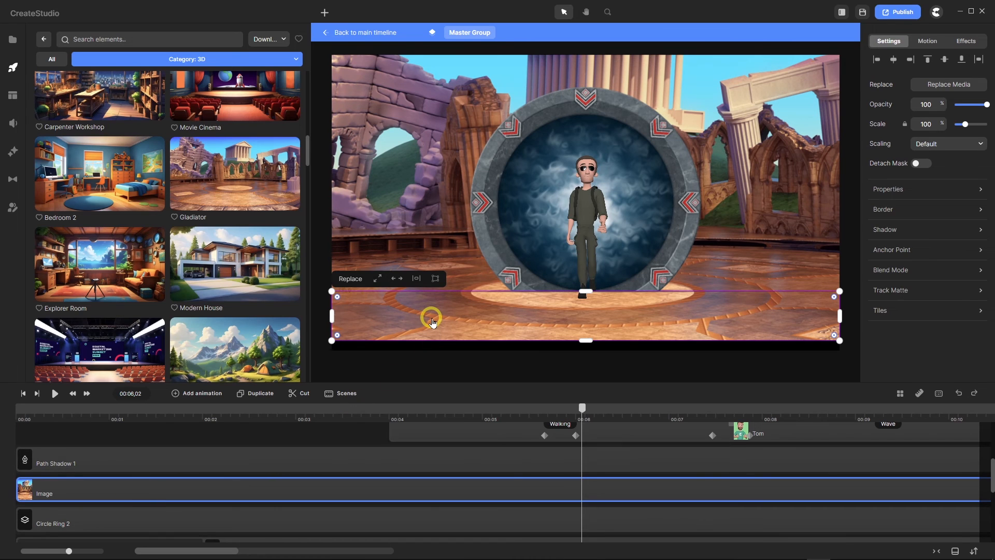
Delete the cropped floor Image layer above Circle Ring 2 and add an empty track below Path Shadow 1
{"action": "right_click", "coordinate": [202, 495]}
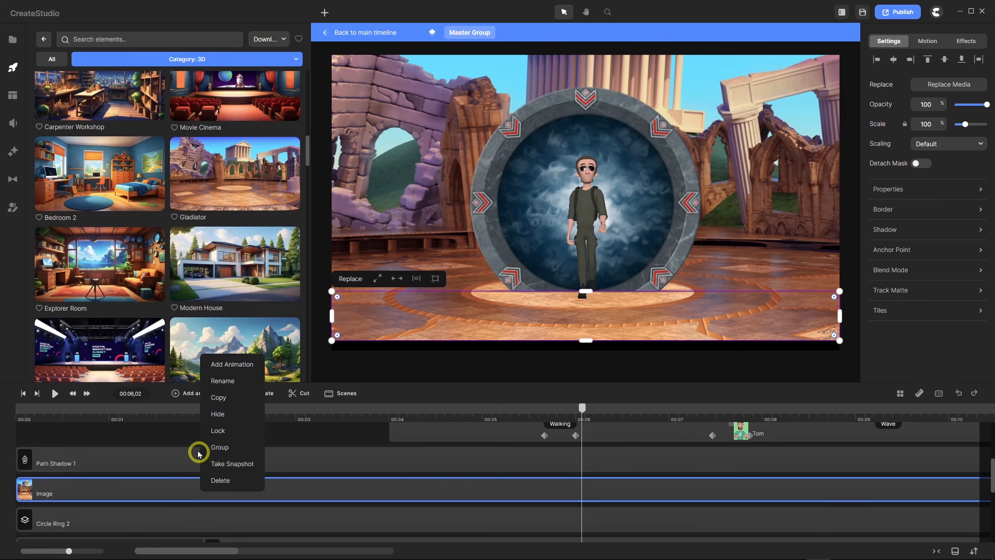
{"action": "left_click", "coordinate": [176, 437]}
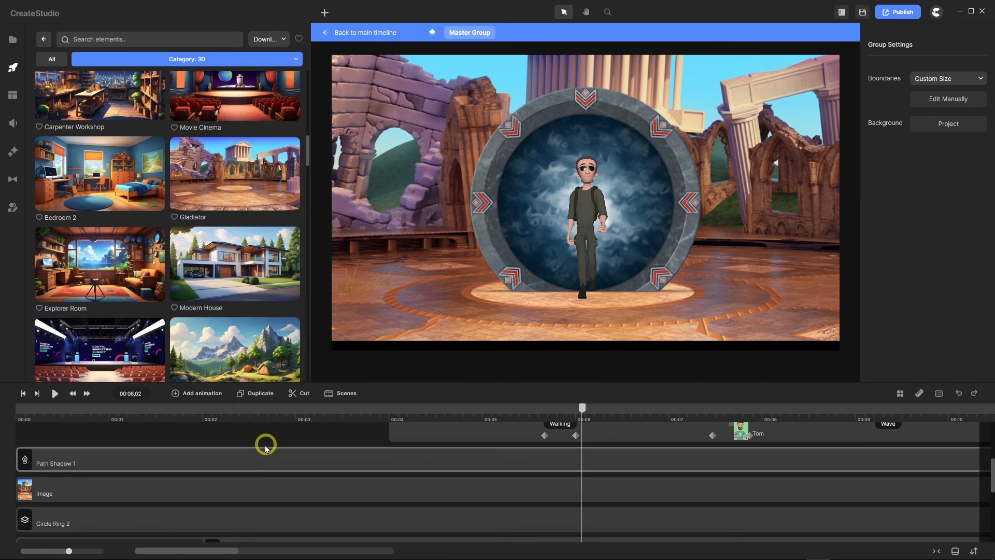
{"action": "right_click", "coordinate": [211, 491]}
{"action": "left_click", "coordinate": [224, 477]}
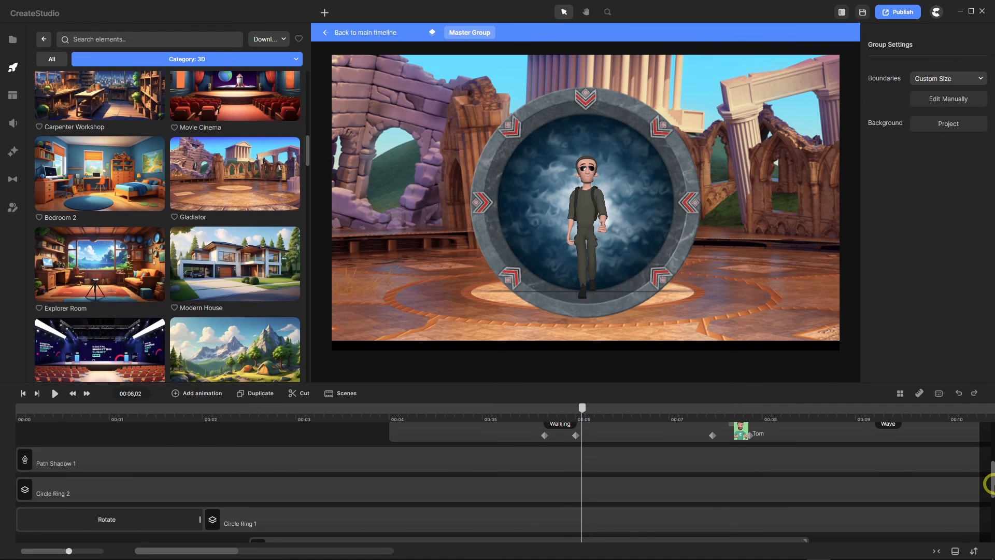
{"action": "right_click", "coordinate": [188, 476]}
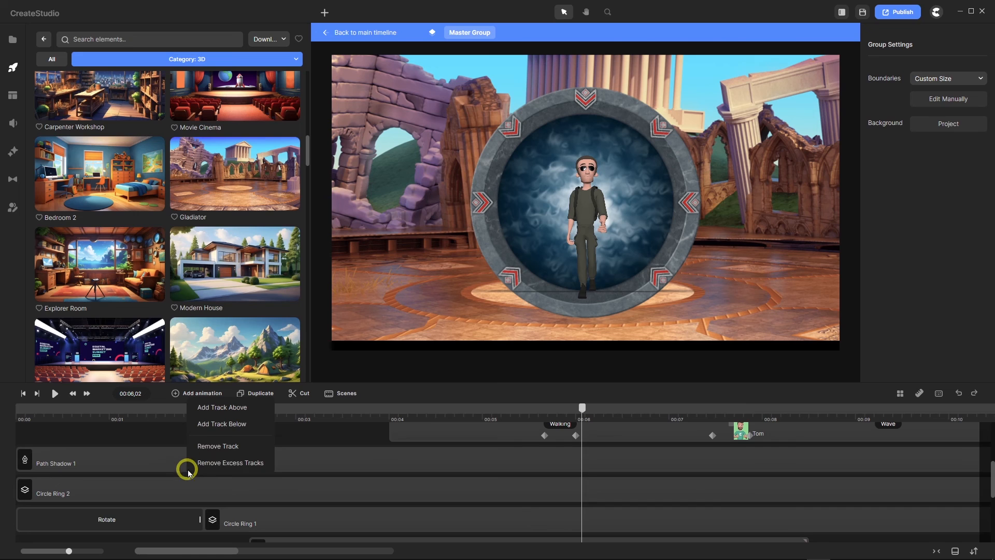
{"action": "left_click", "coordinate": [225, 425]}
Duplicate the background Image and move the copy to the empty track between Path Shadow 1 and Circle Ring 2
{"action": "scroll", "coordinate": [224, 476], "scroll_direction": "down", "scroll_amount": 5}
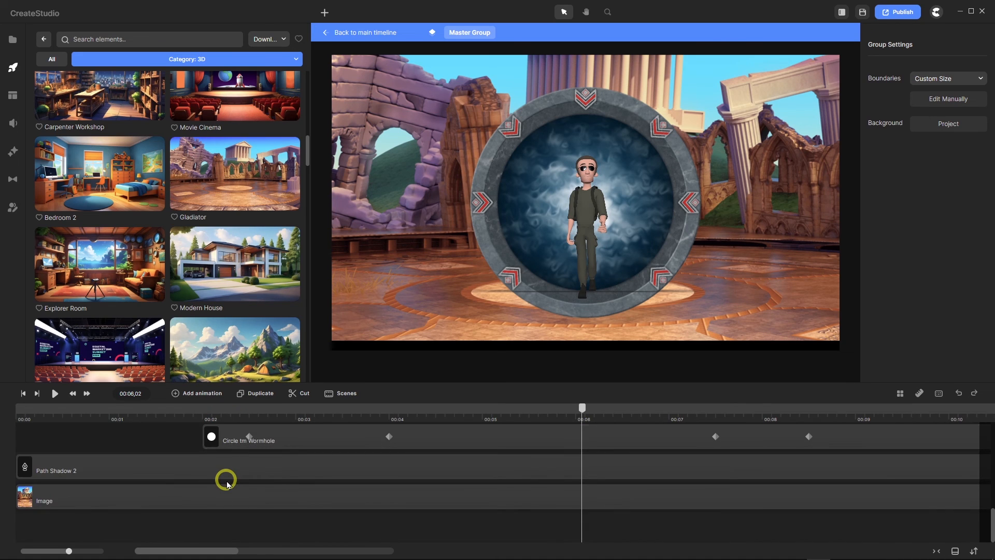
{"action": "left_click", "coordinate": [202, 496]}
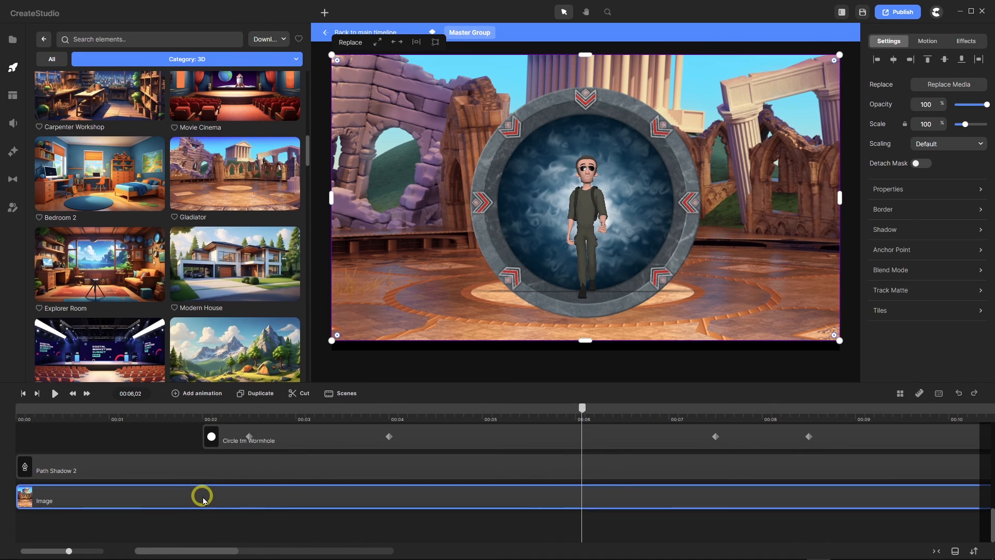
{"action": "right_click", "coordinate": [203, 497]}
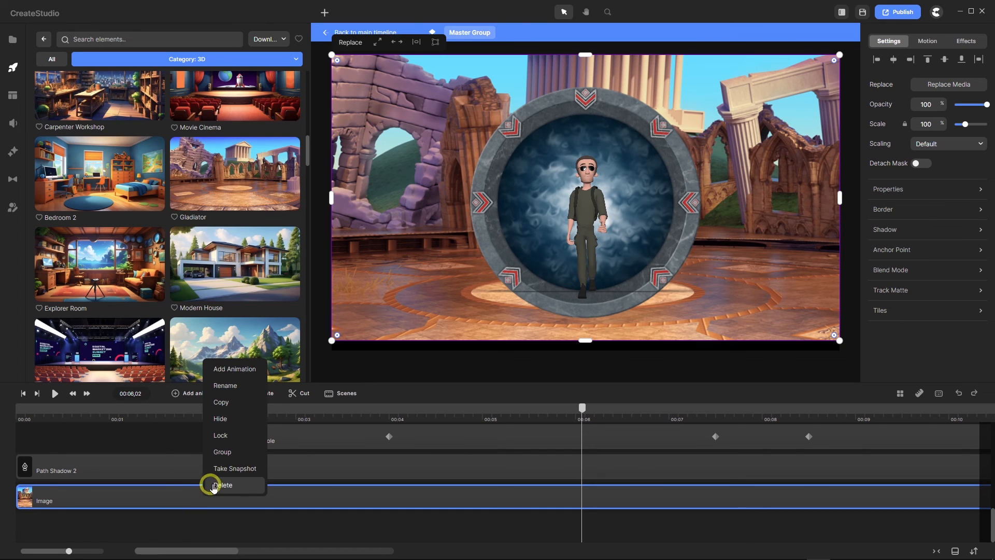
{"action": "left_click", "coordinate": [270, 395]}
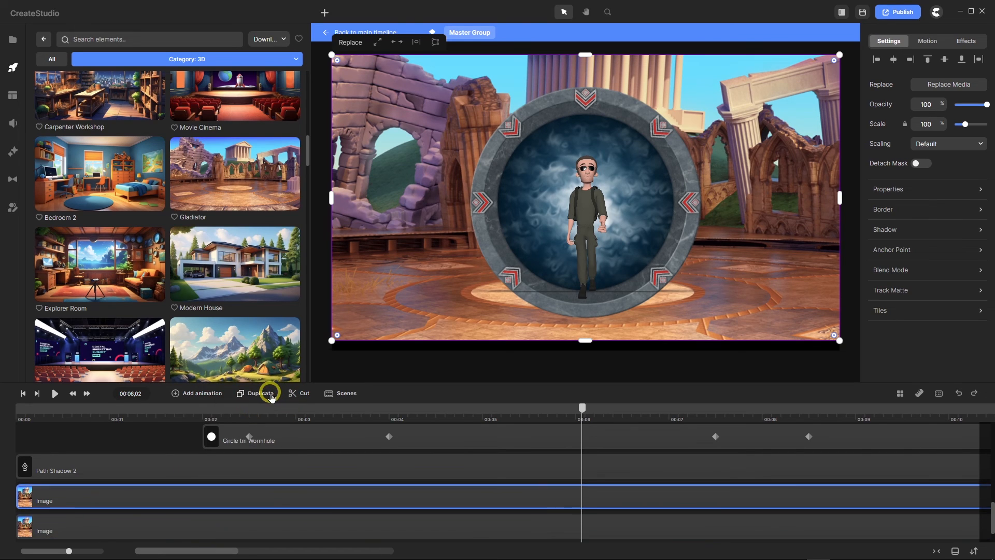
{"action": "left_click_drag", "start_coordinate": [218, 496], "coordinate": [203, 452]}
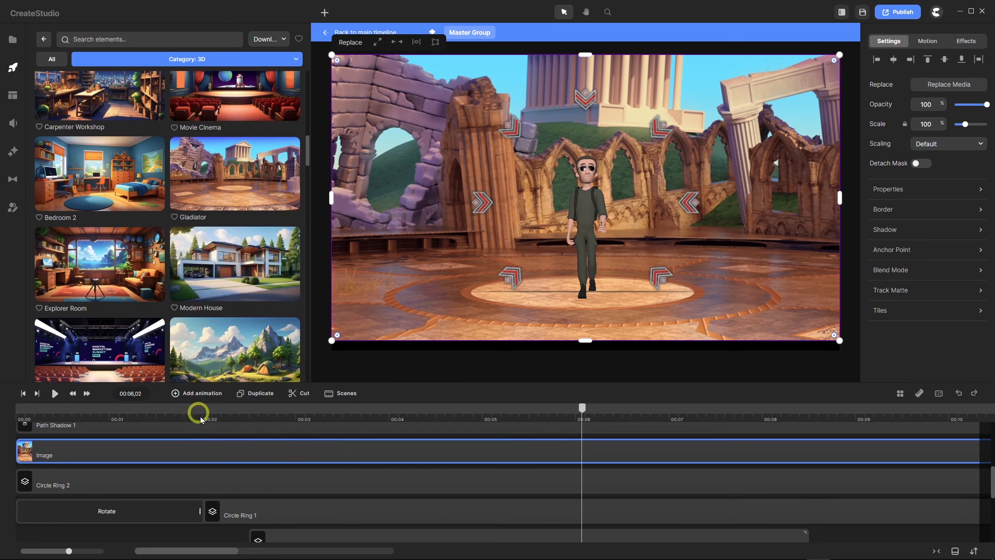
{"action": "scroll", "coordinate": [216, 443], "scroll_direction": "up", "scroll_amount": 1}
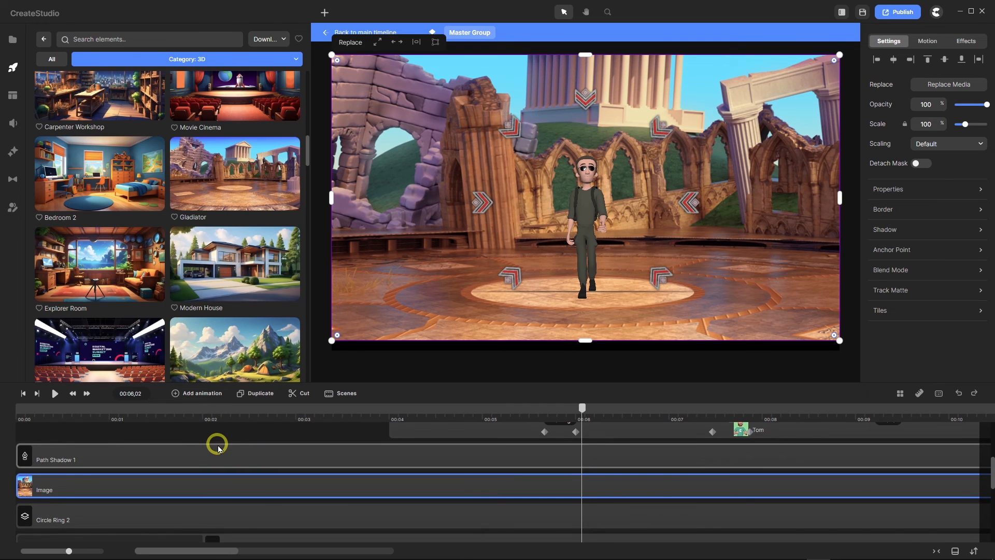
At 00:01,20, crop the duplicated Image from its top edge down to the floor area at the ring's base
{"action": "left_click_drag", "start_coordinate": [577, 408], "coordinate": [171, 420]}
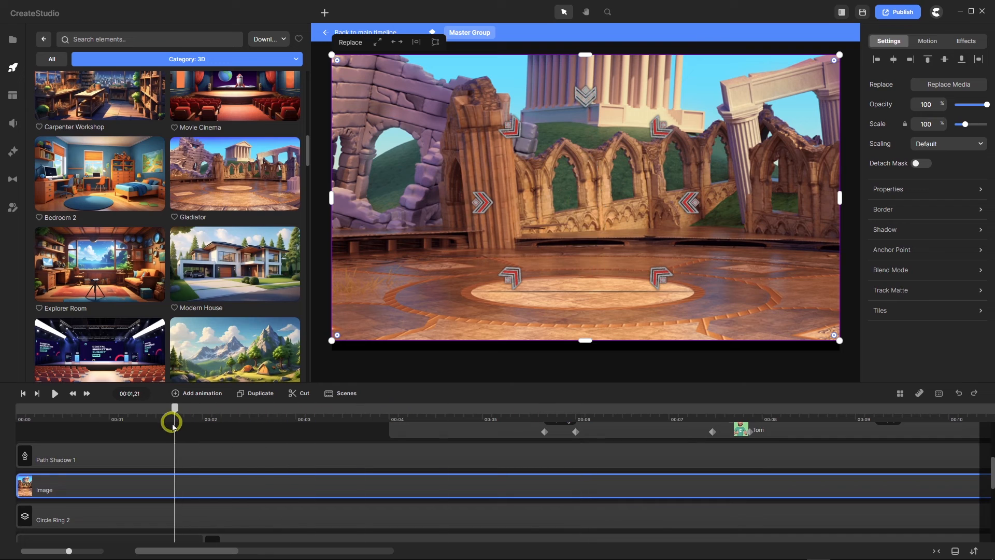
{"action": "left_click", "coordinate": [388, 79]}
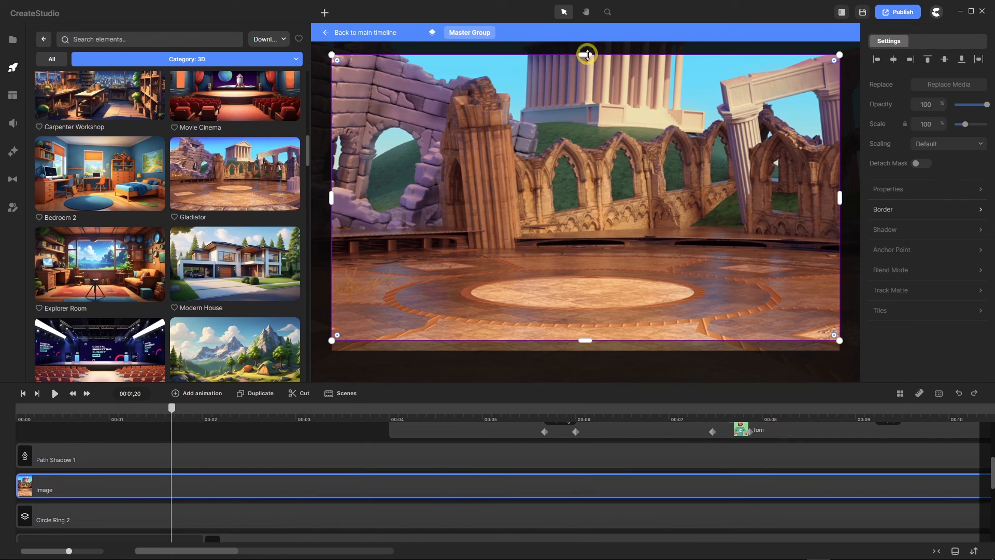
{"action": "left_click_drag", "start_coordinate": [587, 55], "coordinate": [597, 284]}
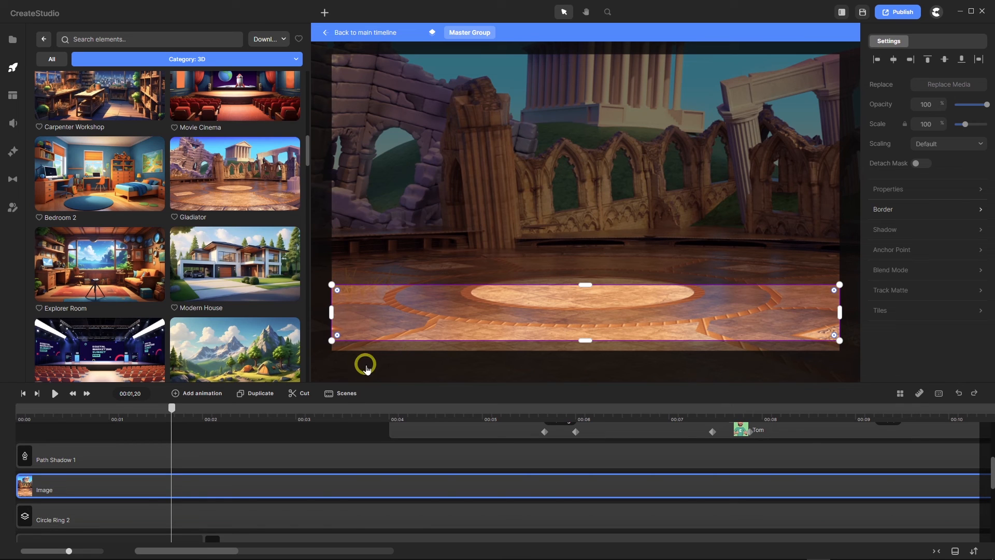
{"action": "left_click", "coordinate": [252, 438]}
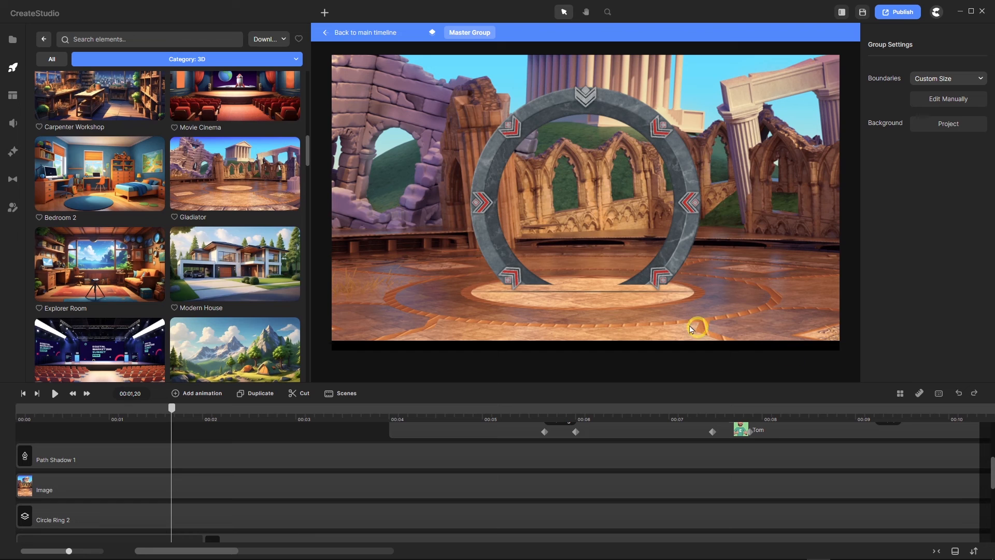
{"action": "scroll", "coordinate": [621, 291], "scroll_direction": "up", "scroll_amount": 5}
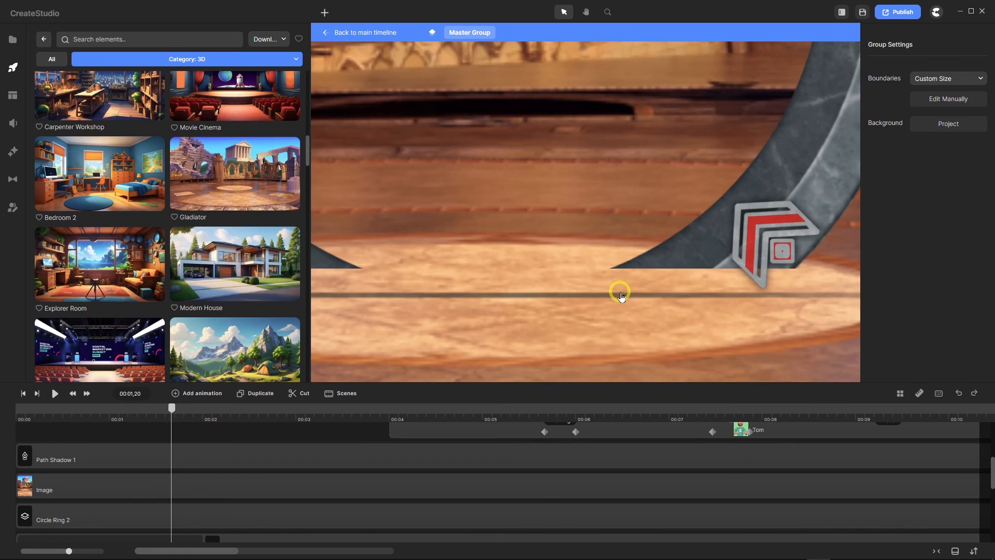
Add a horizontal guideline and align it with the middle of the dark shadow line at the ring's base
{"action": "scroll", "coordinate": [621, 294], "scroll_direction": "up", "scroll_amount": 1}
{"action": "left_click", "coordinate": [920, 394]}
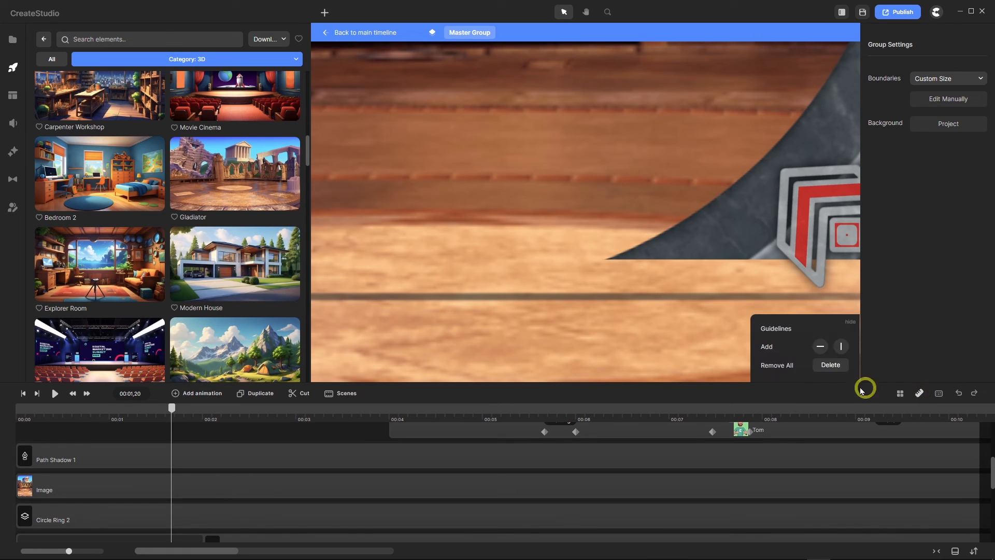
{"action": "left_click", "coordinate": [820, 347]}
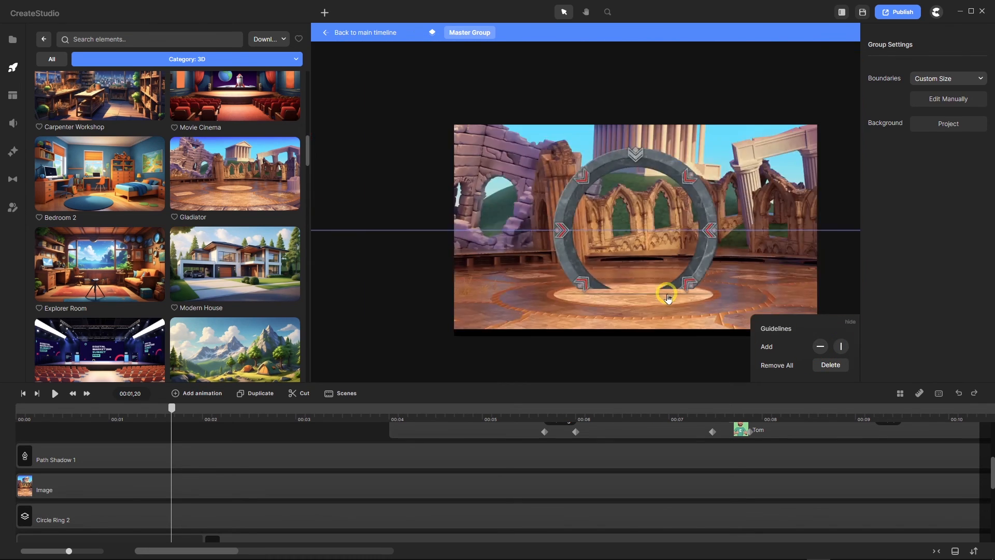
{"action": "left_click_drag", "start_coordinate": [615, 230], "coordinate": [615, 289]}
{"action": "scroll", "coordinate": [617, 293], "scroll_direction": "up", "scroll_amount": 3}
{"action": "scroll", "coordinate": [619, 300], "scroll_direction": "up", "scroll_amount": 3}
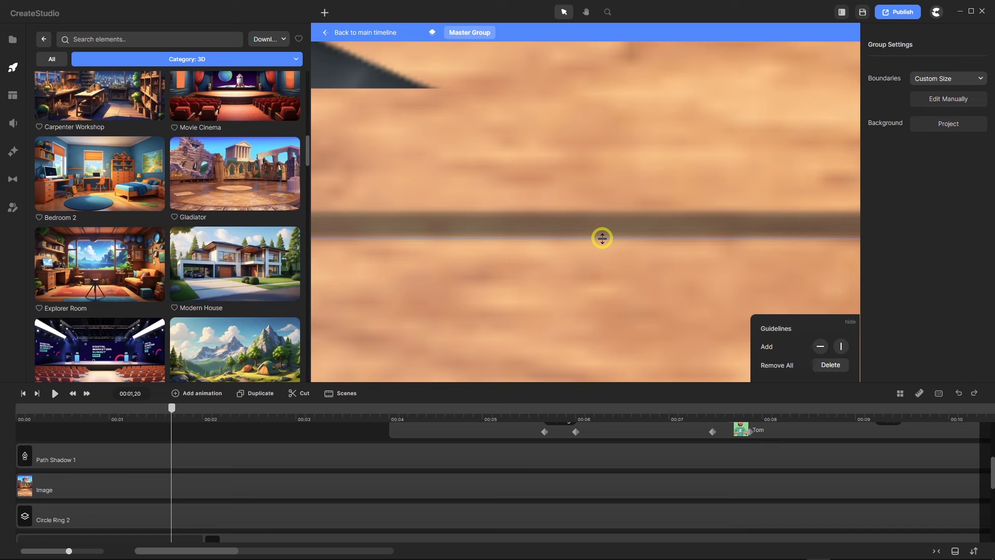
{"action": "left_click_drag", "start_coordinate": [602, 234], "coordinate": [601, 224]}
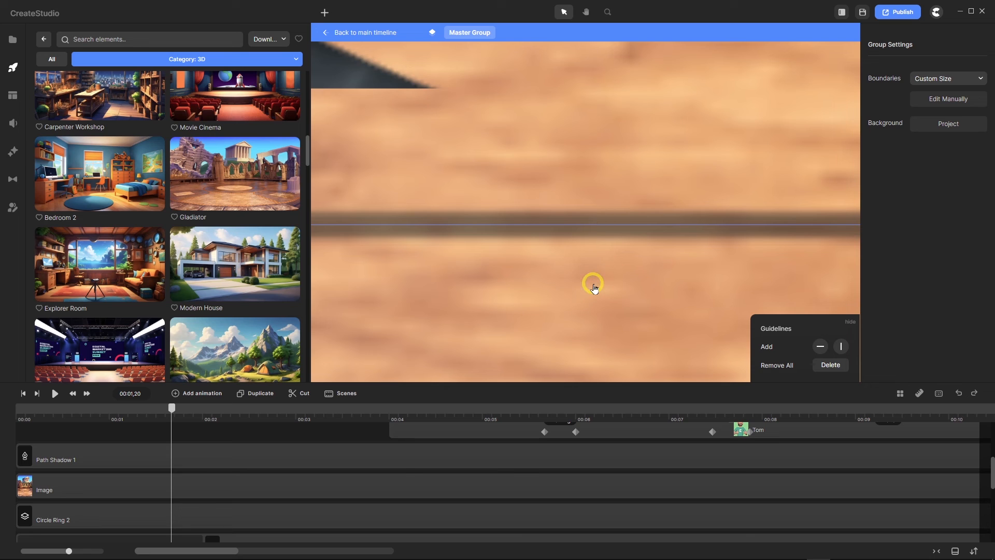
{"action": "scroll", "coordinate": [537, 282], "scroll_direction": "down", "scroll_amount": 5}
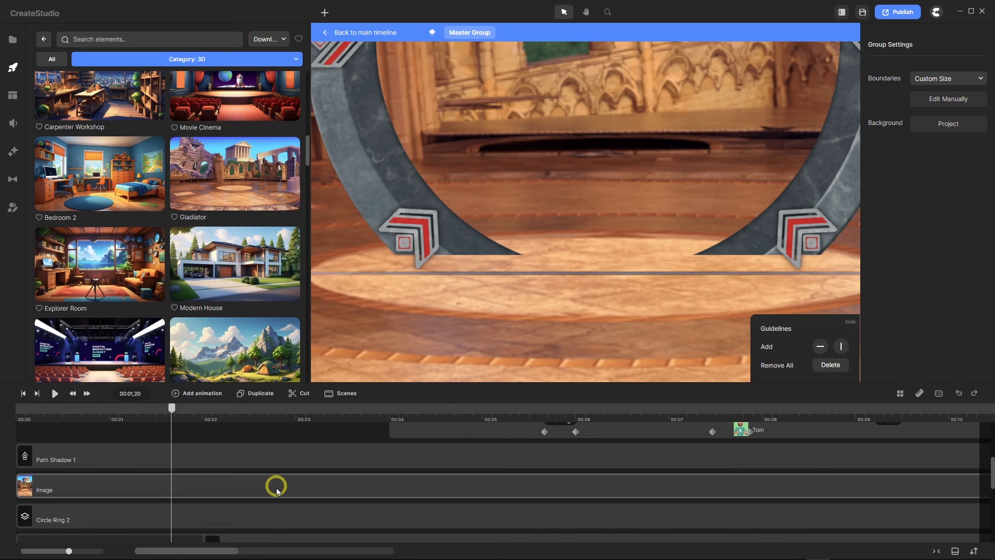
Adjust the crop of the floor Image between Path Shadow 1 and Circle Ring 2 so its top edge sits on the guideline
{"action": "left_click", "coordinate": [276, 490]}
{"action": "scroll", "coordinate": [503, 283], "scroll_direction": "down", "scroll_amount": 5}
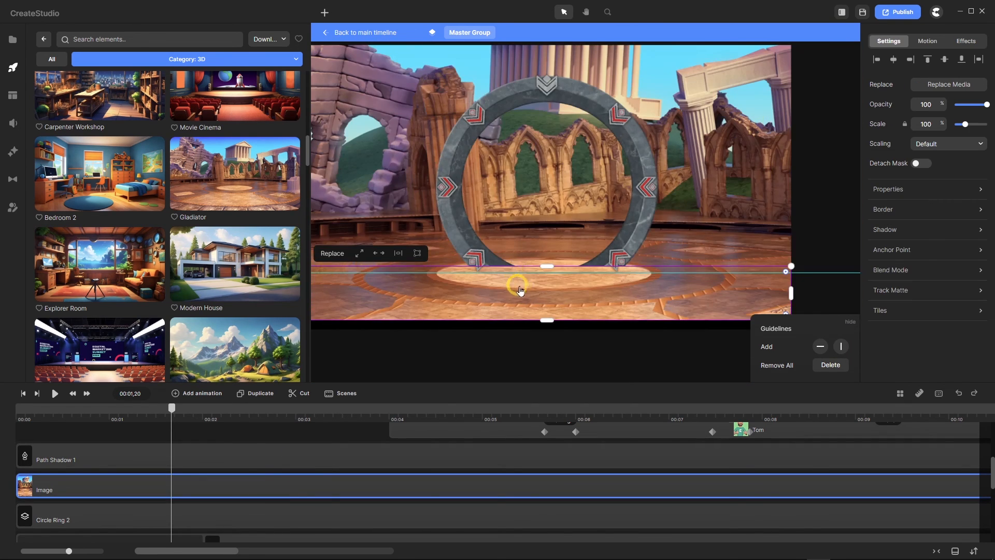
{"action": "scroll", "coordinate": [519, 286], "scroll_direction": "down", "scroll_amount": 3}
{"action": "scroll", "coordinate": [423, 306], "scroll_direction": "up", "scroll_amount": 5}
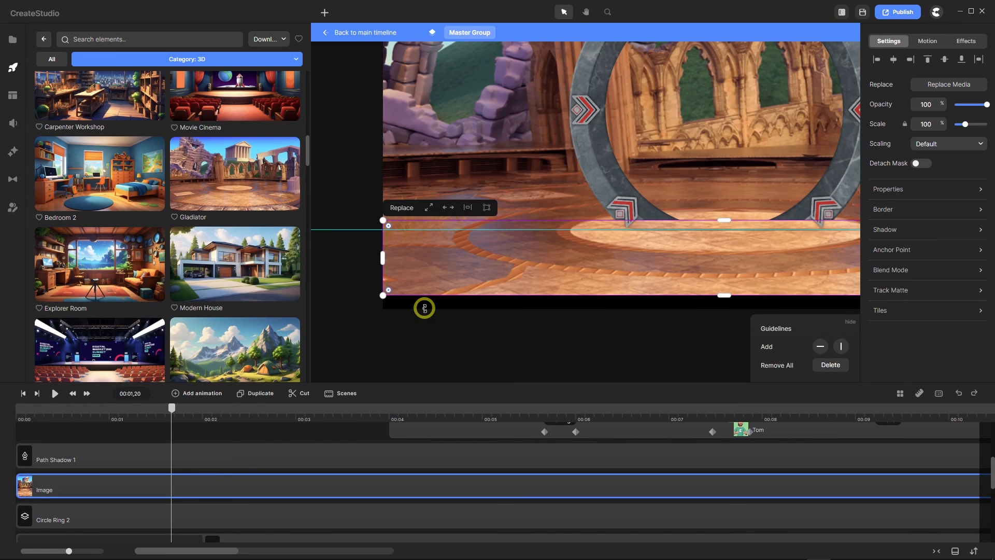
{"action": "double_click", "coordinate": [434, 261]}
{"action": "scroll", "coordinate": [342, 321], "scroll_direction": "down", "scroll_amount": 5}
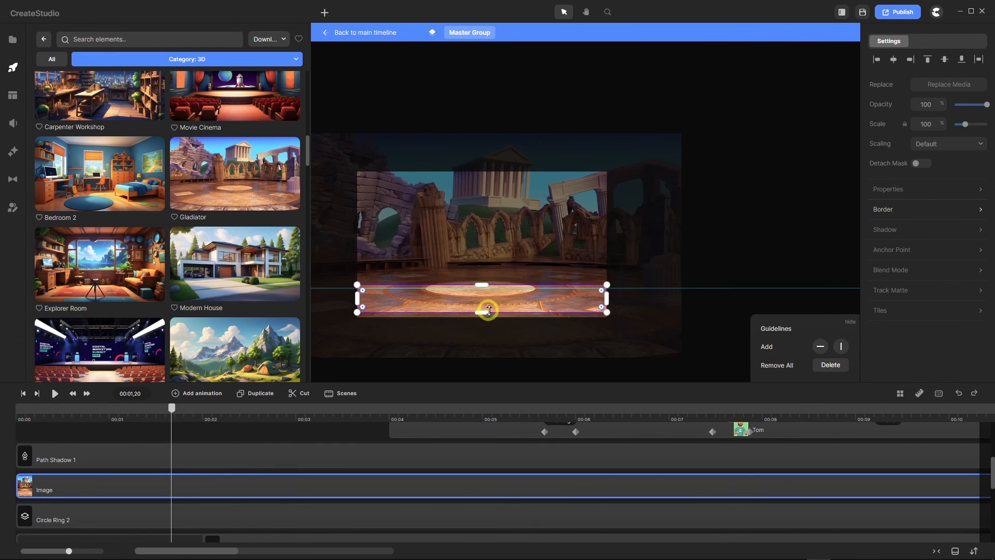
{"action": "scroll", "coordinate": [486, 300], "scroll_direction": "up", "scroll_amount": 2}
{"action": "scroll", "coordinate": [487, 301], "scroll_direction": "up", "scroll_amount": 3}
{"action": "mouse_move", "coordinate": [471, 242]}
{"action": "left_mouse_down"}
{"action": "mouse_move", "coordinate": [469, 258]}
{"action": "mouse_move", "coordinate": [459, 243]}
{"action": "mouse_move", "coordinate": [460, 252]}
{"action": "left_mouse_up"}
{"action": "scroll", "coordinate": [470, 256], "scroll_direction": "up", "scroll_amount": 5}
{"action": "left_click", "coordinate": [501, 291]}
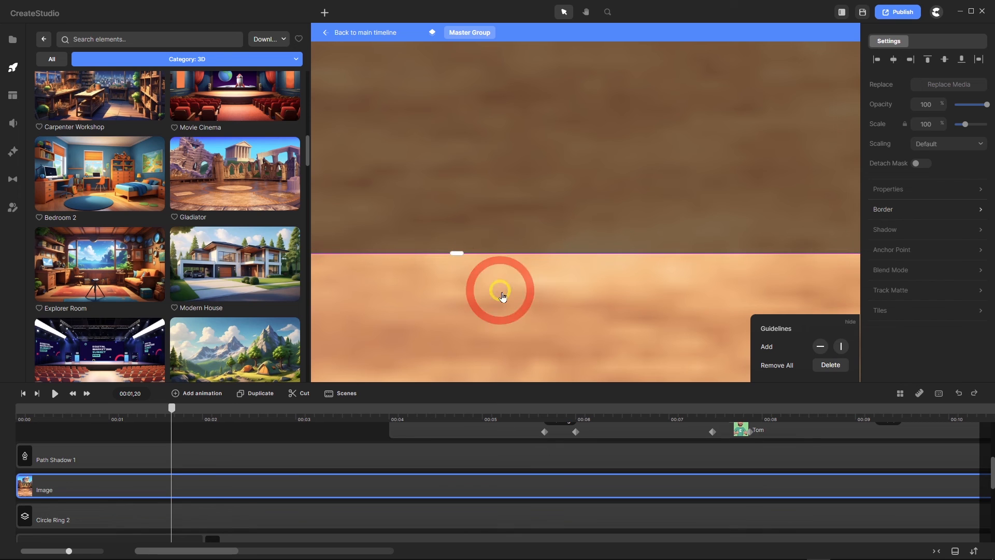
{"action": "scroll", "coordinate": [518, 296], "scroll_direction": "down", "scroll_amount": 5}
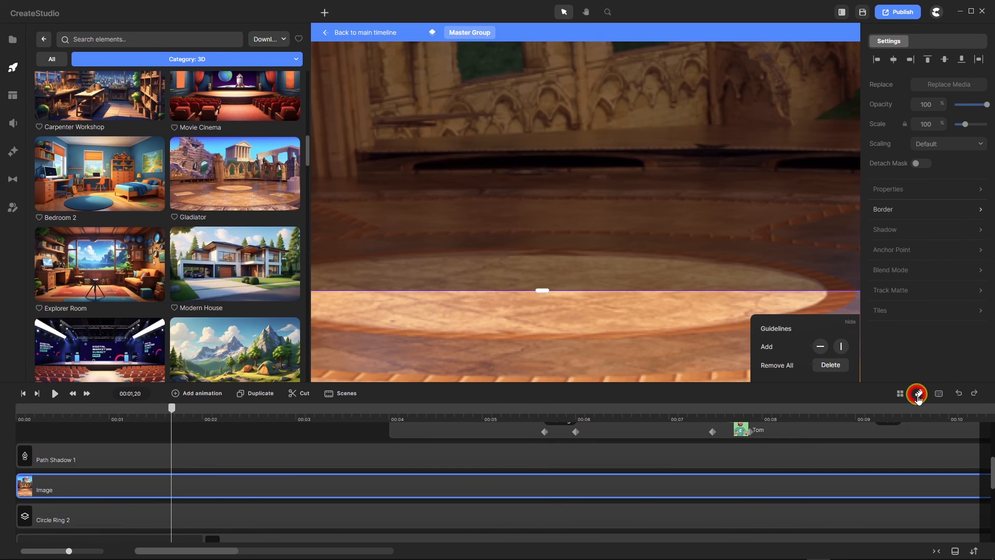
Hide the guidelines and check how the ring's base meets the cropped floor
{"action": "left_click", "coordinate": [917, 395]}
{"action": "scroll", "coordinate": [482, 277], "scroll_direction": "down", "scroll_amount": 4}
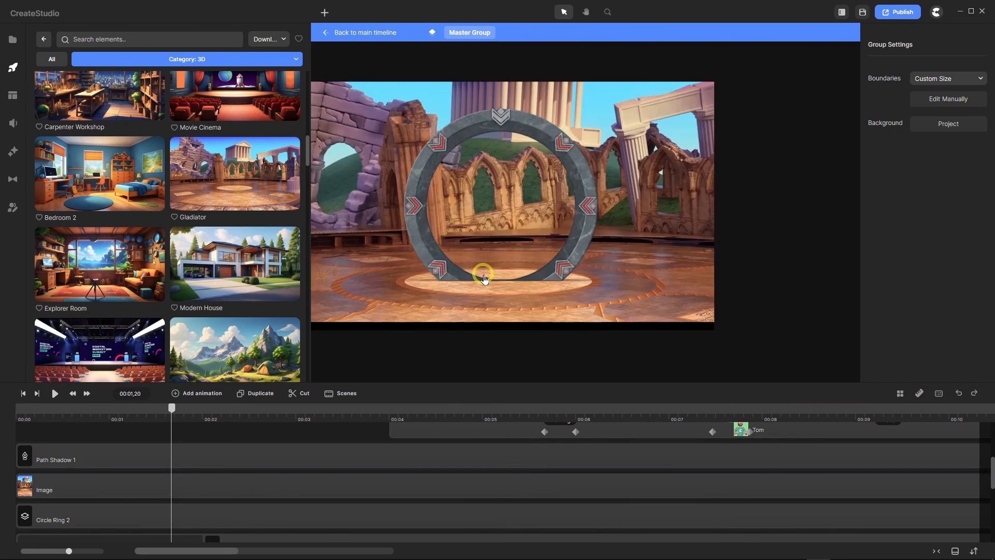
{"action": "scroll", "coordinate": [472, 285], "scroll_direction": "up", "scroll_amount": 5}
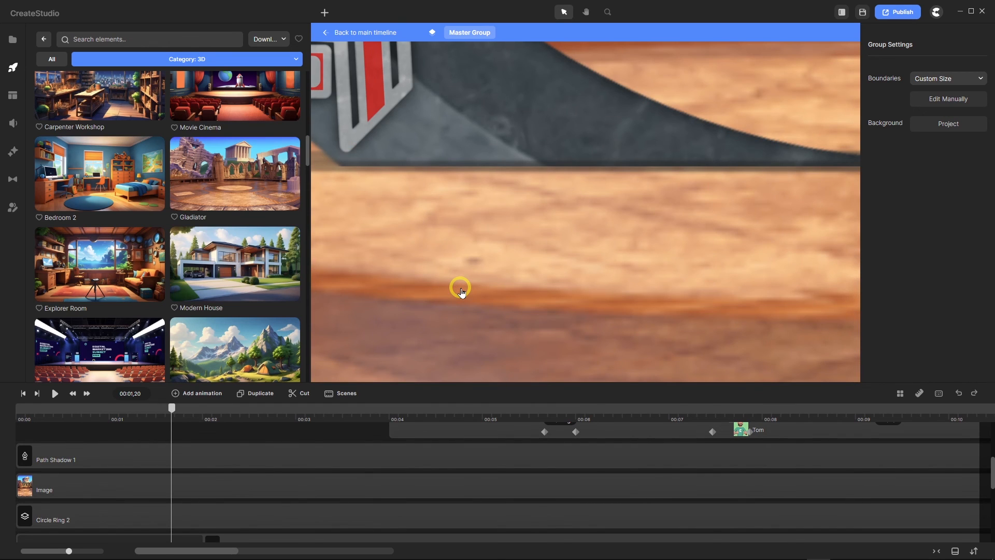
{"action": "scroll", "coordinate": [460, 288], "scroll_direction": "down", "scroll_amount": 6}
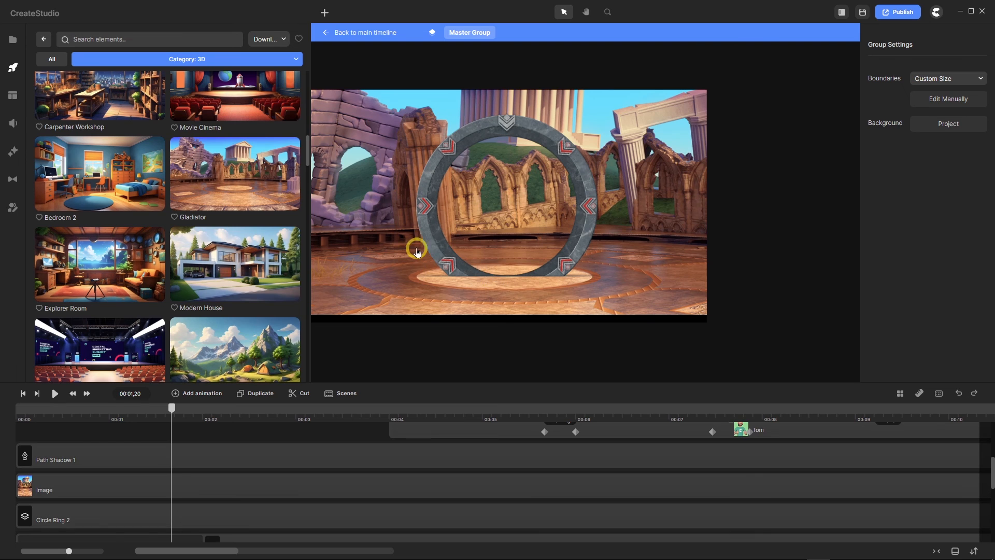
{"action": "scroll", "coordinate": [407, 236], "scroll_direction": "up", "scroll_amount": 3}
{"action": "scroll", "coordinate": [407, 236], "scroll_direction": "down", "scroll_amount": 2}
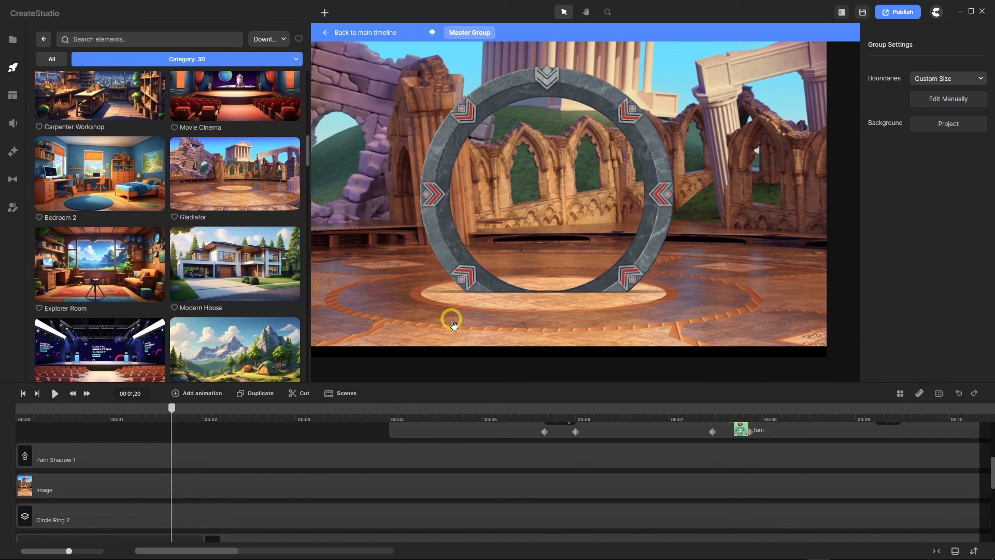
Inspect the Path Shadow 1 layer along the ring's base and open its Blur effect settings
{"action": "left_click", "coordinate": [269, 459]}
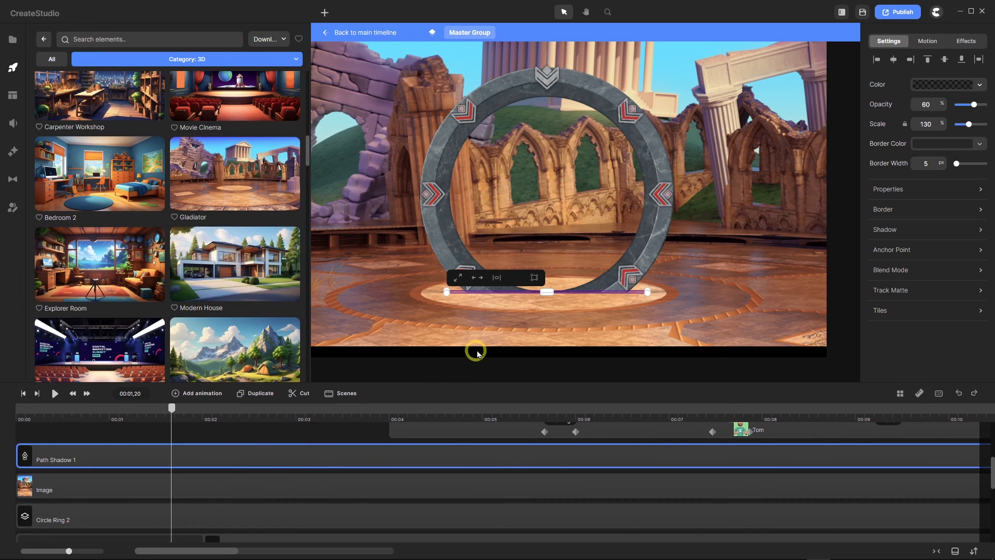
{"action": "scroll", "coordinate": [471, 303], "scroll_direction": "up", "scroll_amount": 5}
{"action": "scroll", "coordinate": [472, 303], "scroll_direction": "down", "scroll_amount": 3}
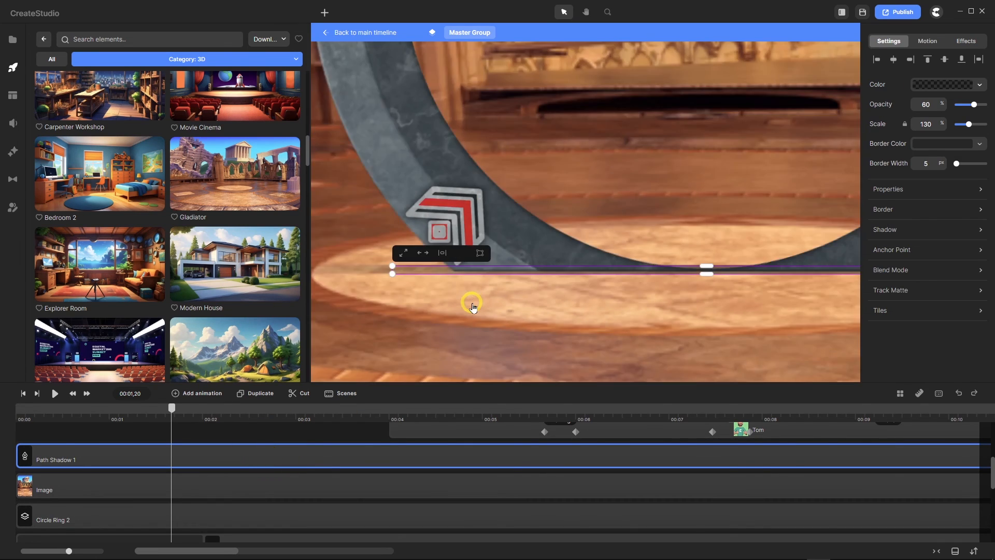
{"action": "left_click", "coordinate": [324, 18]}
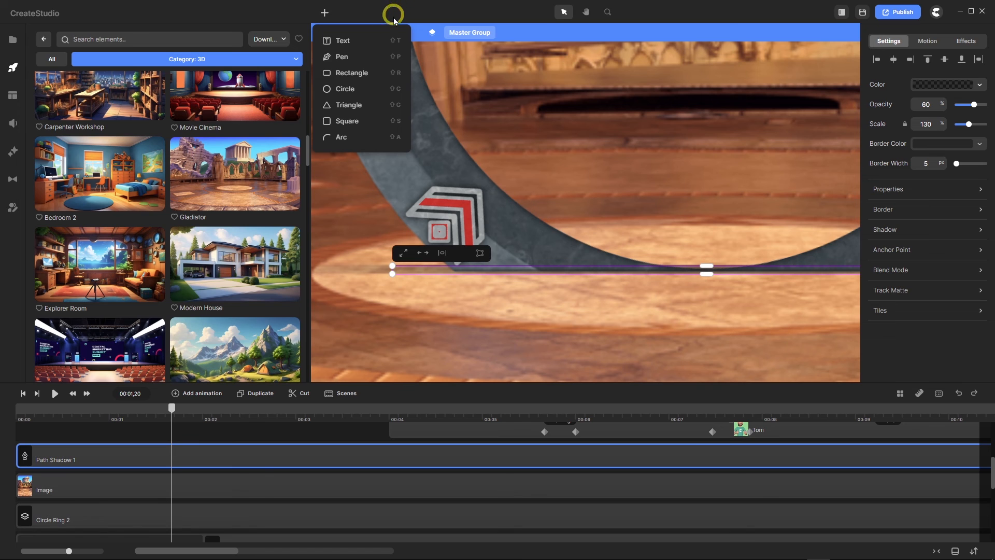
{"action": "scroll", "coordinate": [409, 290], "scroll_direction": "down", "scroll_amount": 5}
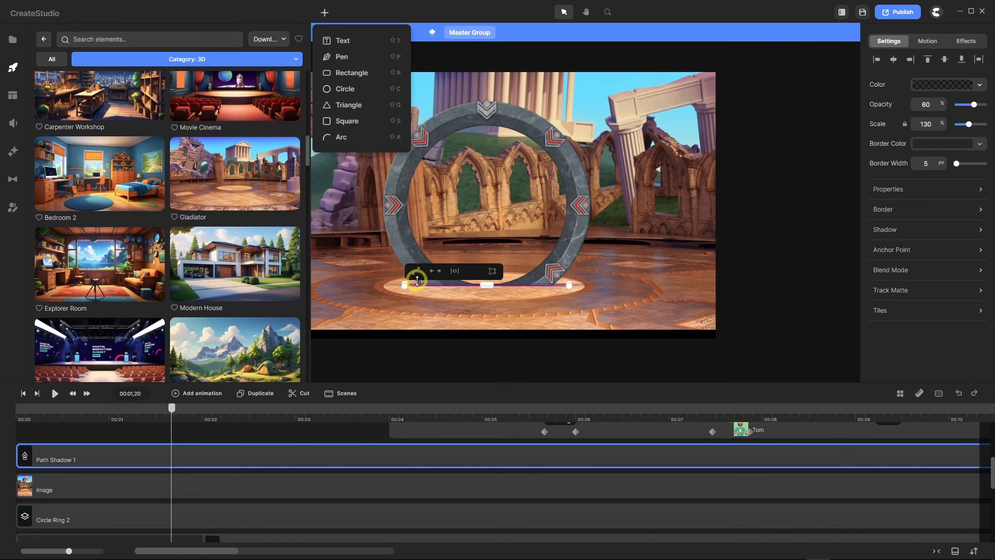
{"action": "scroll", "coordinate": [421, 287], "scroll_direction": "up", "scroll_amount": 5}
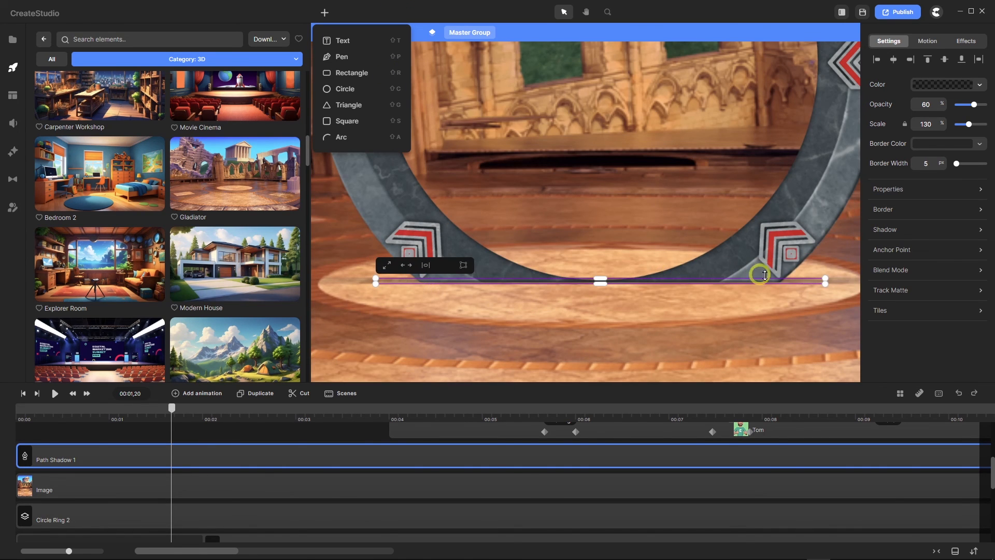
{"action": "left_click", "coordinate": [966, 41]}
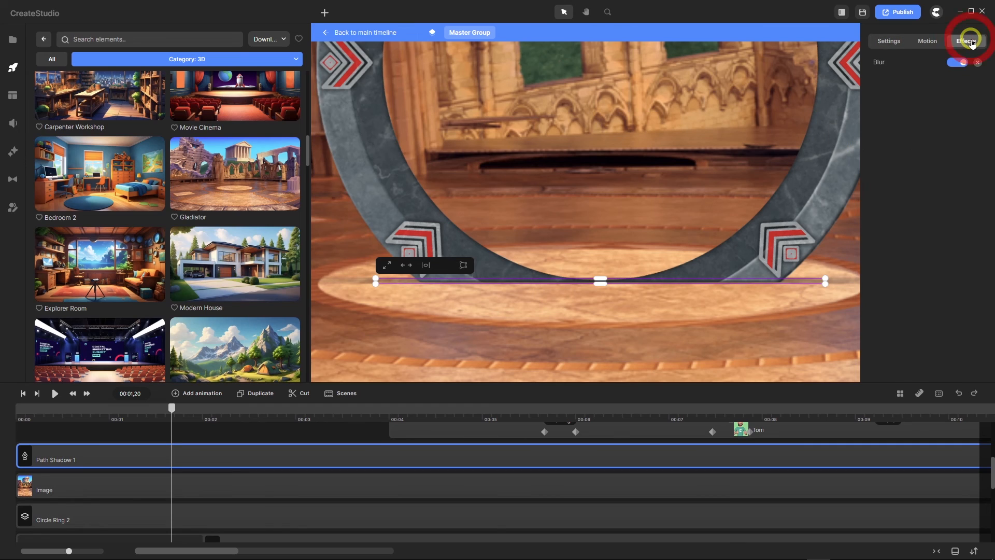
{"action": "left_click", "coordinate": [881, 61]}
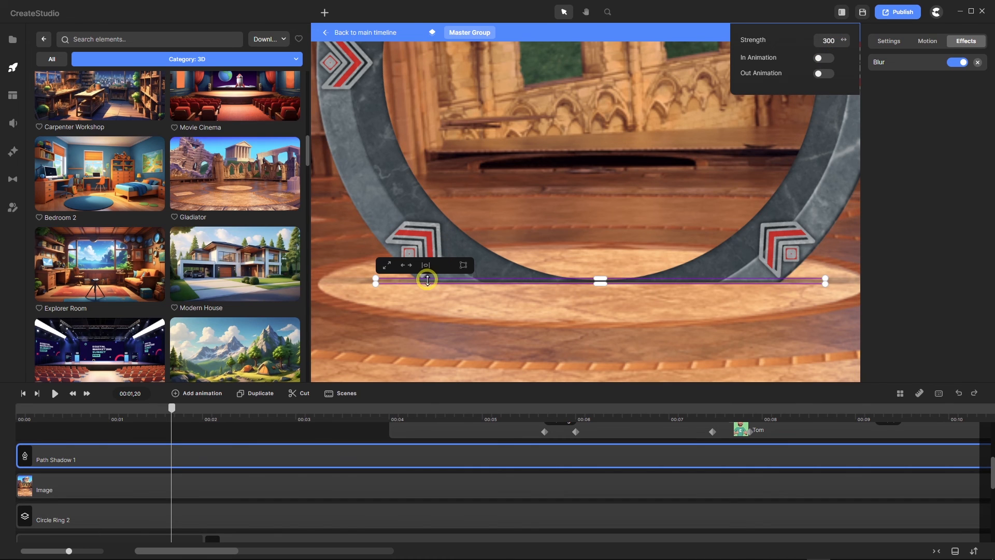
Switch the Blur effect of Path Shadow 1 off and back on to compare the shadow's hard and soft edges
{"action": "scroll", "coordinate": [425, 280], "scroll_direction": "up", "scroll_amount": 5}
{"action": "scroll", "coordinate": [425, 280], "scroll_direction": "down", "scroll_amount": 2}
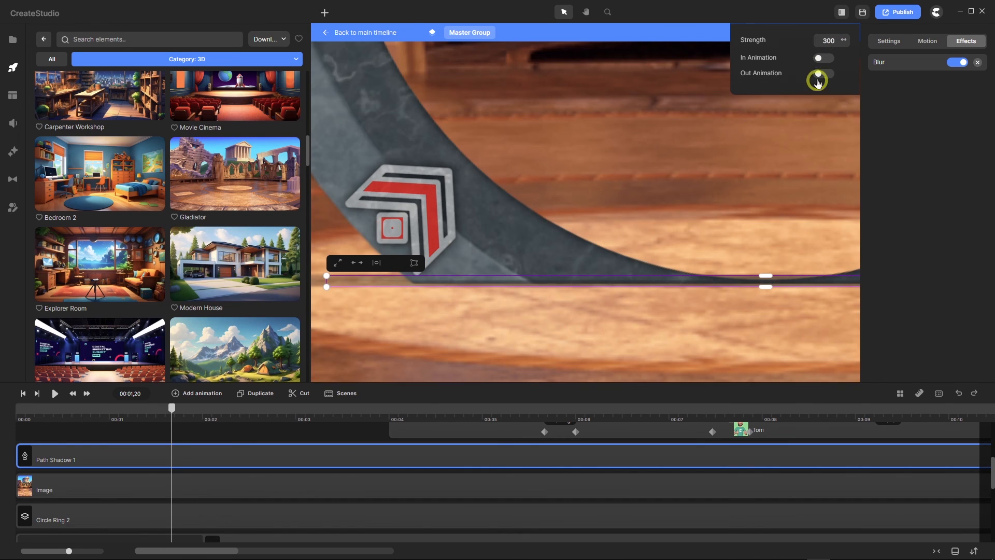
{"action": "left_click", "coordinate": [955, 63]}
{"action": "scroll", "coordinate": [404, 280], "scroll_direction": "down", "scroll_amount": 3}
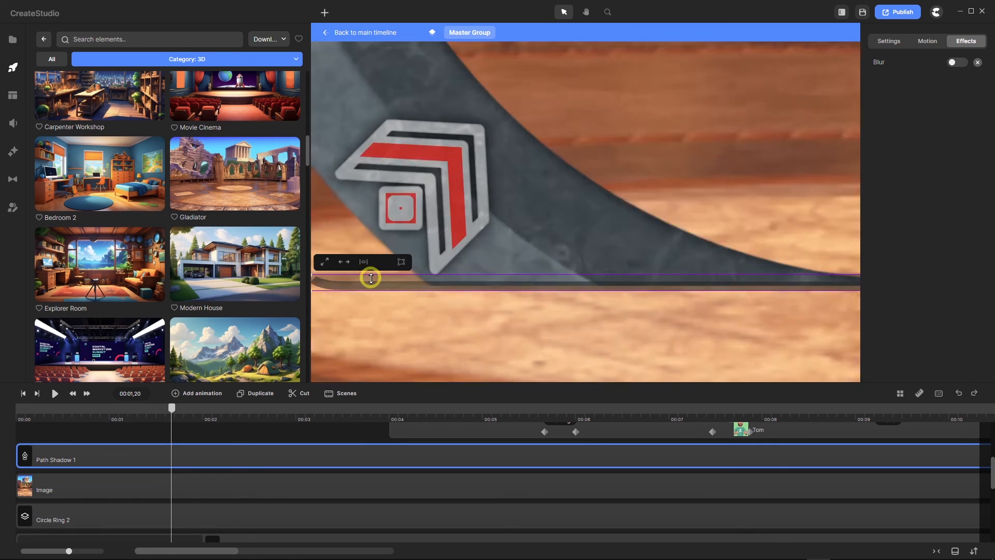
{"action": "scroll", "coordinate": [349, 289], "scroll_direction": "up", "scroll_amount": 5}
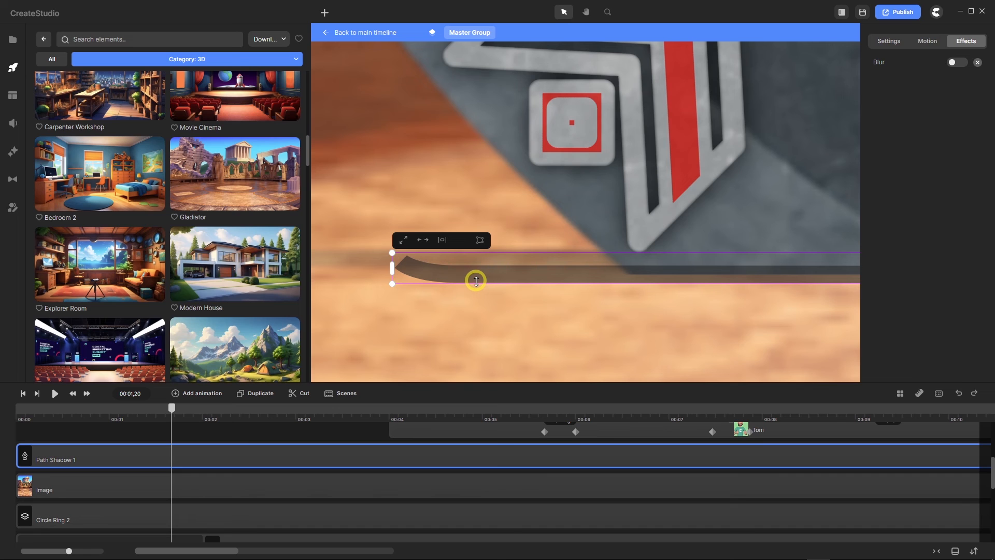
{"action": "scroll", "coordinate": [465, 281], "scroll_direction": "down", "scroll_amount": 3}
{"action": "scroll", "coordinate": [466, 281], "scroll_direction": "down", "scroll_amount": 5}
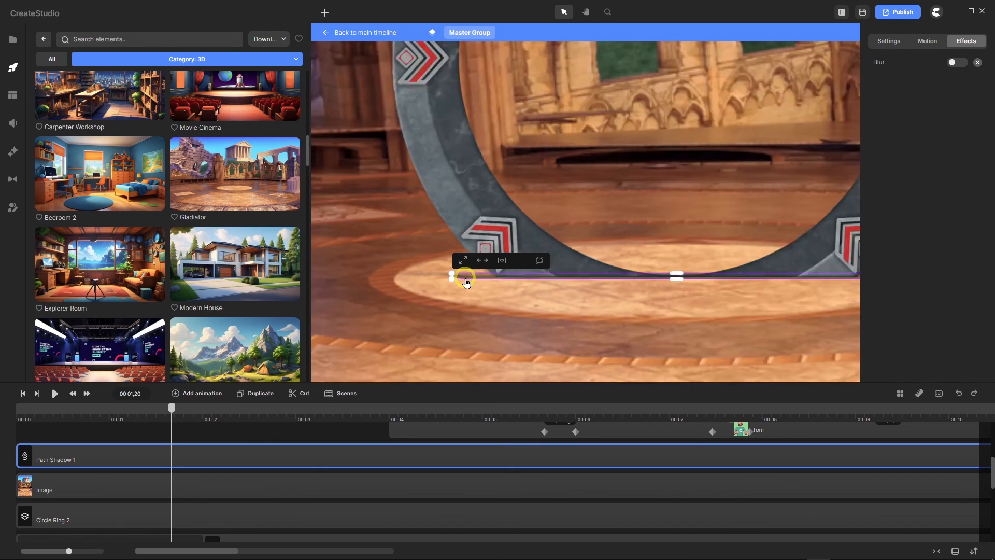
{"action": "left_click", "coordinate": [961, 64]}
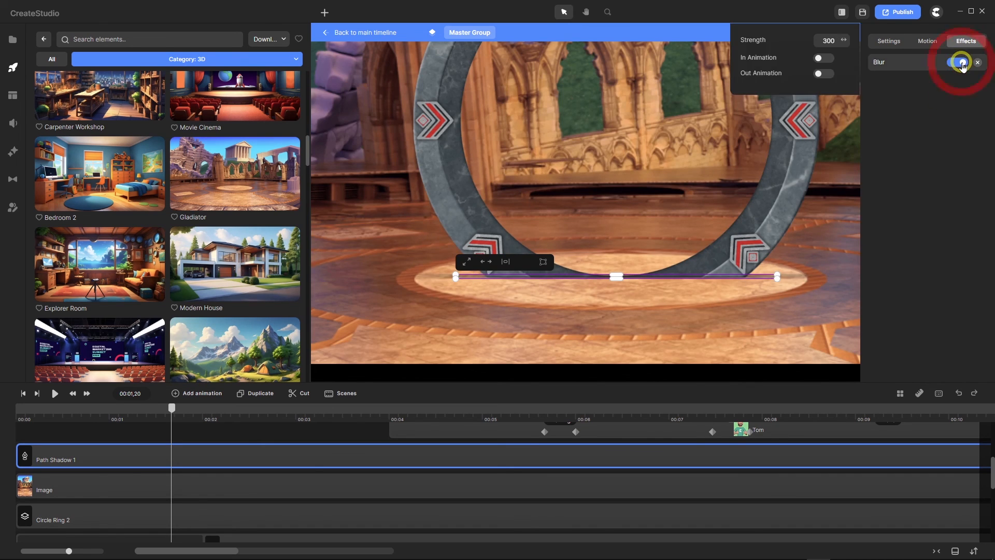
{"action": "scroll", "coordinate": [491, 284], "scroll_direction": "up", "scroll_amount": 5}
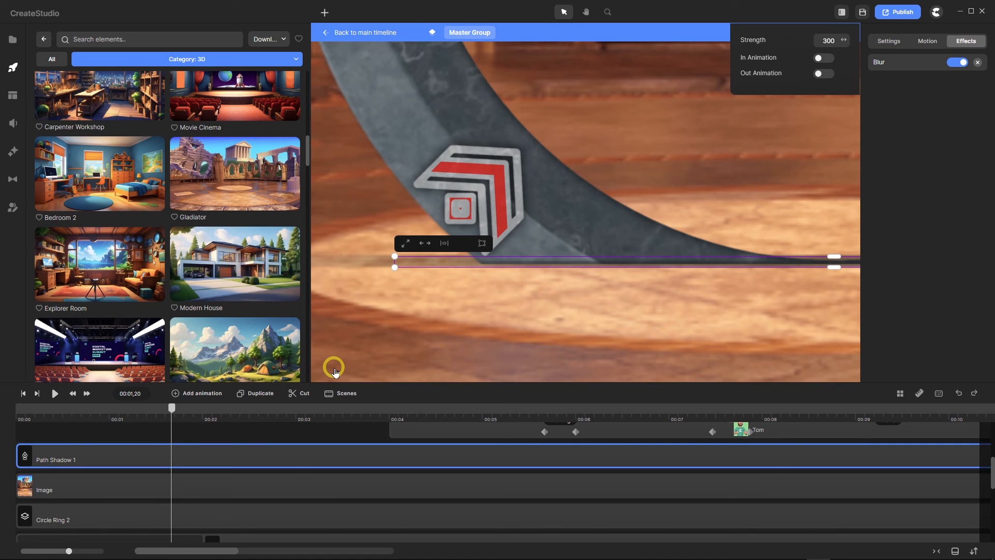
{"action": "scroll", "coordinate": [441, 295], "scroll_direction": "down", "scroll_amount": 5}
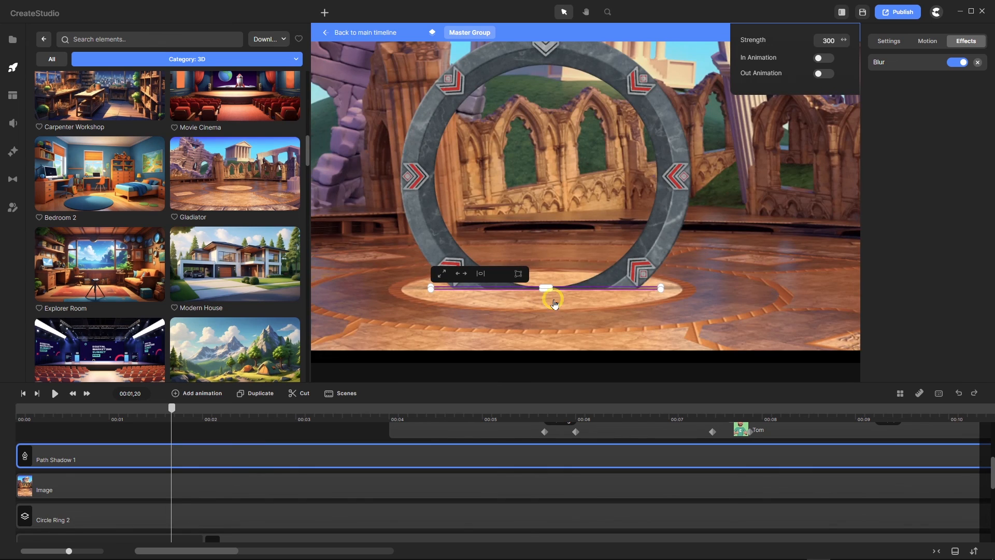
{"action": "scroll", "coordinate": [554, 303], "scroll_direction": "up", "scroll_amount": 5}
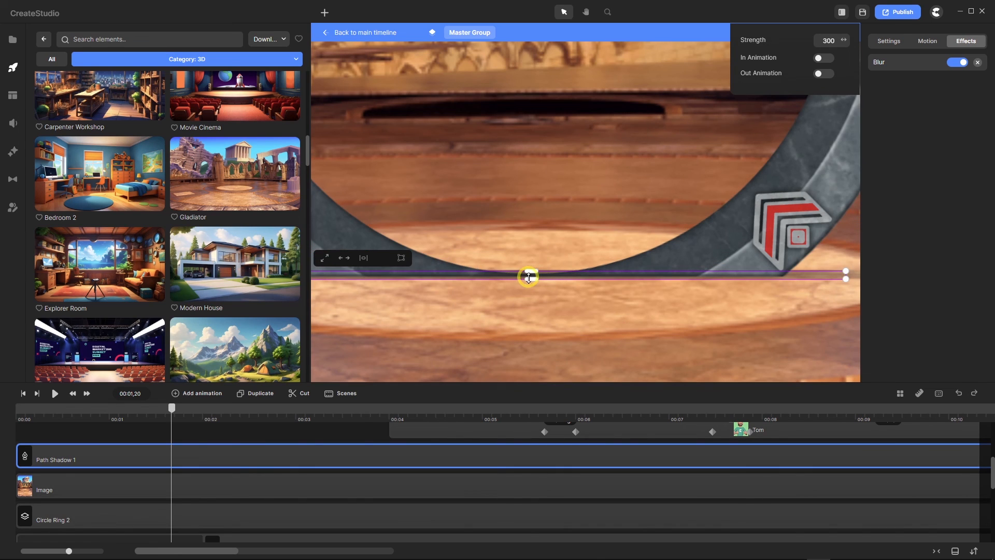
Deselect Path Shadow 1 and examine how its blurred shadow blends the ring's base into the floor
{"action": "left_click", "coordinate": [313, 434]}
{"action": "scroll", "coordinate": [535, 321], "scroll_direction": "down", "scroll_amount": 5}
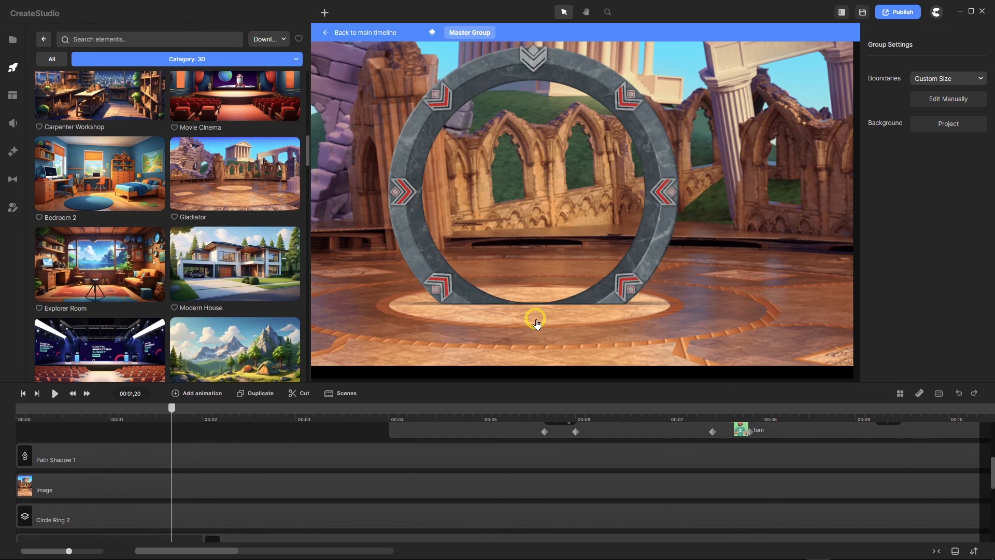
{"action": "scroll", "coordinate": [645, 305], "scroll_direction": "up", "scroll_amount": 3}
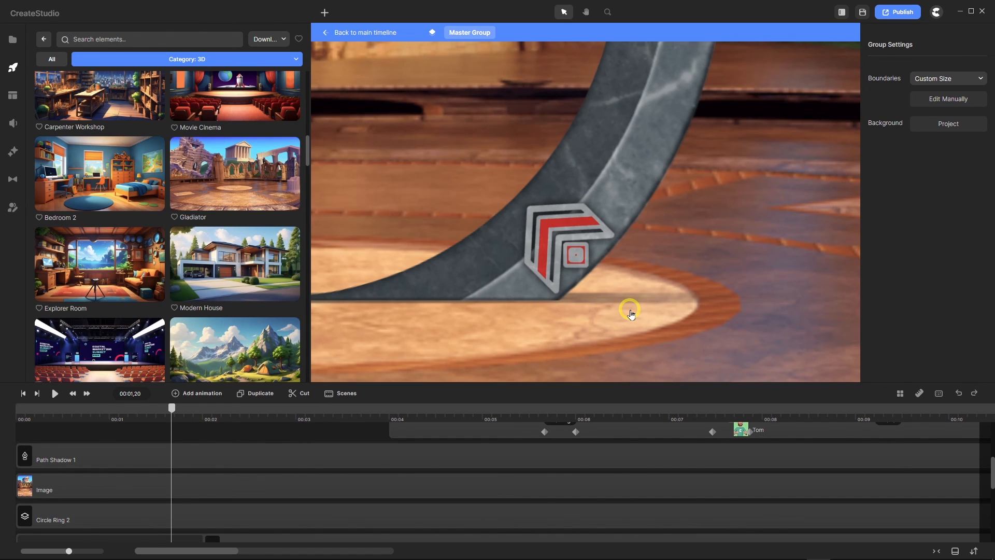
{"action": "scroll", "coordinate": [622, 310], "scroll_direction": "down", "scroll_amount": 1}
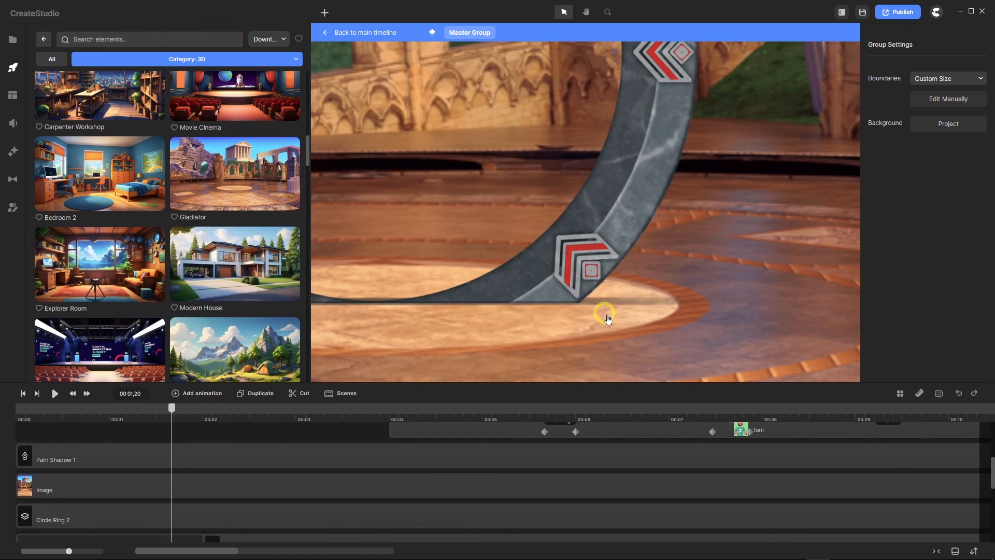
{"action": "scroll", "coordinate": [638, 321], "scroll_direction": "down", "scroll_amount": 3}
{"action": "scroll", "coordinate": [606, 337], "scroll_direction": "up", "scroll_amount": 2}
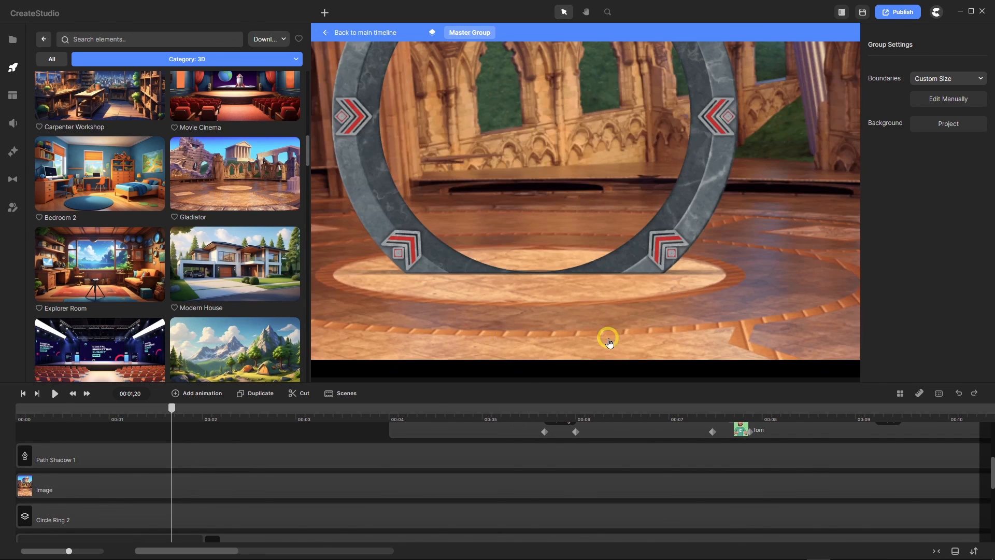
{"action": "scroll", "coordinate": [487, 314], "scroll_direction": "down", "scroll_amount": 3}
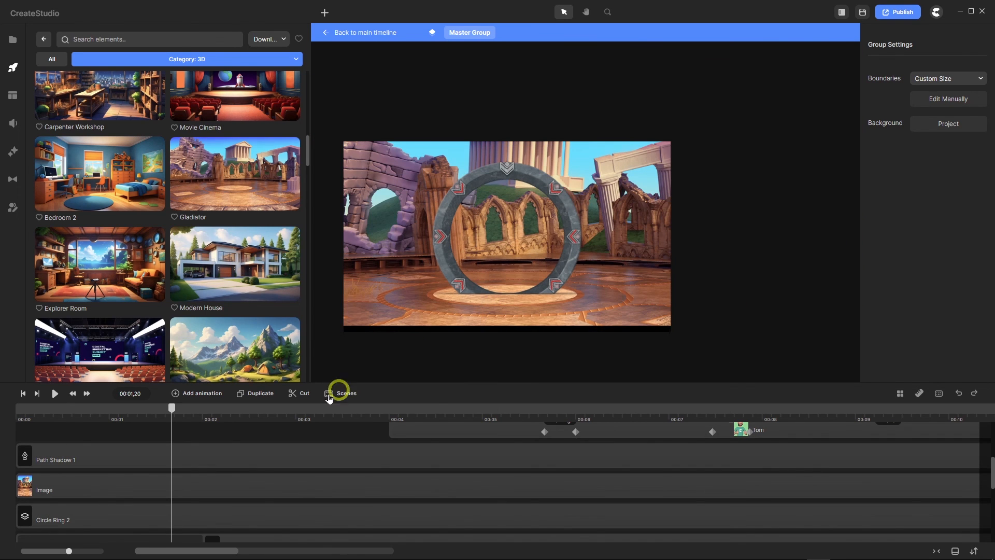
{"action": "scroll", "coordinate": [277, 435], "scroll_direction": "up", "scroll_amount": 1}
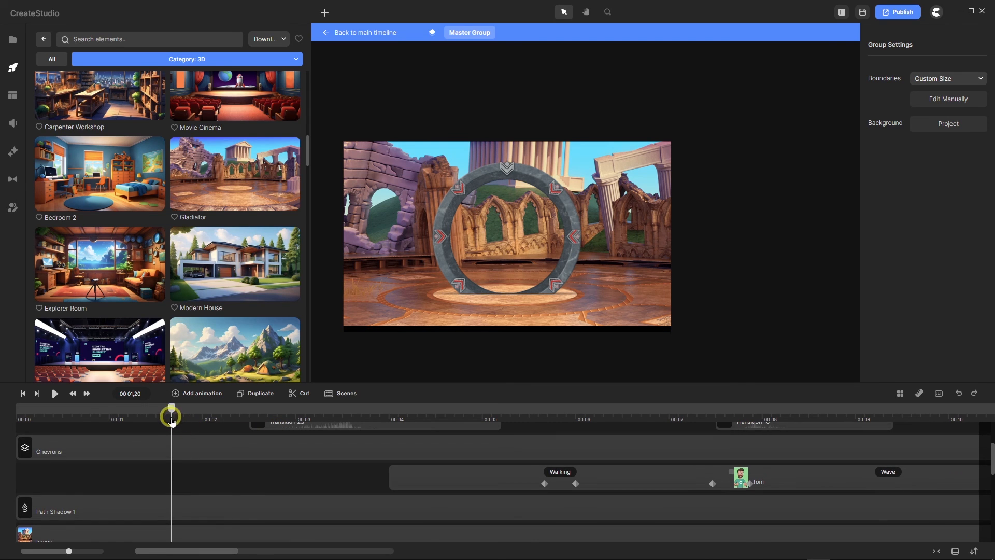
Open the Chevrons group and scrub to 00:02,21 to examine the top chevron's movement and colour change up close
{"action": "scroll", "coordinate": [205, 432], "scroll_direction": "up", "scroll_amount": 2}
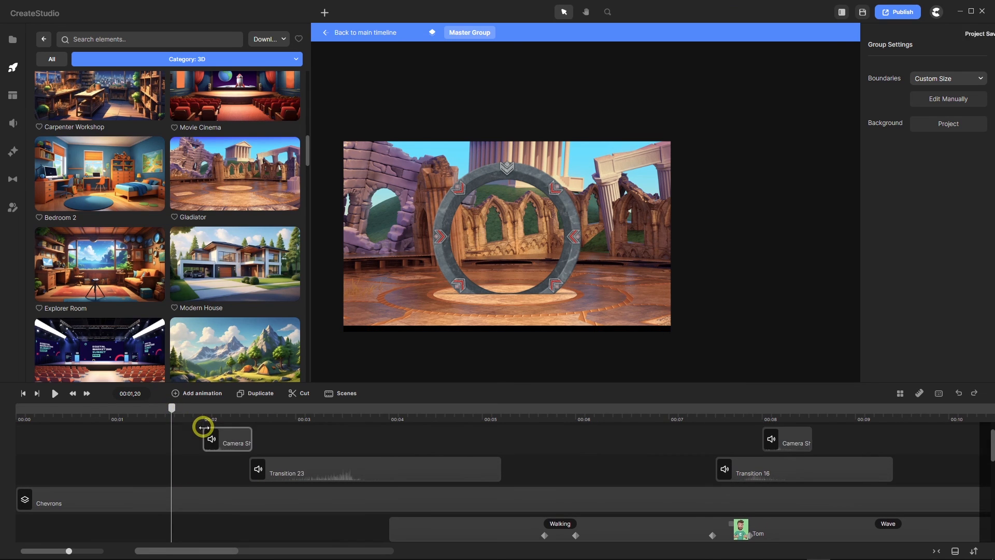
{"action": "left_click", "coordinate": [149, 499]}
{"action": "double_click", "coordinate": [149, 499]}
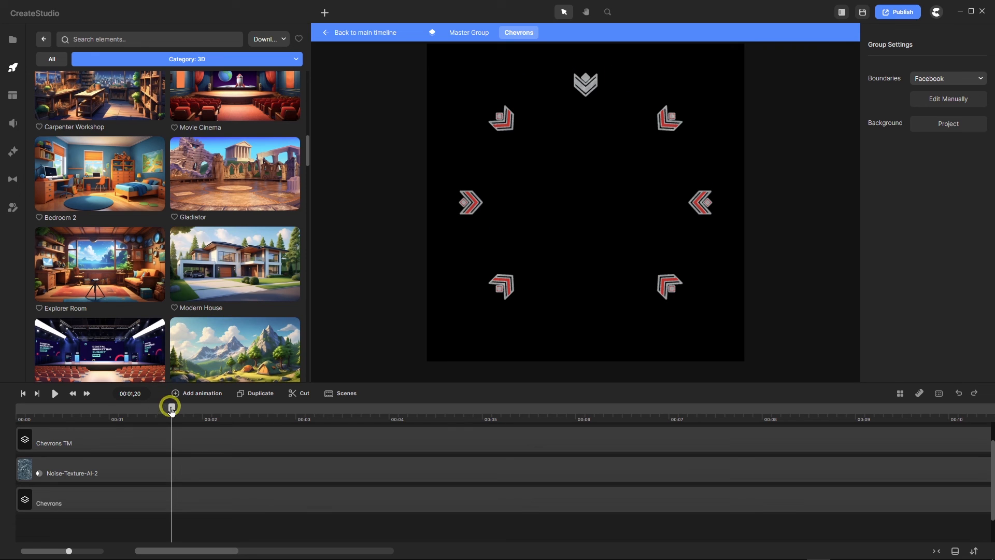
{"action": "mouse_move", "coordinate": [172, 408]}
{"action": "left_mouse_down"}
{"action": "mouse_move", "coordinate": [58, 407]}
{"action": "mouse_move", "coordinate": [224, 409]}
{"action": "mouse_move", "coordinate": [168, 408]}
{"action": "left_mouse_up"}
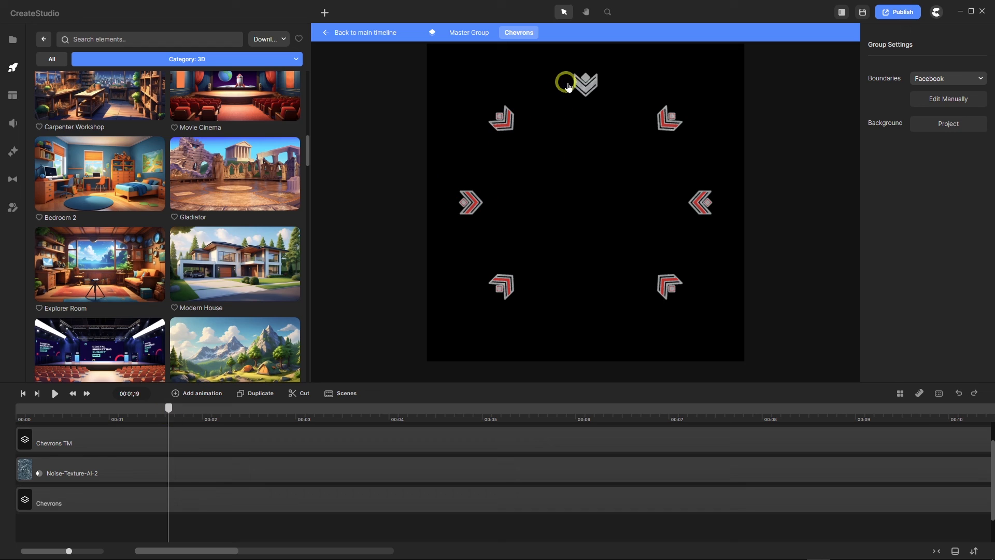
{"action": "scroll", "coordinate": [601, 58], "scroll_direction": "up", "scroll_amount": 5}
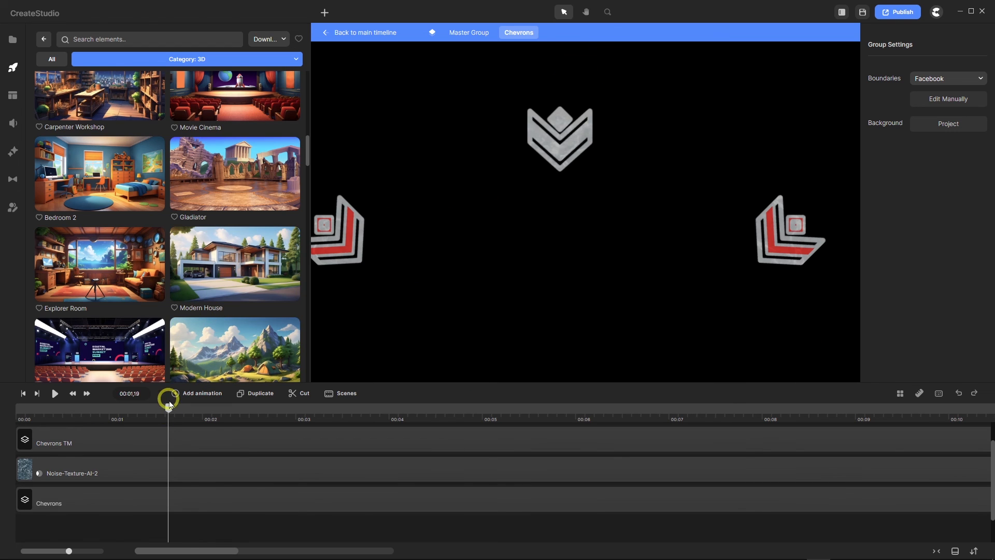
{"action": "left_click_drag", "start_coordinate": [168, 412], "coordinate": [268, 413]}
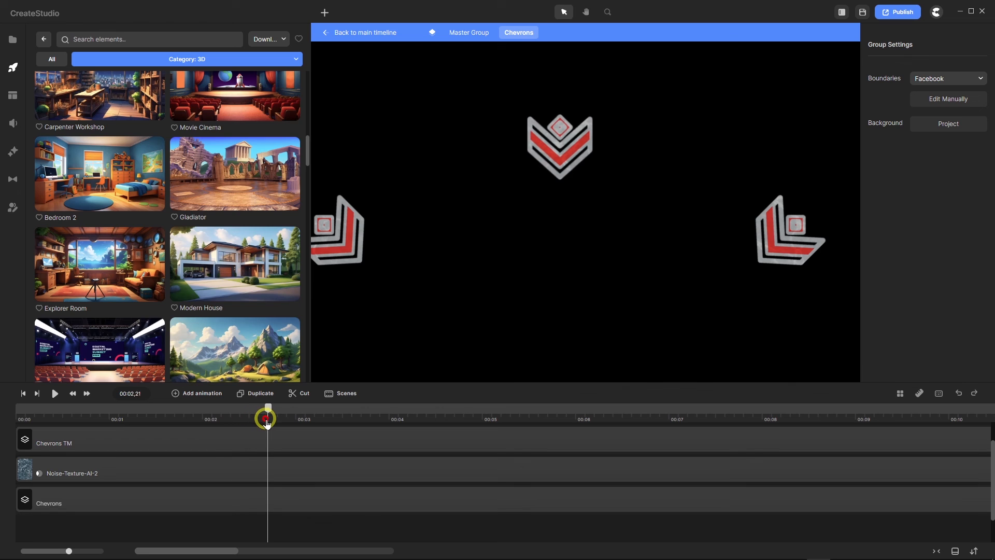
Scrub the Chevrons group on to 00:08,08 to examine how all the chevrons shift and change colour
{"action": "left_click", "coordinate": [499, 152]}
{"action": "scroll", "coordinate": [499, 152], "scroll_direction": "down", "scroll_amount": 5}
{"action": "scroll", "coordinate": [294, 455], "scroll_direction": "up", "scroll_amount": 2}
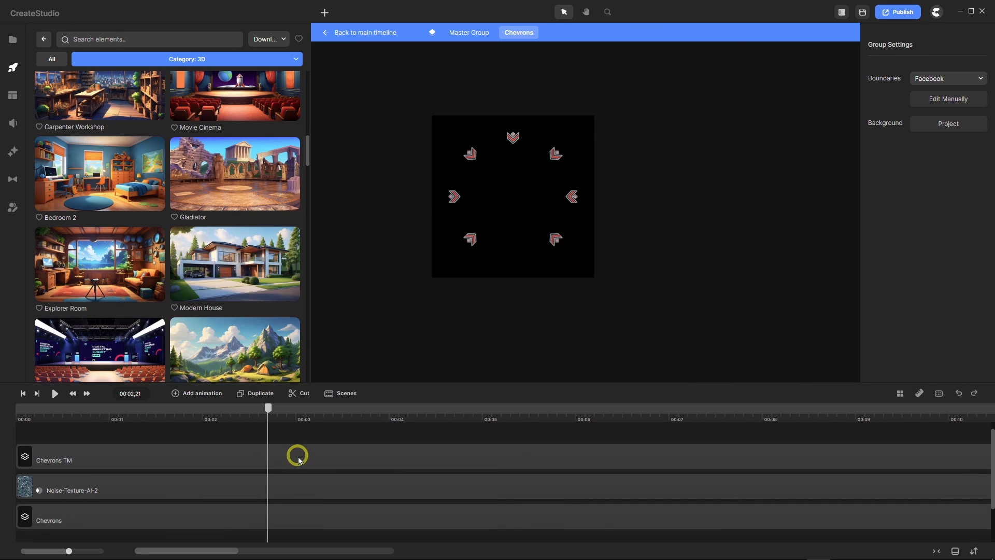
{"action": "left_click", "coordinate": [271, 411]}
{"action": "left_click_drag", "start_coordinate": [286, 412], "coordinate": [768, 424]}
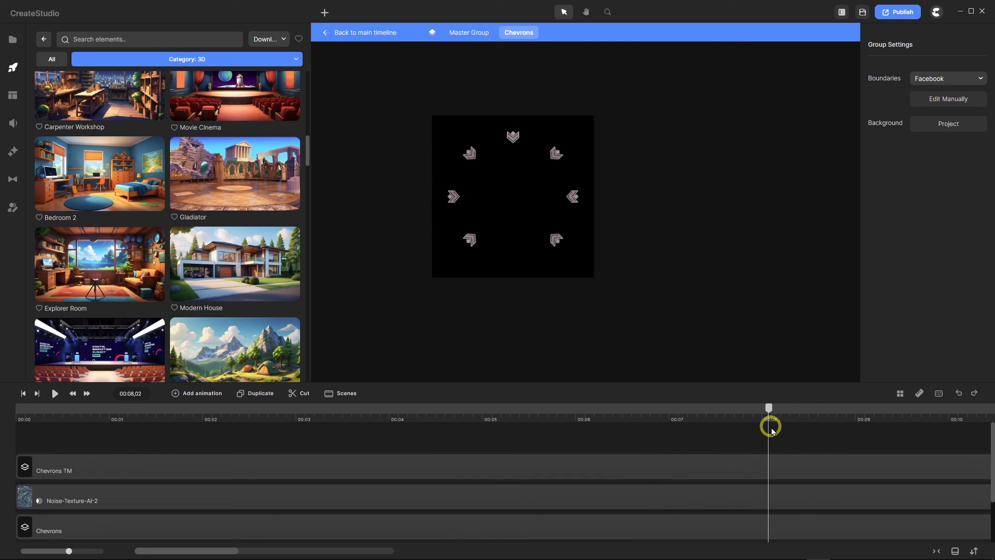
{"action": "scroll", "coordinate": [515, 180], "scroll_direction": "up", "scroll_amount": 5}
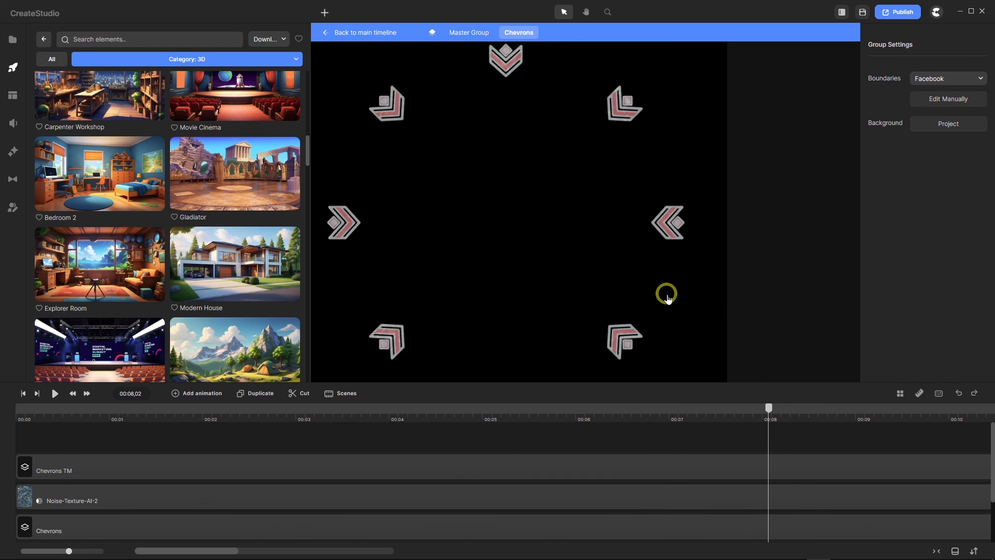
{"action": "mouse_move", "coordinate": [769, 411]}
{"action": "left_mouse_down"}
{"action": "mouse_move", "coordinate": [784, 409]}
{"action": "mouse_move", "coordinate": [757, 414]}
{"action": "mouse_move", "coordinate": [788, 409]}
{"action": "mouse_move", "coordinate": [729, 411]}
{"action": "mouse_move", "coordinate": [787, 407]}
{"action": "left_mouse_up"}
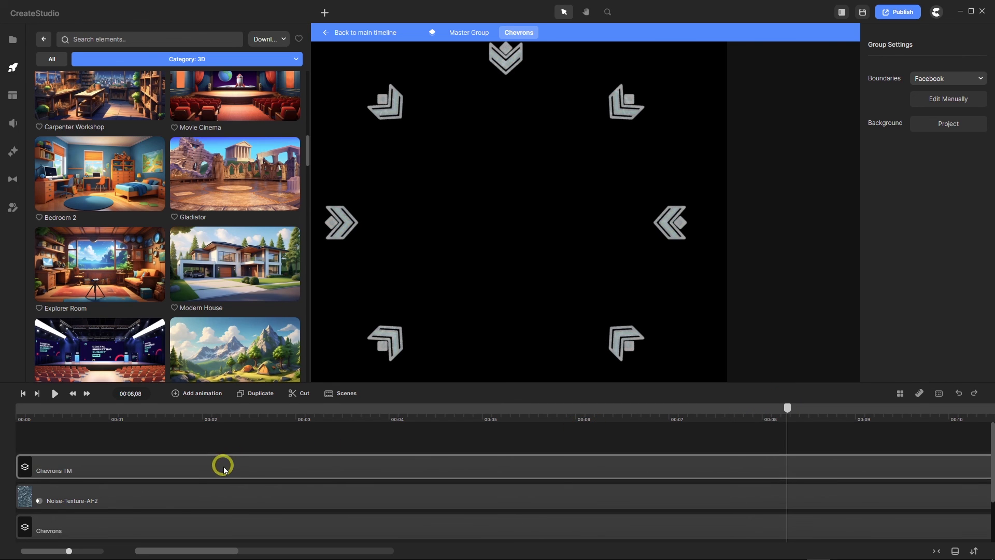
Select the Noise-Texture-AI-2 layer and compare its texture on a chevron at 00:08,08 and at the timeline start
{"action": "scroll", "coordinate": [349, 379], "scroll_direction": "up", "scroll_amount": 5}
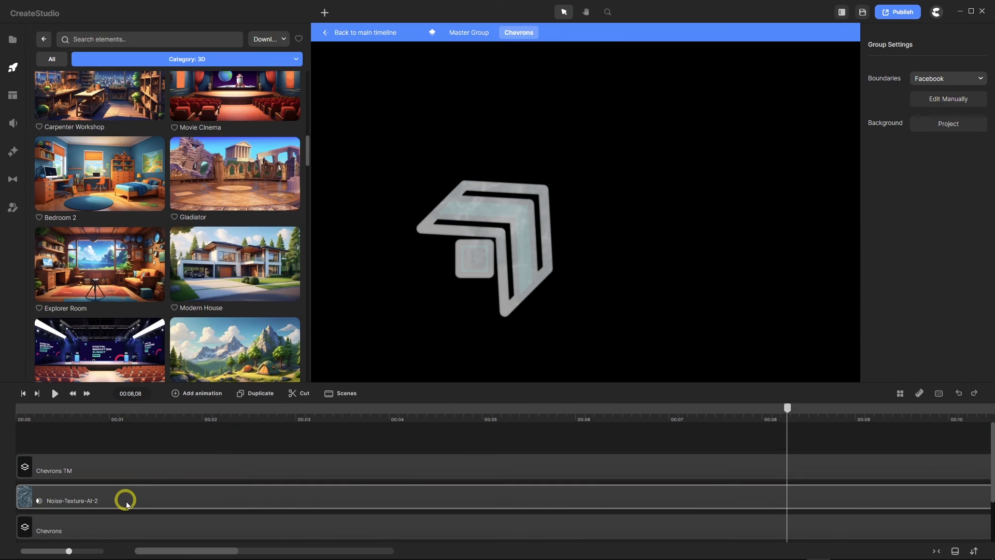
{"action": "left_click", "coordinate": [127, 502]}
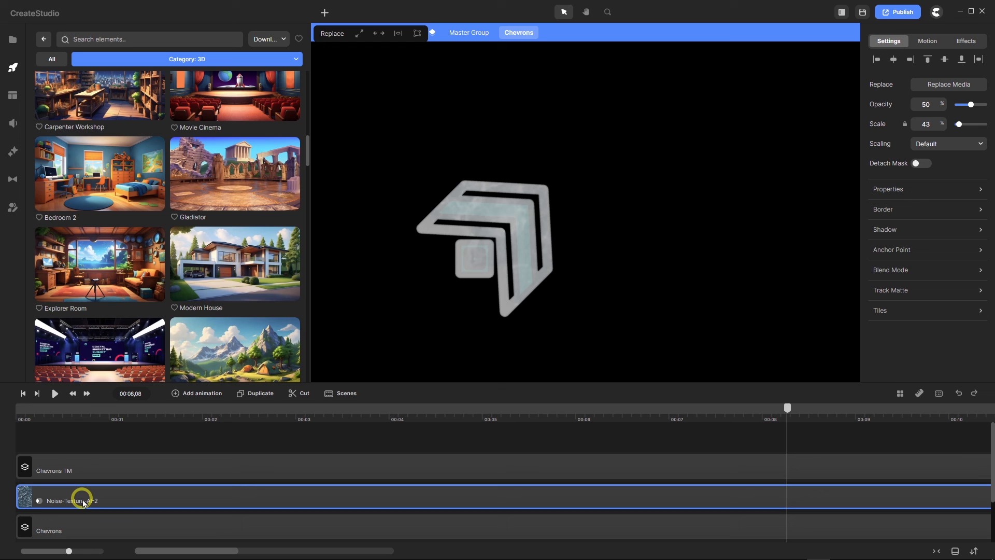
{"action": "left_click_drag", "start_coordinate": [788, 409], "coordinate": [9, 458]}
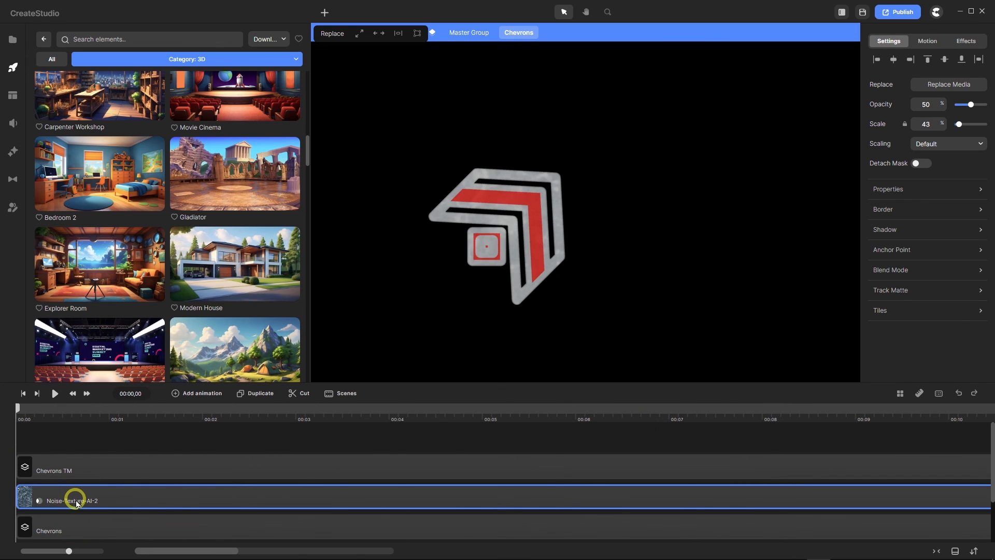
Shift Chevrons TM and Noise-Texture-AI-2 off the timeline start to compare a chevron without texture, and move both layers back
{"action": "left_click_drag", "start_coordinate": [81, 503], "coordinate": [60, 497]}
{"action": "left_click_drag", "start_coordinate": [125, 447], "coordinate": [138, 468]}
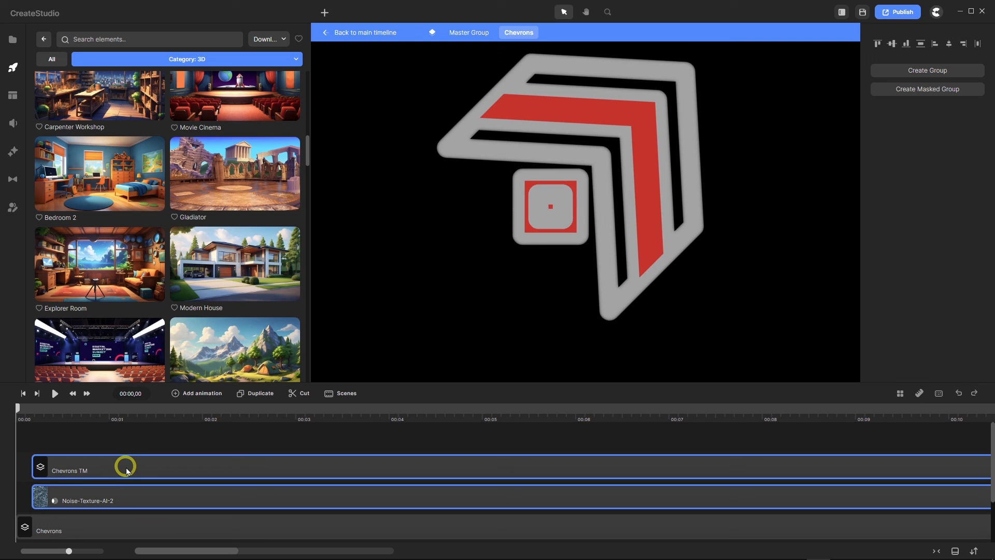
{"action": "left_click_drag", "start_coordinate": [126, 471], "coordinate": [117, 468]}
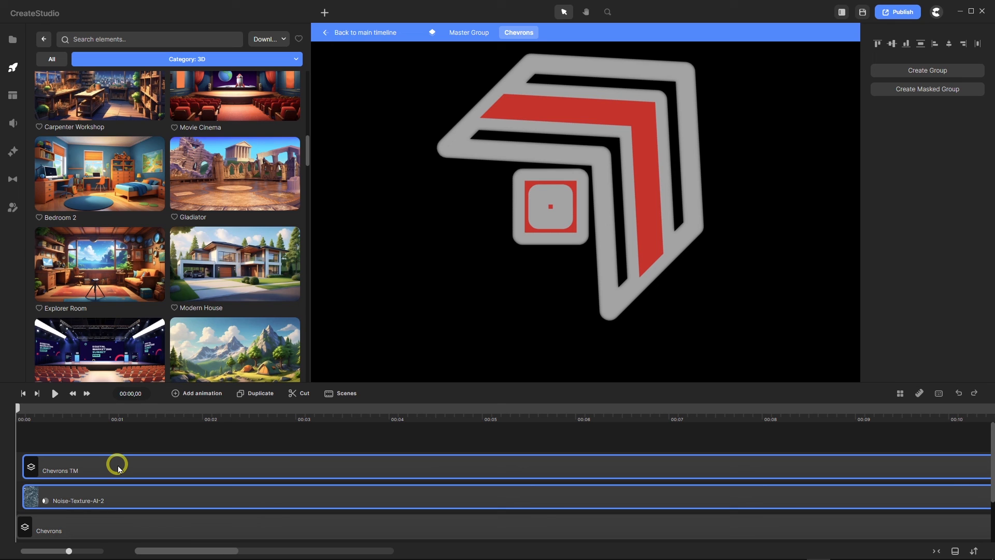
{"action": "left_click_drag", "start_coordinate": [118, 469], "coordinate": [78, 467]}
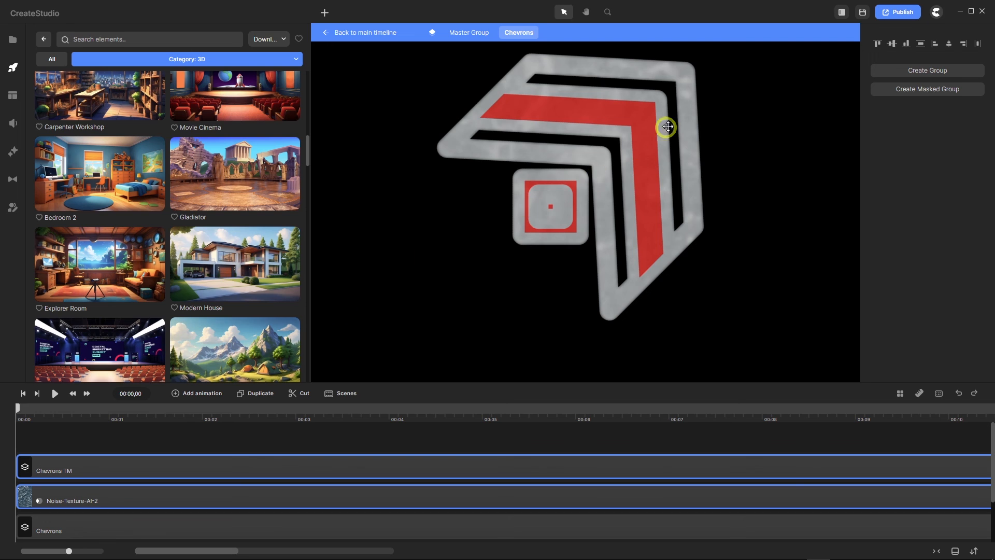
Select Noise-Texture-AI-2 alone and examine how its area covers the full ring of chevrons
{"action": "left_click", "coordinate": [78, 500]}
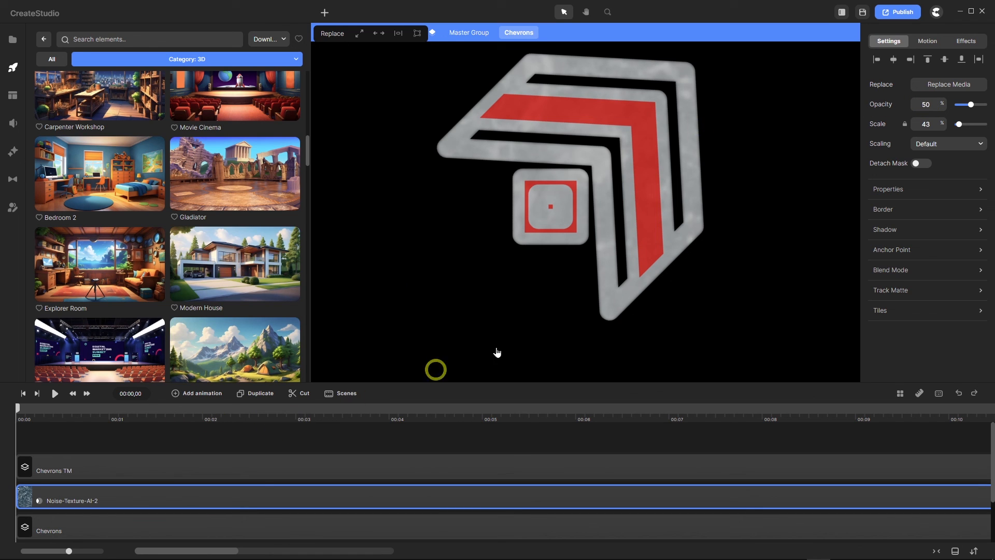
{"action": "scroll", "coordinate": [539, 211], "scroll_direction": "down", "scroll_amount": 10}
{"action": "scroll", "coordinate": [527, 126], "scroll_direction": "down", "scroll_amount": 3}
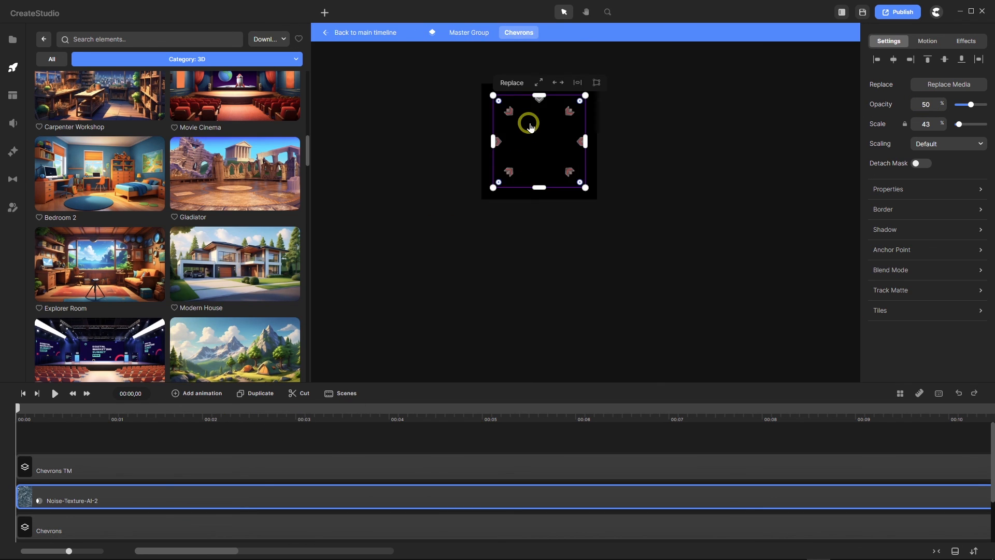
{"action": "scroll", "coordinate": [534, 112], "scroll_direction": "up", "scroll_amount": 3}
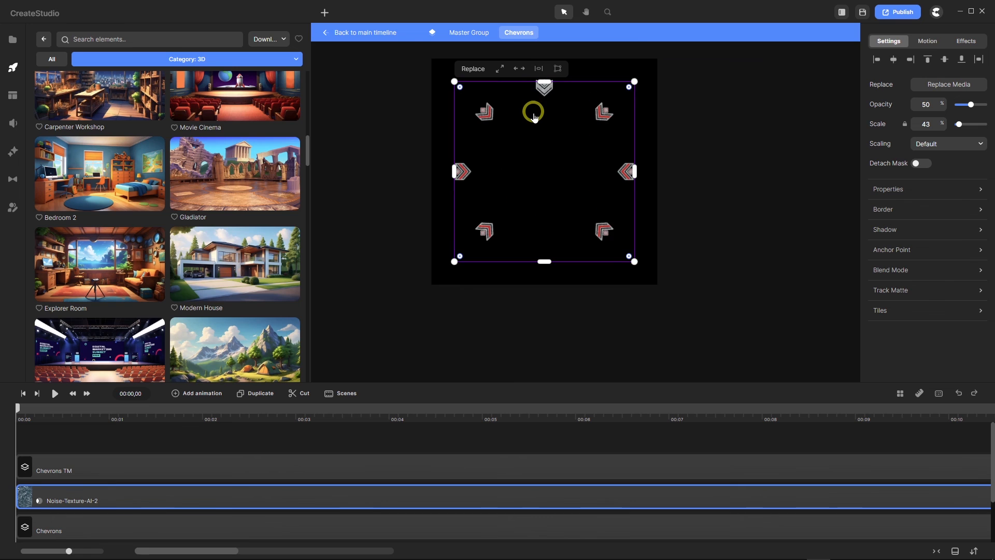
Open the nested Chevrons group and its lowest chevron pair, and examine the Shape keyframes around the 8-second mark
{"action": "double_click", "coordinate": [134, 522]}
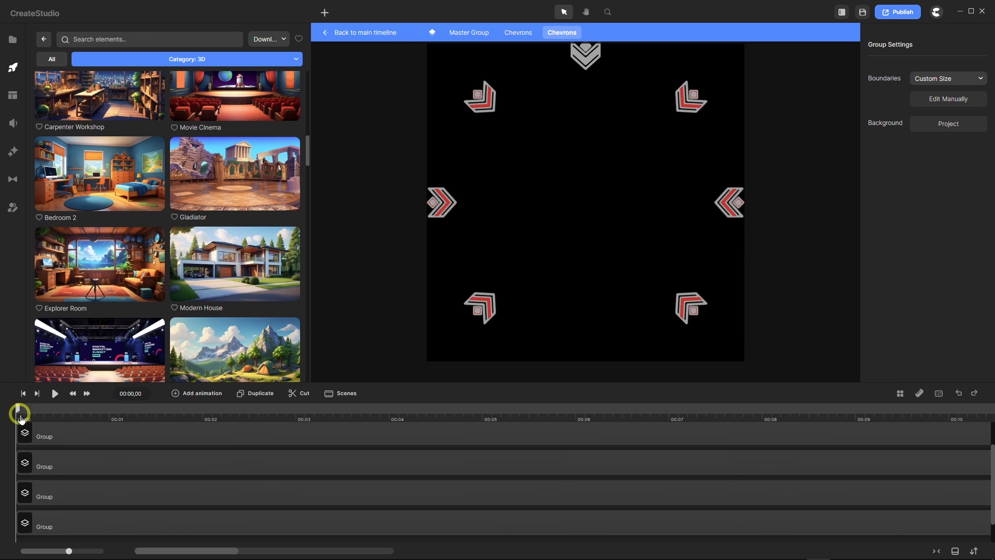
{"action": "left_click_drag", "start_coordinate": [17, 412], "coordinate": [773, 440]}
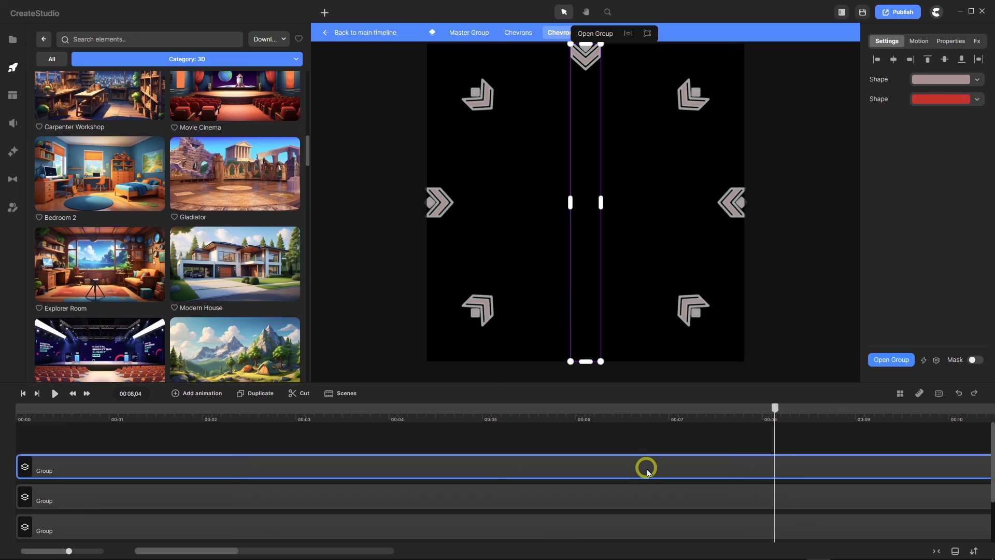
{"action": "left_click", "coordinate": [648, 497]}
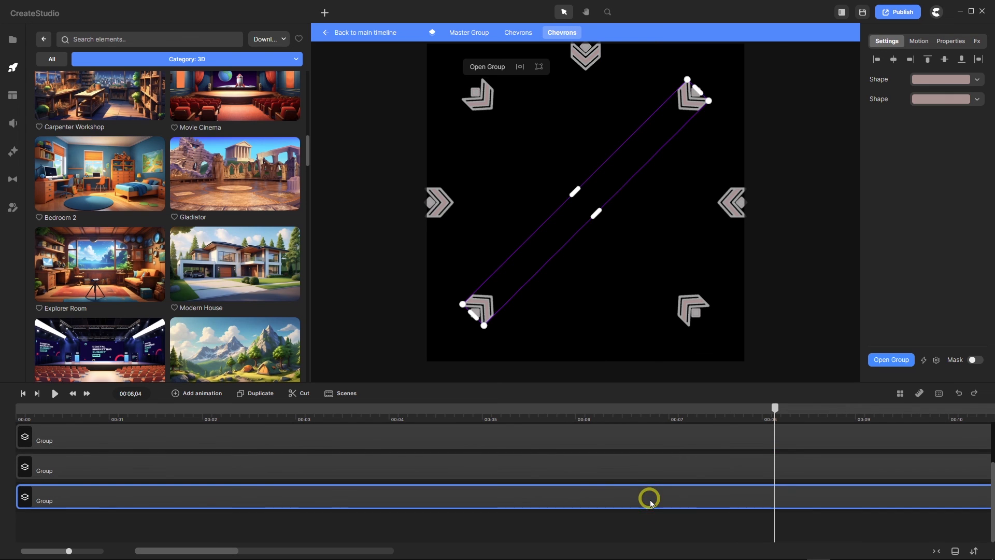
{"action": "double_click", "coordinate": [615, 498]}
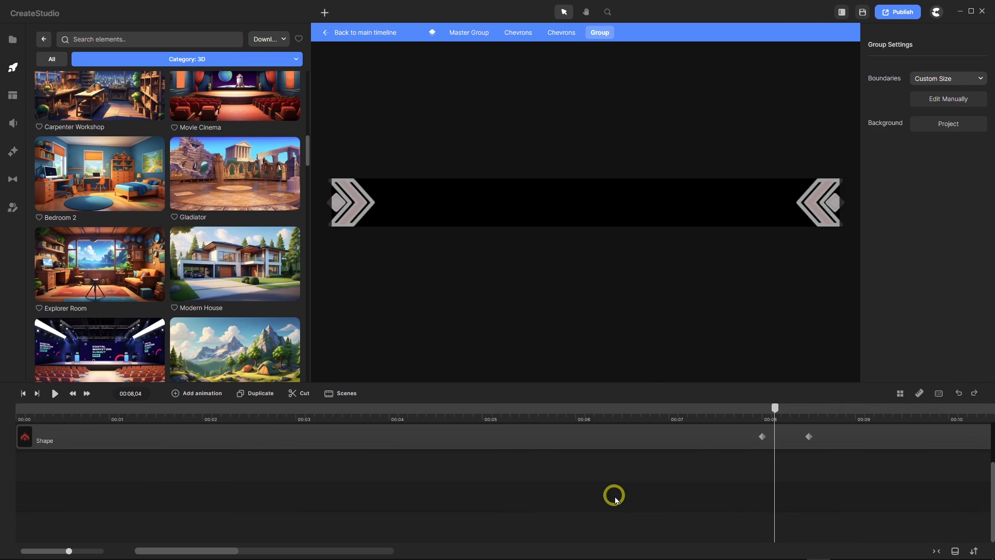
{"action": "scroll", "coordinate": [626, 521], "scroll_direction": "up", "scroll_amount": 1}
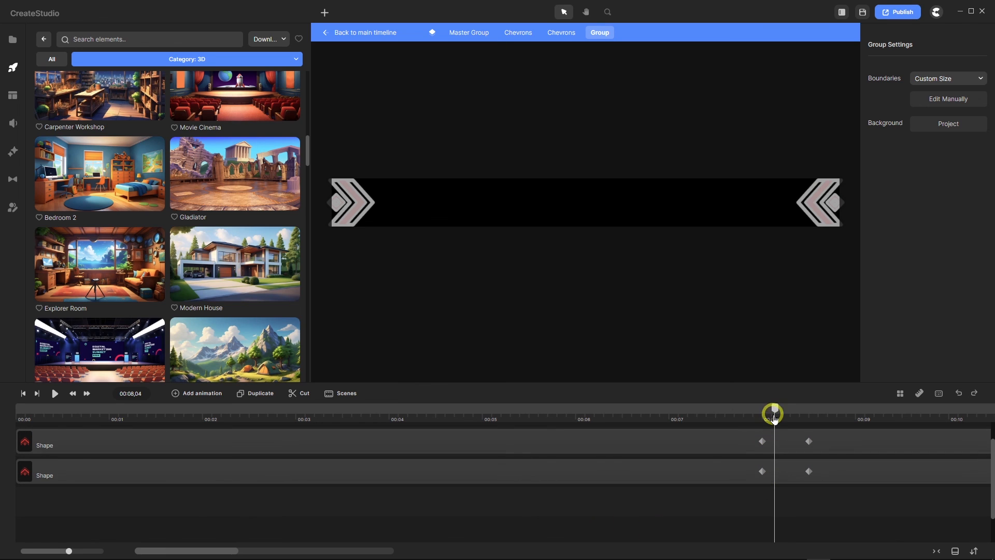
{"action": "left_click_drag", "start_coordinate": [775, 410], "coordinate": [673, 410]}
{"action": "left_click", "coordinate": [482, 250]}
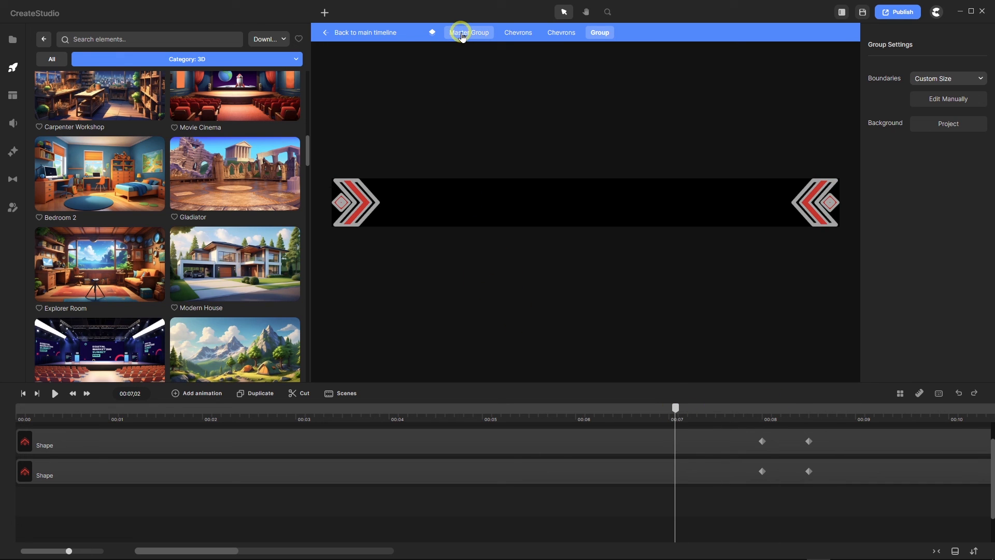
Go back up from the chevron pair through both Chevrons groups to the Master Group
{"action": "left_click", "coordinate": [562, 33]}
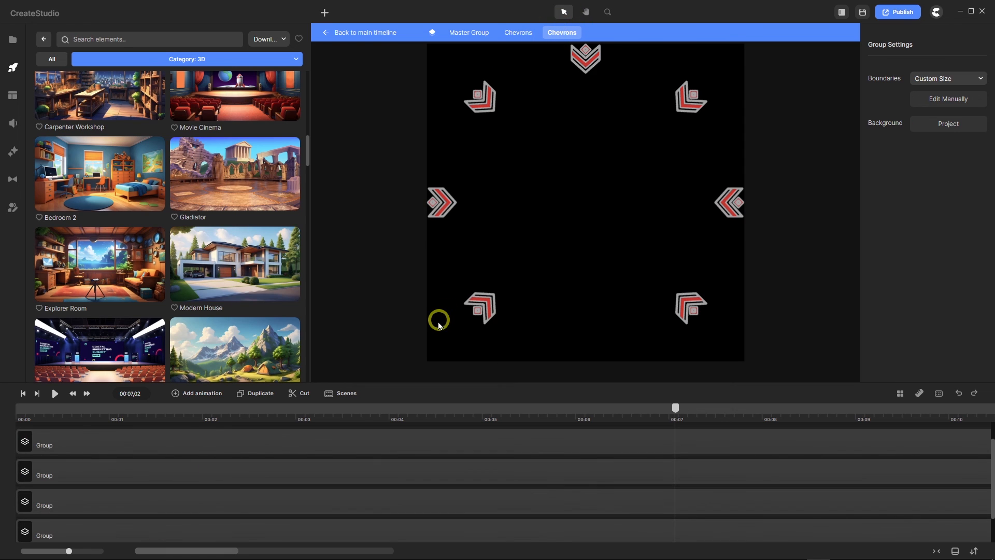
{"action": "left_click", "coordinate": [513, 34]}
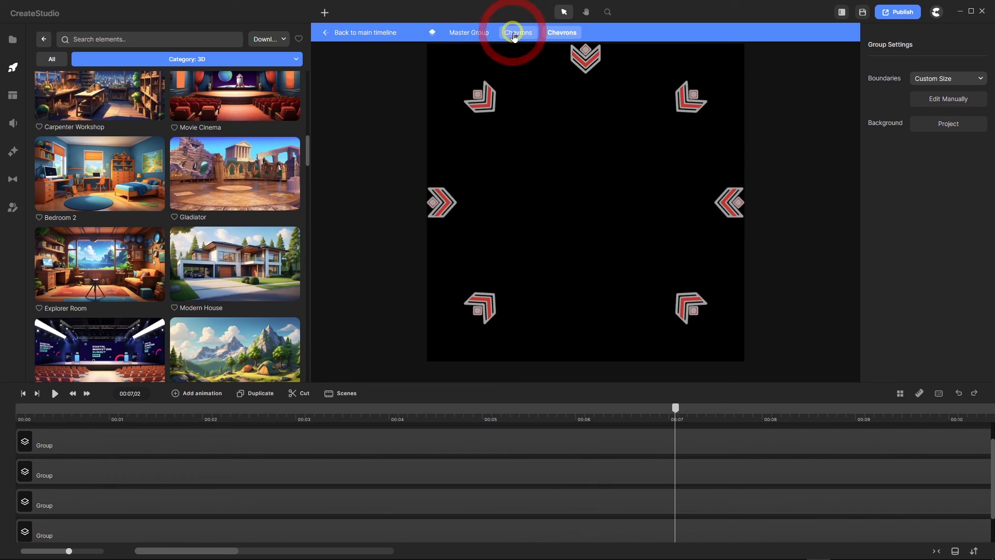
{"action": "left_click", "coordinate": [469, 33]}
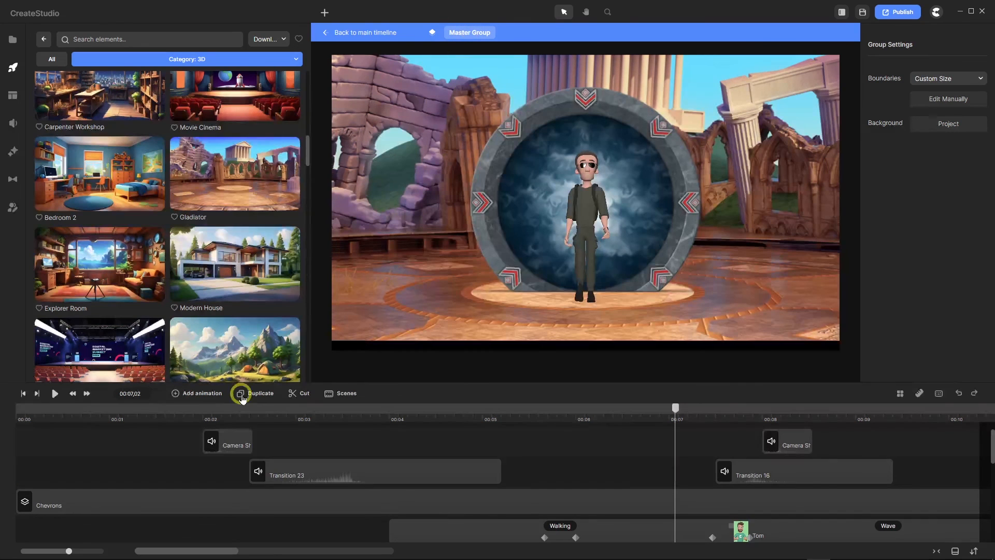
Play the Master Group twice from just before 2 seconds to review the chevron lock and the opening portal
{"action": "left_click_drag", "start_coordinate": [674, 410], "coordinate": [197, 451]}
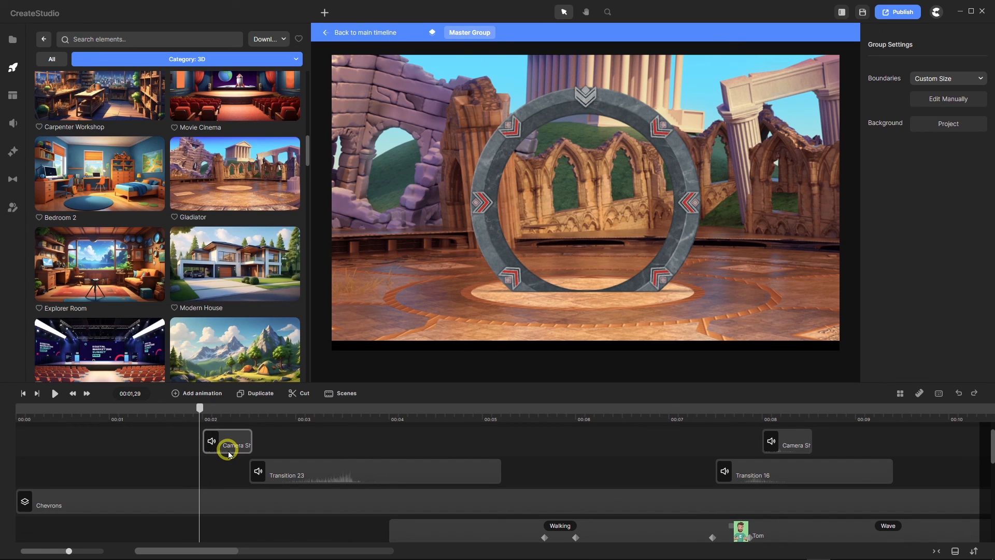
{"action": "left_click_drag", "start_coordinate": [202, 412], "coordinate": [190, 412]}
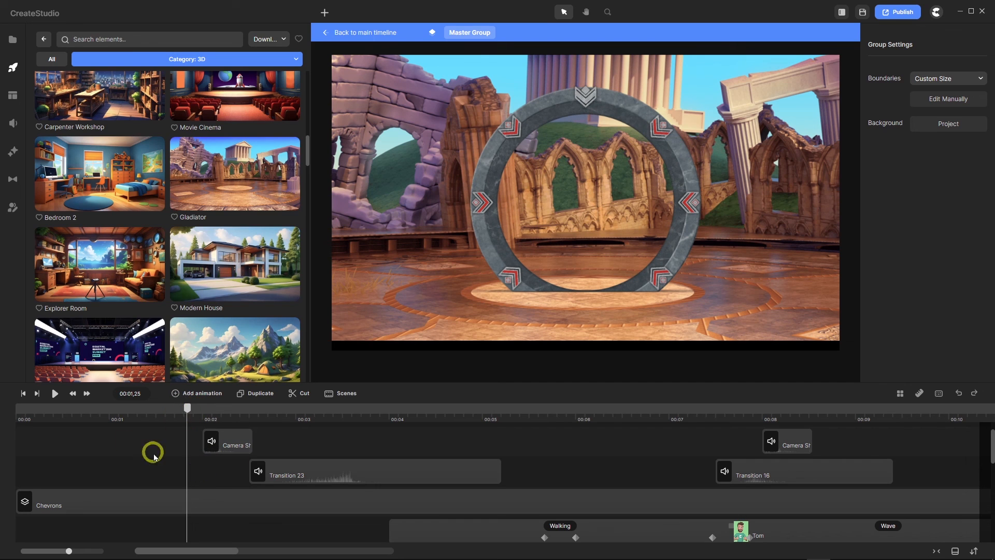
{"action": "left_click", "coordinate": [54, 395]}
{"action": "left_click", "coordinate": [317, 410]}
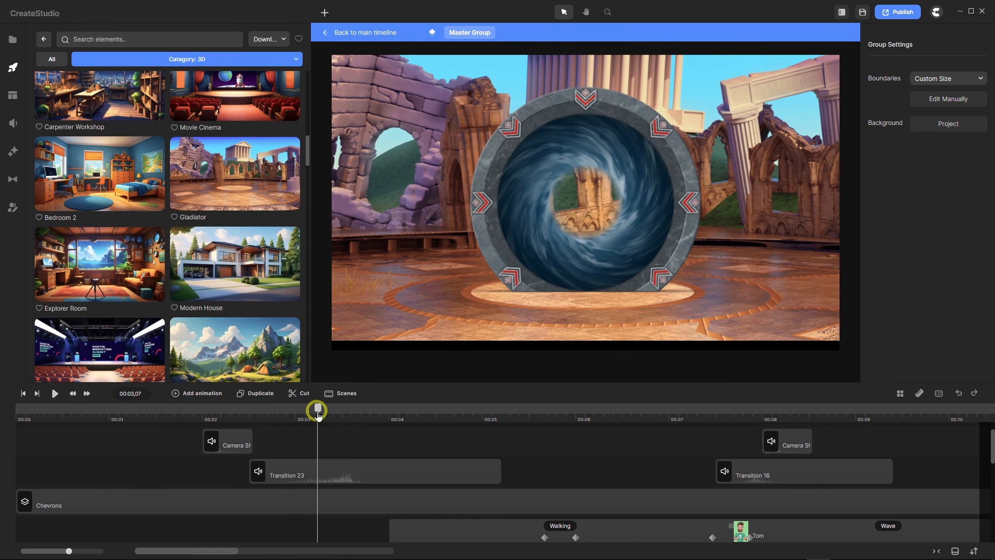
{"action": "left_click", "coordinate": [197, 412]}
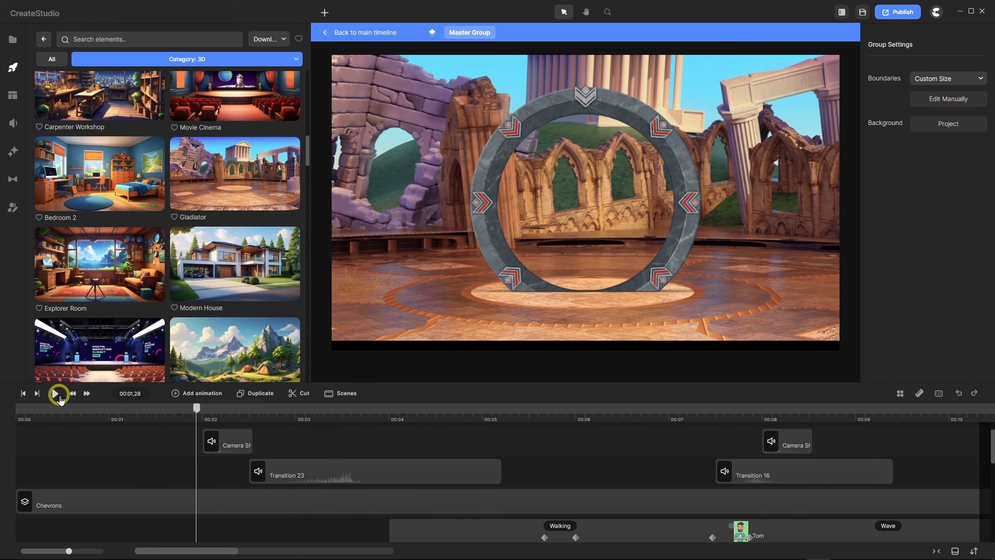
{"action": "left_click", "coordinate": [56, 394]}
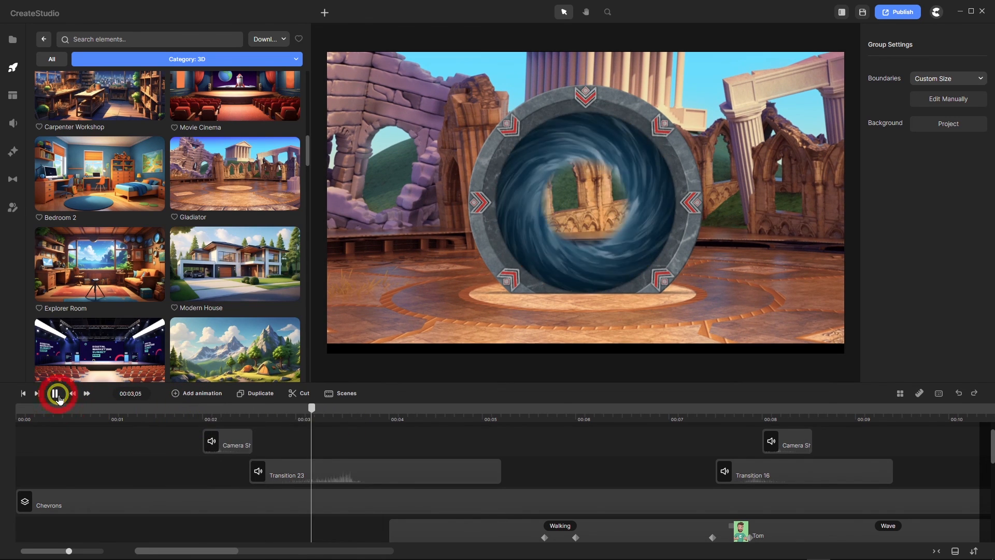
{"action": "left_click", "coordinate": [320, 425]}
Move the playhead to 00:02,15, before the portal opens, and look through the Master Group's layers
{"action": "left_click_drag", "start_coordinate": [313, 413], "coordinate": [251, 413]}
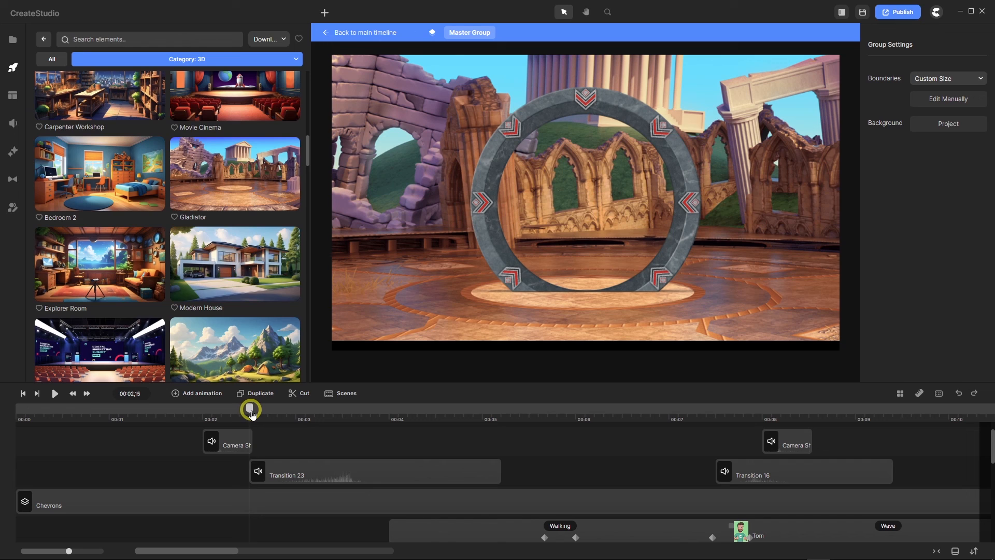
{"action": "scroll", "coordinate": [311, 498], "scroll_direction": "down", "scroll_amount": 5}
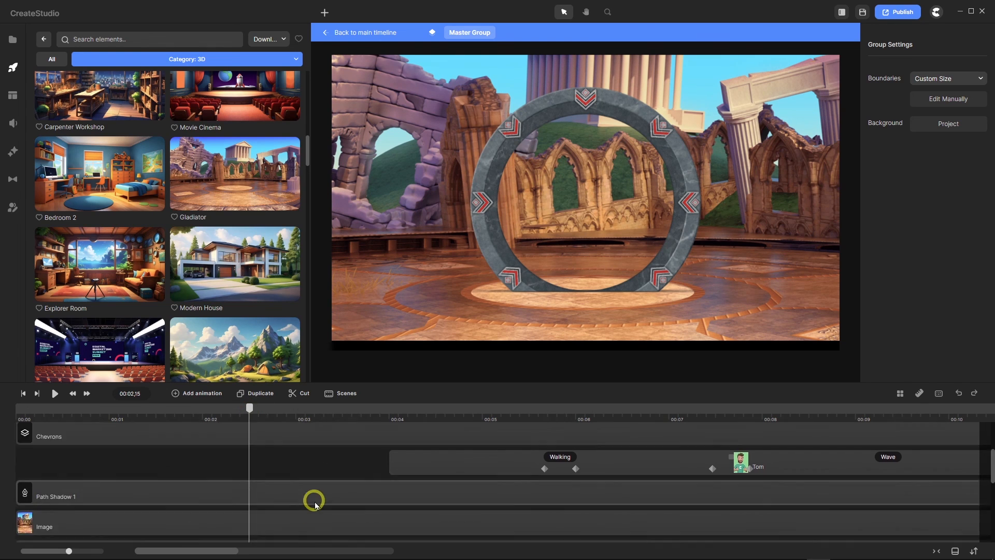
{"action": "scroll", "coordinate": [313, 499], "scroll_direction": "up", "scroll_amount": 4}
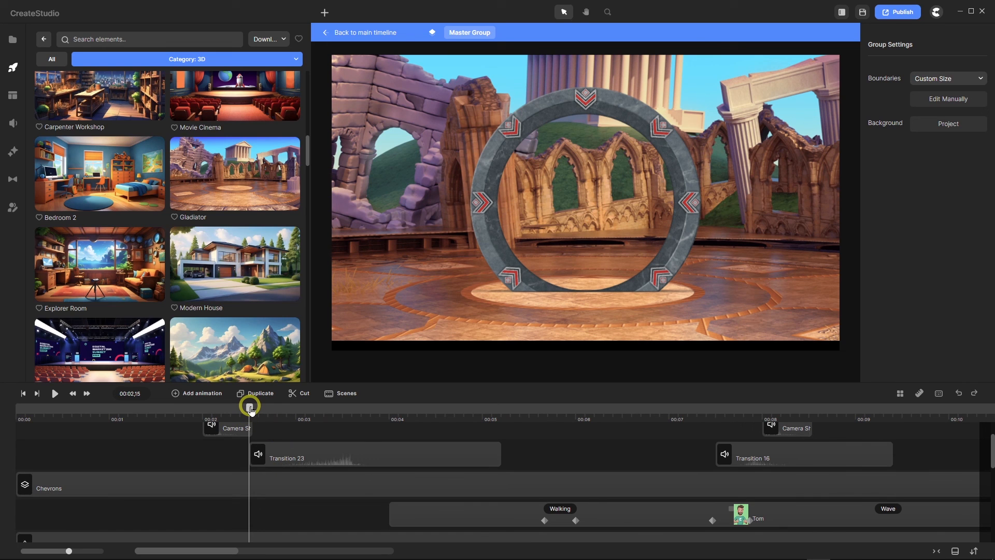
Play the Master Group from 00:02,15 to review the portal opening with the Transition 23 sound, stopping at 00:04,19
{"action": "left_click", "coordinate": [297, 460]}
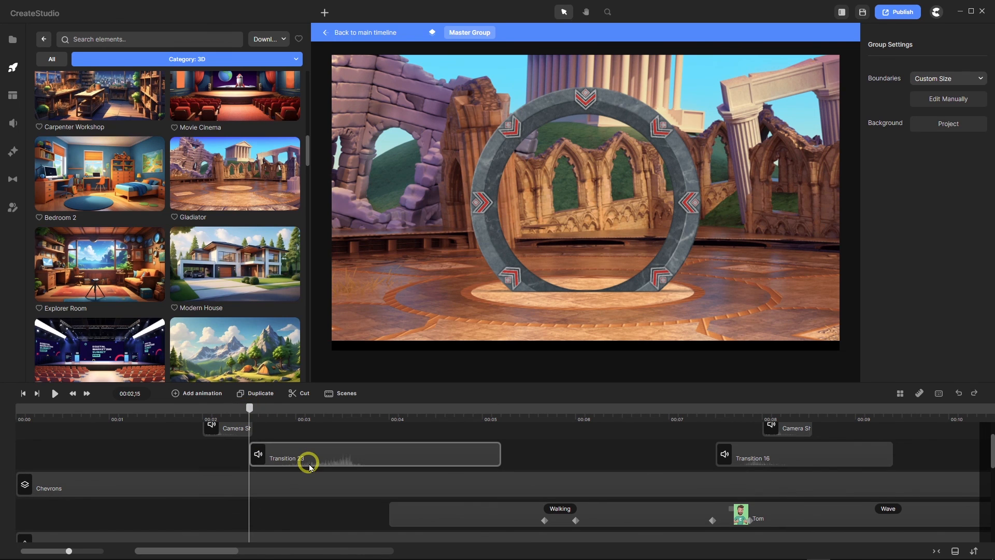
{"action": "left_click", "coordinate": [63, 418]}
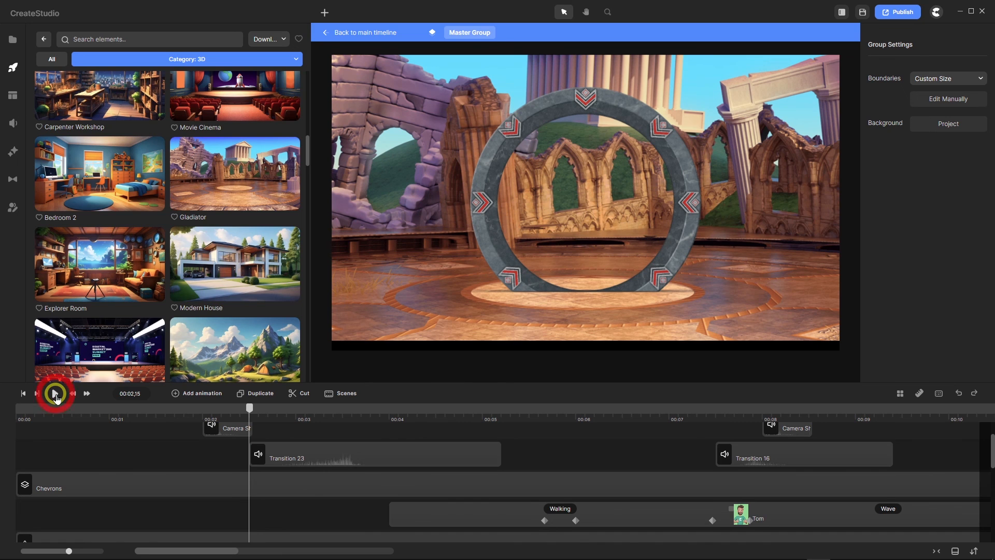
{"action": "left_click", "coordinate": [56, 395]}
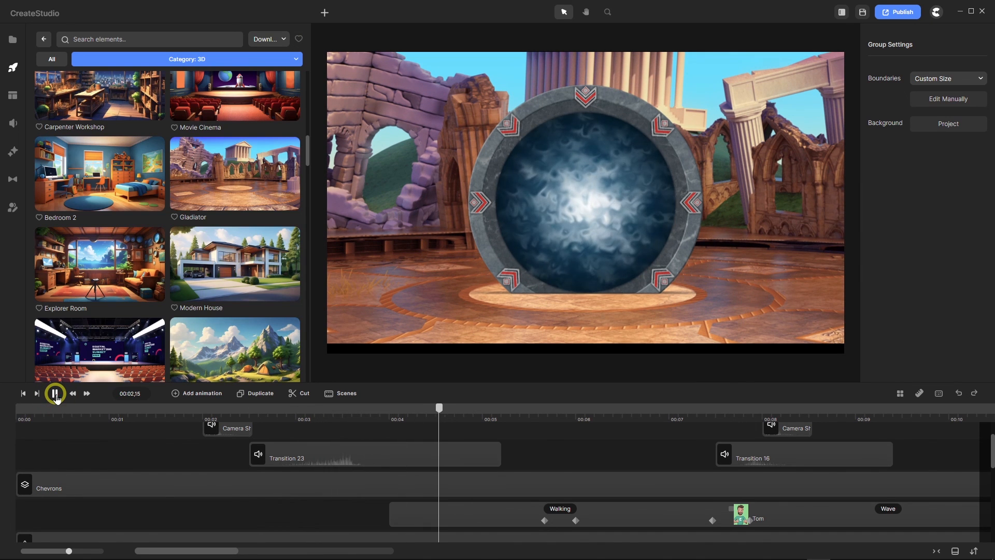
{"action": "left_click", "coordinate": [56, 393]}
{"action": "left_click", "coordinate": [447, 413]}
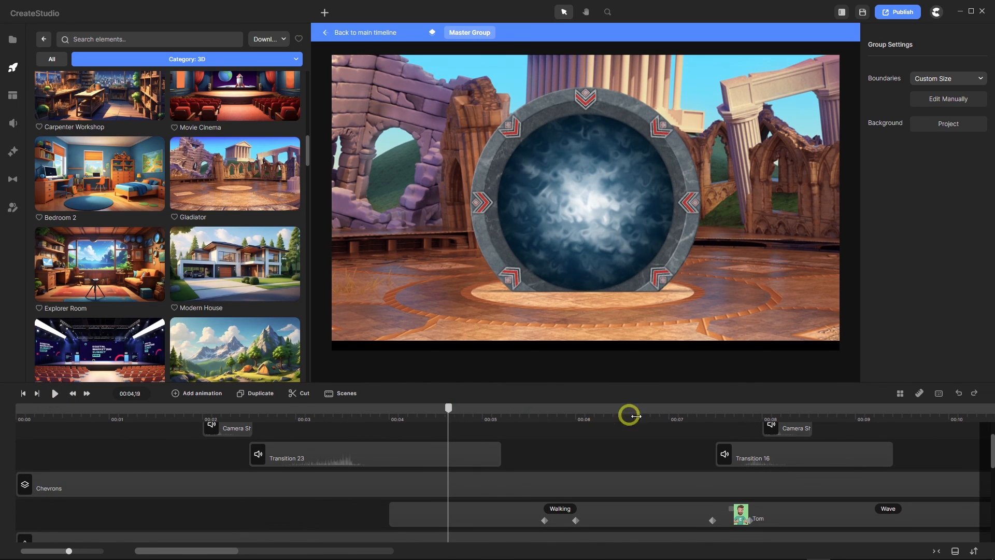
Play the Master Group from 00:07,15 to review the portal closing with the Transition 16 sound, stopping at 00:09,01
{"action": "left_click_drag", "start_coordinate": [629, 415], "coordinate": [714, 417]}
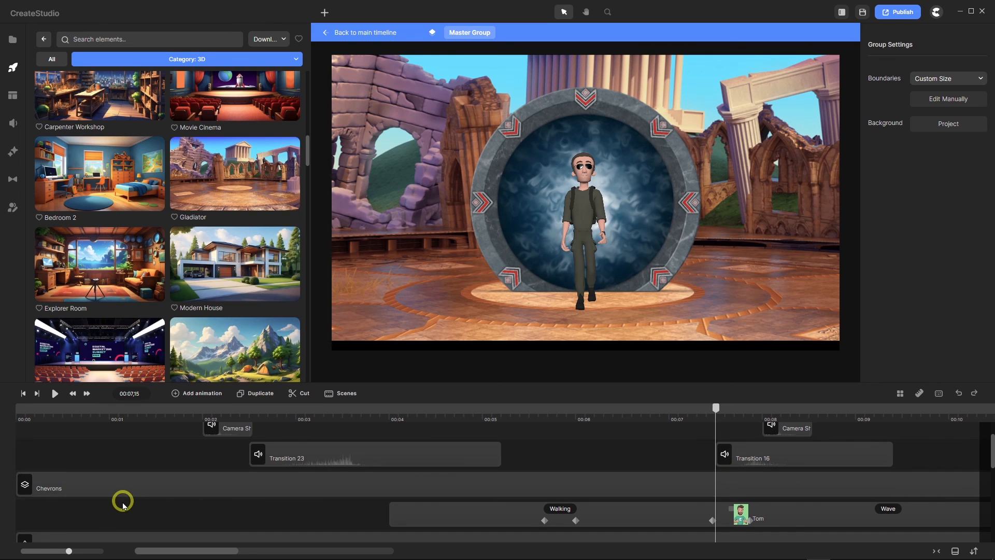
{"action": "left_click", "coordinate": [55, 394]}
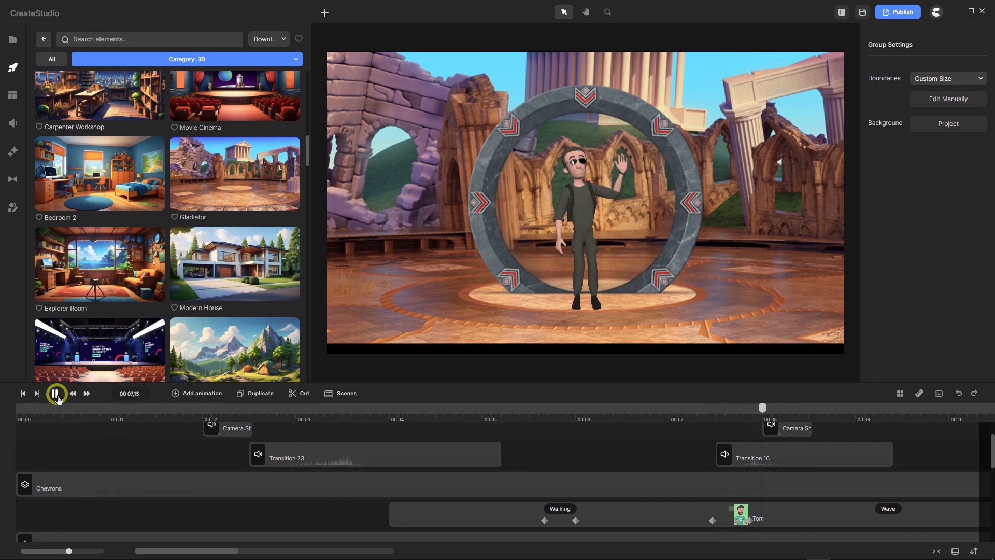
{"action": "left_click", "coordinate": [728, 499]}
{"action": "left_click", "coordinate": [859, 410]}
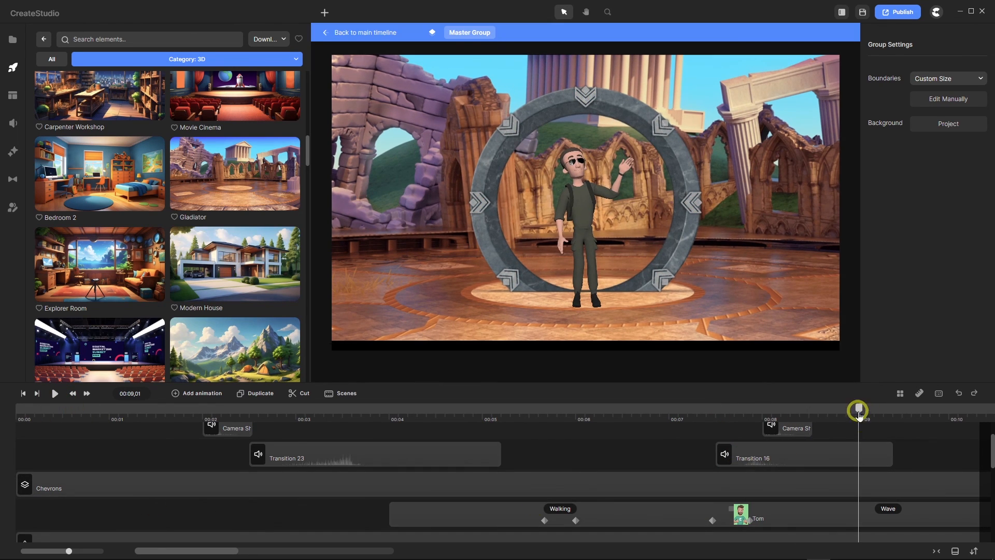
Replay the portal closing from 00:07,05 and view the volume and fade settings of the camera sound clip near 8 seconds
{"action": "left_click_drag", "start_coordinate": [856, 413], "coordinate": [685, 433]}
{"action": "left_click", "coordinate": [58, 396]}
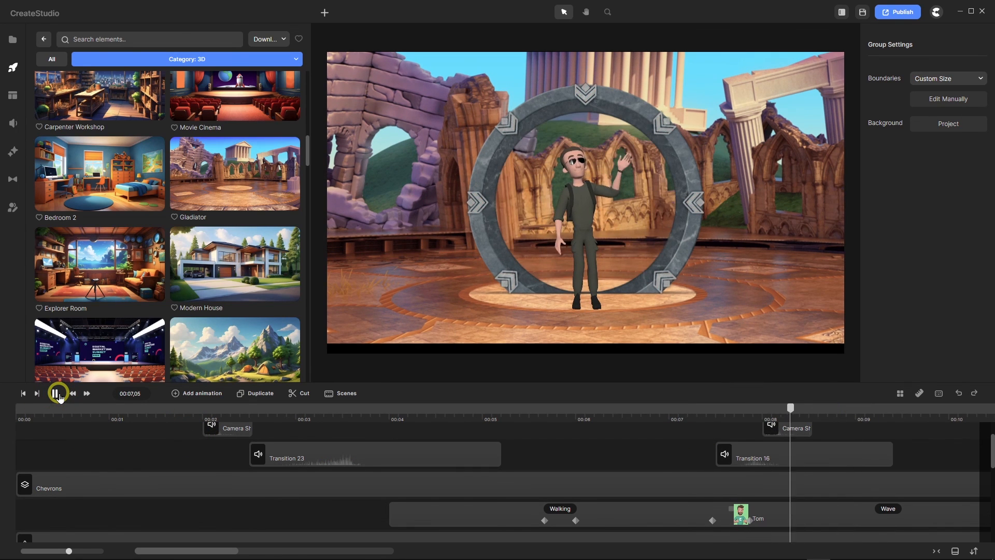
{"action": "left_click", "coordinate": [725, 474]}
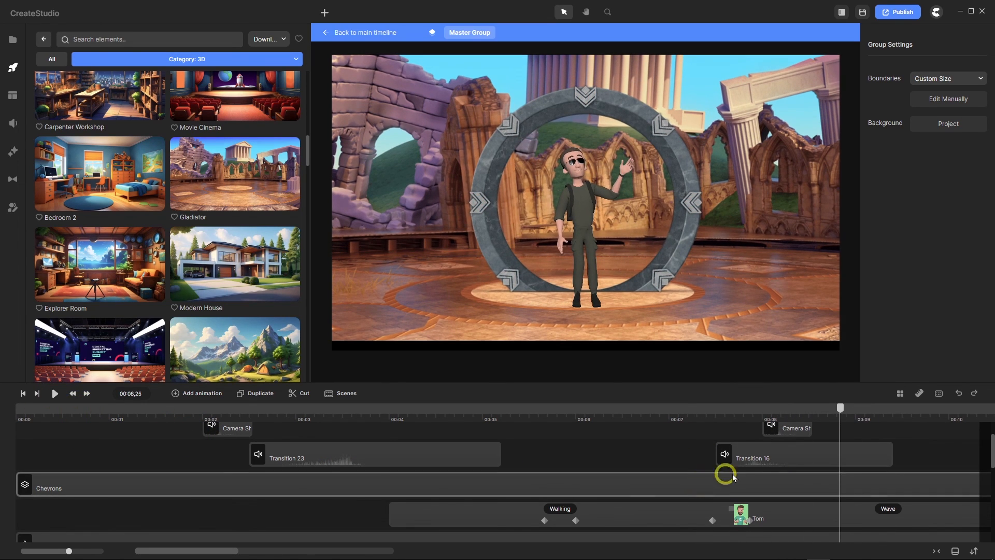
{"action": "left_click", "coordinate": [793, 428]}
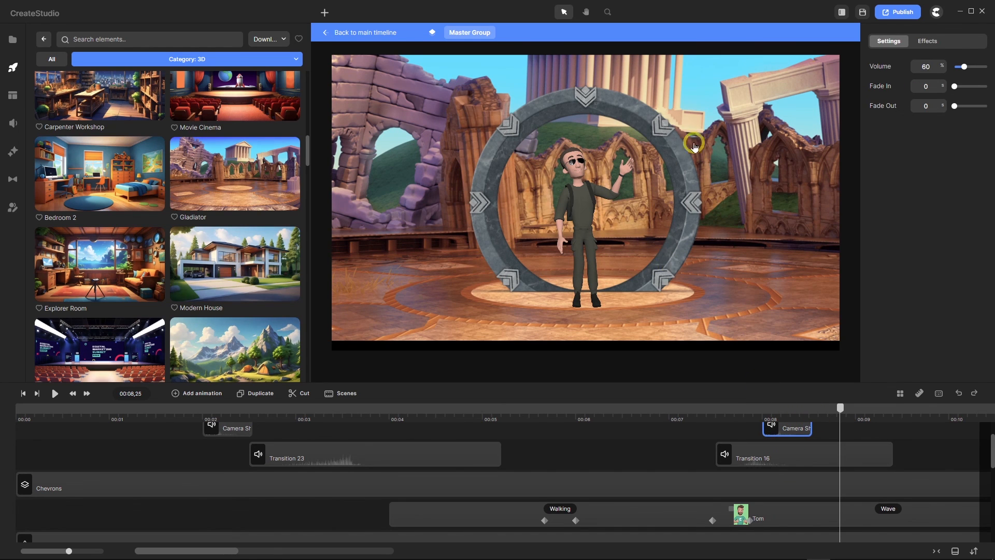
Look through the lower Master Group layers as far as the Wormhole group and its circle track matte
{"action": "scroll", "coordinate": [256, 515], "scroll_direction": "down", "scroll_amount": 5}
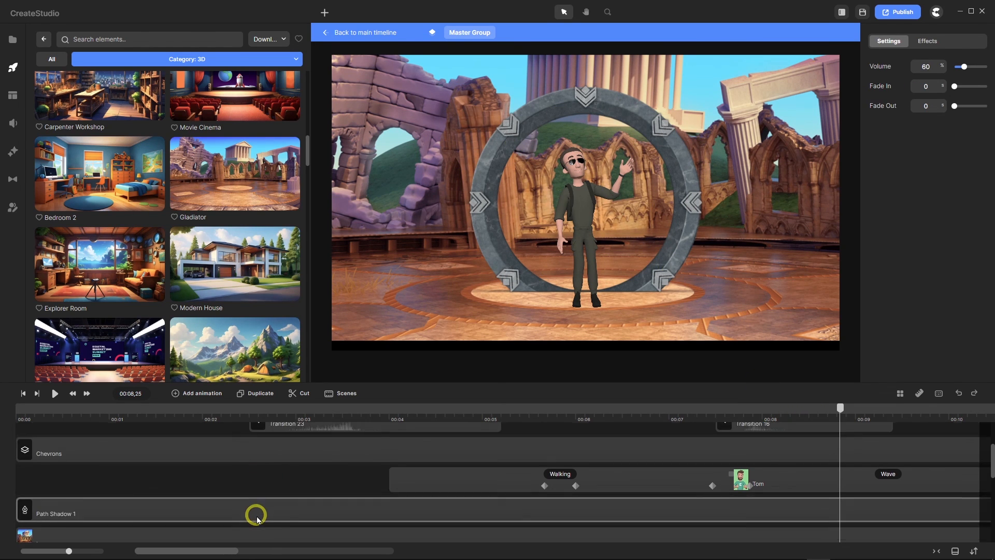
{"action": "scroll", "coordinate": [257, 519], "scroll_direction": "down", "scroll_amount": 3}
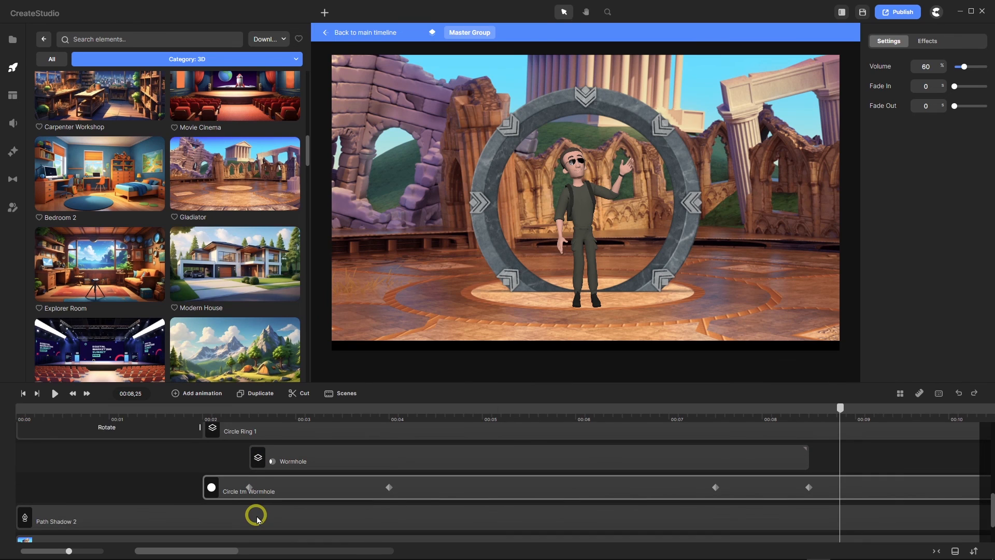
{"action": "scroll", "coordinate": [256, 515], "scroll_direction": "up", "scroll_amount": 5}
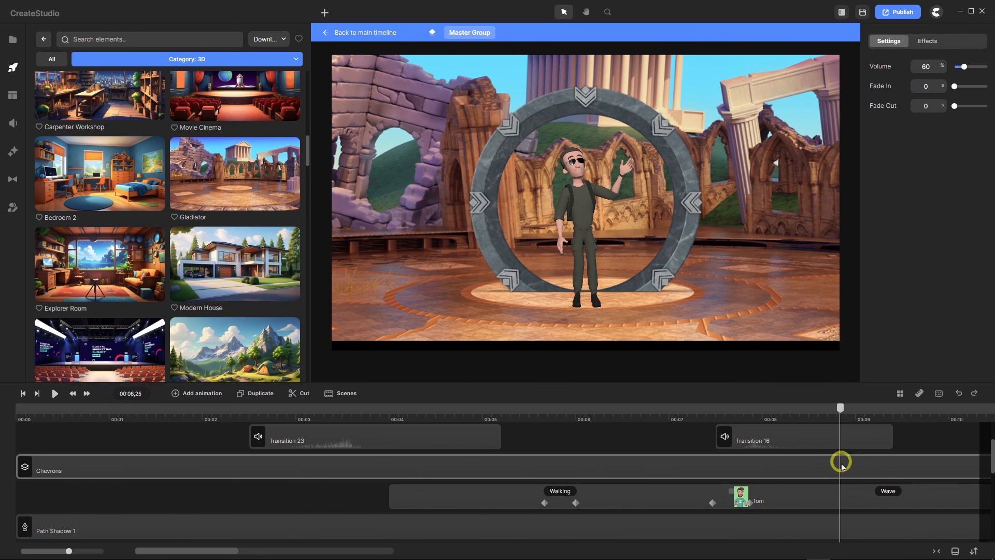
Scrub the playhead between 00:04,00 and 00:05,29 to examine how the Tom character emerges from the portal
{"action": "left_click_drag", "start_coordinate": [840, 406], "coordinate": [546, 465]}
{"action": "left_click", "coordinate": [548, 465]}
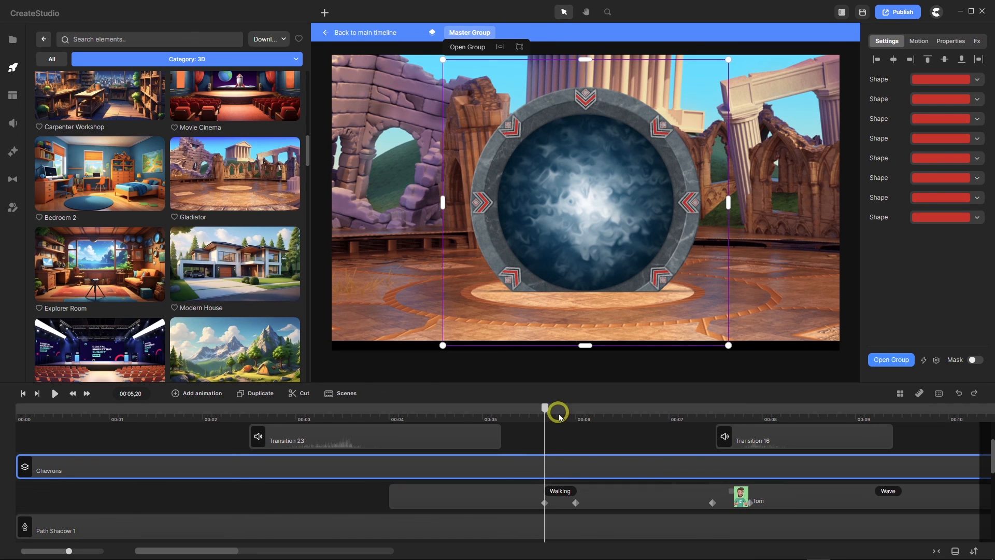
{"action": "left_click_drag", "start_coordinate": [544, 407], "coordinate": [389, 428]}
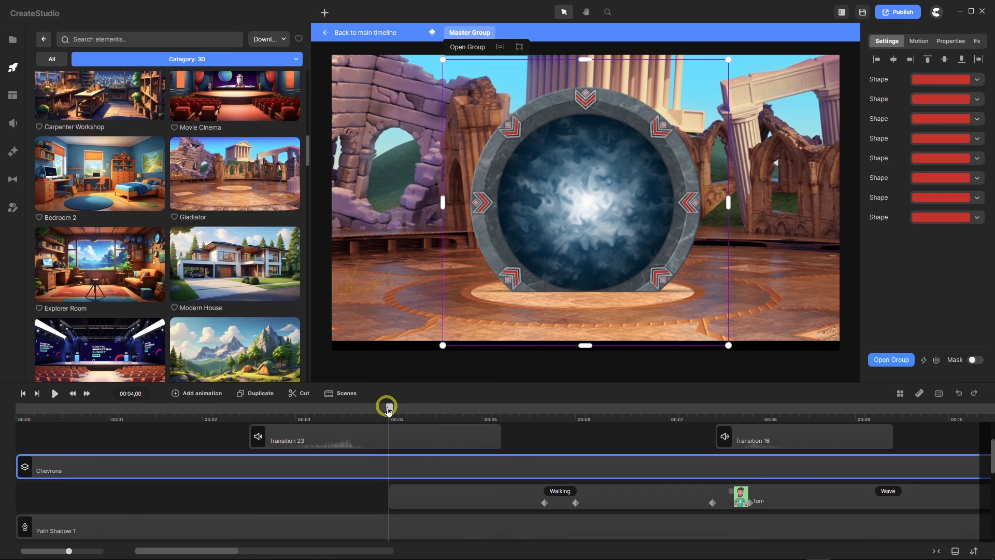
{"action": "left_click_drag", "start_coordinate": [388, 410], "coordinate": [543, 416]}
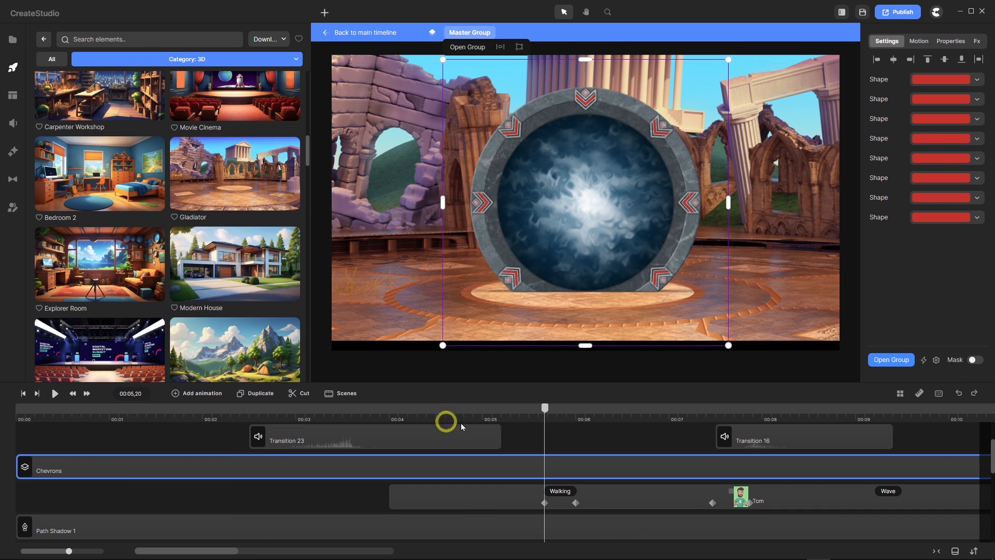
{"action": "left_click_drag", "start_coordinate": [545, 409], "coordinate": [573, 417]}
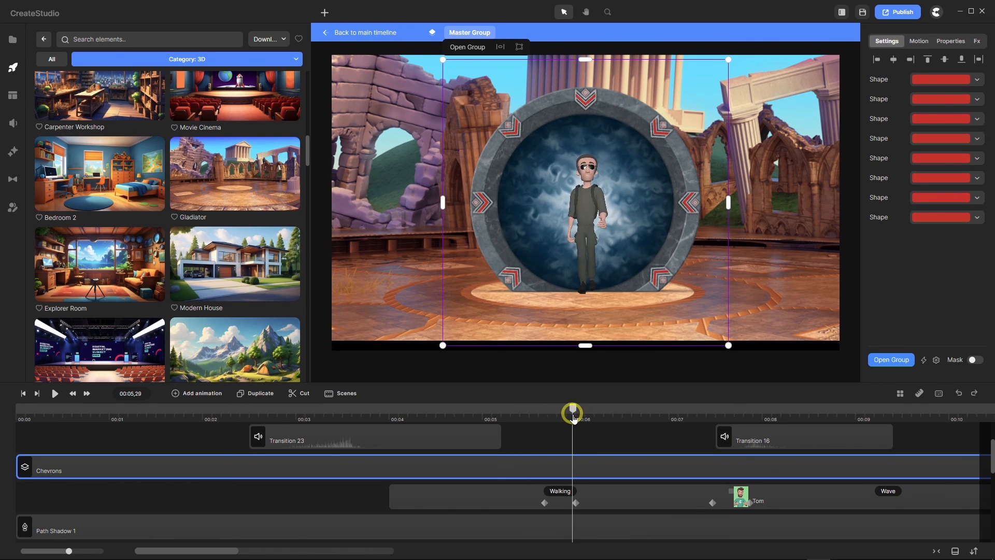
Open the Walking action on the Tom layer and examine its facial expression, blinking, start and end options
{"action": "left_click", "coordinate": [564, 500]}
{"action": "left_click", "coordinate": [558, 491]}
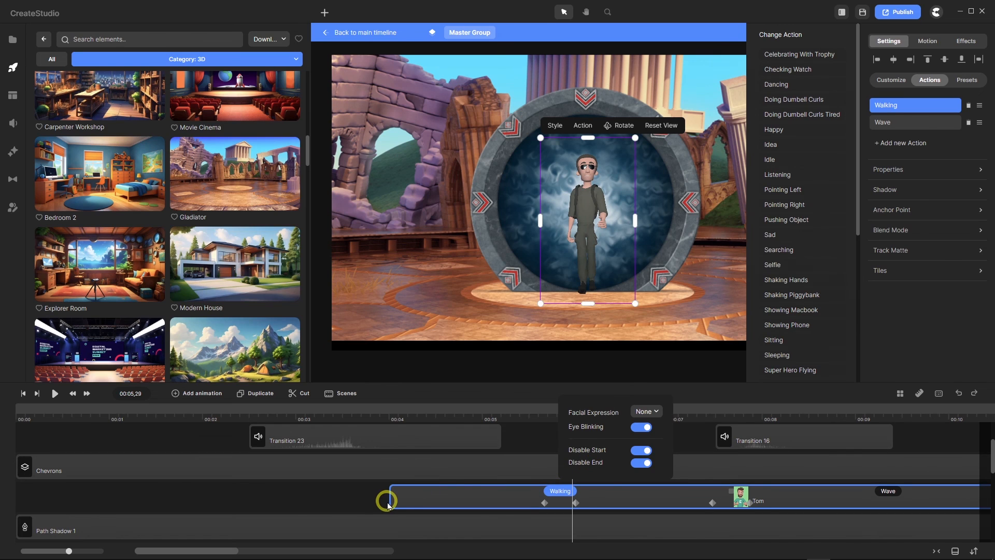
{"action": "left_click", "coordinate": [363, 493]}
Move the playhead to 00:06,27 and look through Tom's character presets to find the olive outfit with sunglasses and backpack
{"action": "left_click_drag", "start_coordinate": [572, 411], "coordinate": [659, 408]}
{"action": "left_click", "coordinate": [629, 496]}
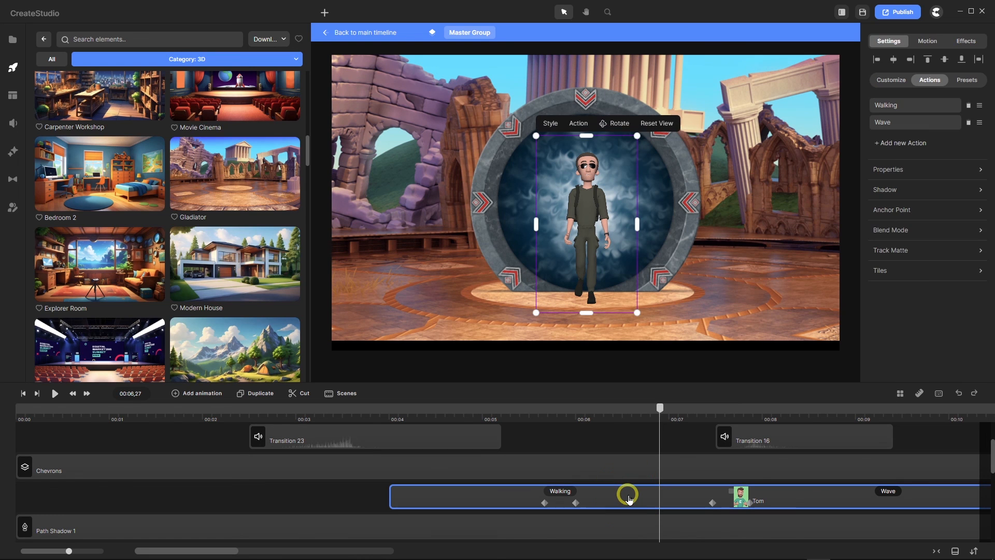
{"action": "left_click", "coordinate": [968, 80]}
{"action": "scroll", "coordinate": [927, 233], "scroll_direction": "down", "scroll_amount": 5}
{"action": "left_click", "coordinate": [951, 233]}
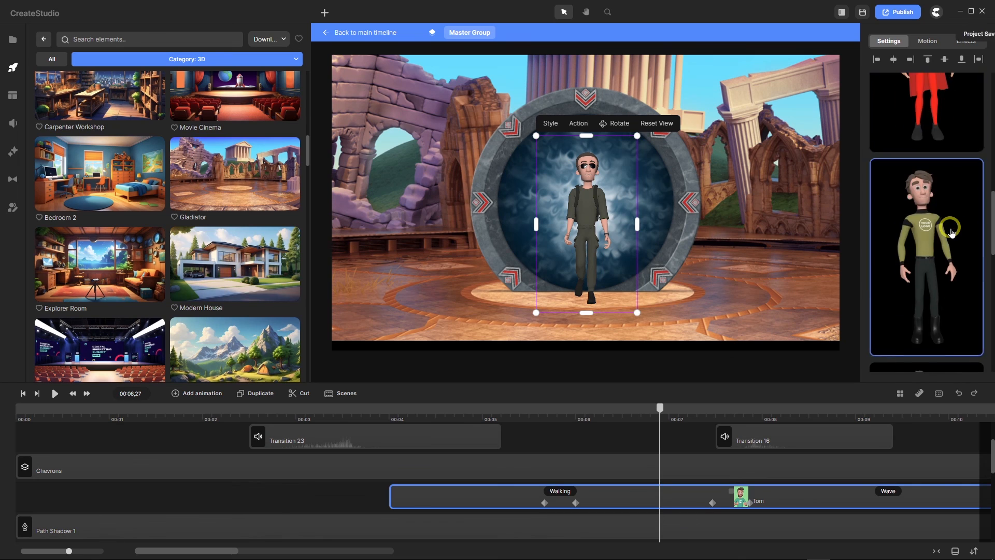
{"action": "scroll", "coordinate": [951, 232], "scroll_direction": "down", "scroll_amount": 9}
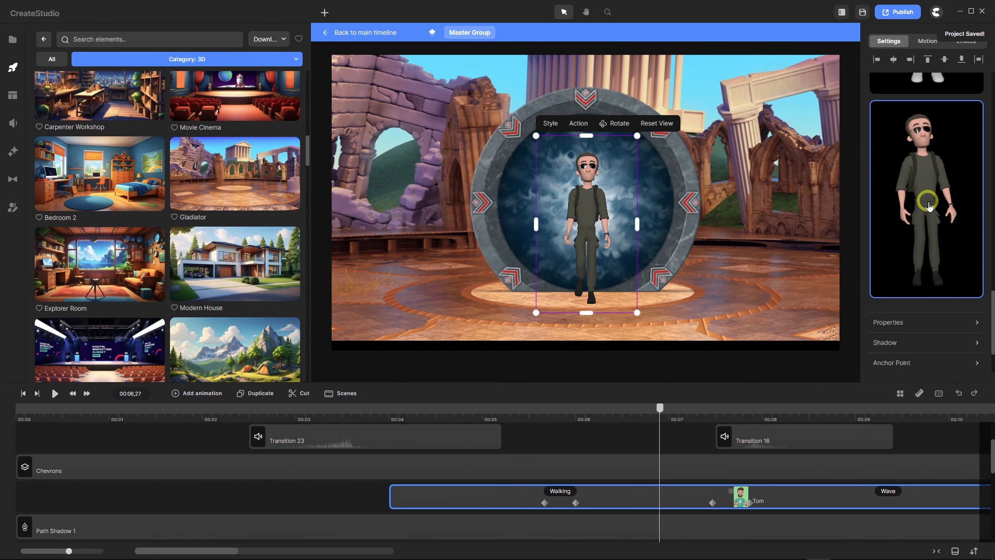
{"action": "scroll", "coordinate": [927, 197], "scroll_direction": "up", "scroll_amount": 1}
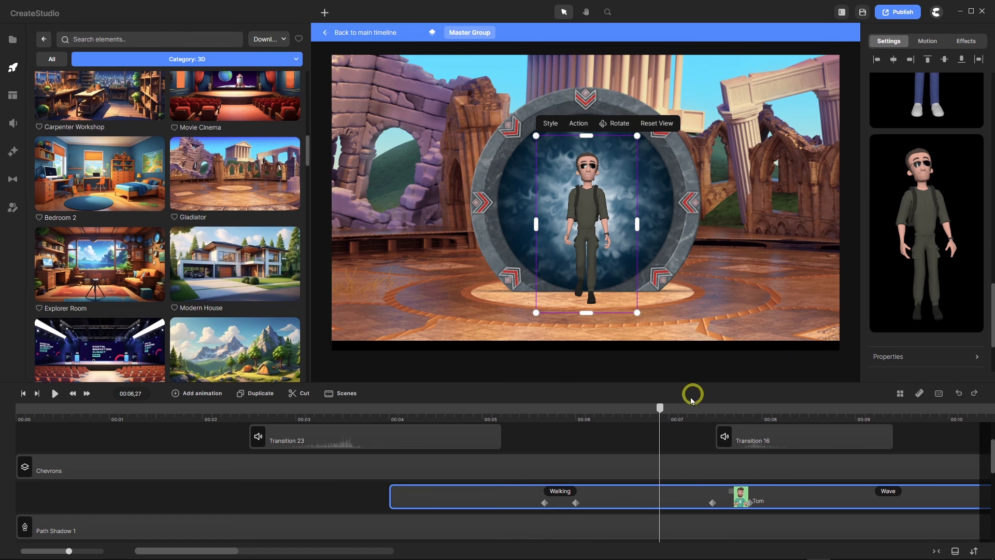
Return to the main timeline and play the finished project from 00:00,00 to 00:10,00
{"action": "left_click_drag", "start_coordinate": [665, 412], "coordinate": [9, 402]}
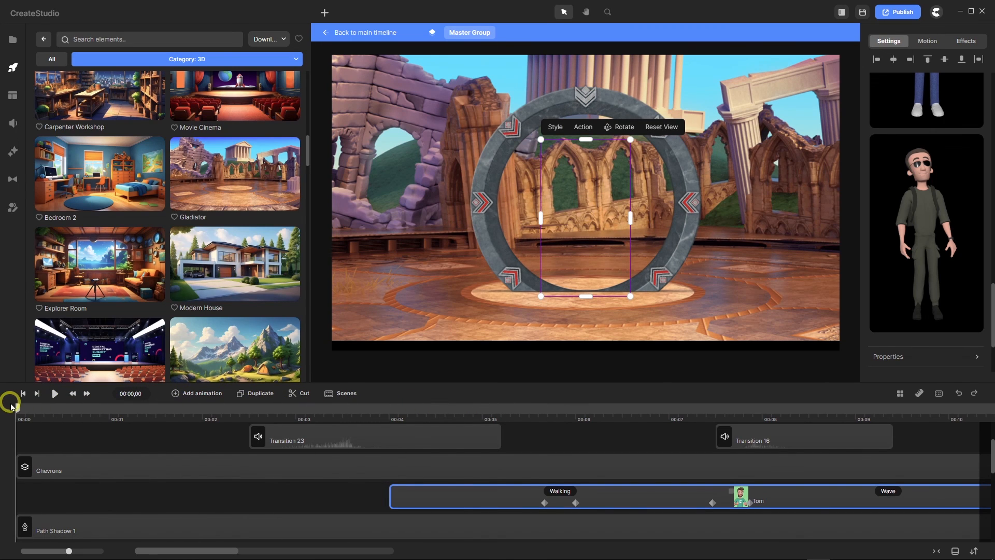
{"action": "left_click", "coordinate": [107, 446]}
{"action": "left_click", "coordinate": [346, 34]}
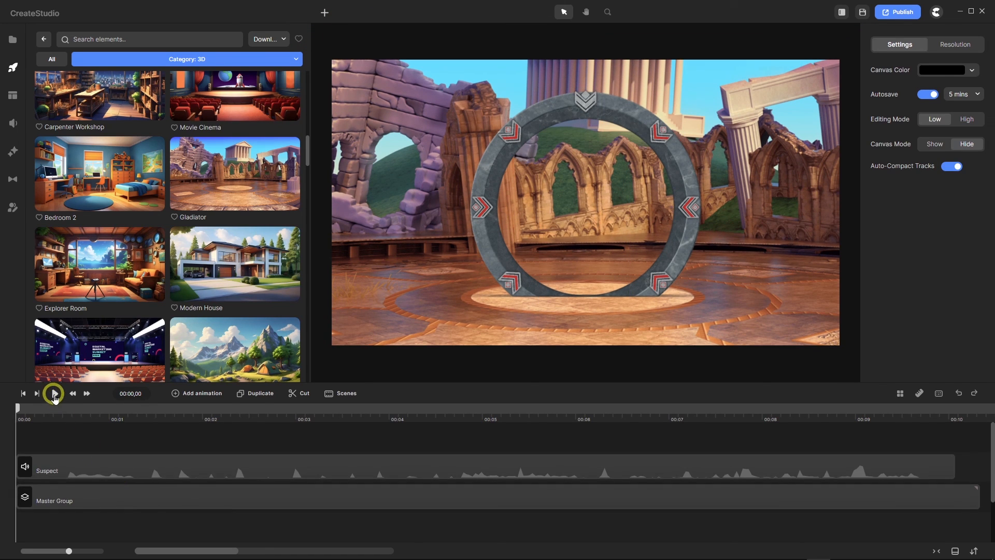
{"action": "left_click", "coordinate": [54, 394]}
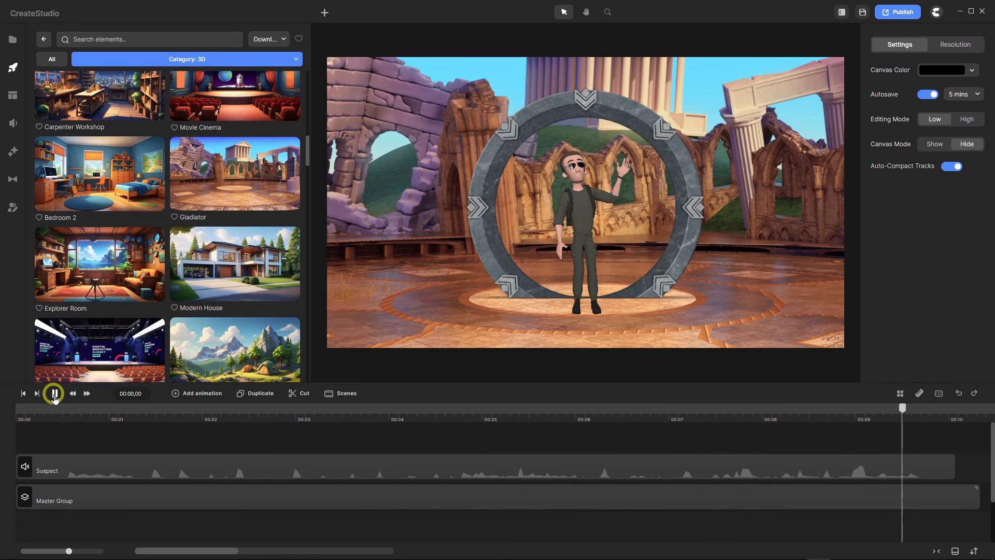
{"action": "left_click", "coordinate": [54, 394]}
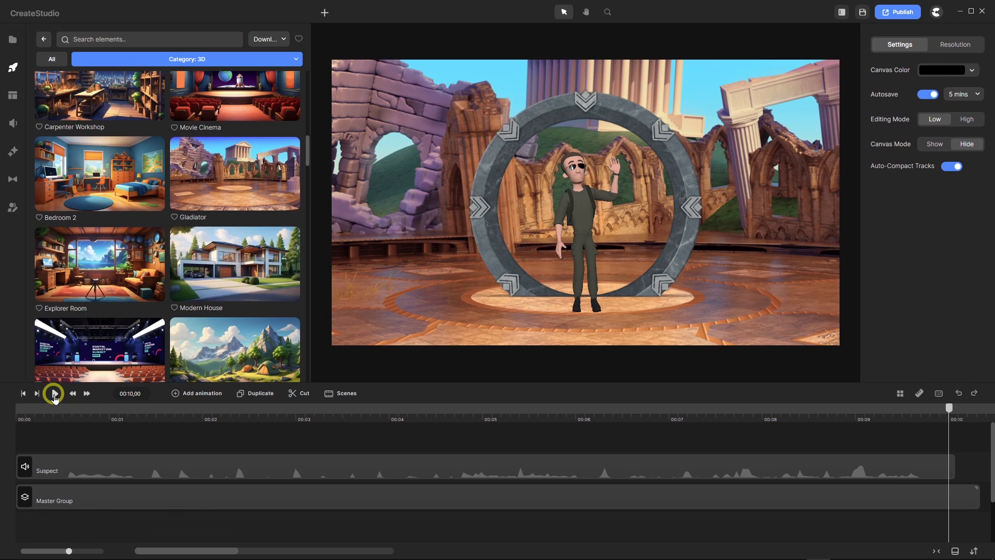